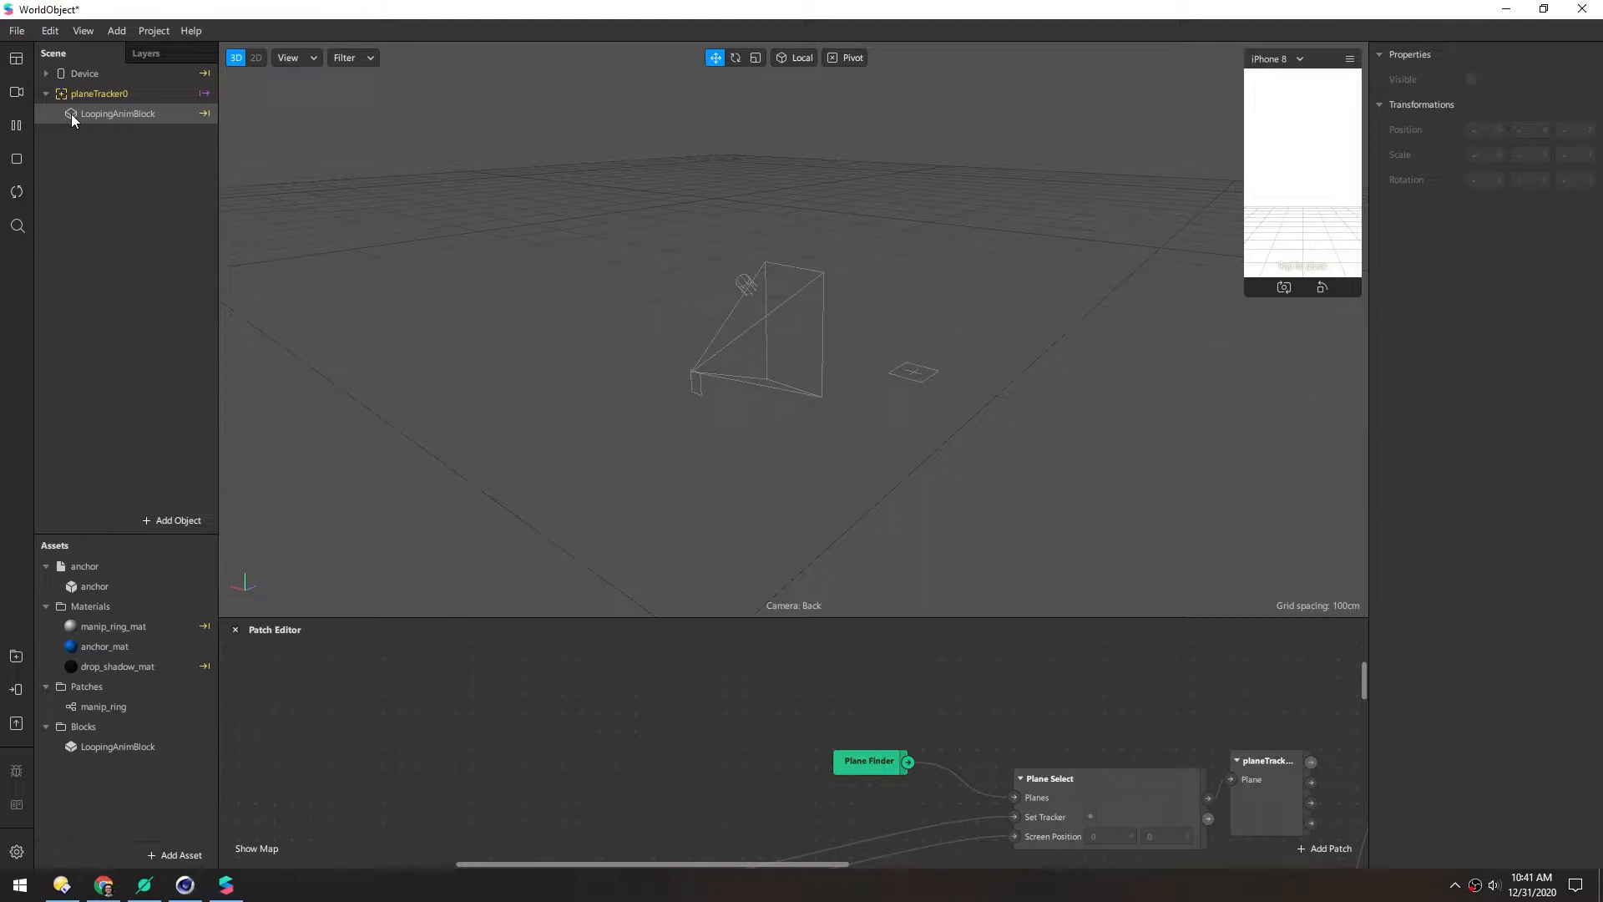
Turn off Spinning on the LoopingAnimBlock and enlarge the Patch Editor area
left_click(1471, 328)
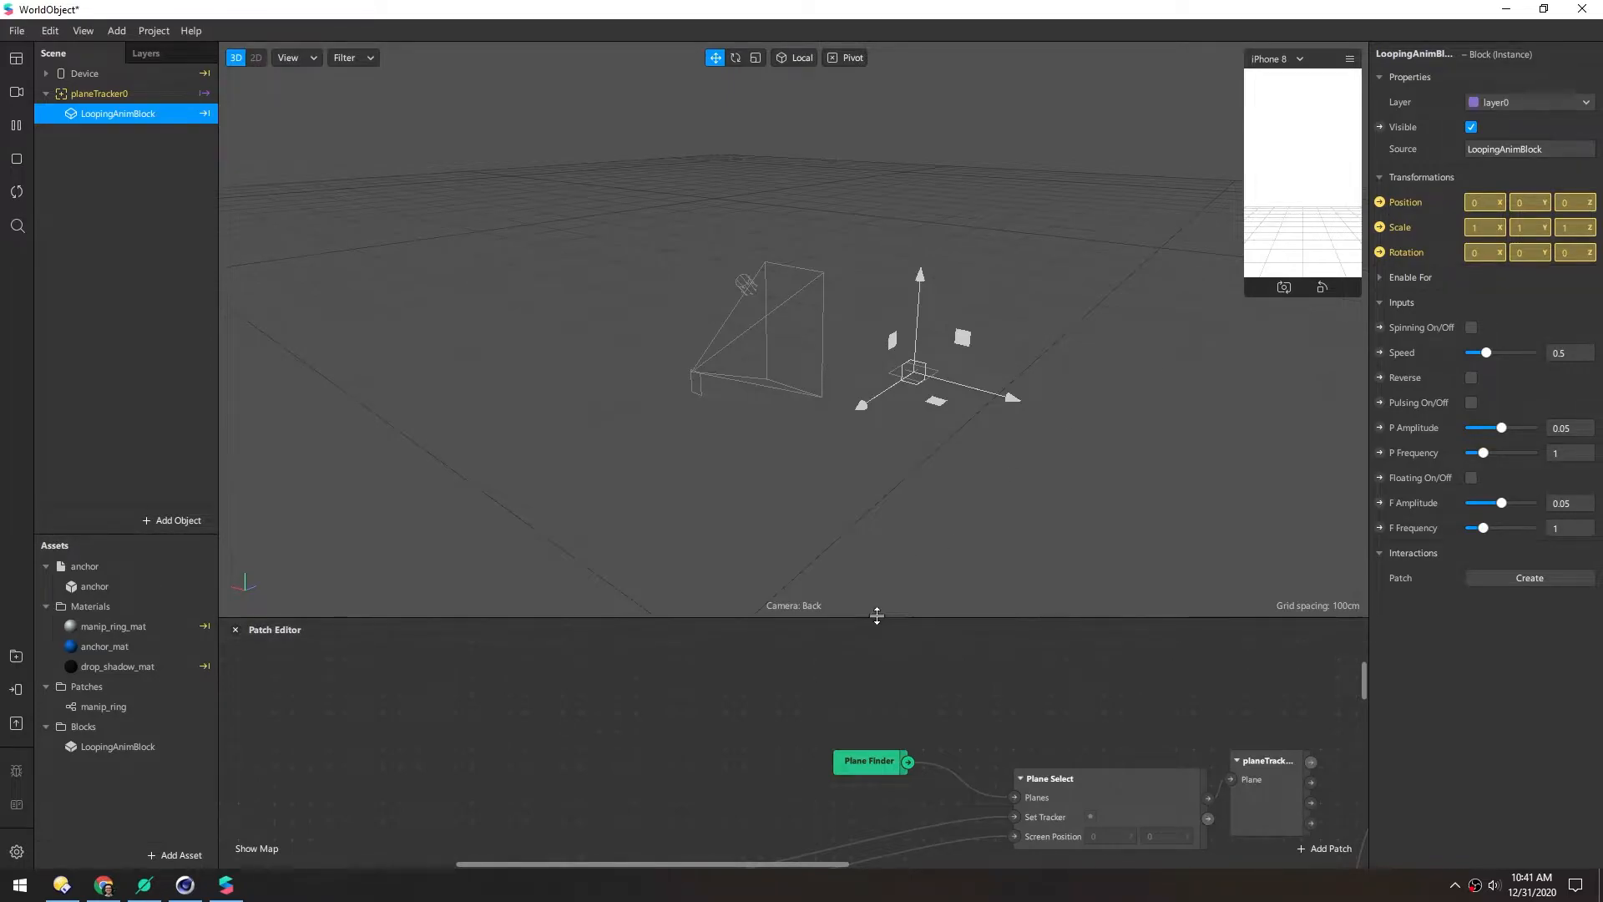
left_click_drag(875, 619, 868, 315)
left_click_drag(754, 479, 539, 421)
middle_click_drag(539, 414, 480, 377)
scroll(729, 481, "down", 3)
middle_click_drag(975, 477, 556, 460)
Move the three yellow output patches and the three Pack patches further right
left_click_drag(1170, 450, 1118, 628)
left_click_drag(1090, 512, 1206, 497)
left_click(850, 449)
middle_click_drag(671, 455, 877, 446)
left_click_drag(776, 464, 750, 760)
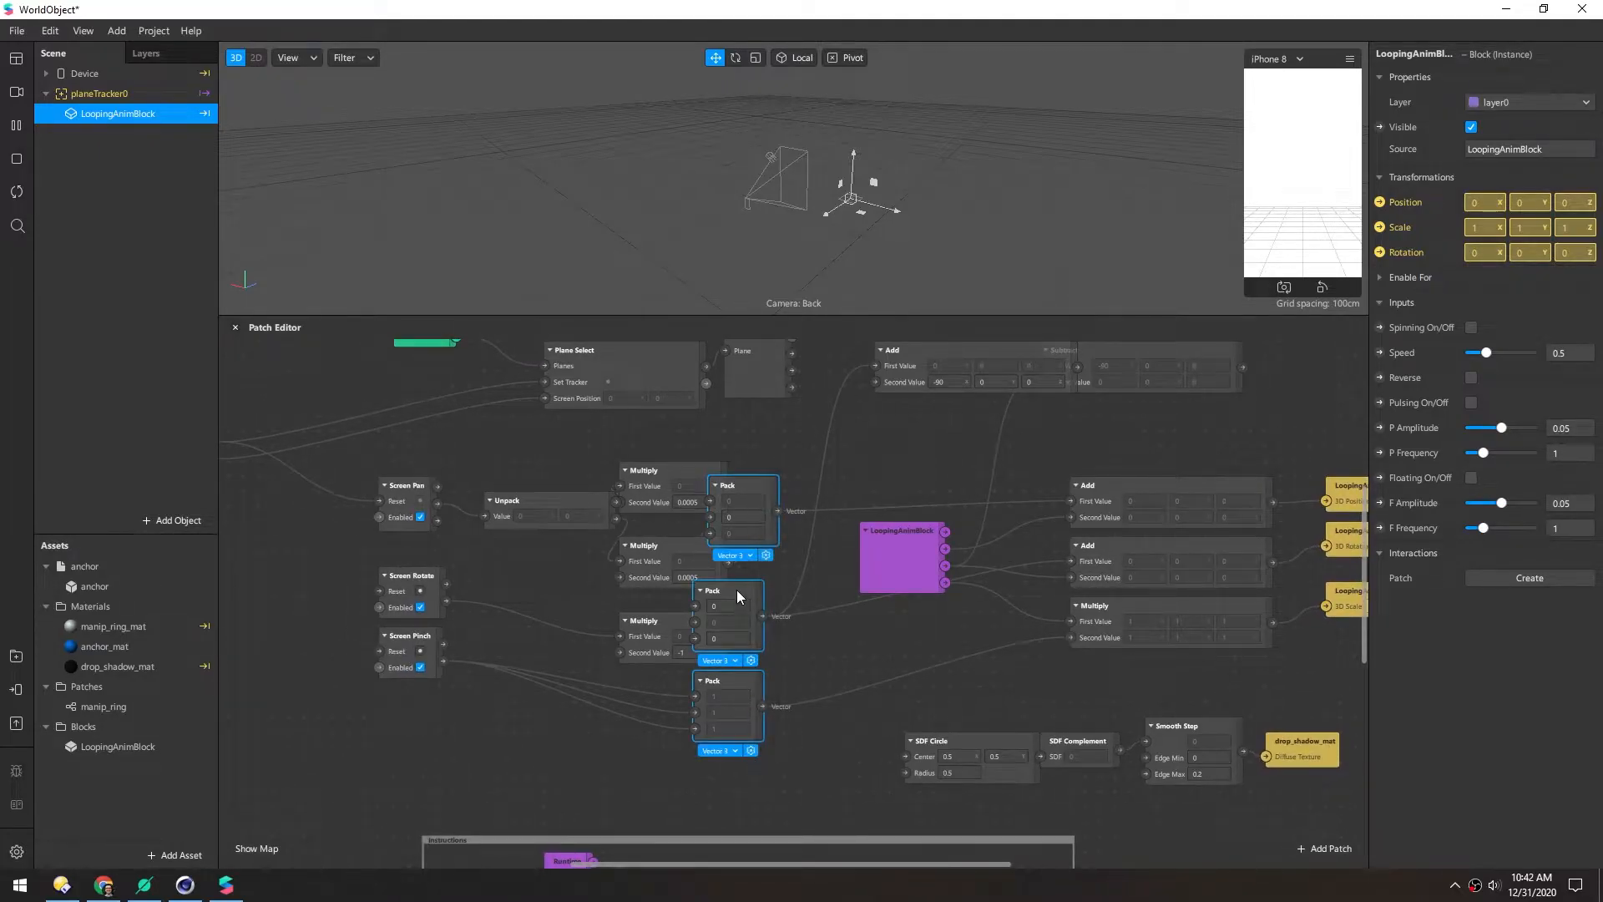
left_click_drag(737, 590, 800, 588)
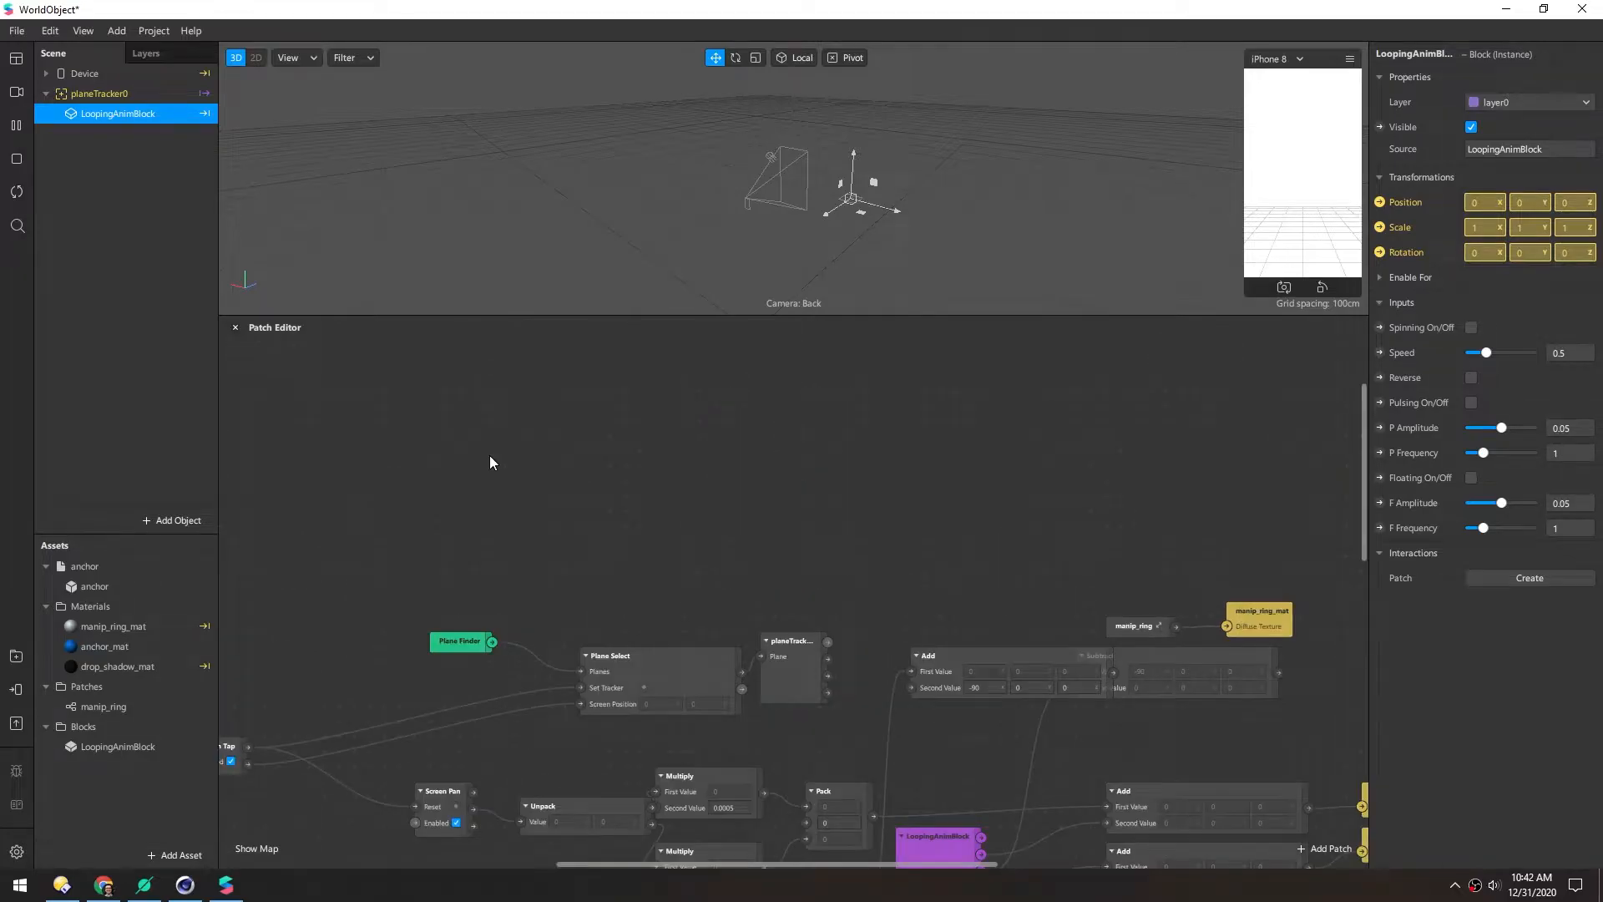
Delete the anchor, manip_ring_mat, anchor_mat, drop_shadow_mat and manip_ring assets, confirming removal
left_click(88, 566)
left_click(109, 627, "ctrl")
left_click(93, 648, "ctrl")
left_click(99, 665, "ctrl")
left_click(105, 707, "ctrl")
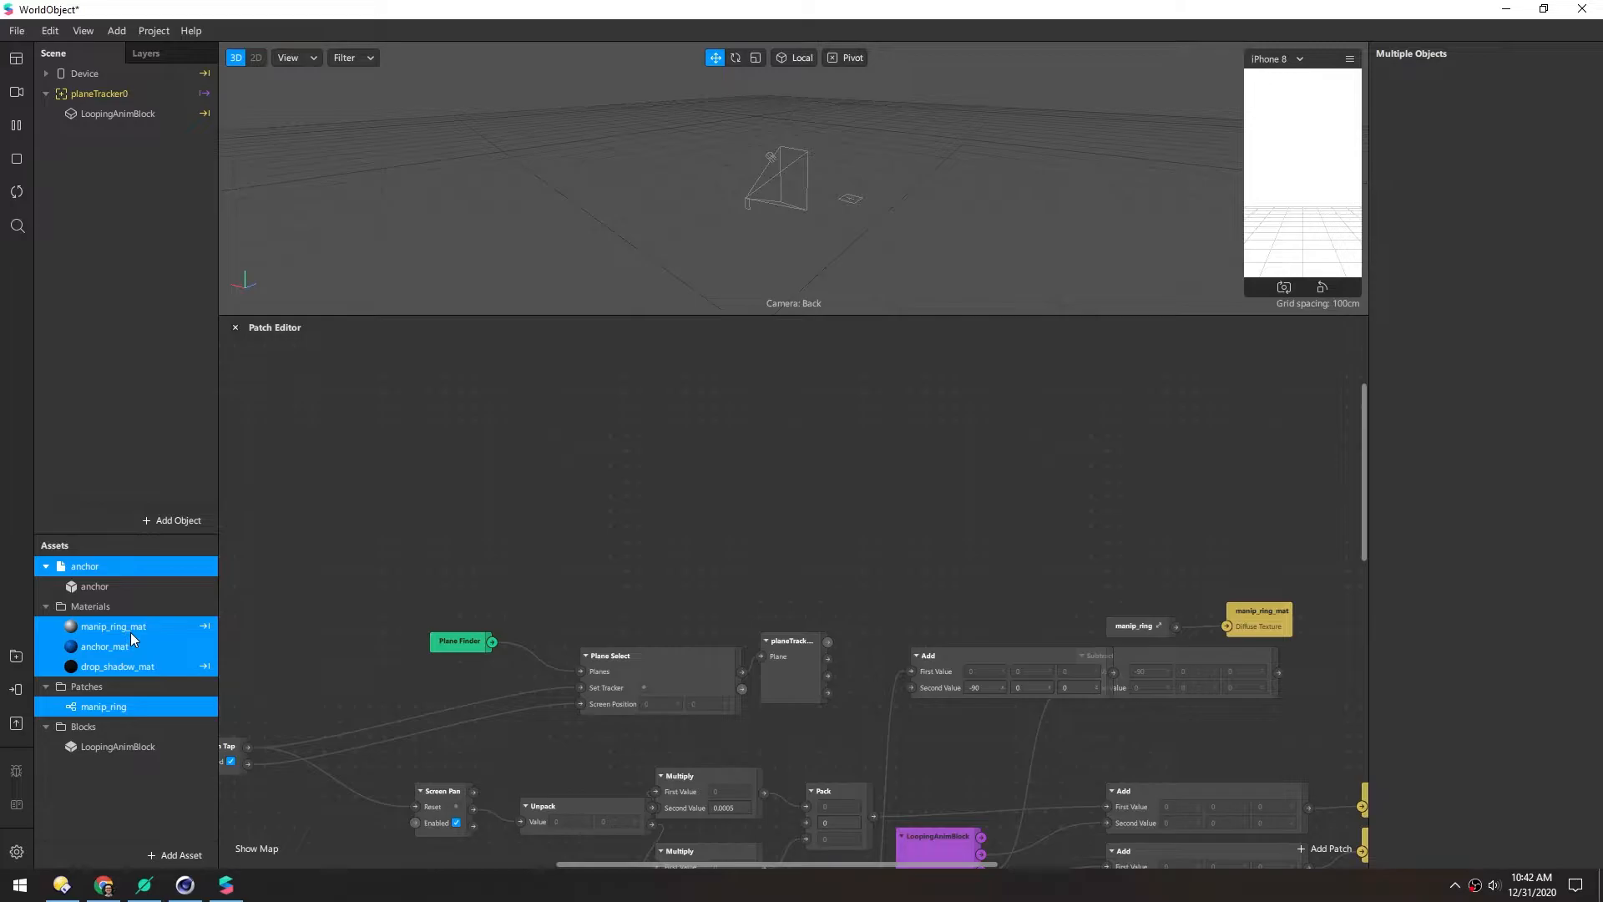
key("Delete")
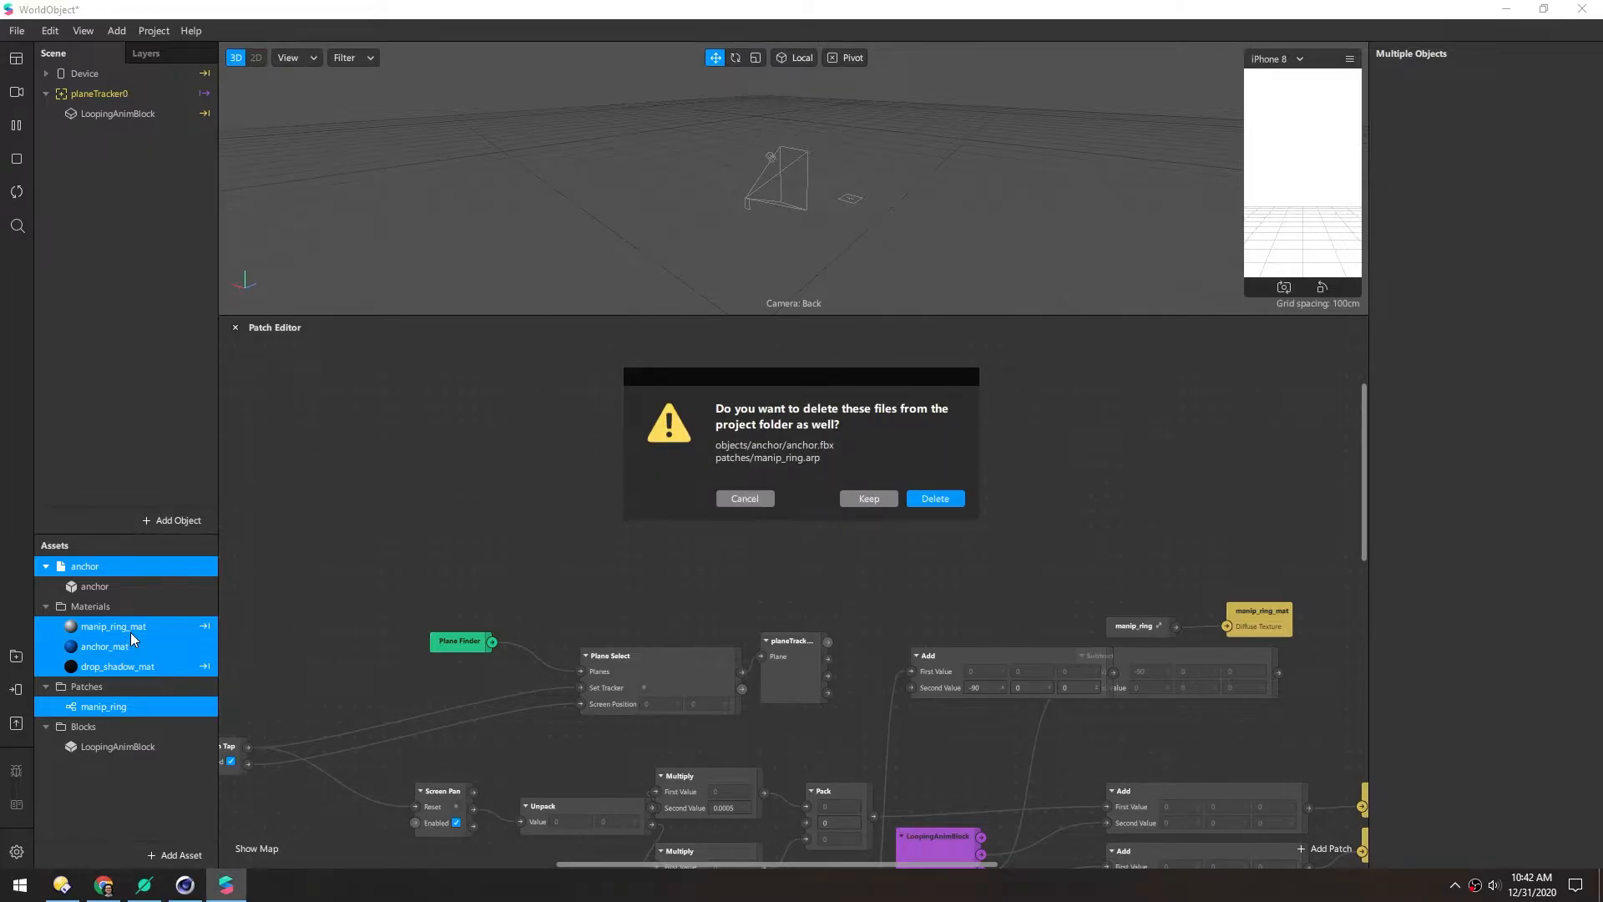
key("Return")
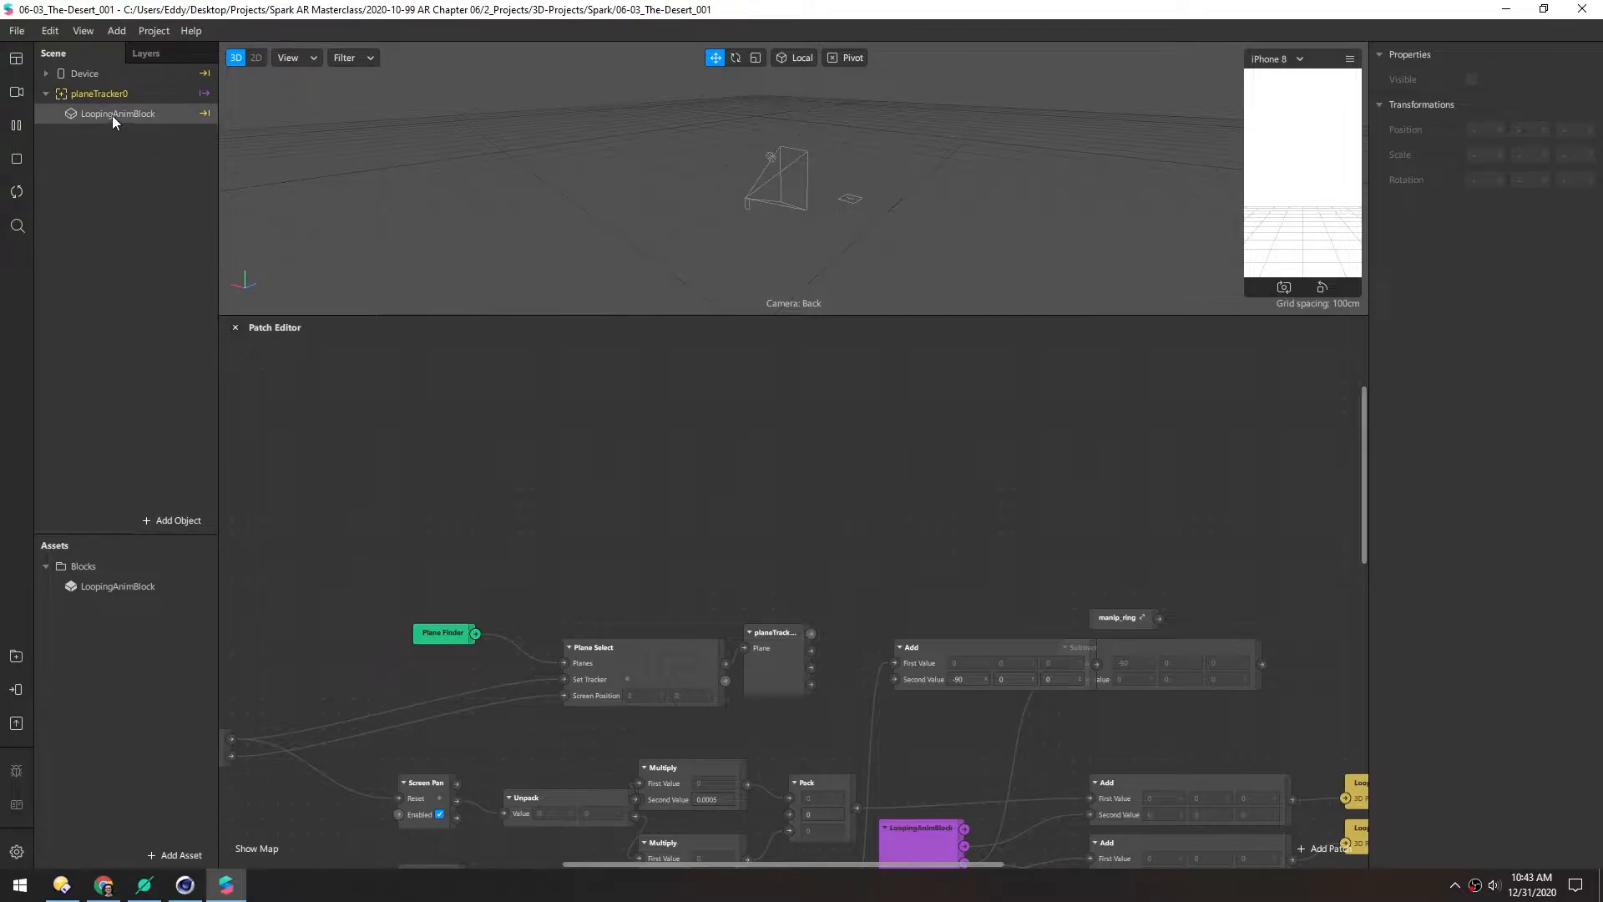
Add a Null Object under planeTracker0
right_click(100, 95)
mouse_move(157, 114)
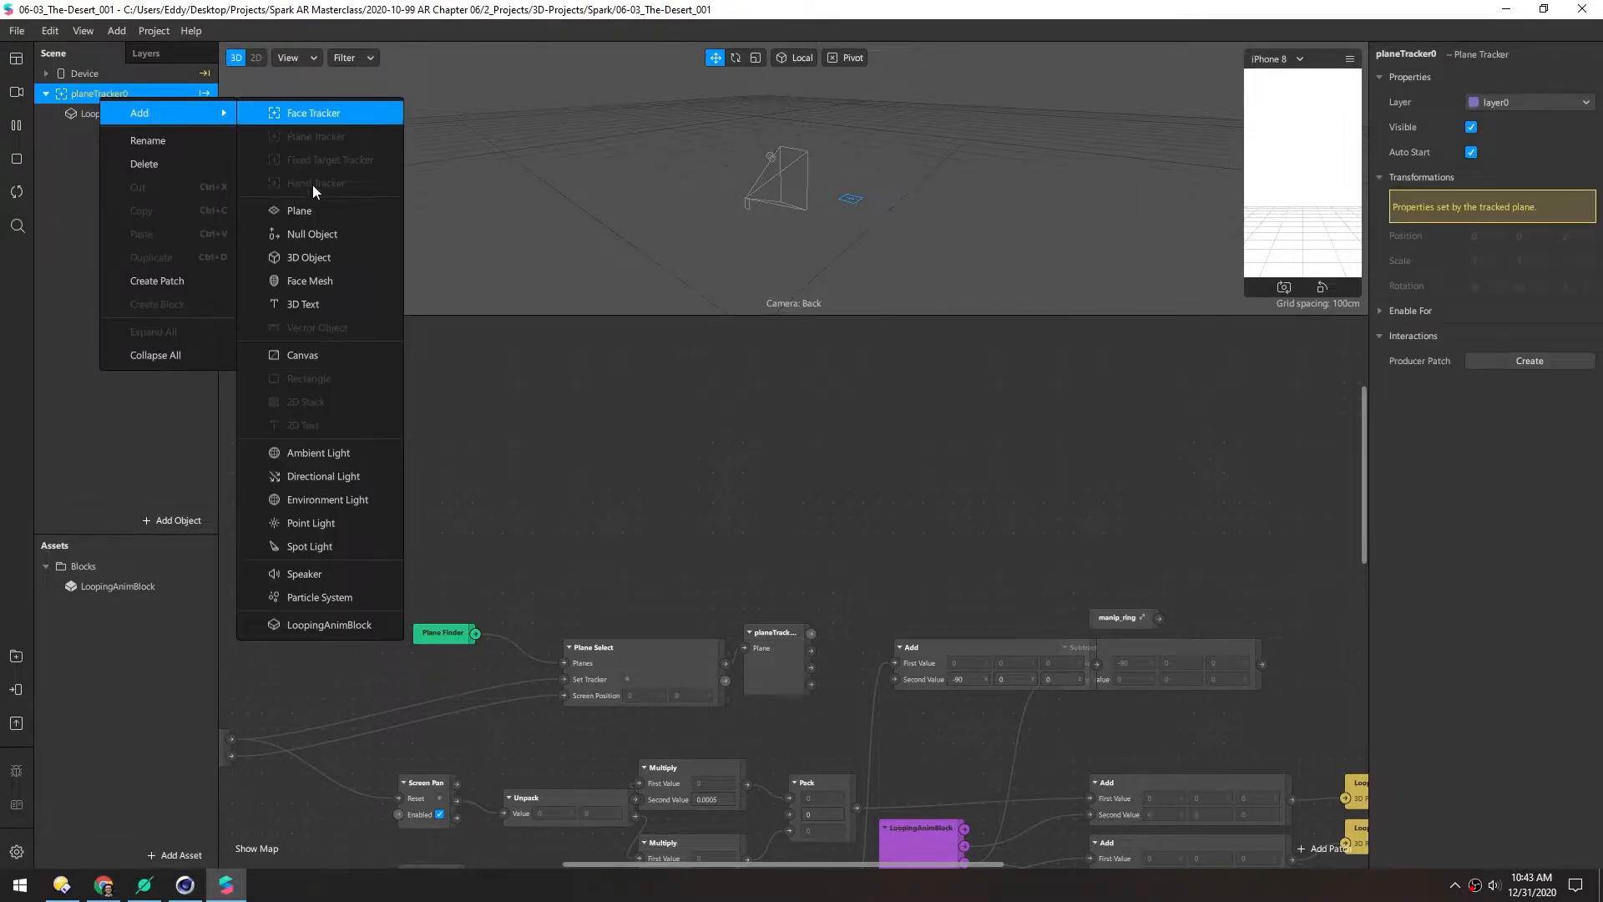
left_click(304, 236)
Move the three LoopingAnimBlock output patches further right in the graph
left_click_drag(999, 419, 633, 209)
middle_click_drag(1059, 454, 896, 444)
scroll(940, 466, "up", 2)
left_click_drag(894, 411, 1000, 656)
left_click_drag(912, 503, 1142, 486)
left_click(994, 424)
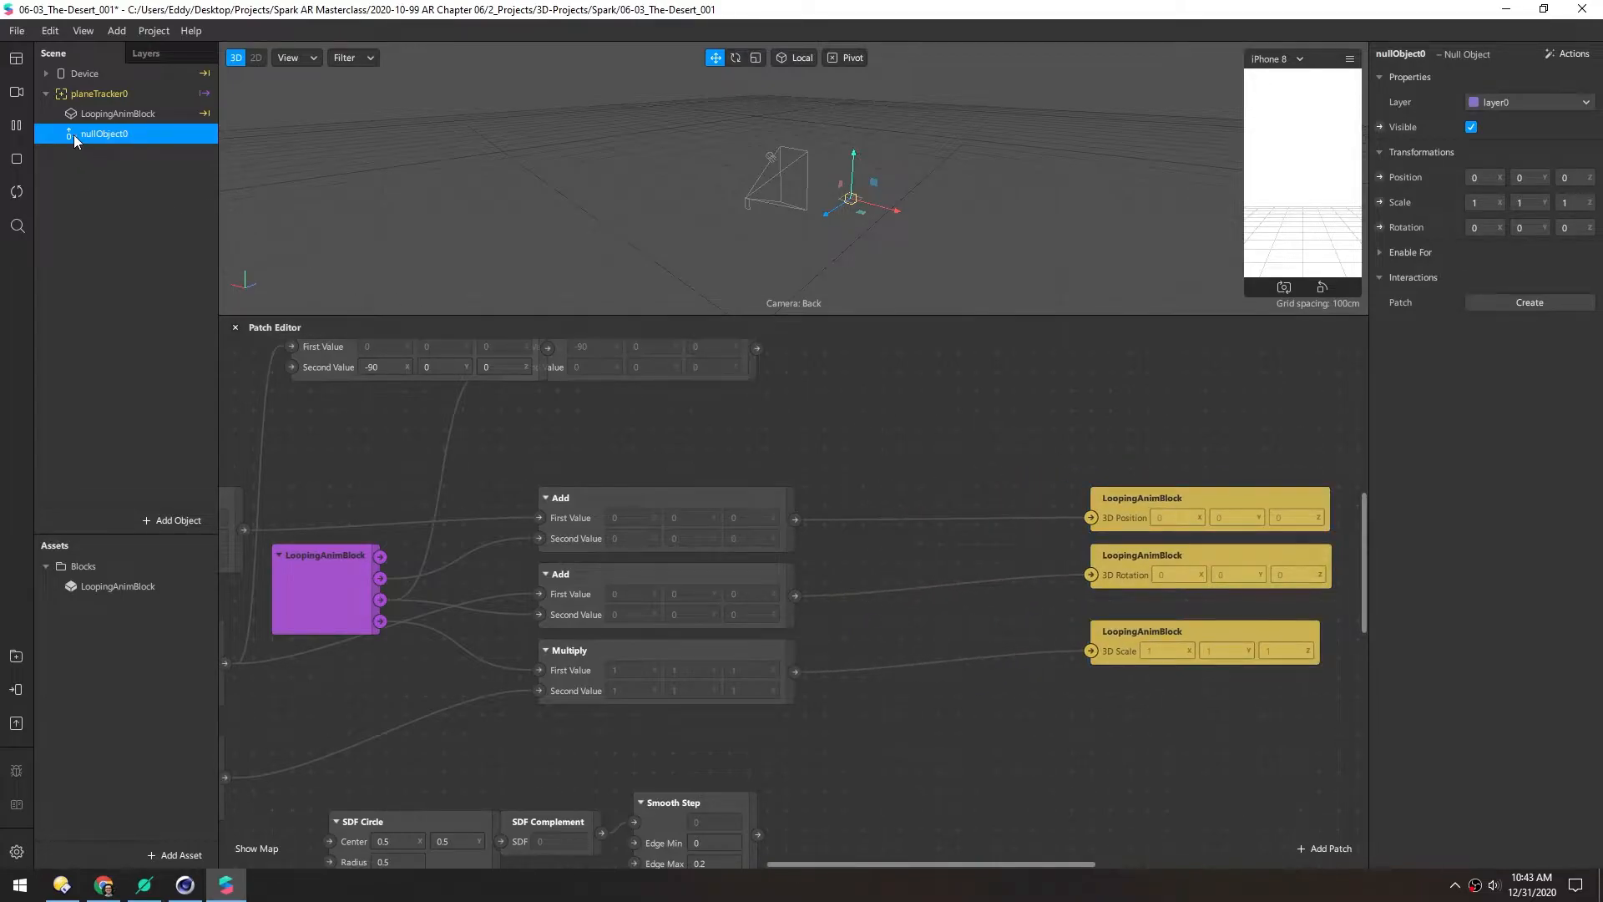
Create nullObject0 position, scale and rotation patches and wire the Add and Multiply outputs into them
left_click(1380, 177)
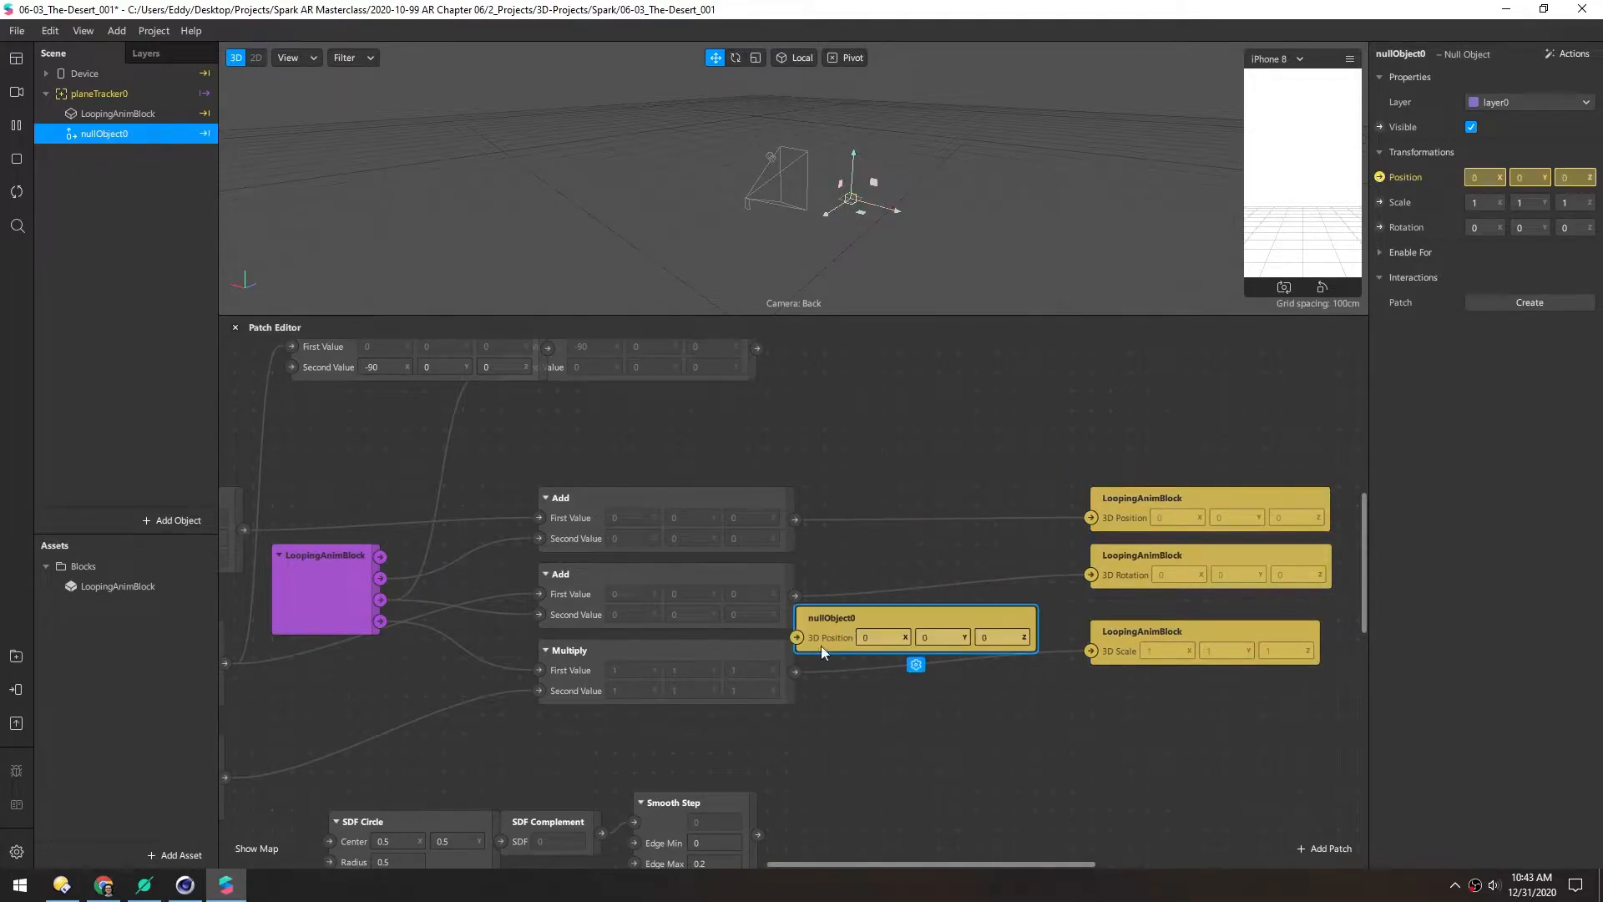
left_click_drag(868, 607, 909, 462)
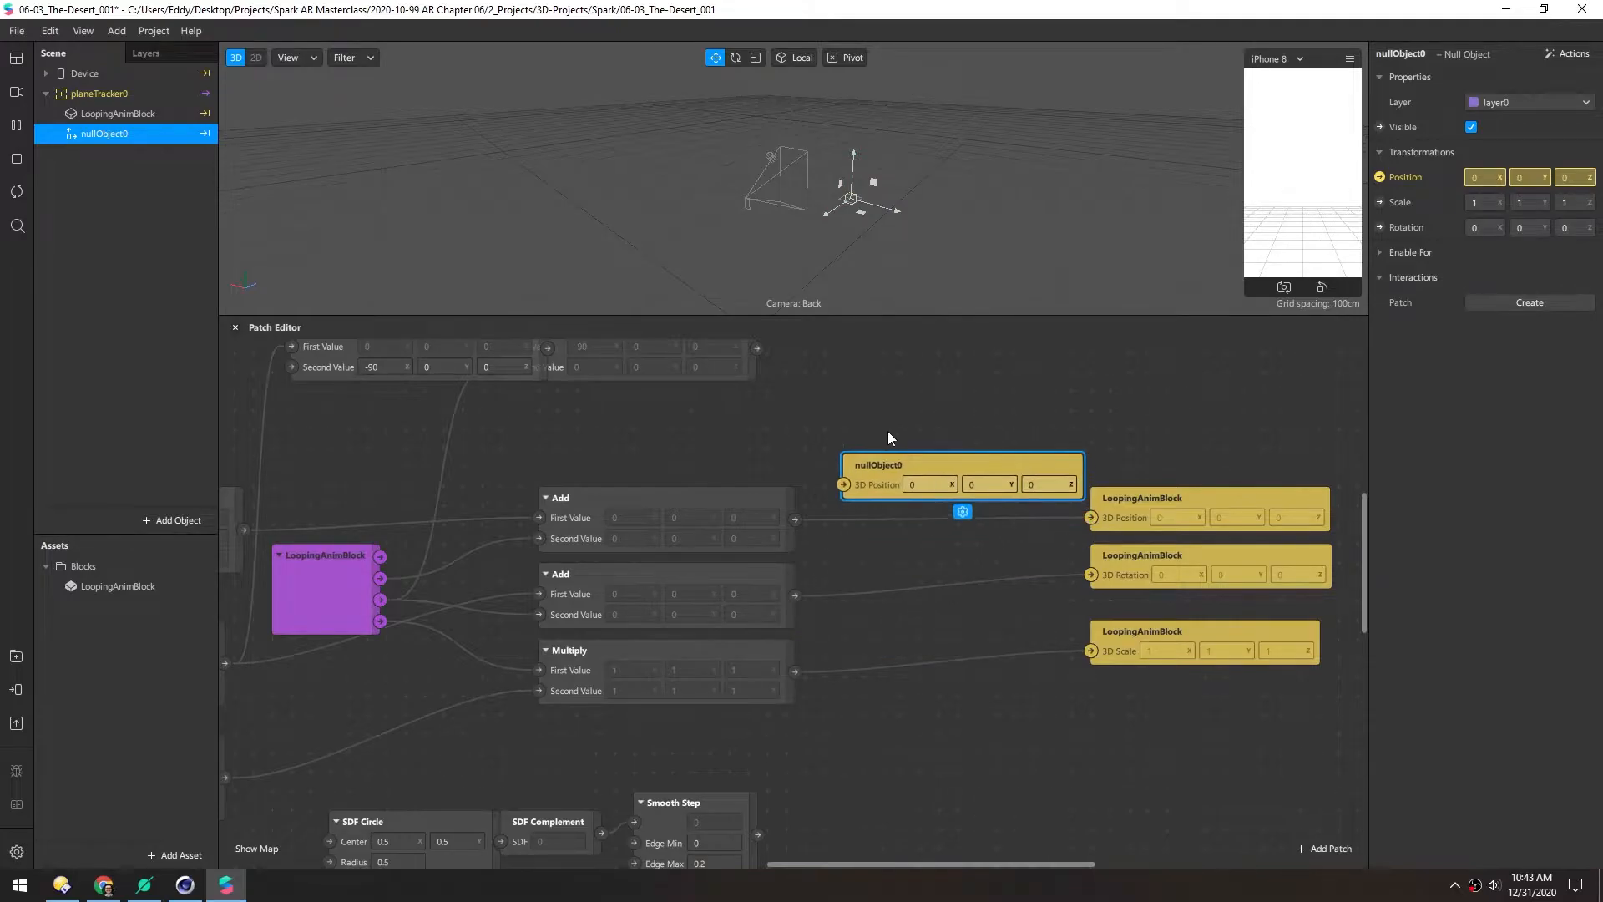
left_click(1380, 202)
left_click_drag(838, 623, 844, 576)
left_click(1379, 228)
left_click_drag(795, 520, 843, 479)
left_click_drag(795, 596, 824, 594)
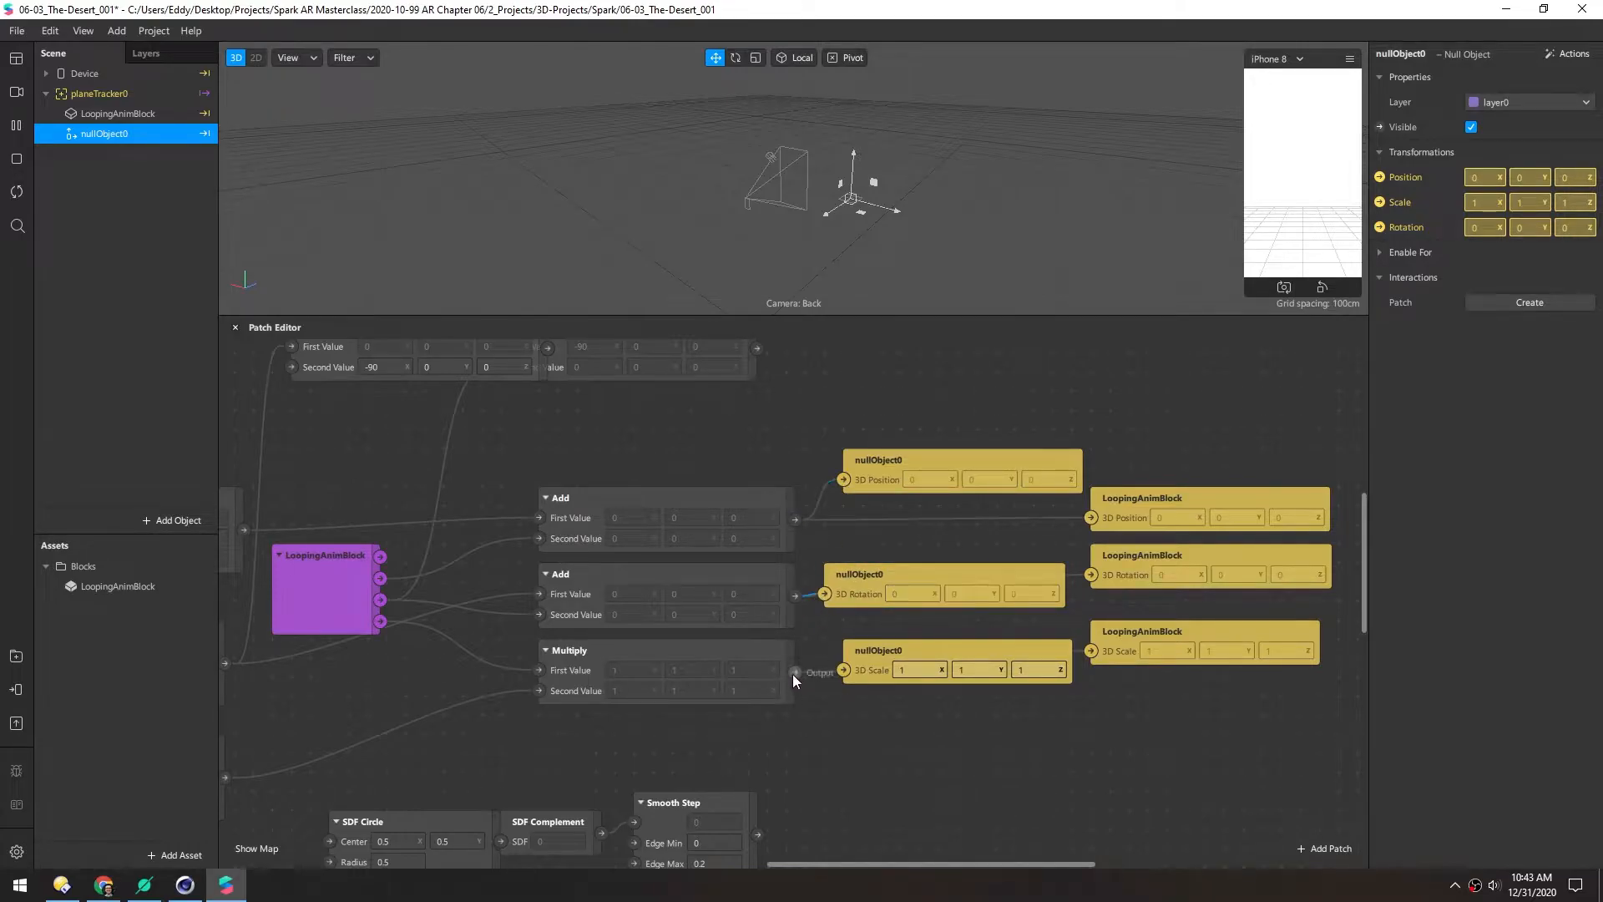
left_click_drag(850, 672, 845, 670)
Delete the LoopingAnimBlock output patches and the LoopingAnimBlock scene object
left_click_drag(1235, 728, 1150, 448)
key("Delete")
left_click_drag(864, 485, 854, 514)
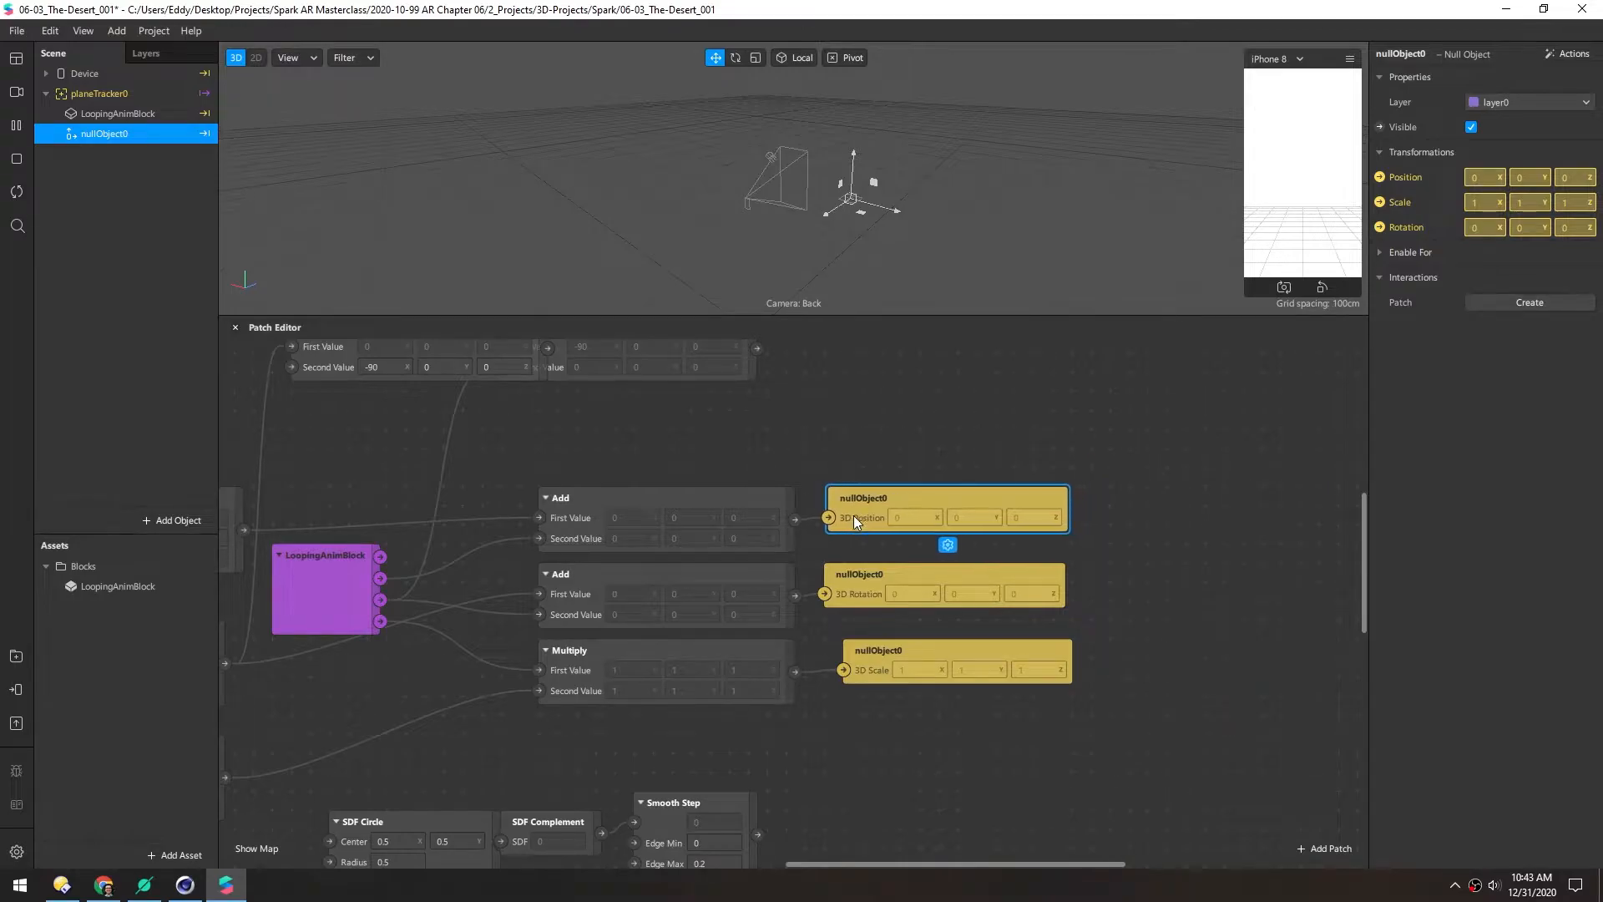
left_click_drag(855, 643, 832, 643)
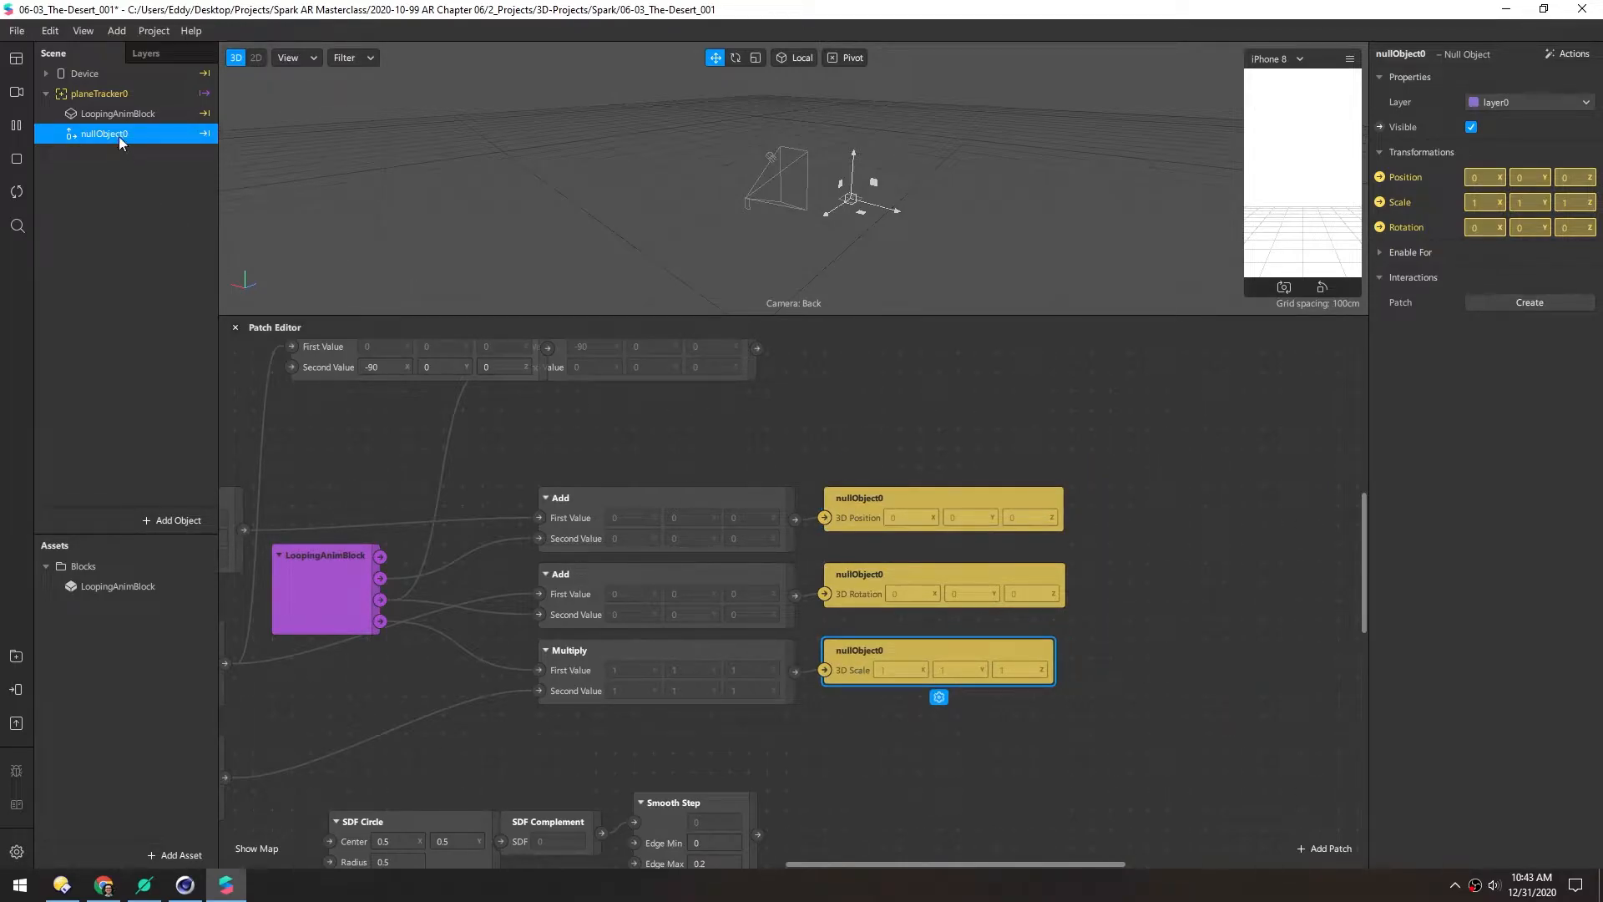
left_click(98, 115)
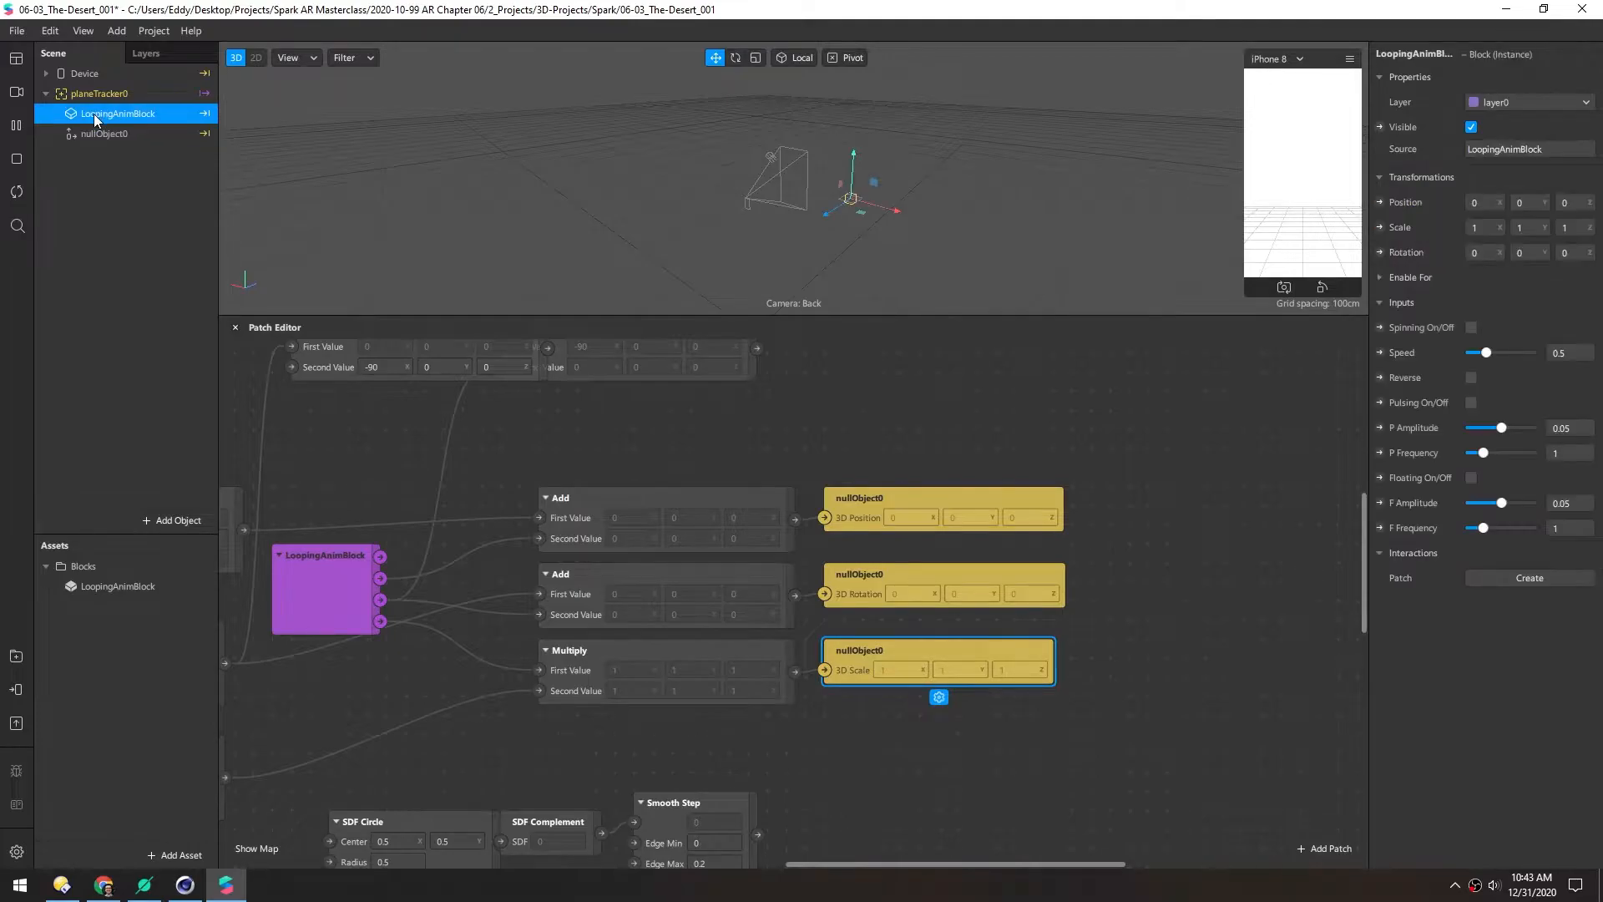
key("Delete")
Connect the three Pack patches to nullObject0's position, rotation and scale
middle_click_drag(444, 454, 752, 420)
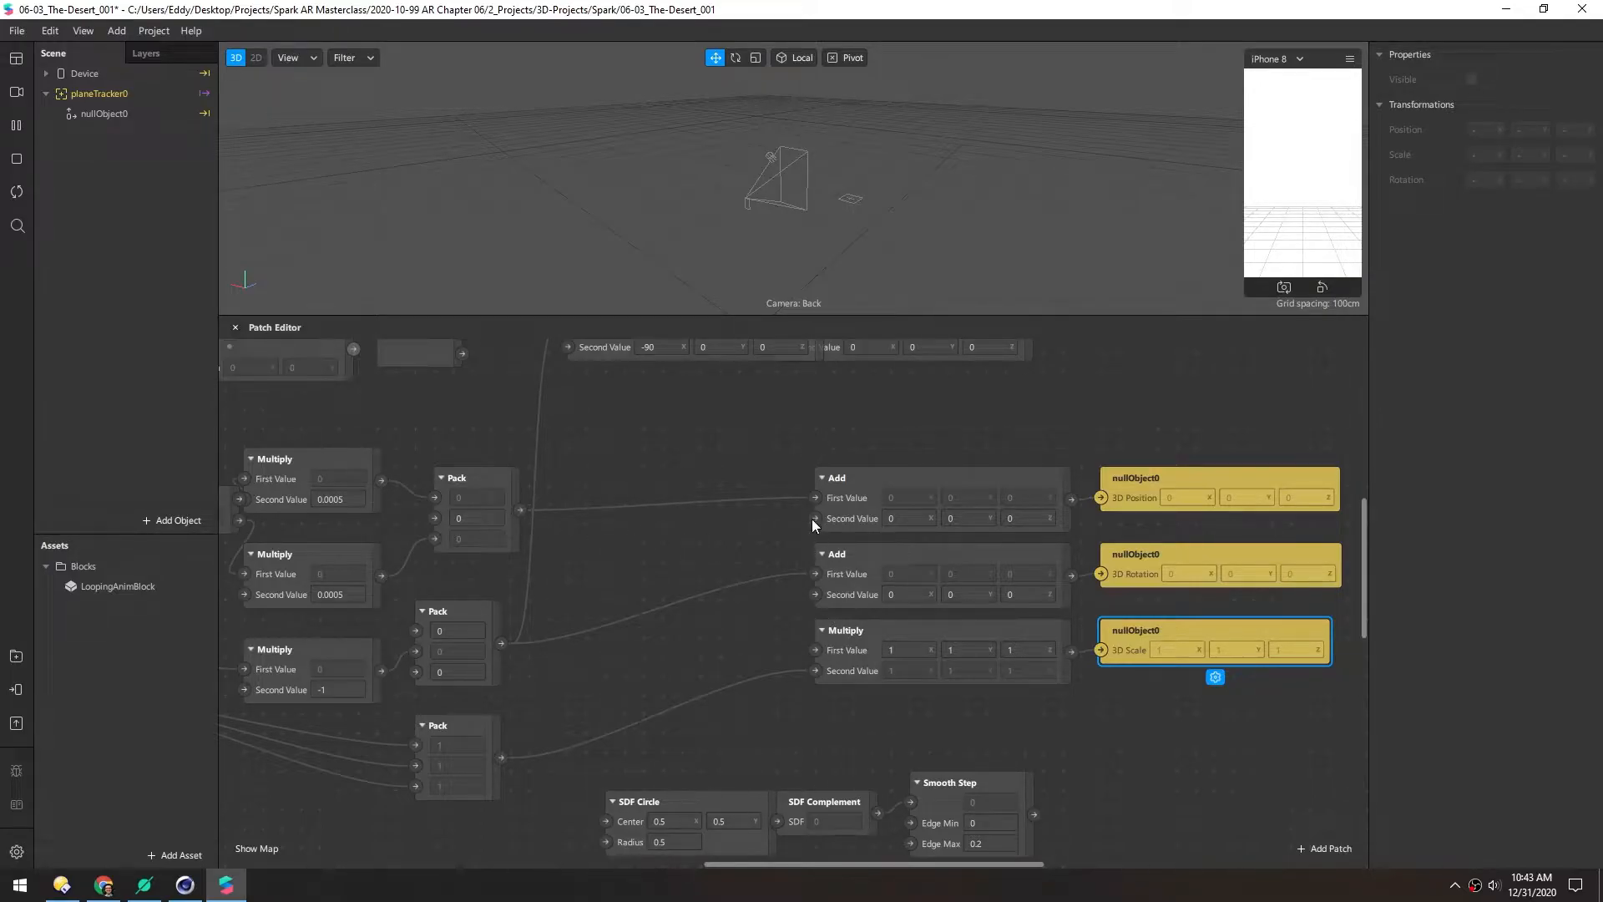
left_click(518, 510)
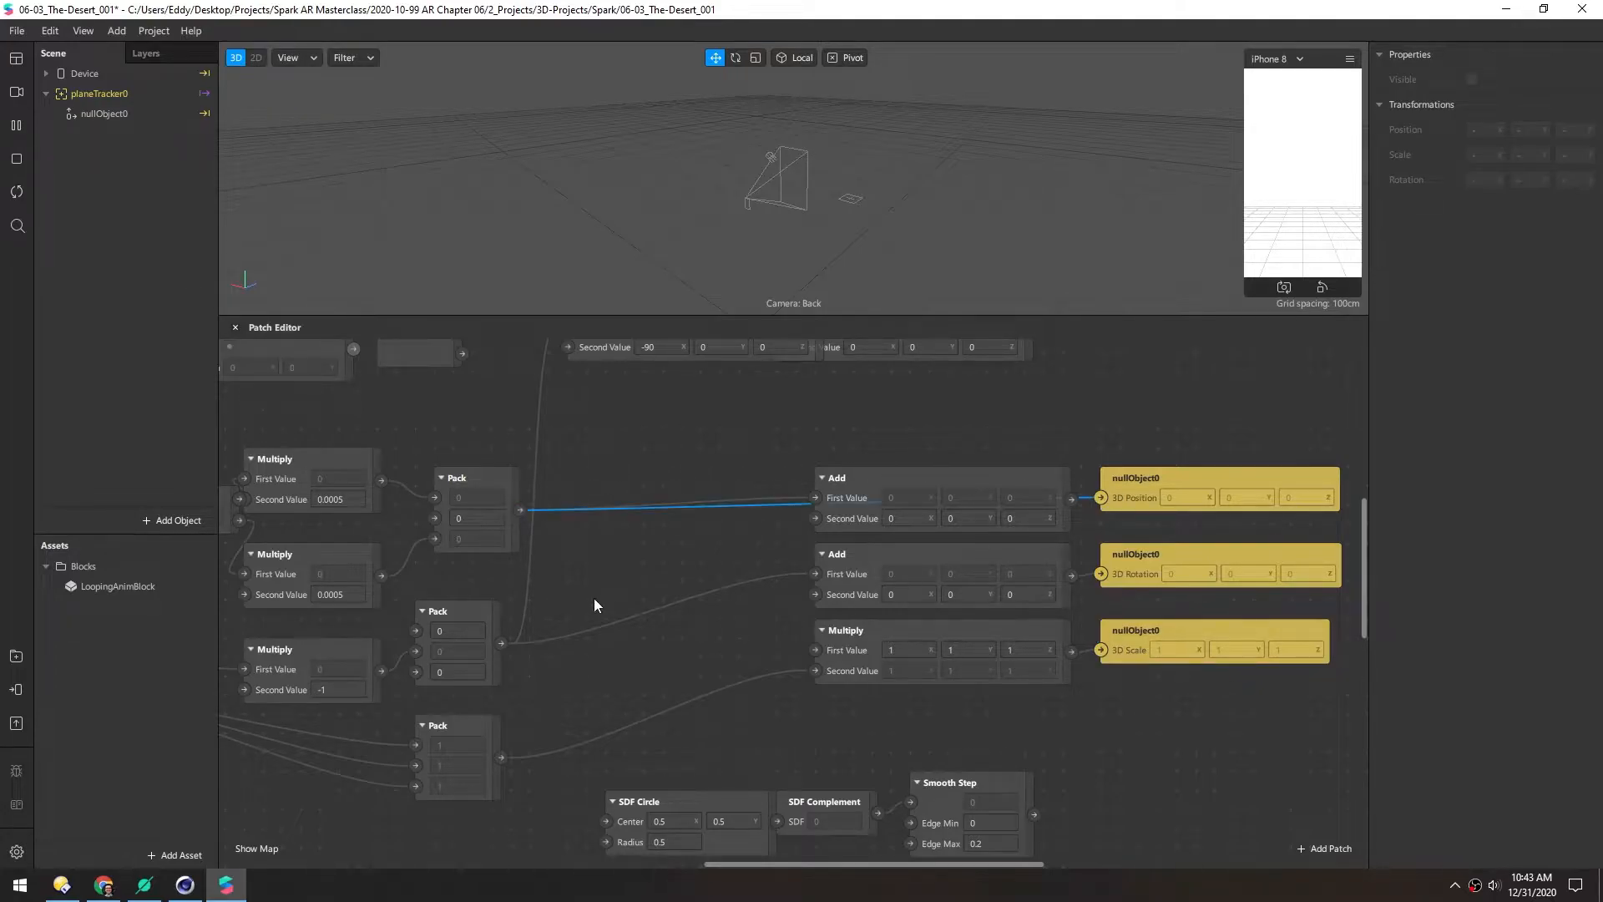
left_click_drag(500, 643, 815, 594)
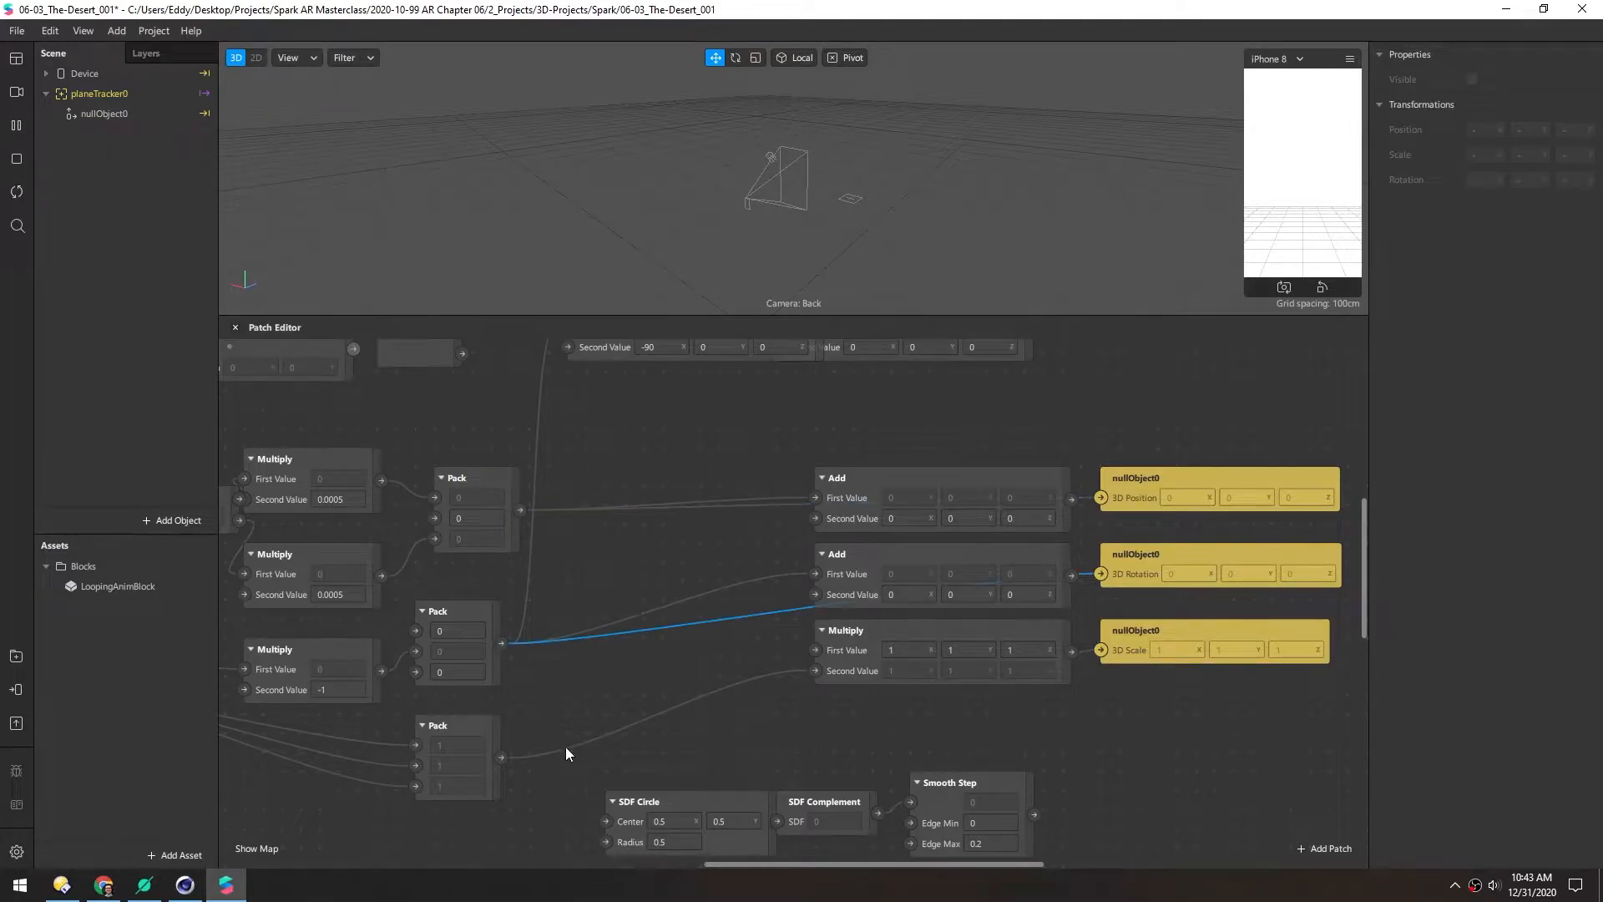
left_click_drag(505, 757, 1100, 651)
Delete the unused Add and Multiply patches and move the nullObject0 patches beside the Packs
left_click_drag(880, 419, 966, 699)
key("Delete")
left_click_drag(1121, 446, 1173, 641)
left_click_drag(1107, 478, 632, 516)
scroll(590, 703, "down", 4)
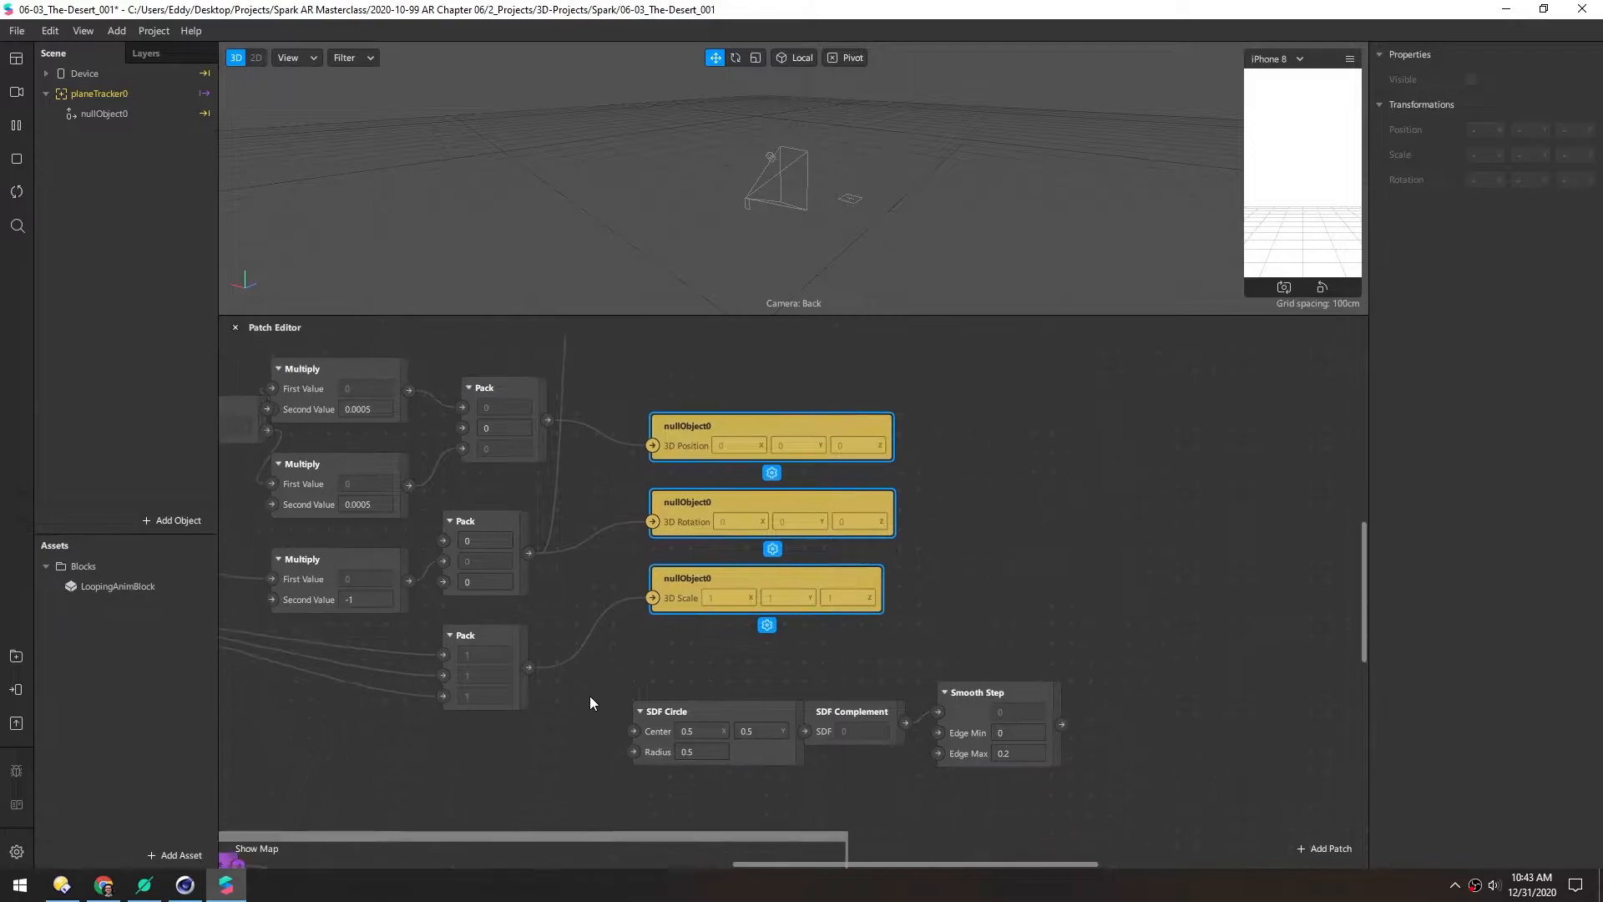
Delete SDF Circle, SDF Complement and Smooth Step, then select the manip_ring, Add and Subtract patches
left_click_drag(668, 606, 1024, 718)
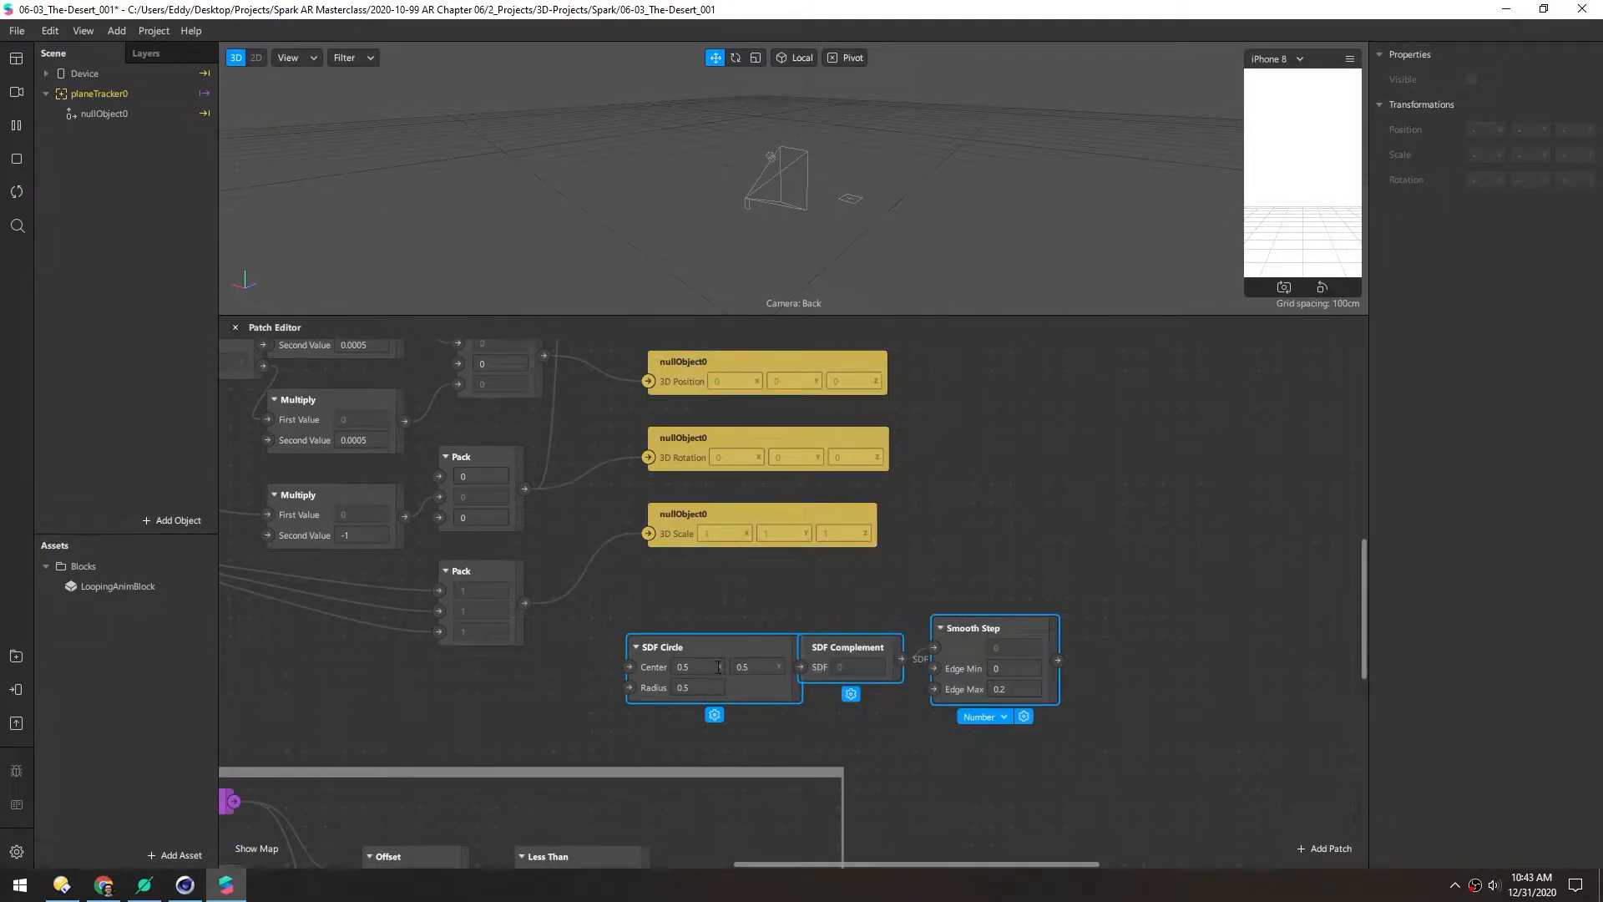
key("Delete")
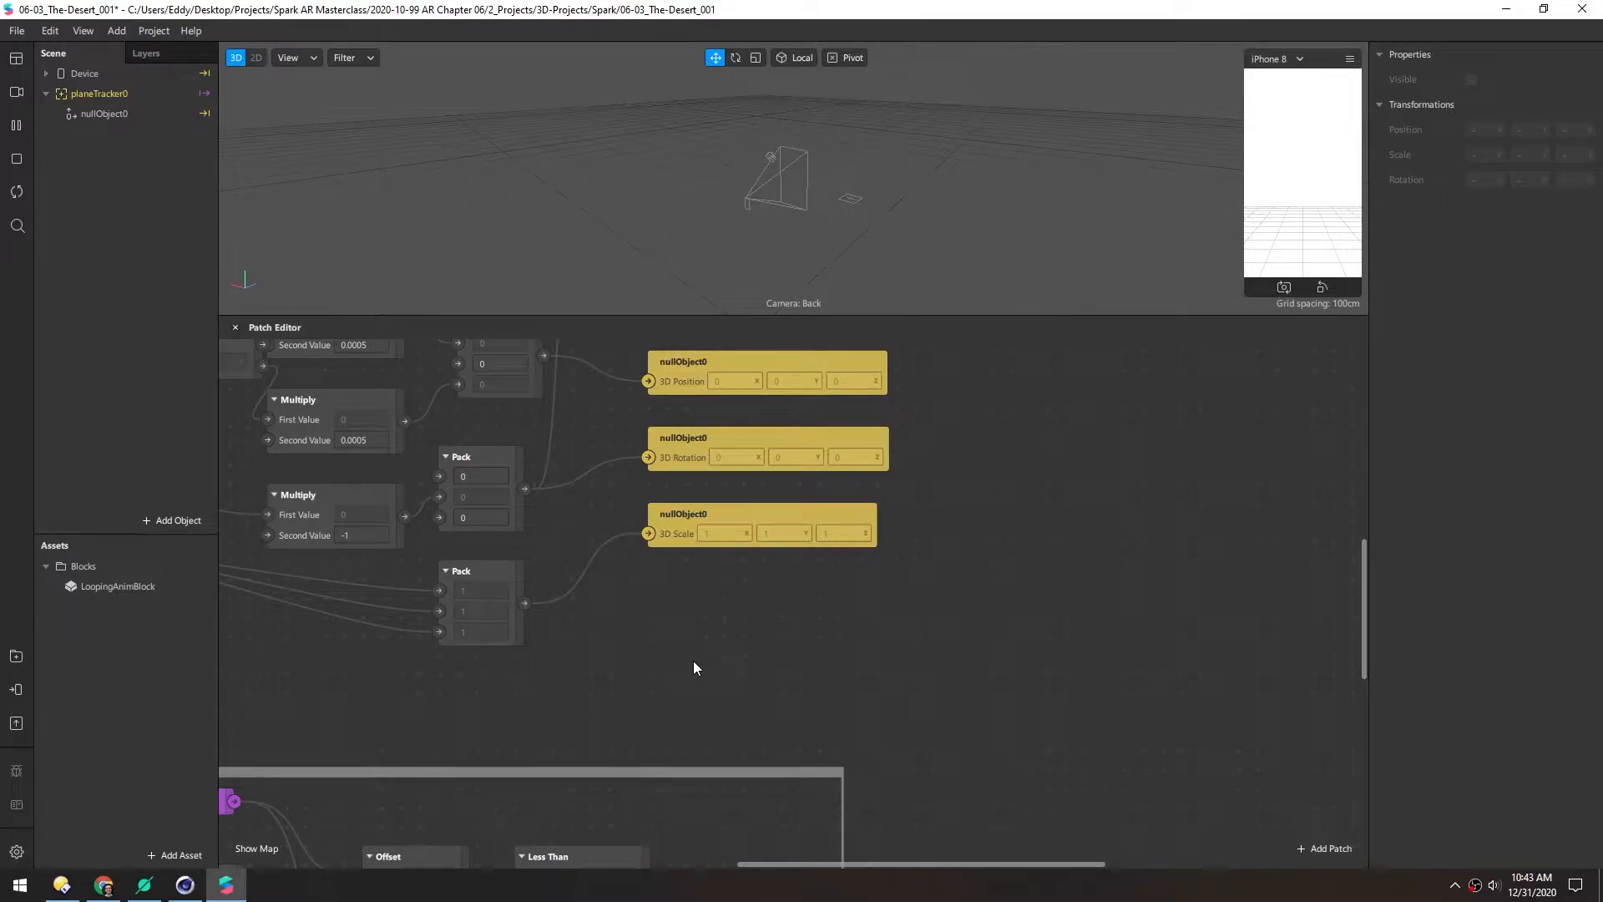
scroll(699, 654, "down", 2, "ctrl")
middle_click_drag(358, 634, 611, 852)
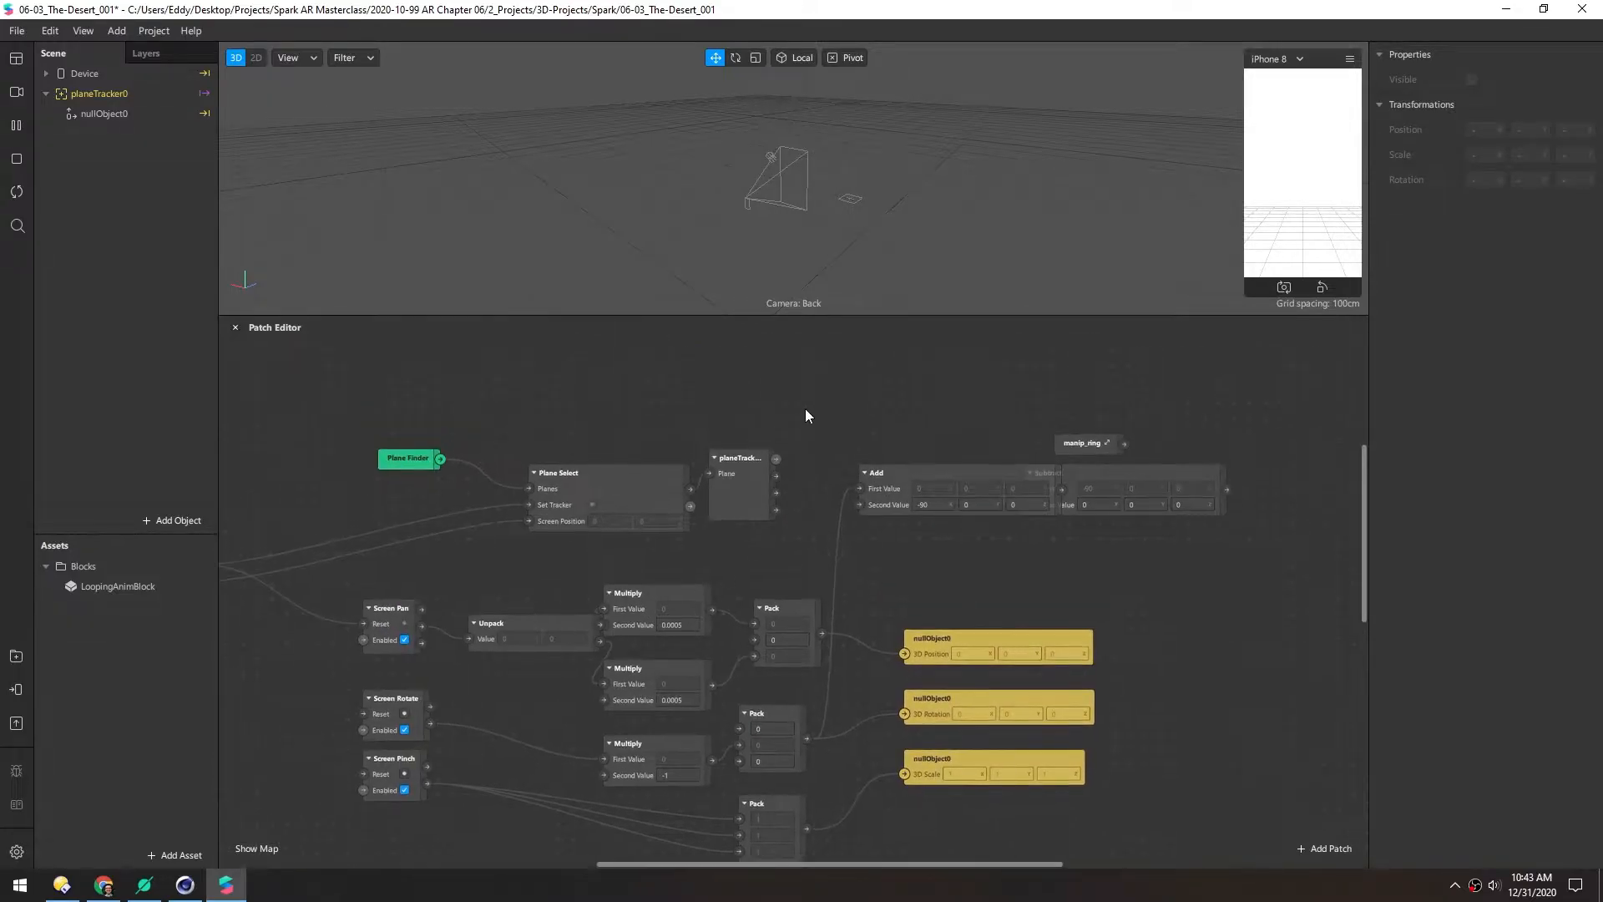
middle_click_drag(803, 409, 626, 421)
left_click_drag(931, 489, 1005, 503)
left_click_drag(1082, 410, 784, 580)
Delete the manip_ring, Add and Subtract patches and tidy the transform patch group
key("Delete")
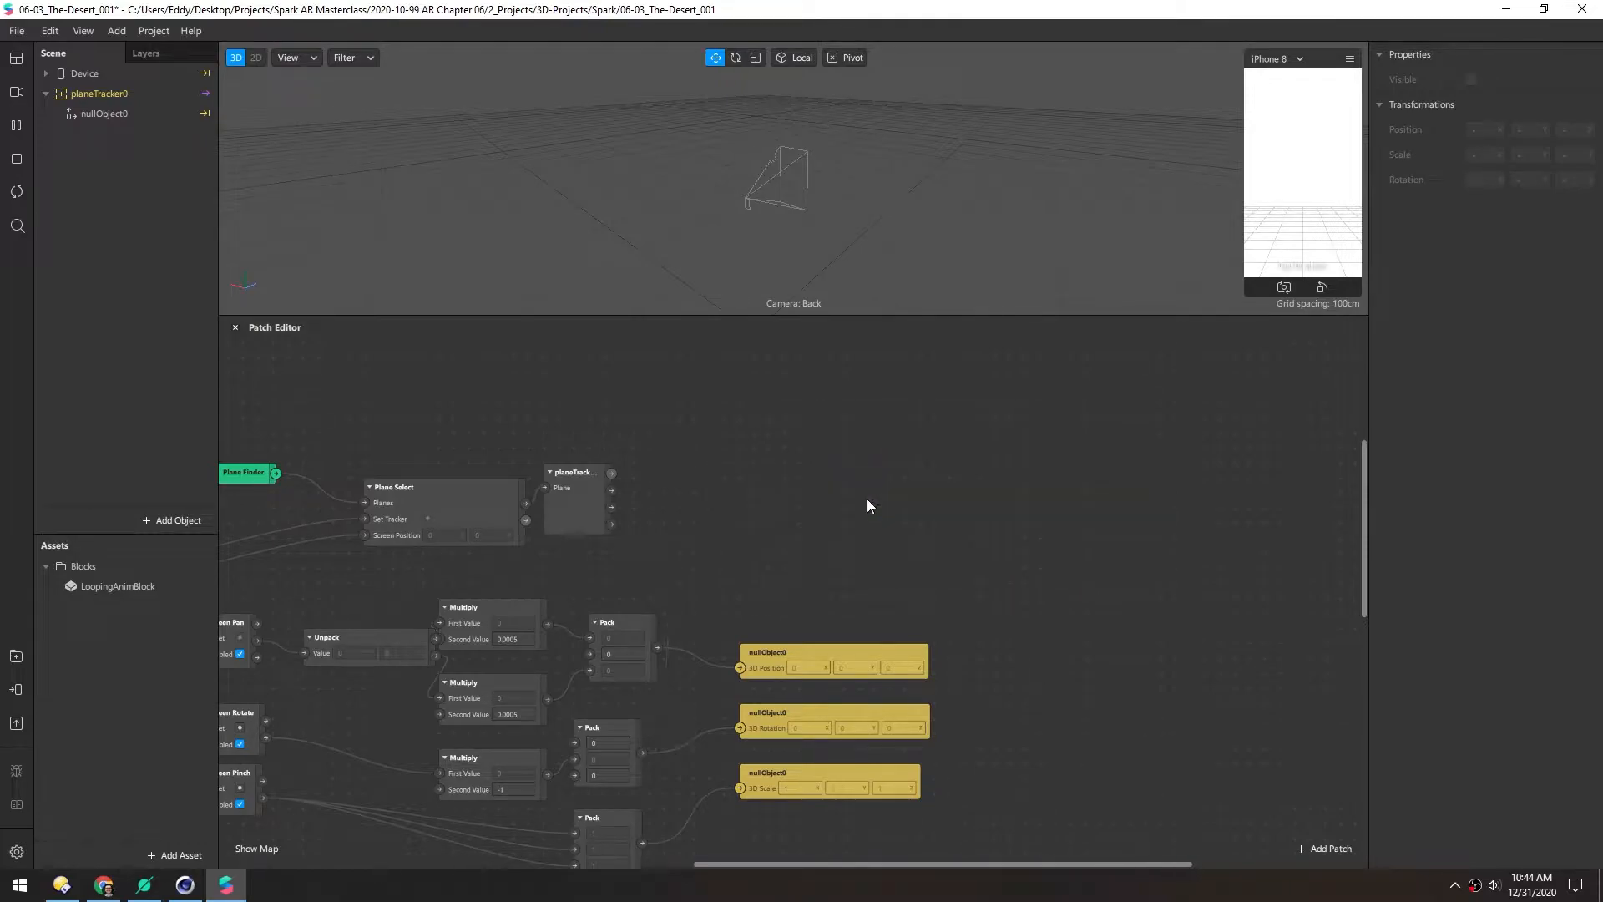
middle_click_drag(867, 499, 1019, 379)
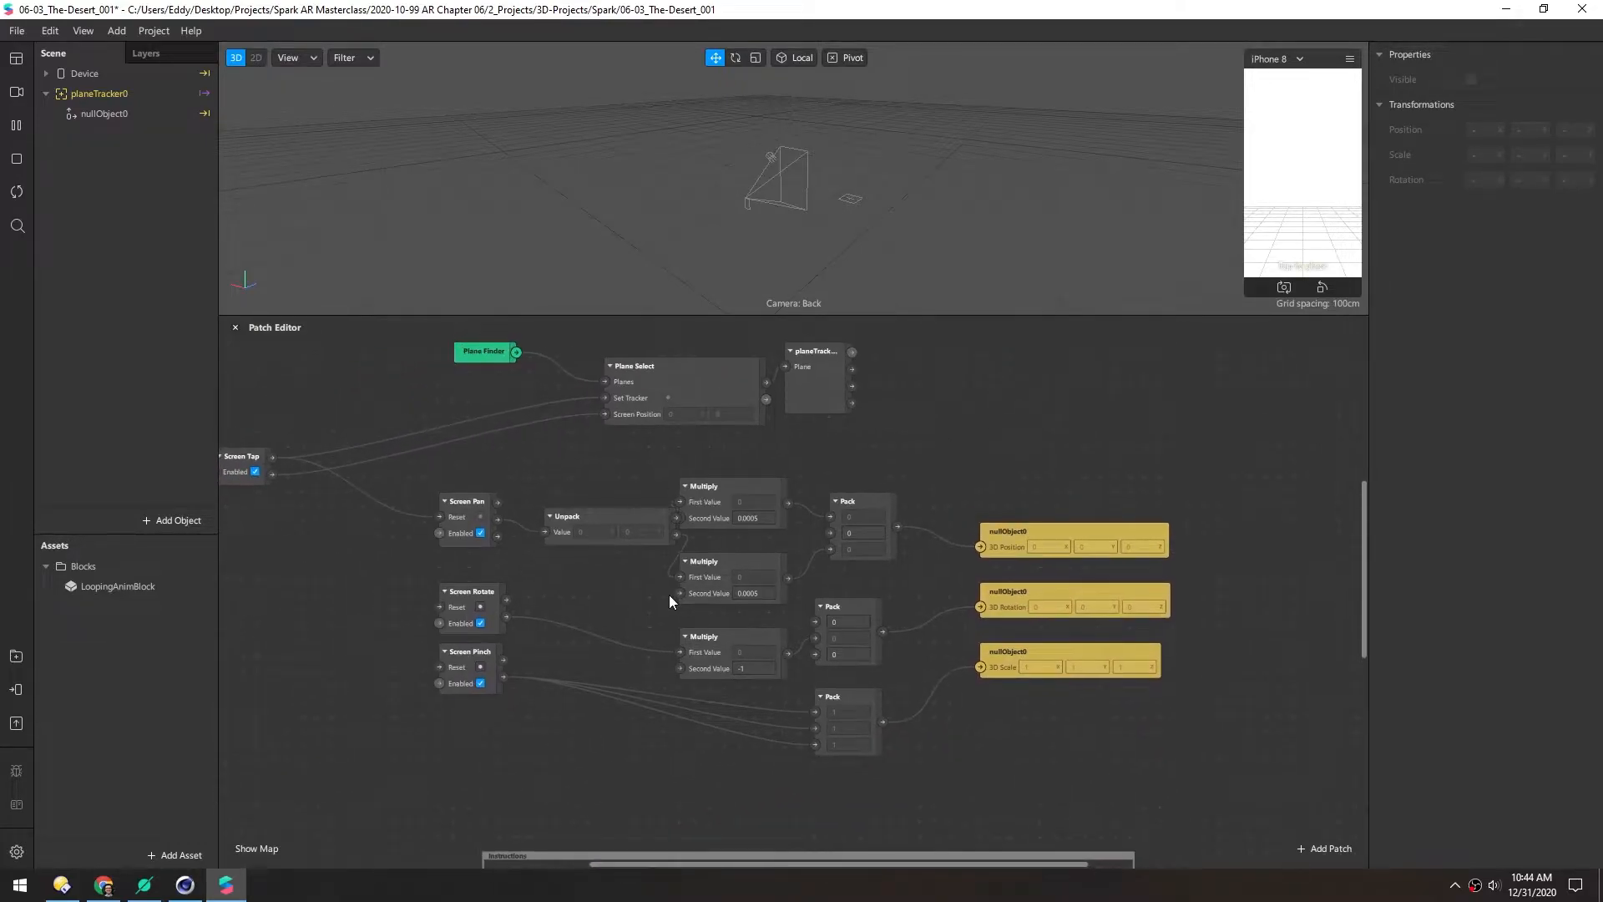
left_click_drag(1107, 773, 775, 485)
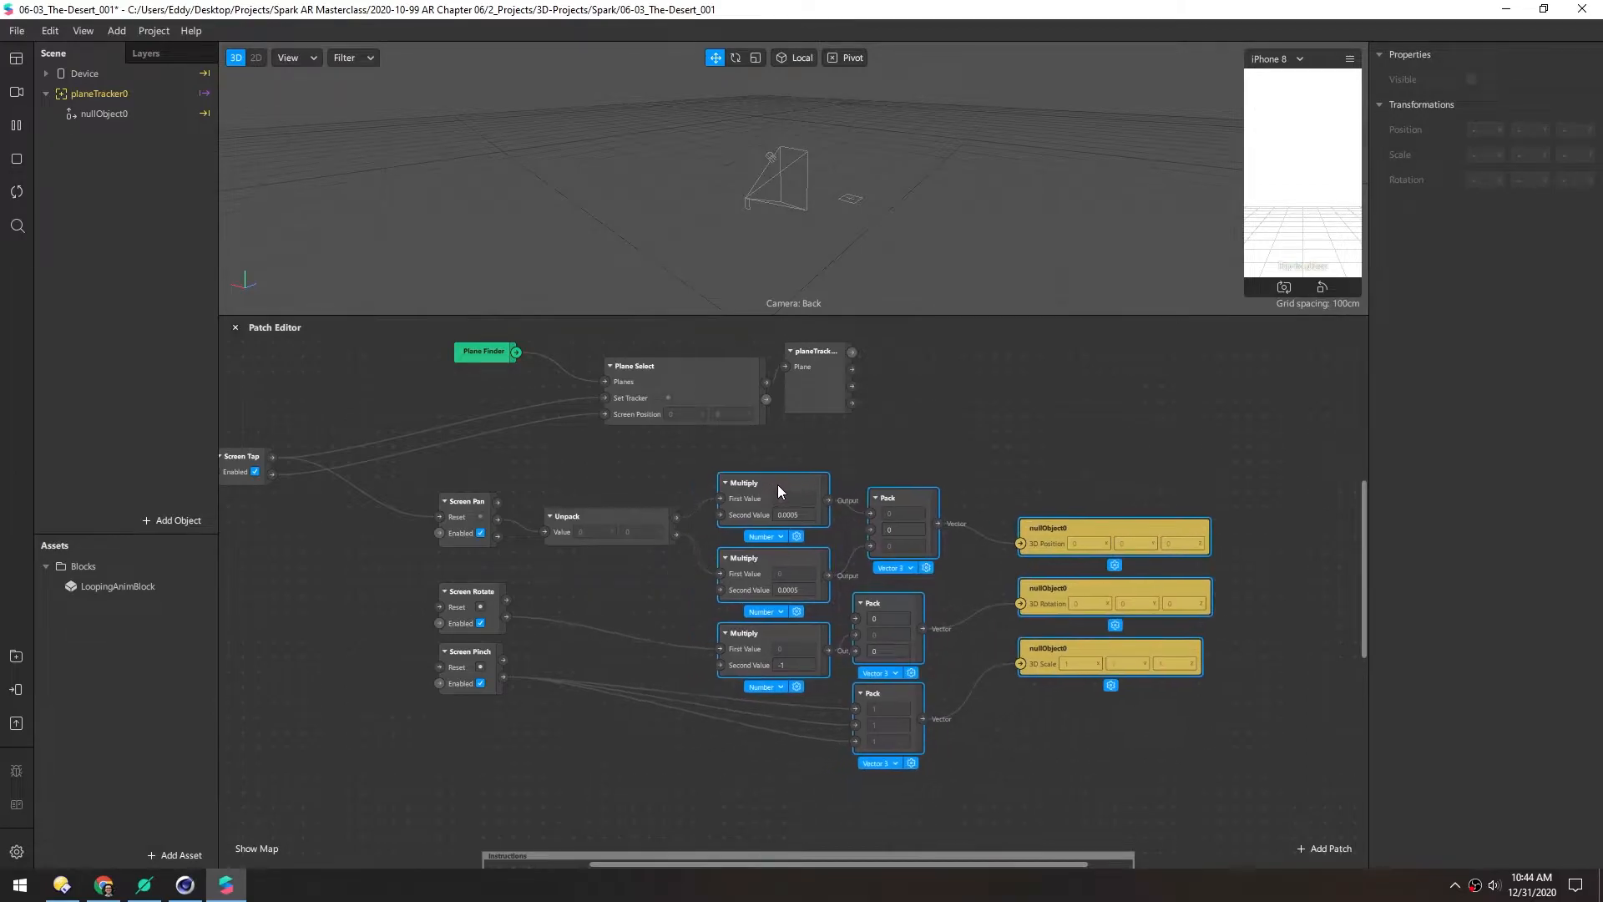
left_click(352, 578)
Set the preview to Simulate Touch and pan to check nullObject0 moves
left_click(93, 115)
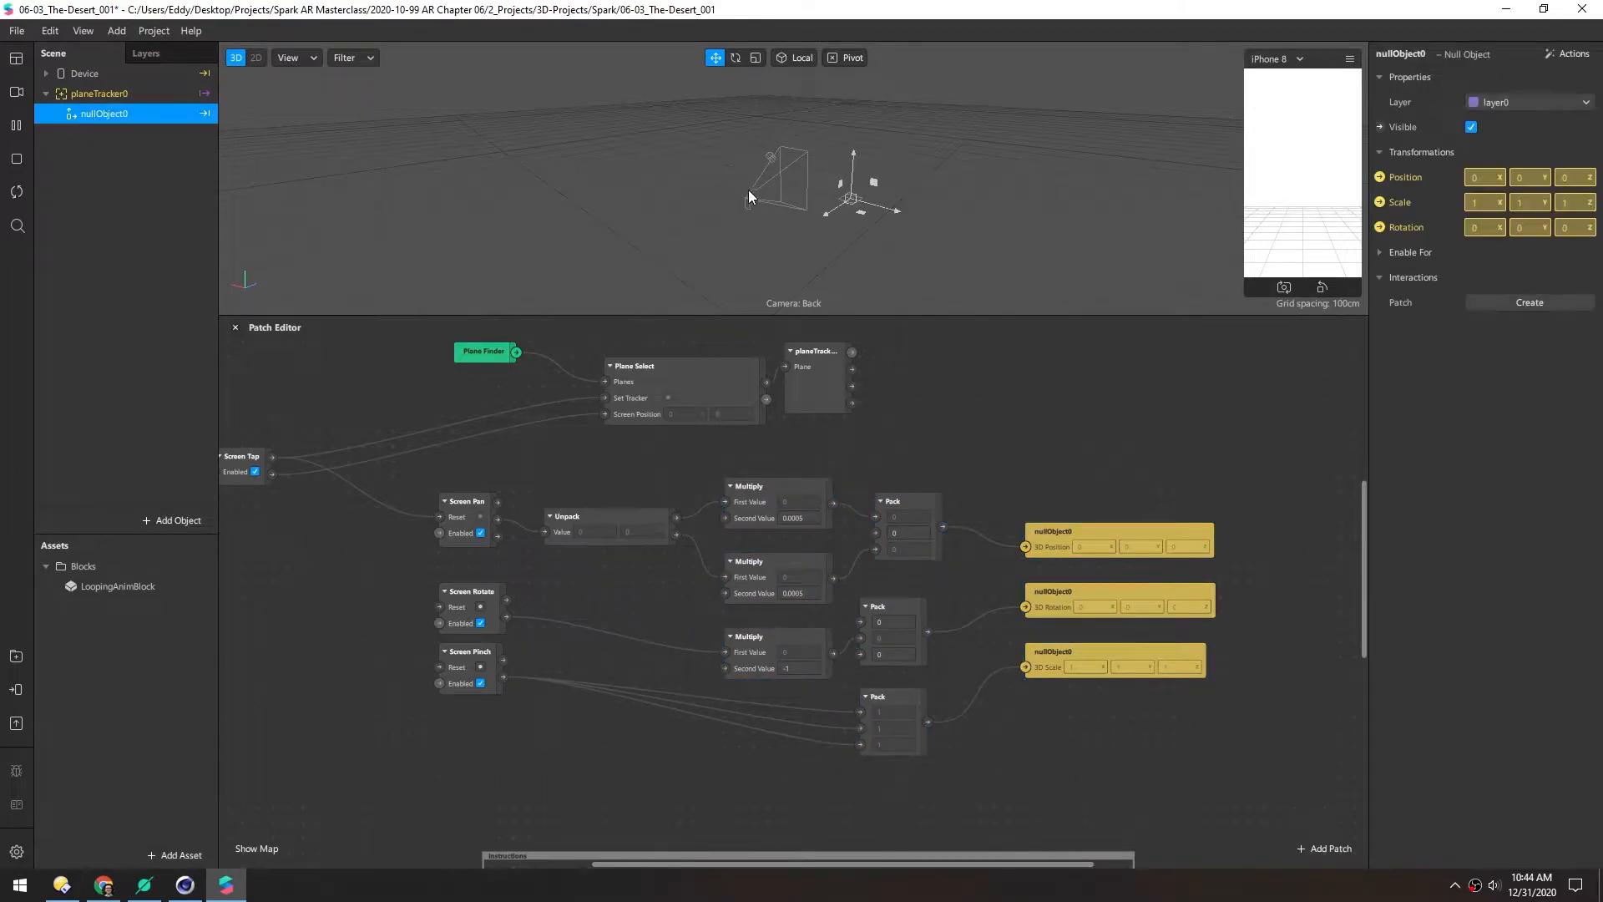
left_click(1350, 58)
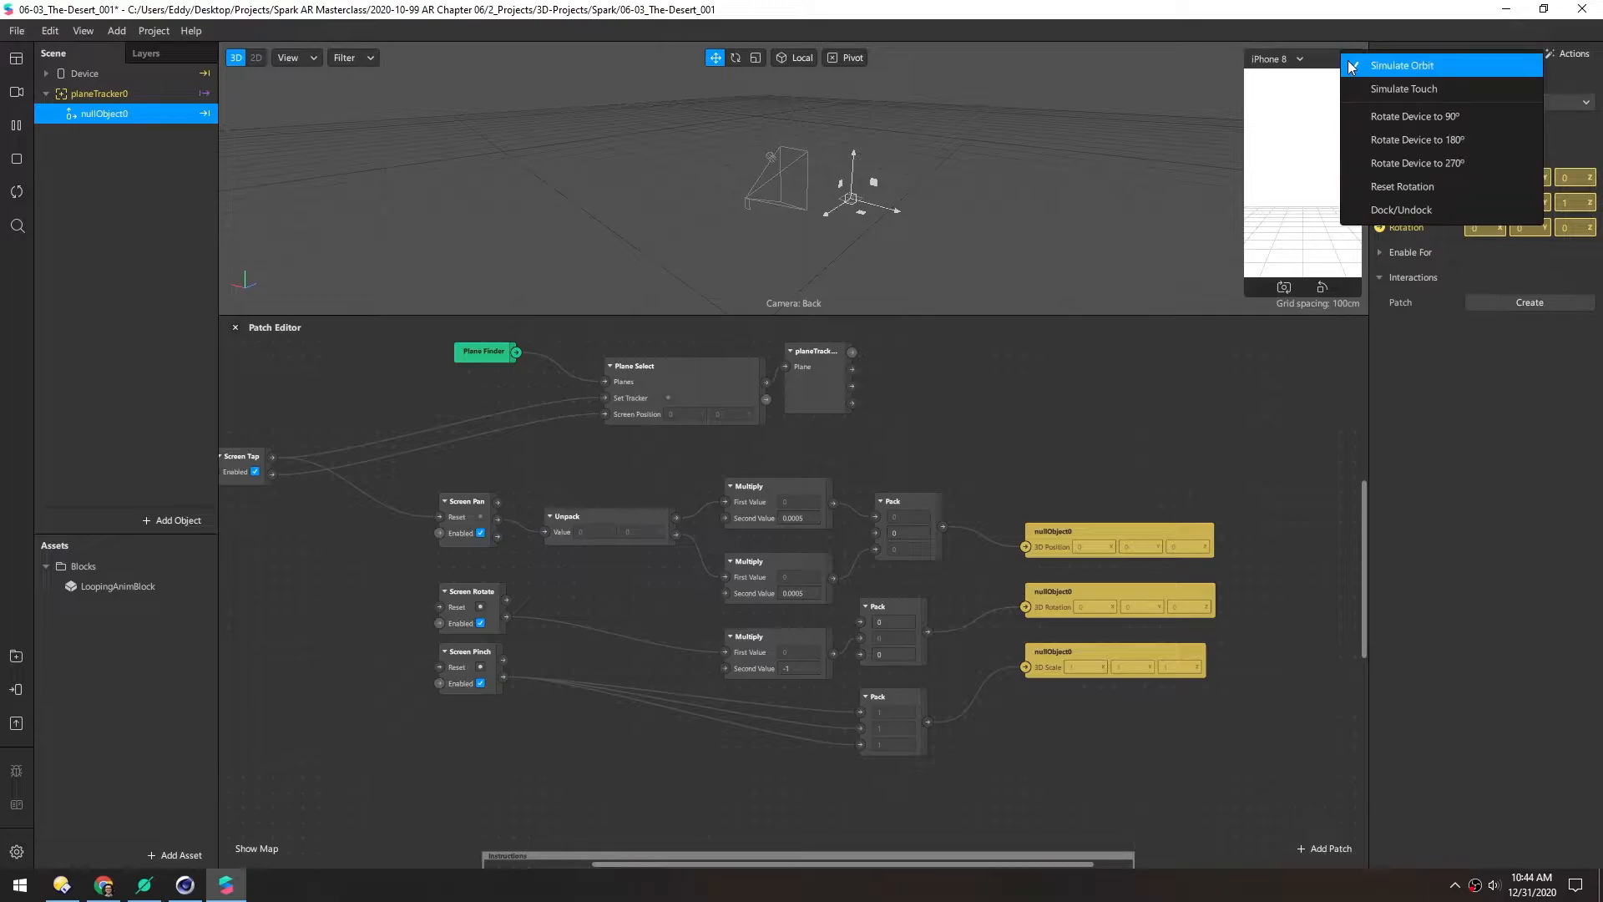
left_click(1374, 91)
left_click_drag(1338, 205, 1325, 90)
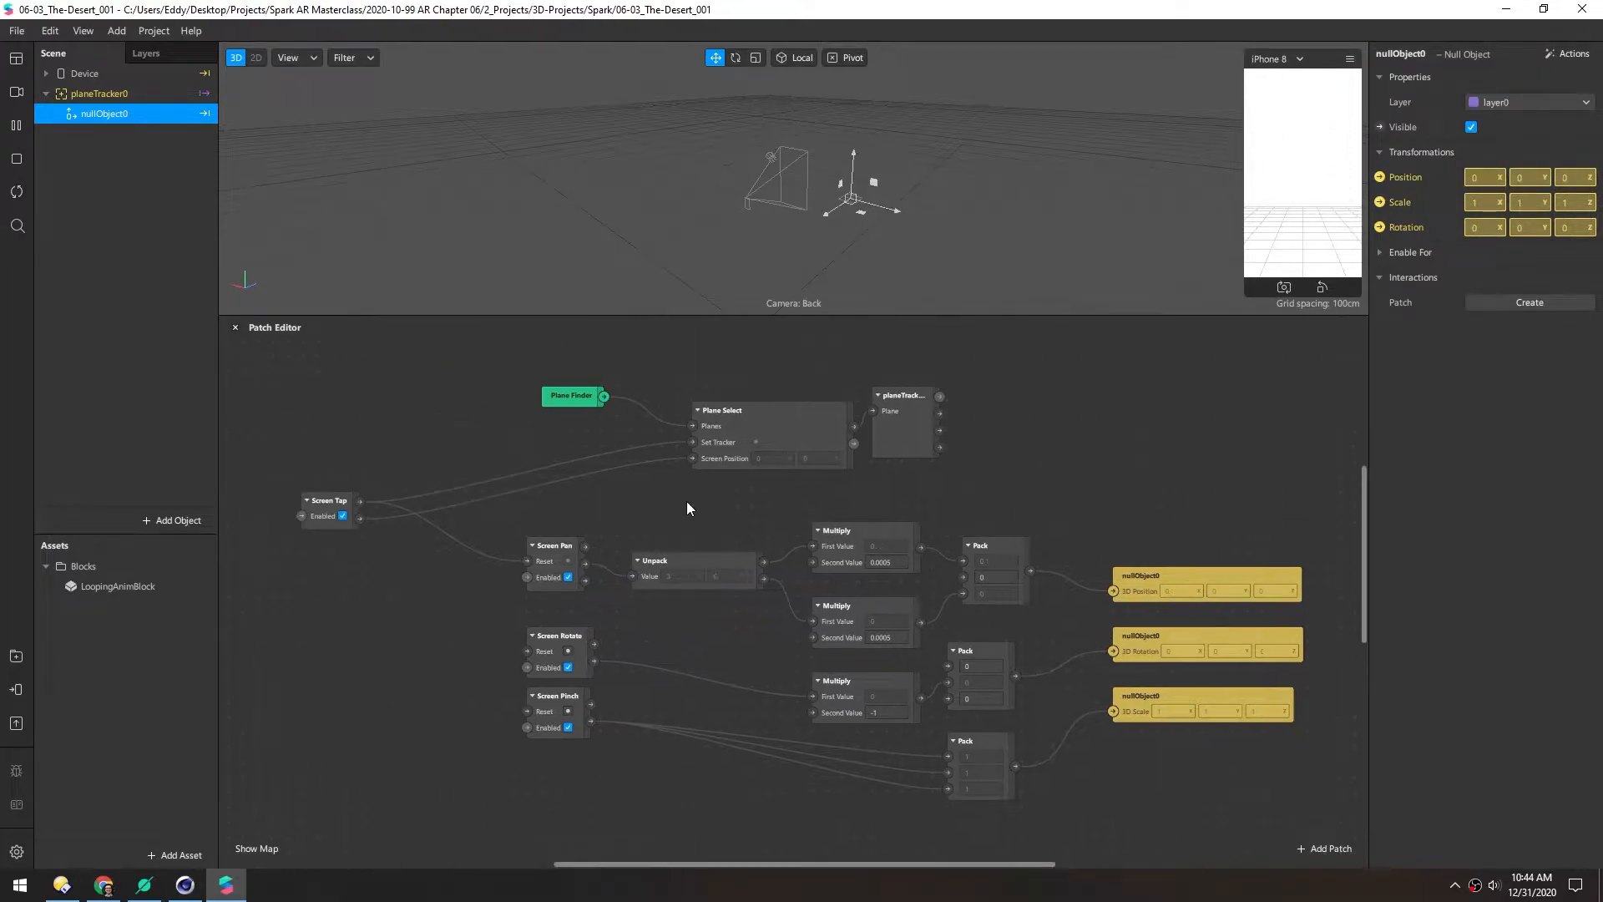
Delete the LoopingAnimBlock asset from the Assets panel
left_click(67, 586)
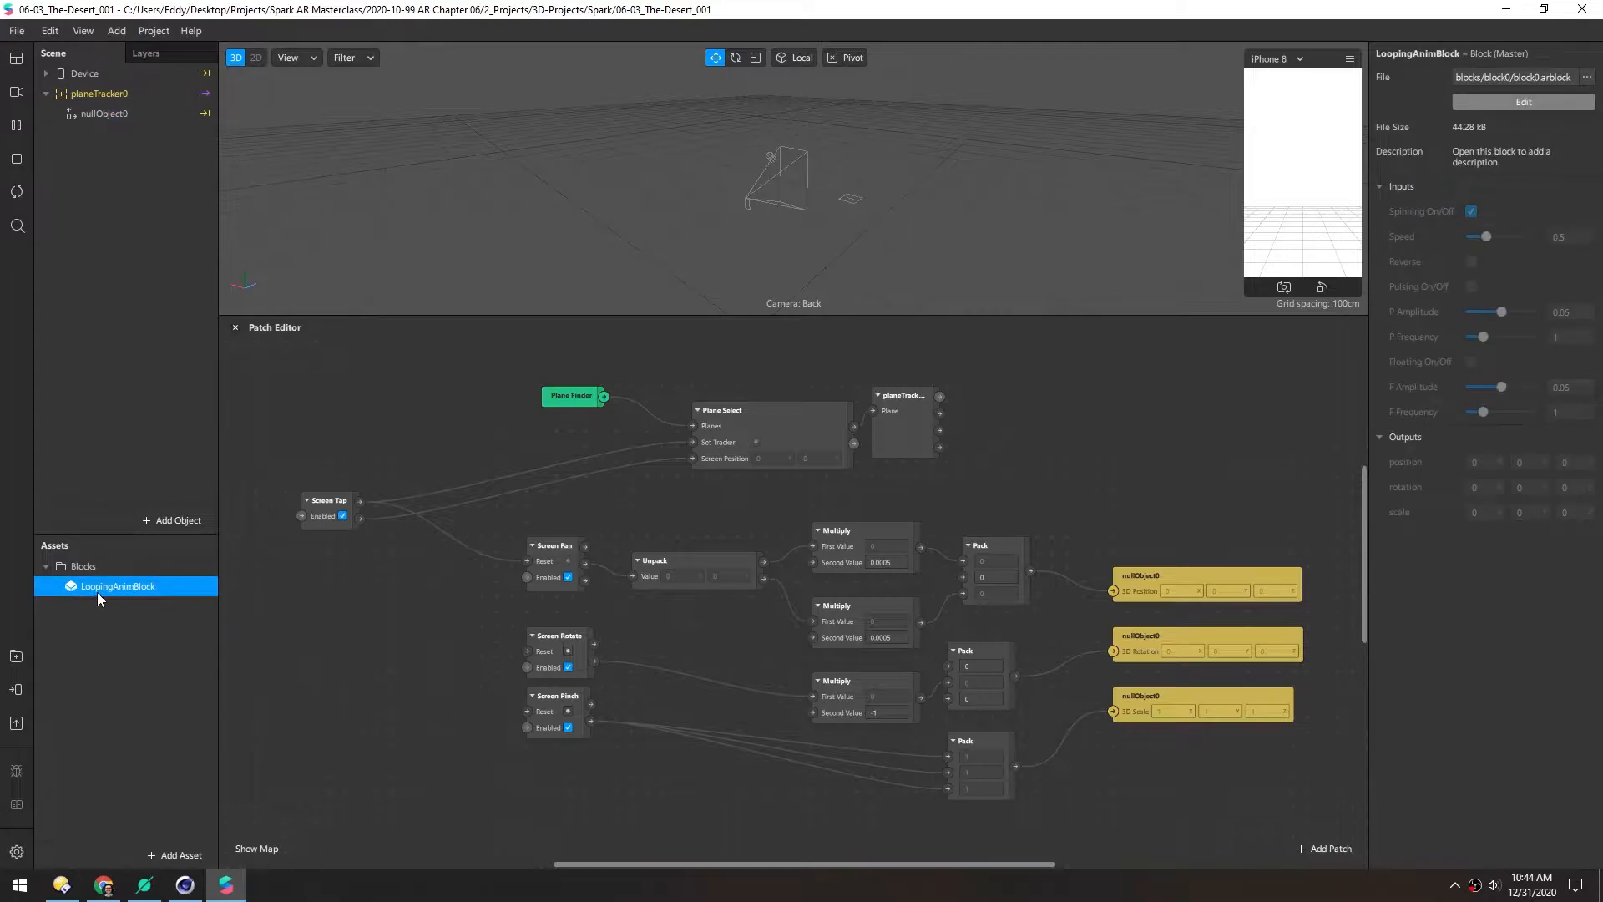
key("Delete")
left_click(912, 494)
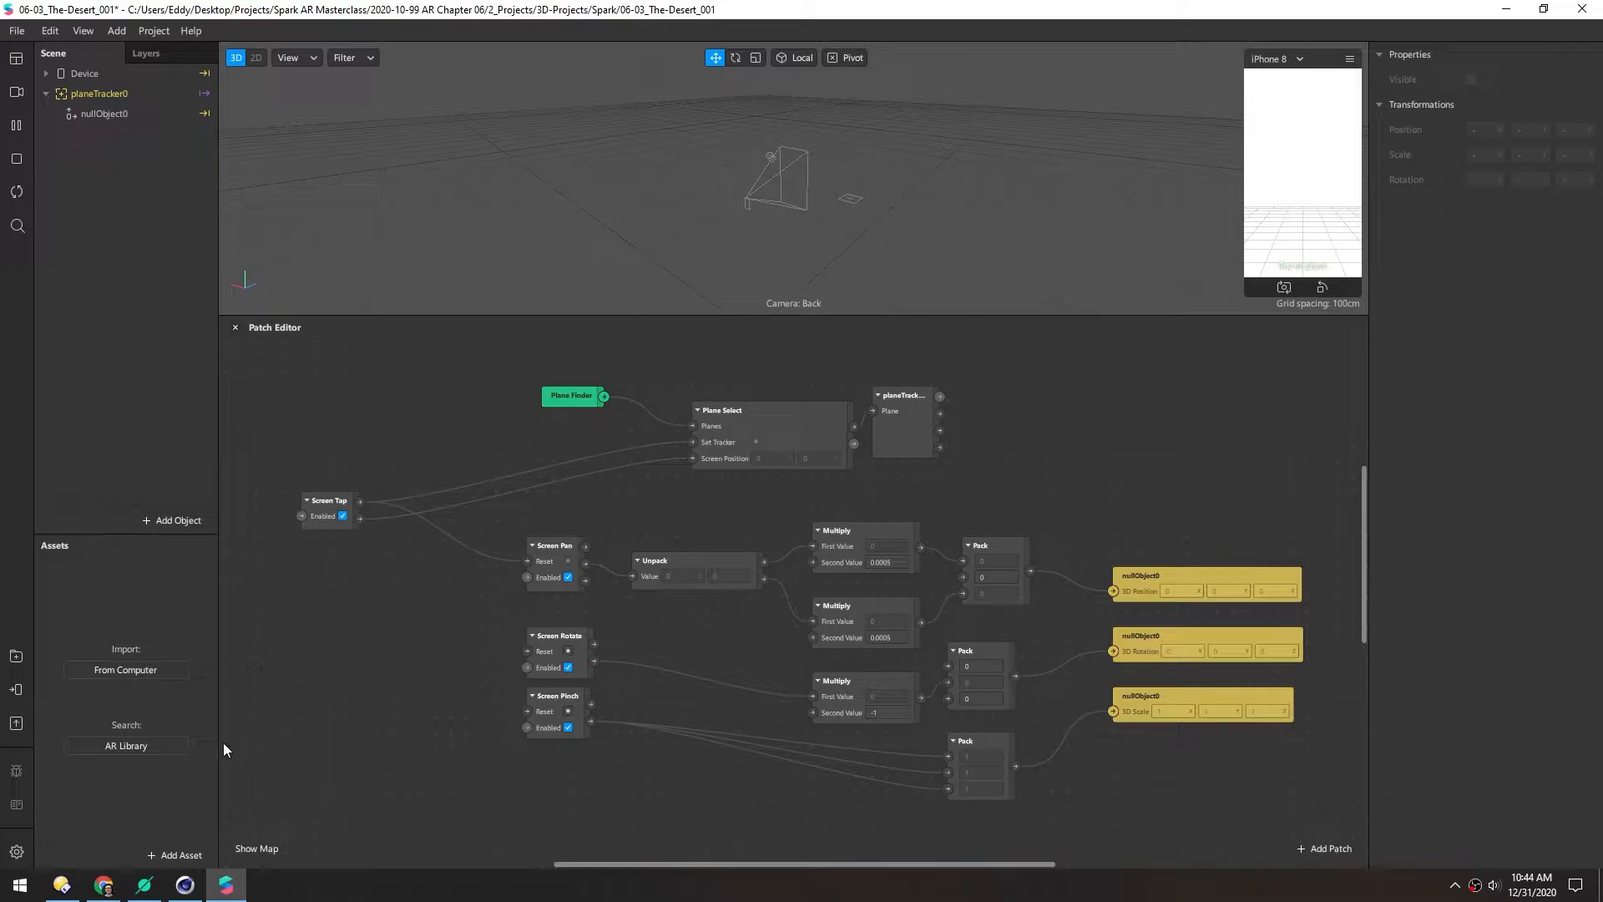
Drag sandCrater_001.fbx from the exports folder into Spark AR's Assets panel
left_click(61, 885)
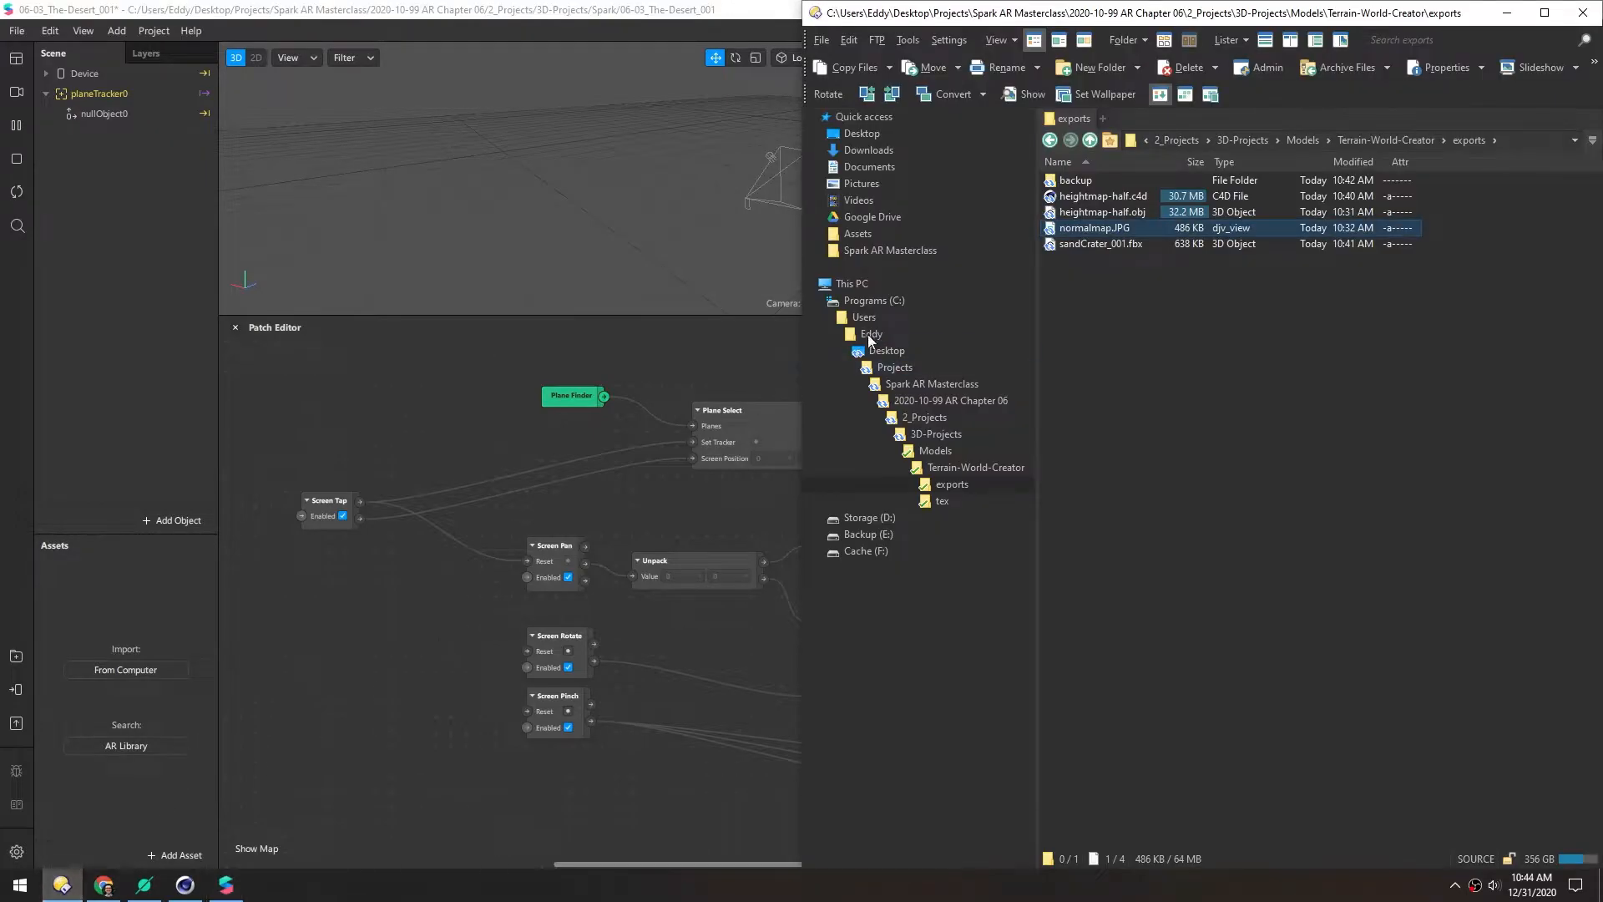
left_click(1051, 243)
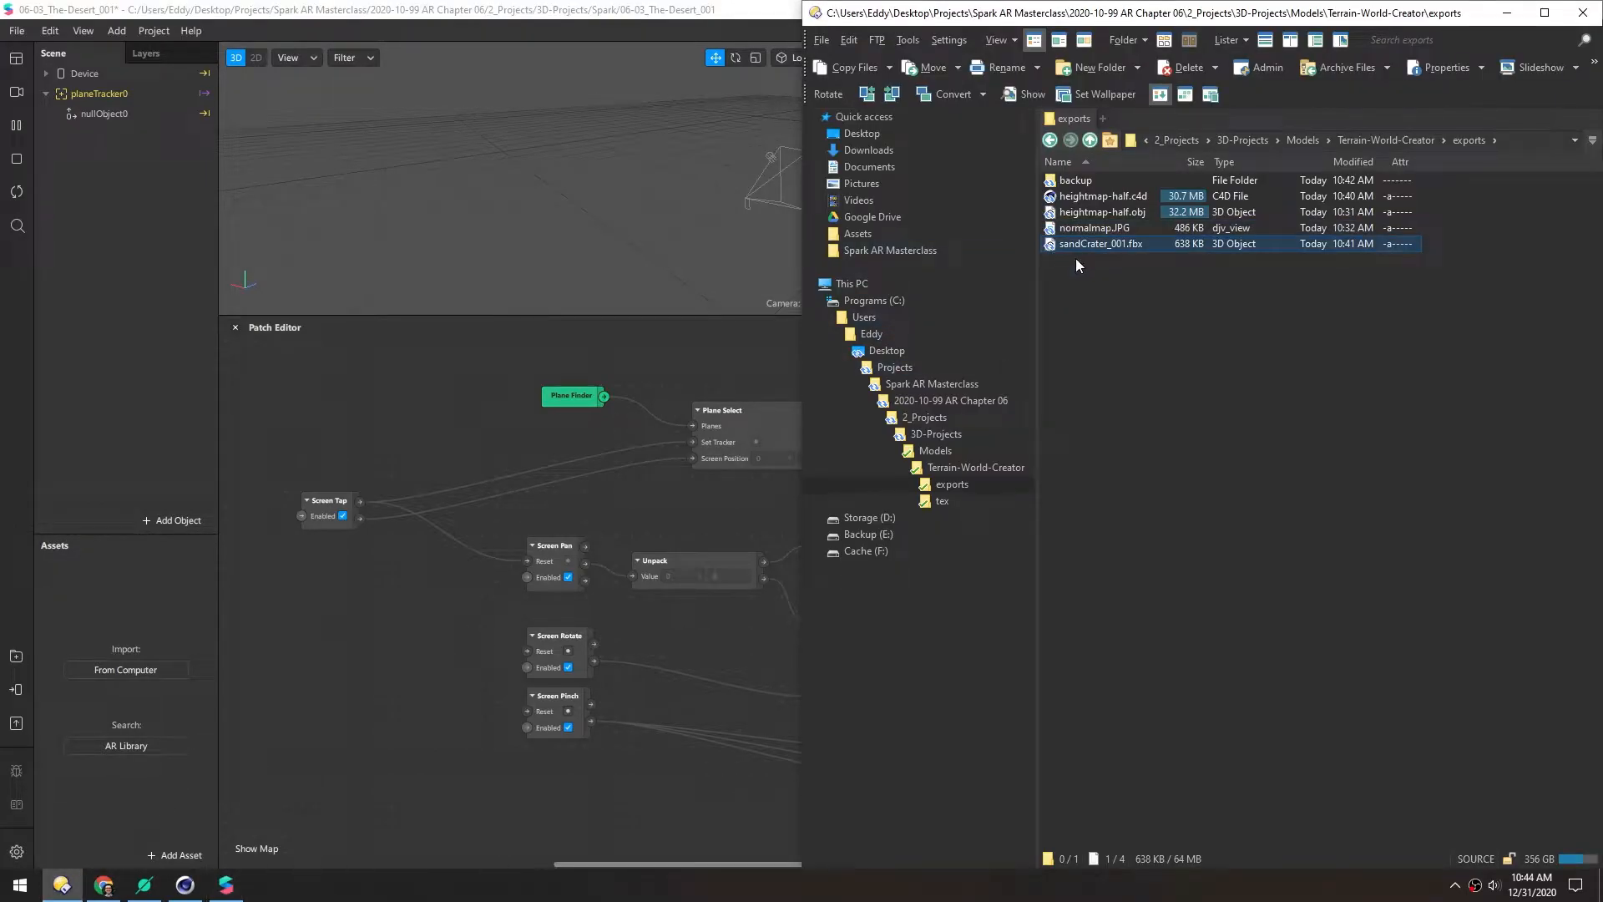
left_click_drag(1050, 244, 128, 392)
left_click(589, 173)
scroll(792, 188, "up", 5)
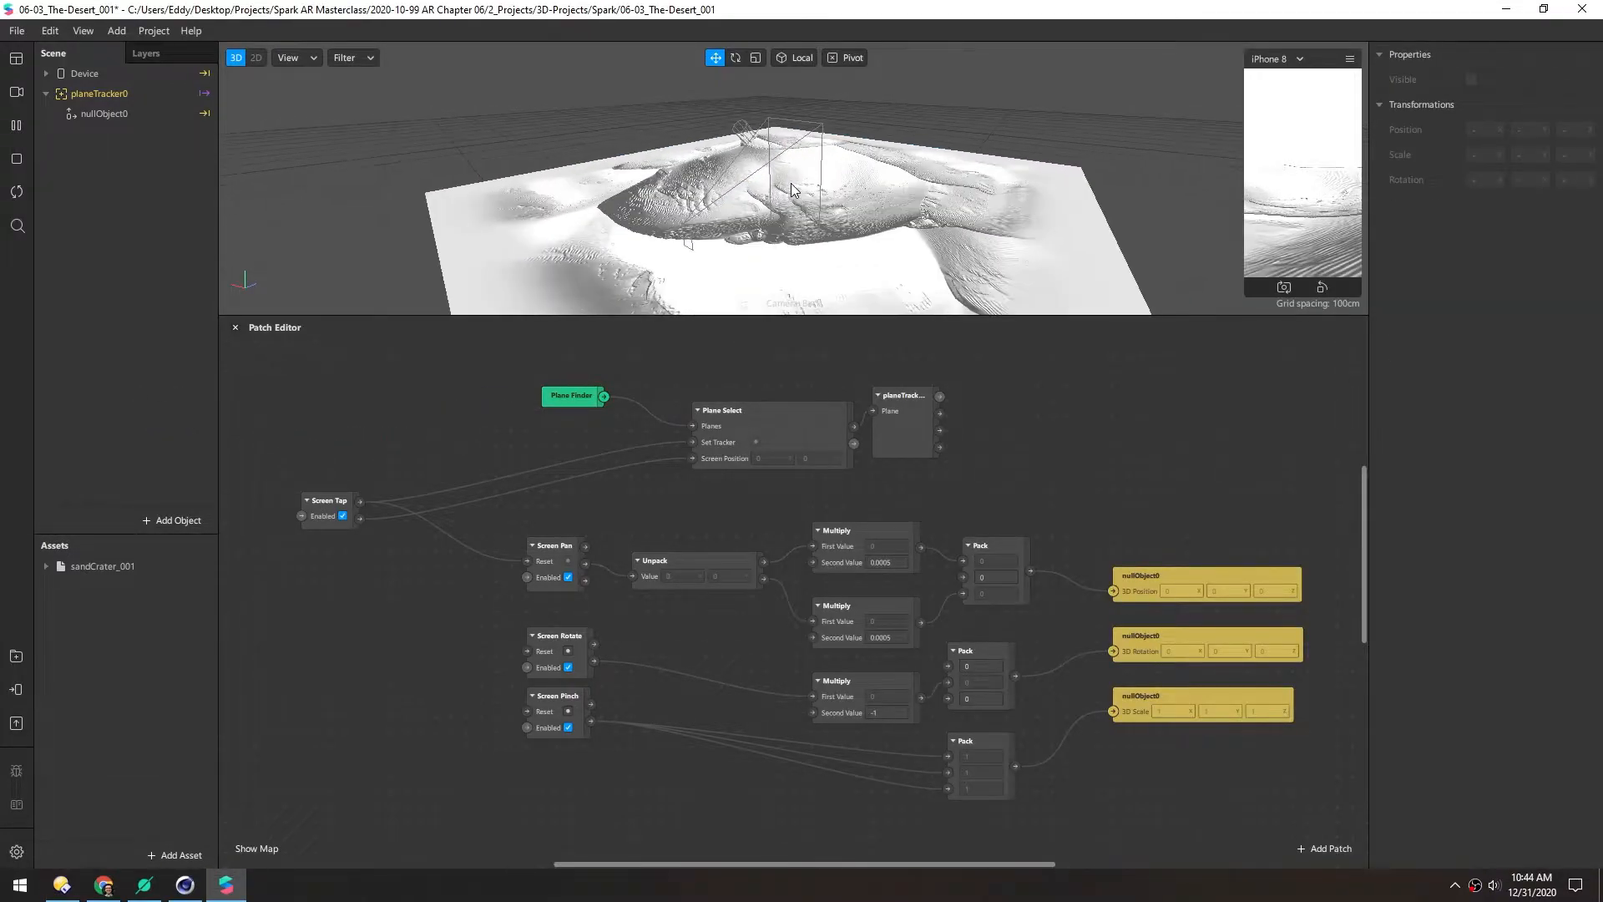
Expand the Scene hierarchy and move sandCrater_001 inside nullObject0 under planeTracker0
left_click_drag(736, 315, 734, 520)
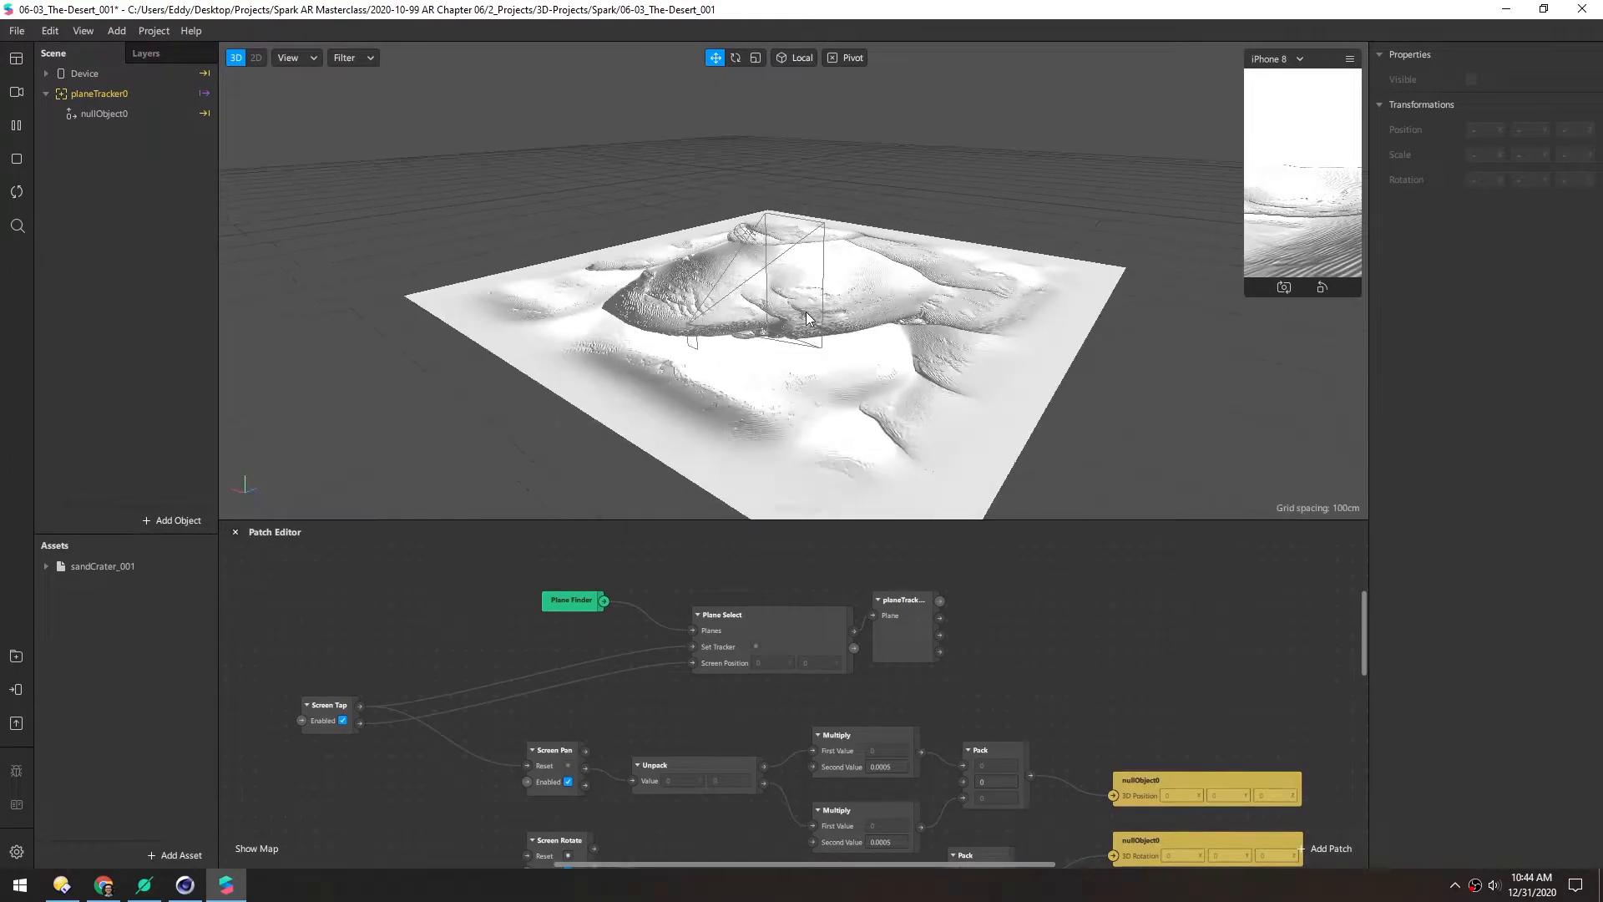
scroll(799, 320, "up", 10)
left_click_drag(646, 286, 644, 393)
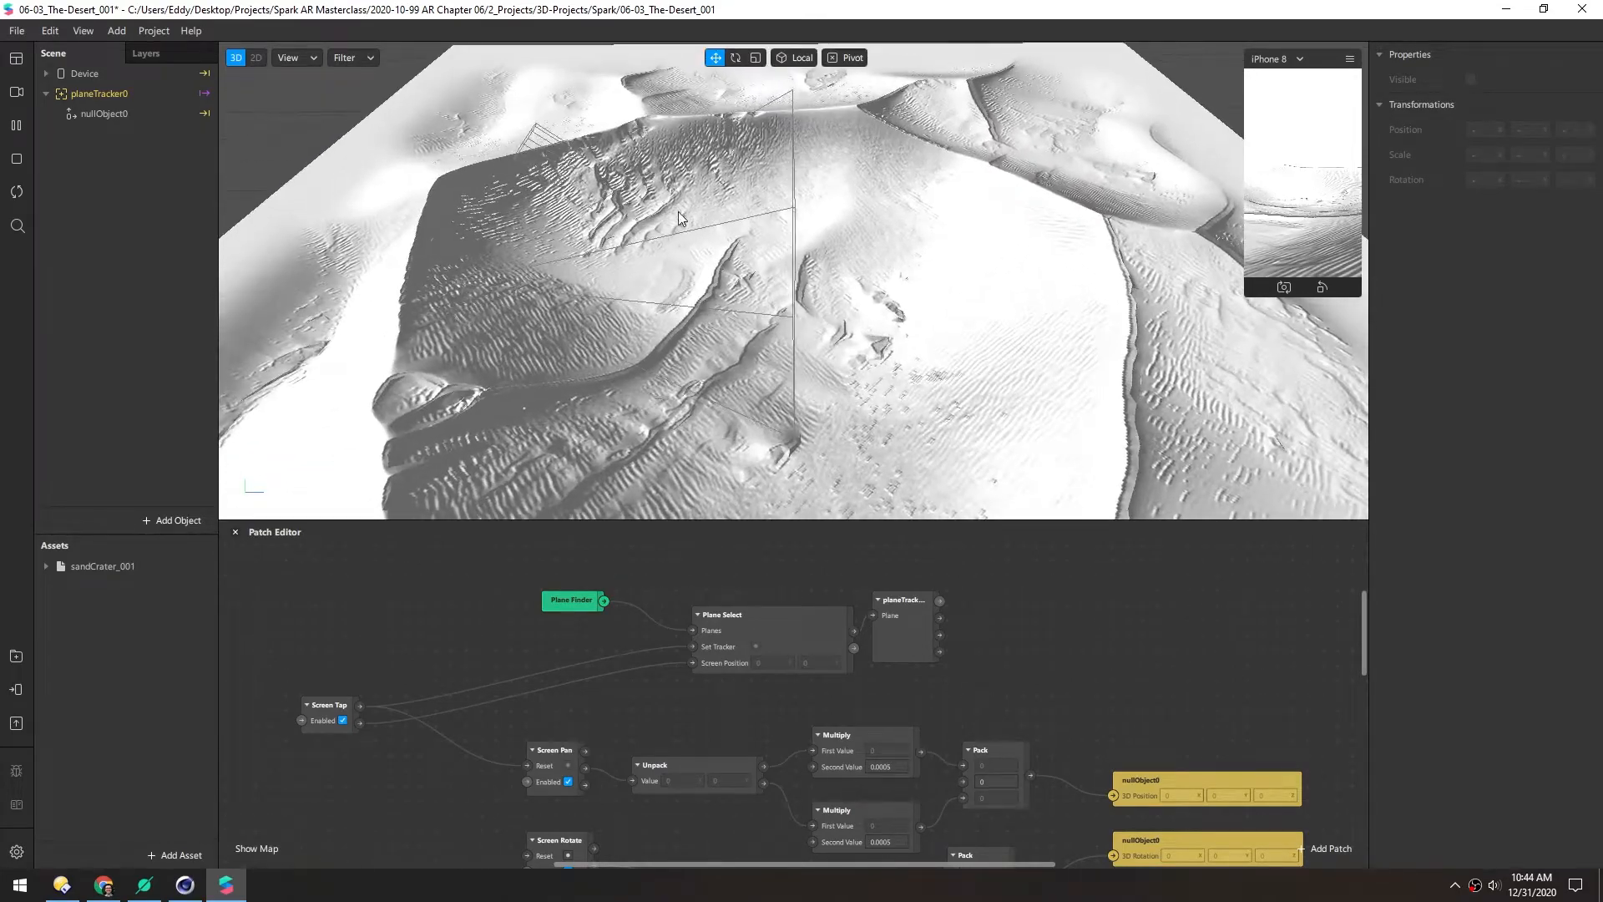
scroll(681, 217, "down", 8)
left_click_drag(710, 292, 807, 264, "alt")
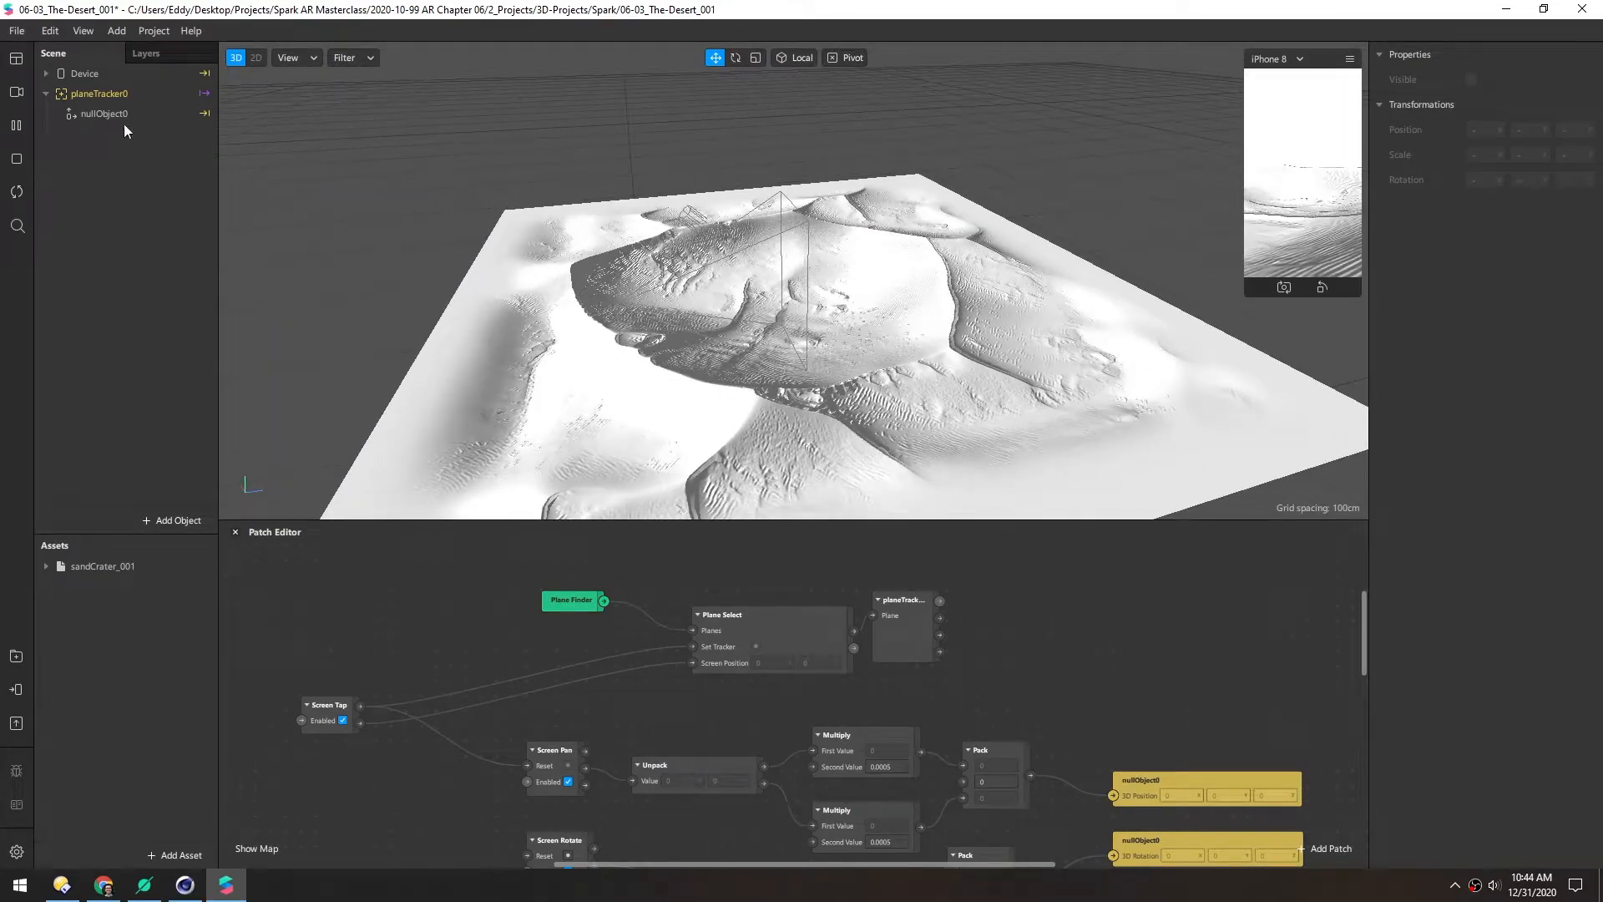
left_click(44, 74)
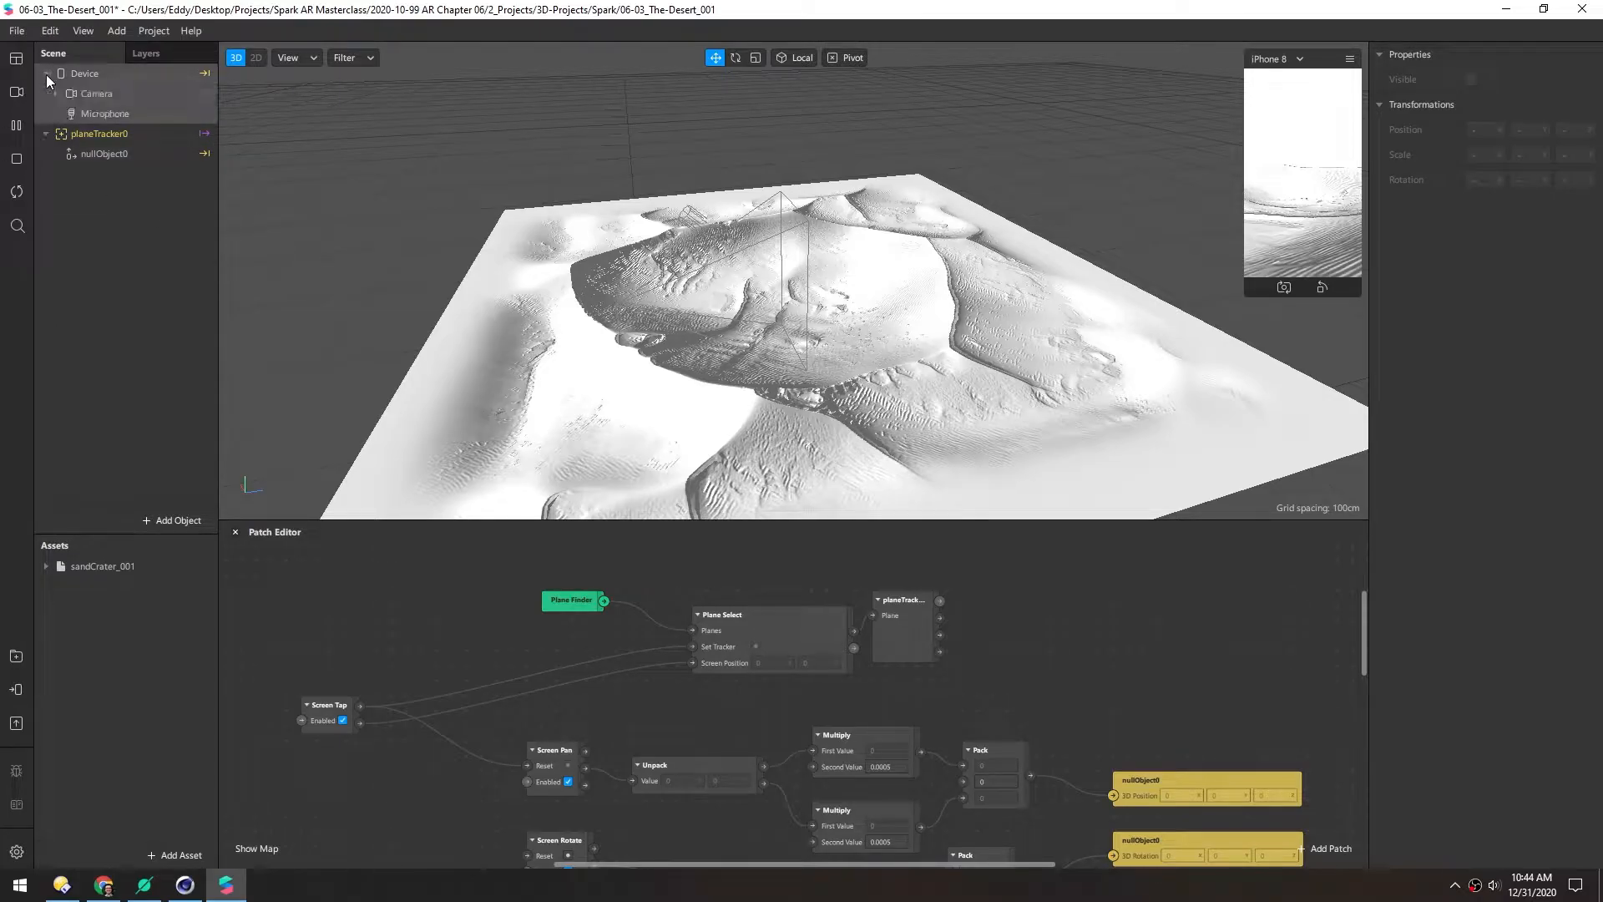
right_click(78, 76)
left_click(133, 309)
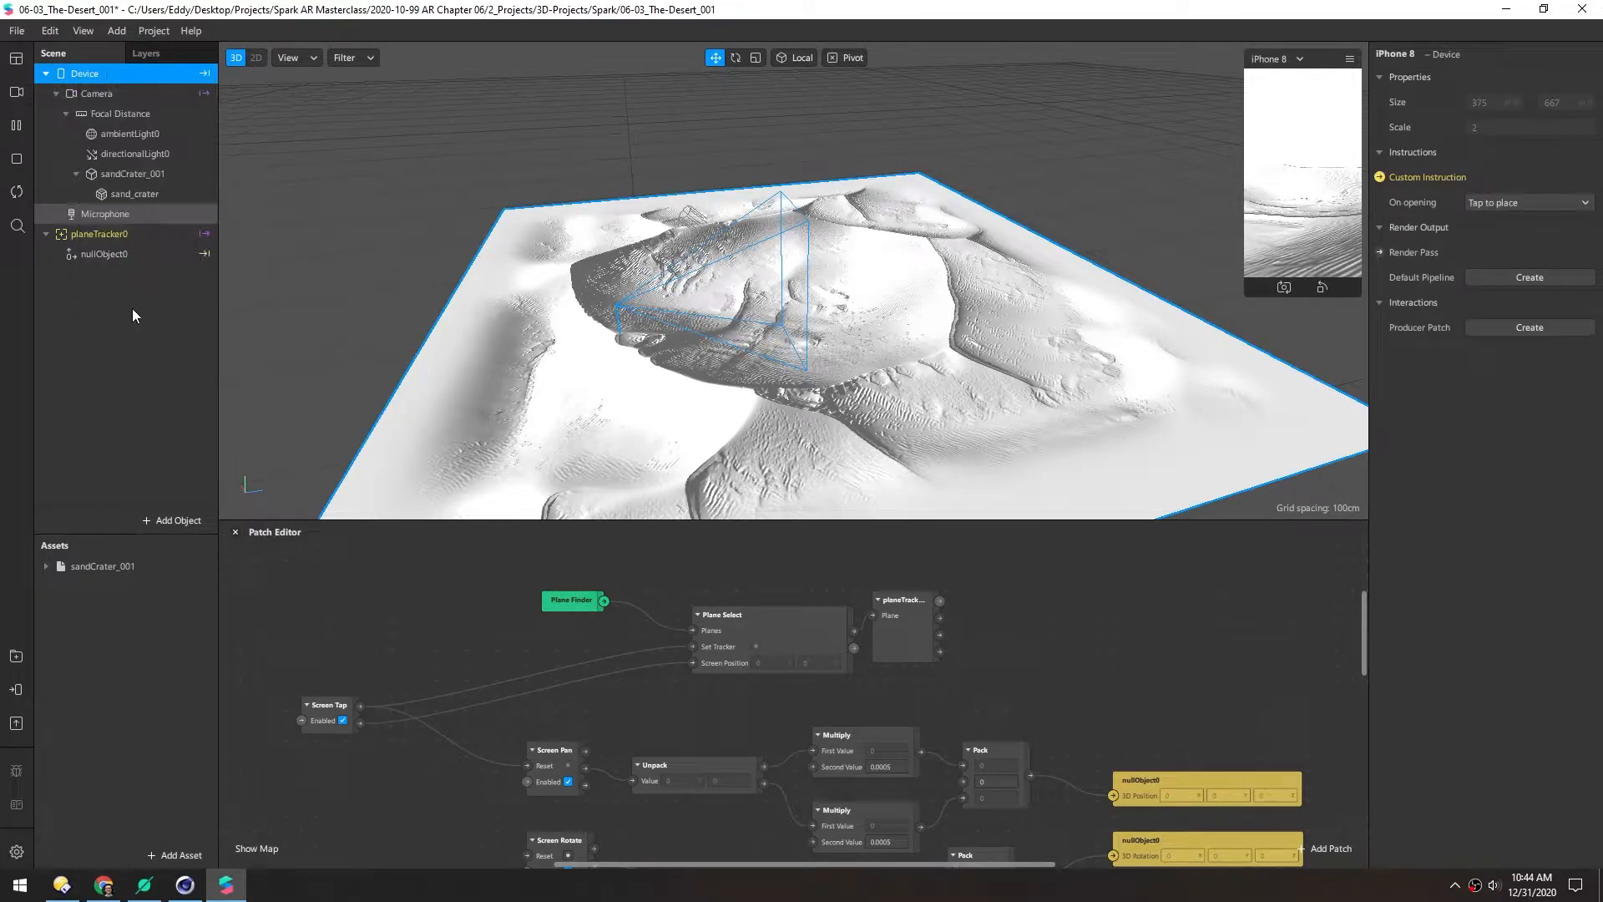
left_click(108, 177)
left_click_drag(108, 179, 97, 257)
Rename nullObject0 to positionNull
double_click(97, 216)
type("positionNull")
key("Return")
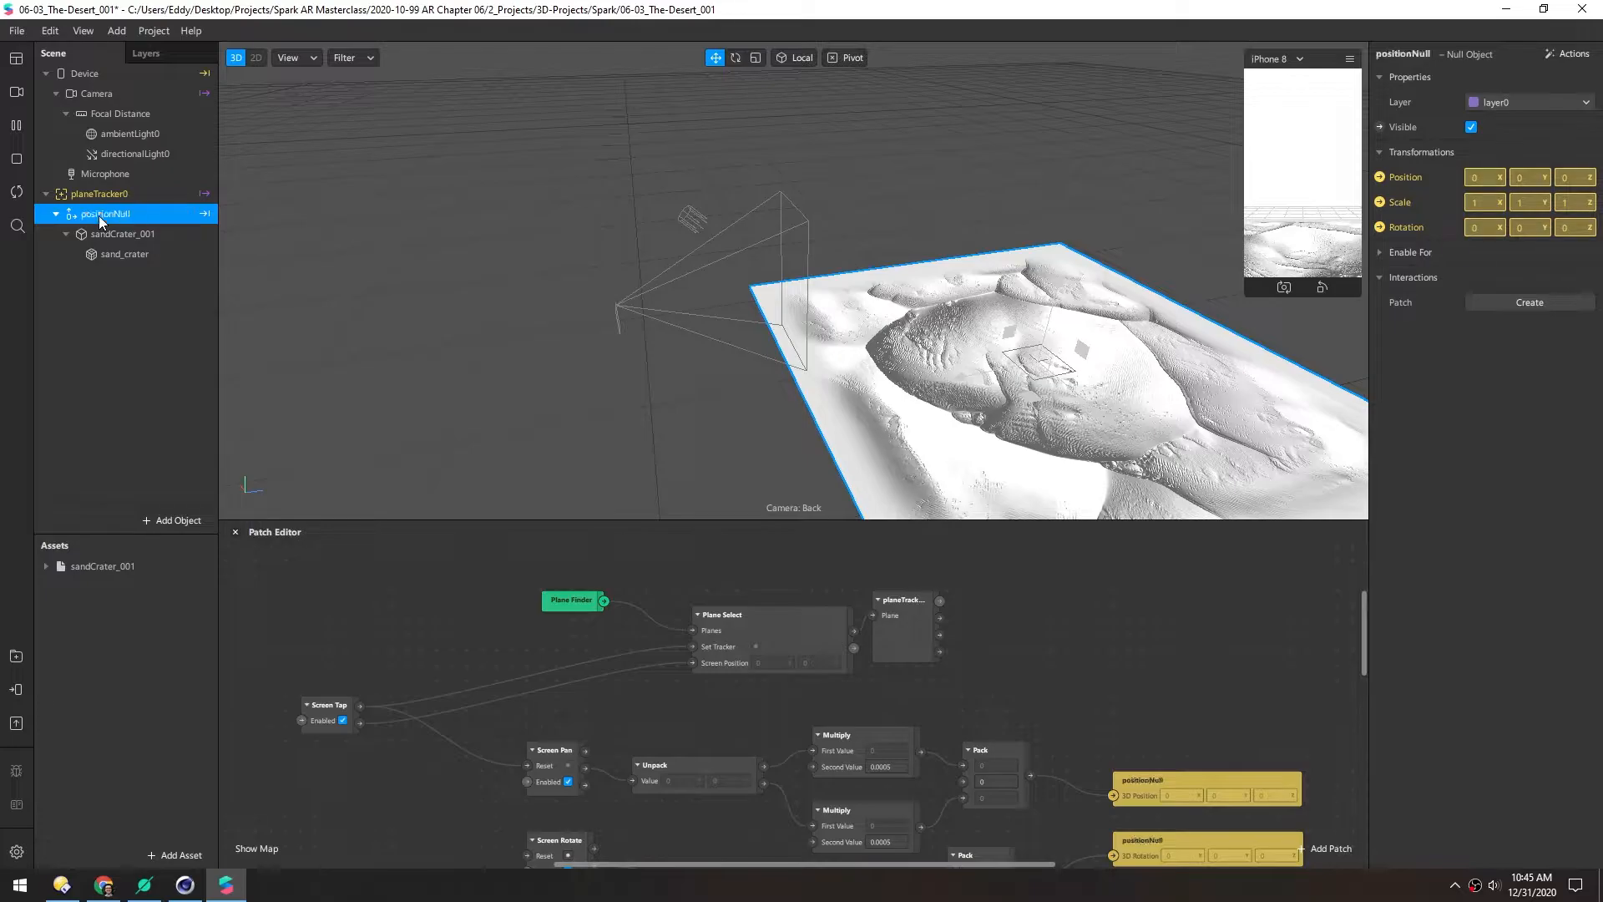
Import normalmap.JPG from the exports folder into Spark AR's Assets panel
left_click(103, 628)
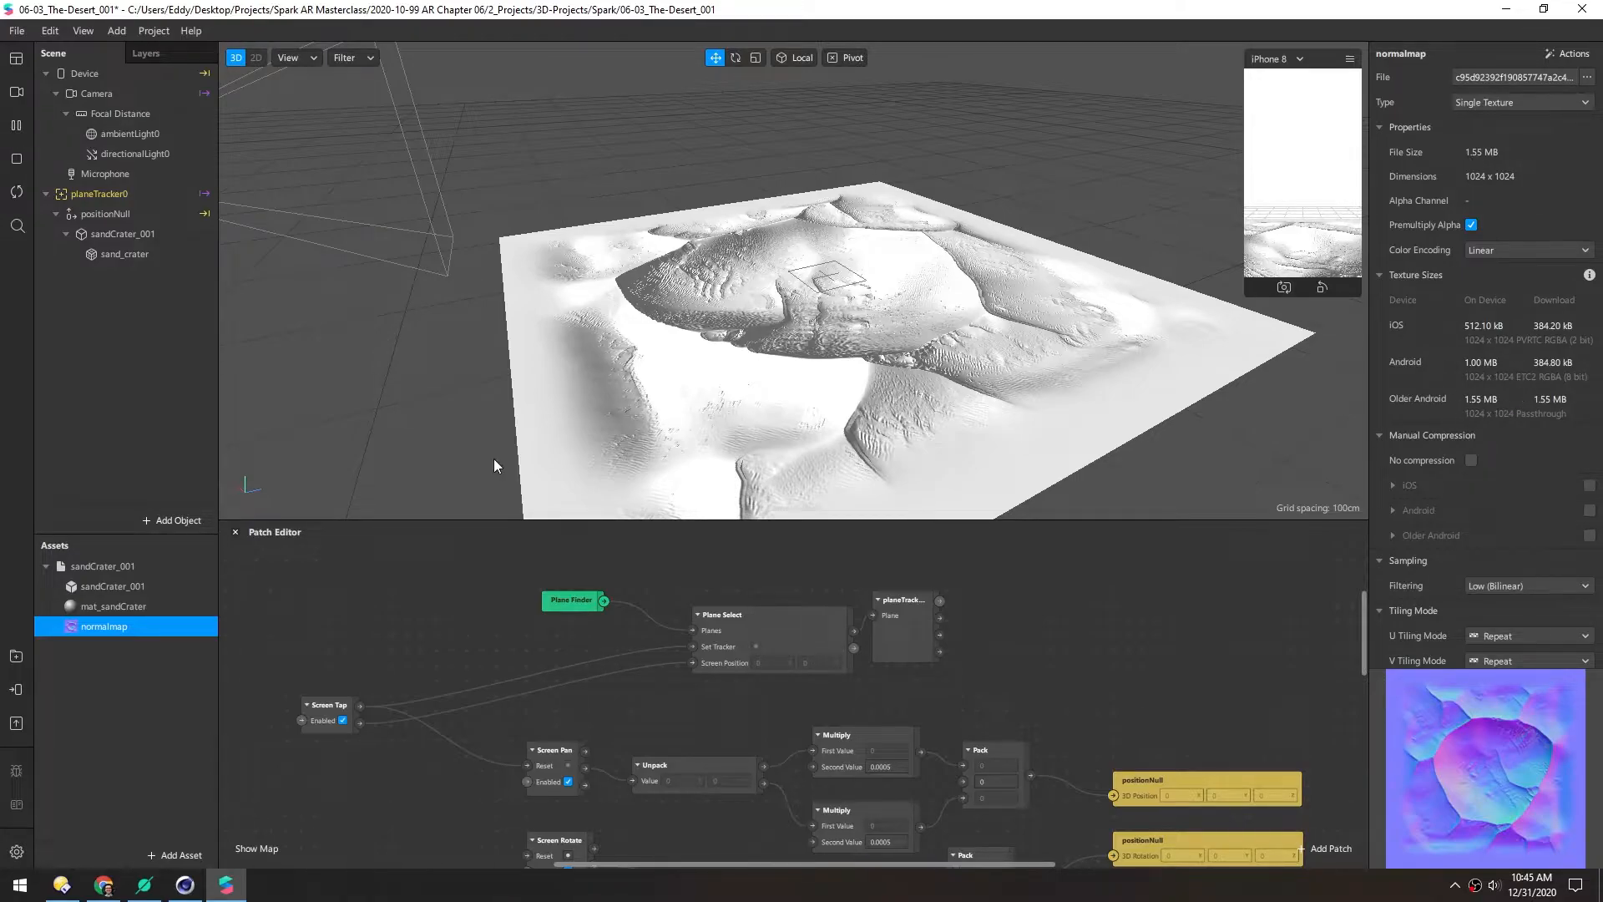
left_click(61, 886)
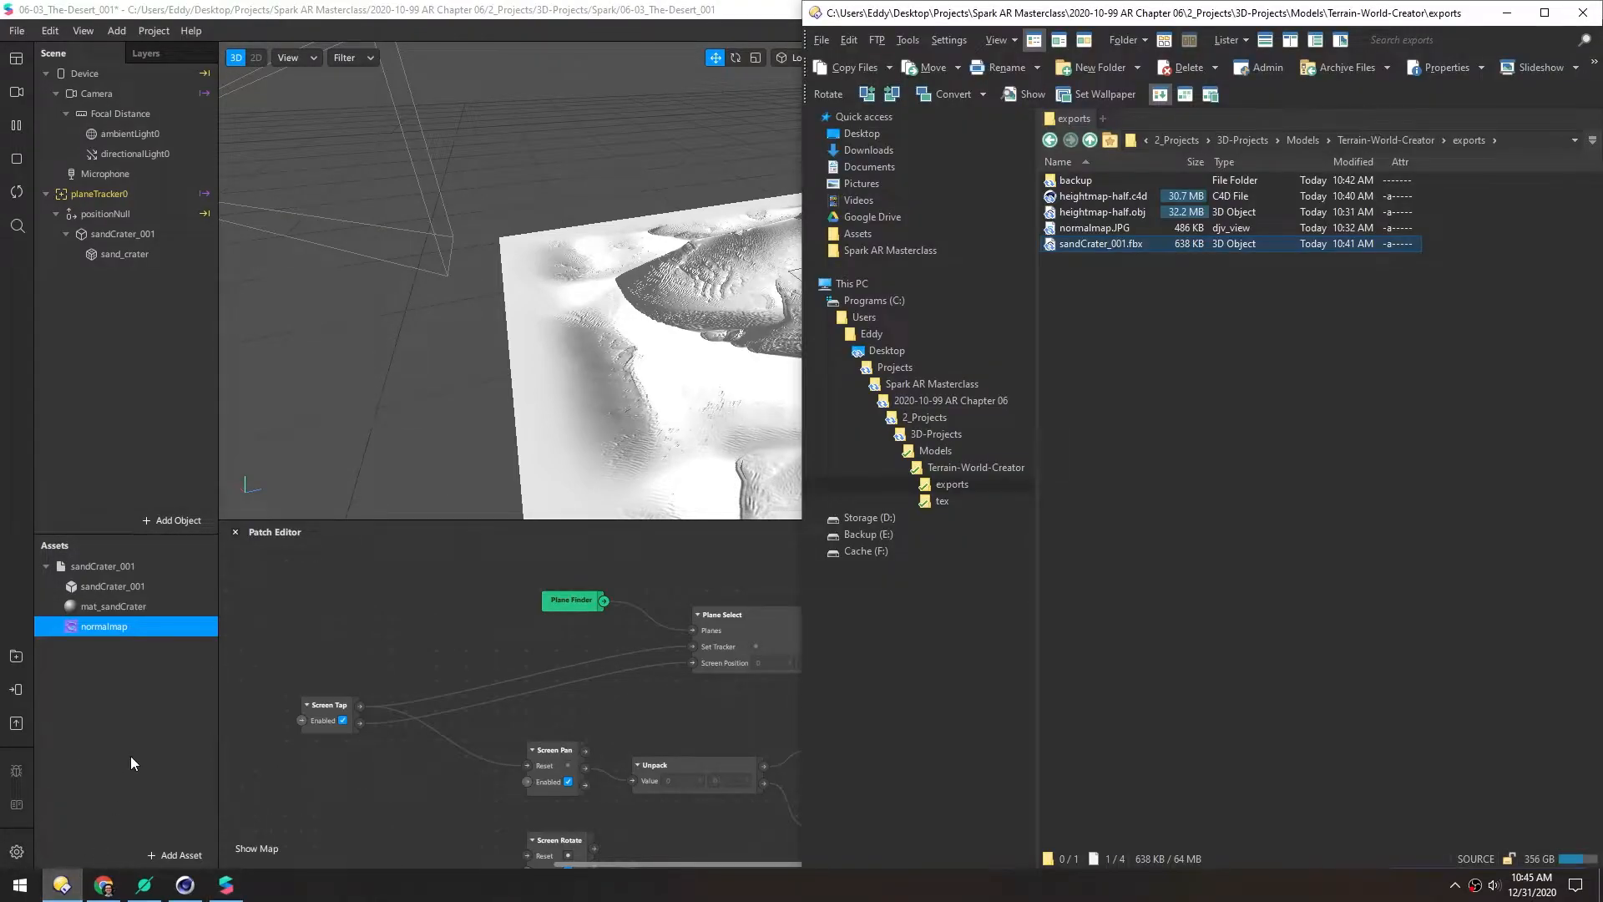
key("super")
type("crush")
key("Return")
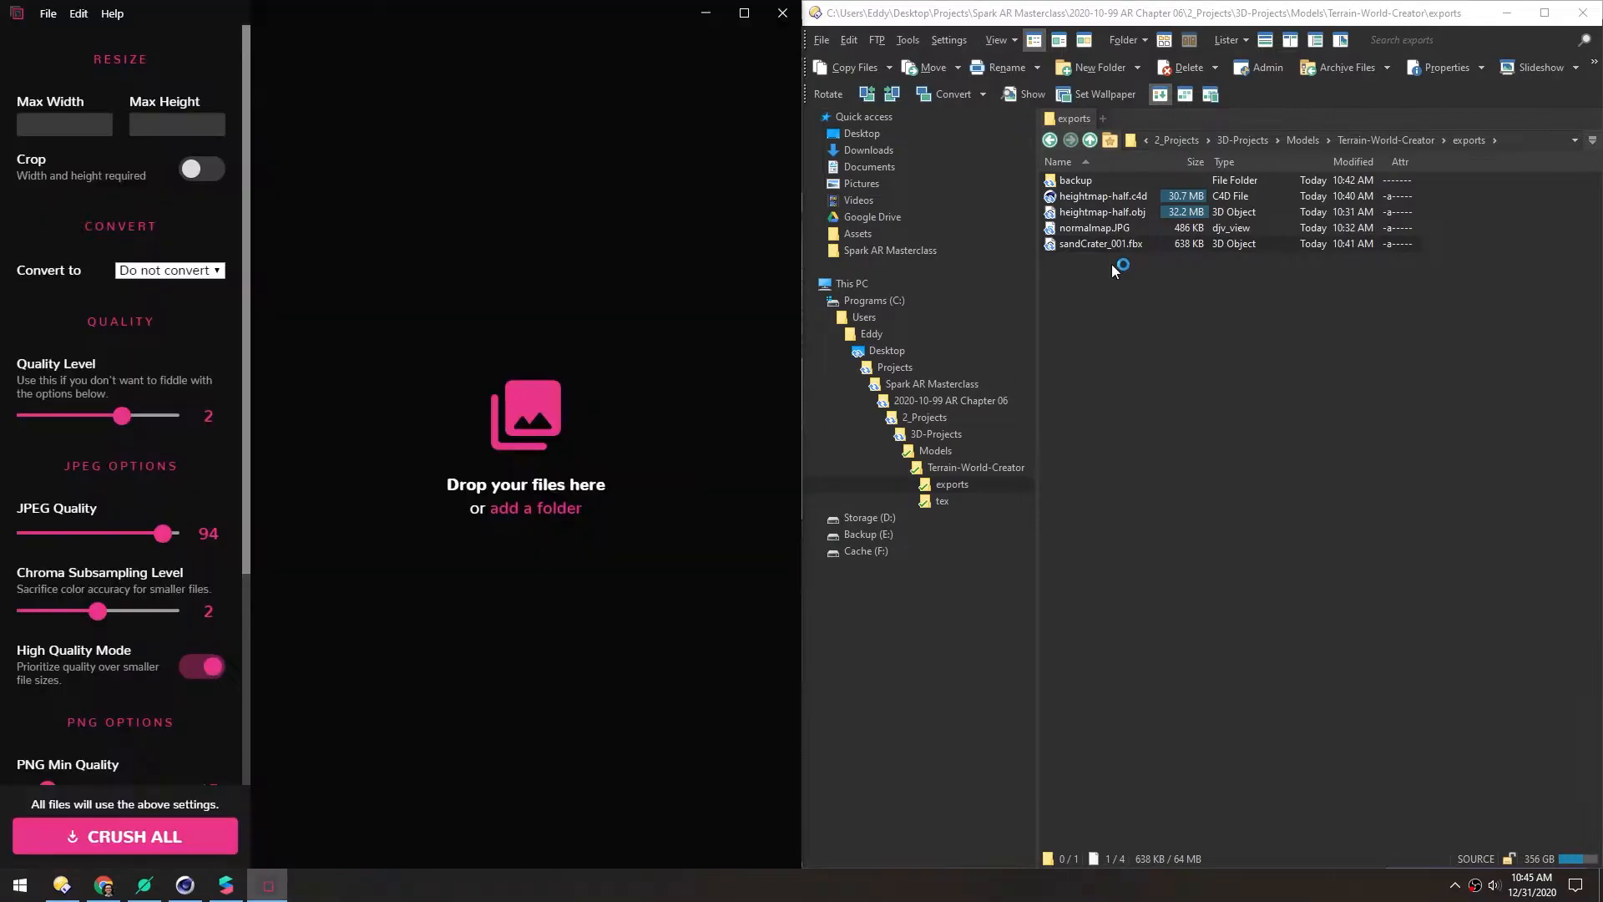
left_click(1073, 230)
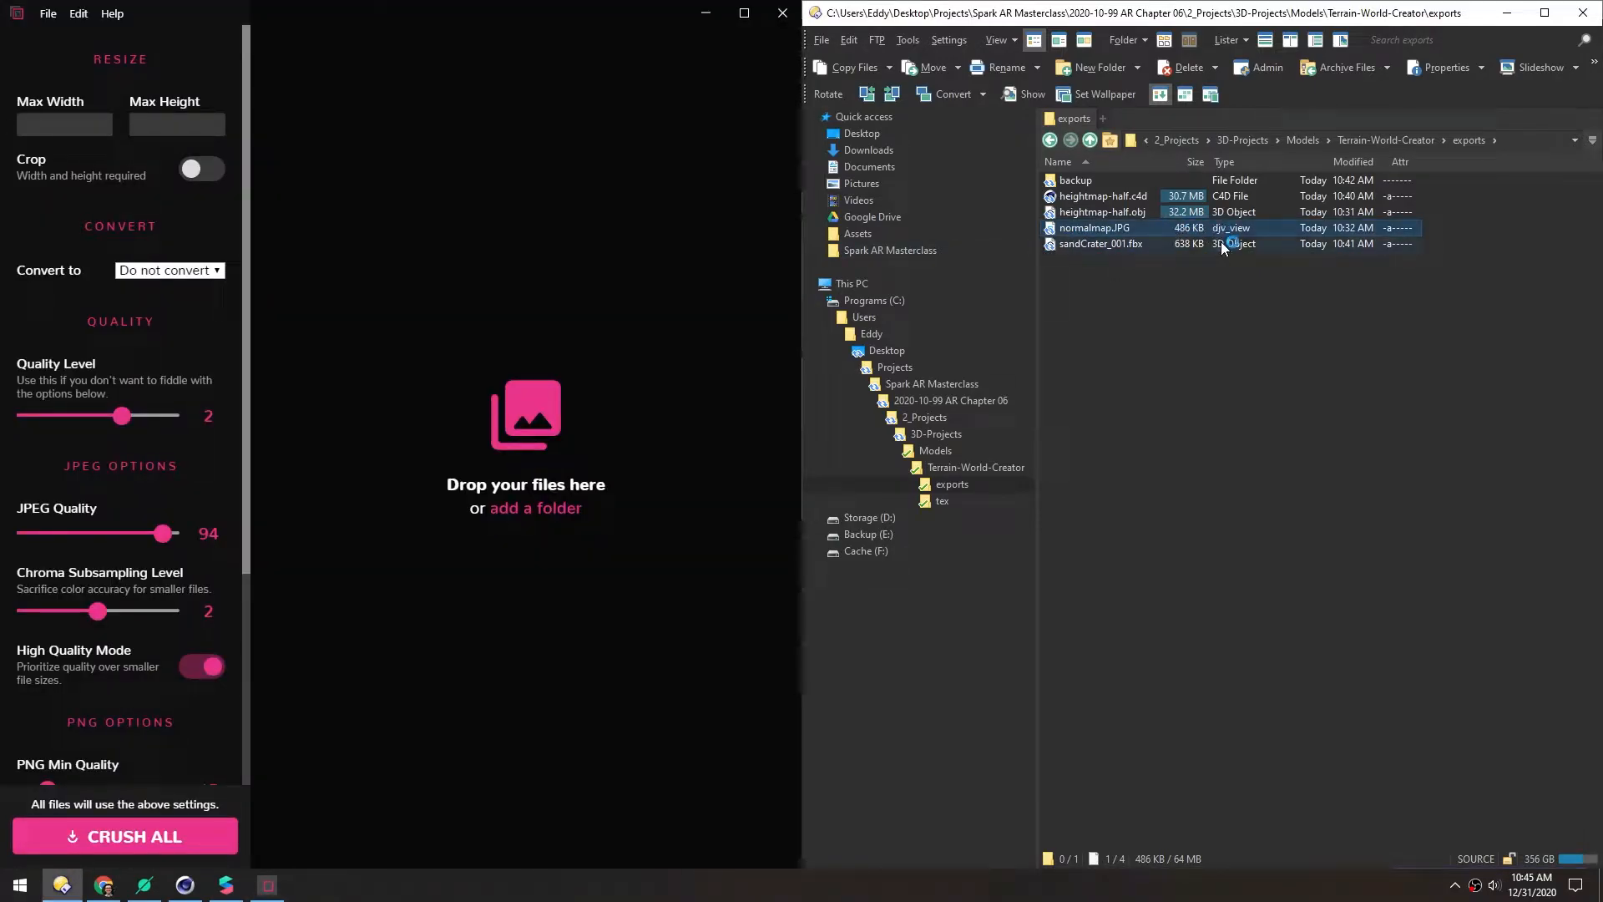
left_click(705, 12)
left_click_drag(1054, 229, 98, 753)
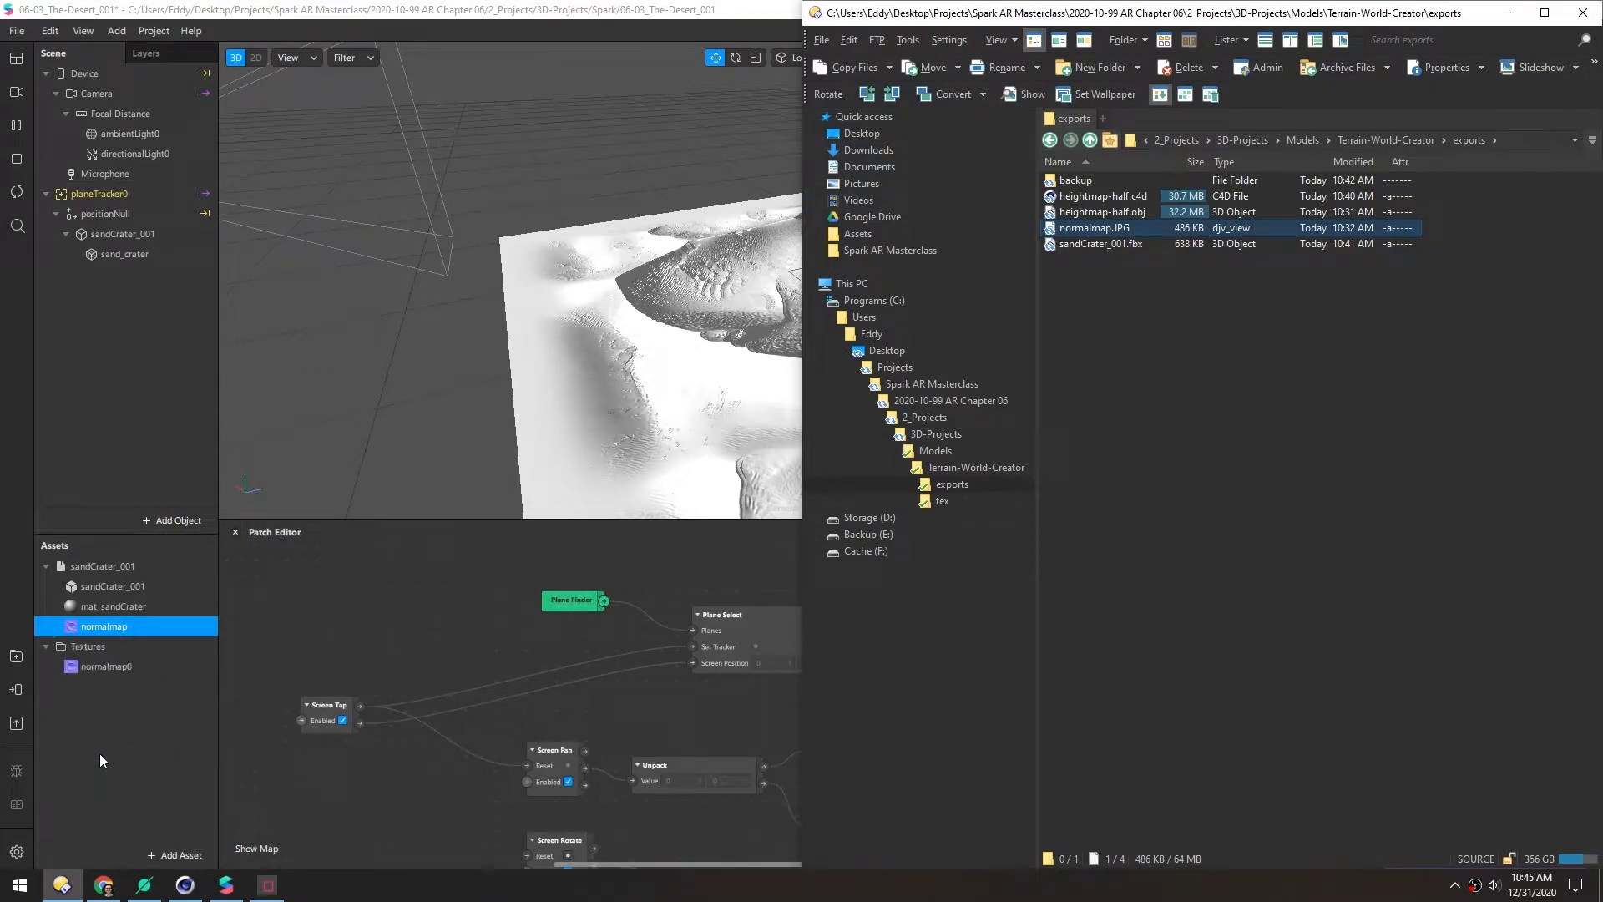
Delete the old normalmap texture and turn on No compression for normalmap0
left_click(73, 665)
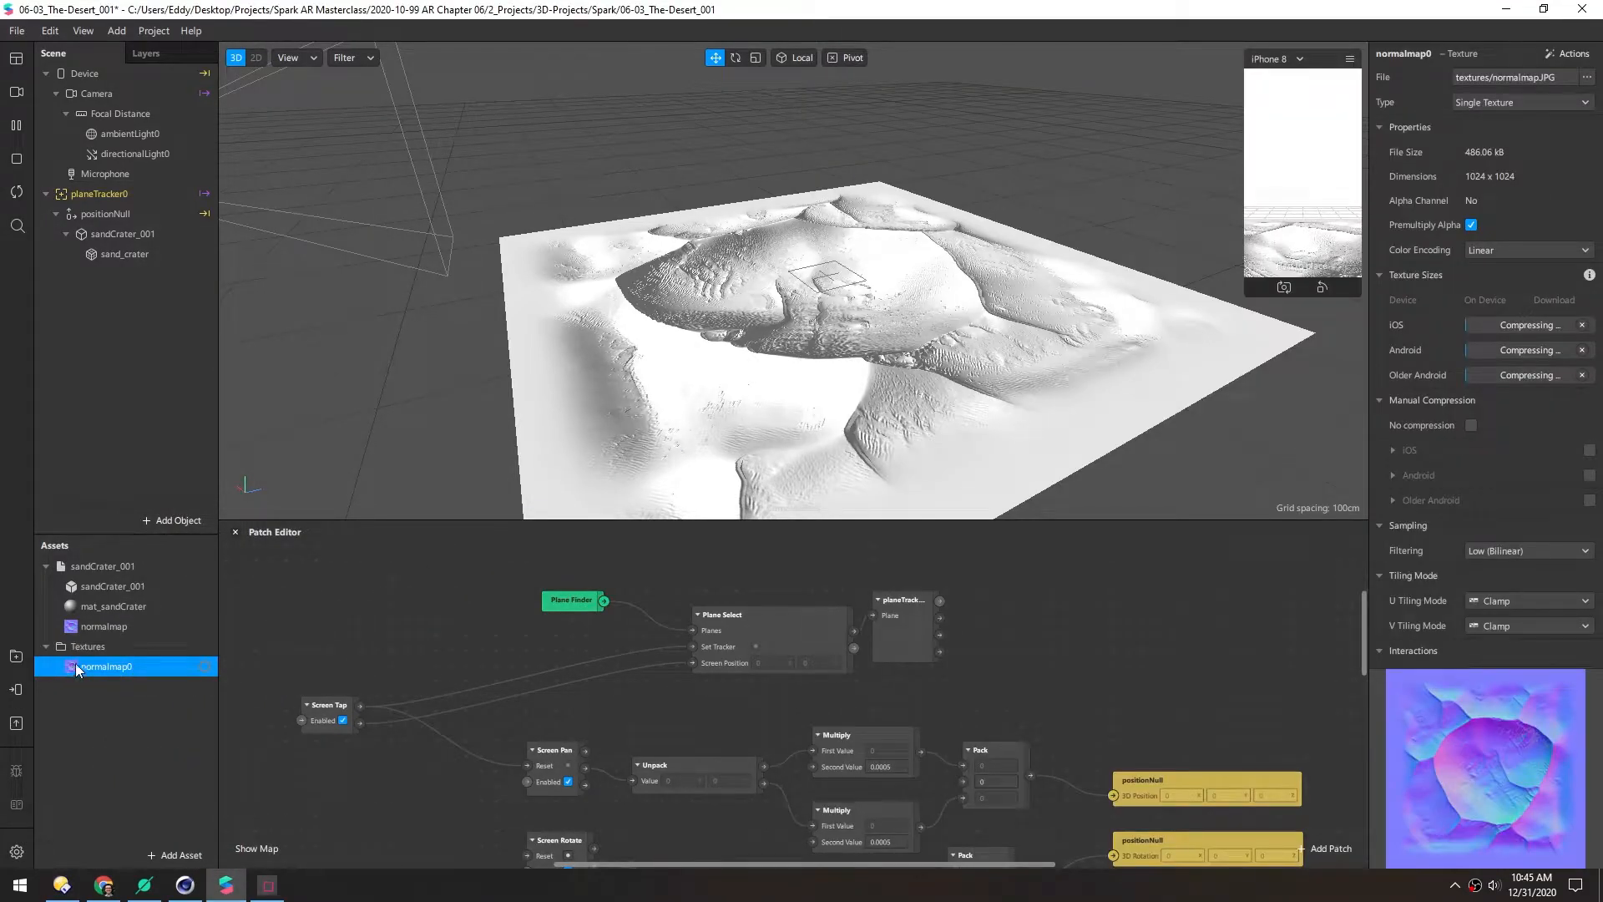
left_click(90, 626)
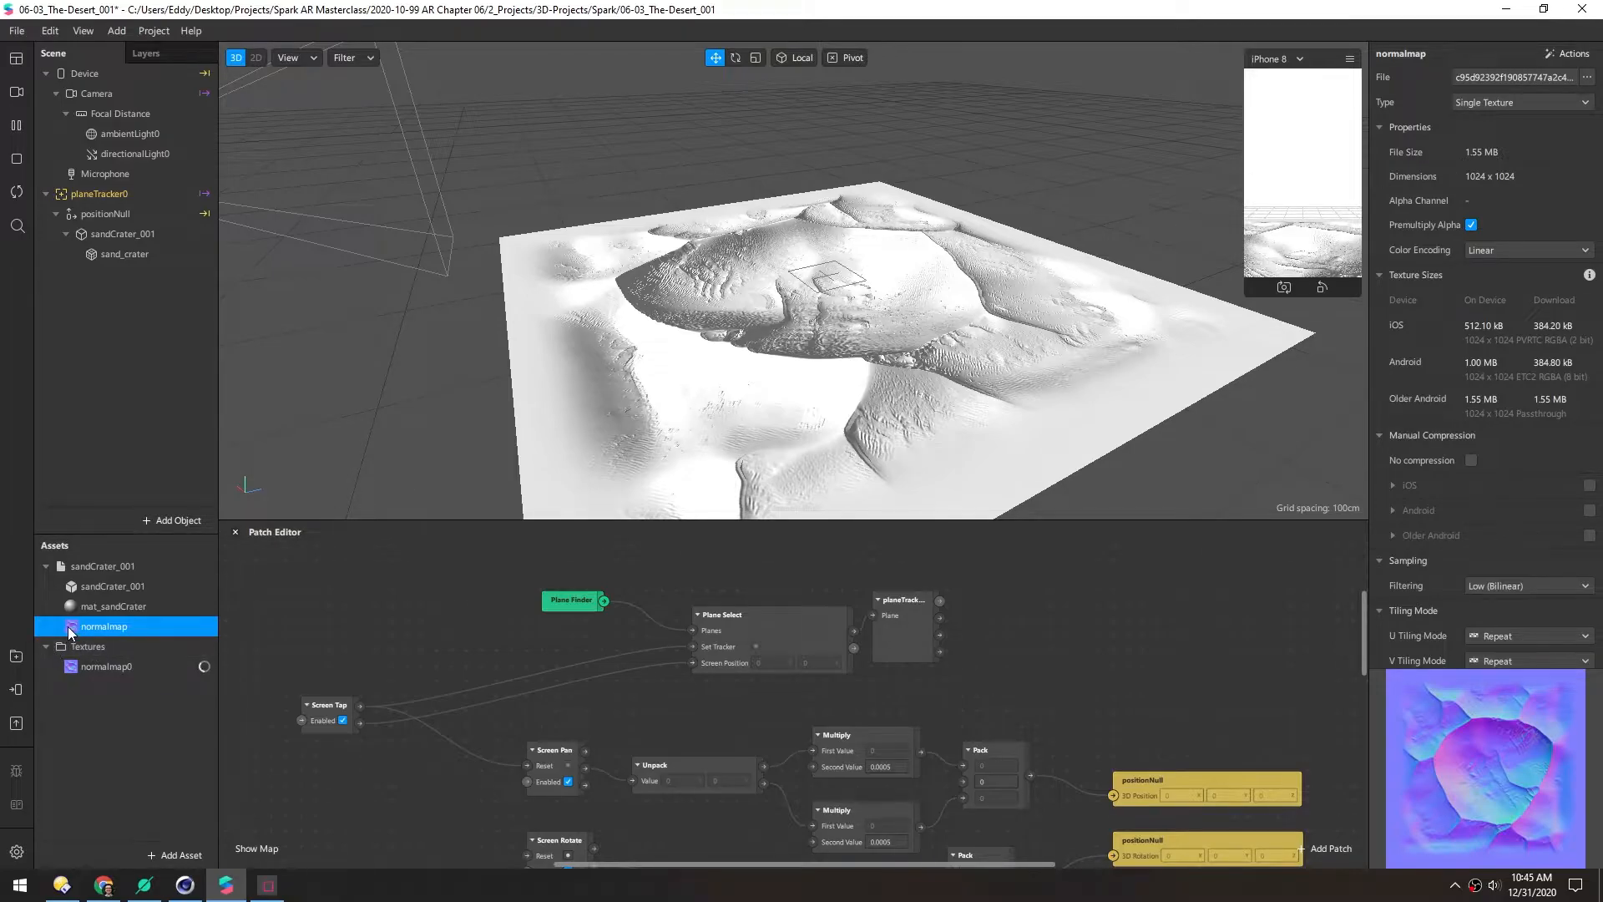
key("Delete")
left_click(115, 607)
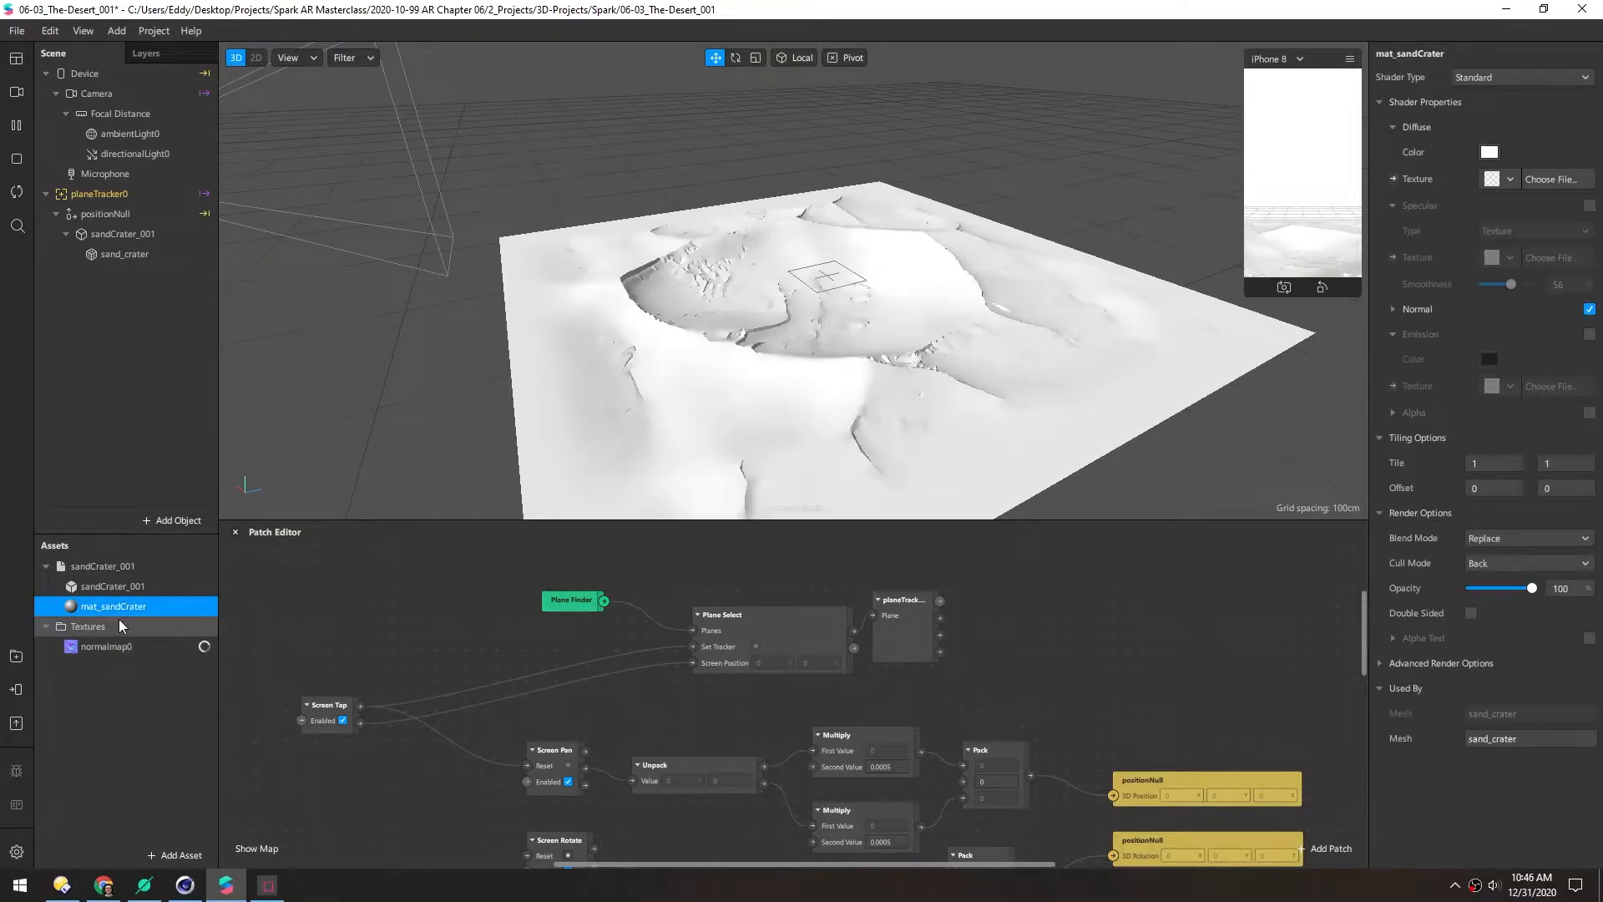
left_click(72, 648)
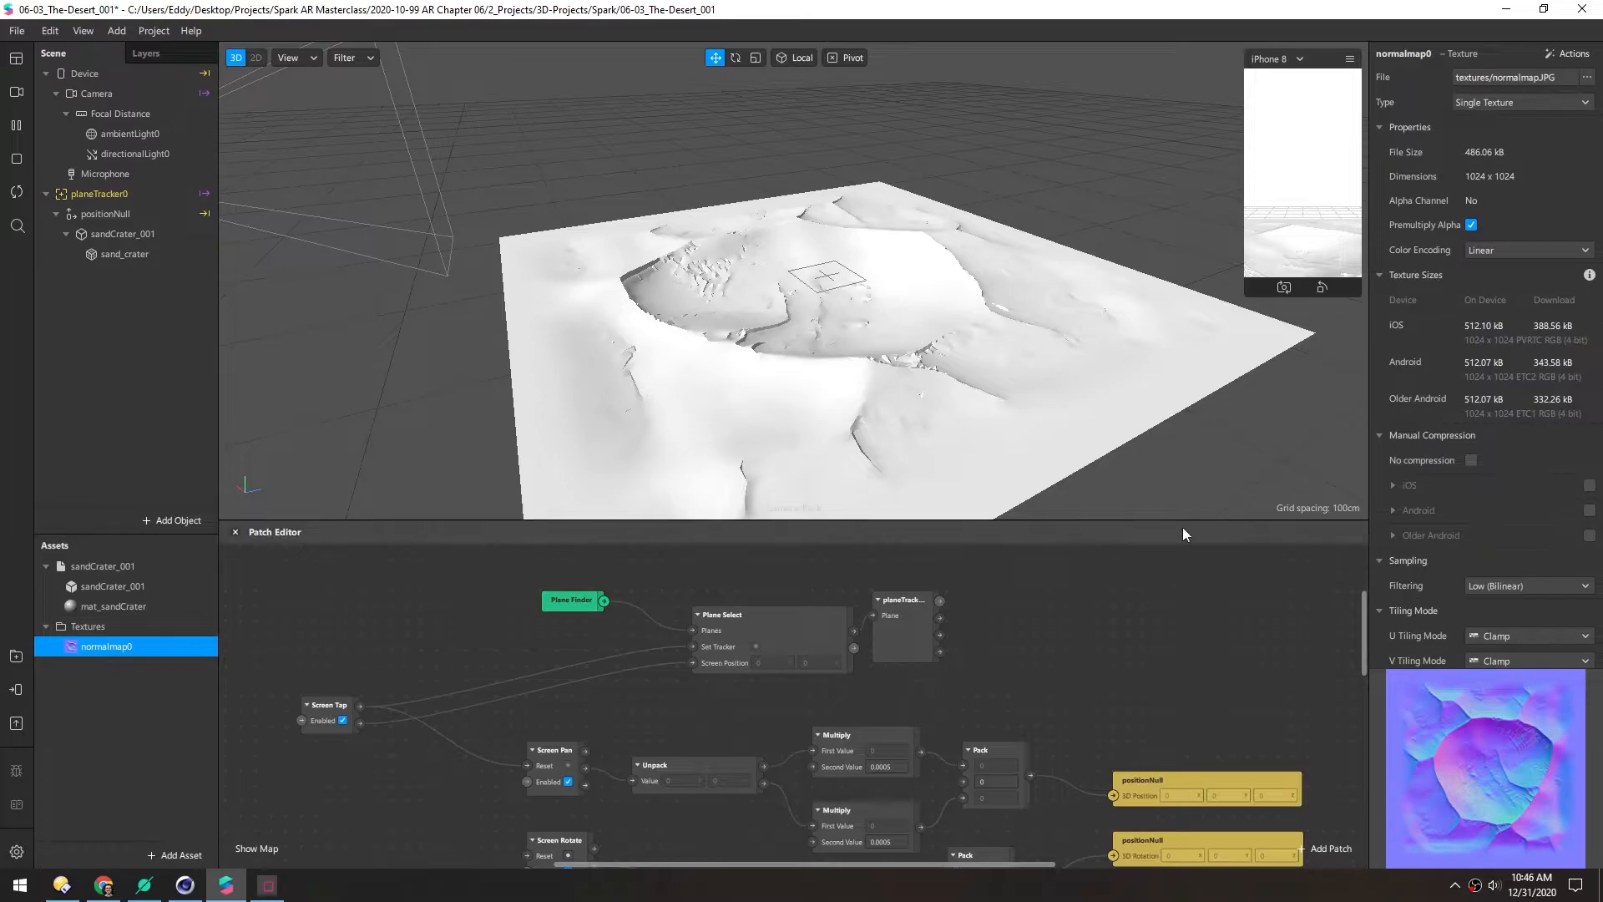
left_click(1472, 461)
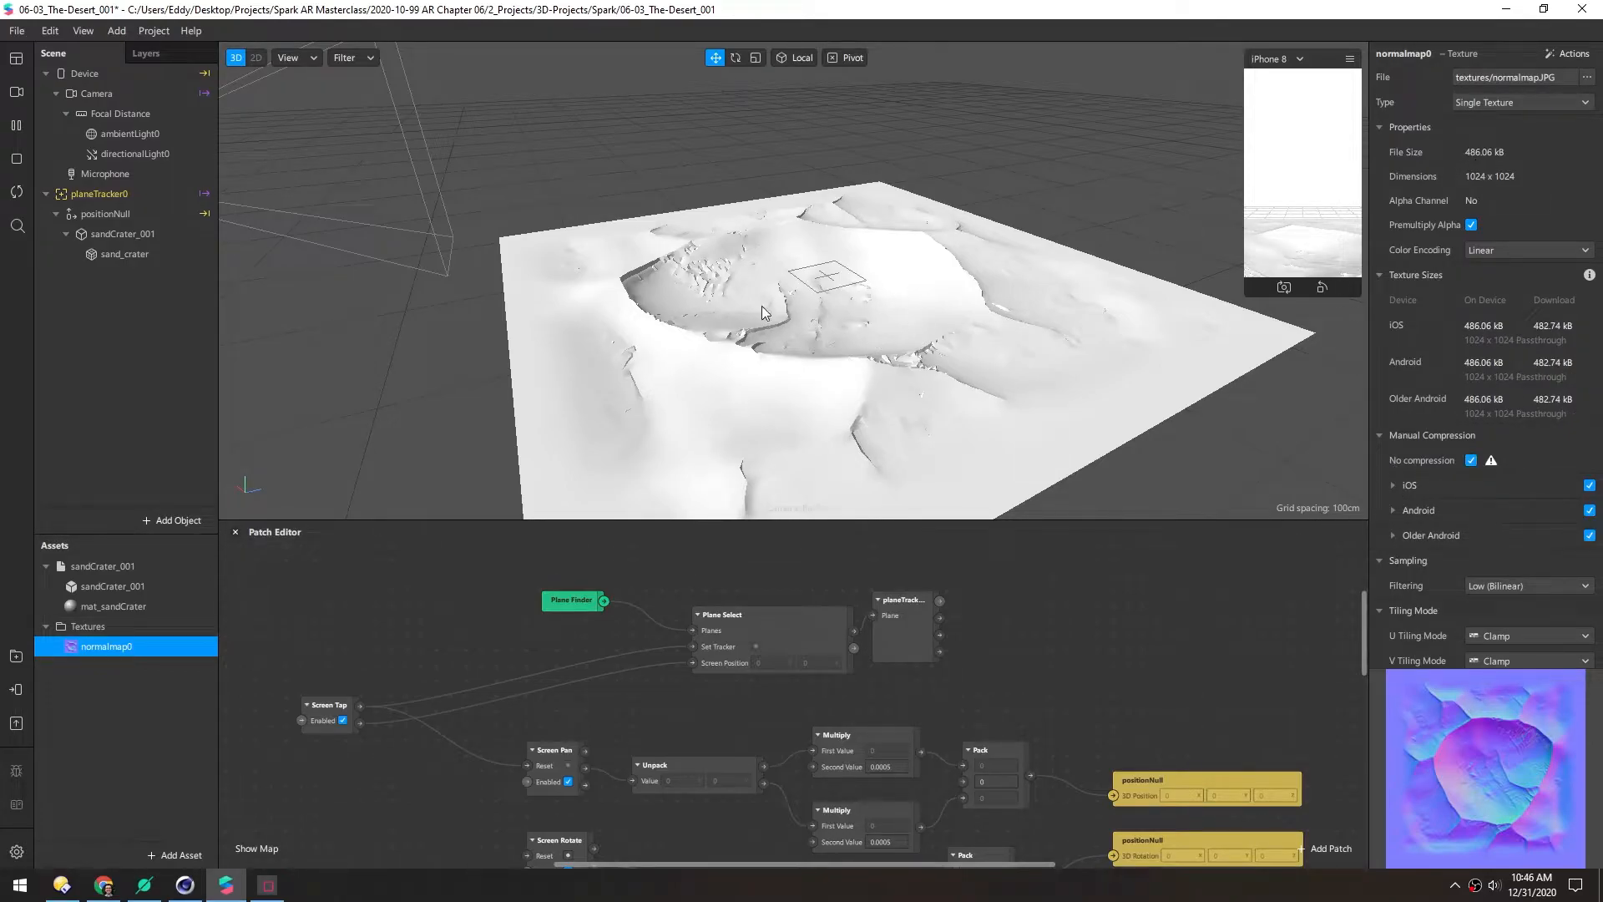
Enable Normal on mat_sandCrater with normalmap0 as its texture, then orbit to inspect the crater
left_click(72, 607)
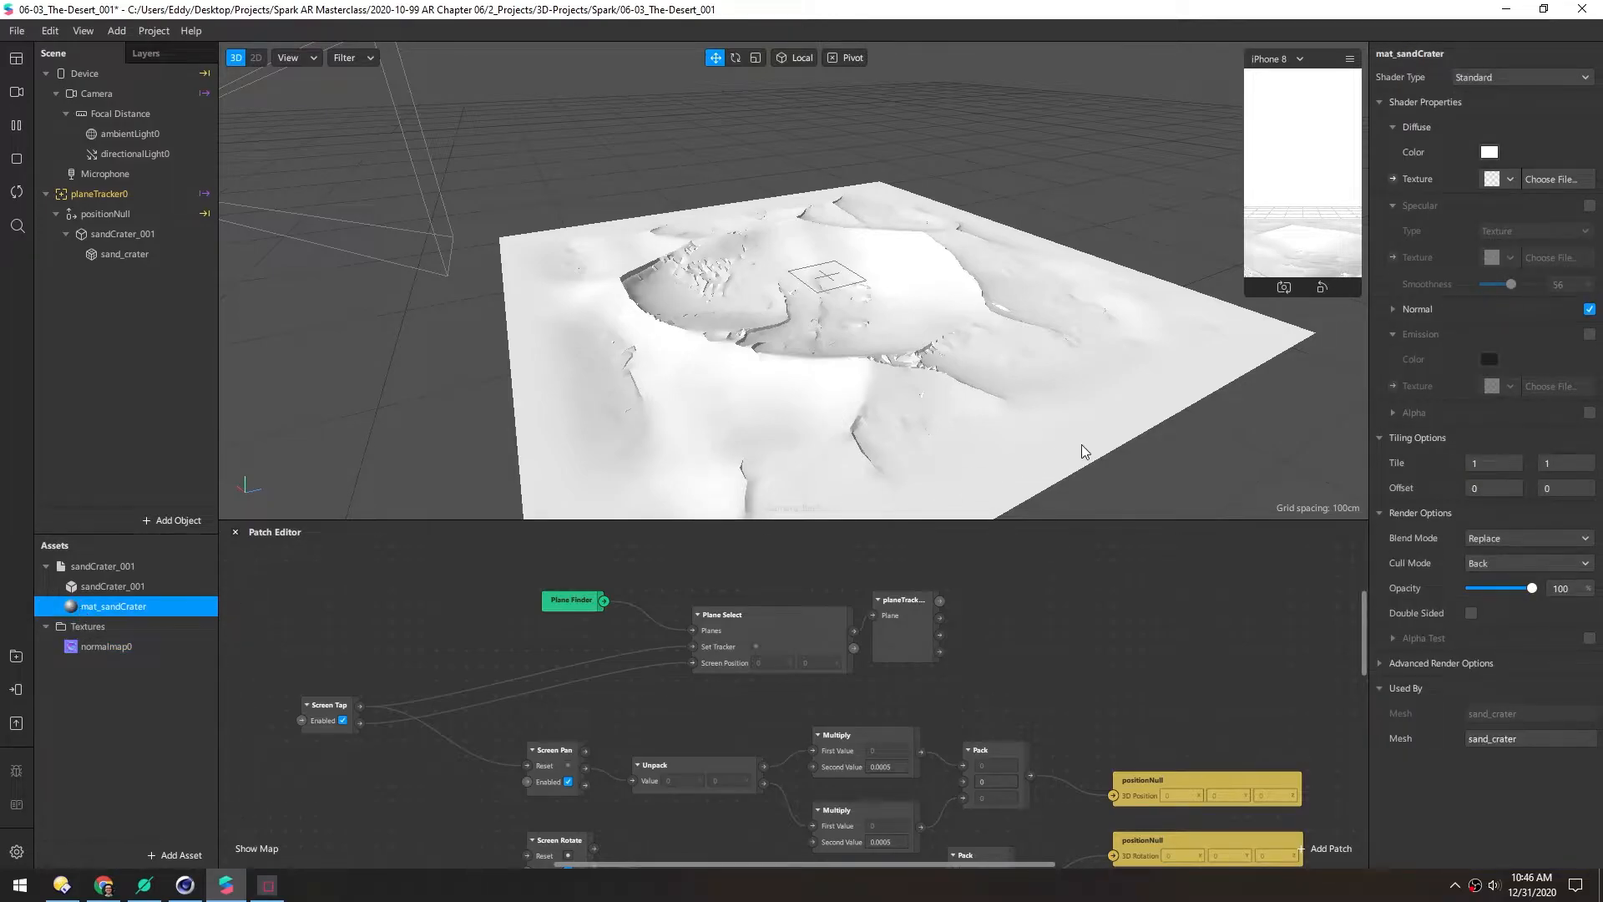
left_click(1392, 309)
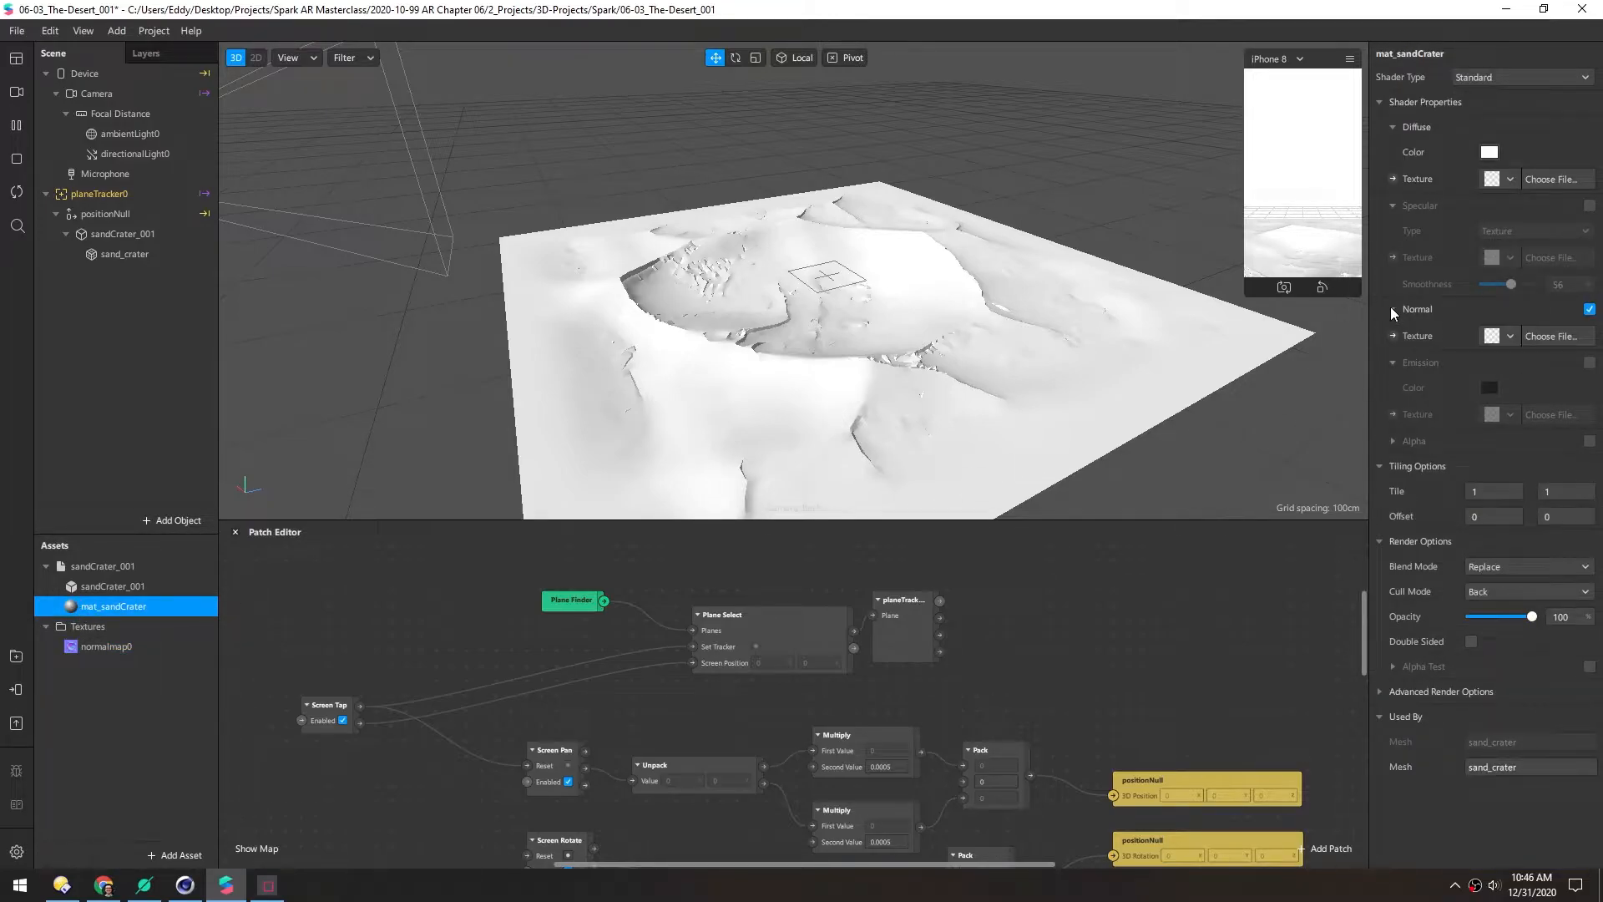
left_click(1511, 336)
left_click(1490, 368)
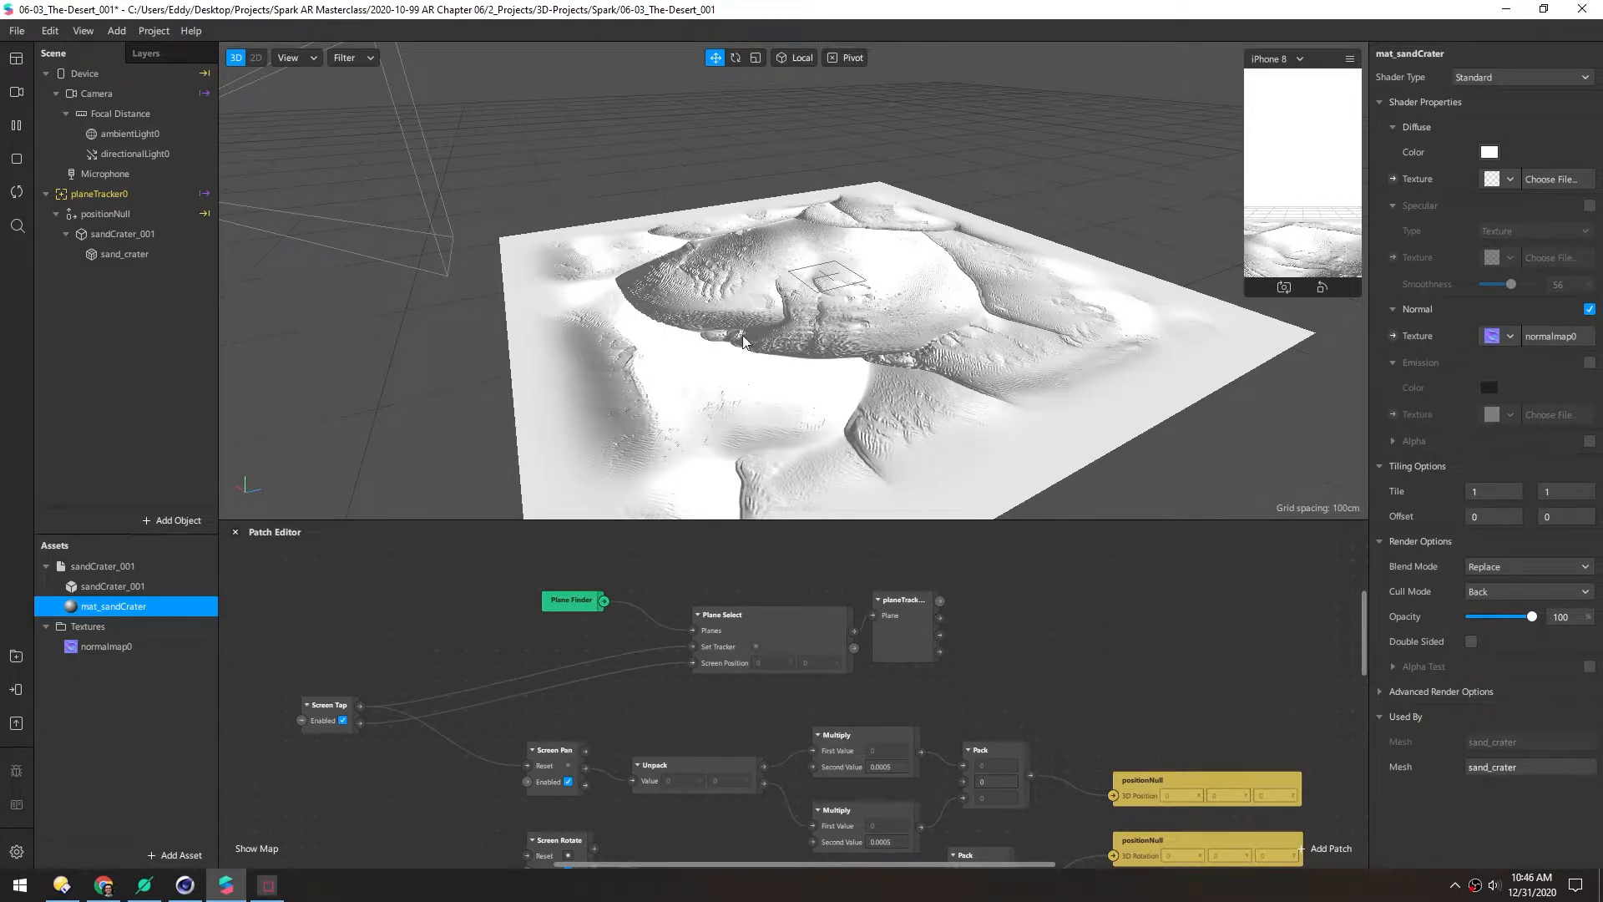
scroll(715, 398, "up", 3)
left_click_drag(714, 398, 819, 359, "alt")
left_click_drag(746, 244, 806, 290, "alt")
scroll(806, 290, "up", 2)
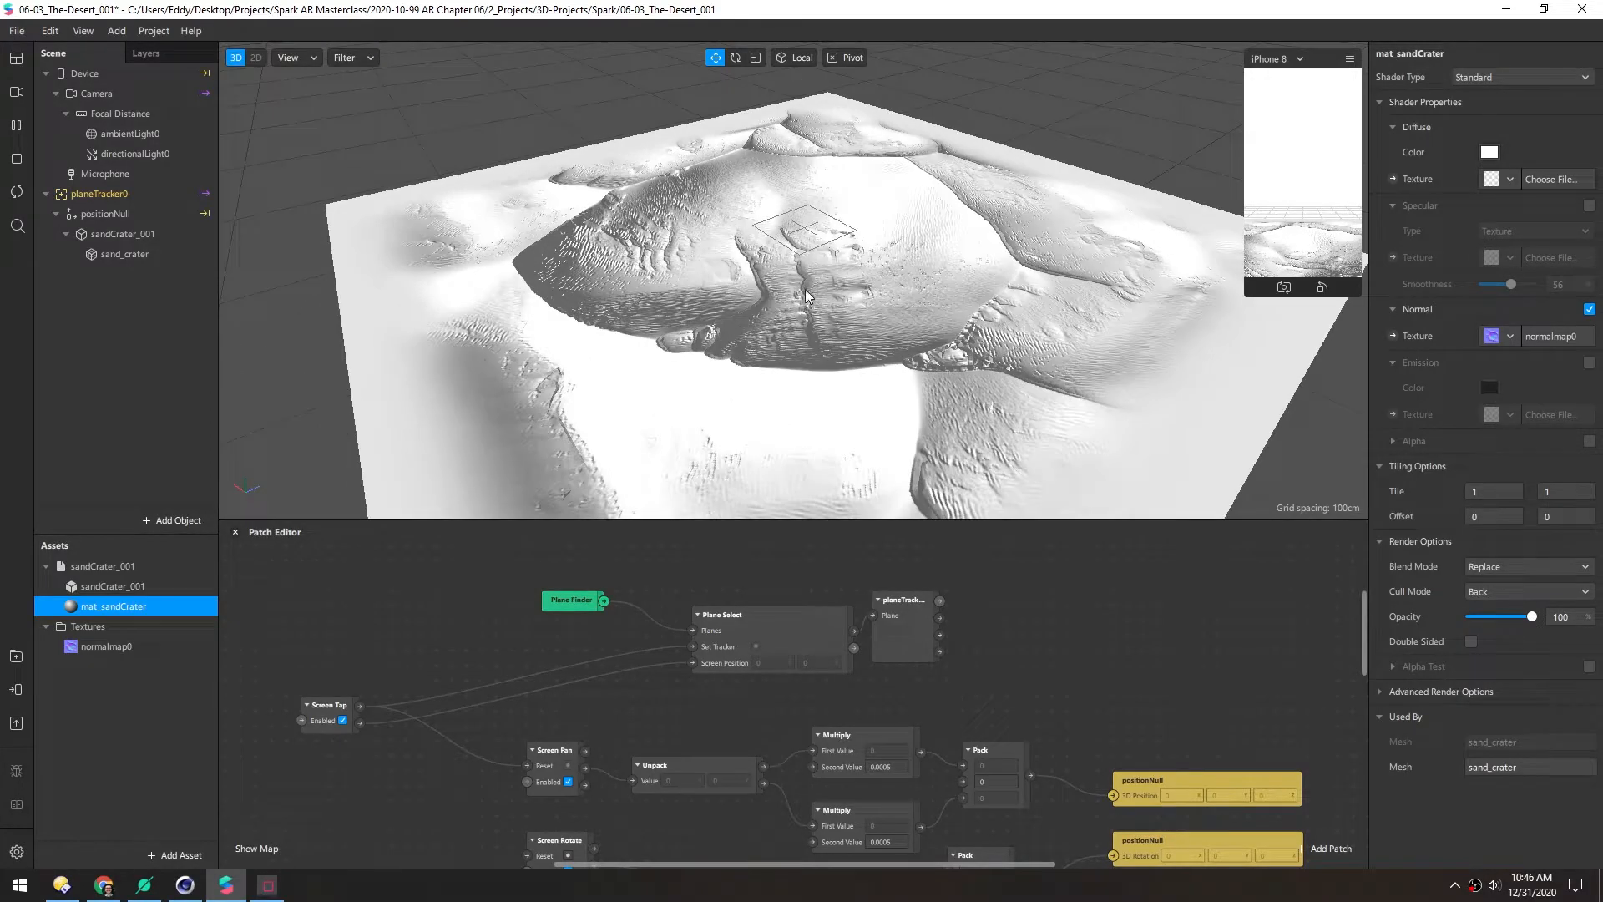
left_click(1466, 79)
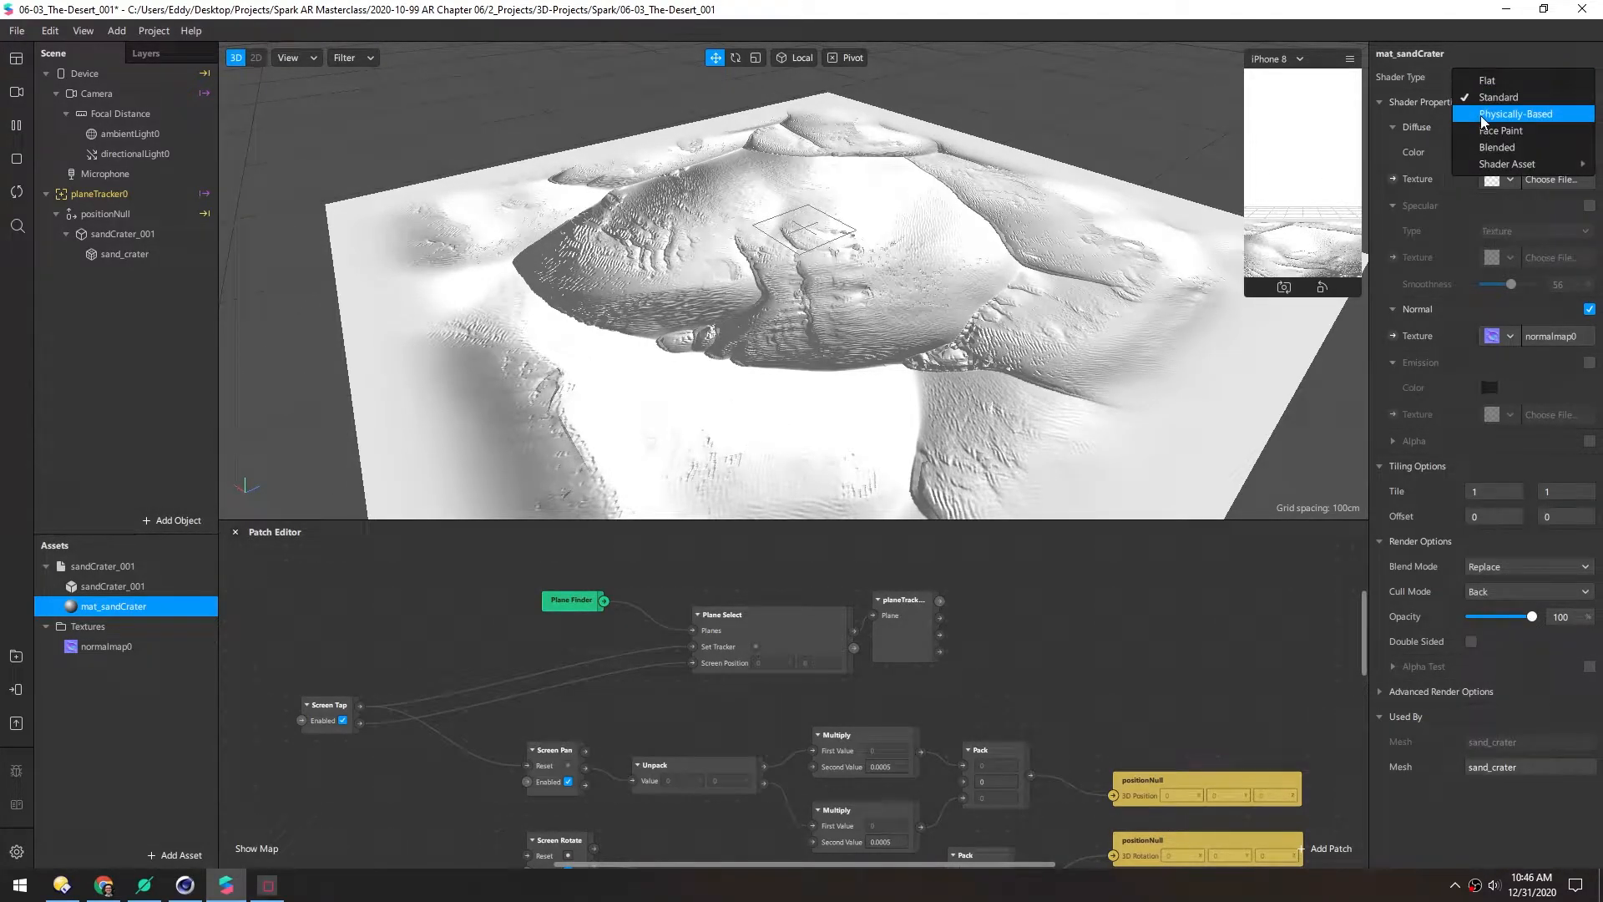
Set mat_sandCrater to Physically-Based, Roughness 89, and pick the AR Library's Sunset environment texture
left_click(1481, 115)
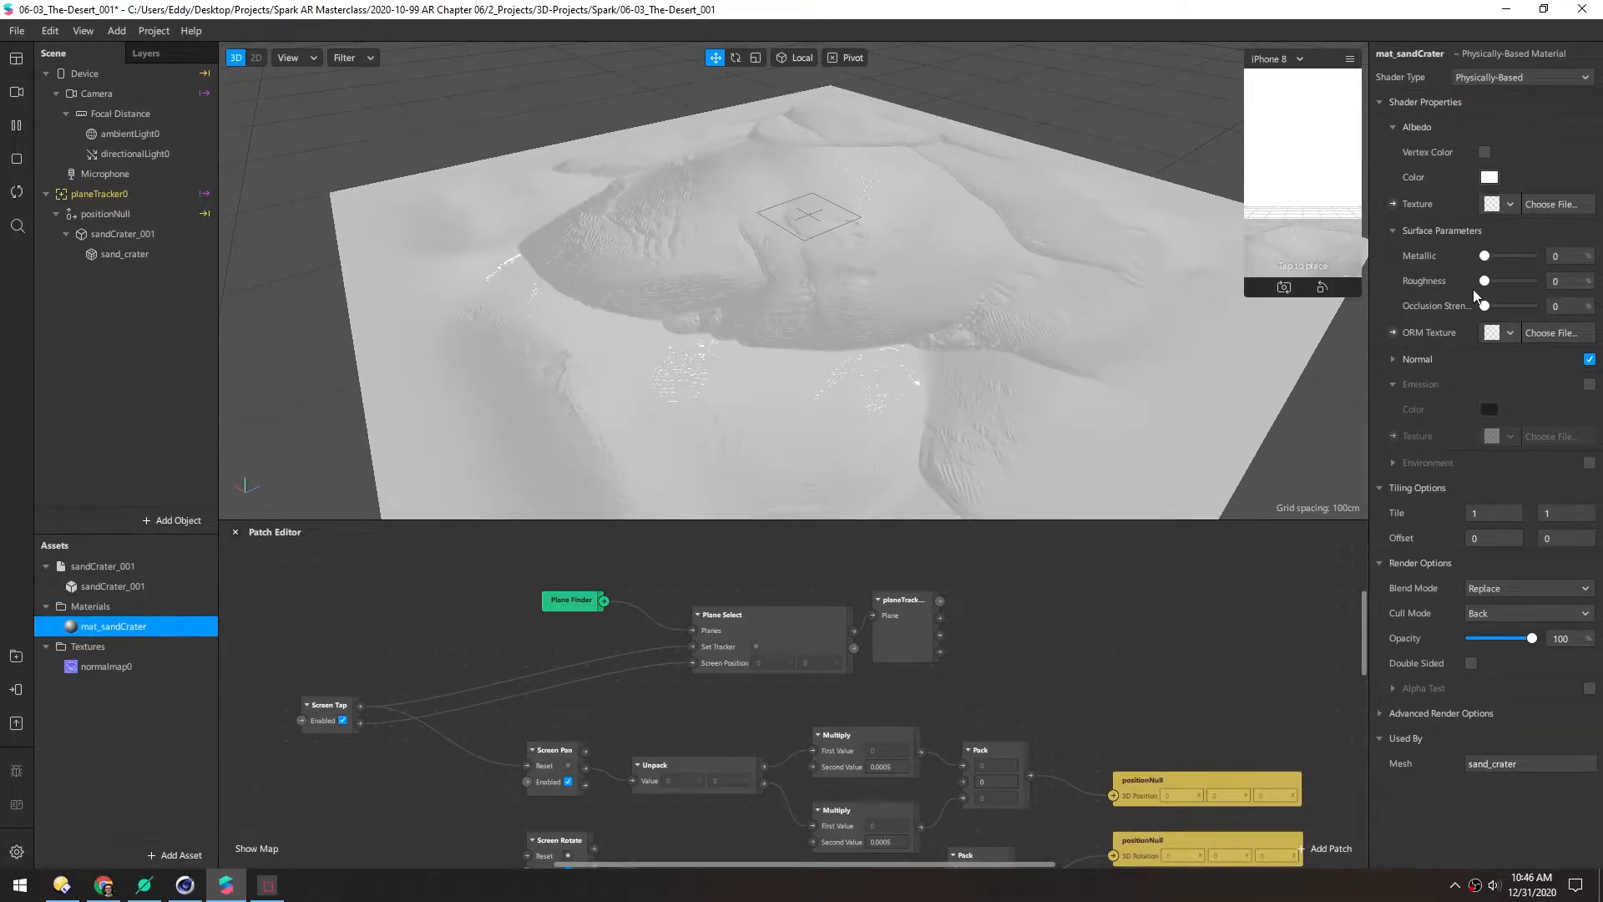
left_click_drag(1485, 281, 1531, 281)
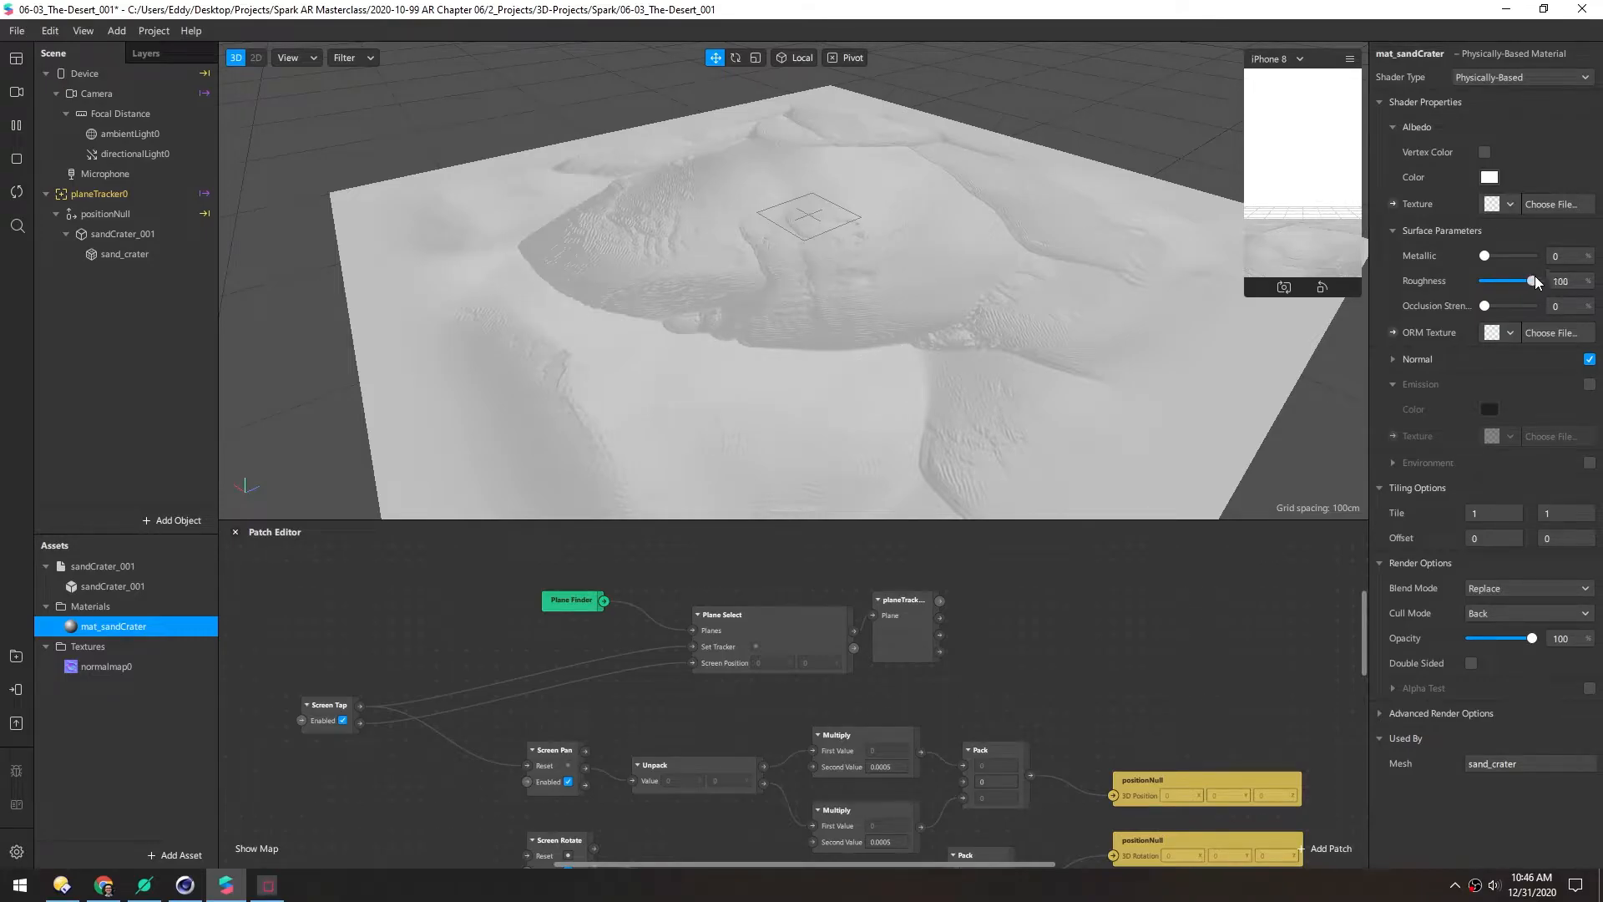
left_click(1589, 462)
left_click(1501, 491)
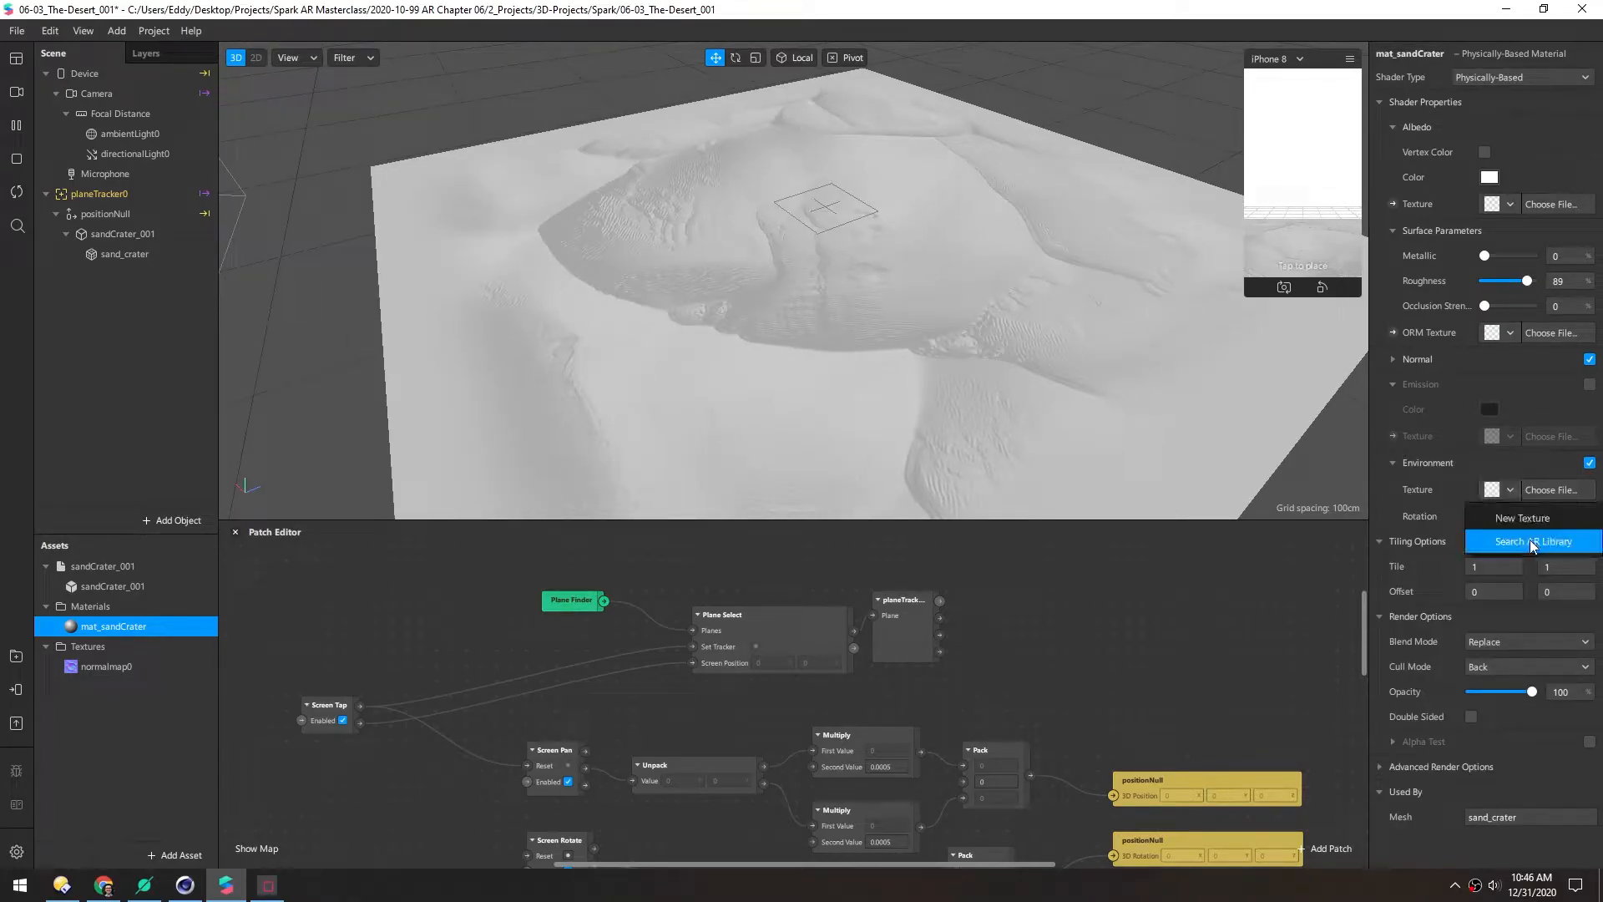
left_click(1534, 542)
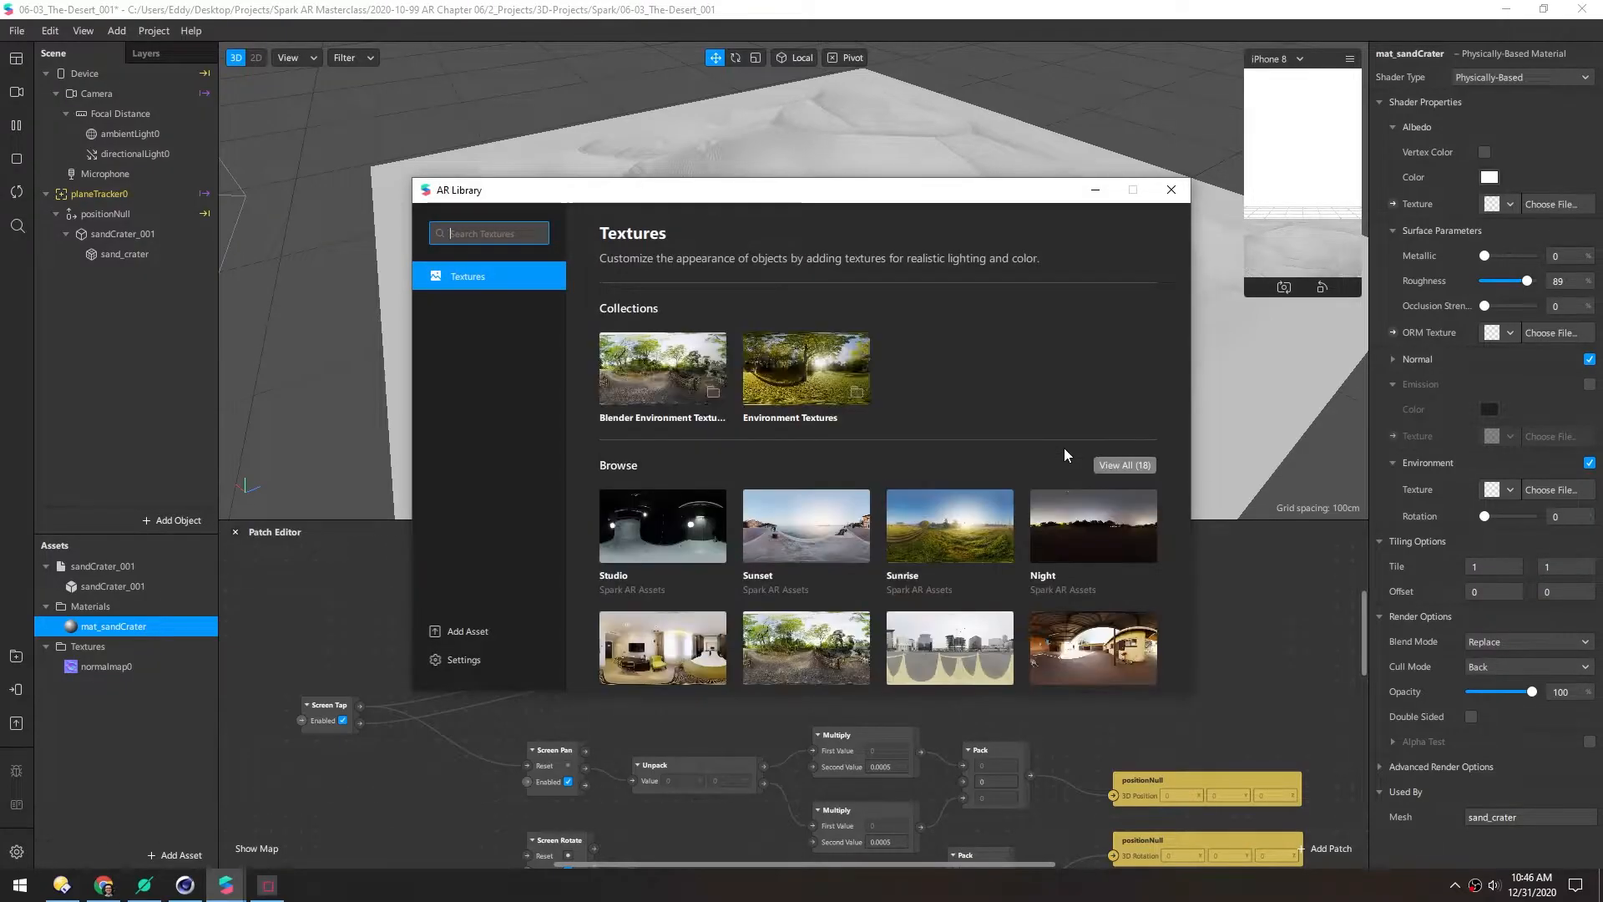
scroll(1065, 451, "down", 1)
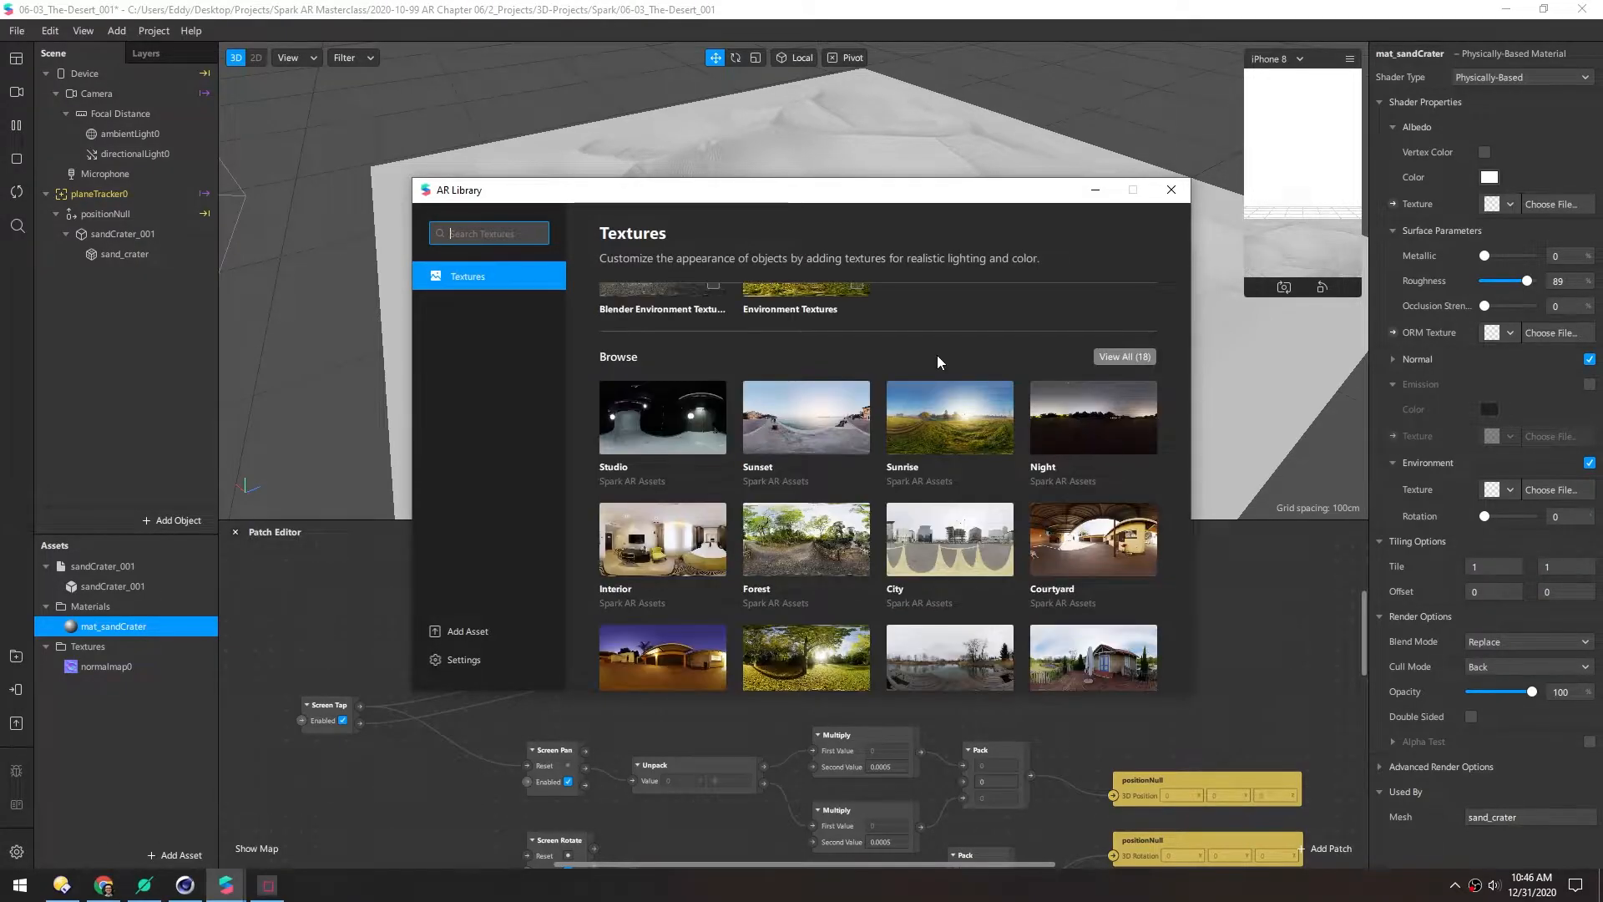
left_click(865, 432)
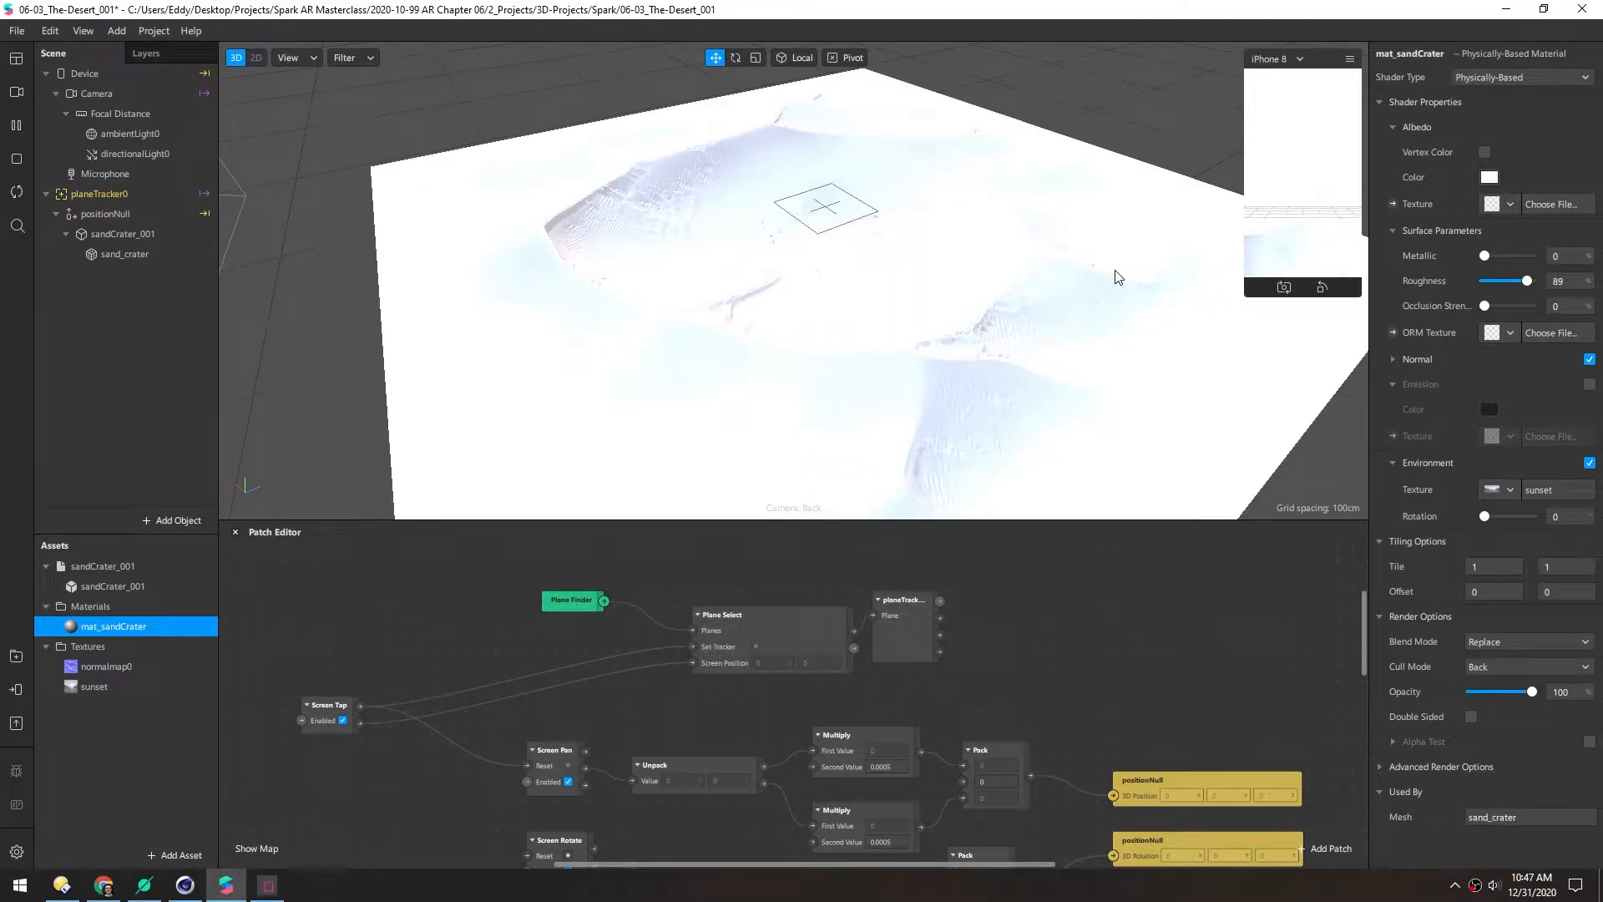
Set the crater material's albedo colour to a brown sand tone, #8b5029
left_click(1490, 178)
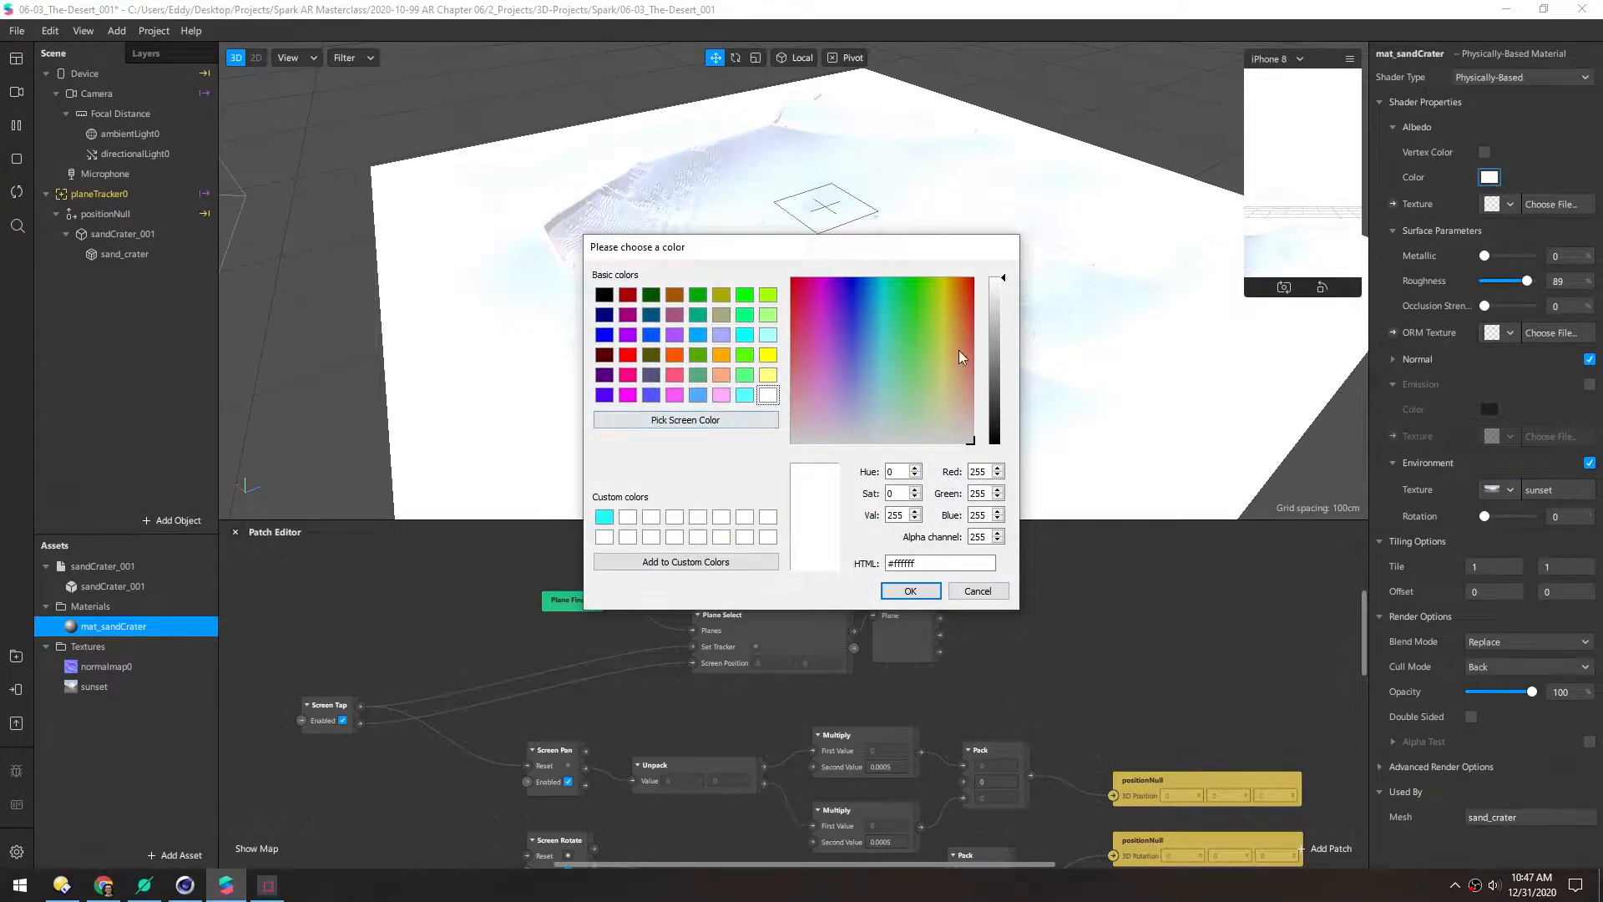
left_click(961, 327)
left_click_drag(875, 248, 1100, 300)
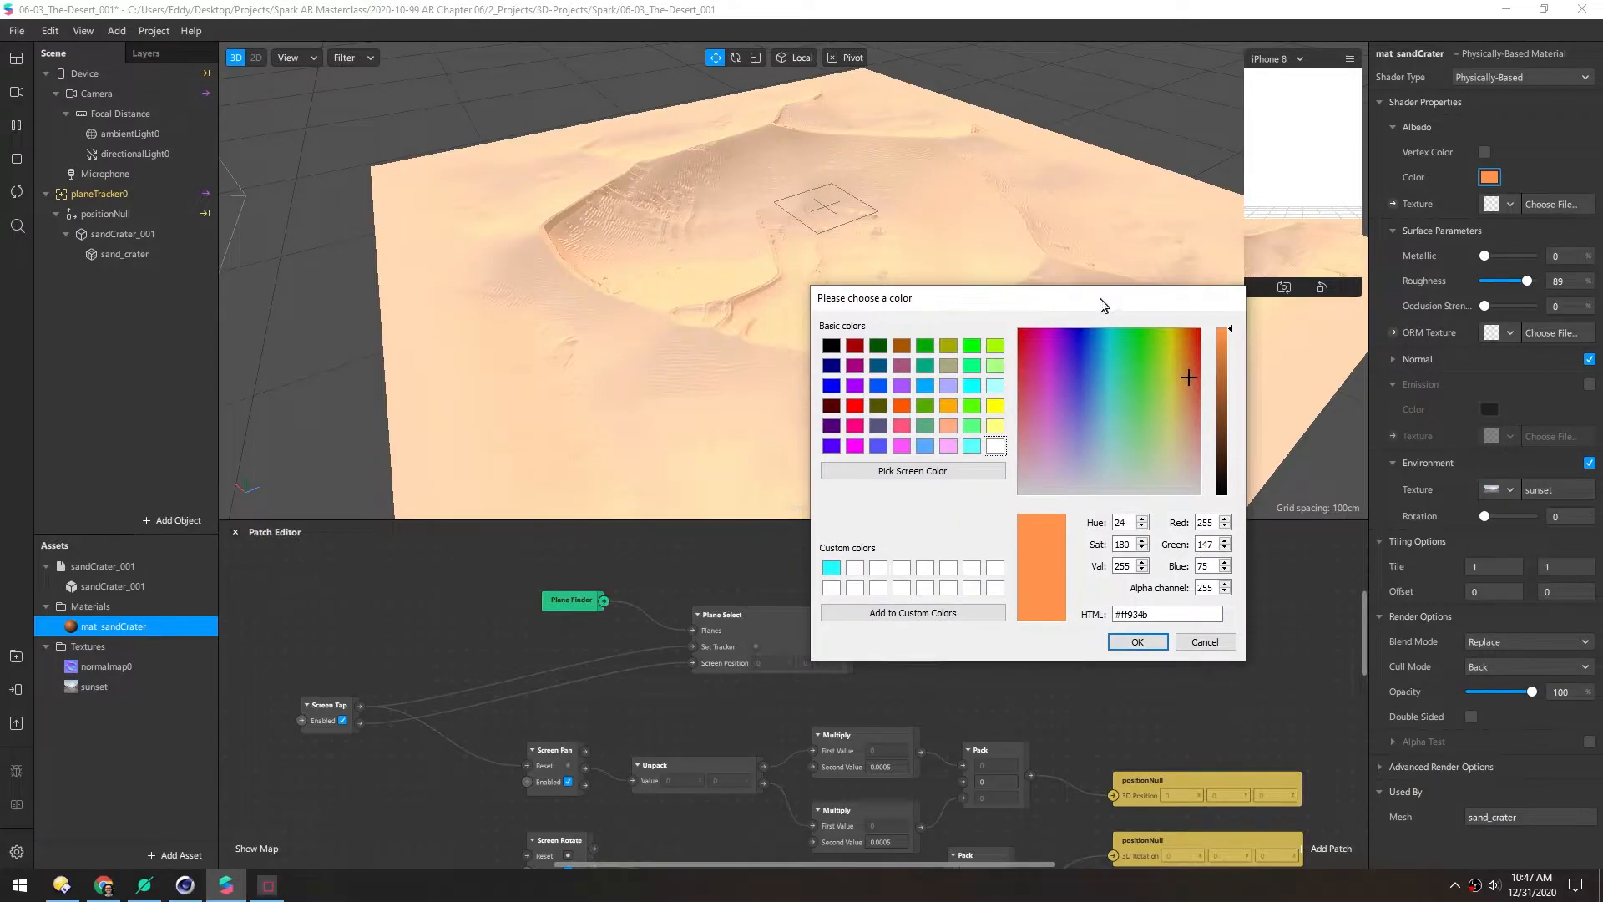
left_click(1221, 377)
left_click(1221, 404)
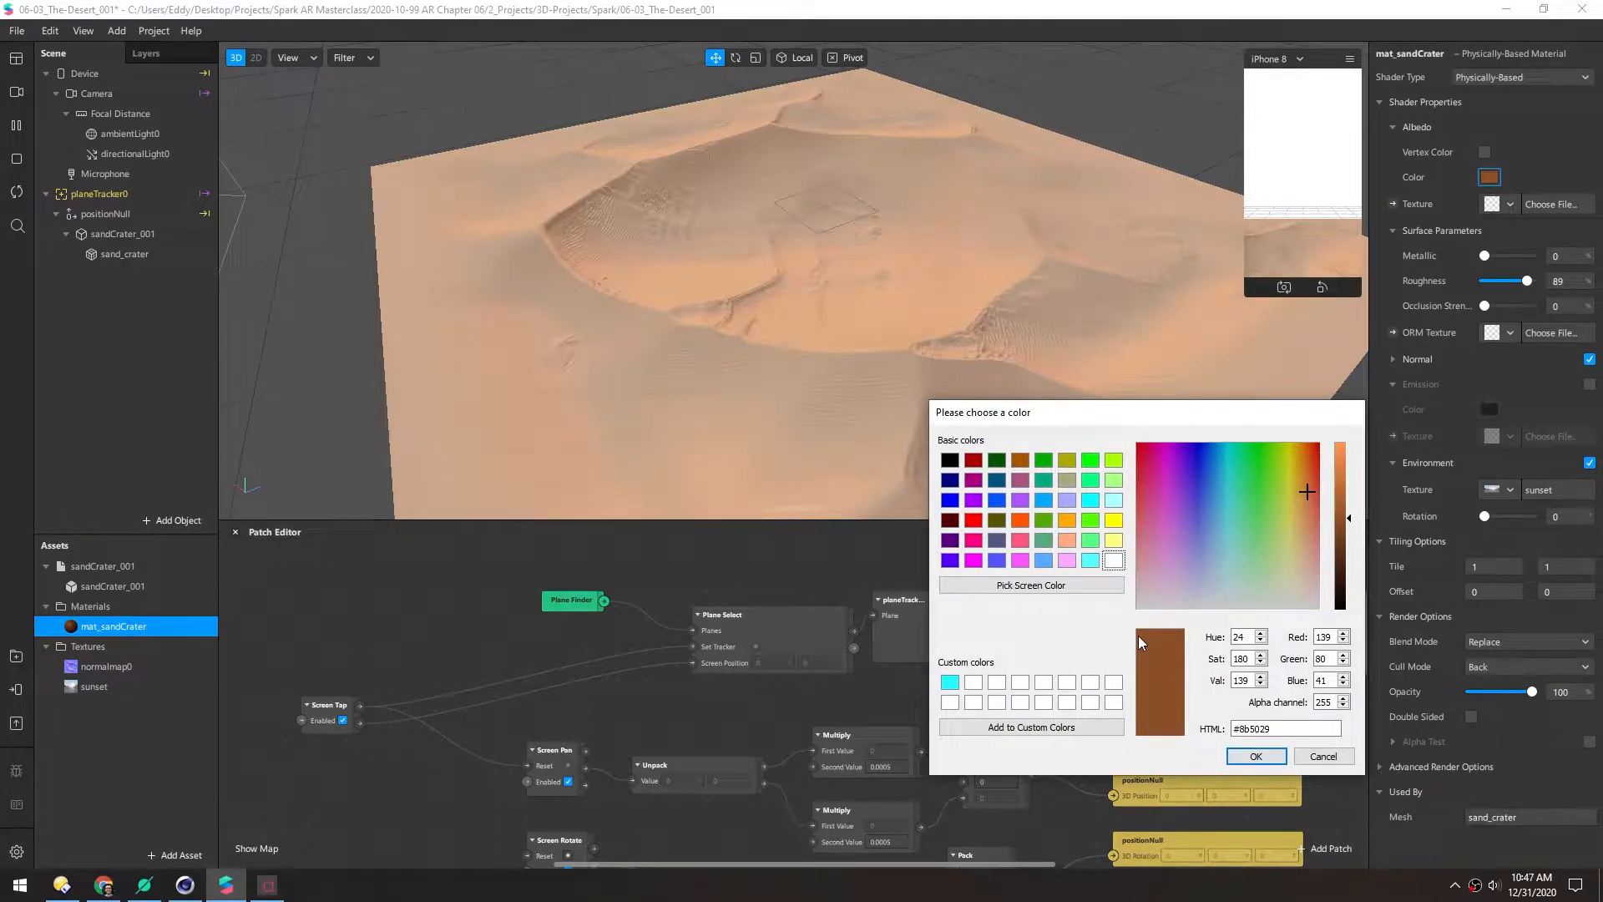
left_click(1243, 756)
Download the Sunrise environment texture from the AR Library
left_click(1504, 489)
left_click(1511, 573)
left_click(806, 526)
left_click(1124, 269)
Rotate the sunset environment lighting to 32 and inspect the coloured crater from several angles
mouse_move(1484, 516)
left_mouse_down()
mouse_move(1503, 518)
mouse_move(1491, 521)
left_mouse_up()
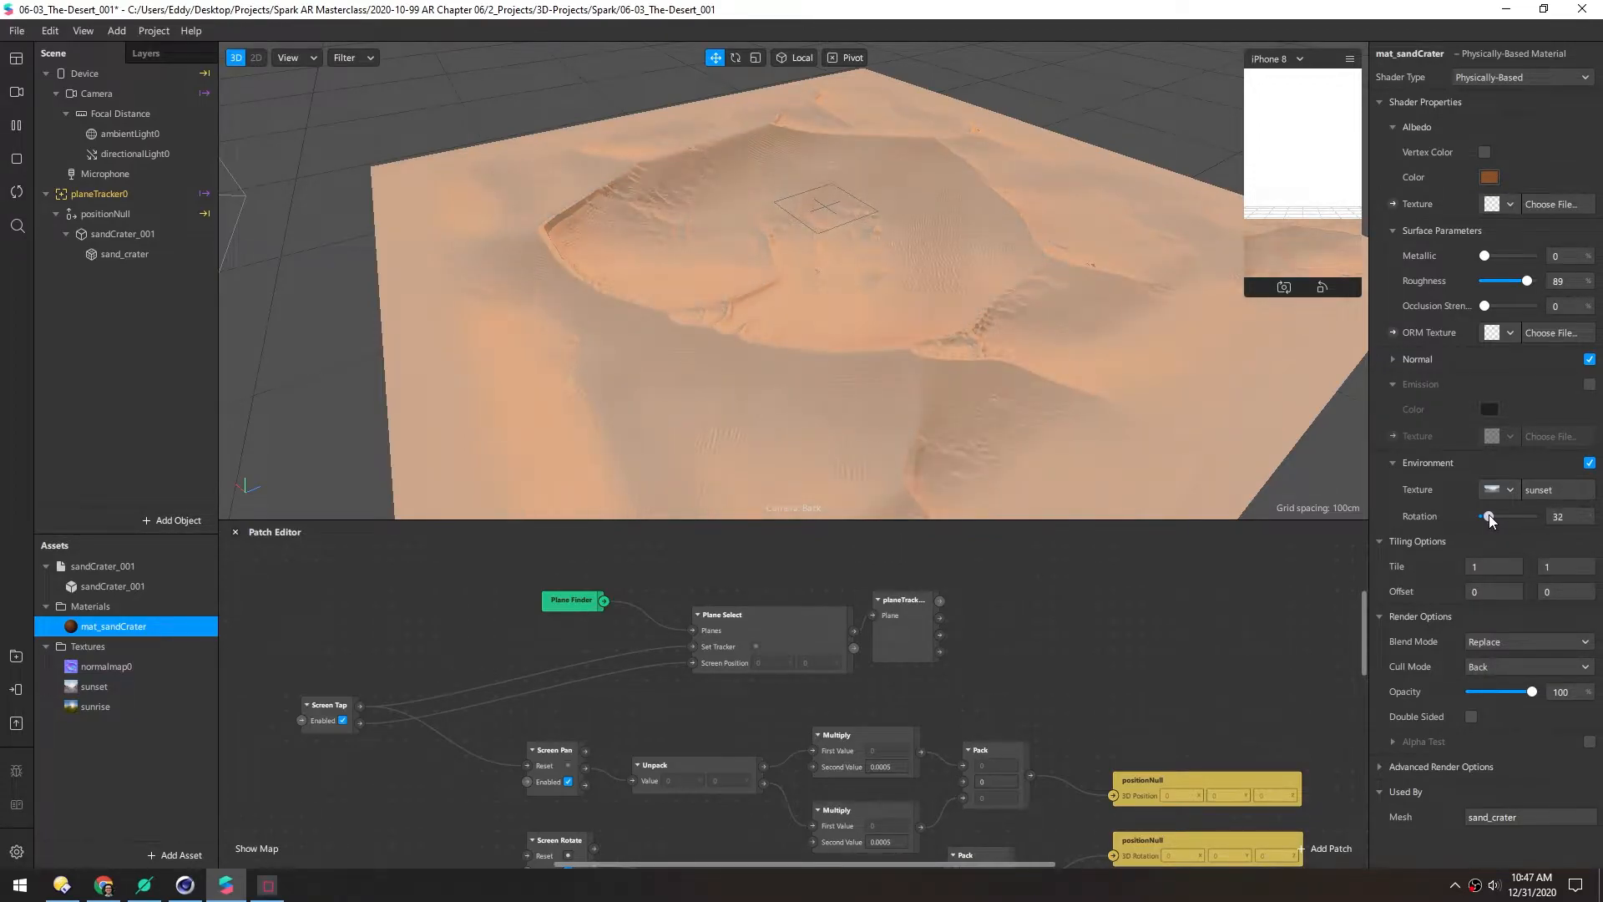
scroll(807, 217, "down", 3)
left_click_drag(807, 229, 768, 185, "alt")
scroll(780, 280, "up", 1)
left_click_drag(775, 276, 750, 243, "alt")
left_click_drag(896, 231, 680, 232, "alt")
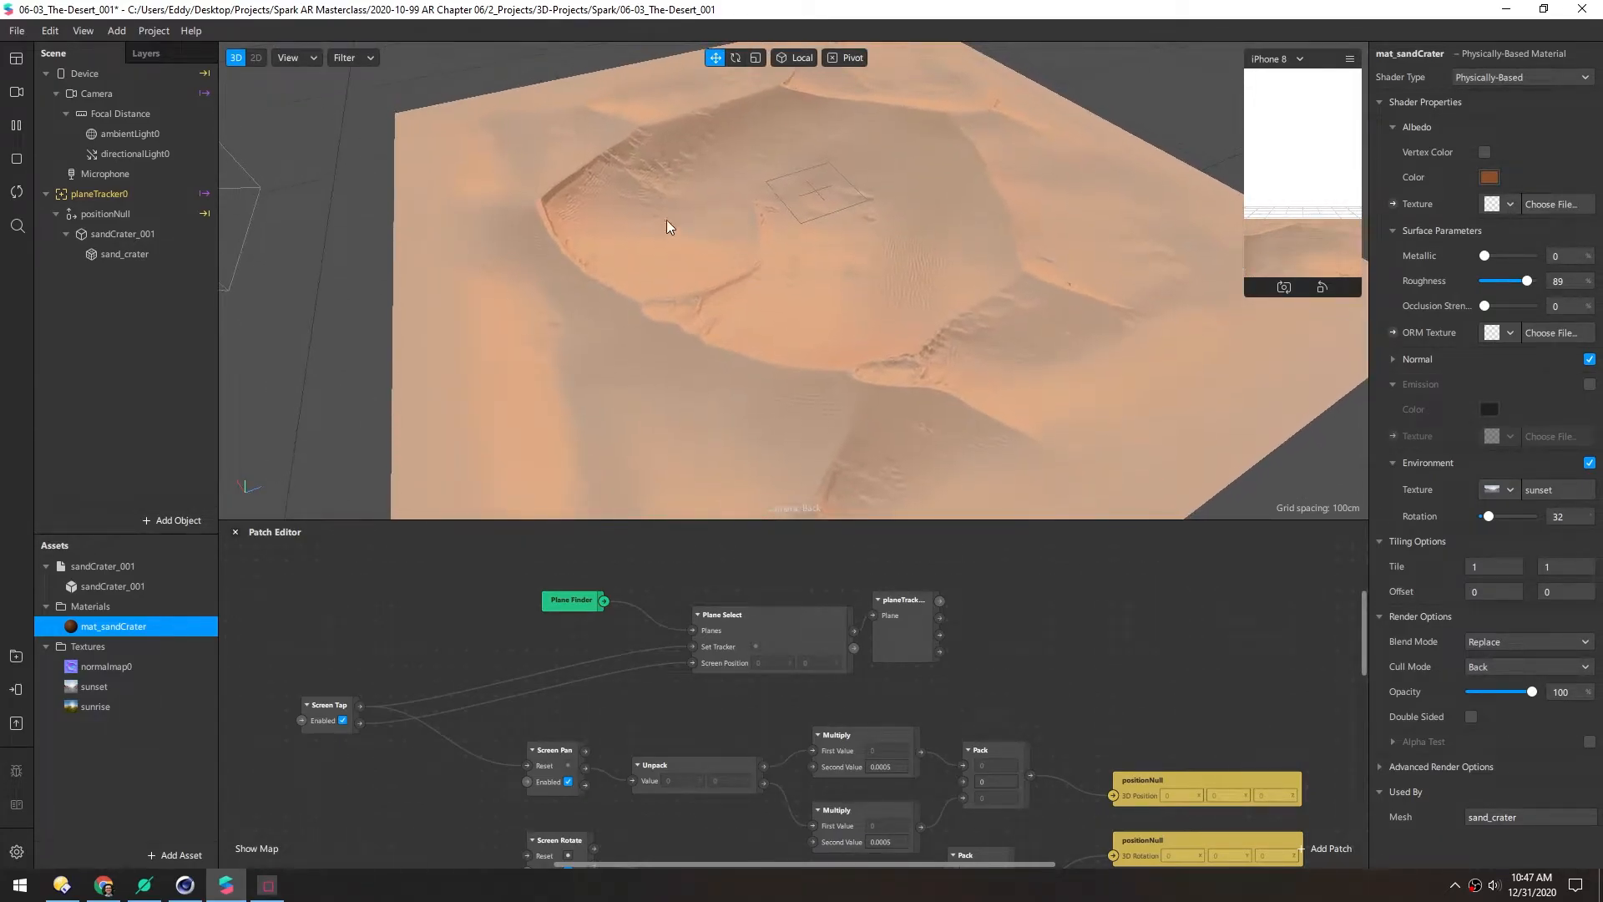
Hide directionalLight0 and ambientLight0 by unchecking their Visible boxes
left_click(126, 154)
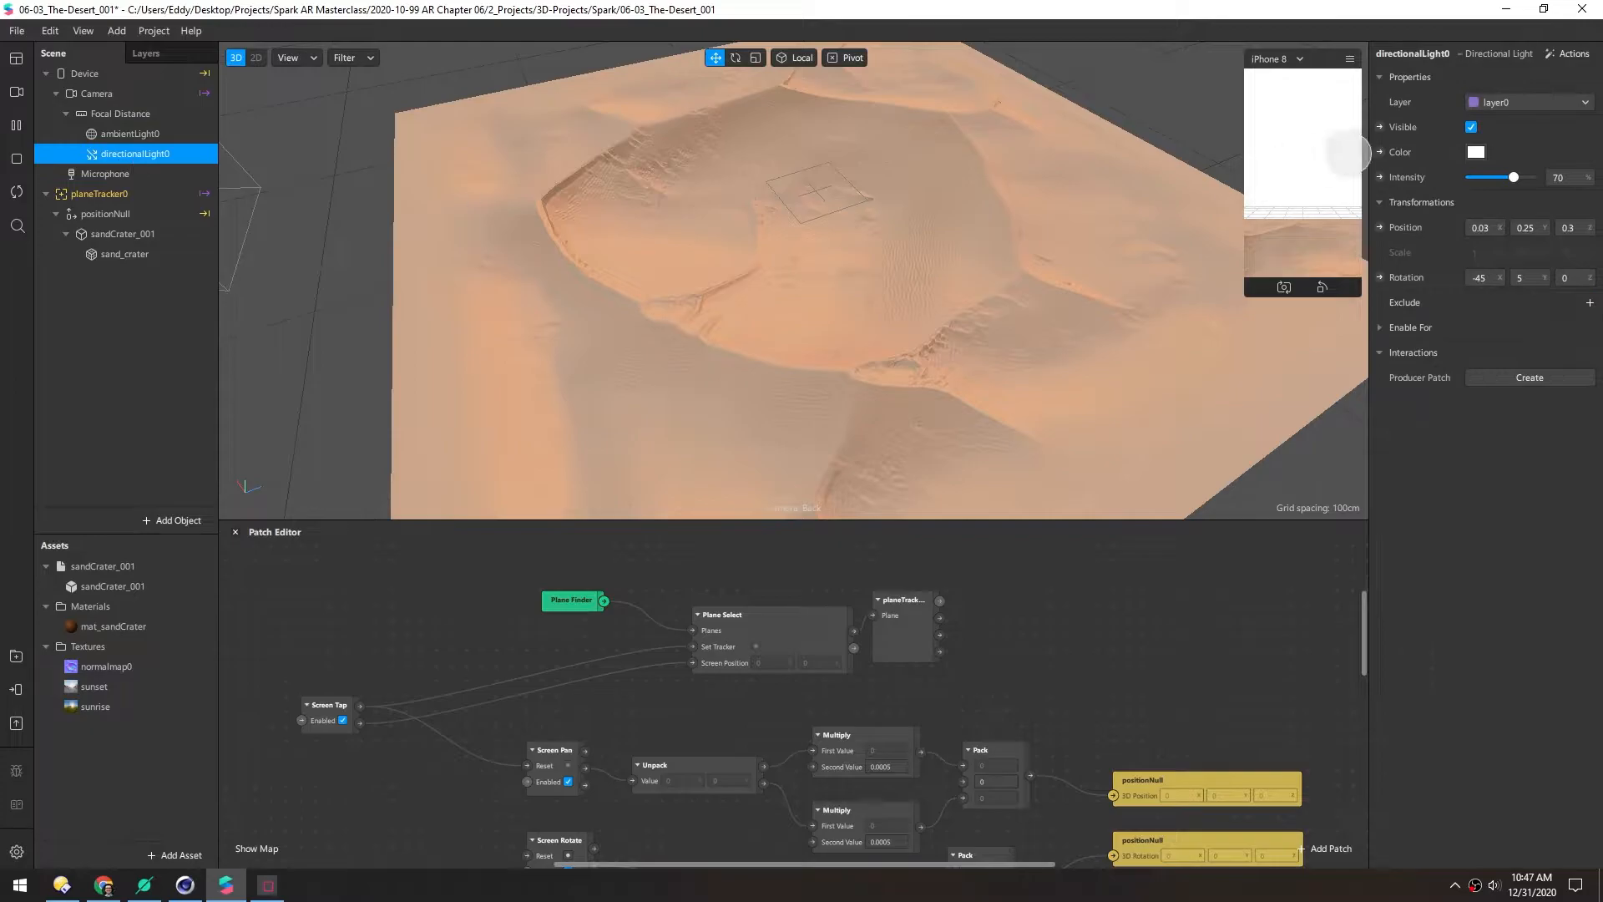
left_click(1469, 127)
left_click(117, 136)
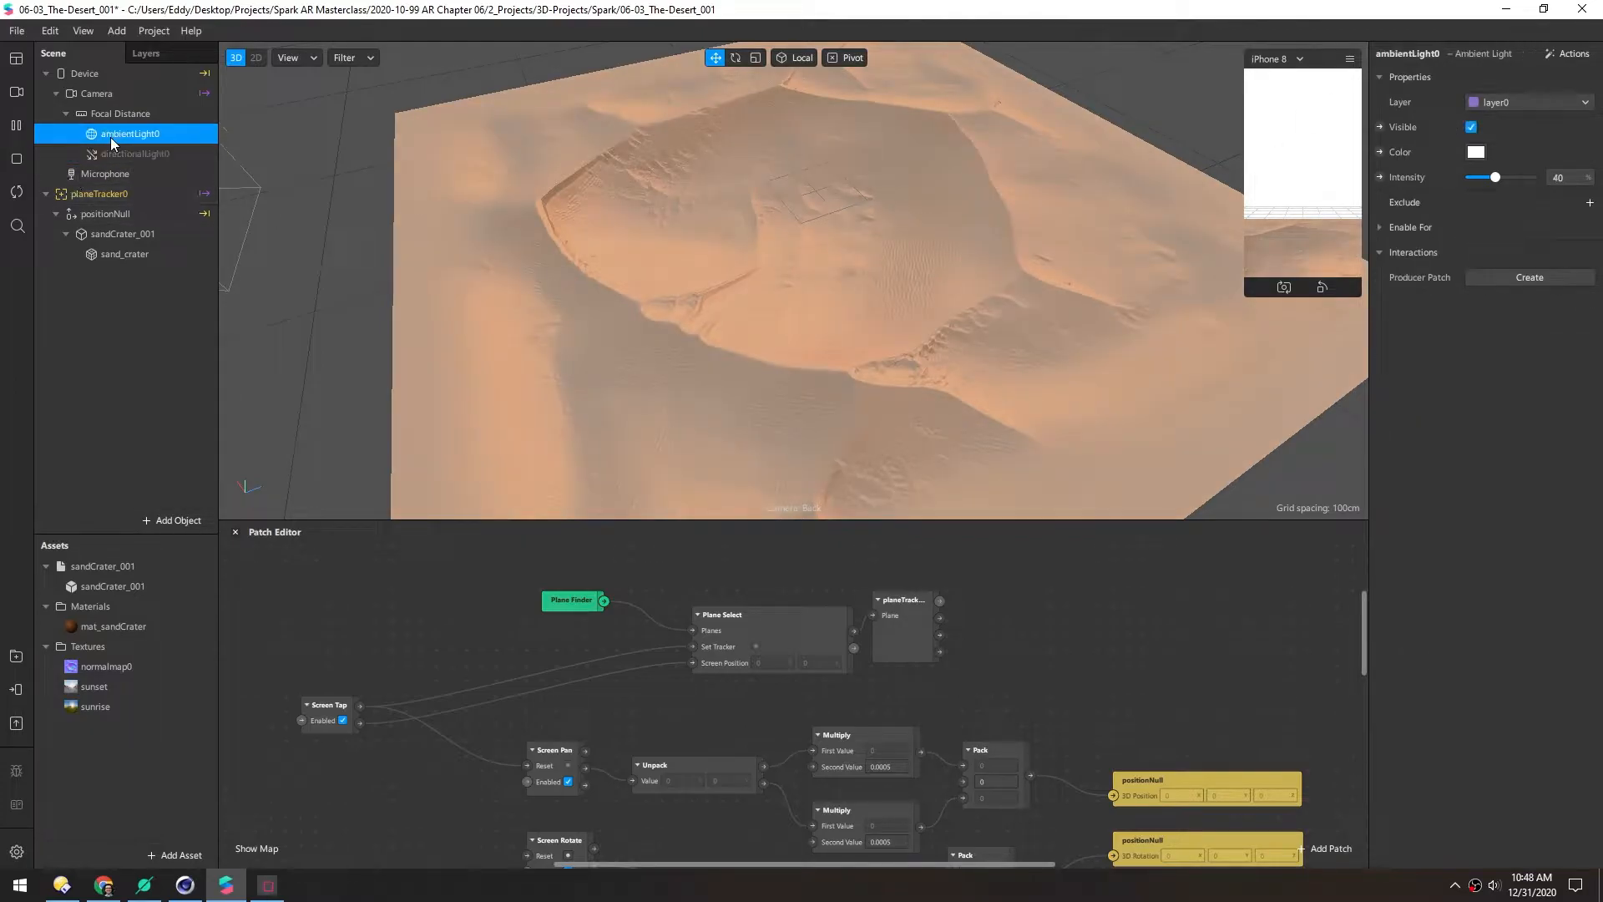
left_click(1471, 127)
Rotate mat_sandCrater's sunset environment to 107 and give the Patch Editor more room
left_click_drag(759, 277, 814, 213, "alt")
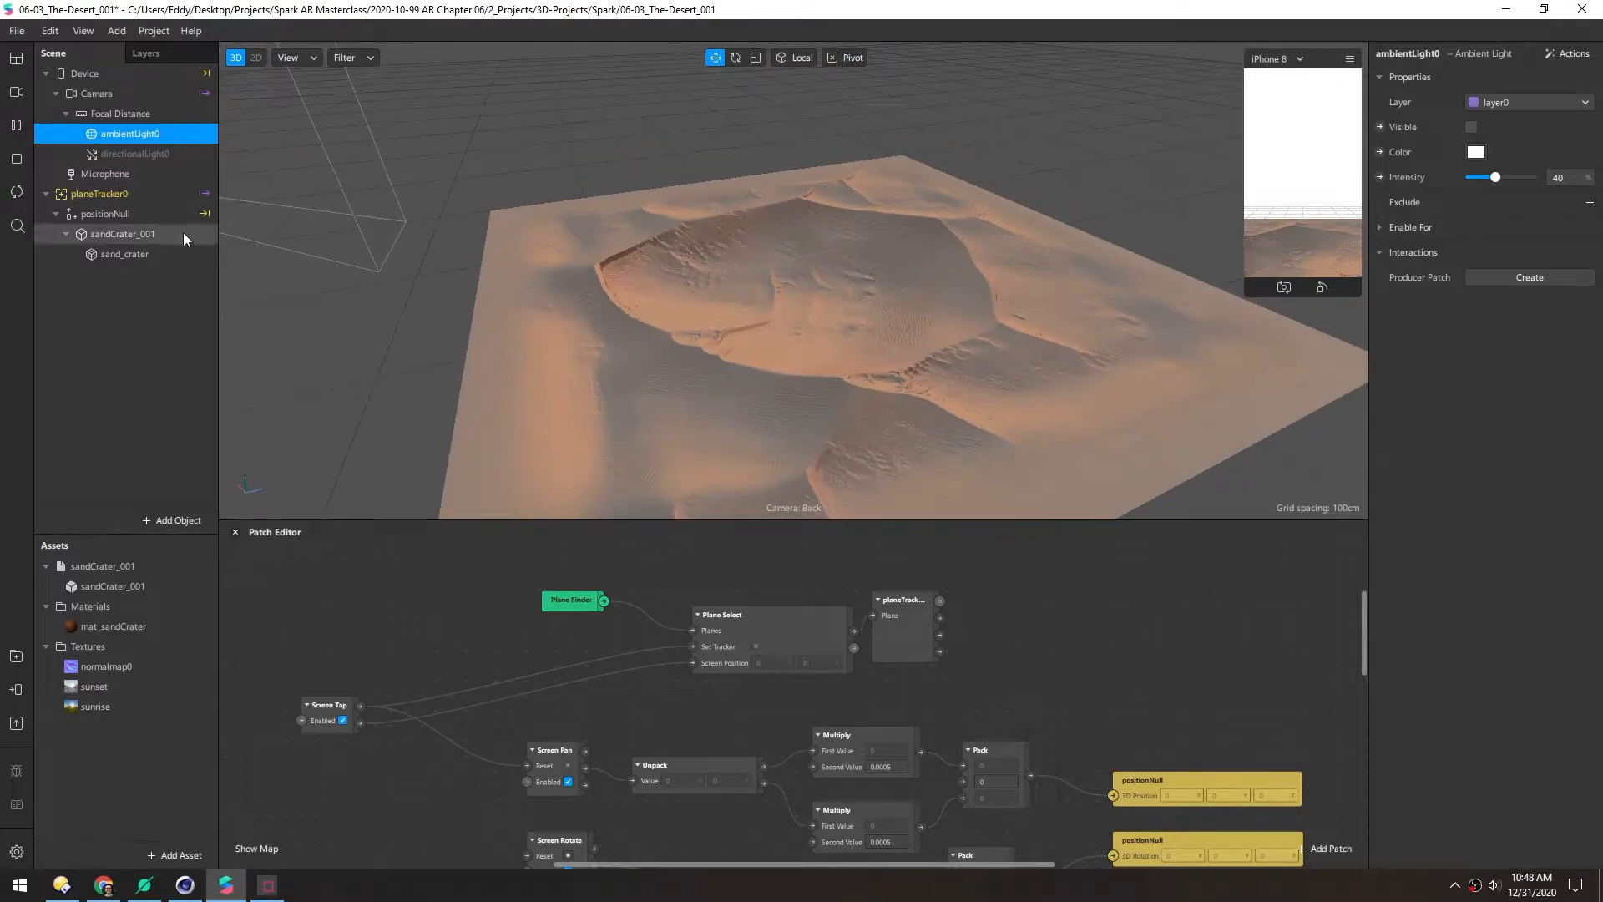
left_click(68, 627)
left_click_drag(1485, 516, 1500, 511)
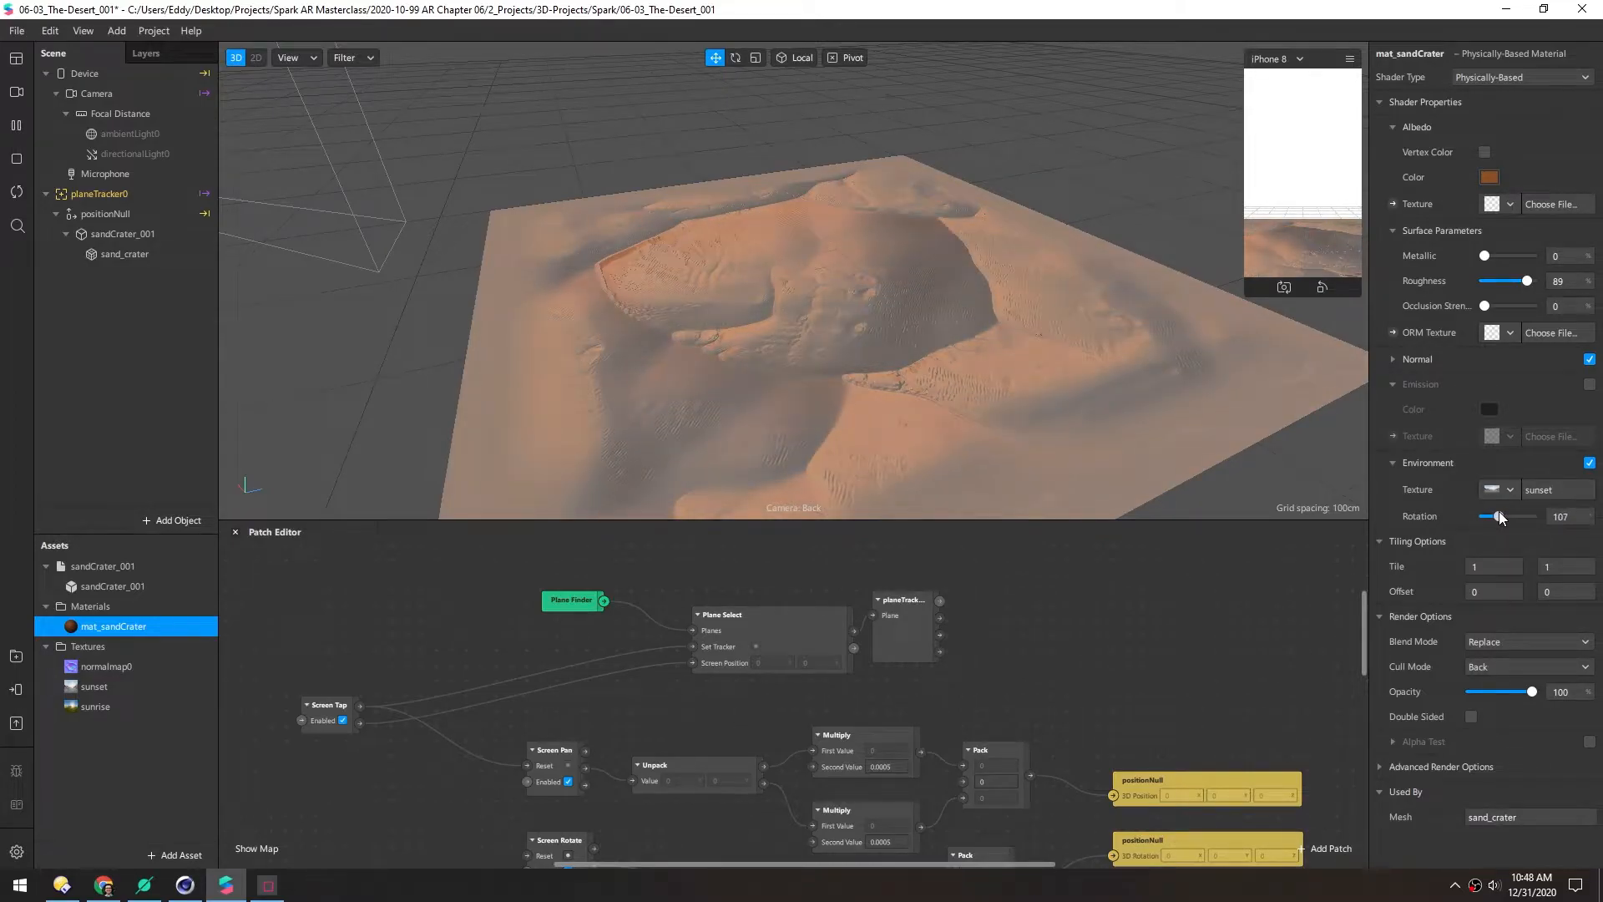
left_click_drag(869, 263, 965, 293)
scroll(925, 284, "up", 5)
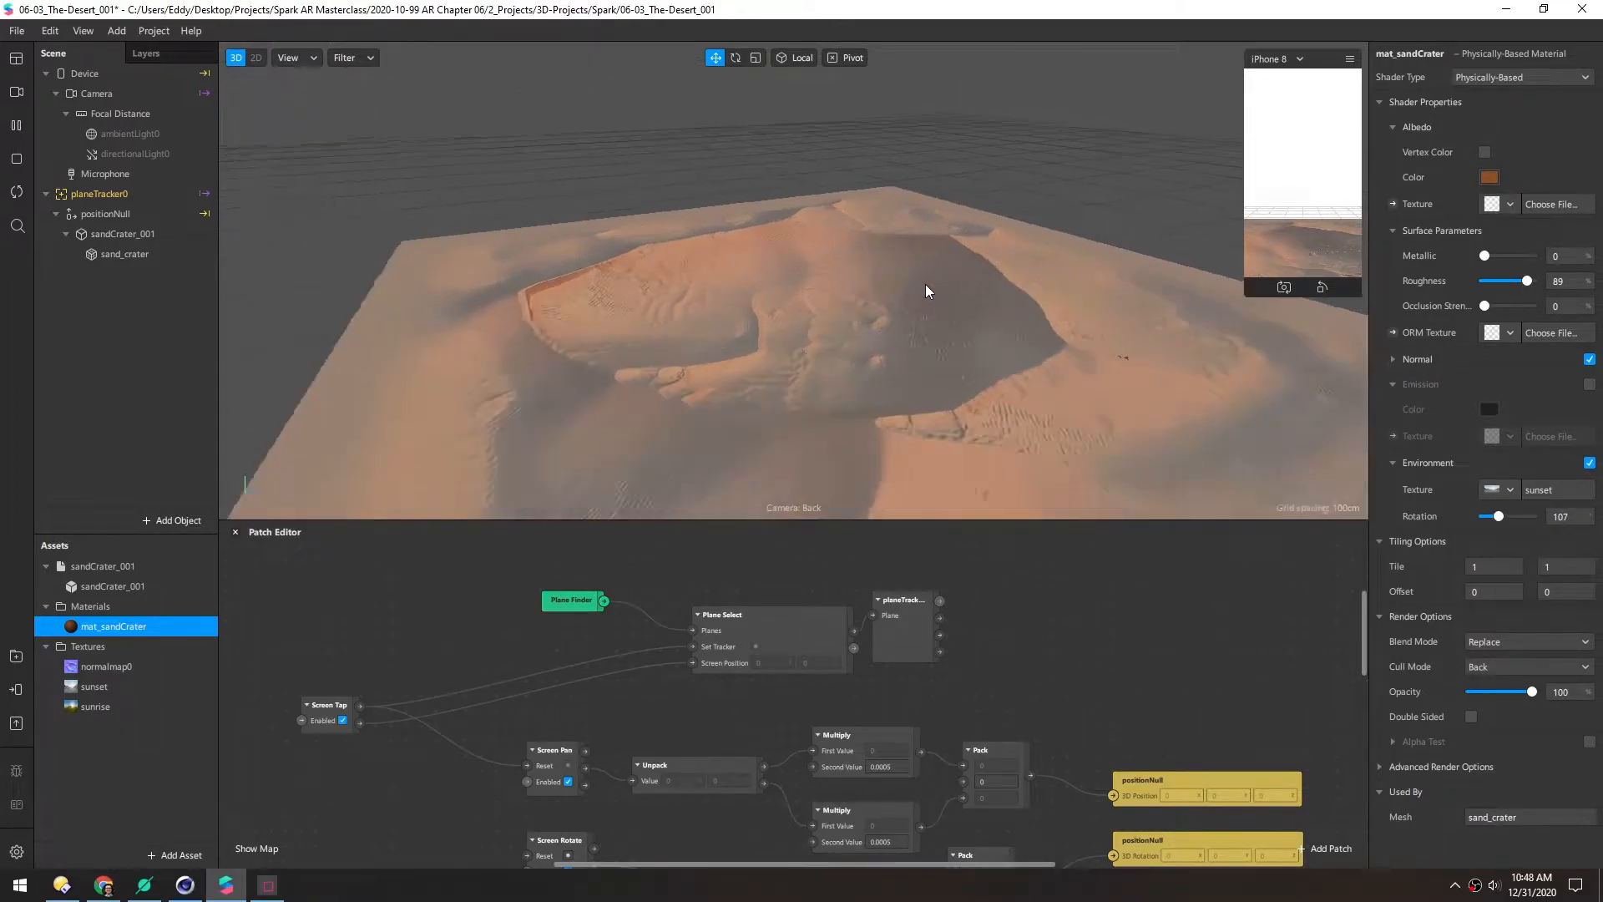
left_click_drag(875, 279, 763, 261)
scroll(733, 262, "up", 5)
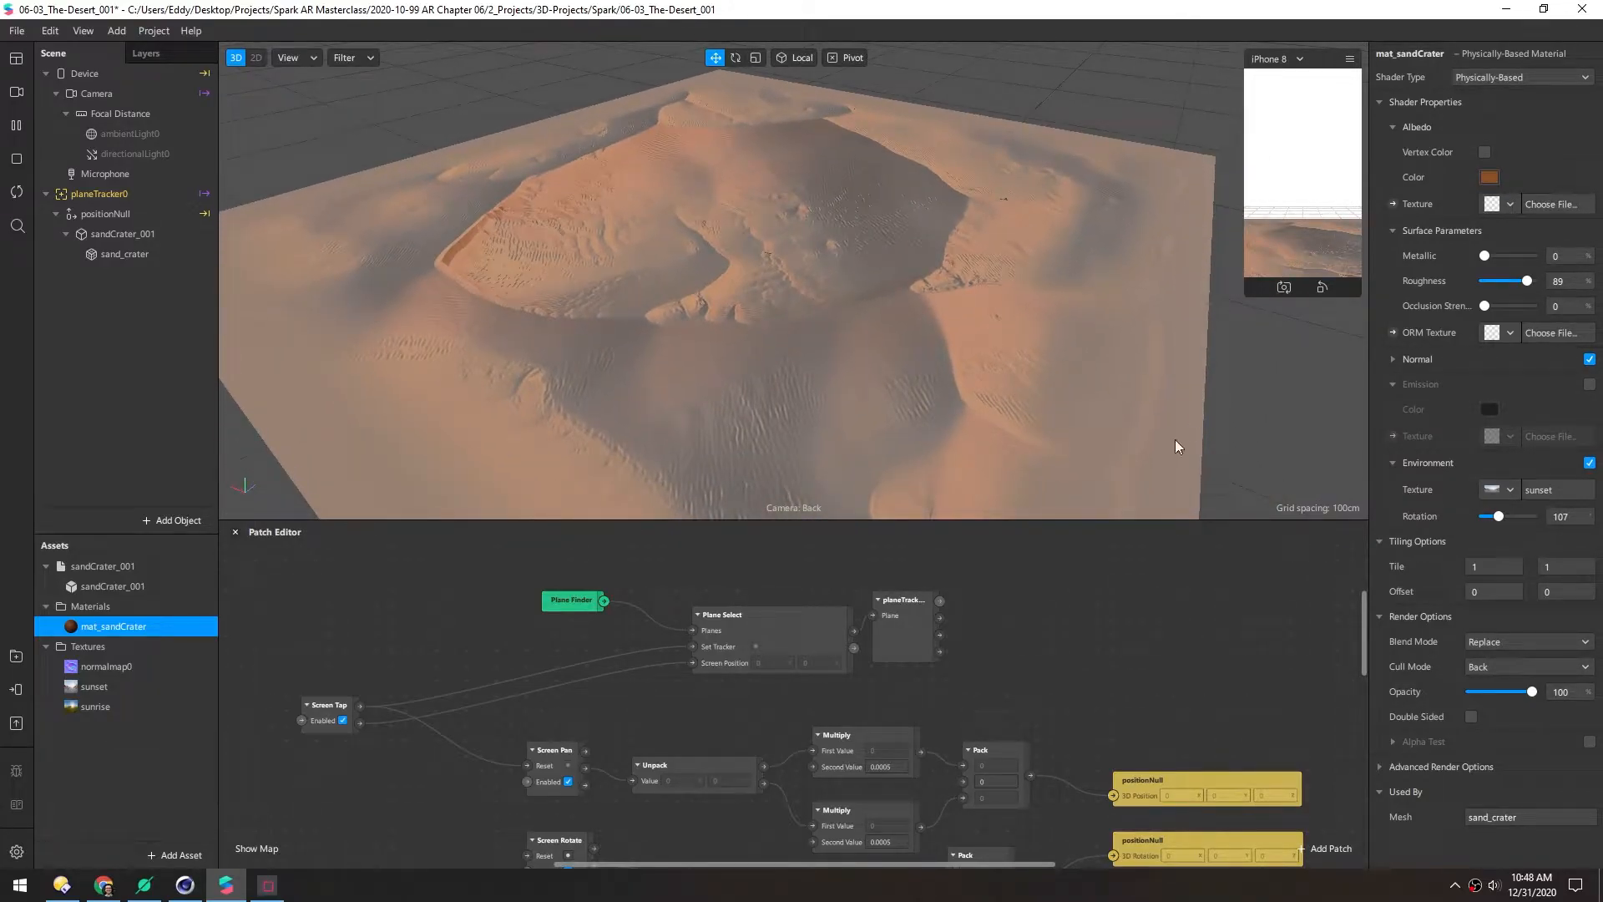
scroll(865, 459, "down", 5)
scroll(669, 214, "up", 3)
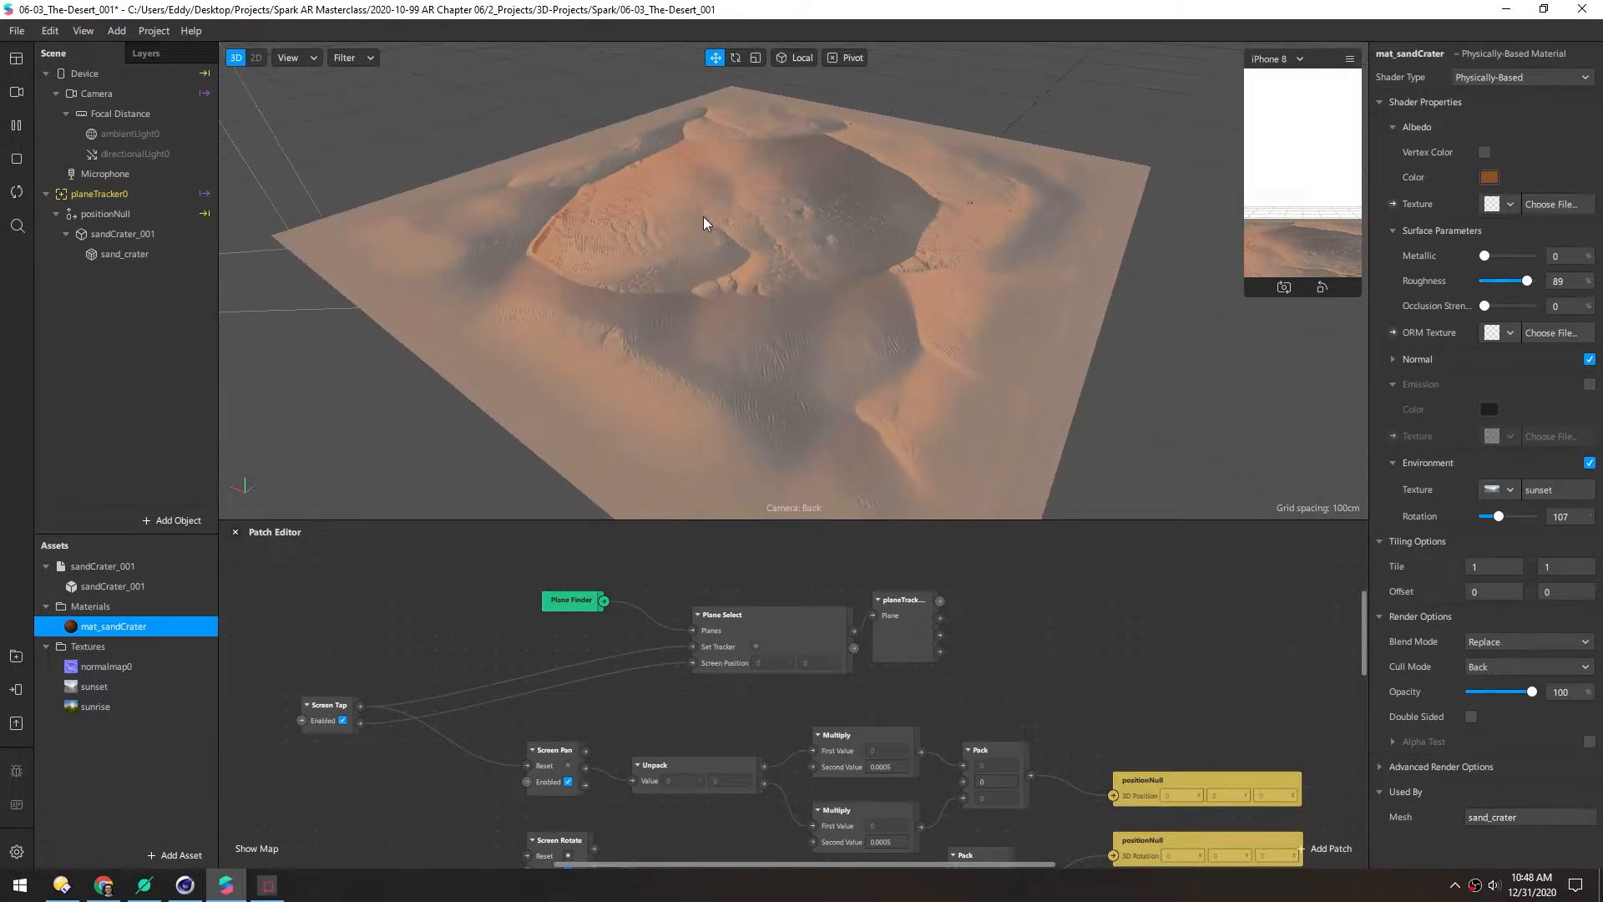
left_click_drag(648, 522, 751, 361)
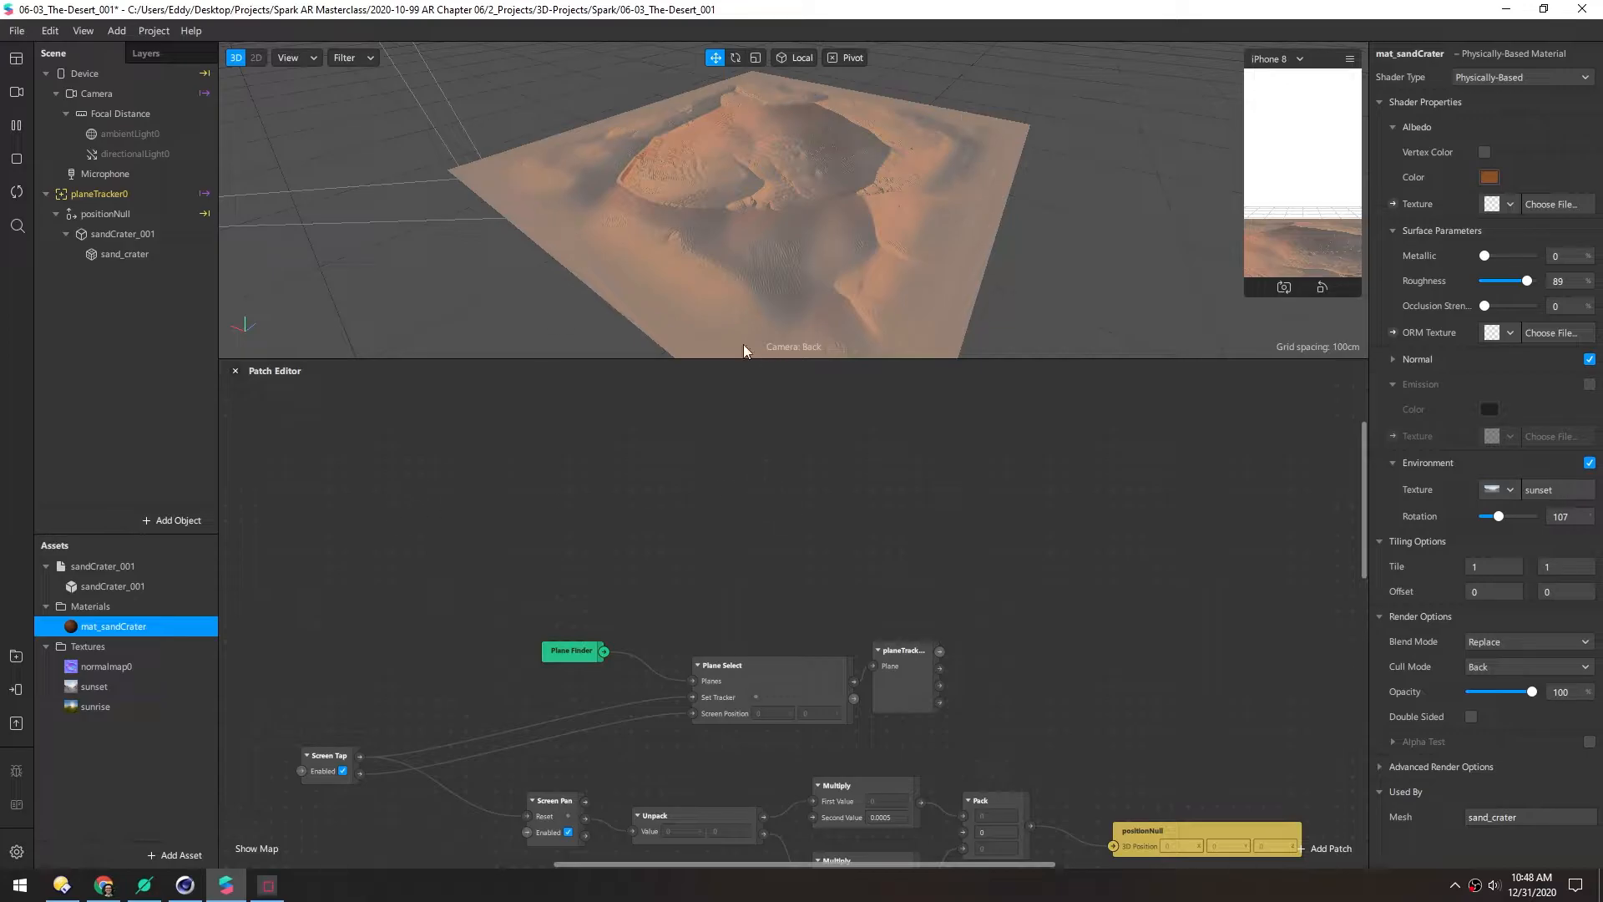
Preview tex_smoke.png in Terrain-World-Creator's tex folder and drag it into Spark AR's Assets
left_click(62, 885)
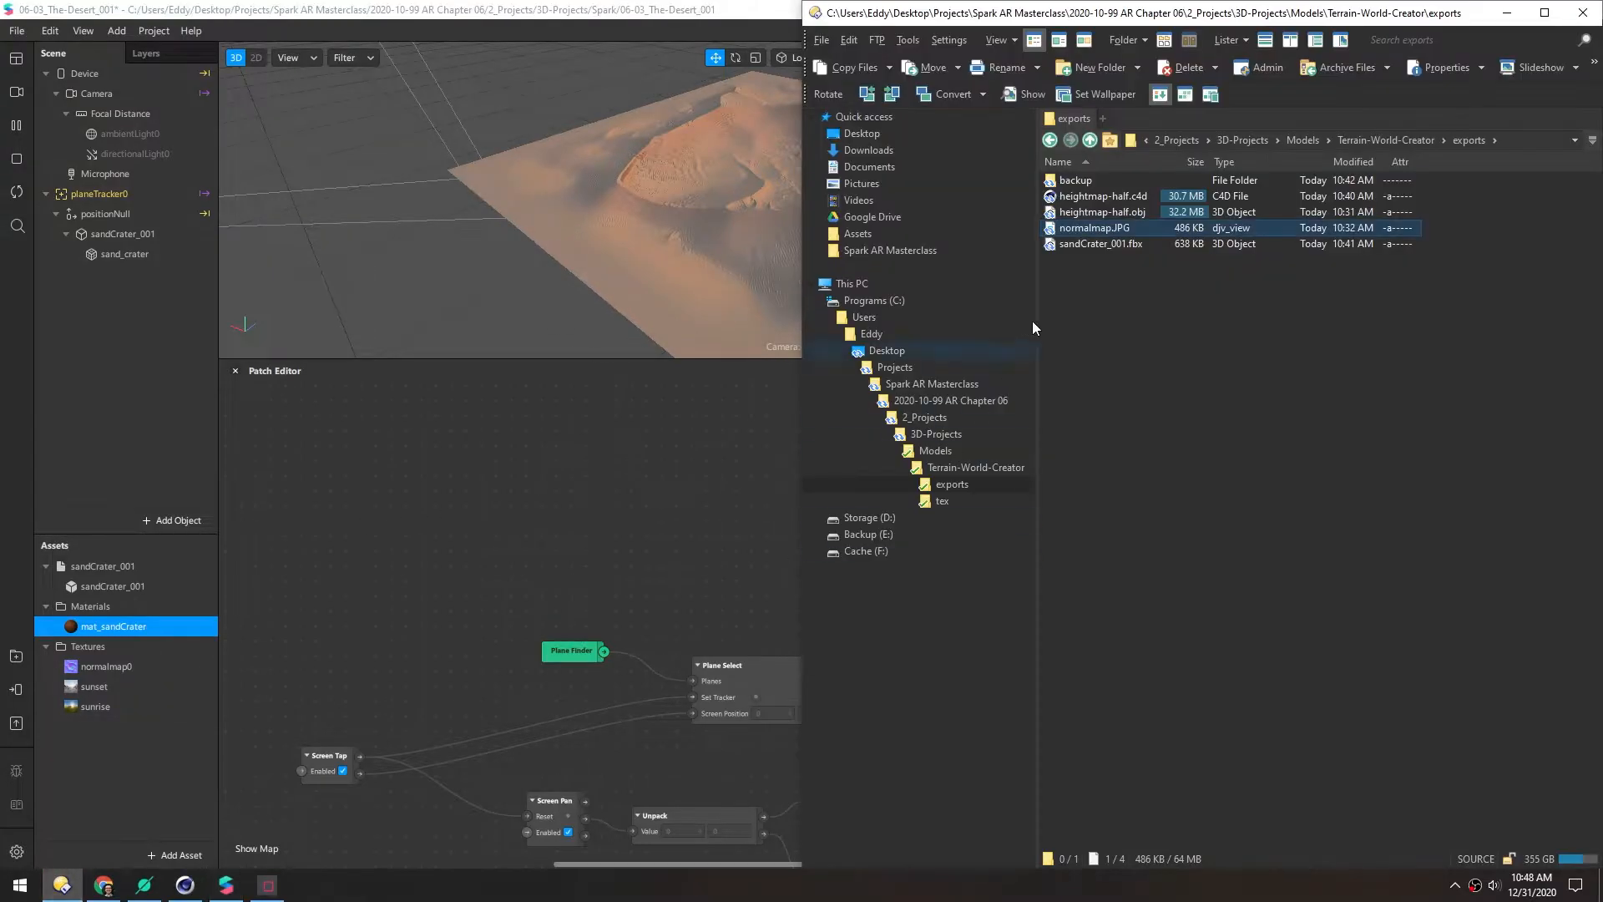
left_click(1090, 142)
double_click(1056, 214)
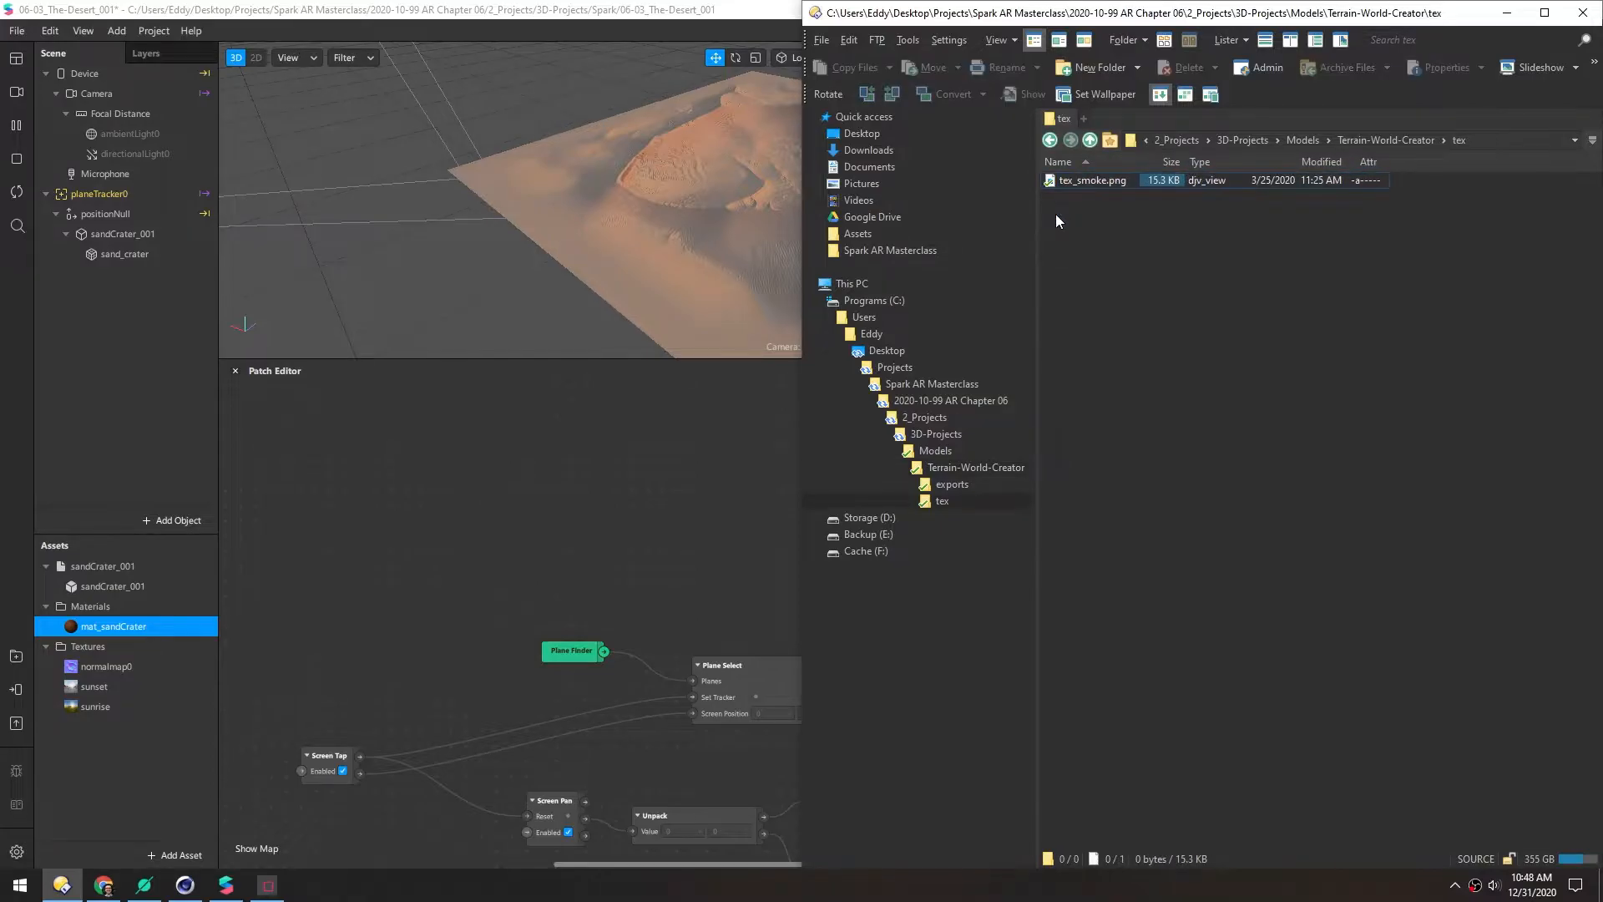
double_click(1050, 182)
key("Escape")
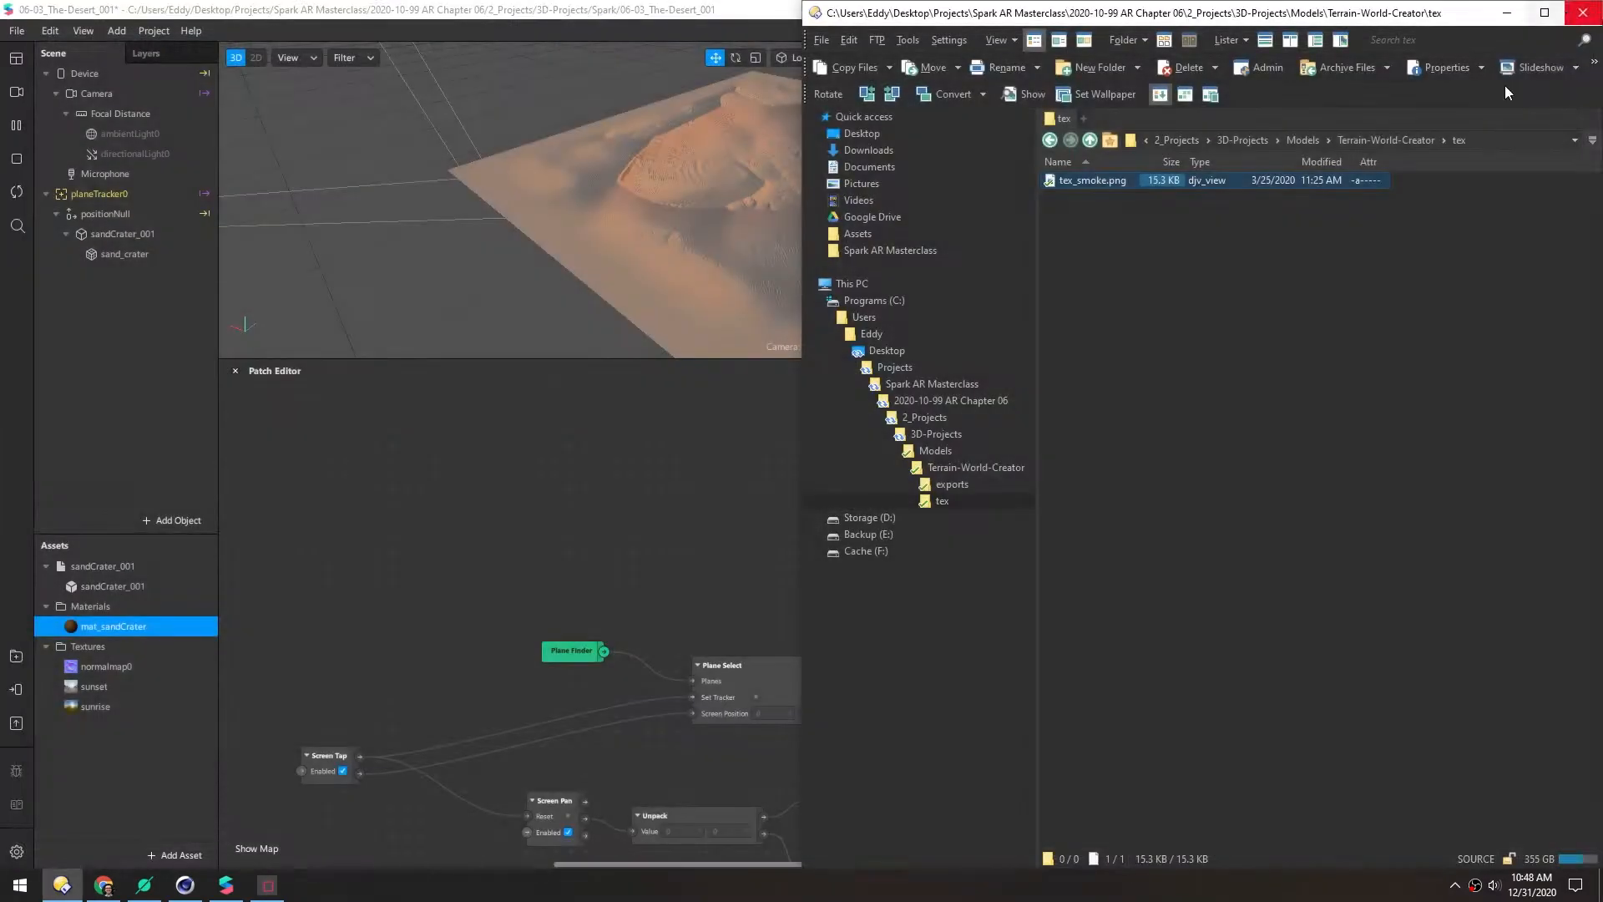
left_click_drag(1050, 178, 82, 783)
left_click(71, 725)
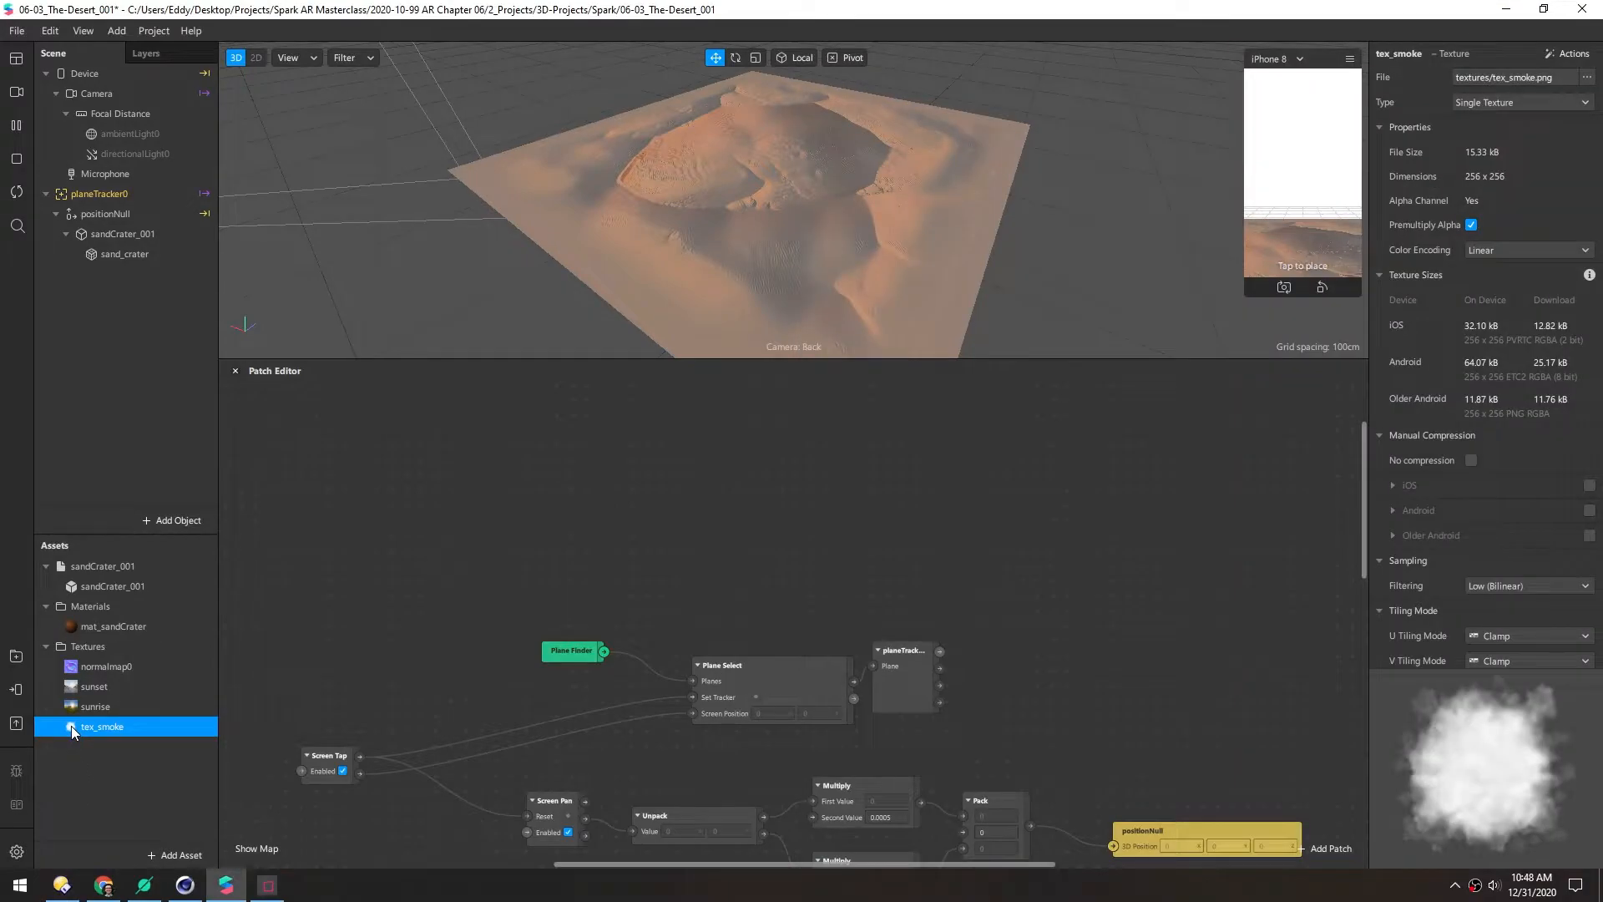
Create a patch for mat_sandCrater's base colour texture and place it in open space
left_click(71, 627)
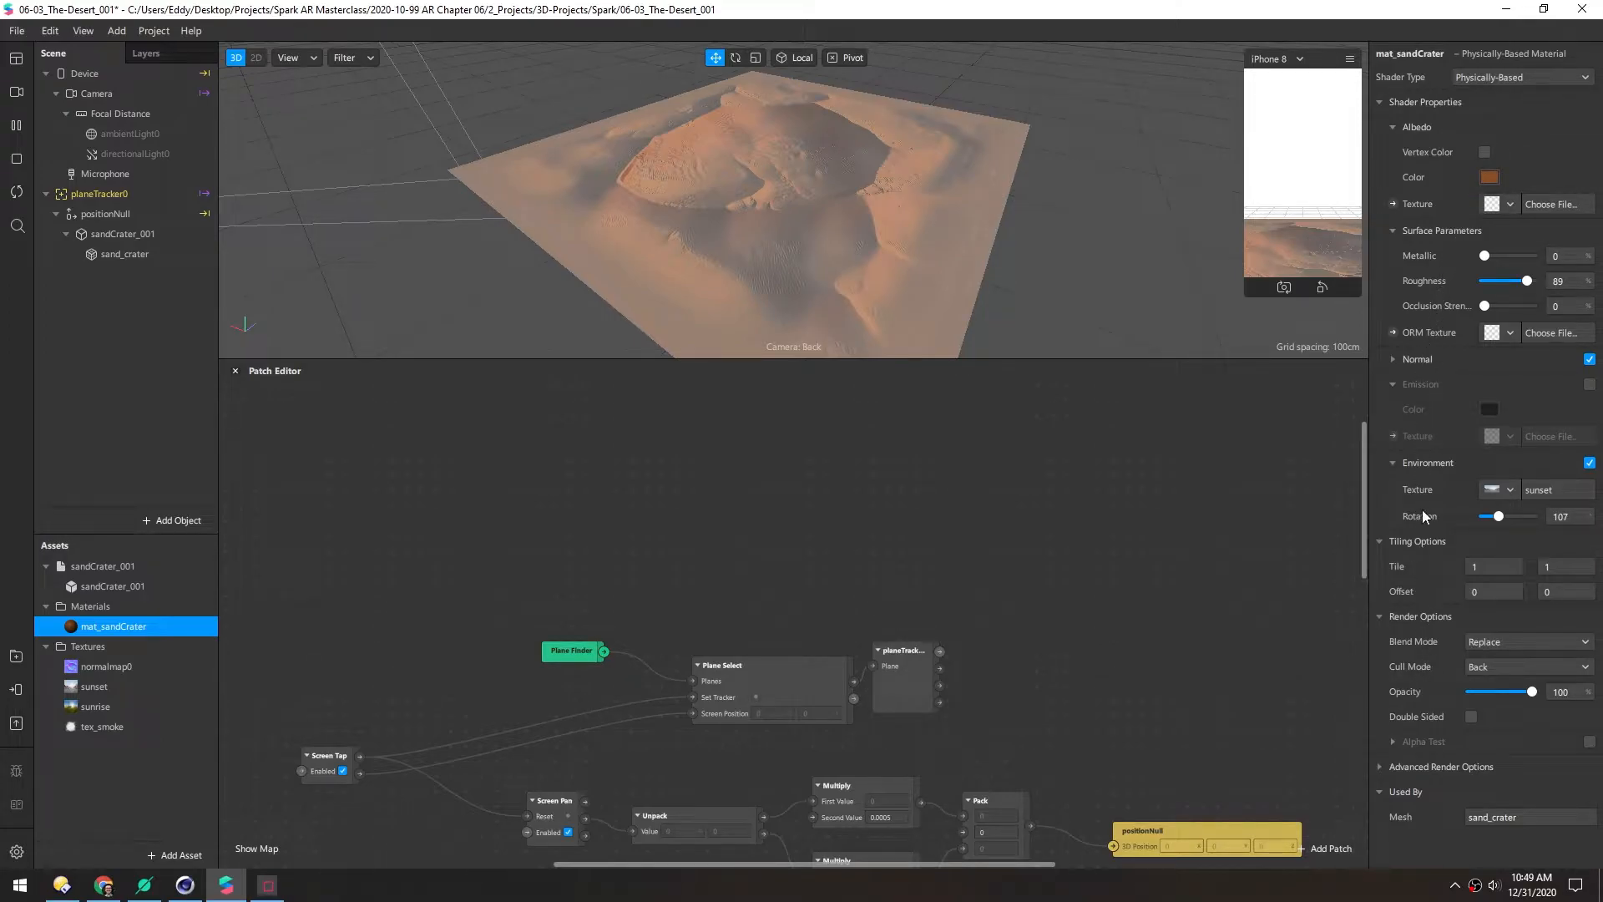
left_click(1393, 204)
left_click_drag(826, 639, 906, 442)
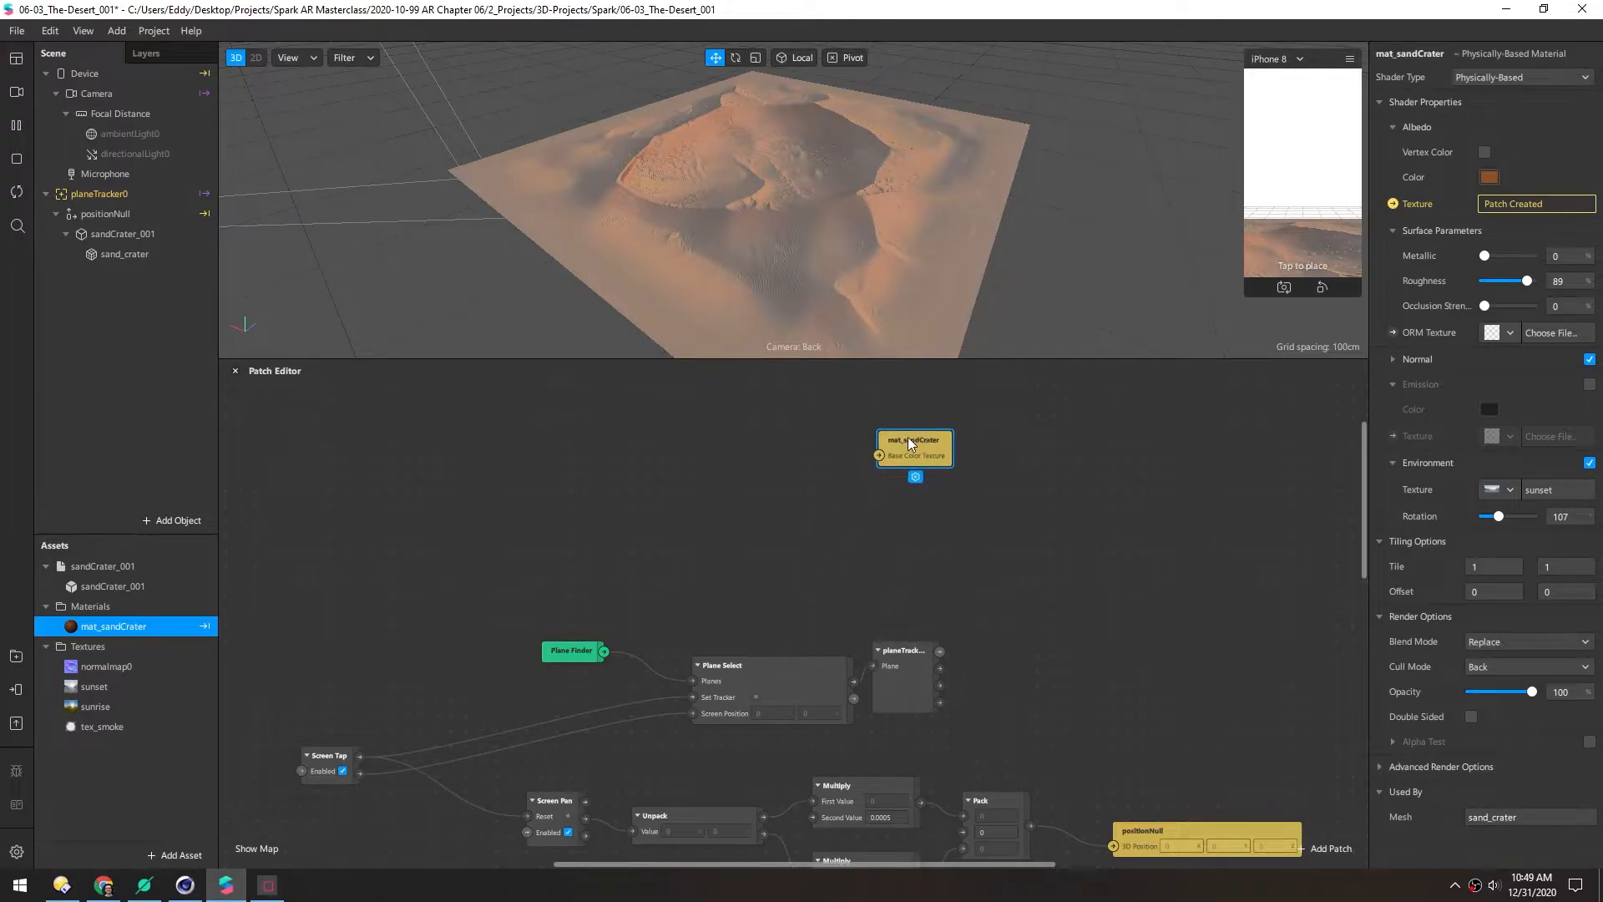
middle_click_drag(804, 454, 810, 546)
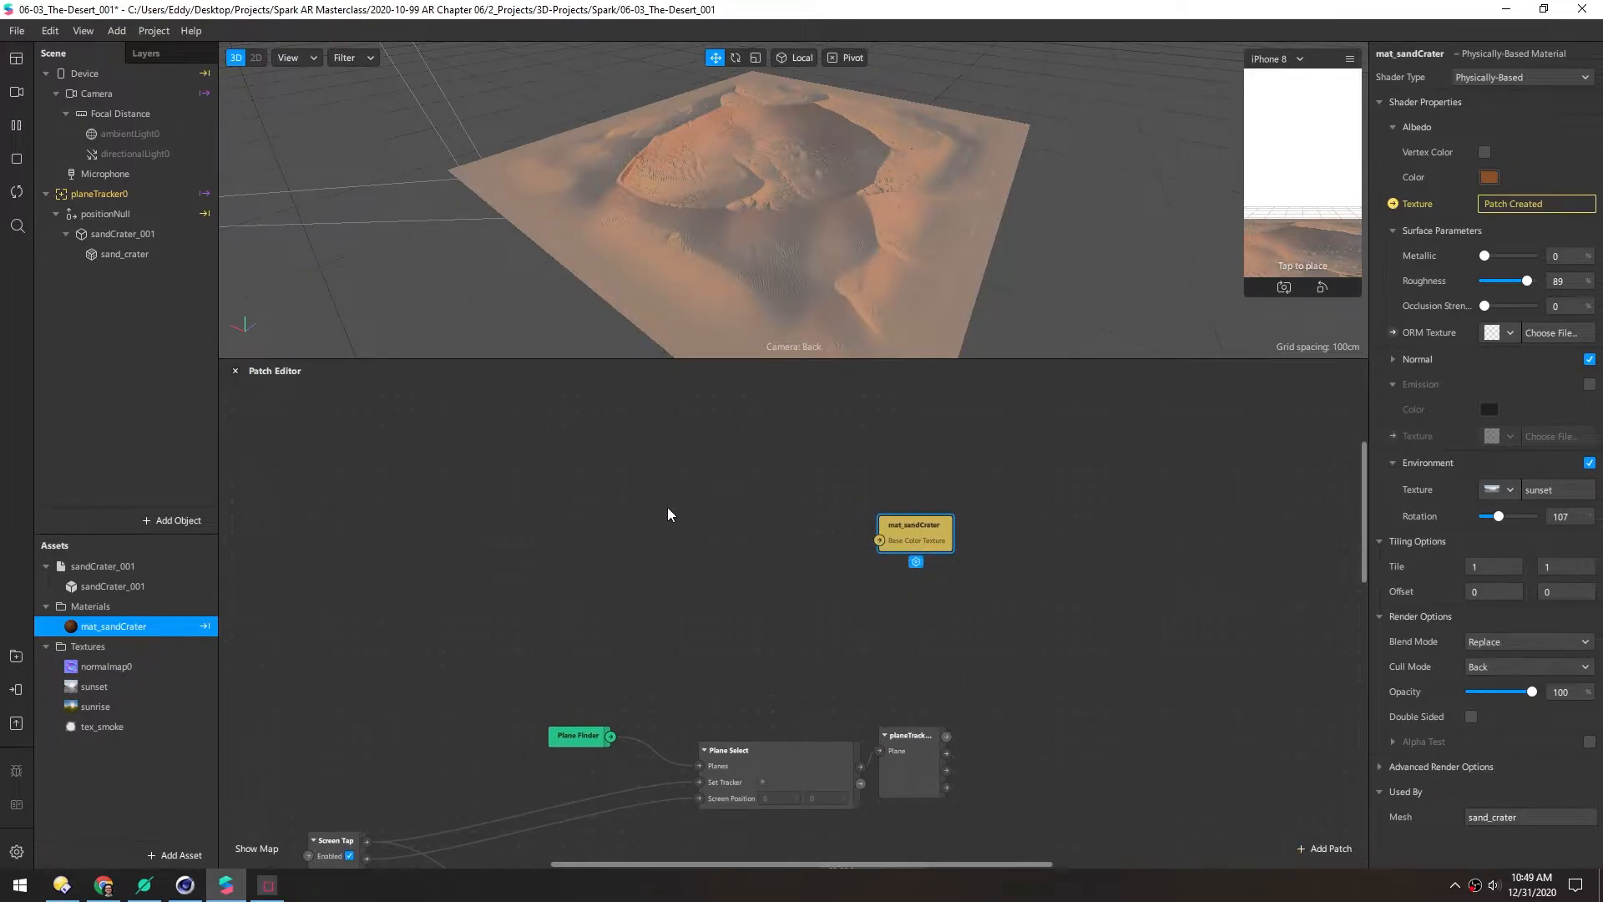
Add a Value patch set to Color and drag tex_smoke into the patch graph
right_click(631, 494)
type("value")
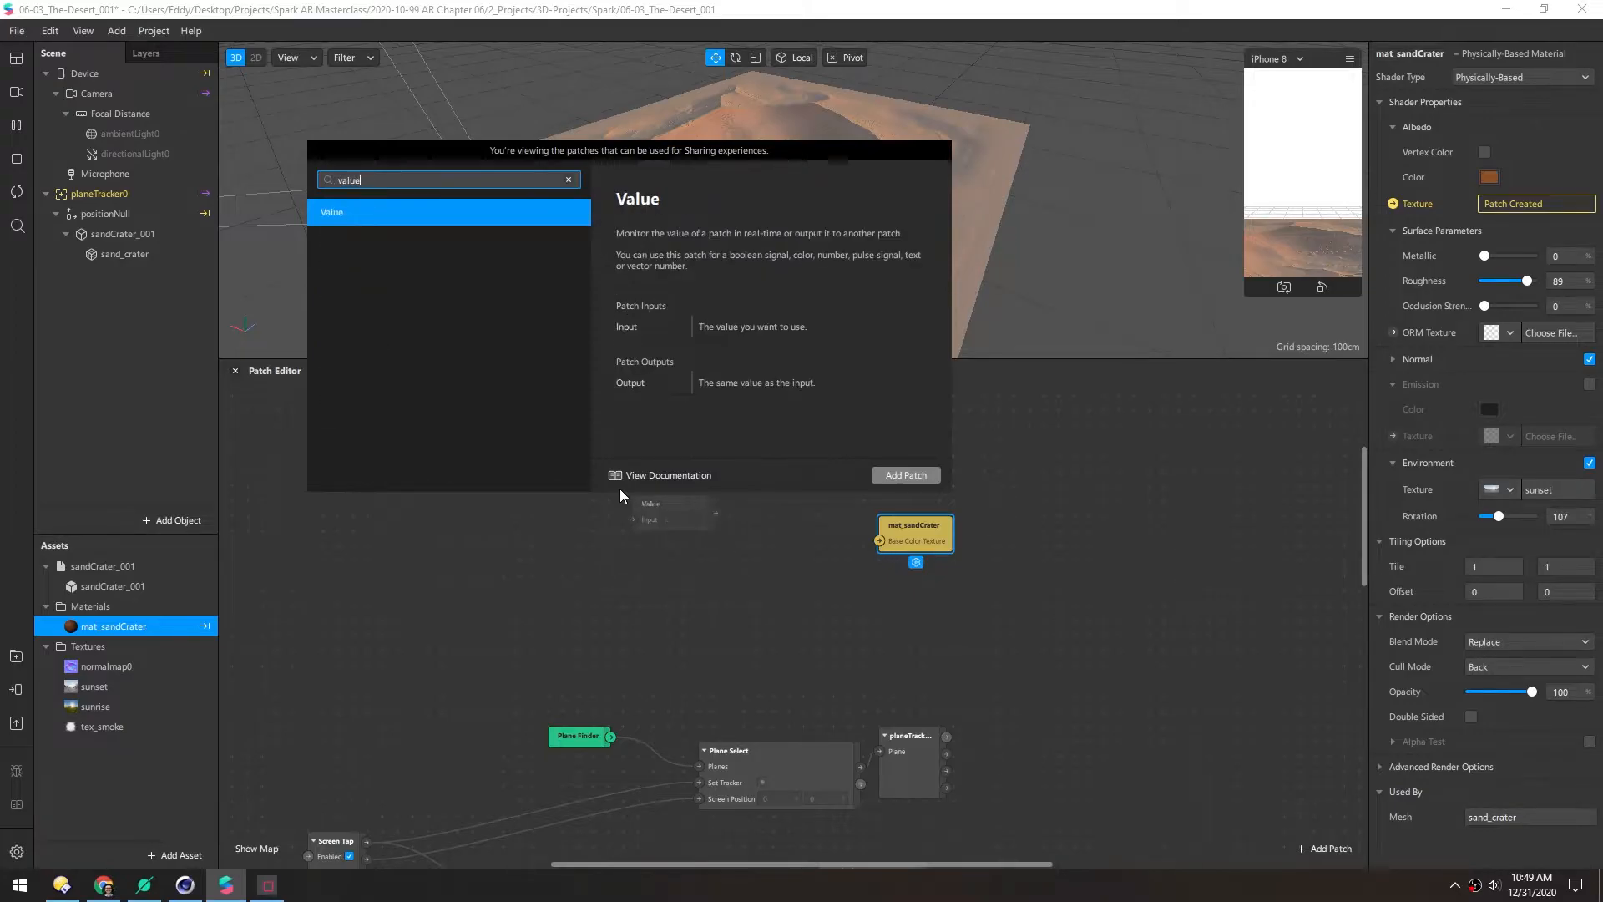
key("Return")
left_click(650, 501)
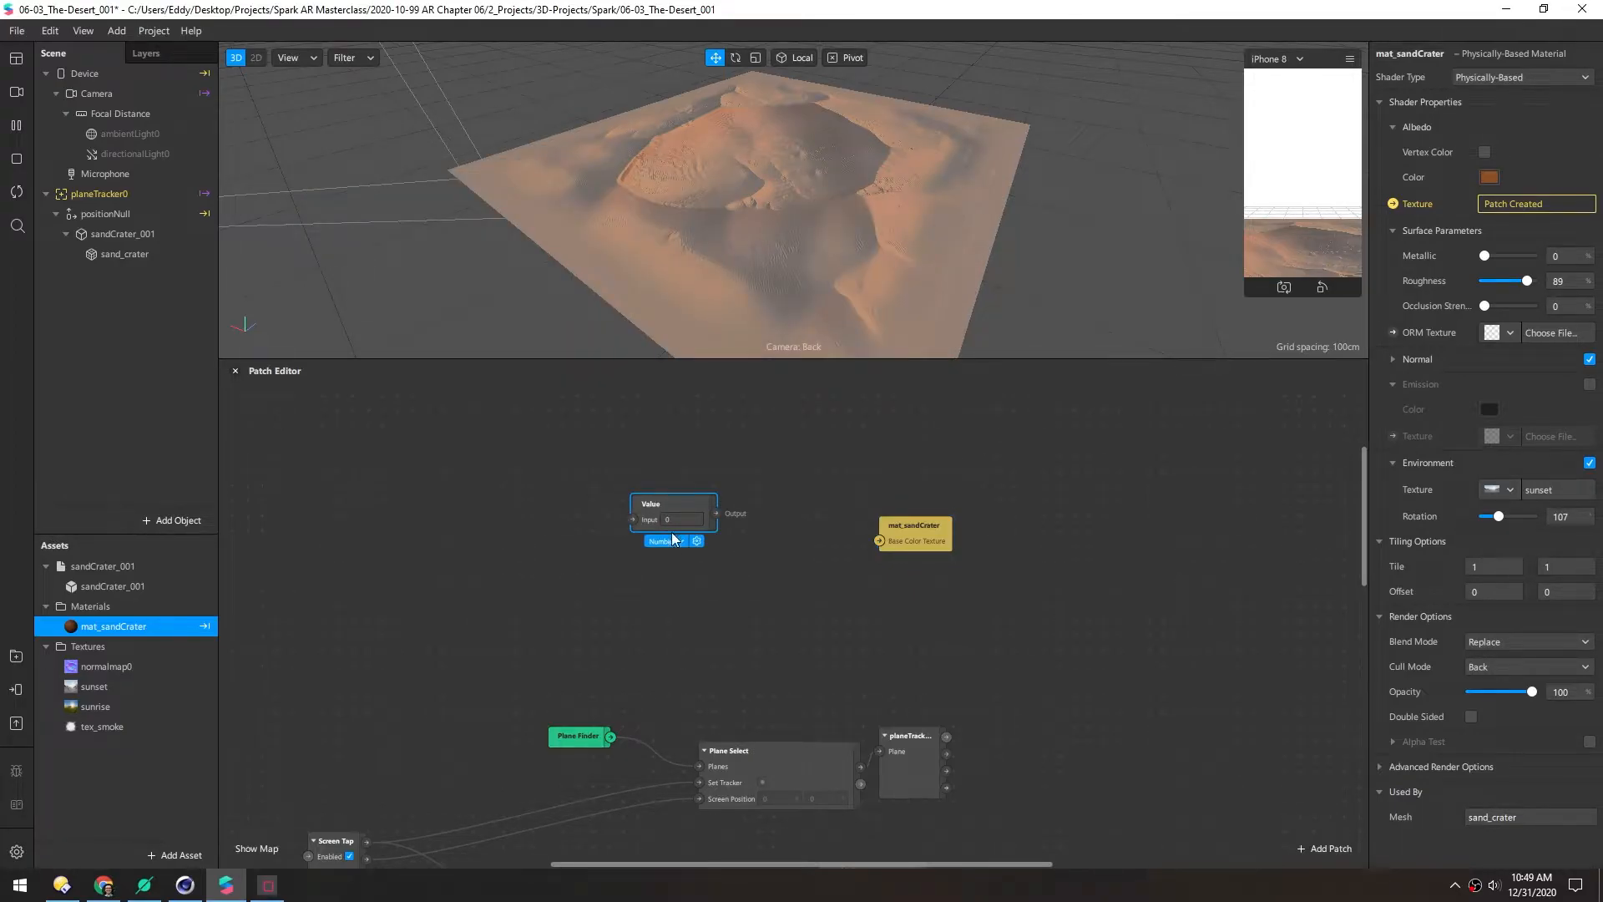
left_click(671, 539)
left_click(685, 587)
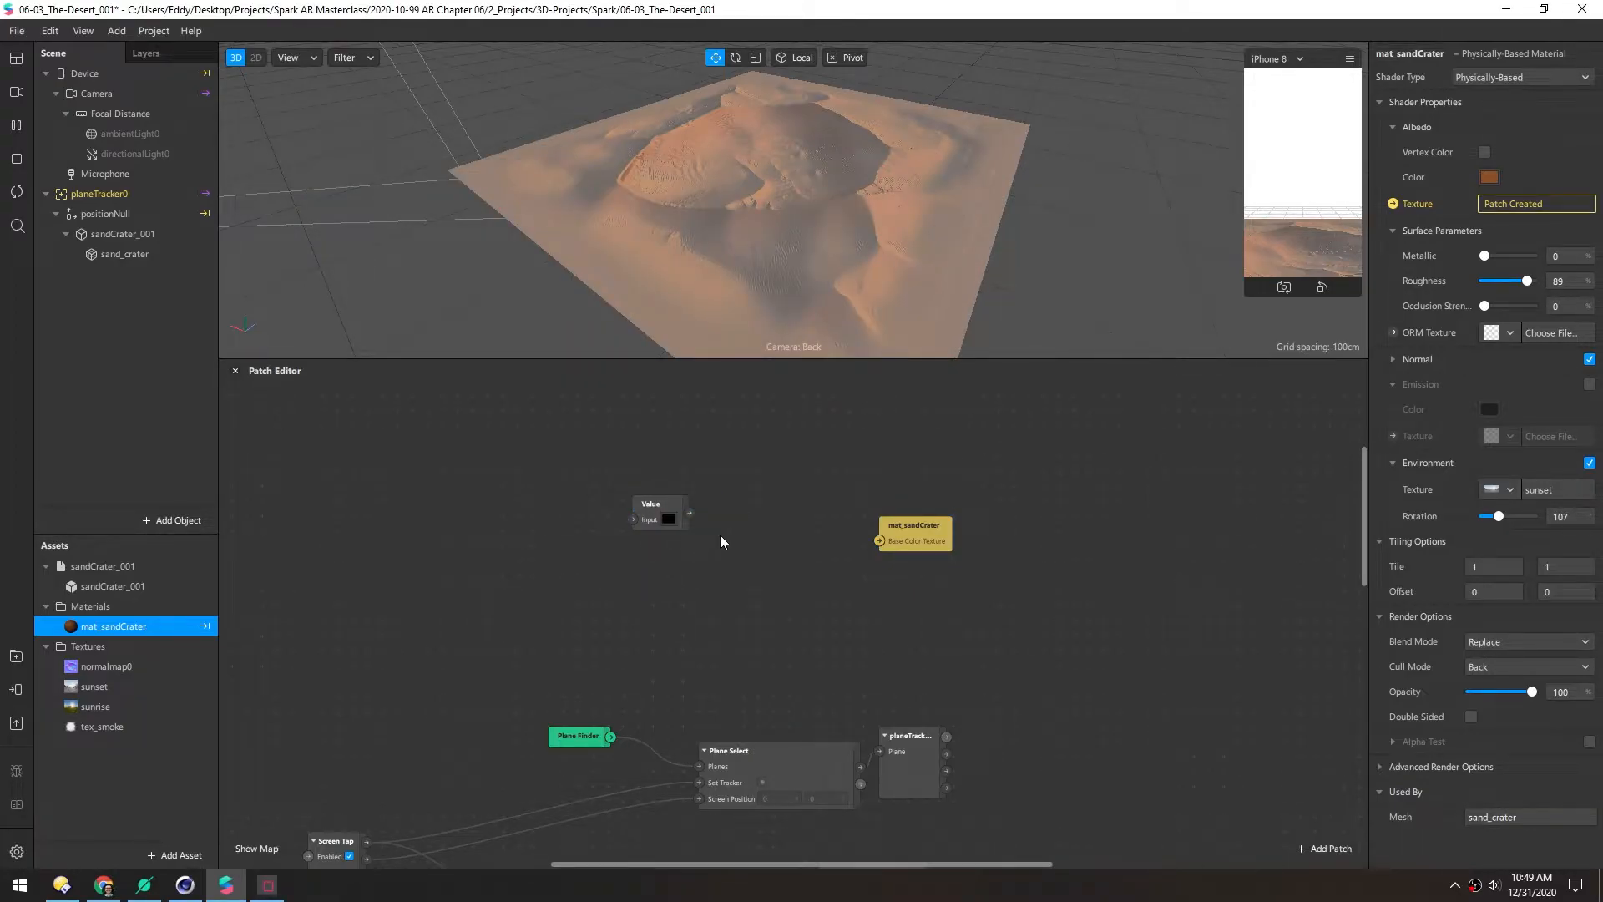
left_click_drag(142, 727, 643, 593)
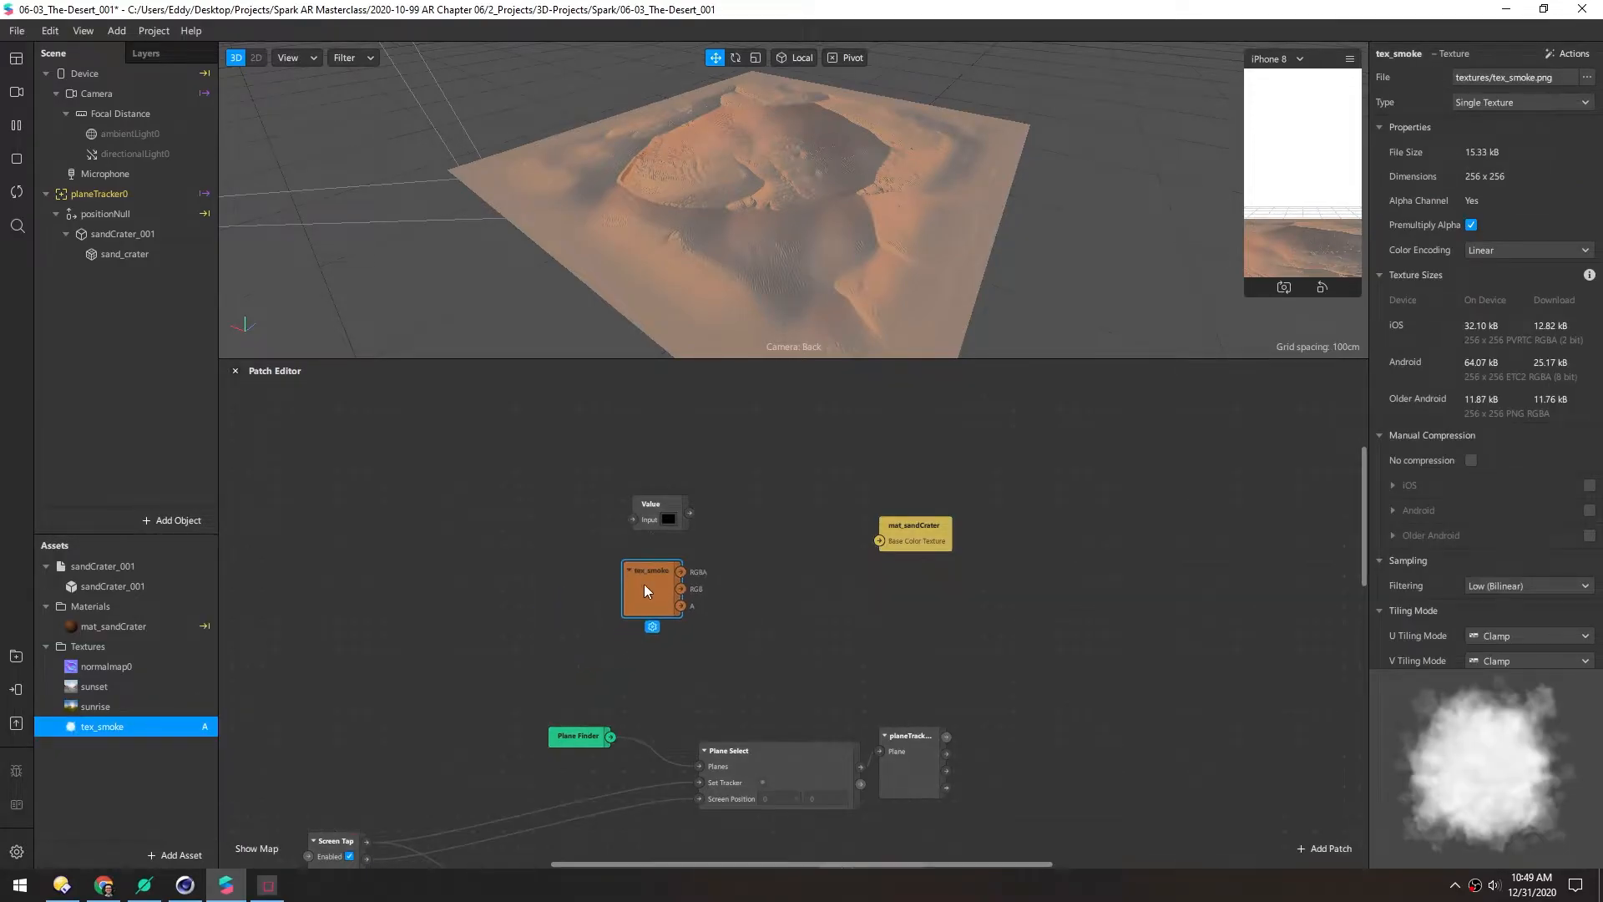
left_click_drag(650, 503, 739, 544)
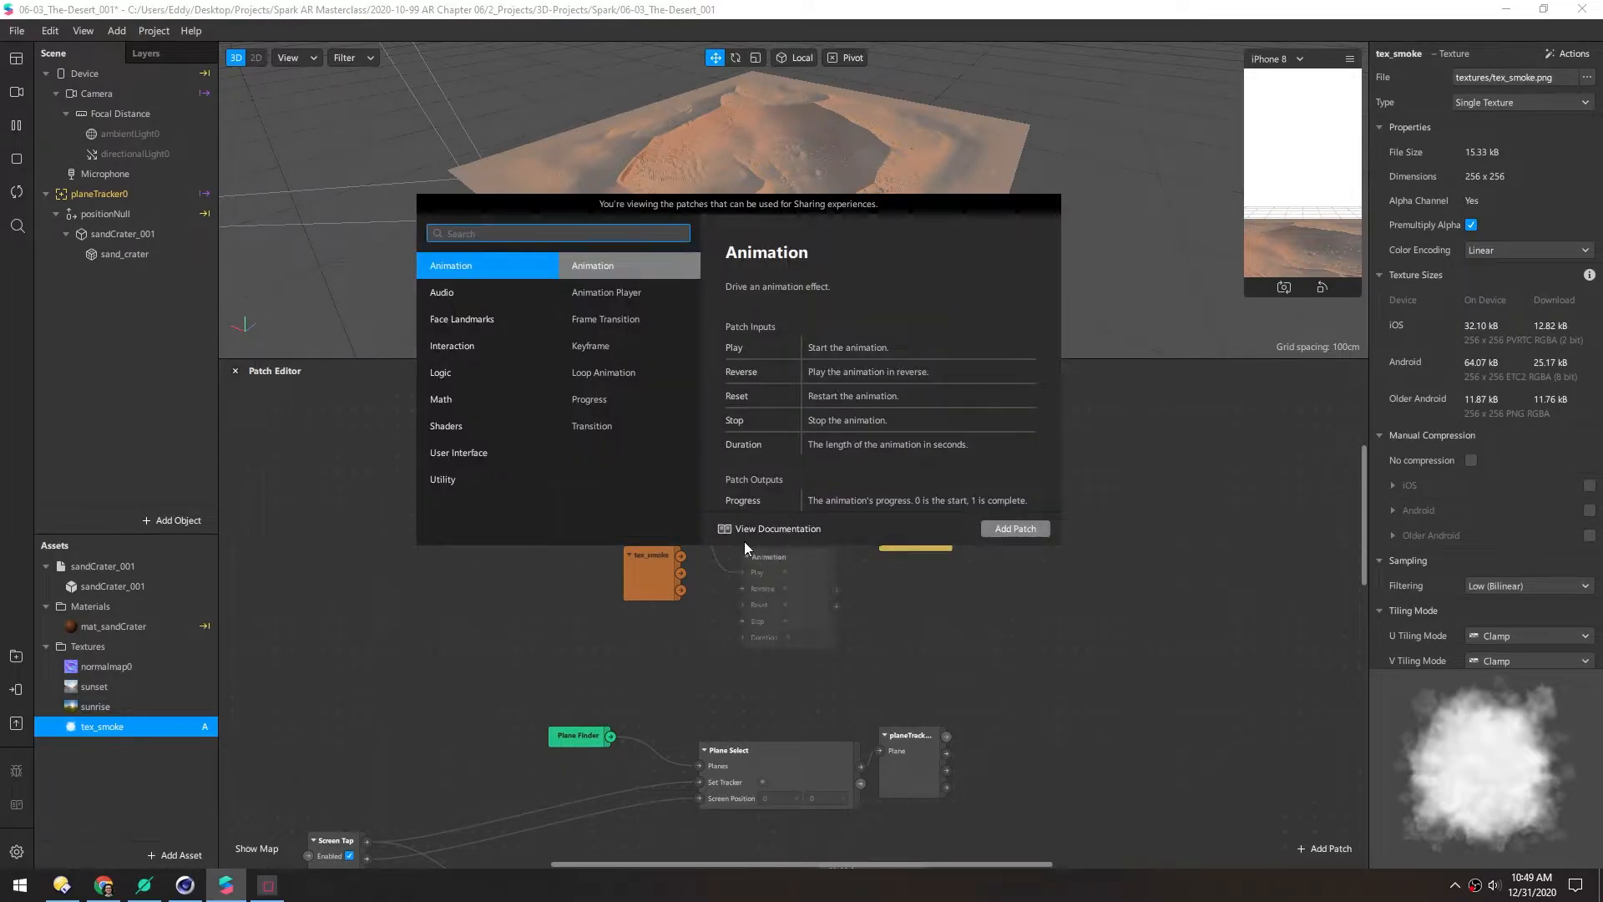
Add a Pack patch and set the Value patch's colour to brown #a15929
type("pack")
key("Return")
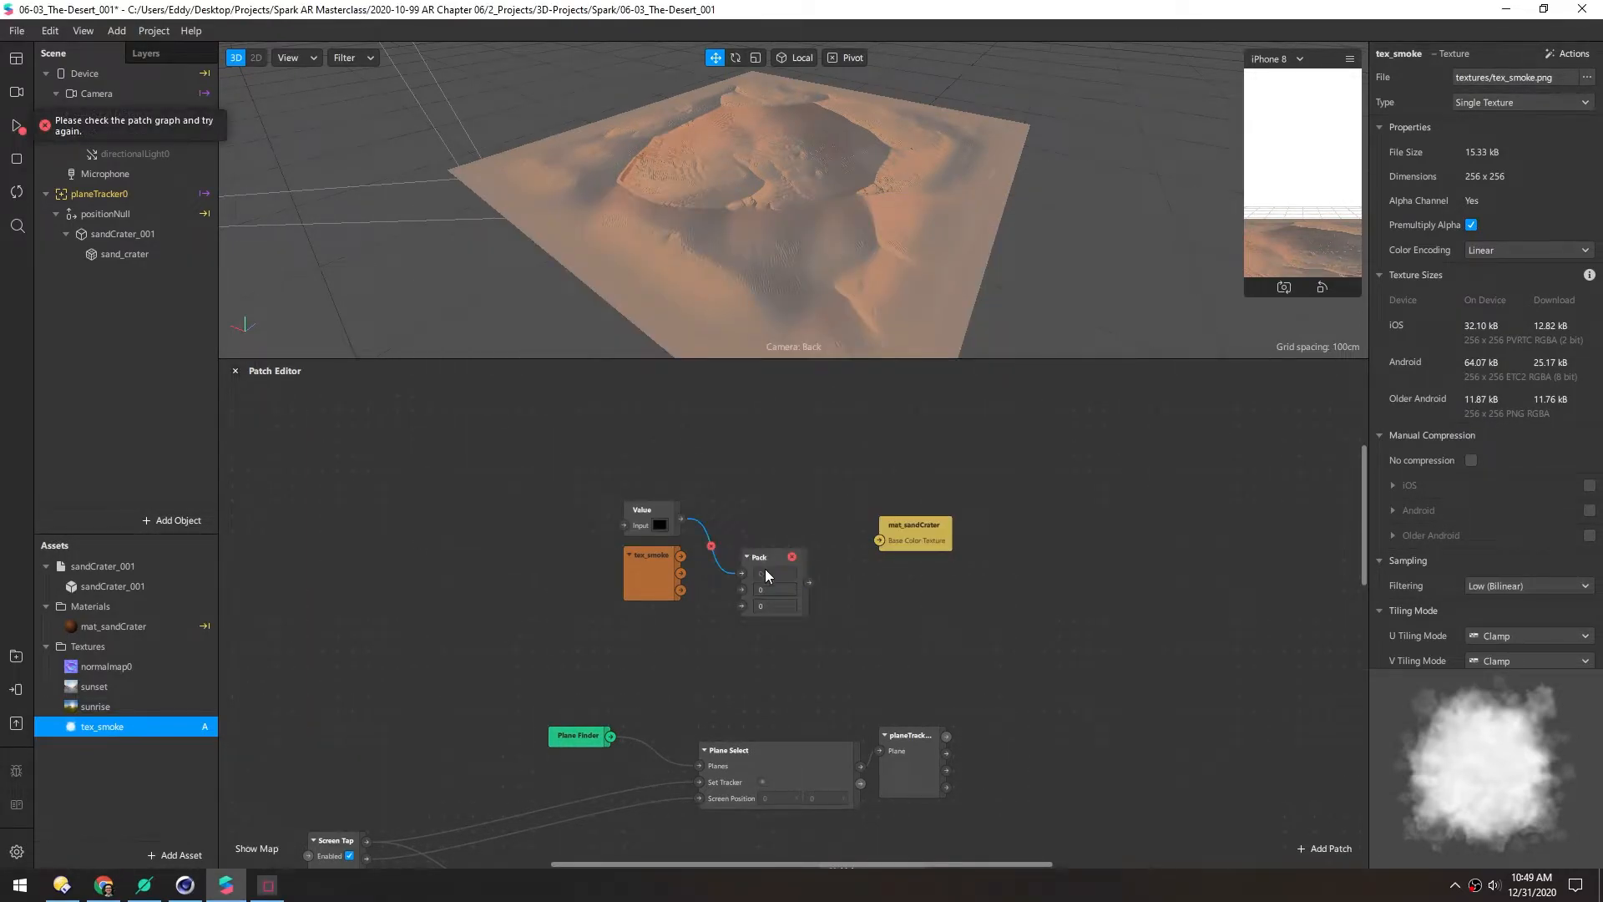
left_click(664, 525)
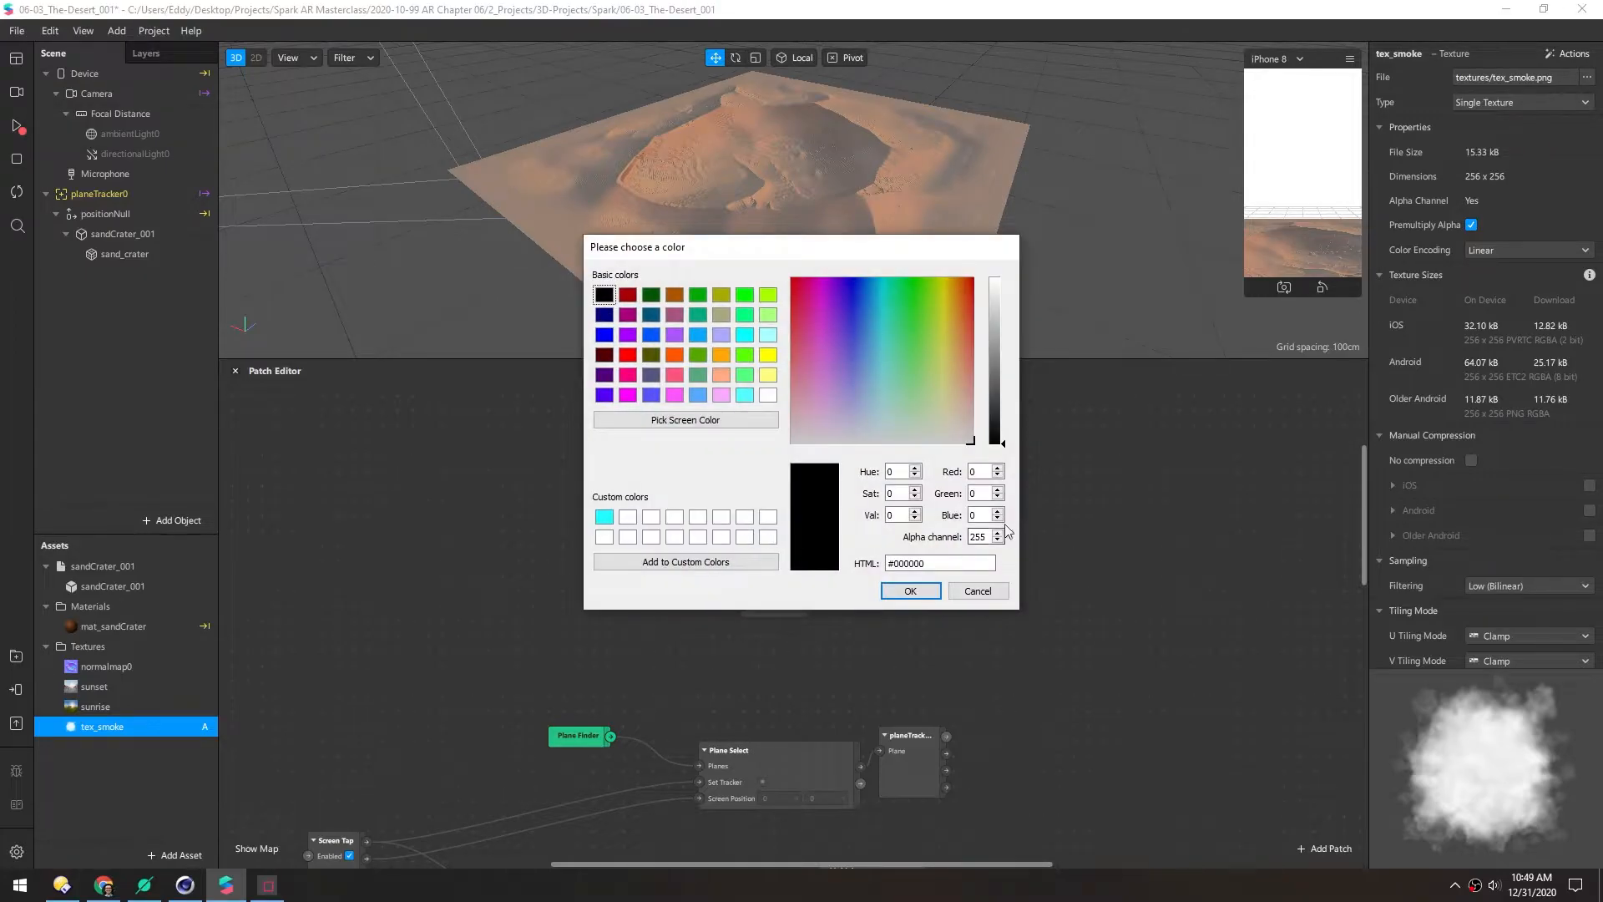
left_click(962, 320)
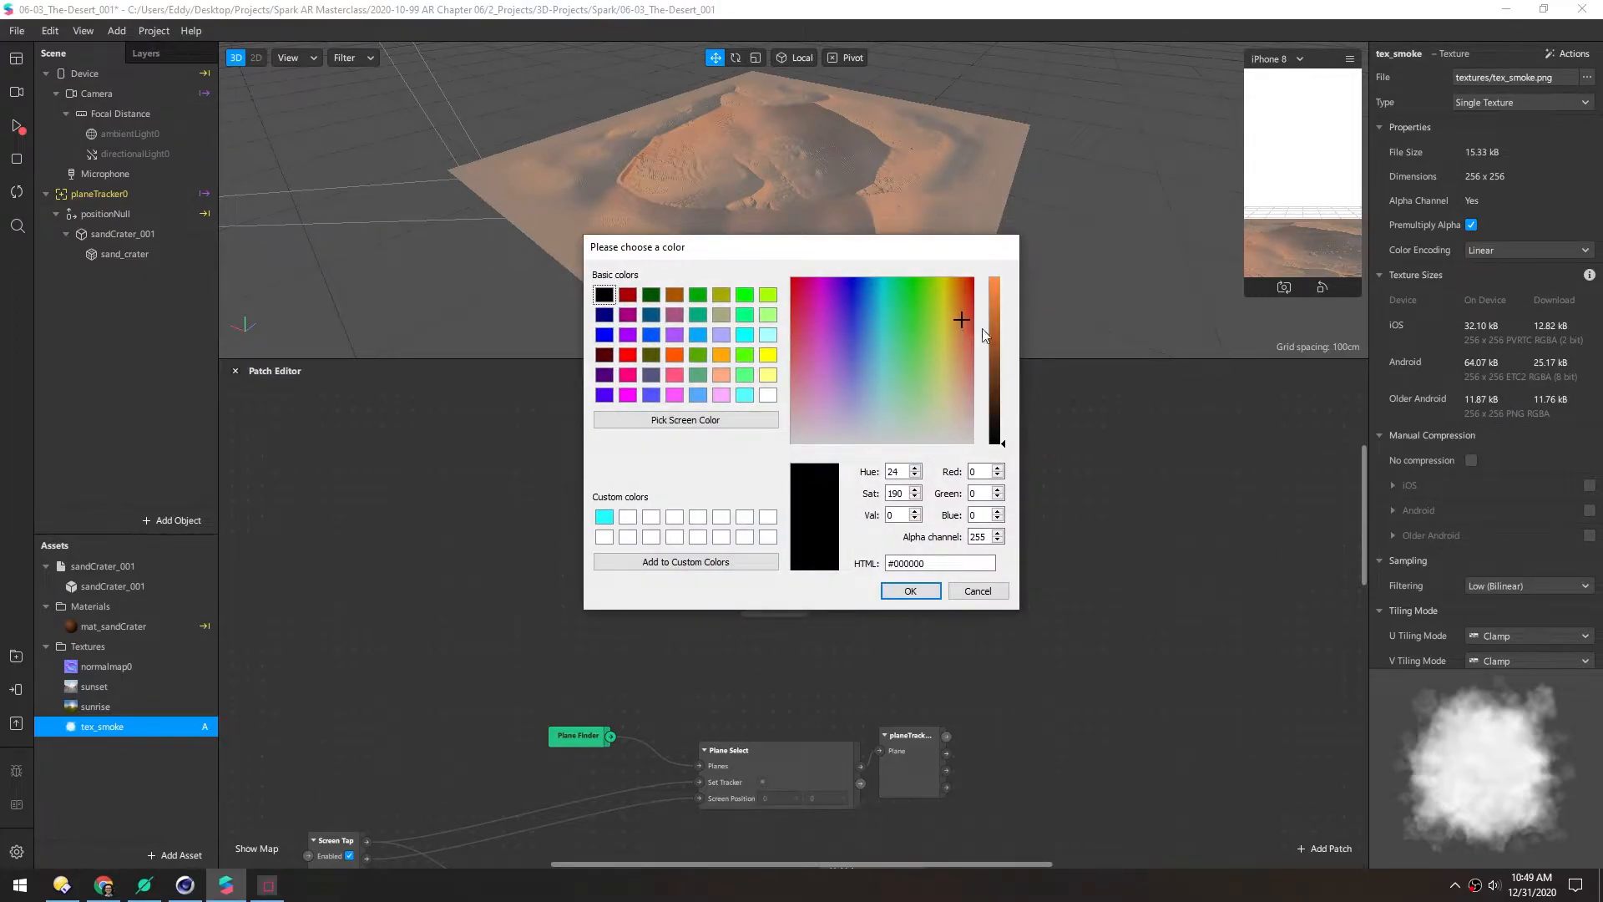
left_click(1000, 341)
left_click(887, 593)
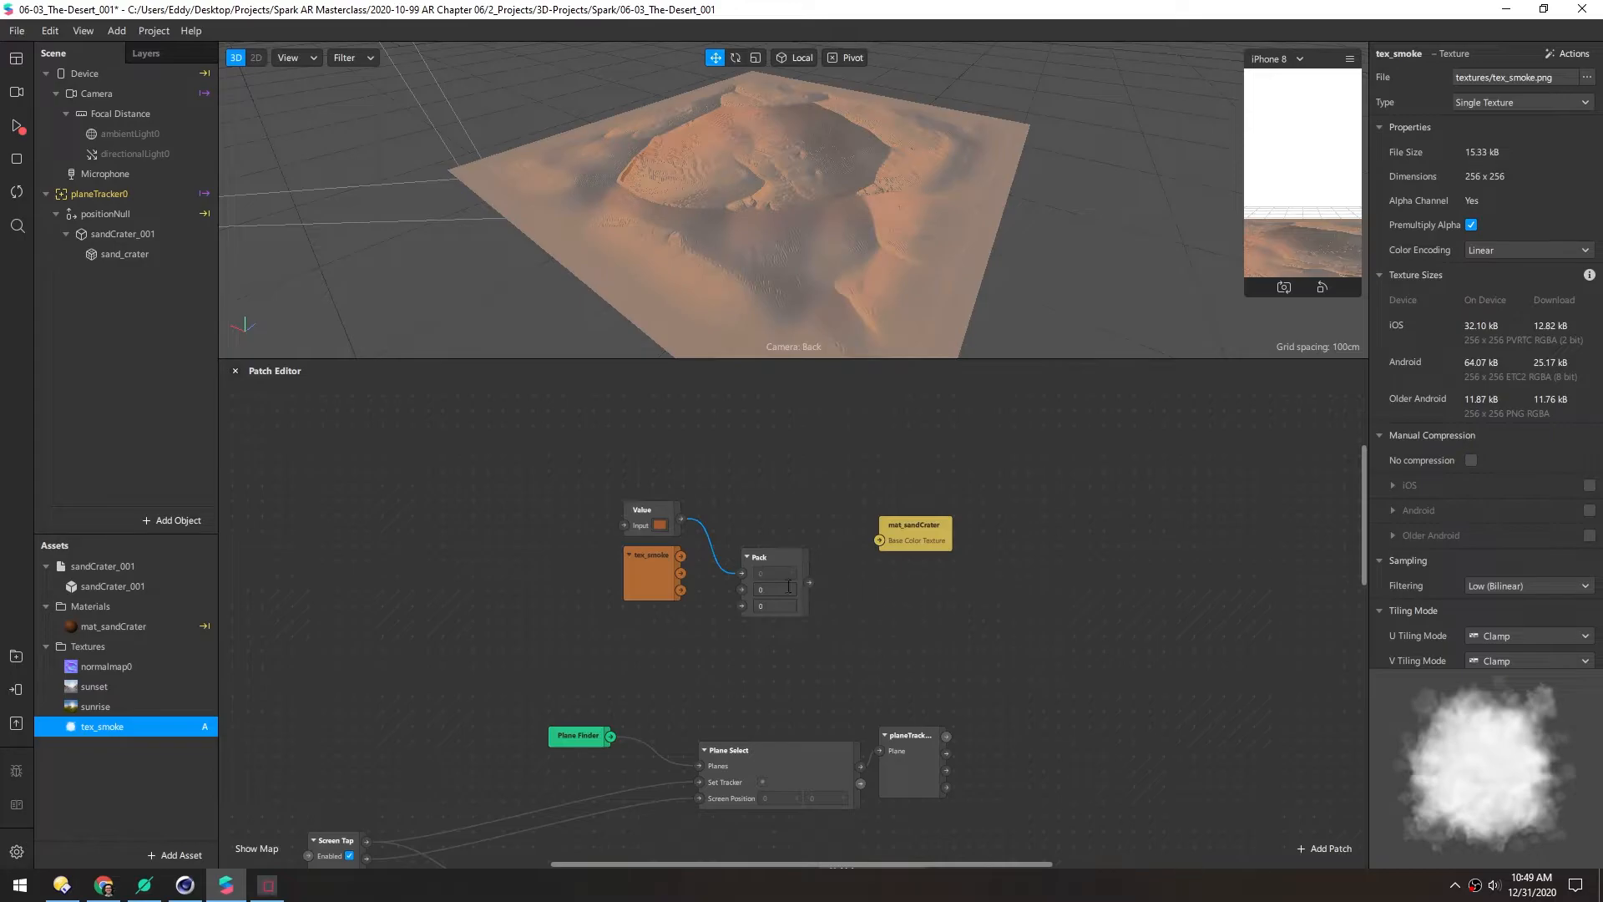
Set the Pack patch to Vector 2 and rearrange the tex_smoke and Value patches
left_click(772, 564)
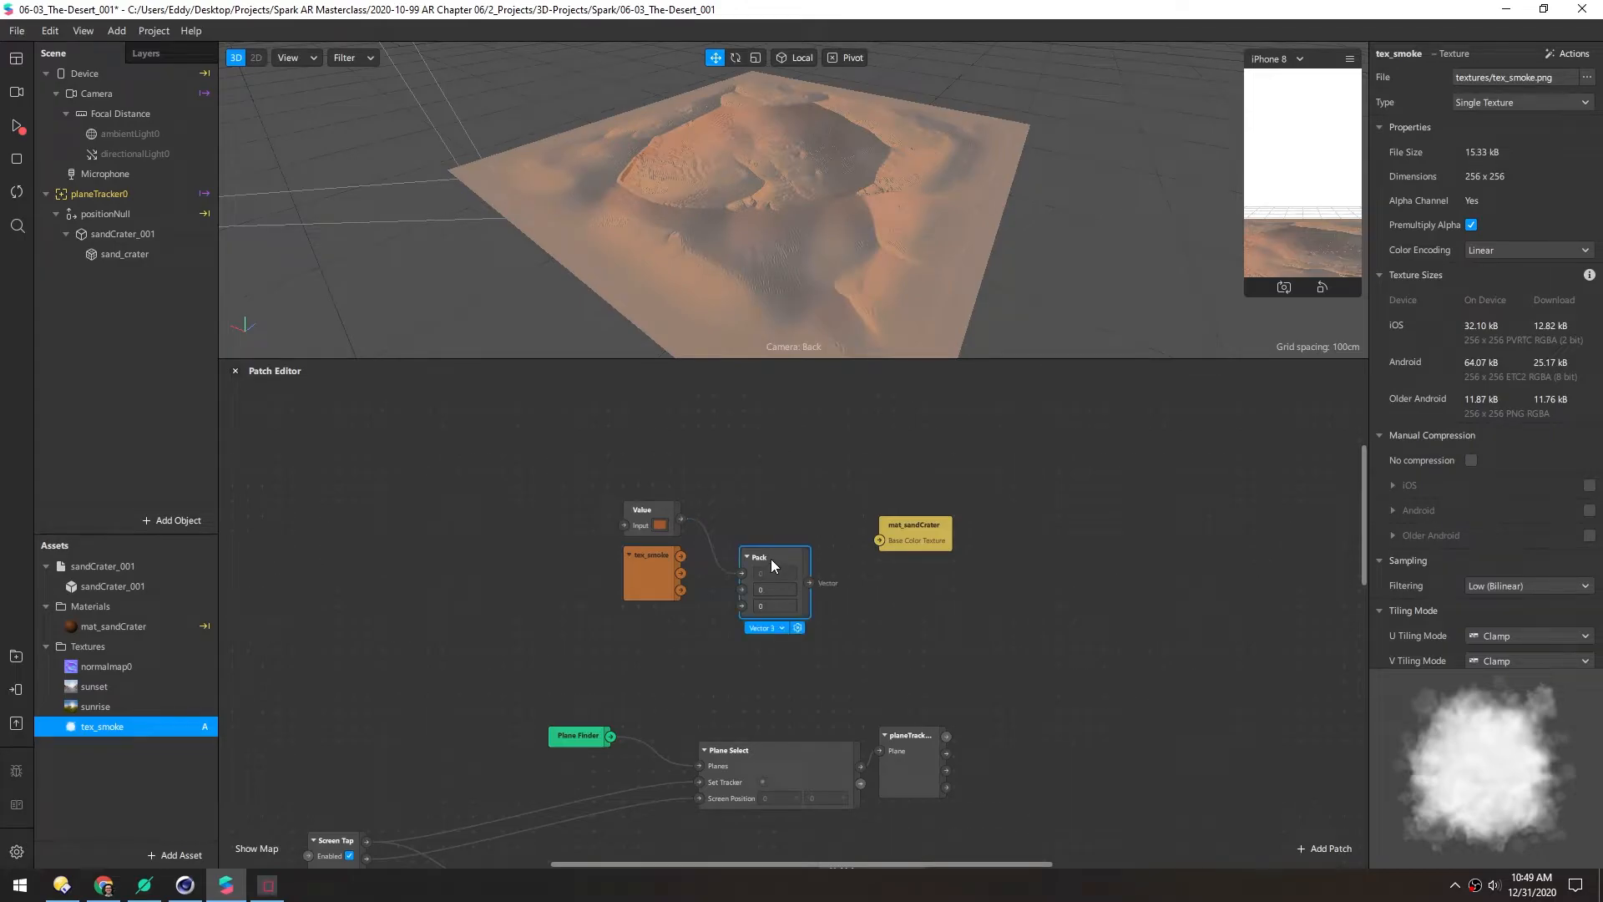
left_click(774, 629)
left_click(780, 646)
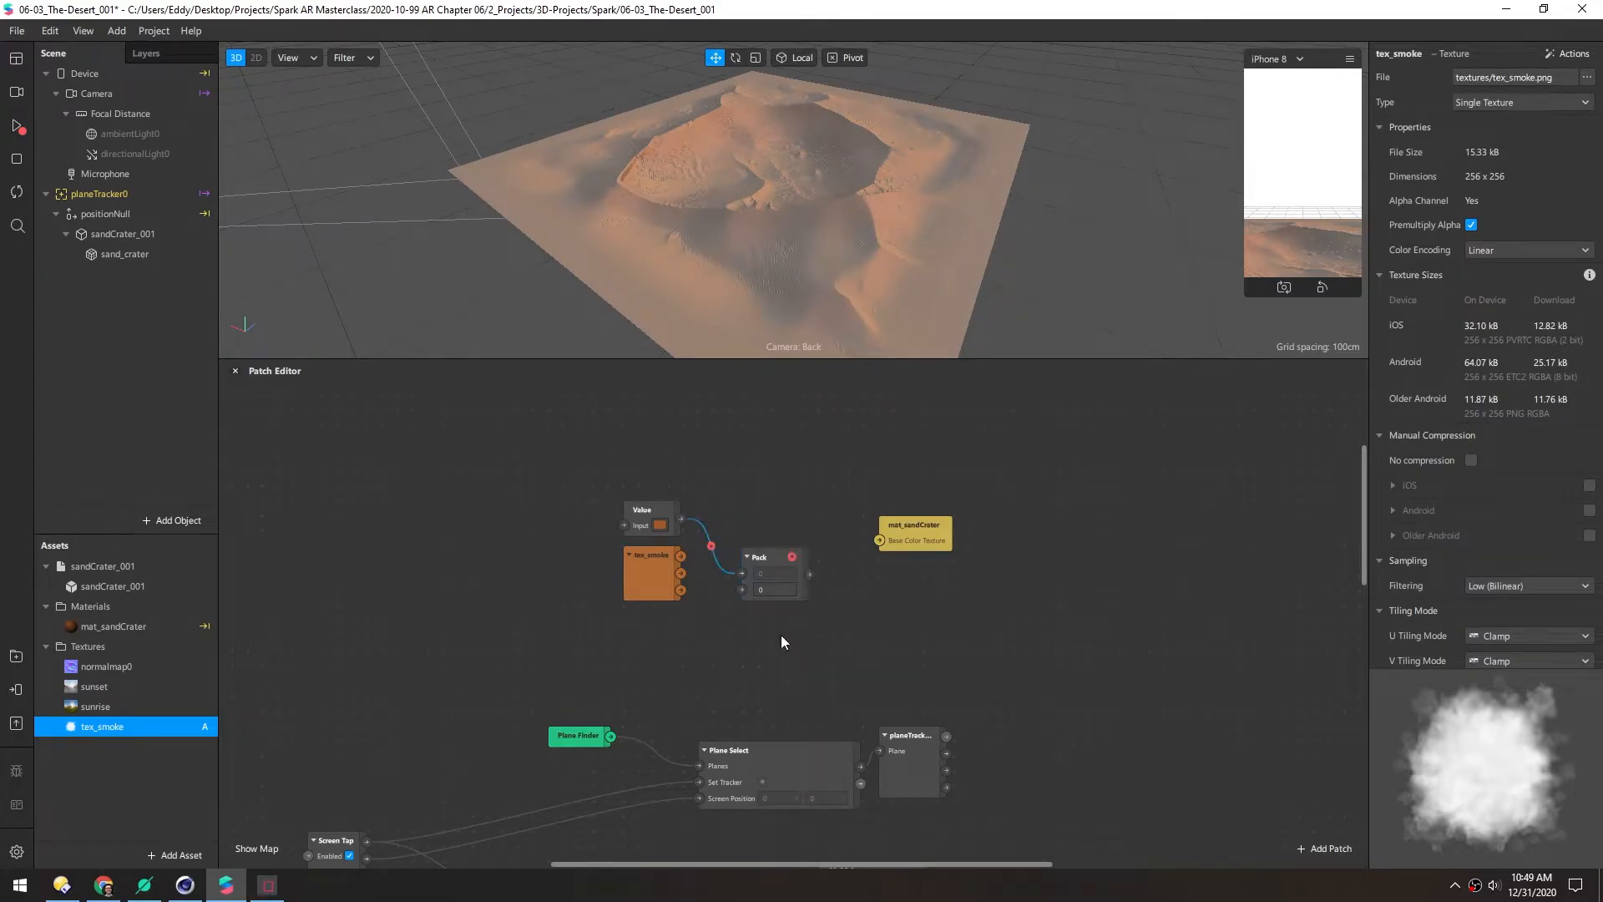
left_click_drag(765, 559, 770, 507)
left_click_drag(681, 590, 745, 543)
key("ctrl+z")
left_click_drag(640, 597, 640, 643)
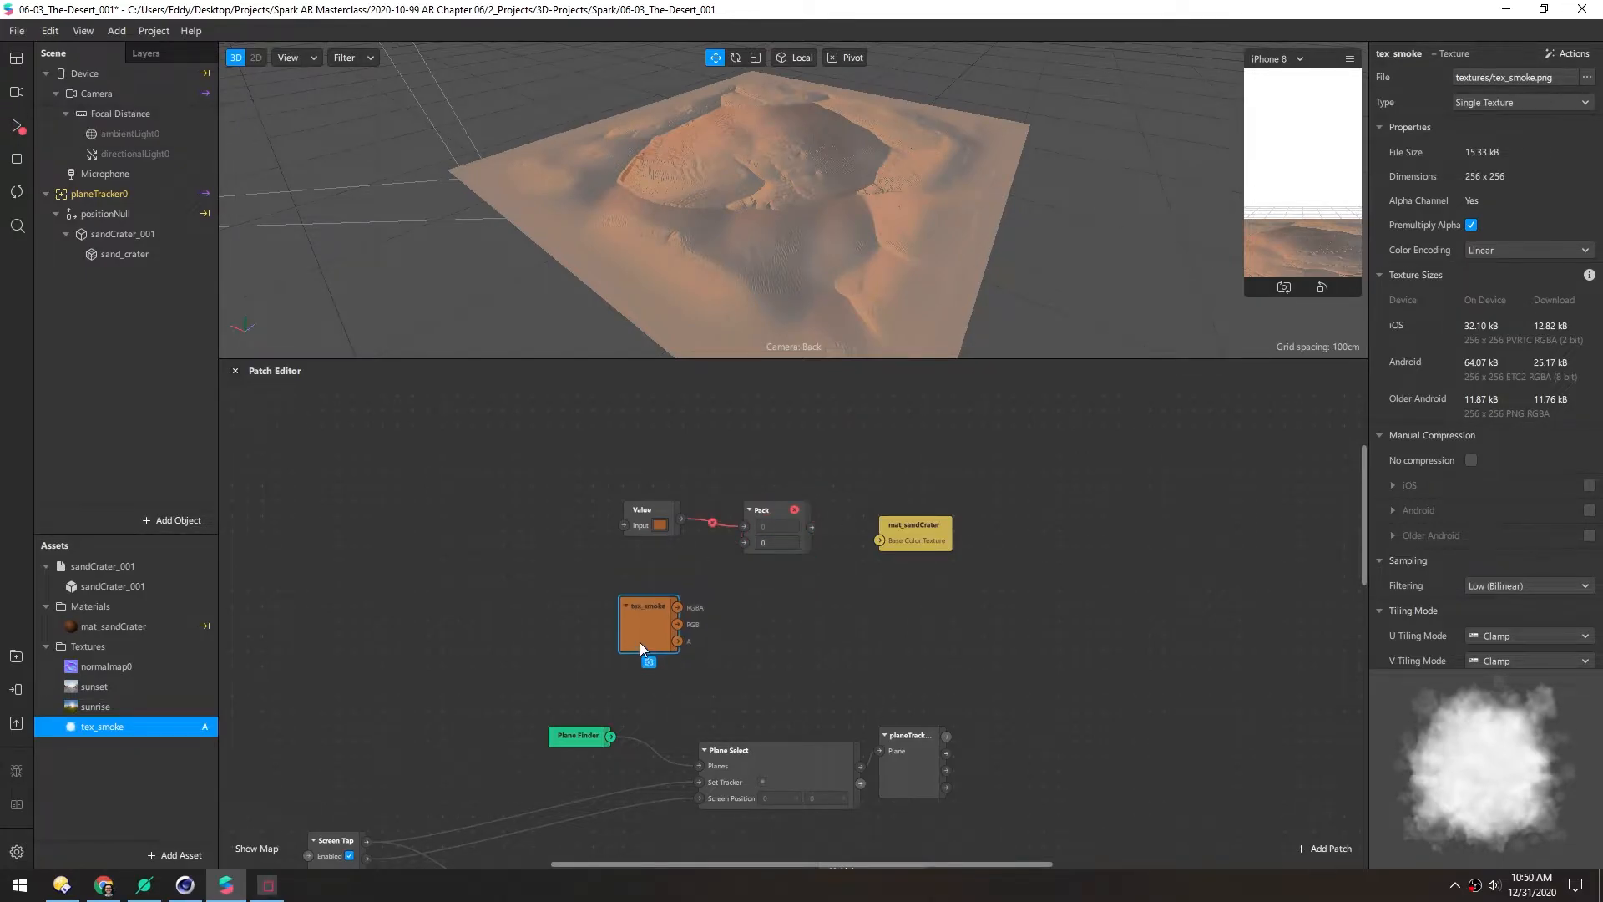
mouse_move(632, 503)
left_mouse_down()
mouse_move(528, 478)
mouse_move(625, 514)
left_mouse_up()
Insert an rgb Swizzle between the Value patch and Pack's first input
type("swiz")
key("Return")
left_click(668, 564)
type("x")
key("Return")
left_click_drag(738, 527, 663, 481)
left_click_drag(641, 615, 744, 544)
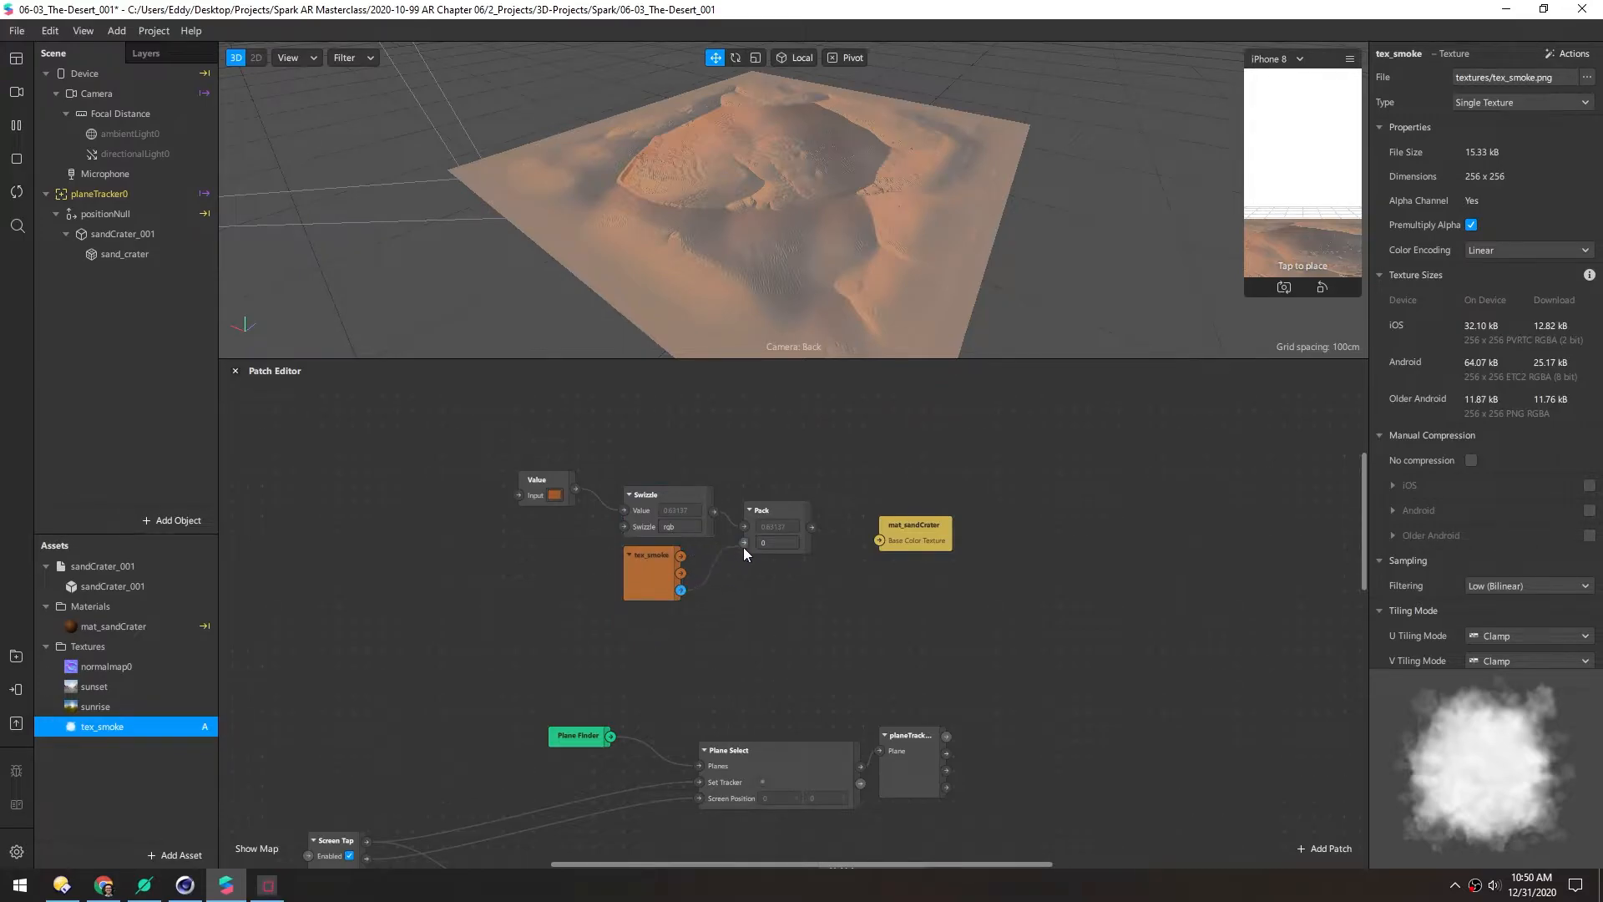
left_click_drag(538, 478, 553, 493)
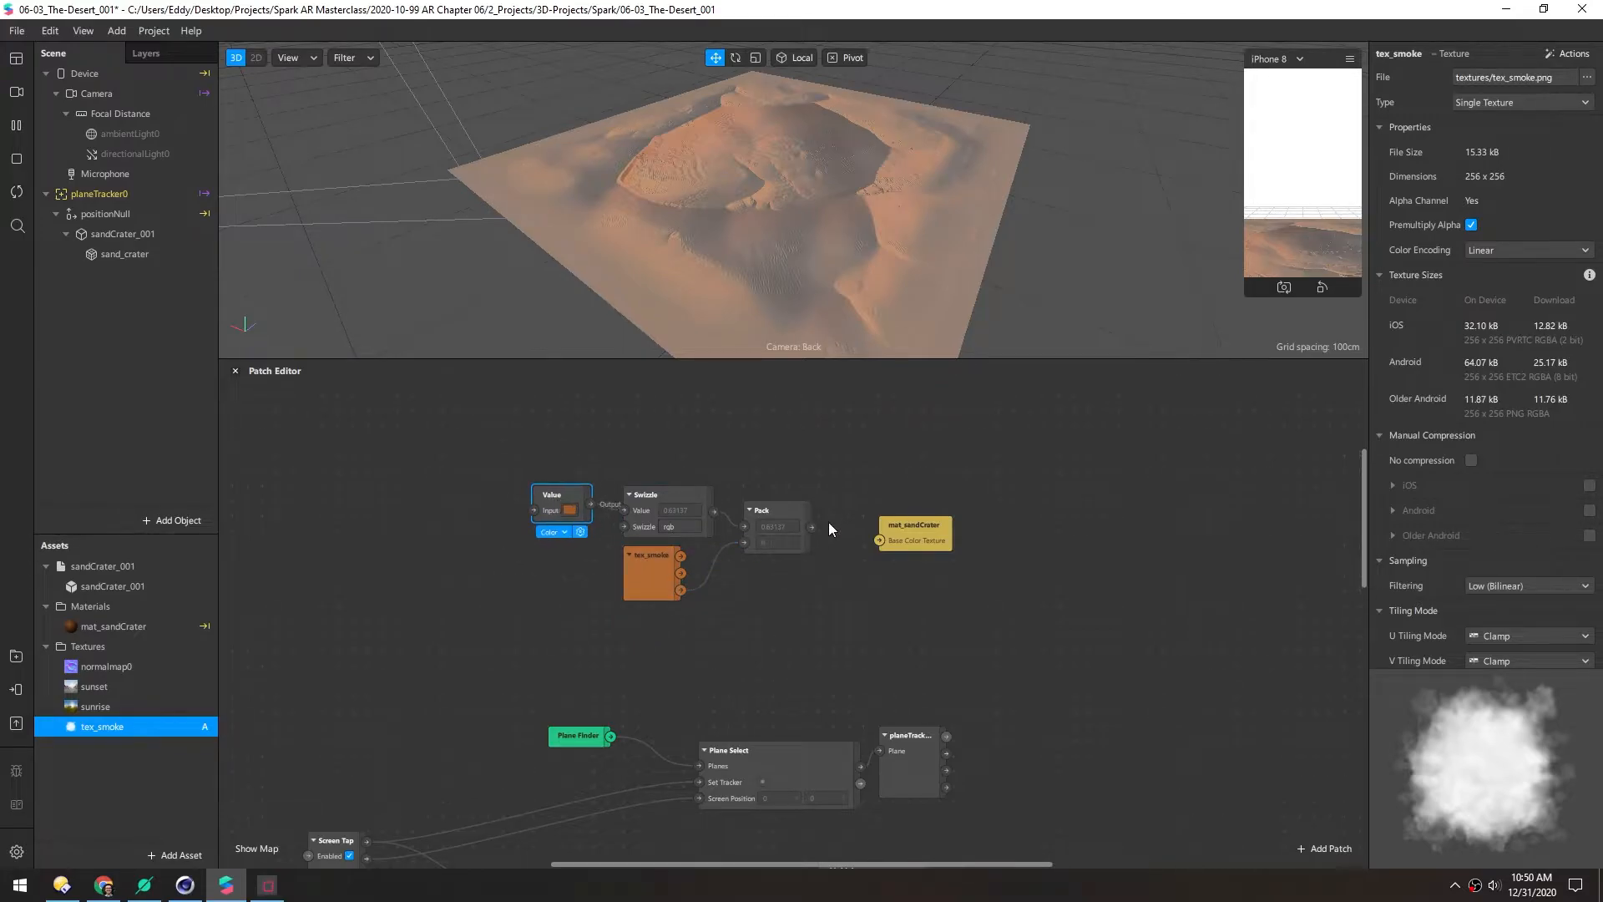
Connect Pack's output to mat_sandCrater's Base Color Texture input
left_click_drag(810, 527, 859, 510)
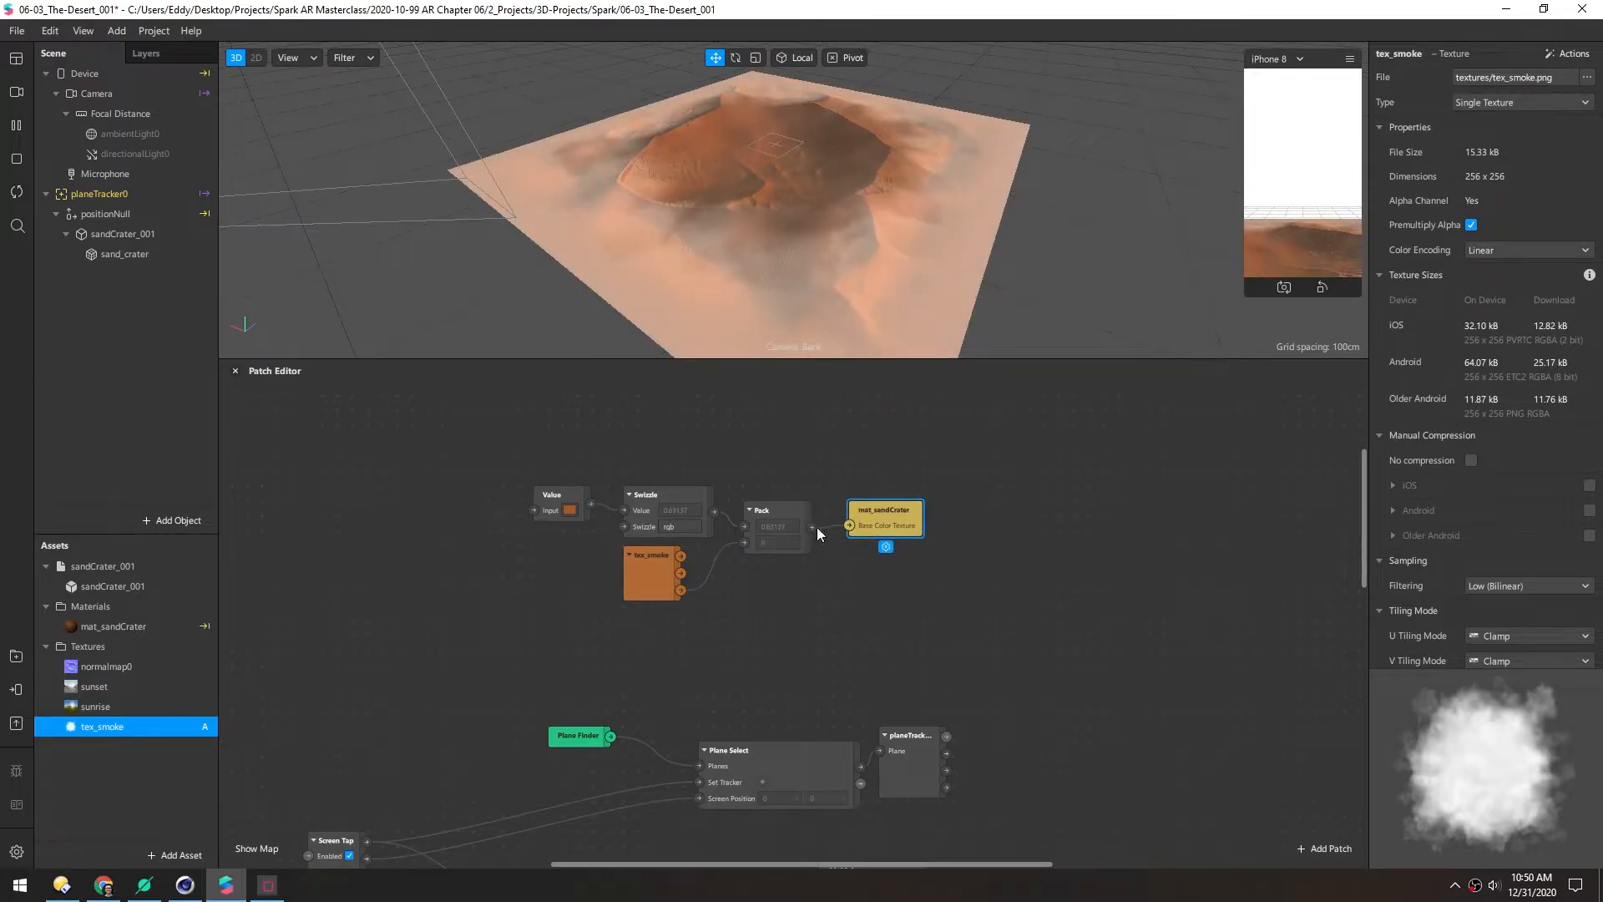
left_click_drag(613, 363, 612, 429)
middle_click_drag(792, 215, 731, 209)
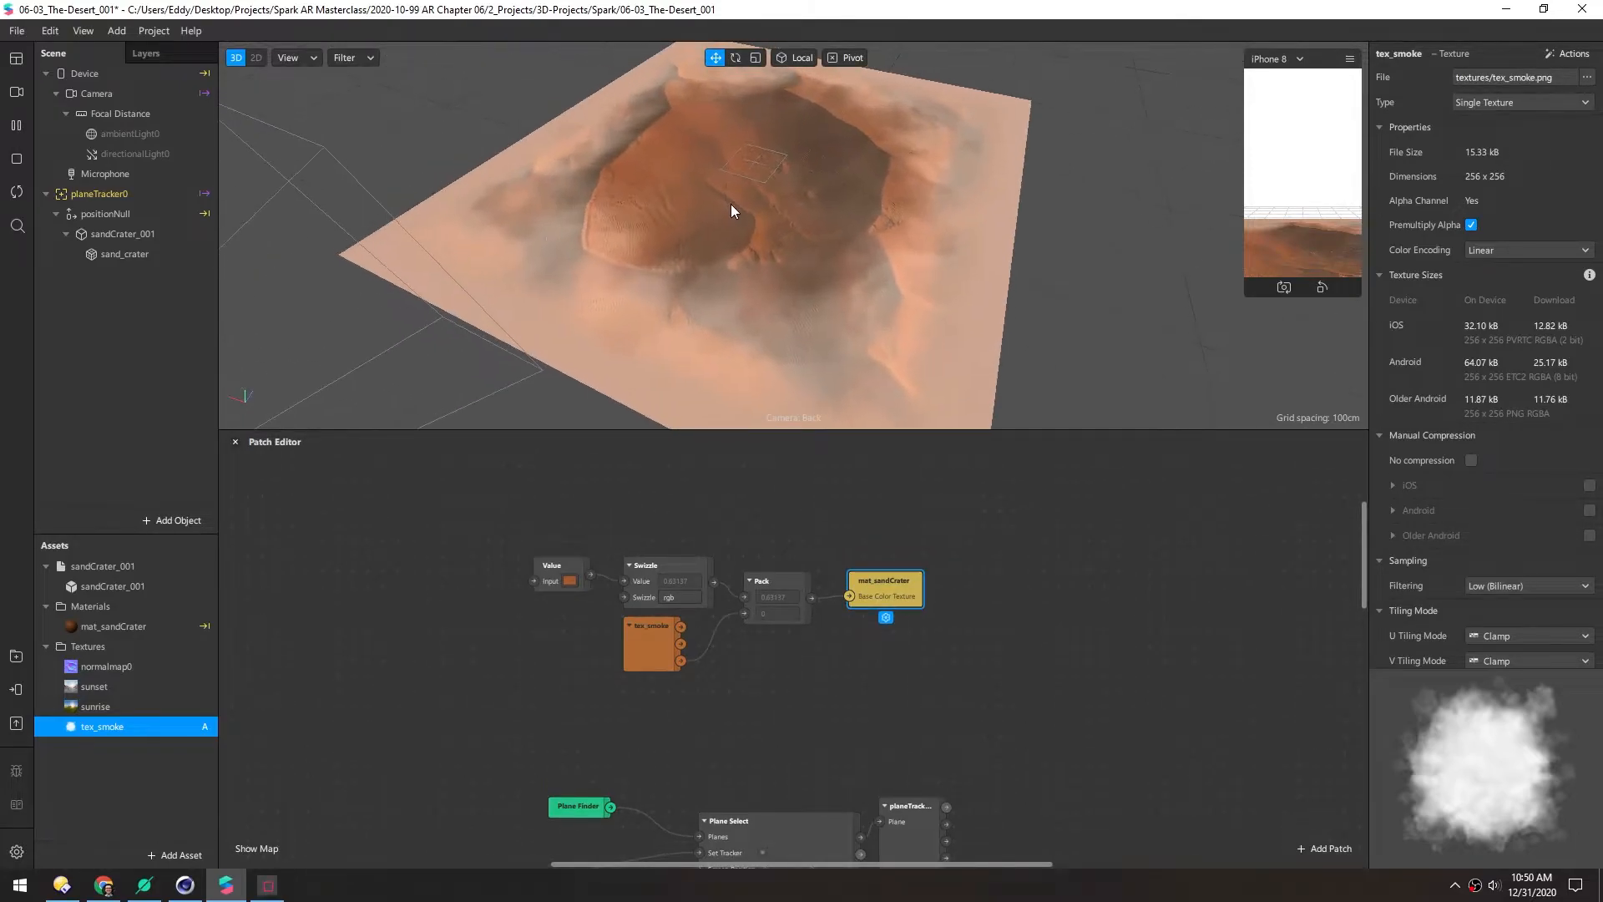
Set mat_sandCrater's Blend Mode to Alpha
left_click(73, 626)
left_click_drag(1370, 658, 1311, 654)
left_click(1428, 643)
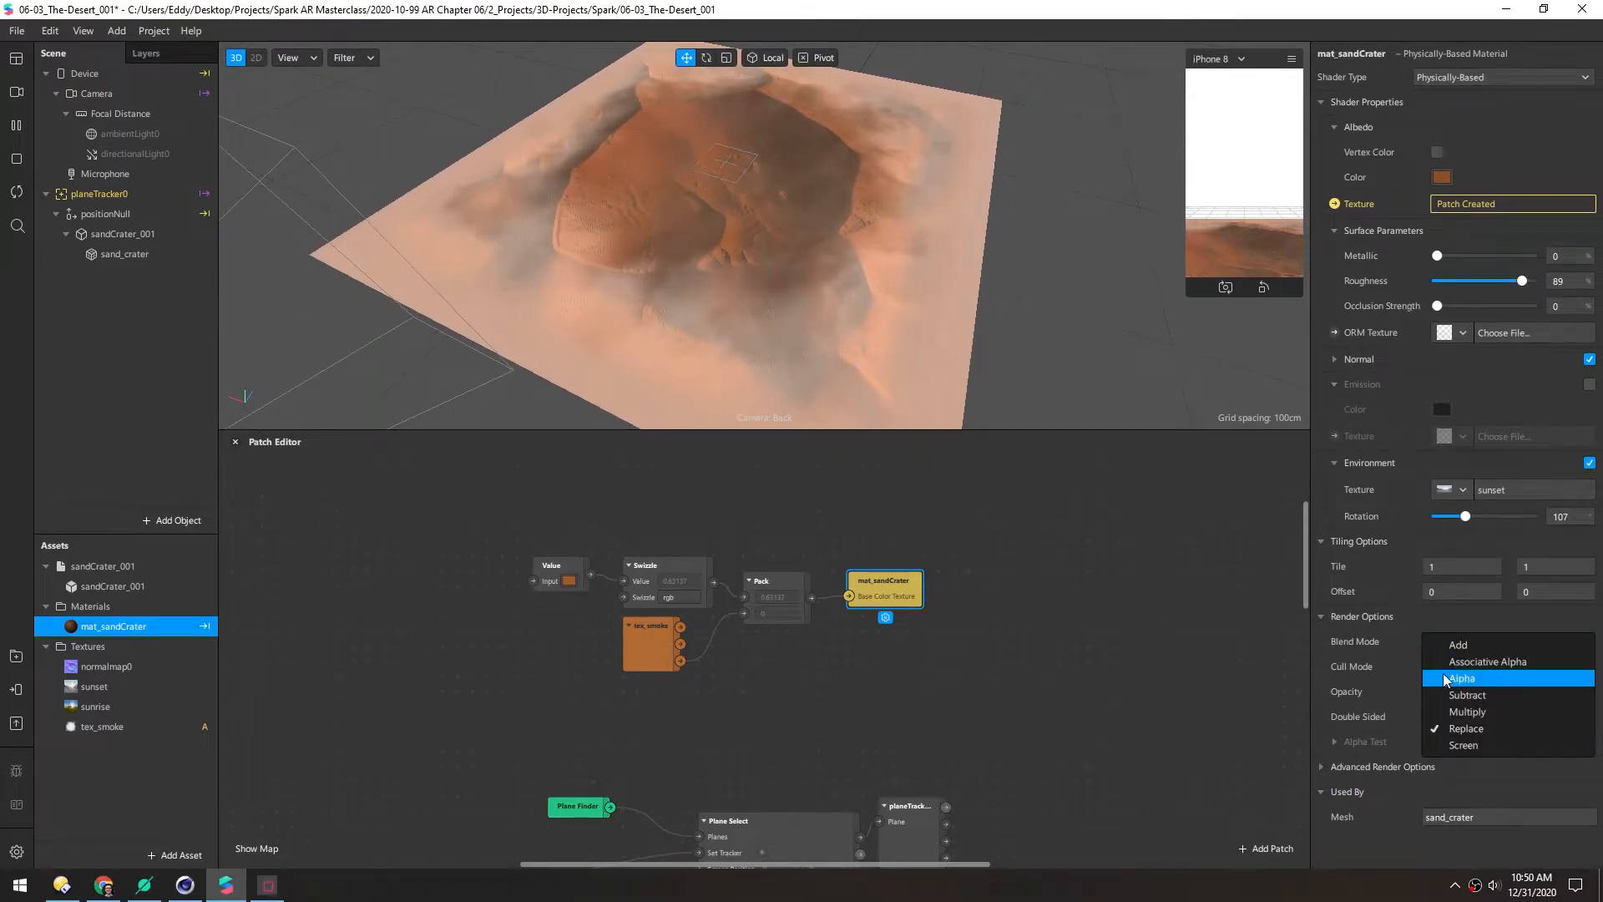
left_click(1445, 678)
mouse_move(695, 247)
middle_mouse_down()
mouse_move(723, 190)
mouse_move(643, 107)
mouse_move(705, 222)
middle_mouse_up()
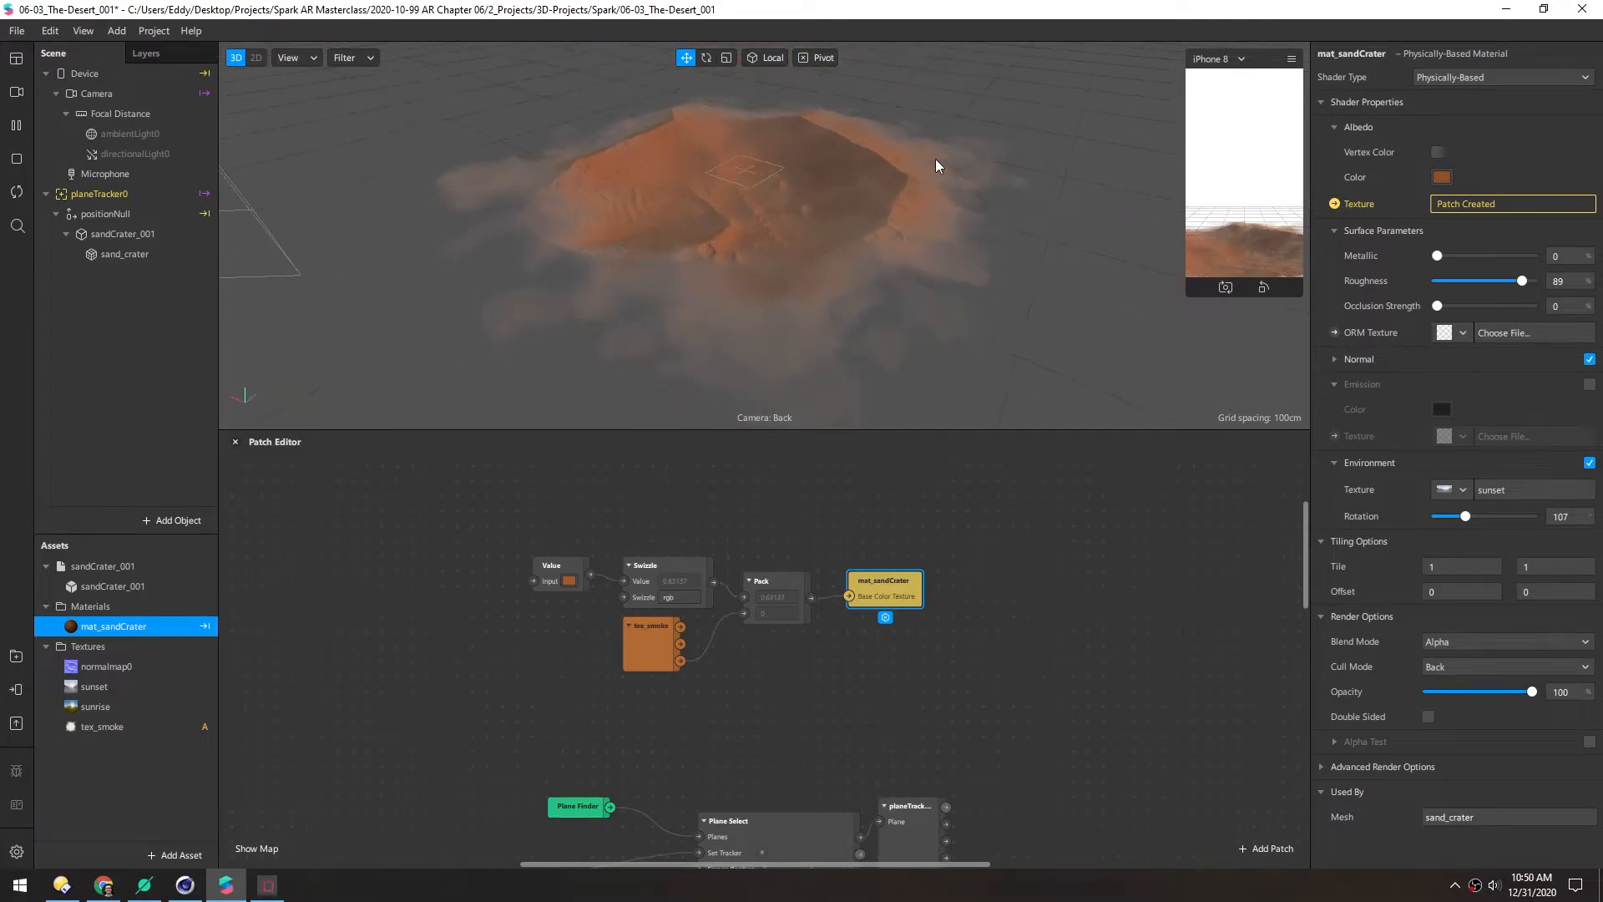
left_click_drag(638, 655, 744, 614)
Add a Multiply patch after tex_smoke and raise its second value to 9
type("mul")
key("Return")
left_click_drag(620, 675, 620, 638)
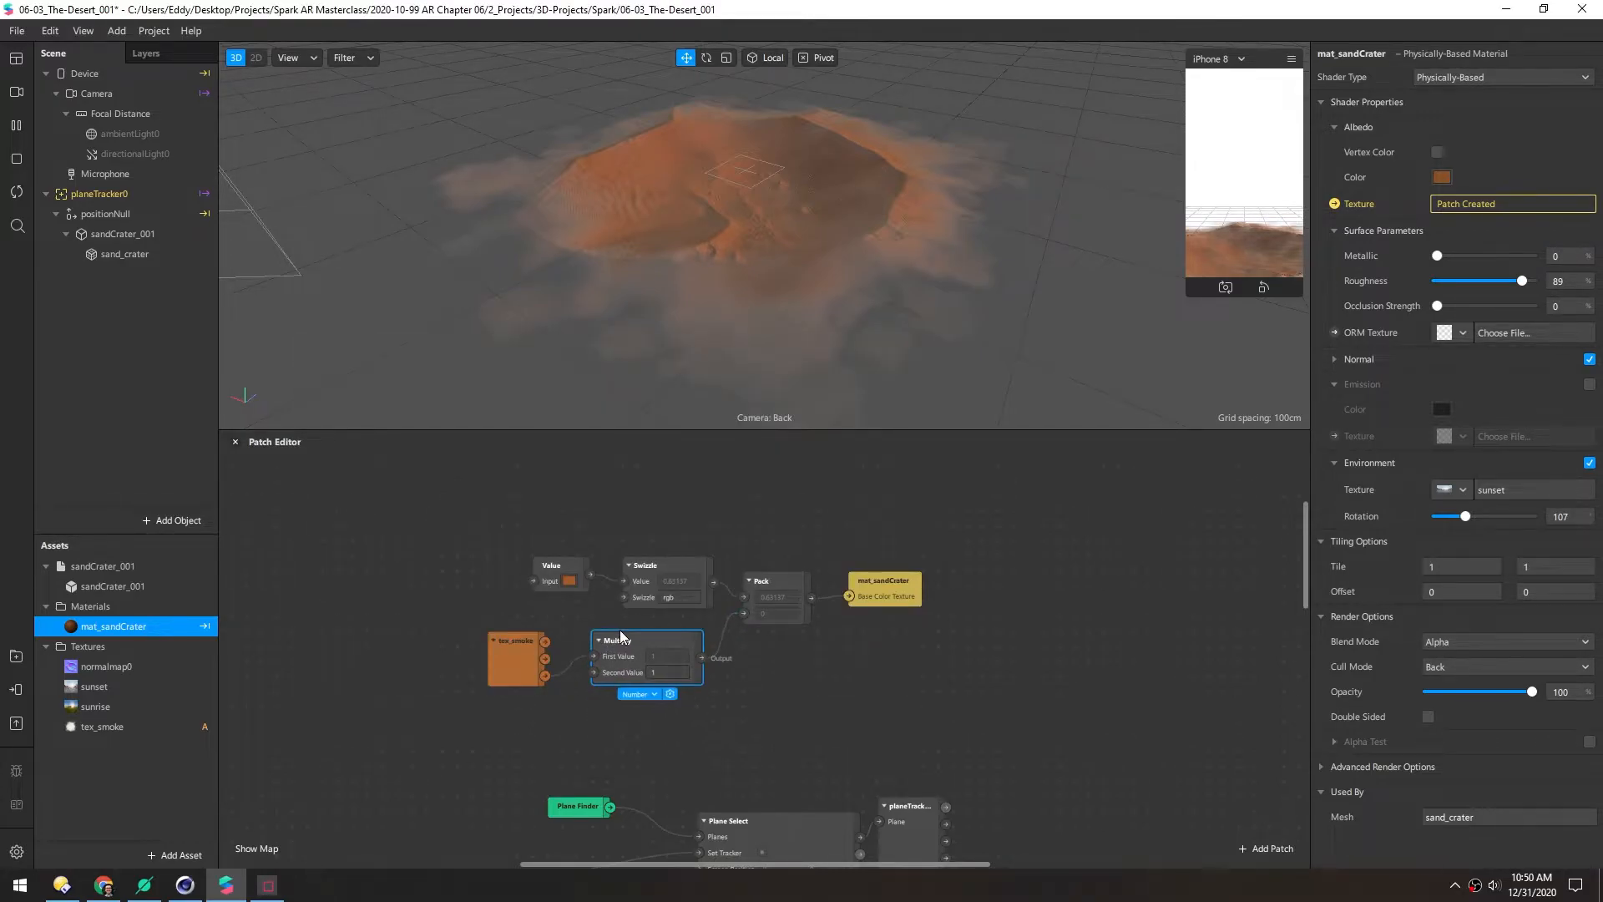
left_click(518, 655)
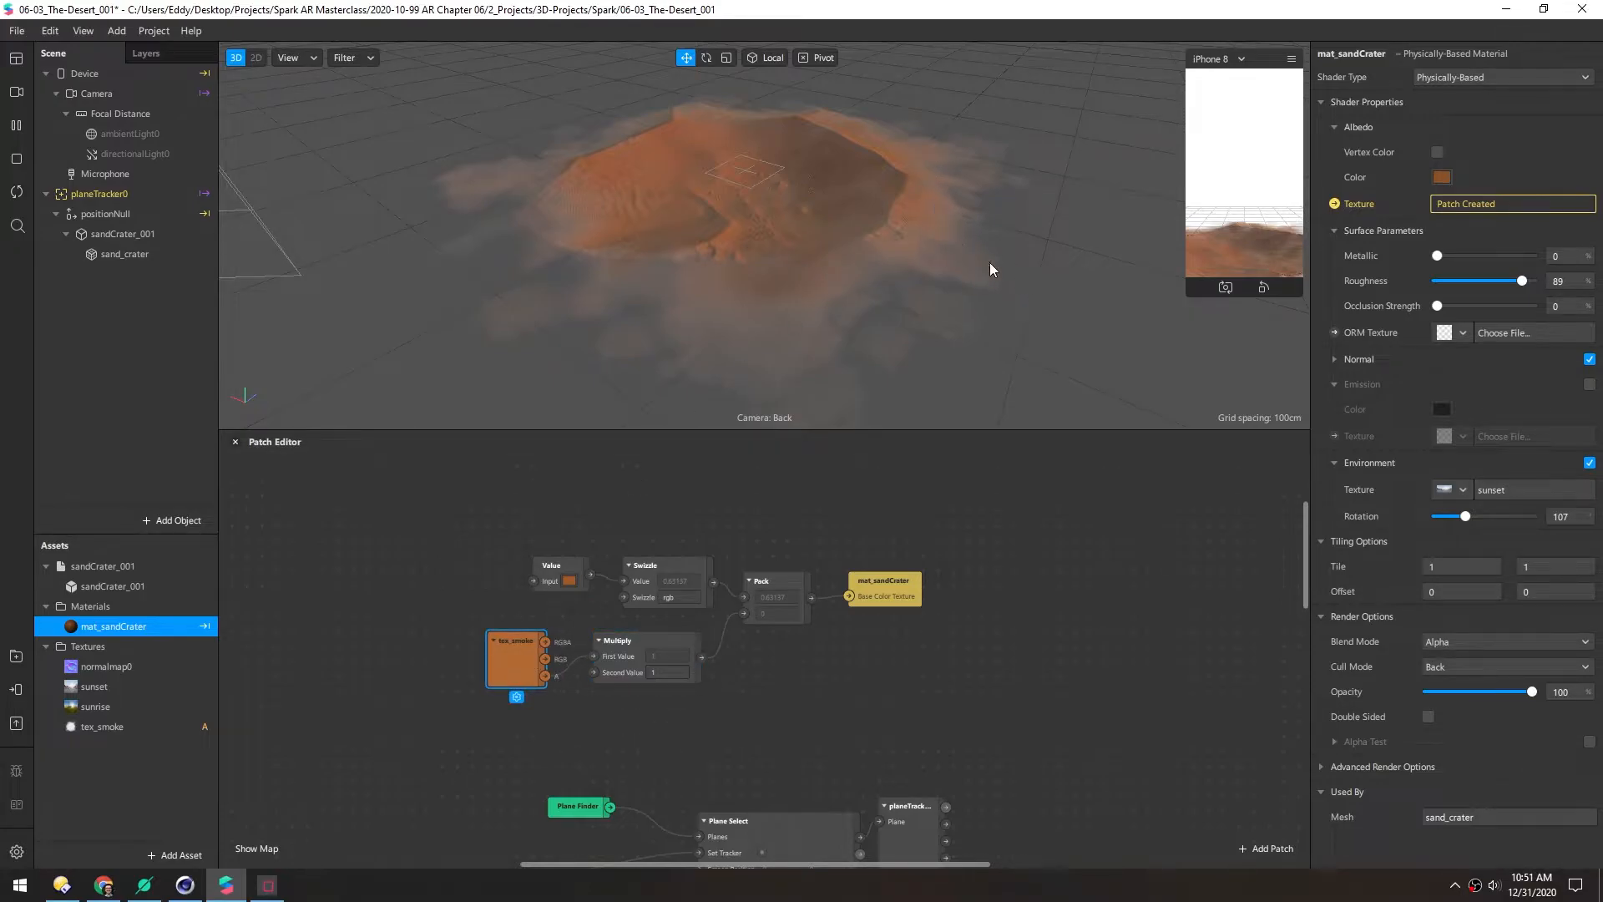
left_click(664, 673)
type("5")
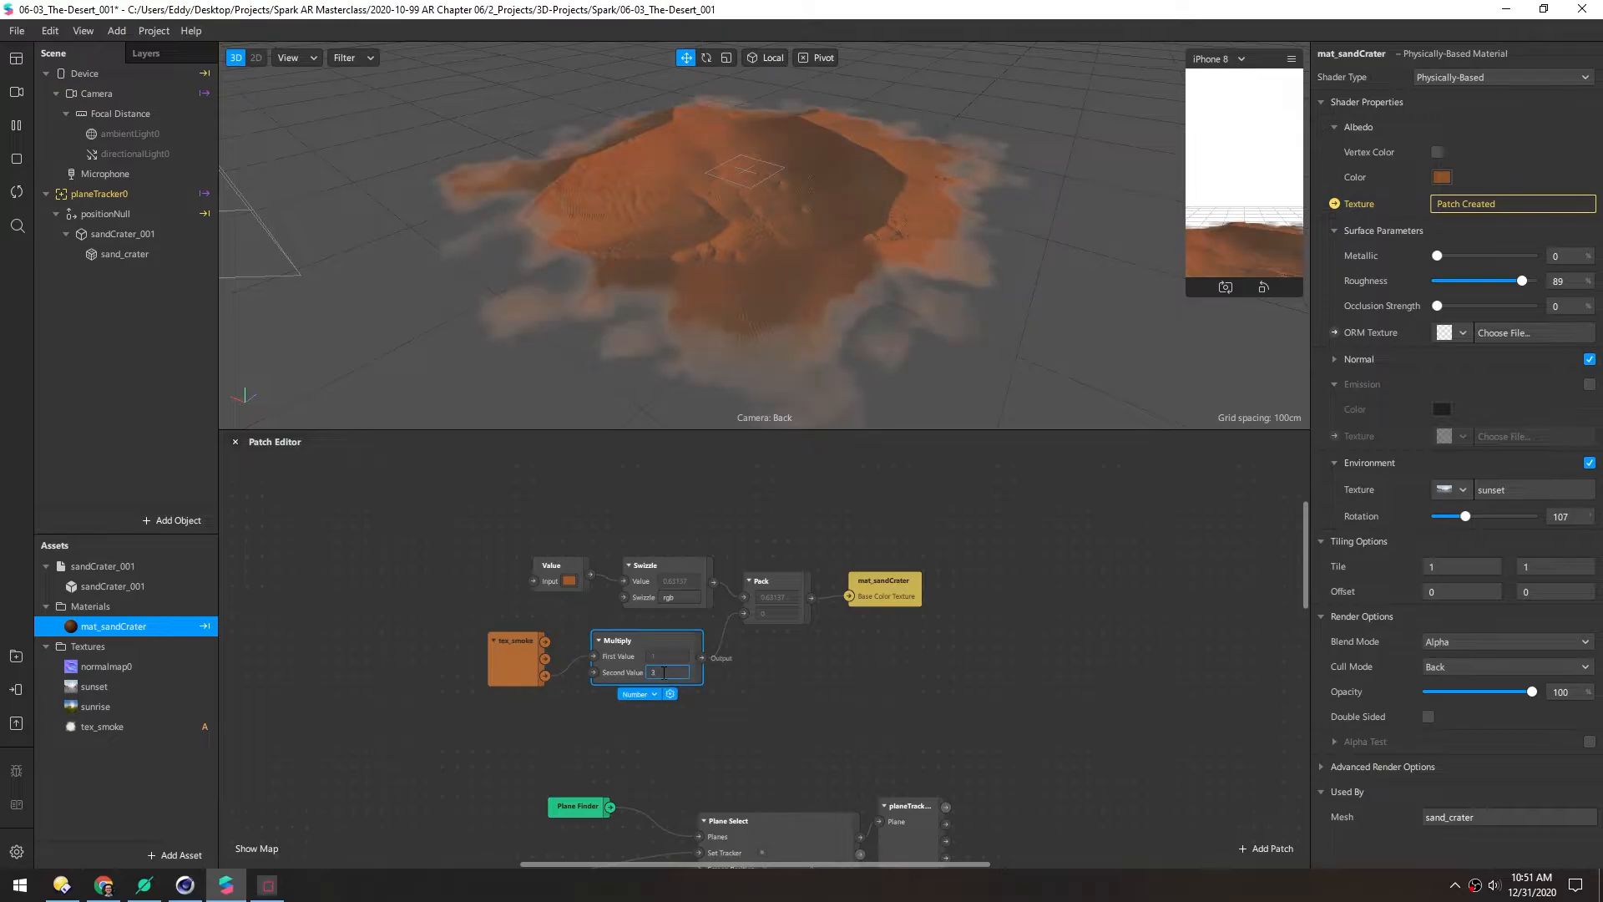
type("6")
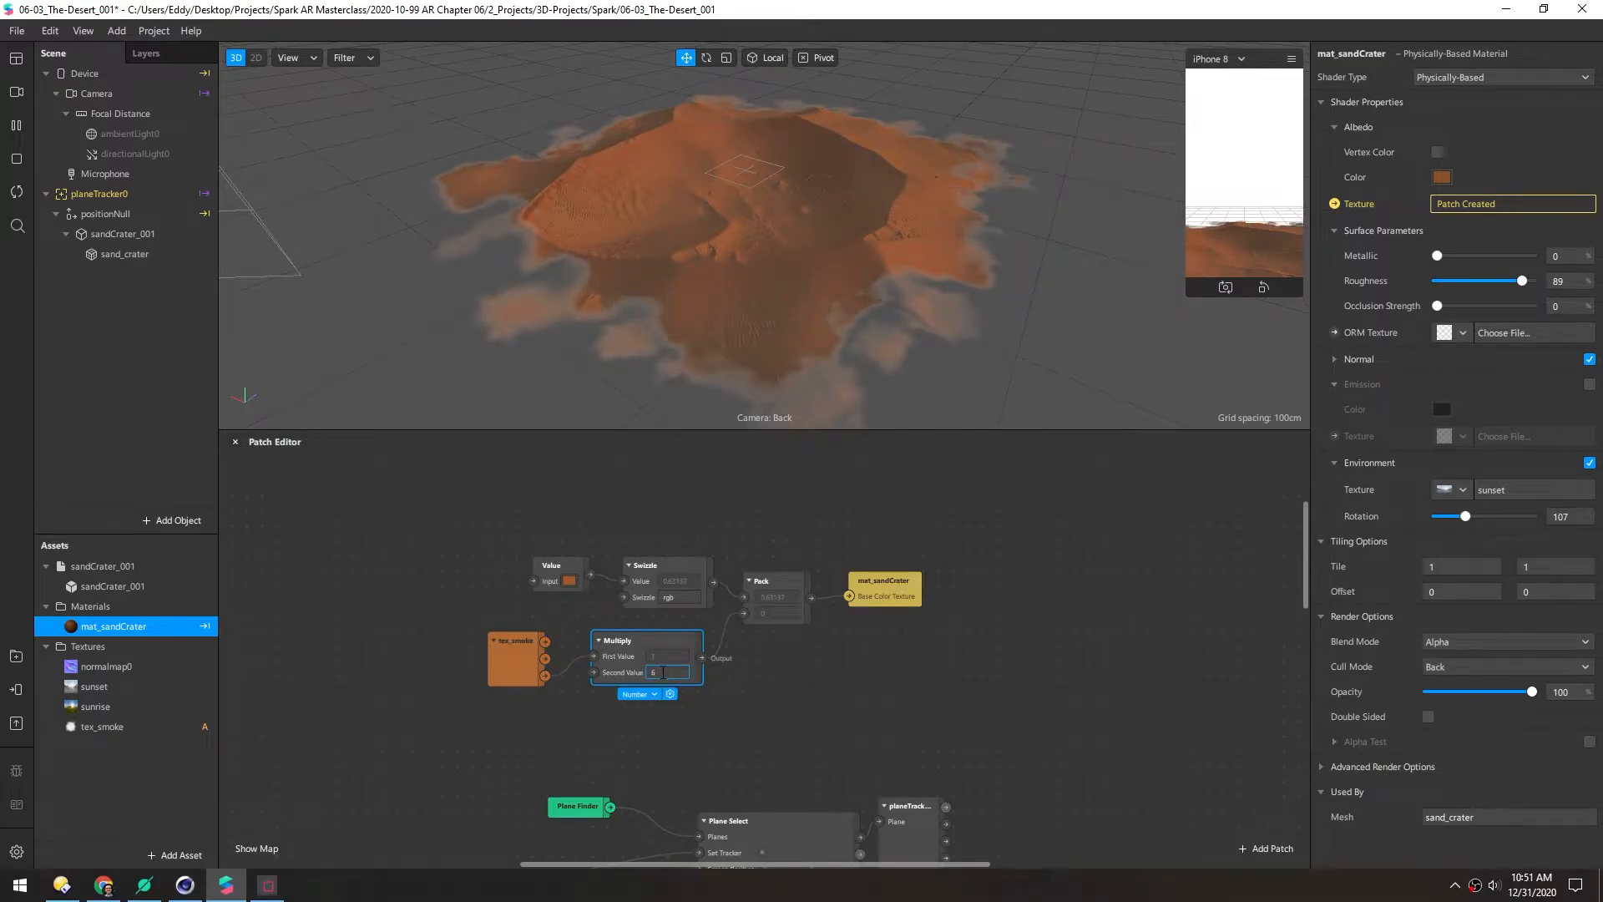
key("Up")
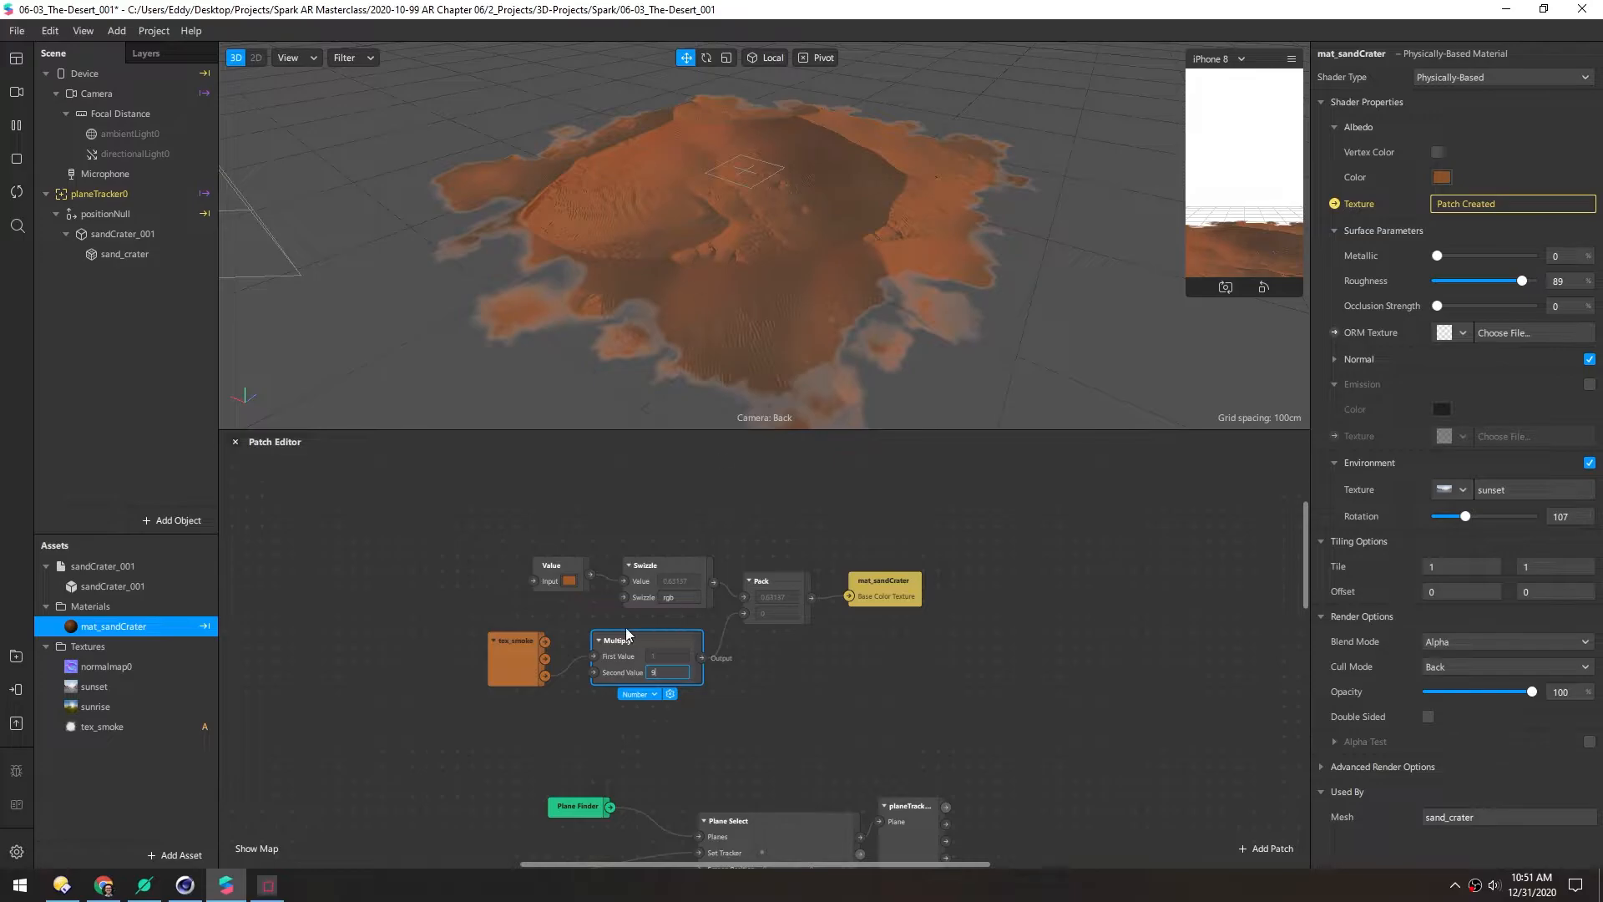
Orbit the viewport from grazing to top-down angles to inspect the smoky crater edges
left_click_drag(705, 209, 787, 47)
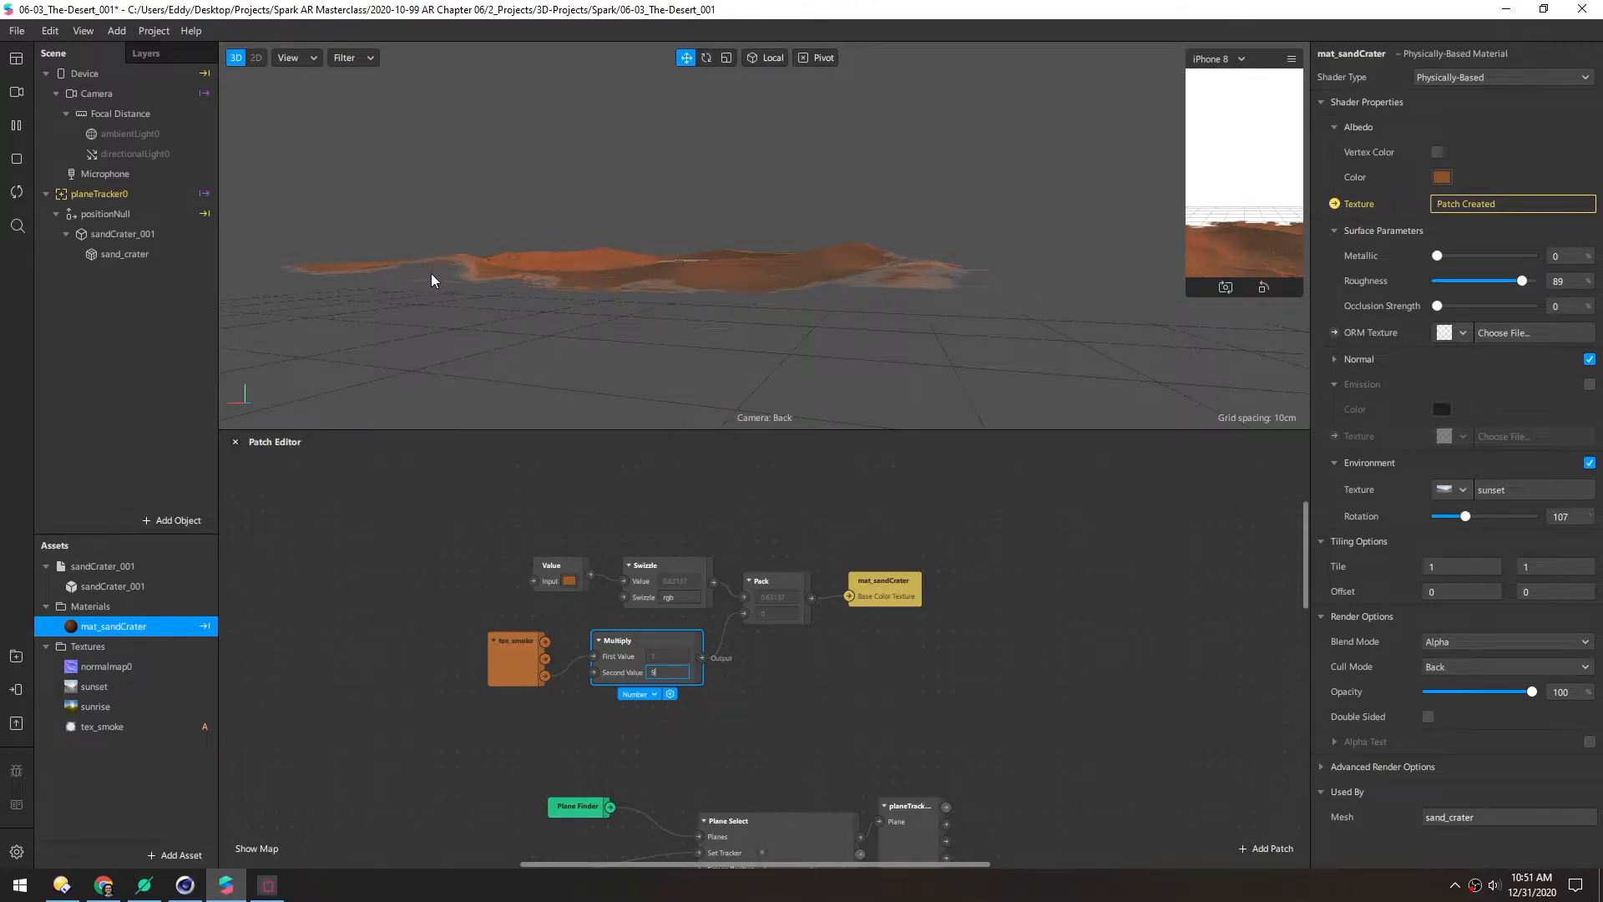
left_click_drag(619, 287, 459, 320)
left_click_drag(781, 210, 699, 118)
left_click_drag(710, 318, 849, 193)
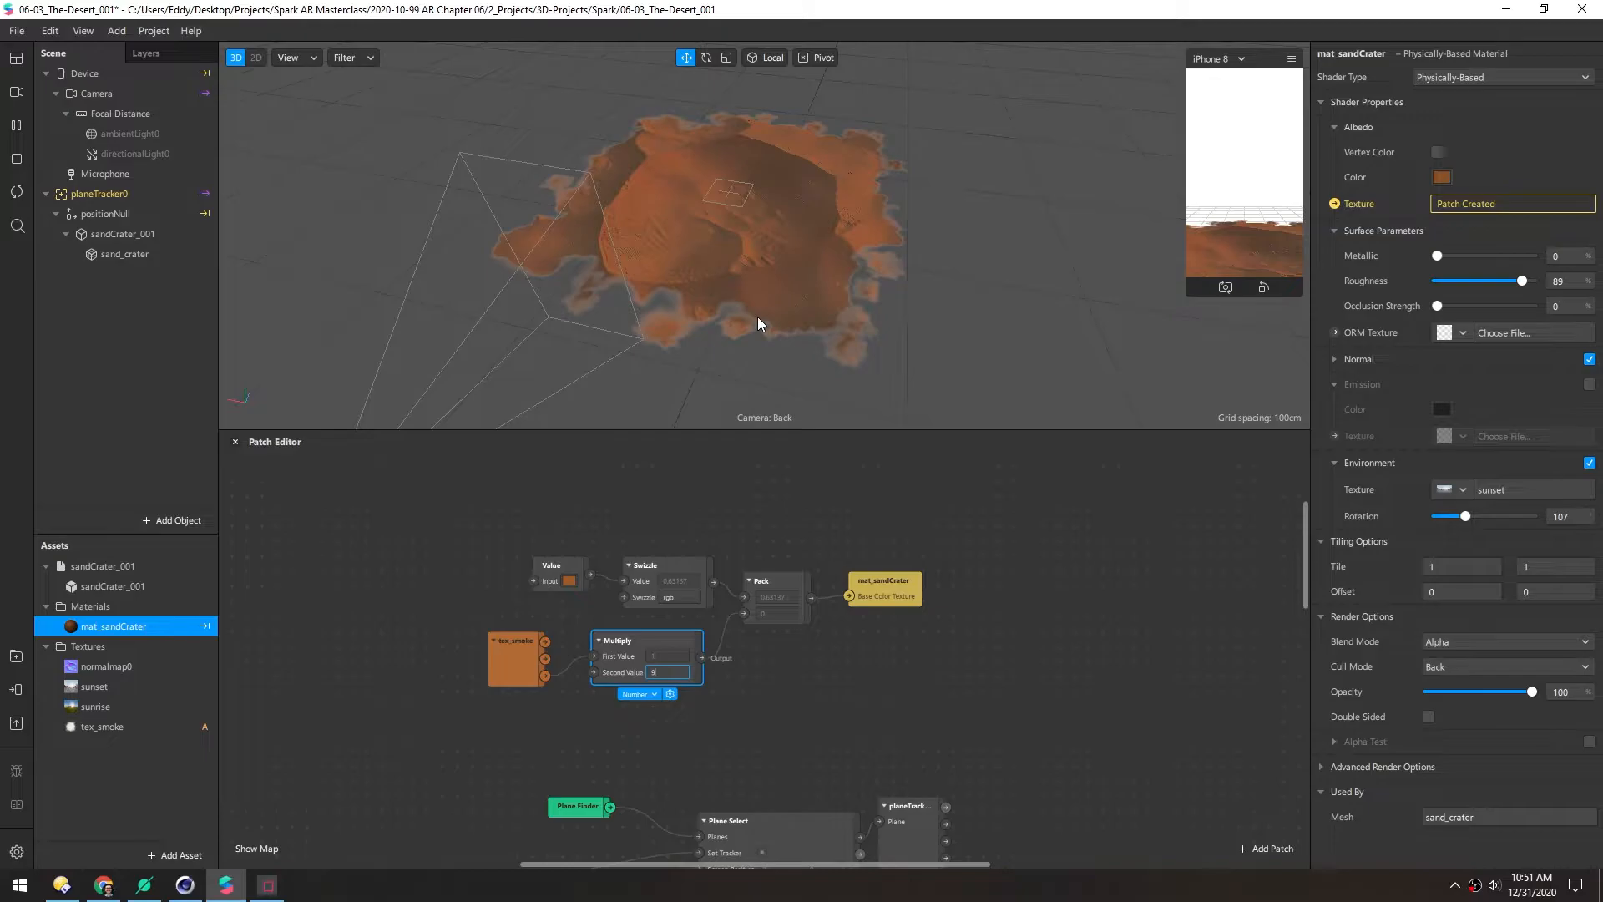
Launch Affinity Photo and create a 512 × 512 px document with a transparent background
left_click(590, 526)
key("super")
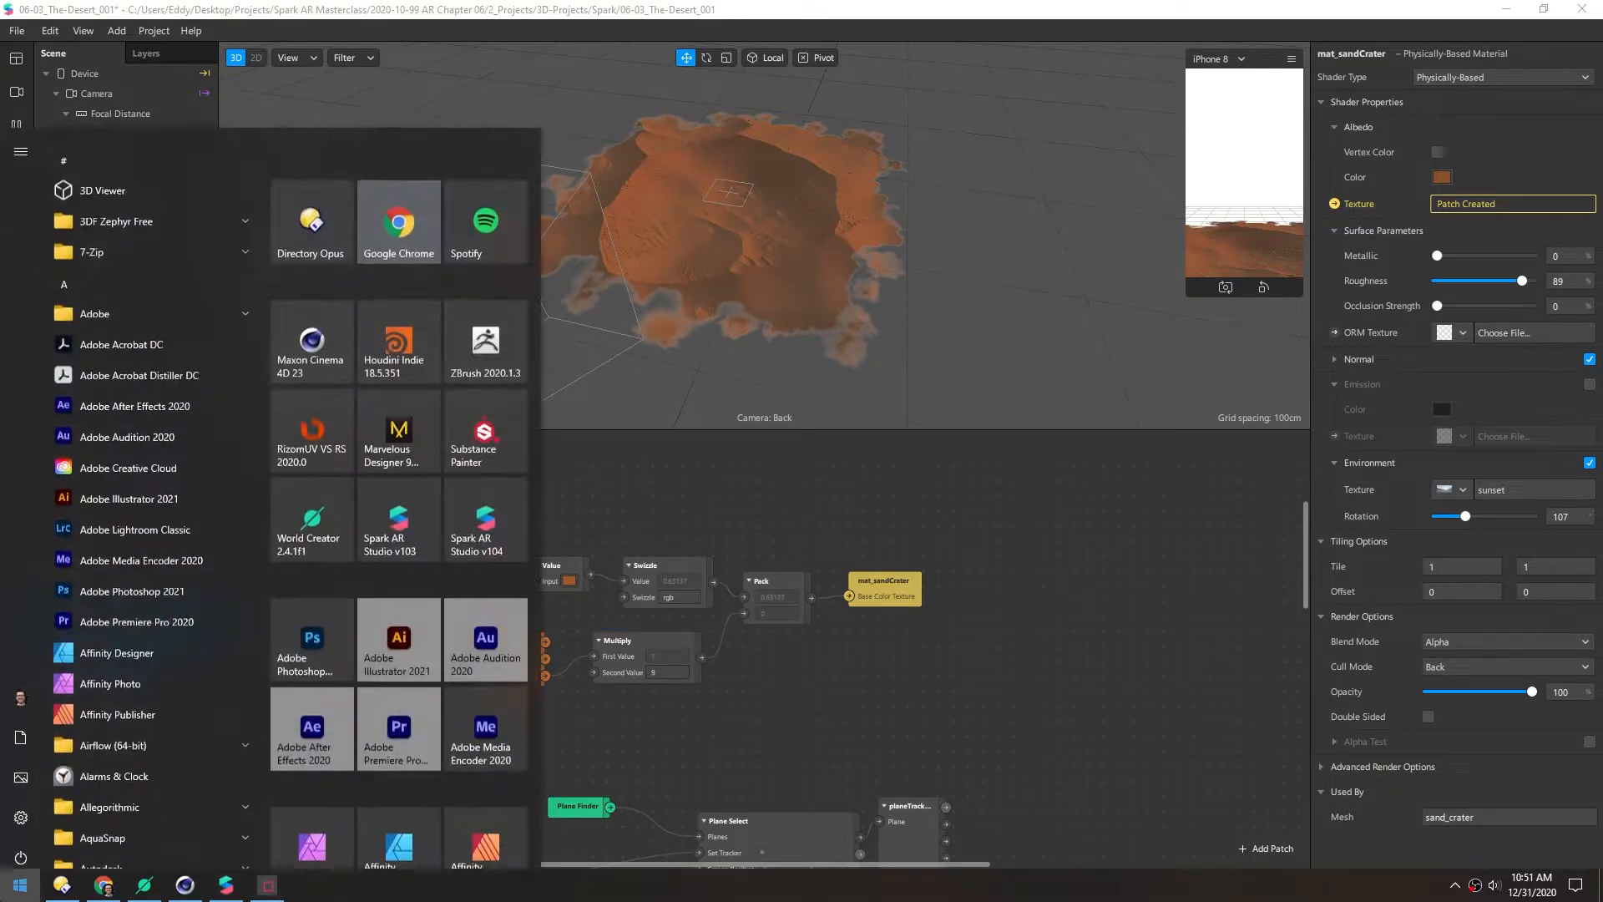
left_click(326, 790)
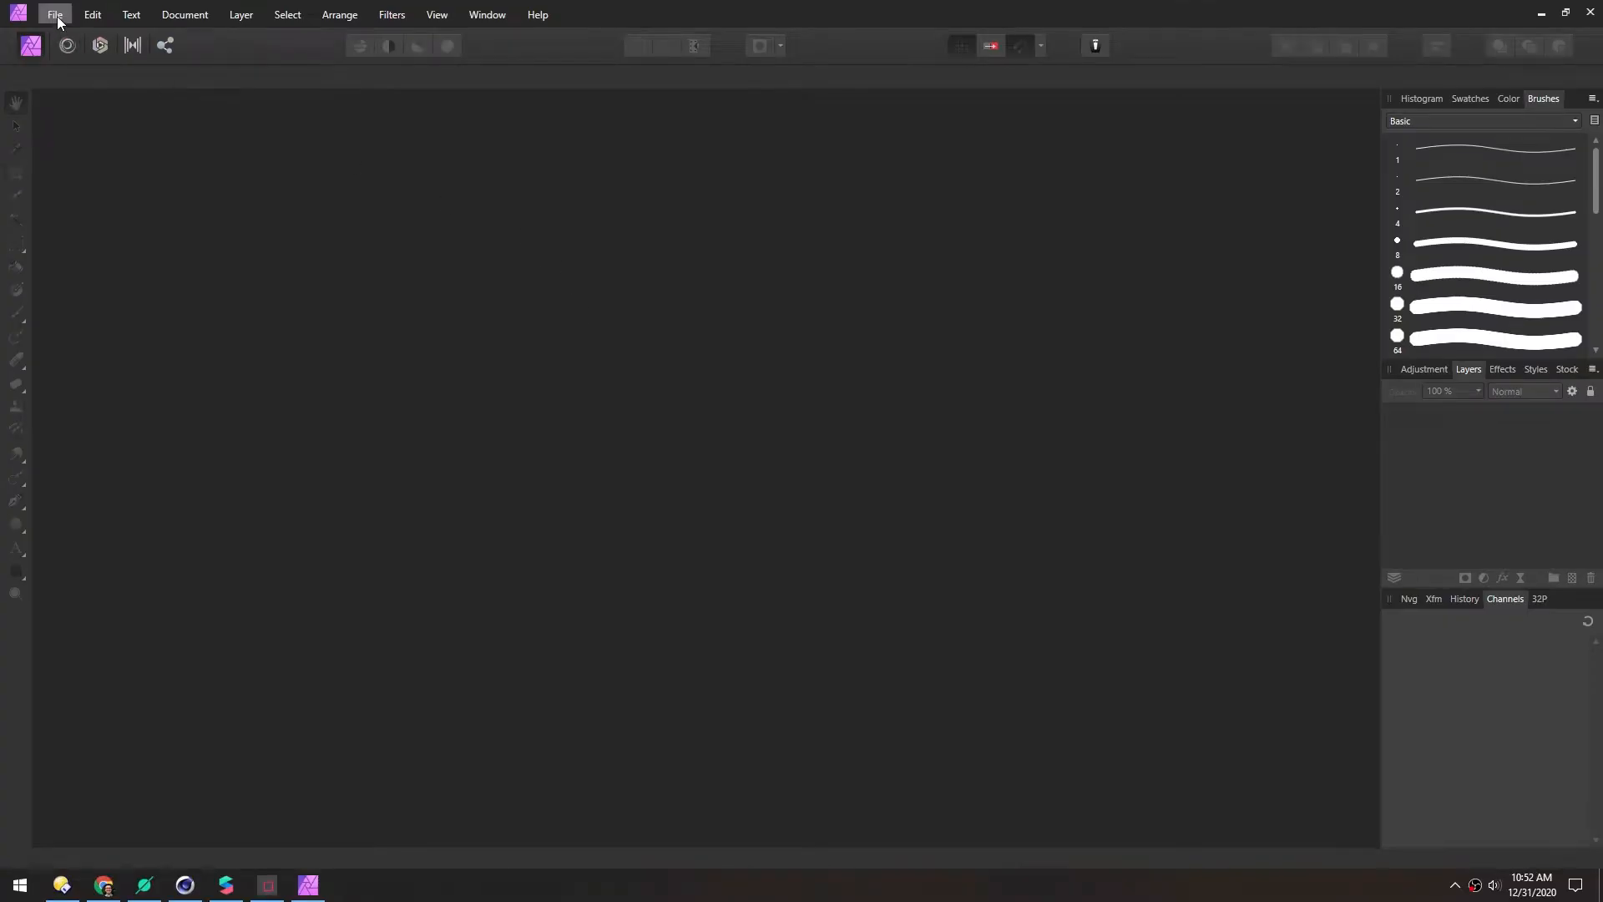
left_click(57, 17)
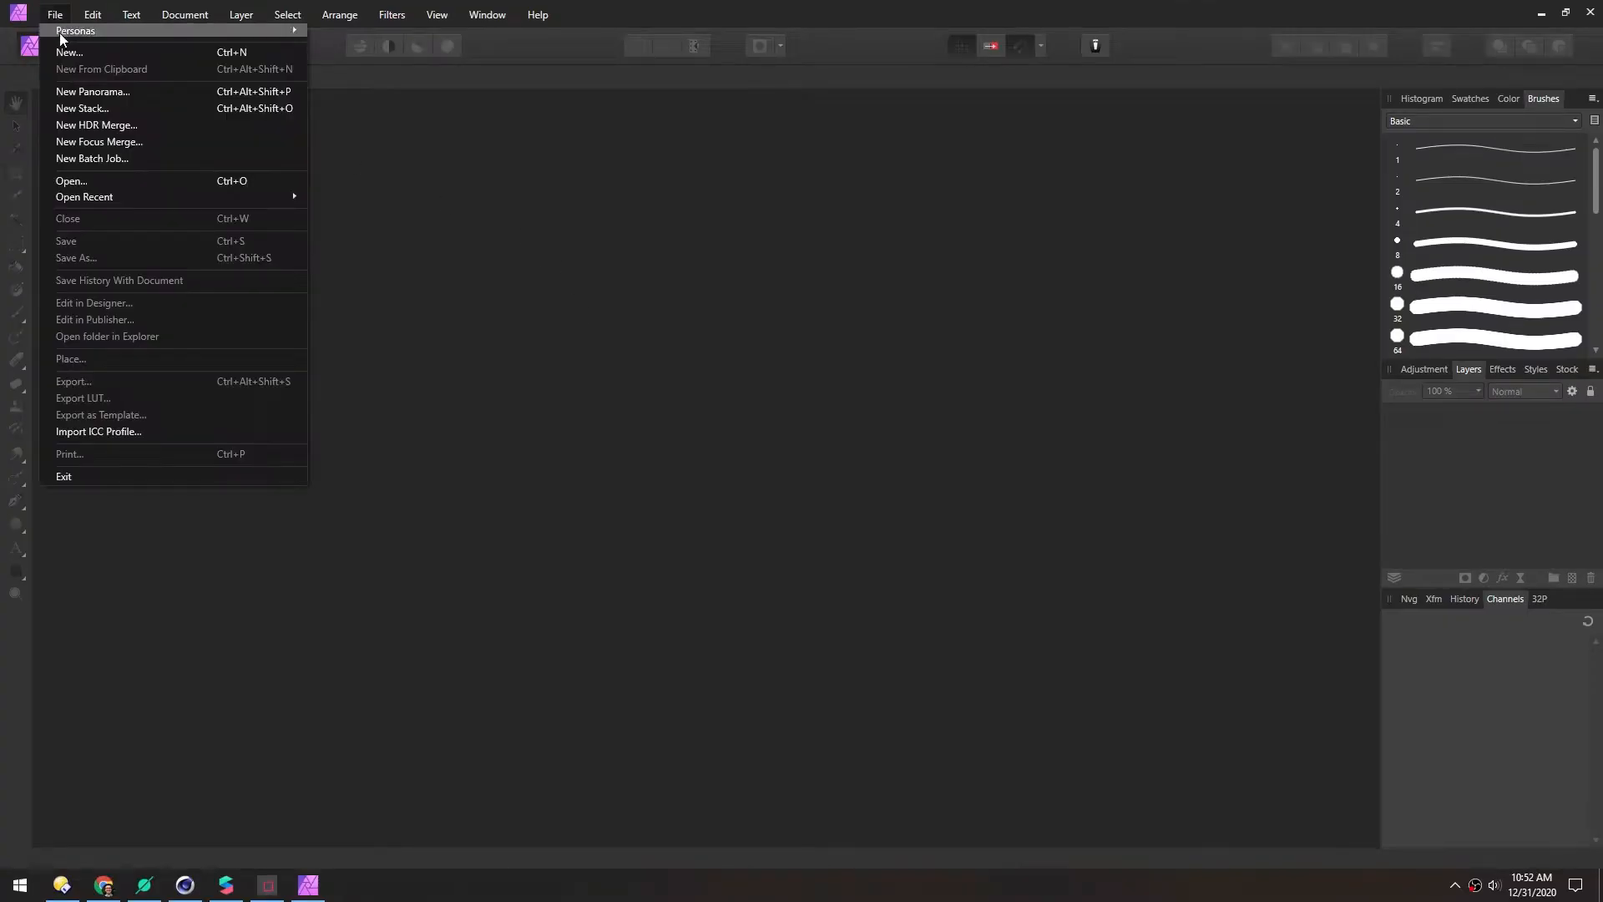
left_click(67, 50)
left_click_drag(1139, 272, 635, 168)
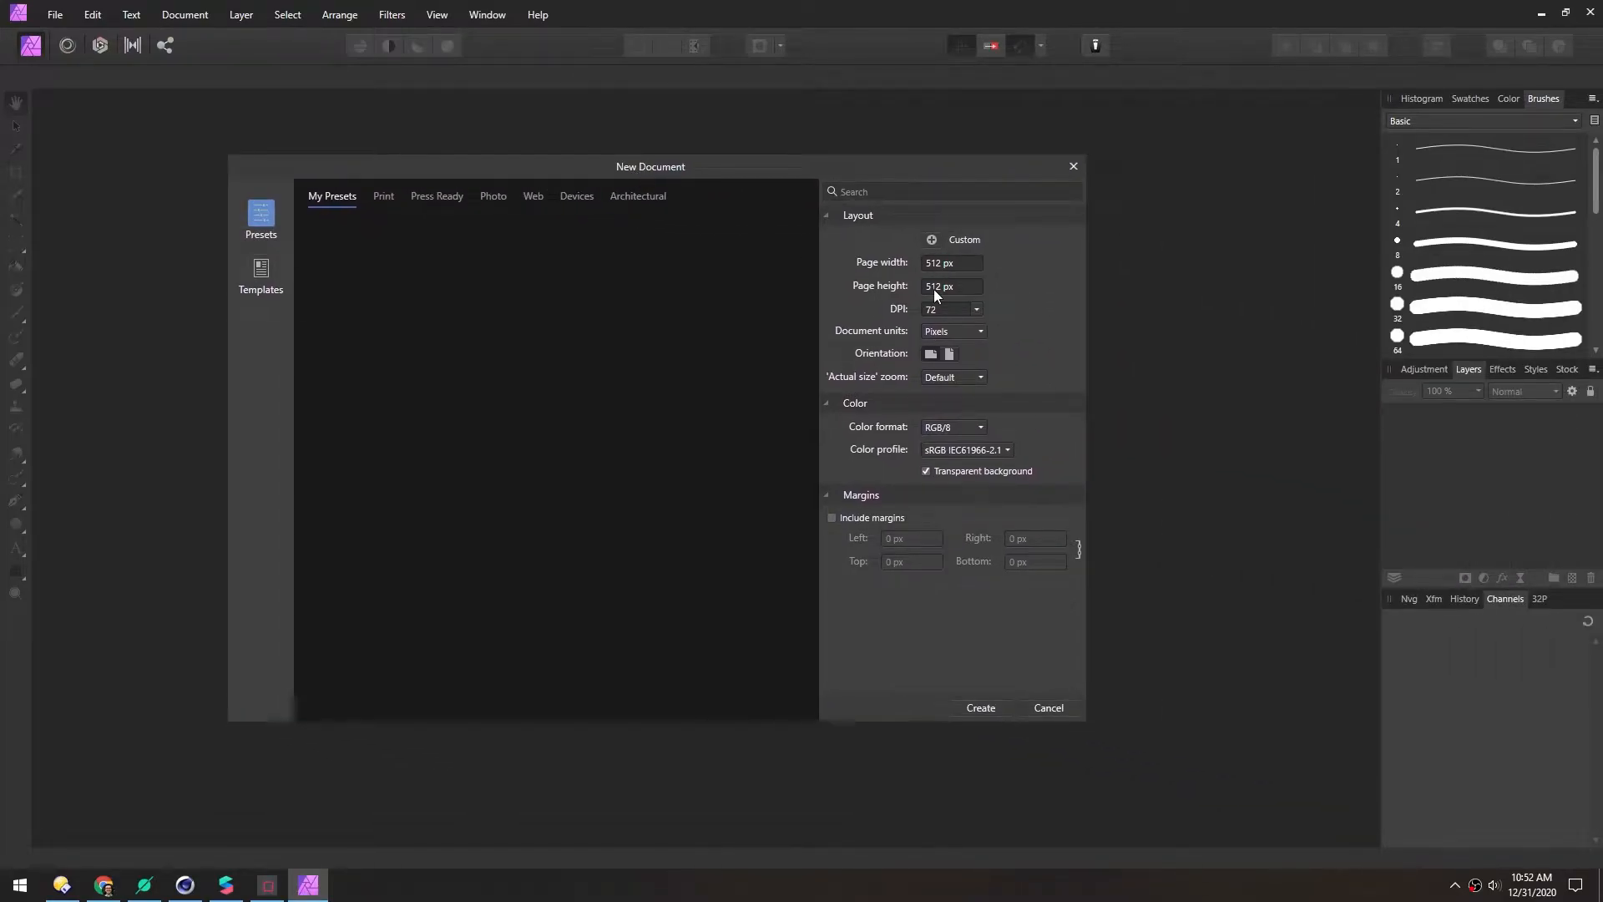
left_click(987, 711)
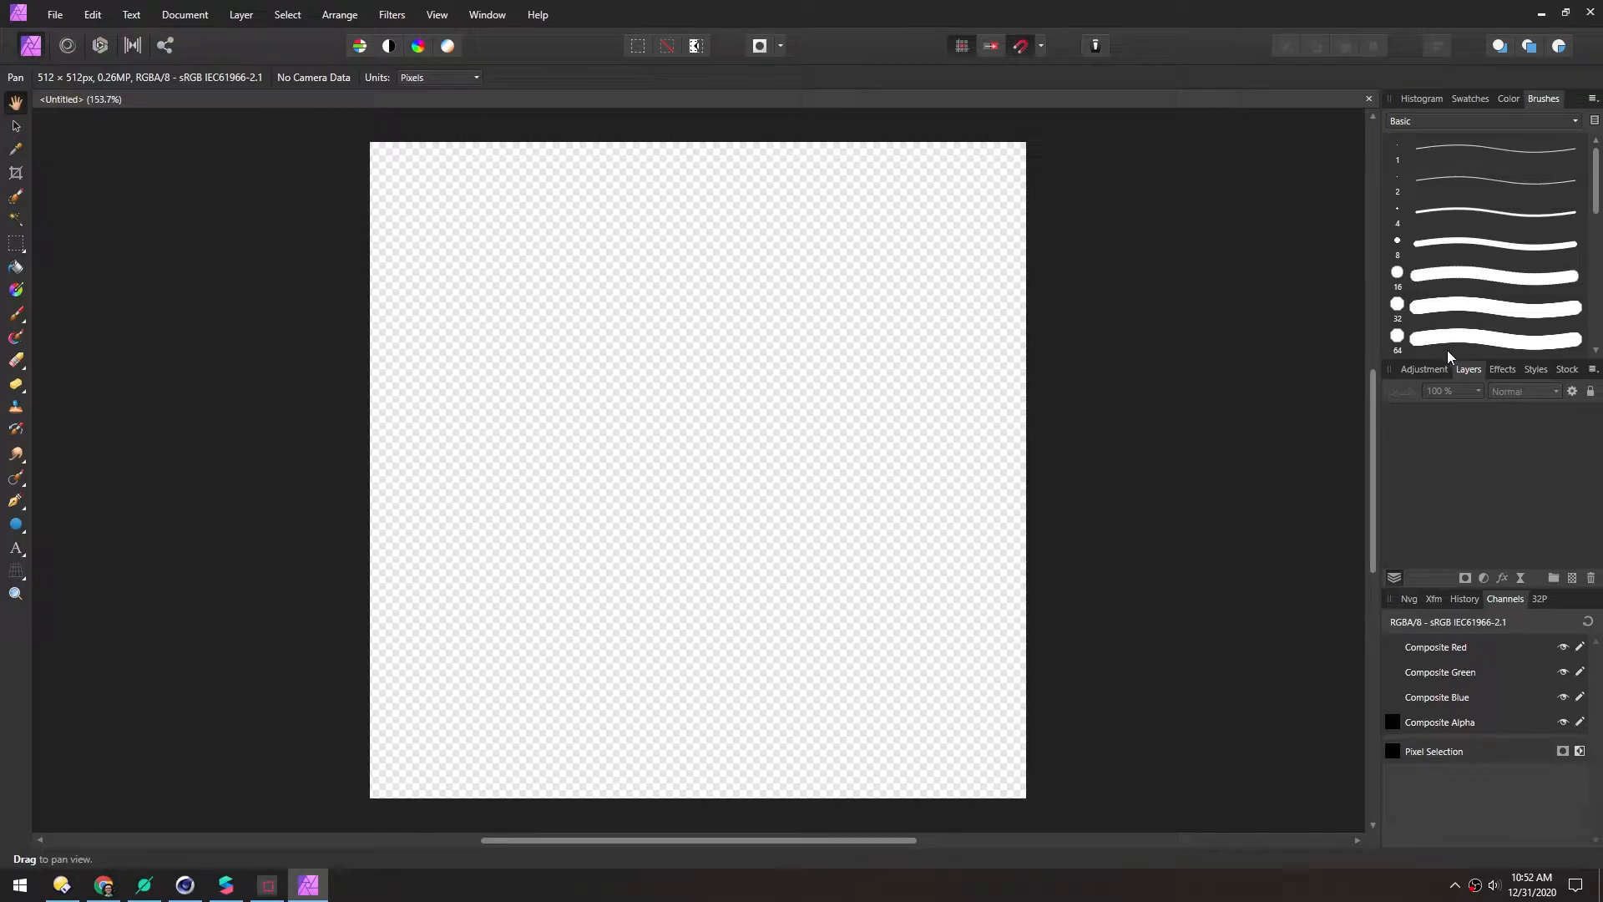
On a new pixel layer, paint a large black blob with a rough Dry Media brush
left_click(1420, 121)
left_click(1418, 177)
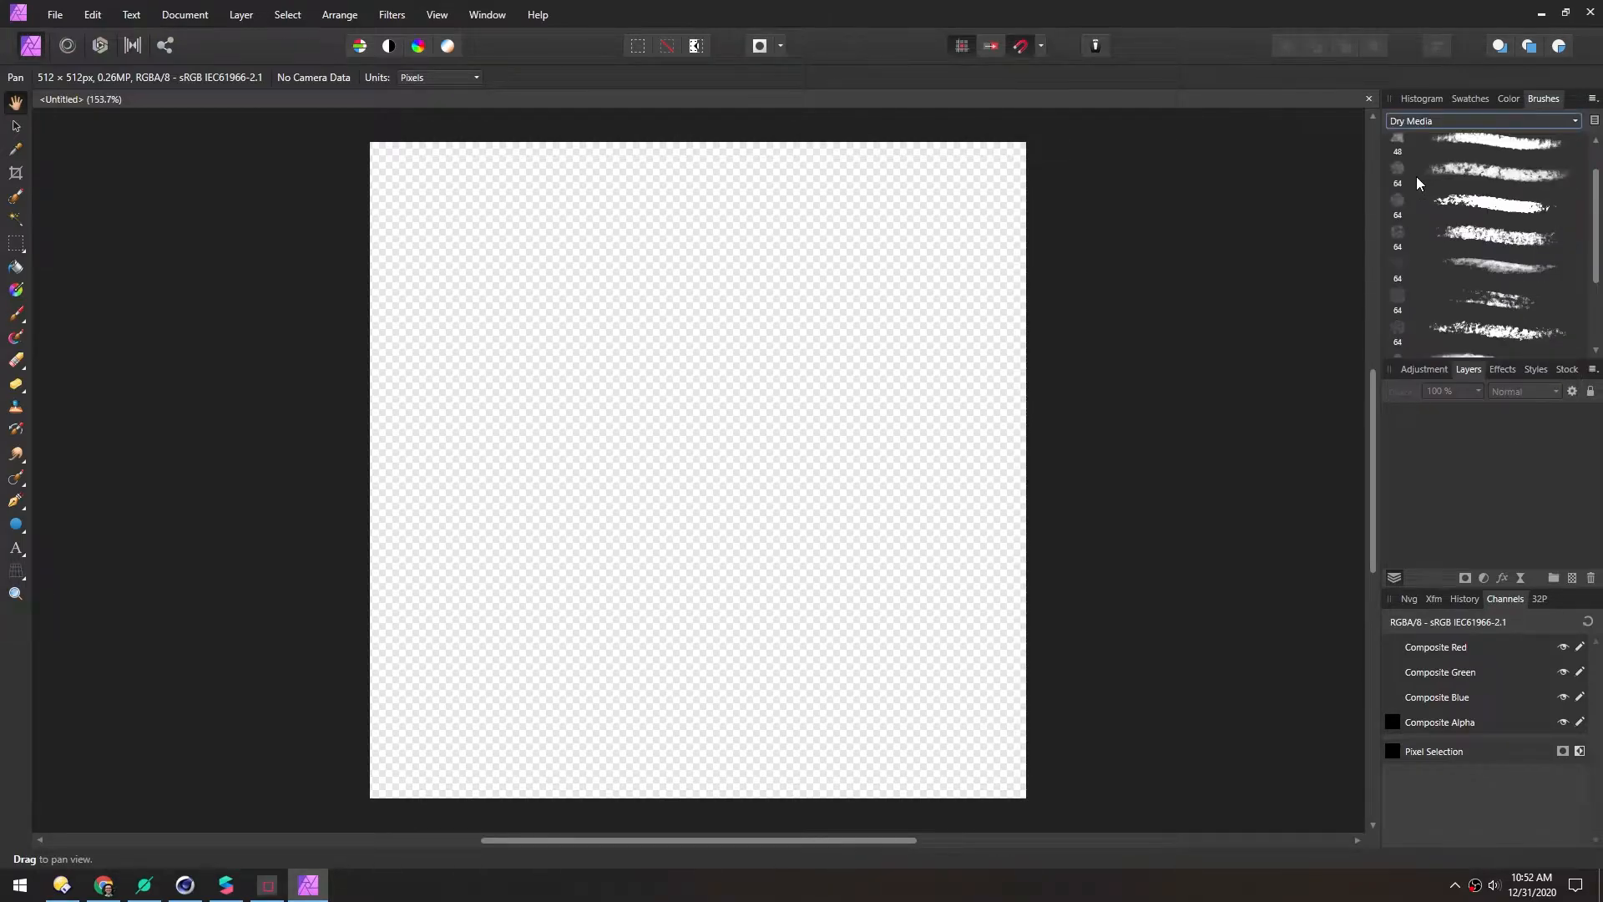
left_click(1486, 205)
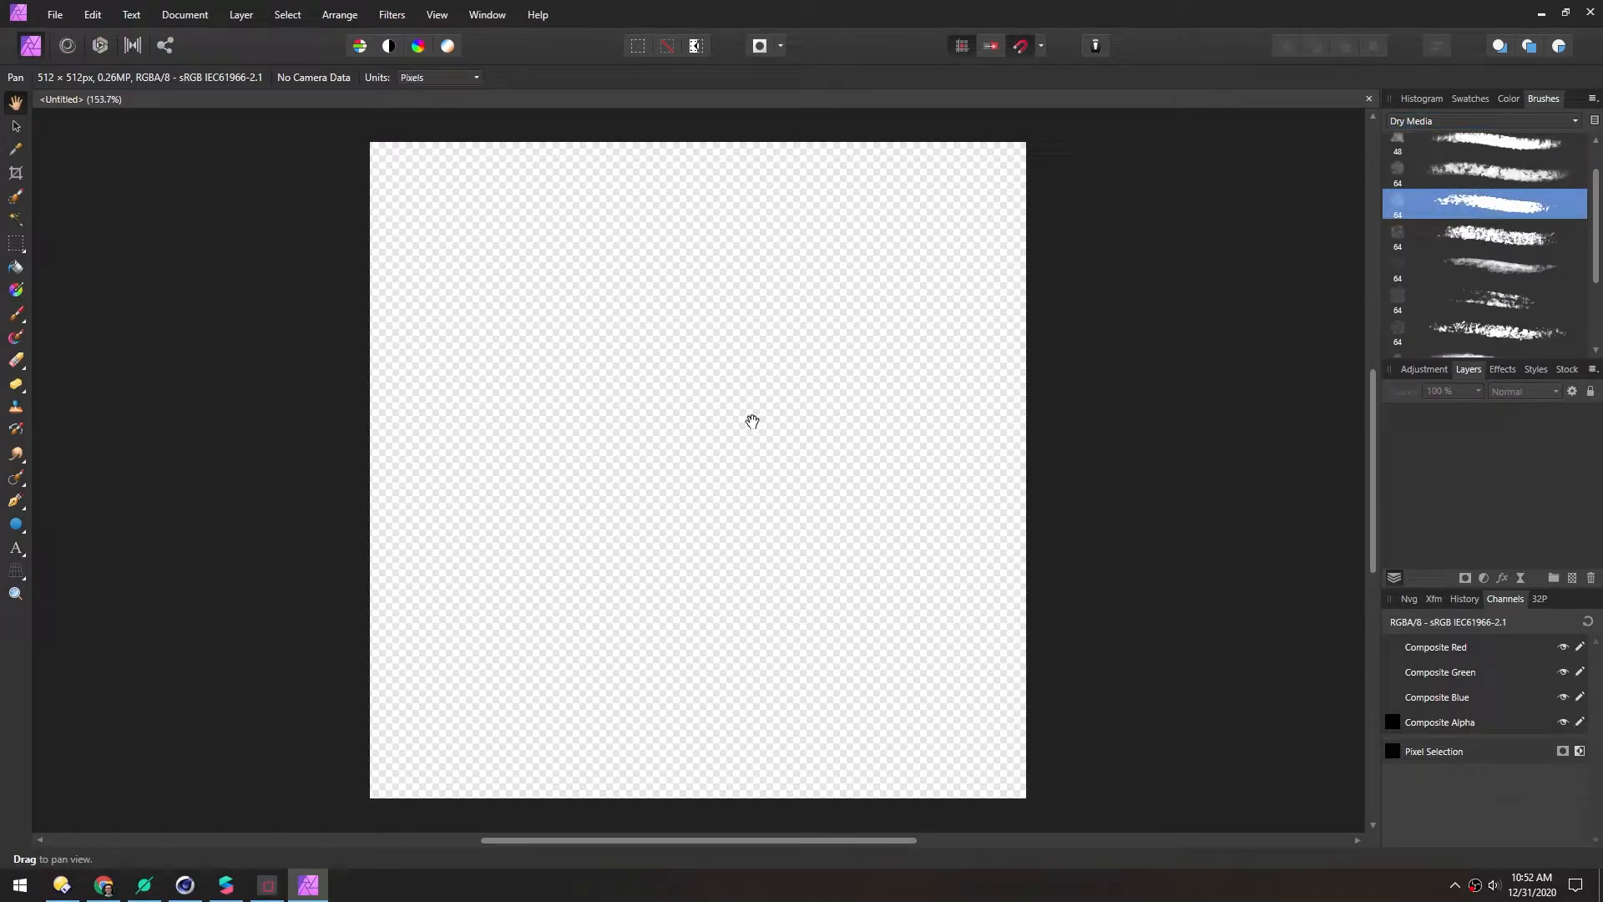
left_click(1572, 578)
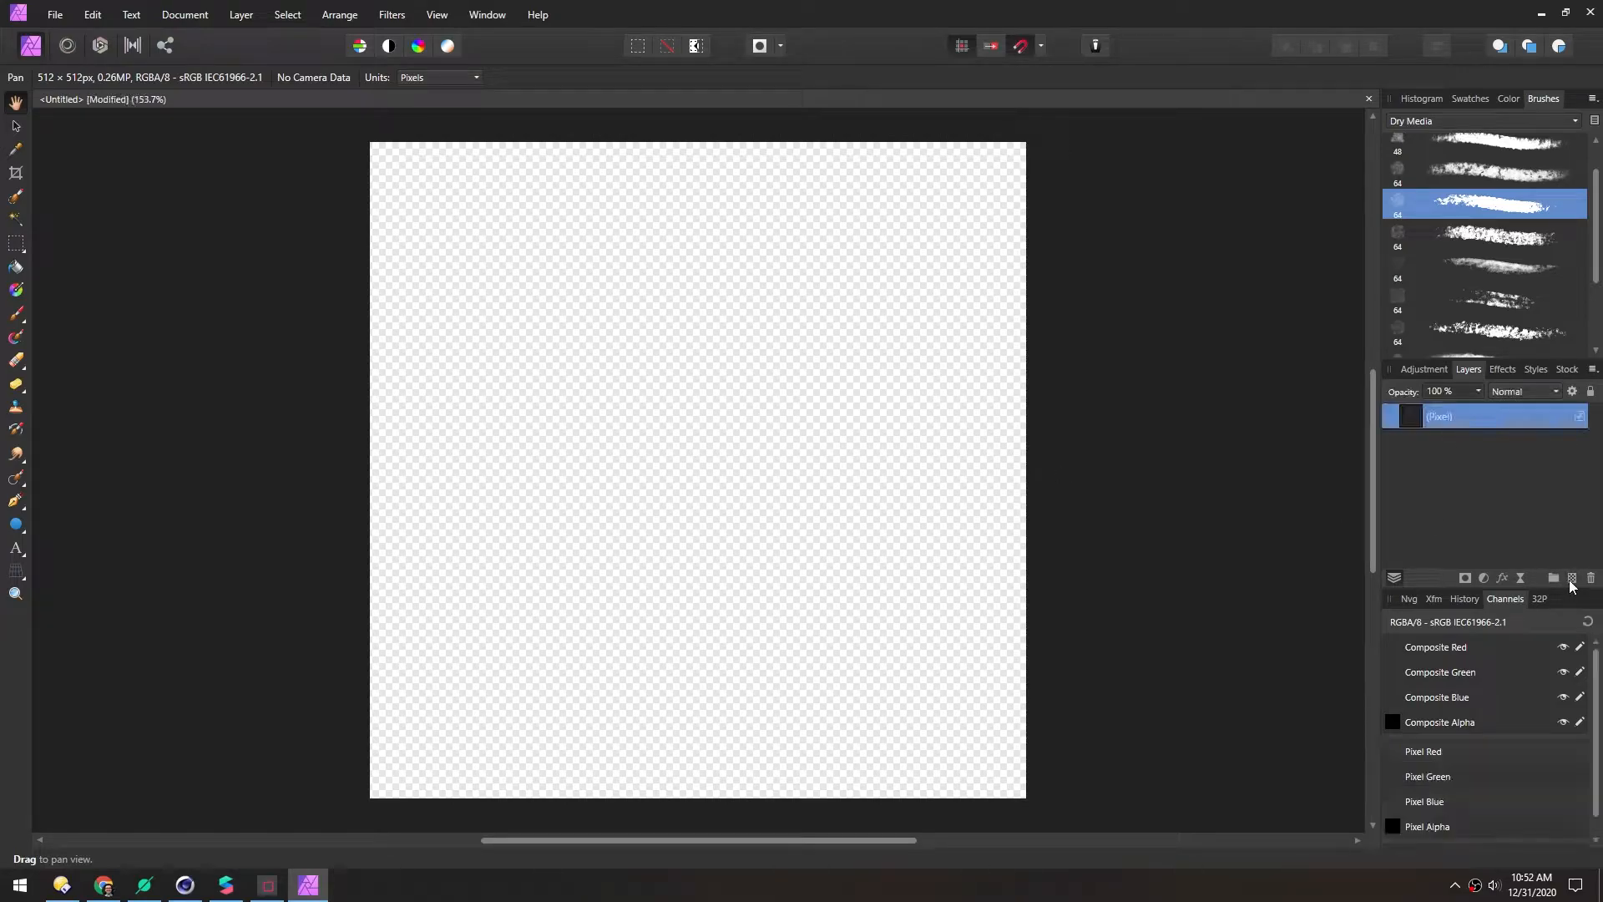
left_click(1508, 99)
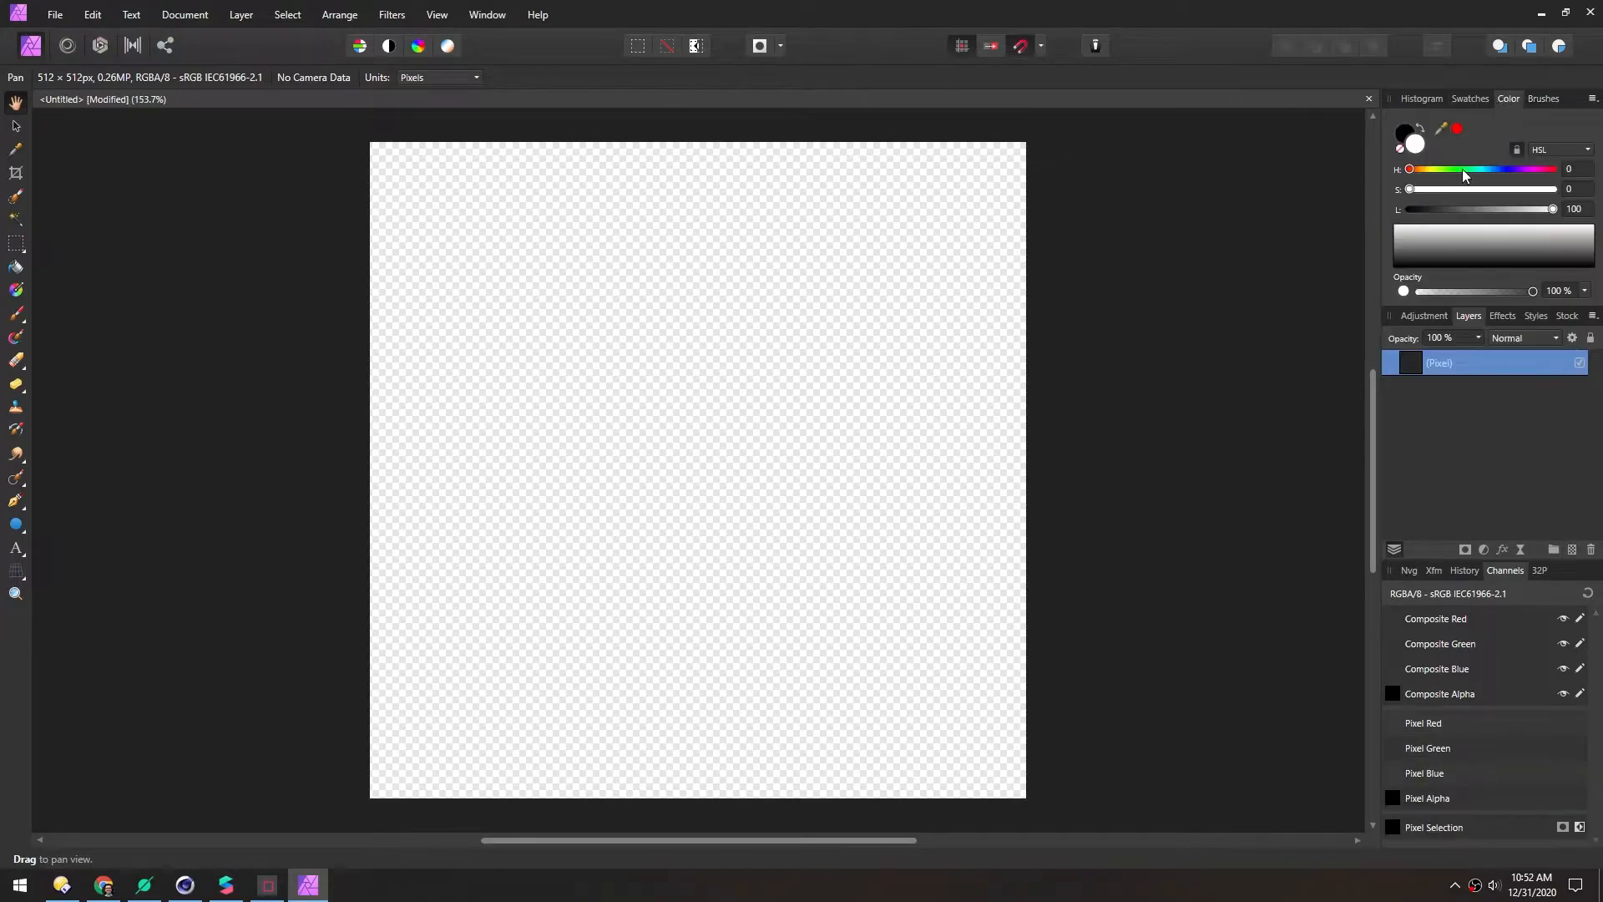
left_click(16, 314)
mouse_move(655, 404)
left_mouse_down()
mouse_move(628, 427)
mouse_move(734, 397)
mouse_move(805, 301)
mouse_move(784, 365)
mouse_move(919, 247)
mouse_move(591, 340)
mouse_move(741, 423)
mouse_move(766, 554)
mouse_move(684, 445)
mouse_move(814, 402)
left_mouse_up()
key("bracketright")
key("bracketright")
key("bracketright")
key("bracketright")
key("bracketright")
key("bracketright")
key("bracketright")
key("bracketright")
mouse_move(633, 306)
left_mouse_down()
mouse_move(601, 304)
mouse_move(719, 544)
mouse_move(850, 534)
left_mouse_up()
Add a soft stroke on the right and erase the blob's four corners to round them
left_click(1542, 100)
left_click(1499, 268)
mouse_move(894, 347)
left_mouse_down()
mouse_move(817, 409)
mouse_move(562, 204)
mouse_move(483, 544)
mouse_move(676, 676)
mouse_move(969, 375)
mouse_move(594, 494)
mouse_move(512, 583)
mouse_move(823, 258)
mouse_move(496, 379)
left_mouse_up()
key("e")
left_click(1453, 271)
mouse_move(438, 241)
left_mouse_down()
mouse_move(401, 213)
mouse_move(453, 213)
mouse_move(406, 263)
left_mouse_up()
left_click(1449, 329)
mouse_move(952, 194)
left_mouse_down()
mouse_move(988, 187)
mouse_move(1009, 242)
left_mouse_up()
left_click_drag(1008, 736, 937, 788)
mouse_move(457, 768)
left_mouse_down()
mouse_move(404, 776)
mouse_move(428, 707)
left_mouse_up()
Repaint the blob's left edge and bottom with the regular brush, then open export settings
key("b")
mouse_move(419, 369)
left_mouse_down()
mouse_move(448, 423)
mouse_move(419, 575)
left_mouse_up()
left_click(1495, 235)
left_click(1011, 78)
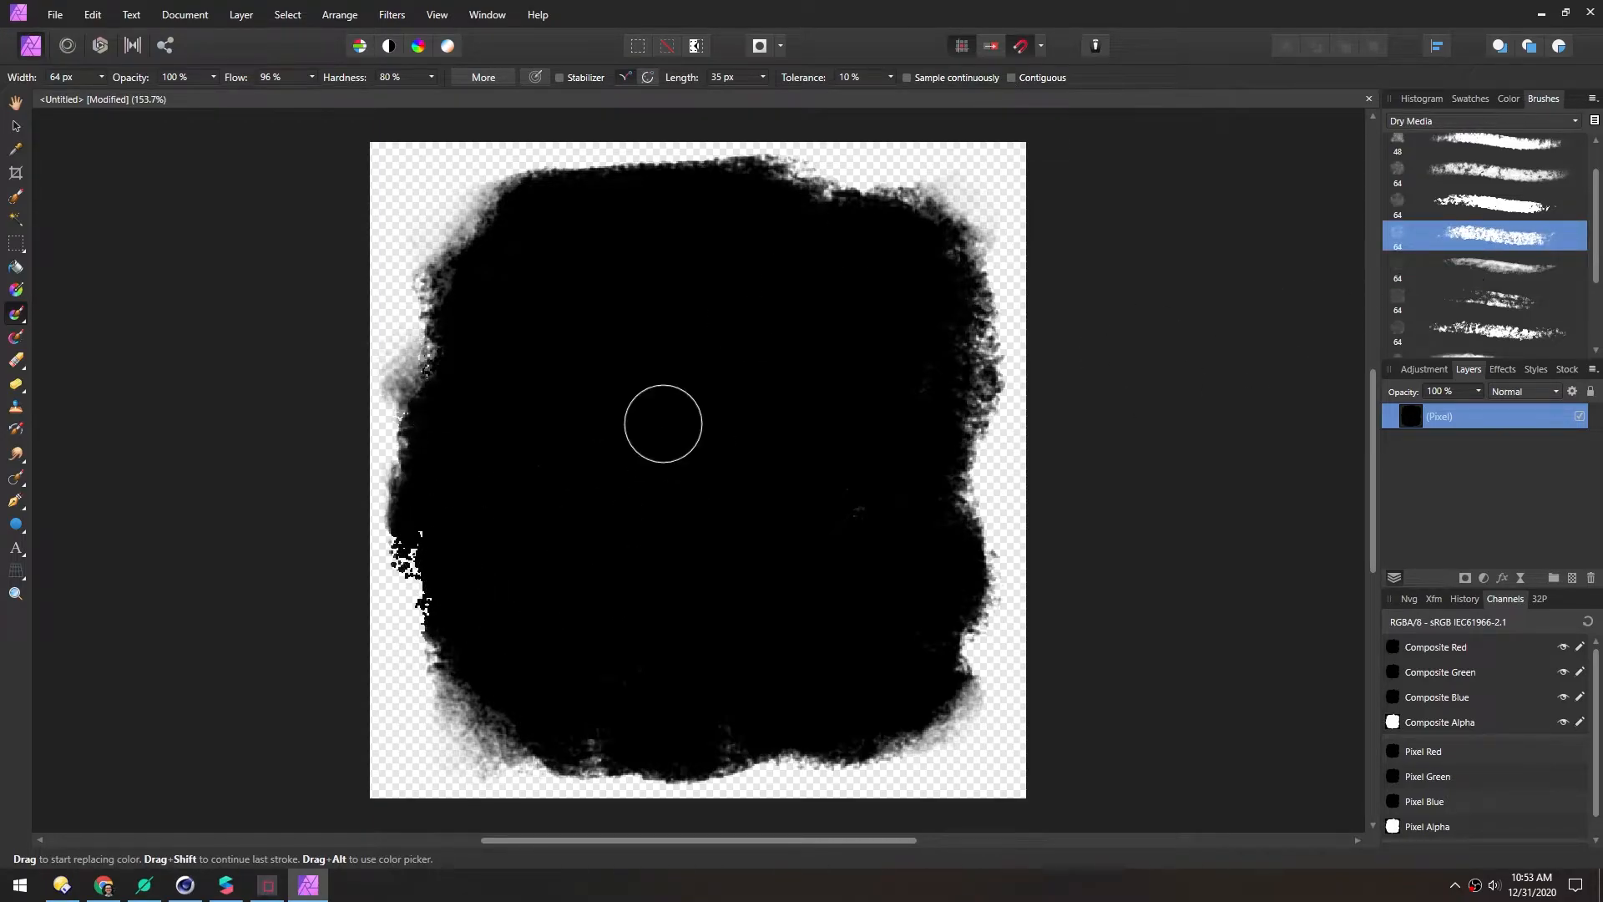
left_click(16, 313)
left_click(125, 316)
mouse_move(439, 634)
left_mouse_down()
mouse_move(448, 329)
mouse_move(685, 752)
mouse_move(952, 454)
mouse_move(884, 249)
mouse_move(598, 187)
mouse_move(878, 235)
mouse_move(909, 368)
mouse_move(644, 669)
mouse_move(719, 553)
left_mouse_up()
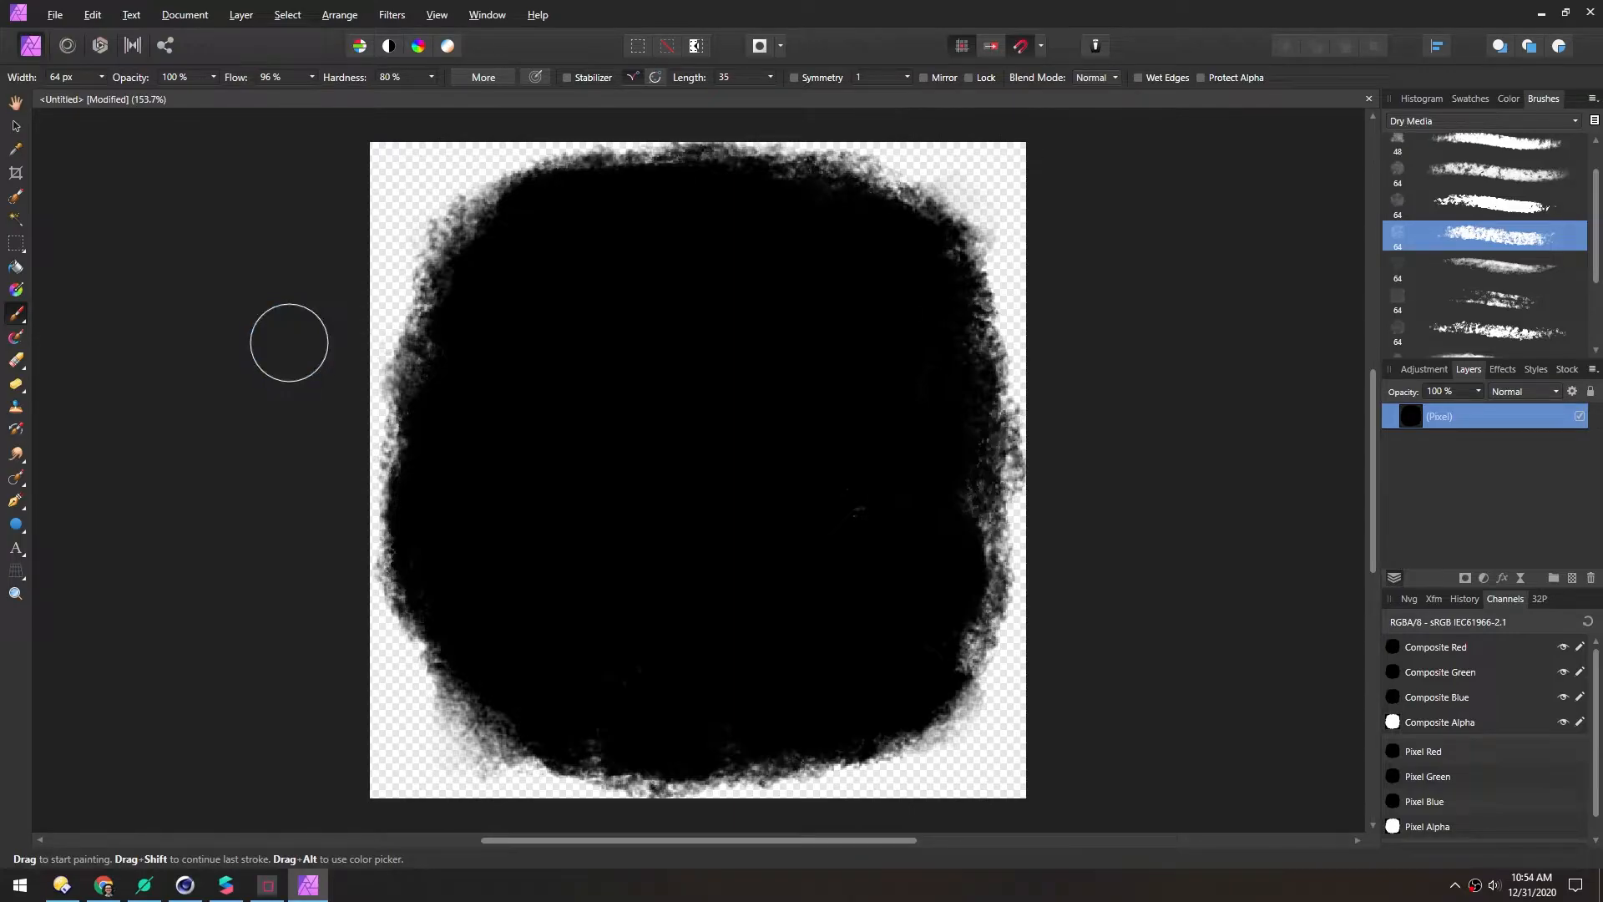
left_click_drag(289, 343, 289, 343, "alt")
key("ctrl+alt+shift+w")
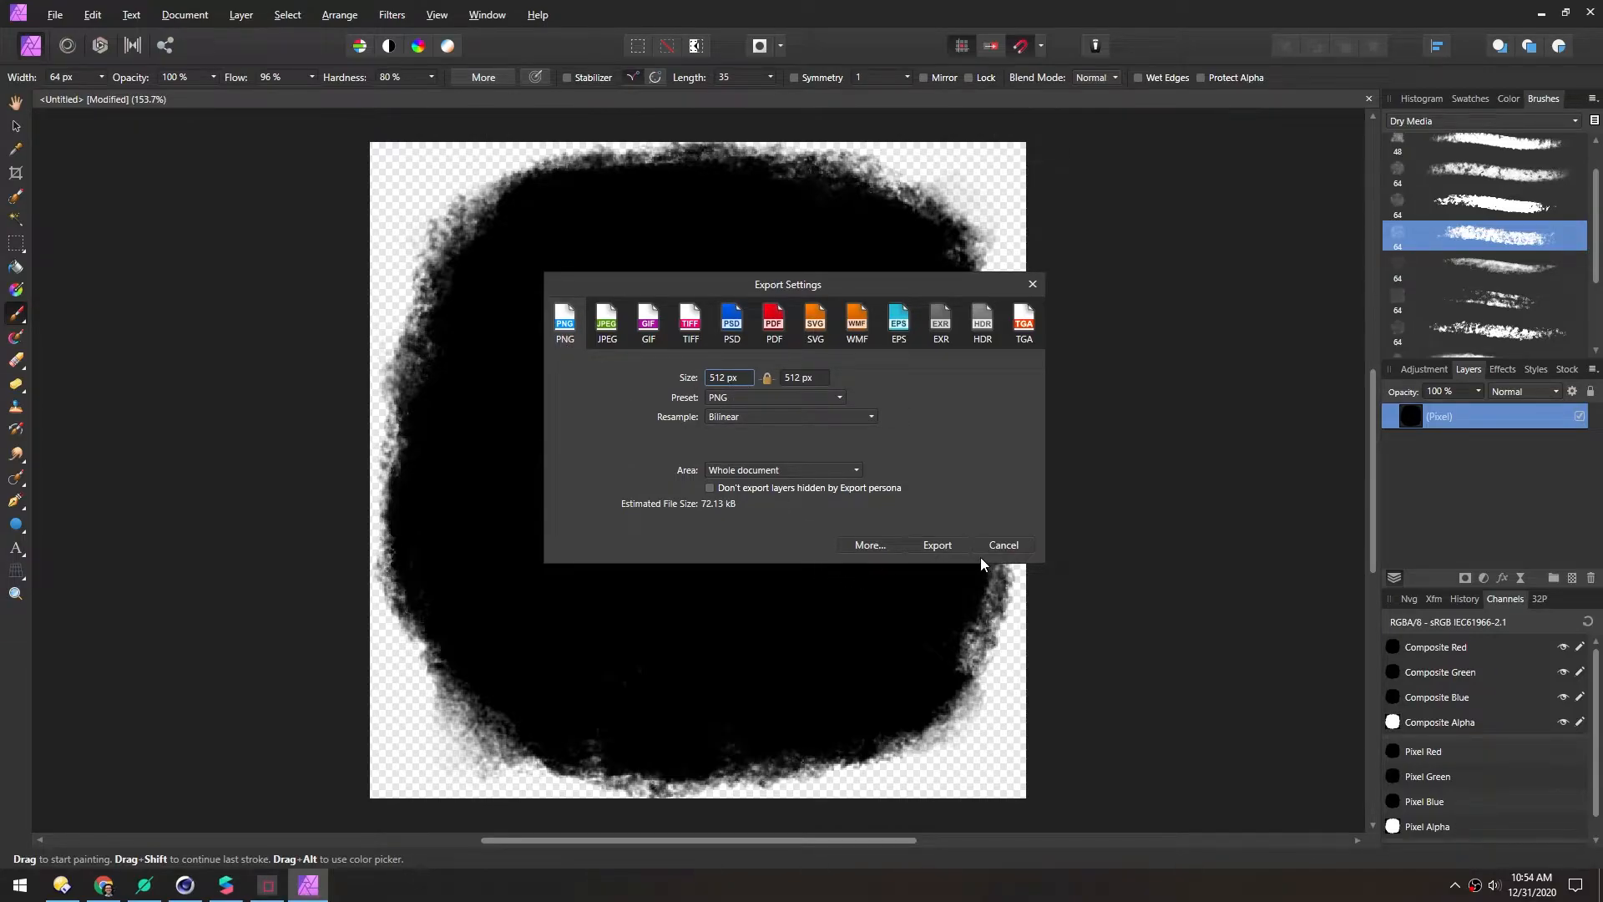
Add a white fill layer beneath the black blob layer
left_click(1002, 545)
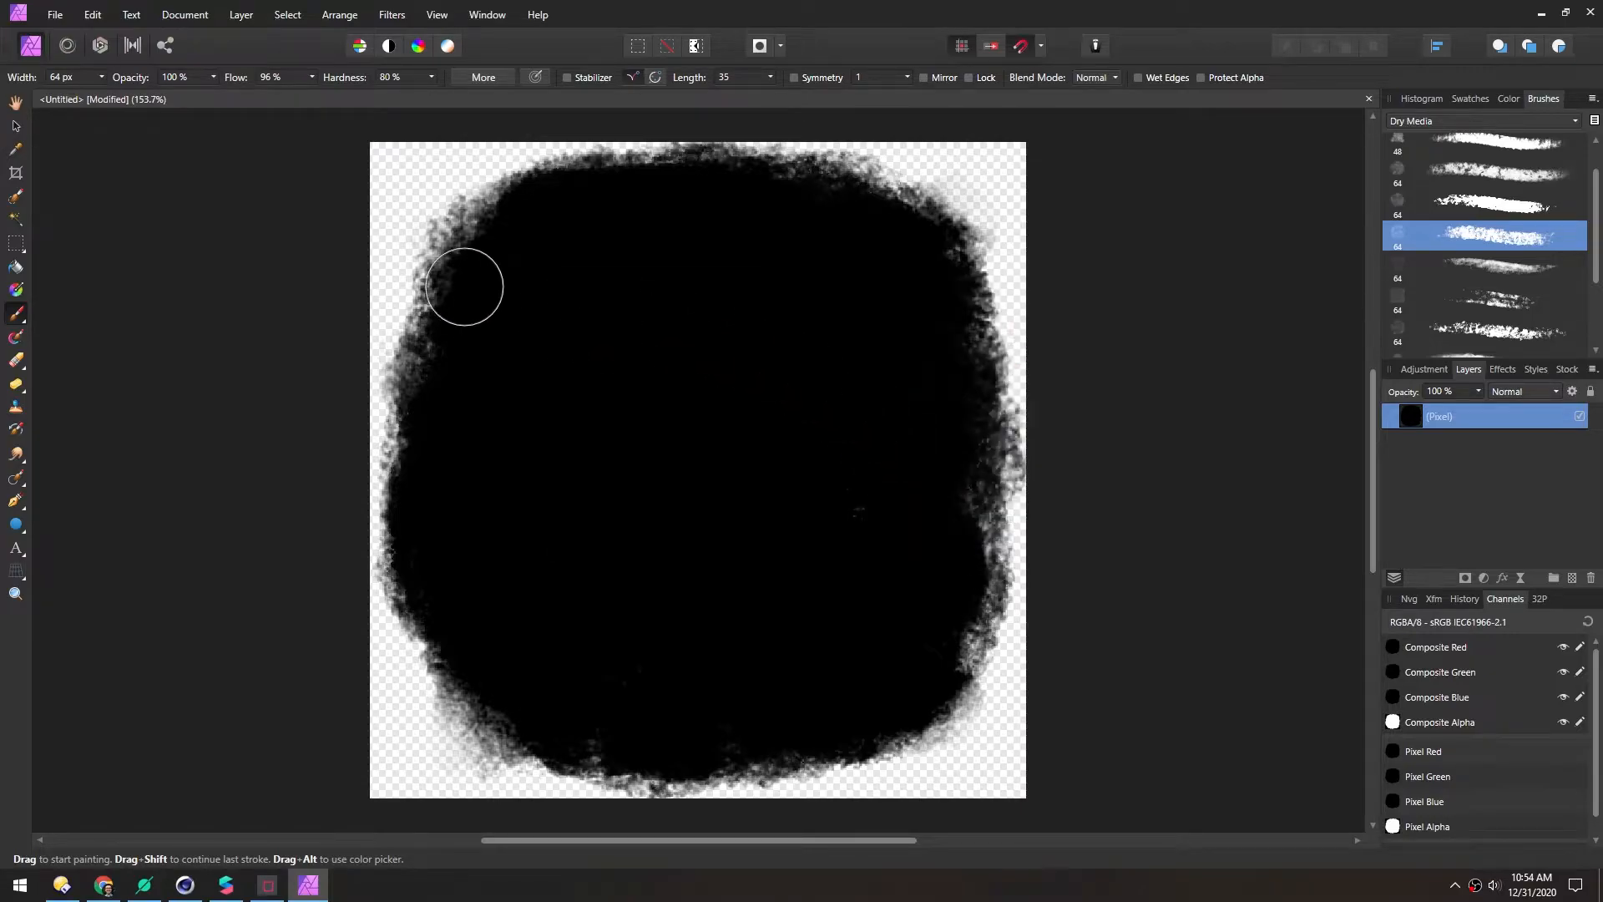
left_click(241, 18)
left_click(269, 132)
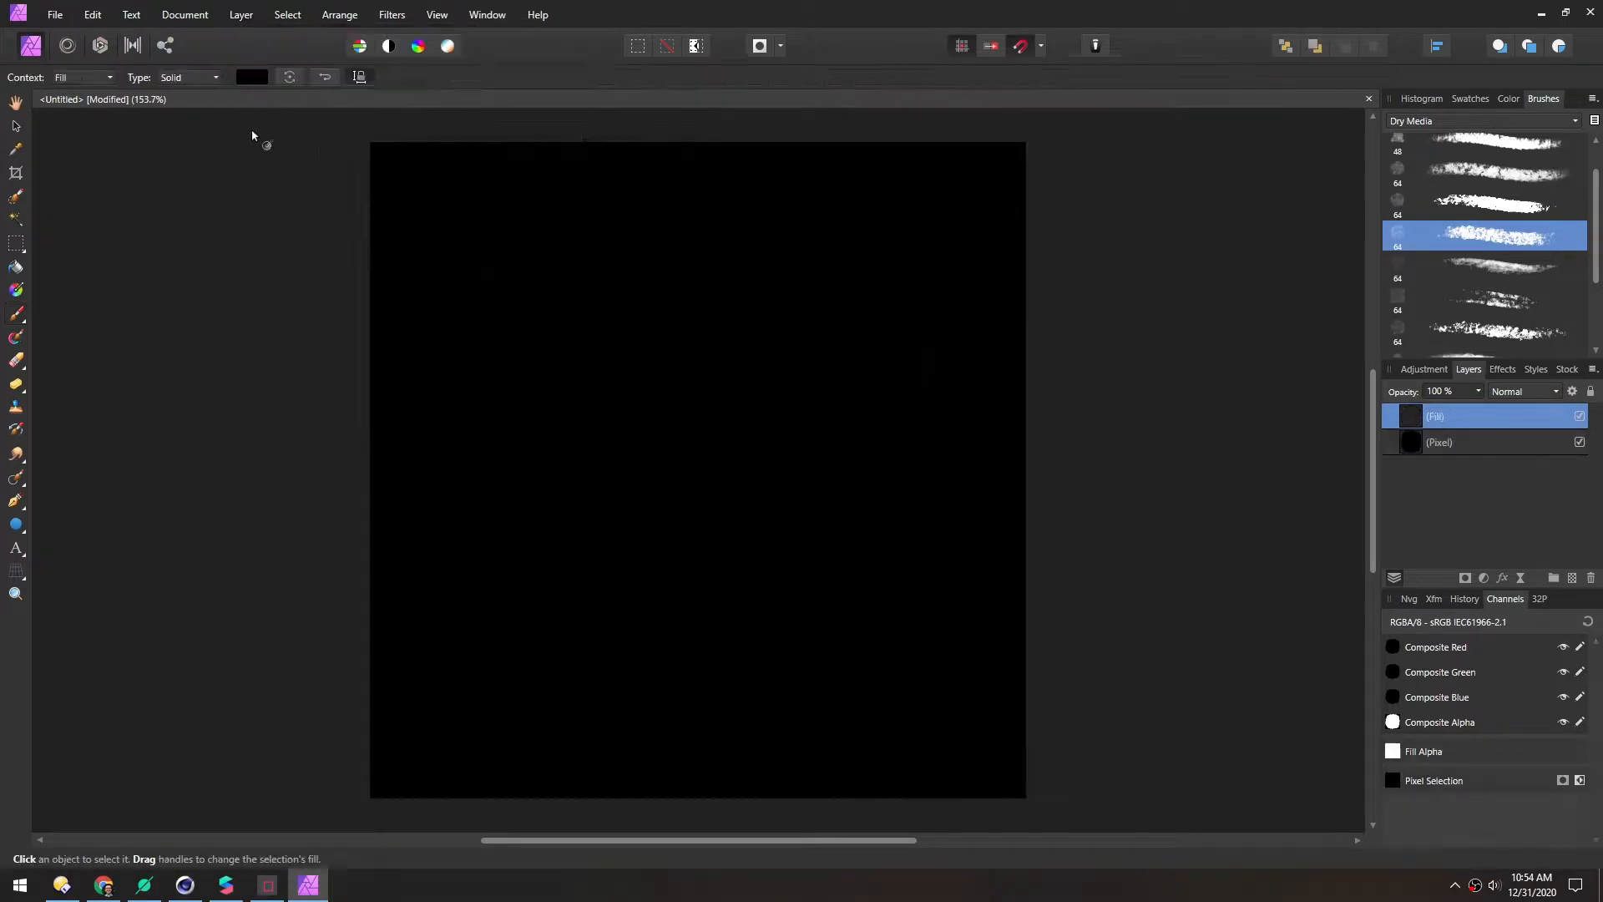
left_click_drag(1411, 416, 1410, 489)
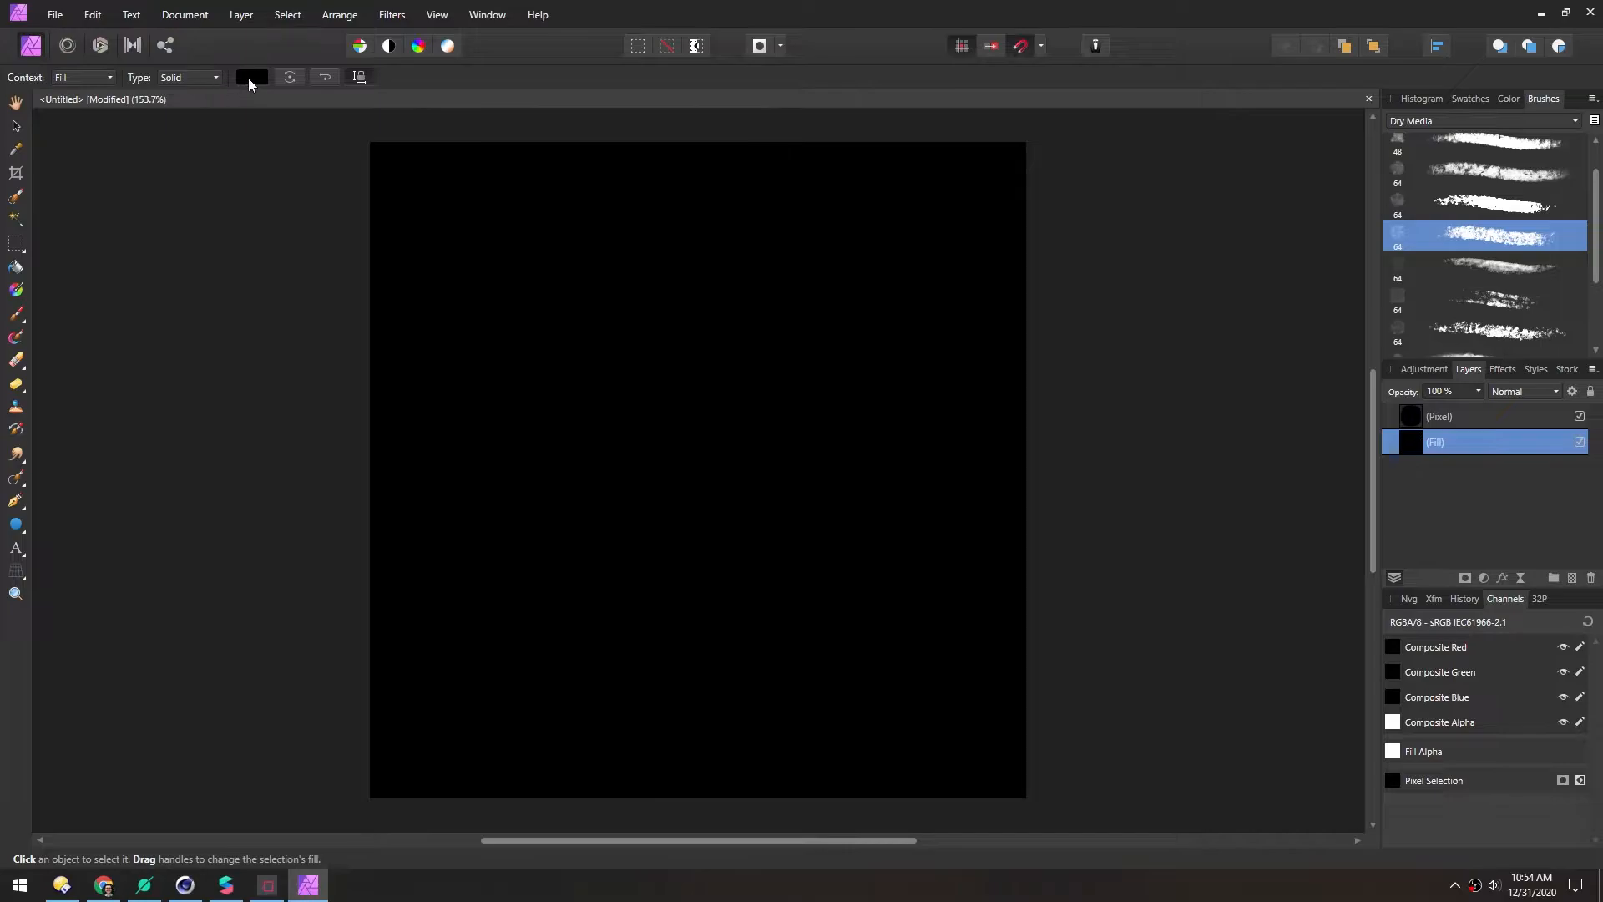
left_click(248, 77)
left_click_drag(238, 201, 548, 204)
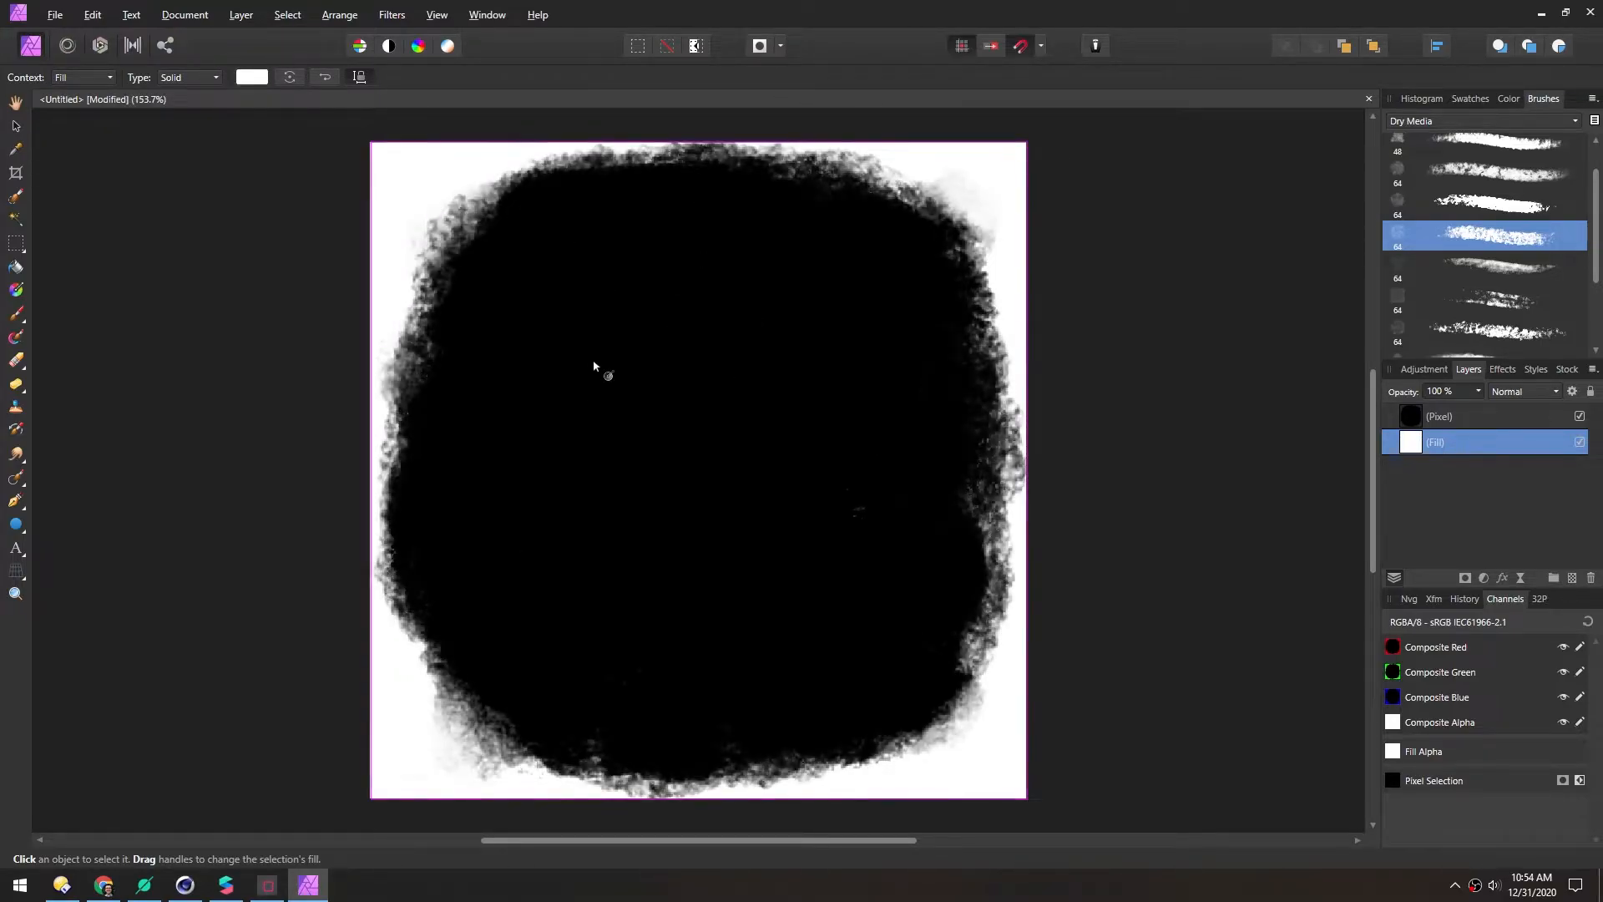
Export the image as a JPEG named sandCrater_alpha into the tex folder
key("ctrl+alt+shift+s")
left_click(604, 326)
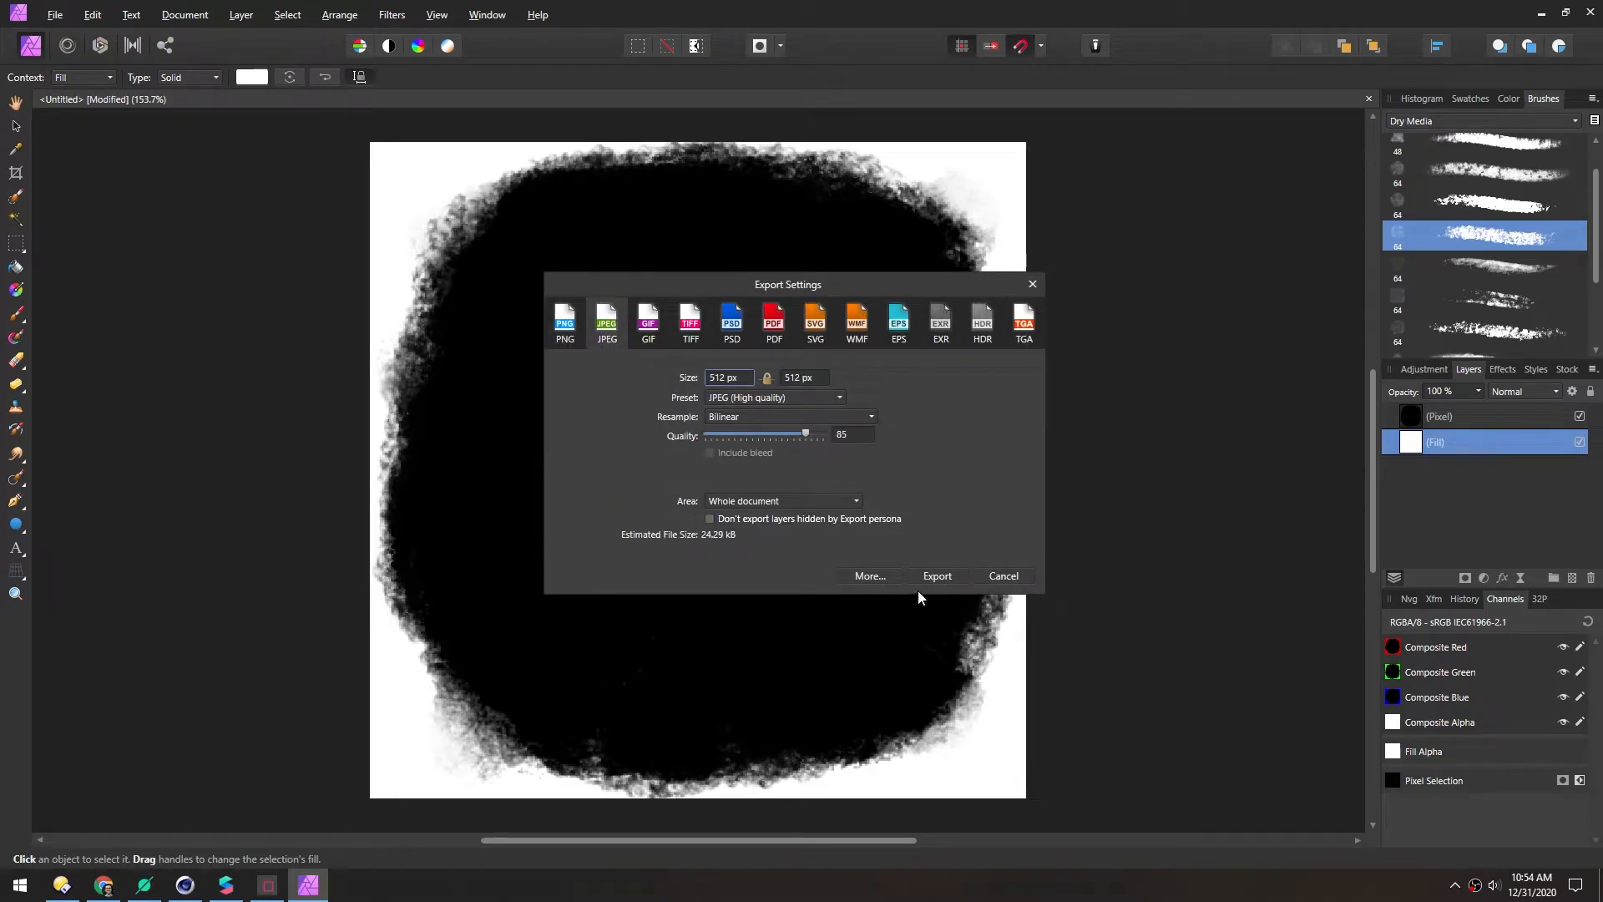
left_click(935, 576)
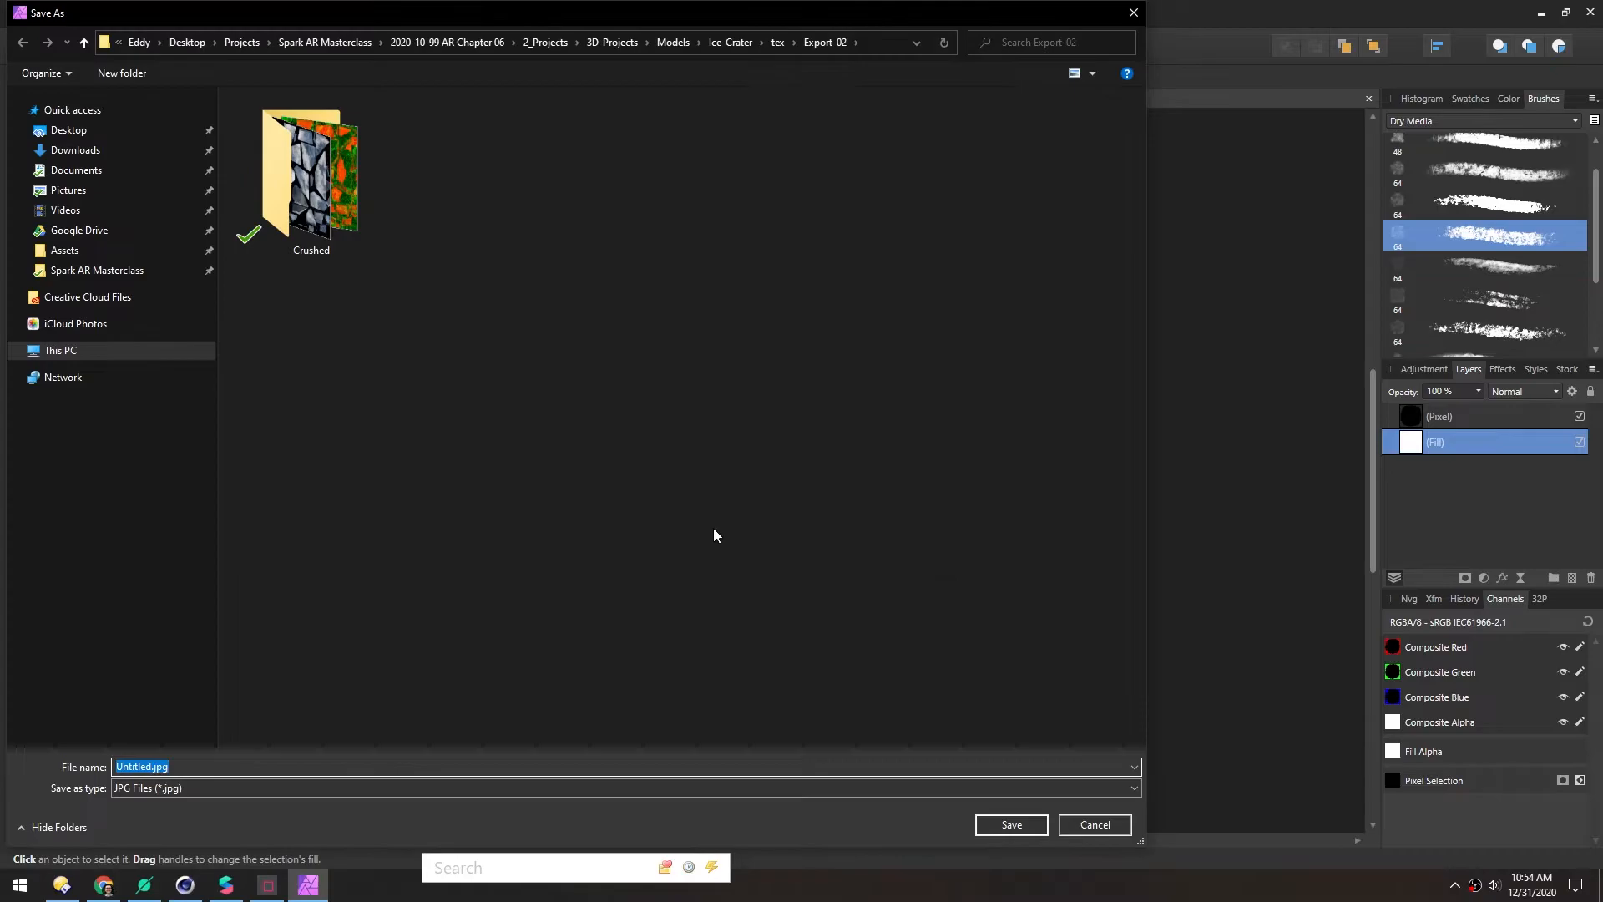
type("dune")
key("BackSpace")
key("BackSpace")
key("BackSpace")
key("BackSpace")
type("sand")
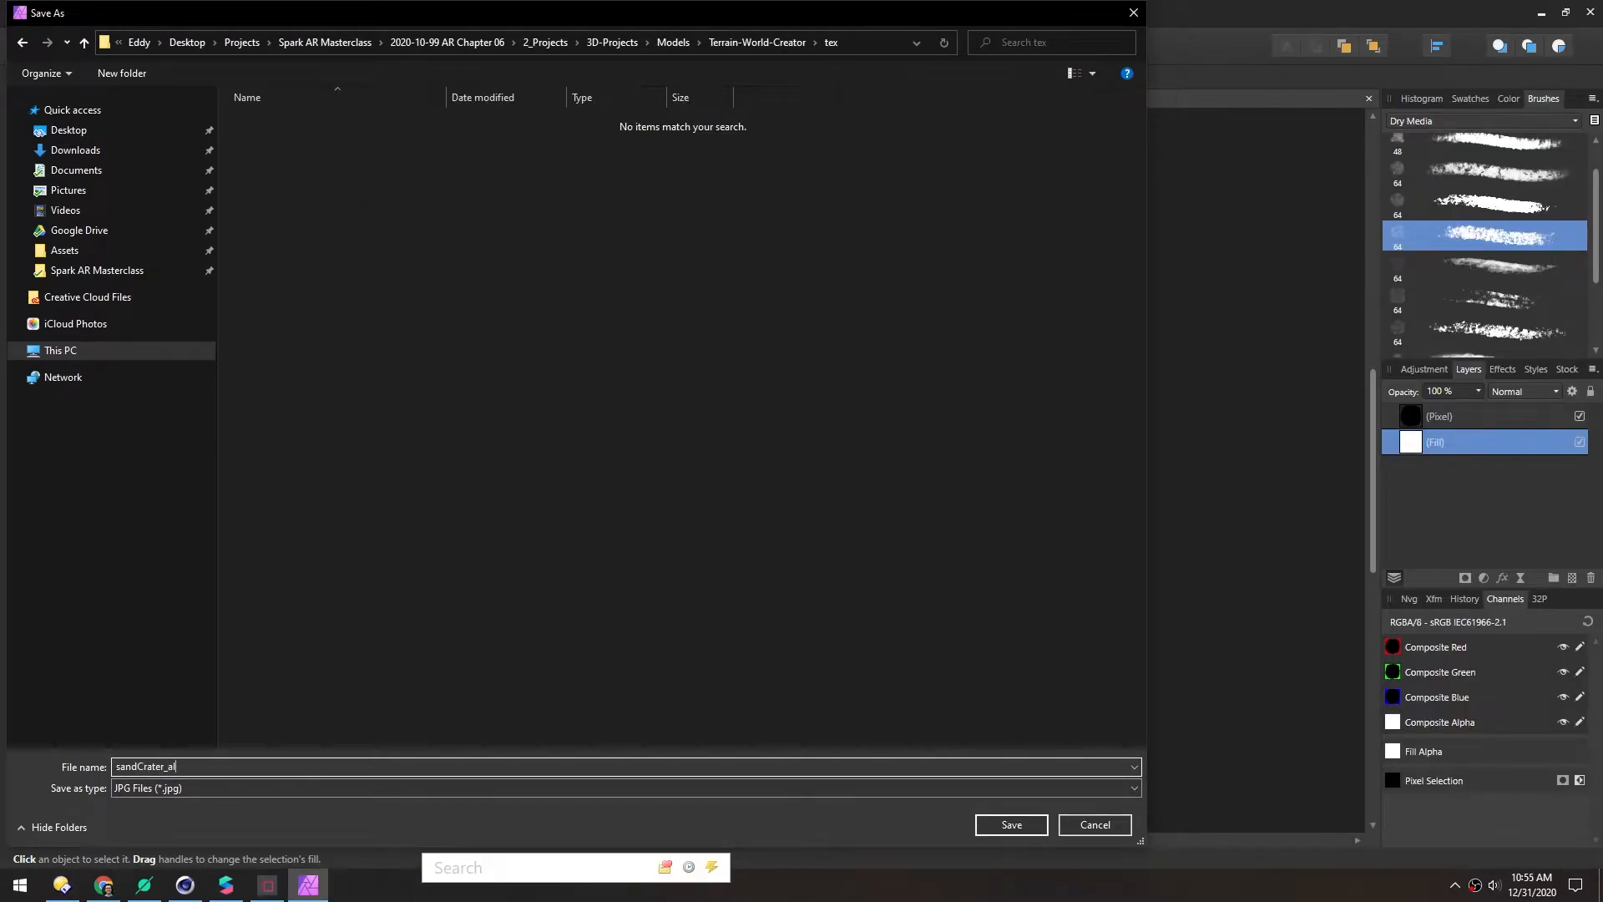
key("Return")
Import sandCrater_alpha.jpg into Assets with No compression and drop it into the Patch Editor
left_click(1541, 15)
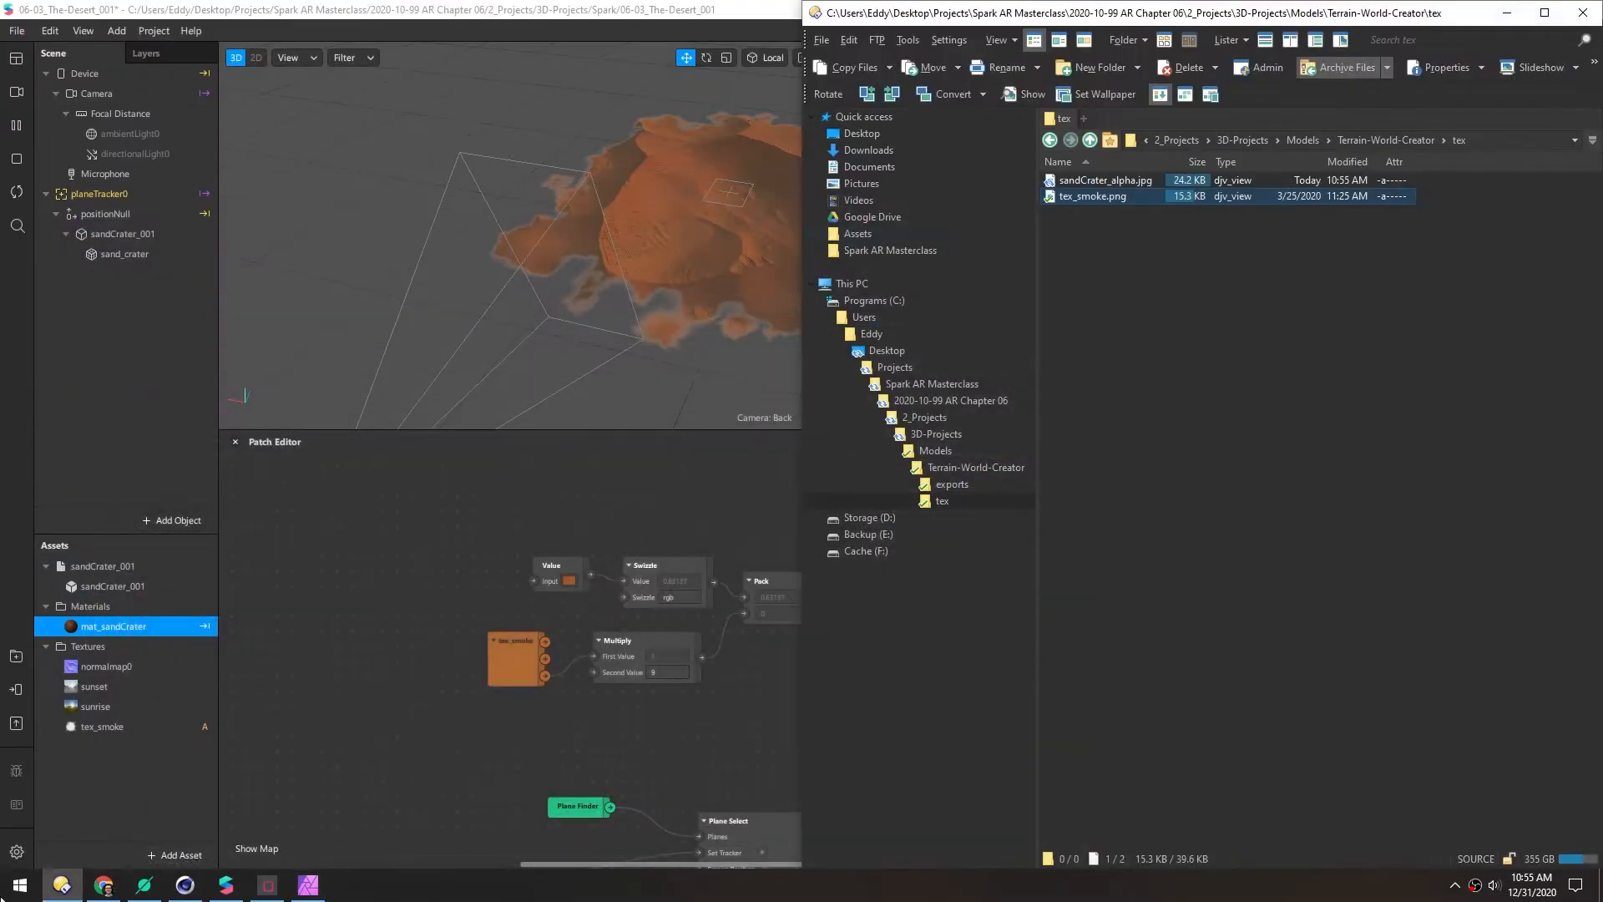
left_click_drag(1079, 183, 124, 768)
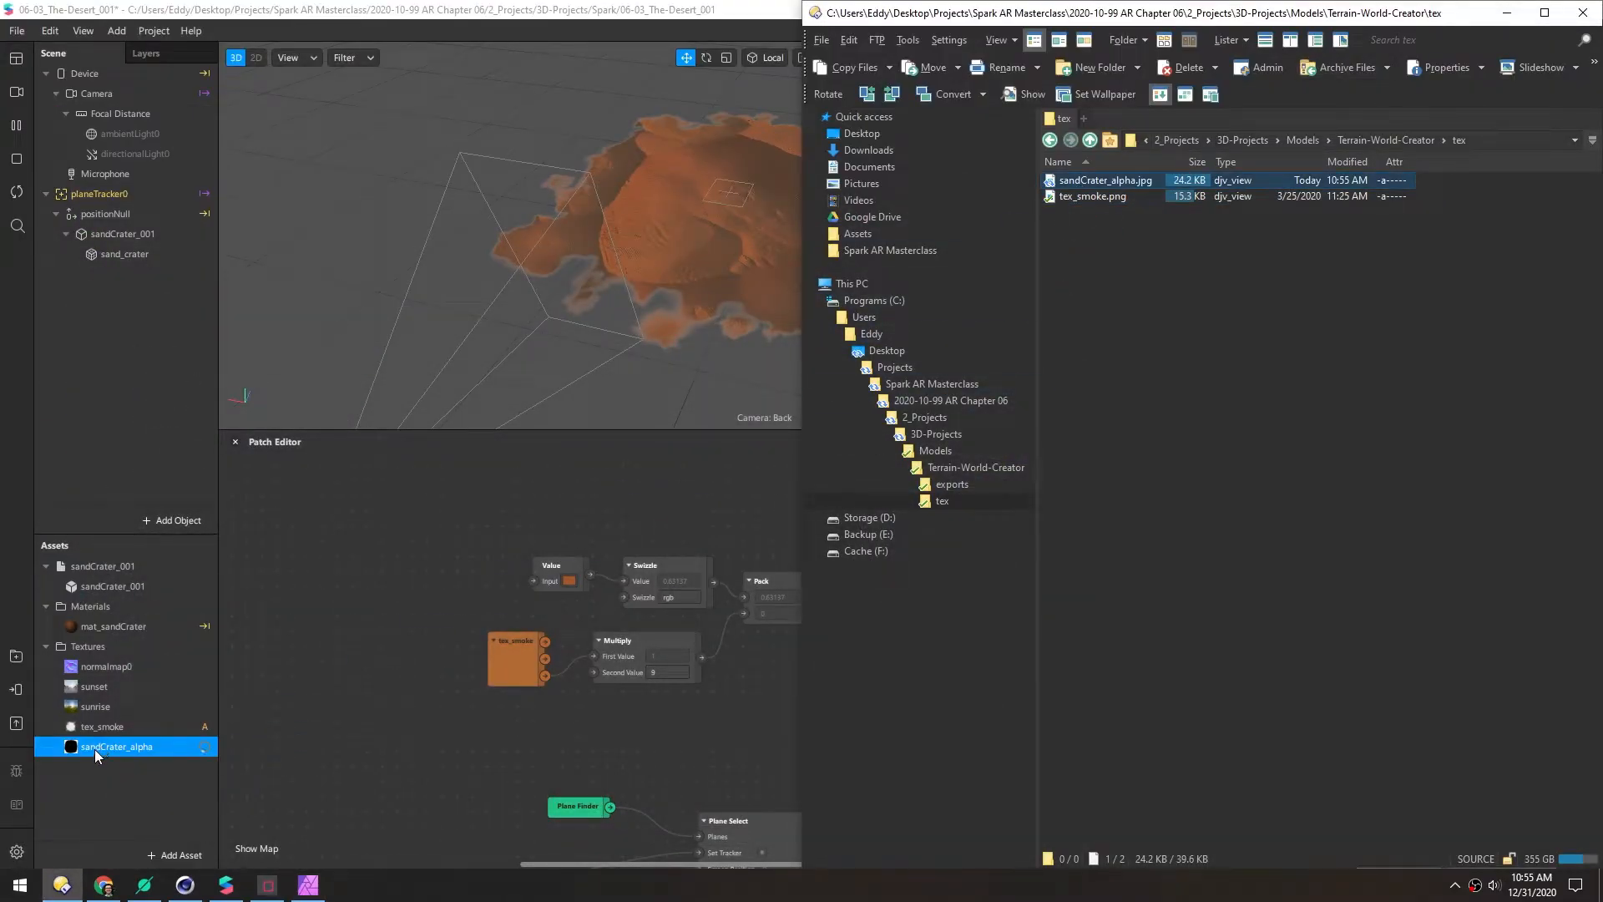
left_click(94, 749)
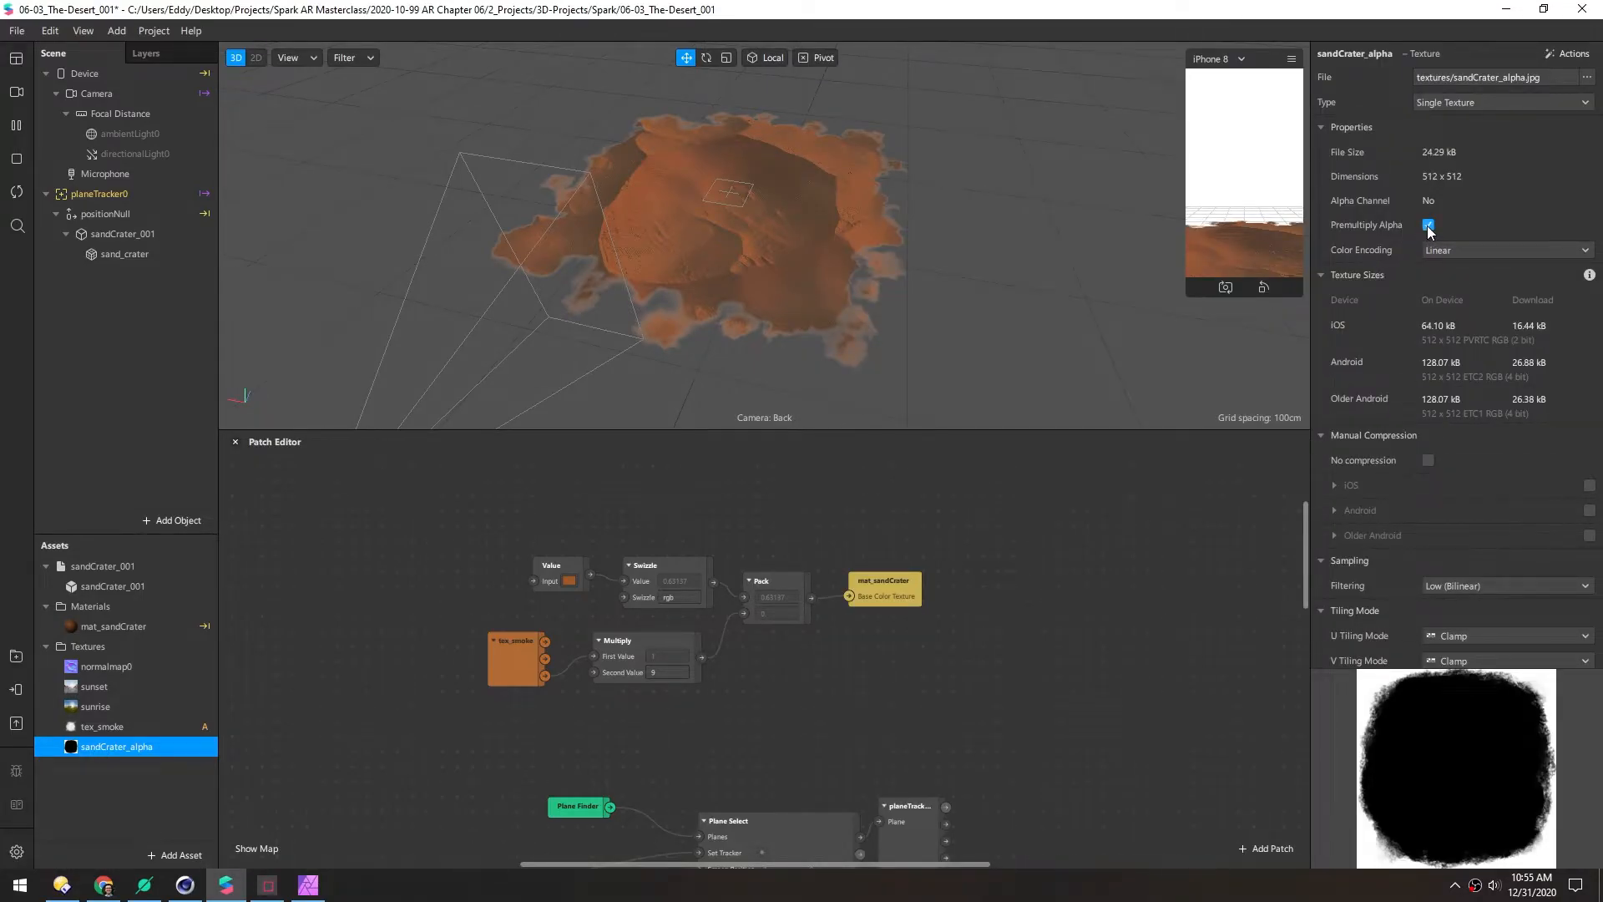
left_click(1428, 460)
mouse_move(95, 749)
left_mouse_down()
mouse_move(423, 714)
mouse_move(504, 720)
mouse_move(493, 729)
left_mouse_up()
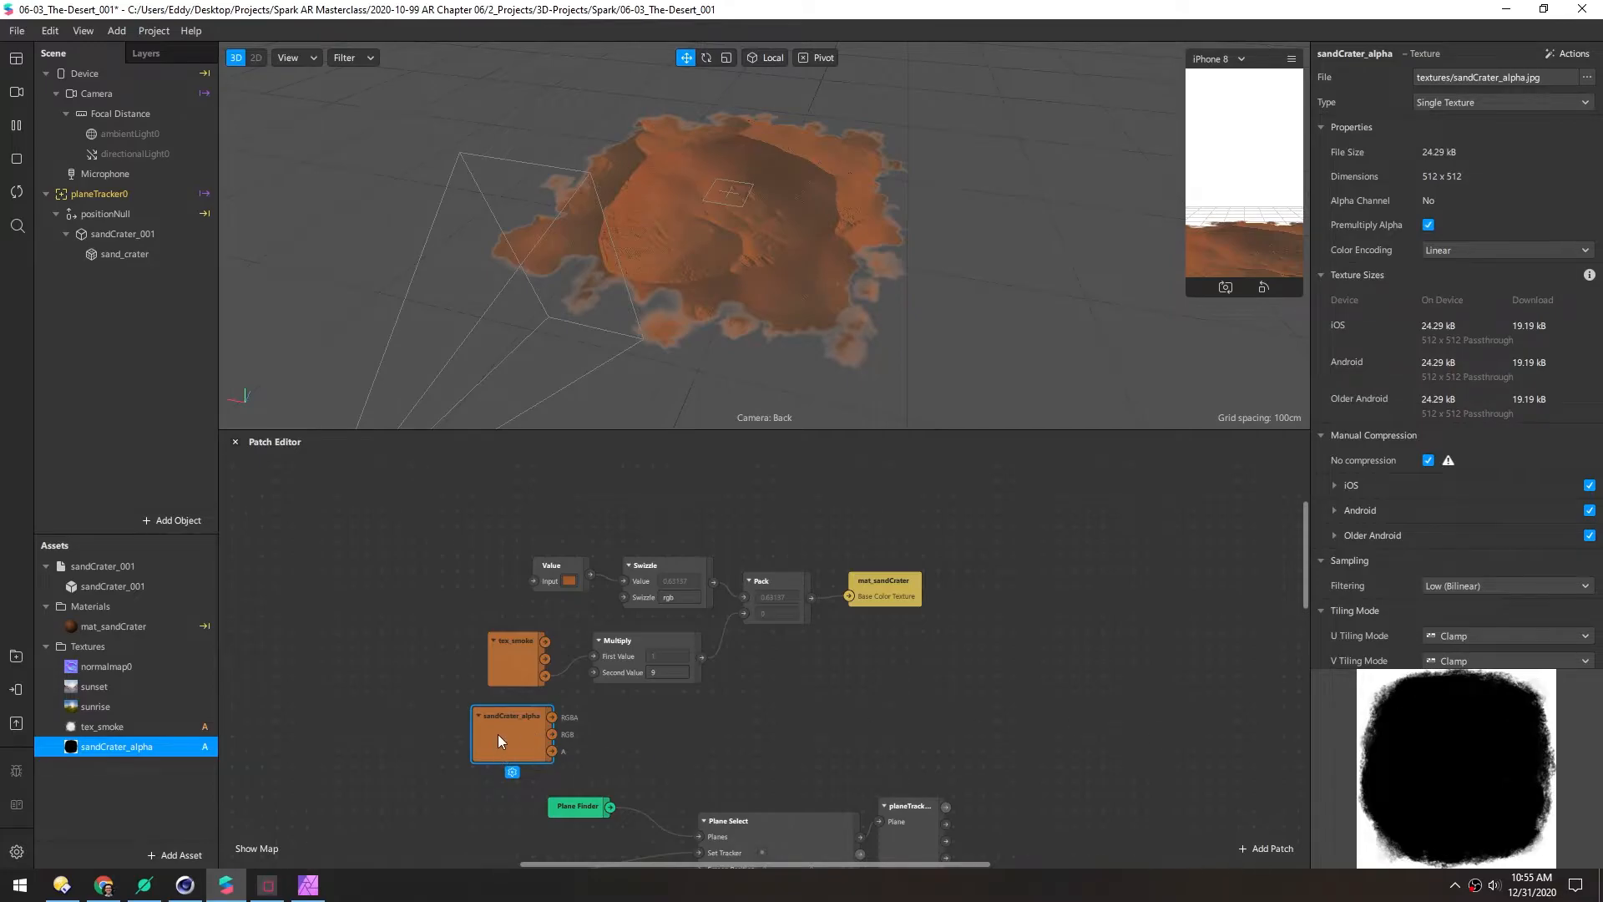
Delete the tex_smoke patch and put the sandCrater_alpha patch in its place
left_click_drag(498, 734, 453, 734)
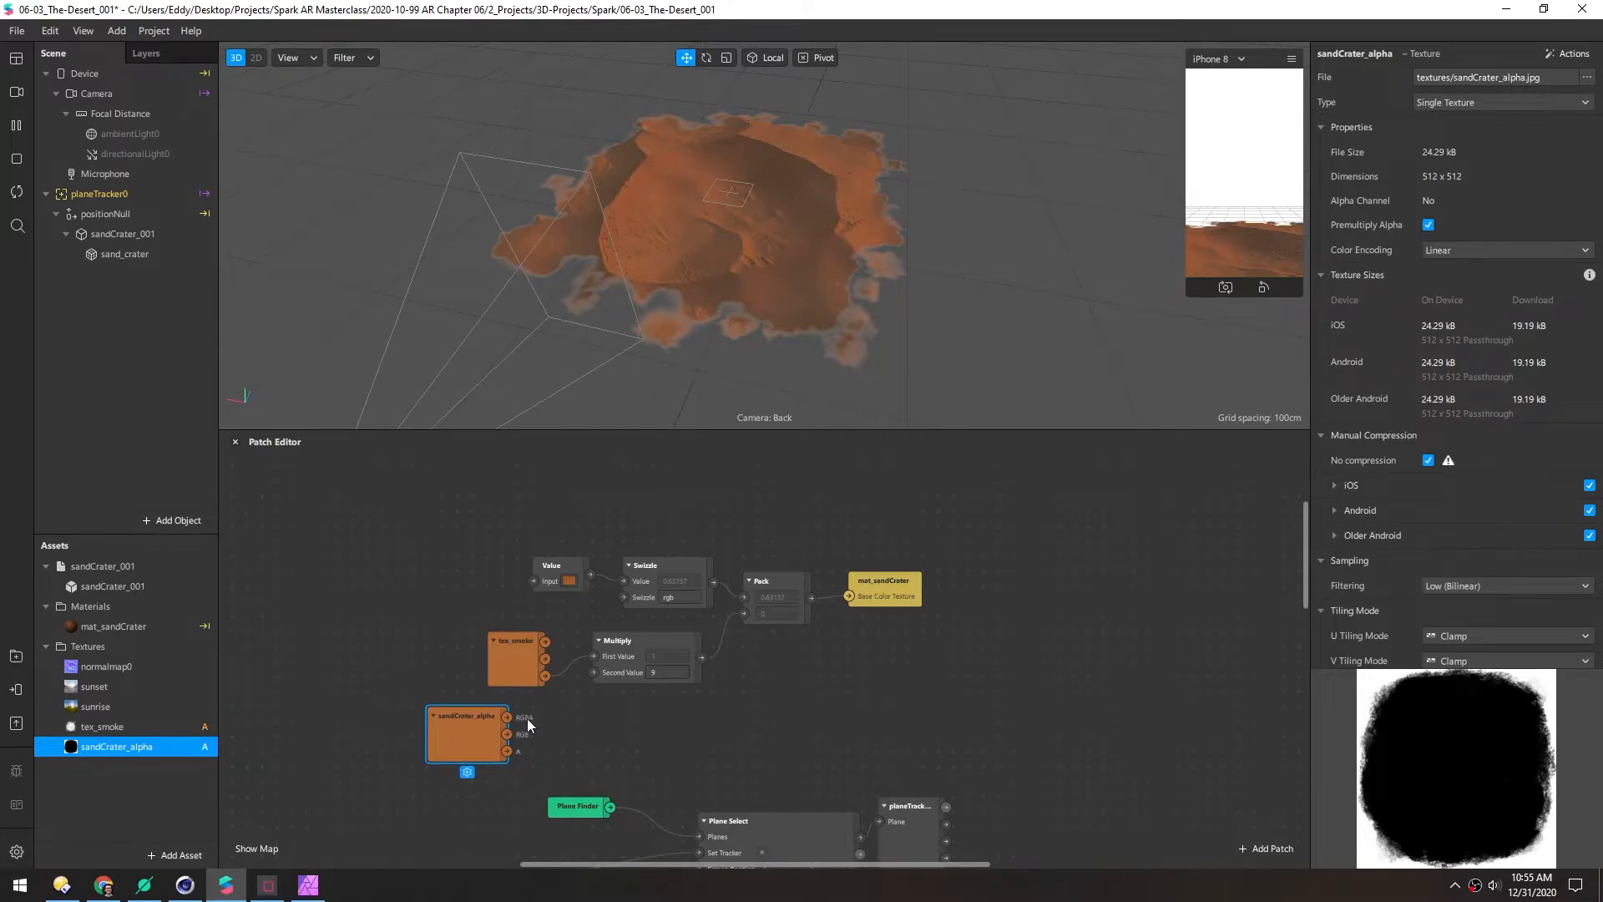
left_click(514, 674)
key("Delete")
left_click_drag(454, 747, 447, 694)
Add a Swizzle set to r after sandCrater_alpha and feed it into the Multiply's First Value
type("swiz")
key("Return")
left_click(471, 739)
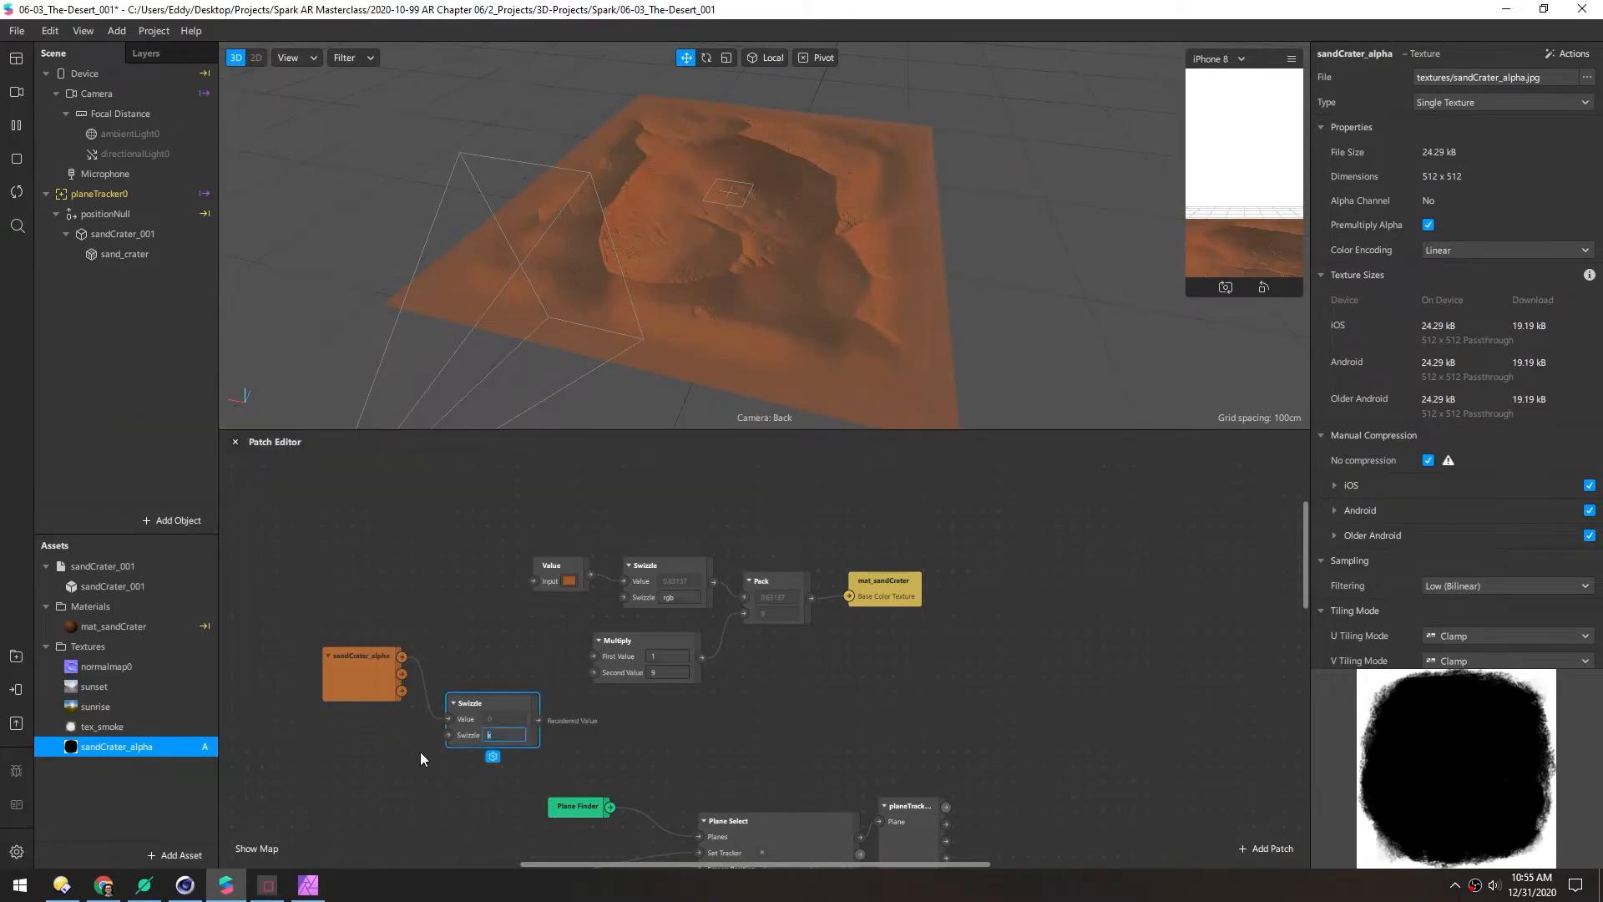
type("r")
left_click_drag(499, 720, 493, 673)
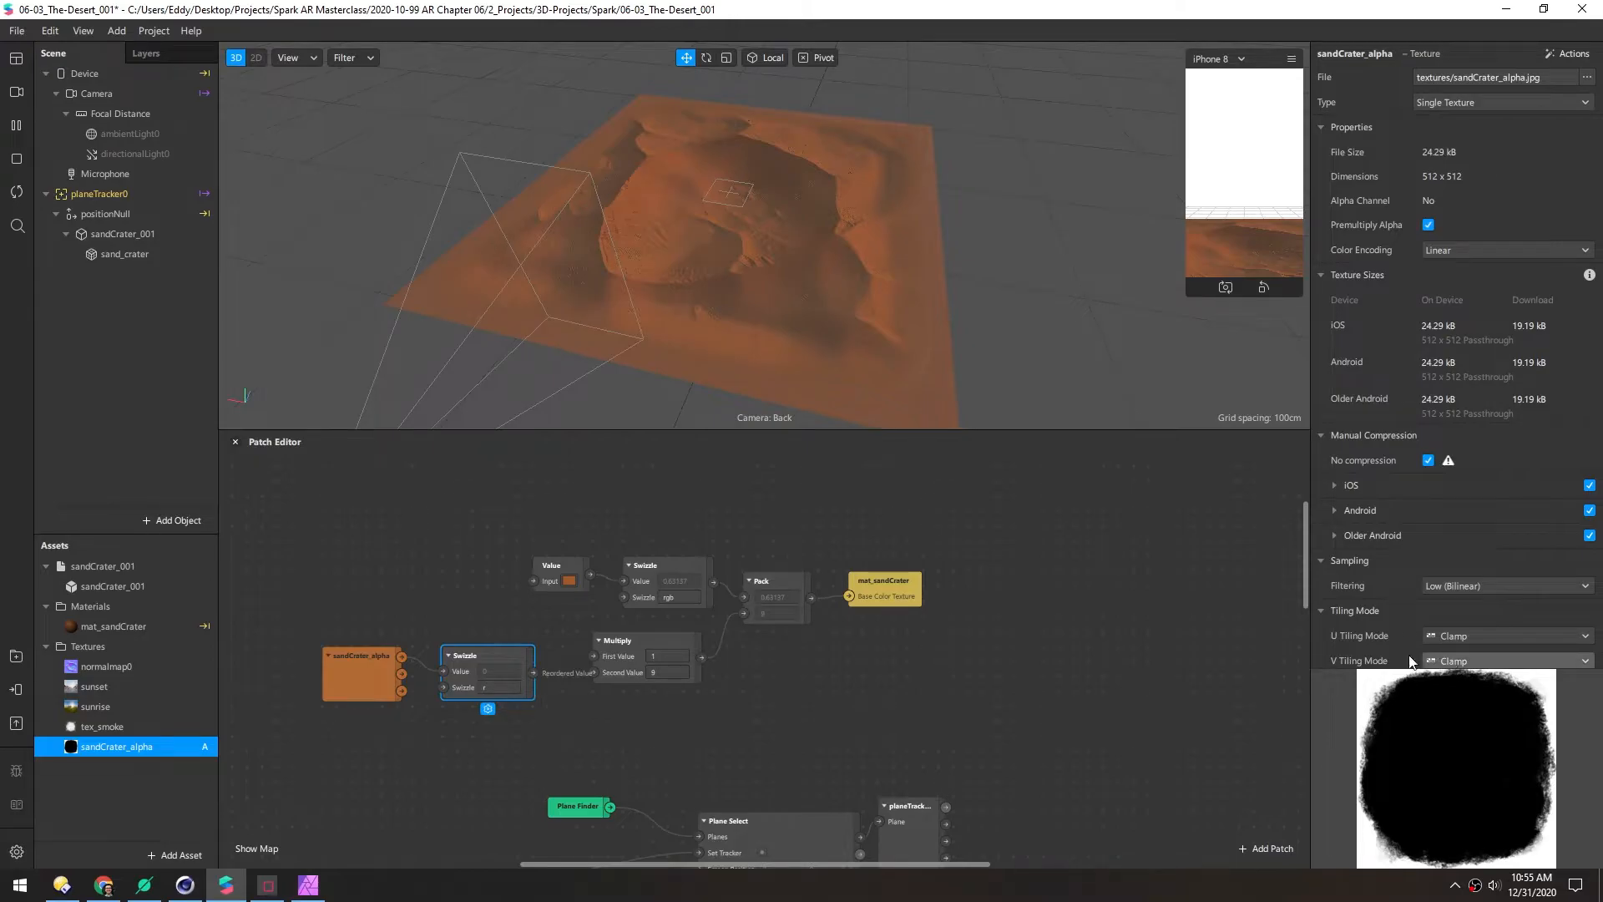
left_click_drag(533, 672, 593, 655)
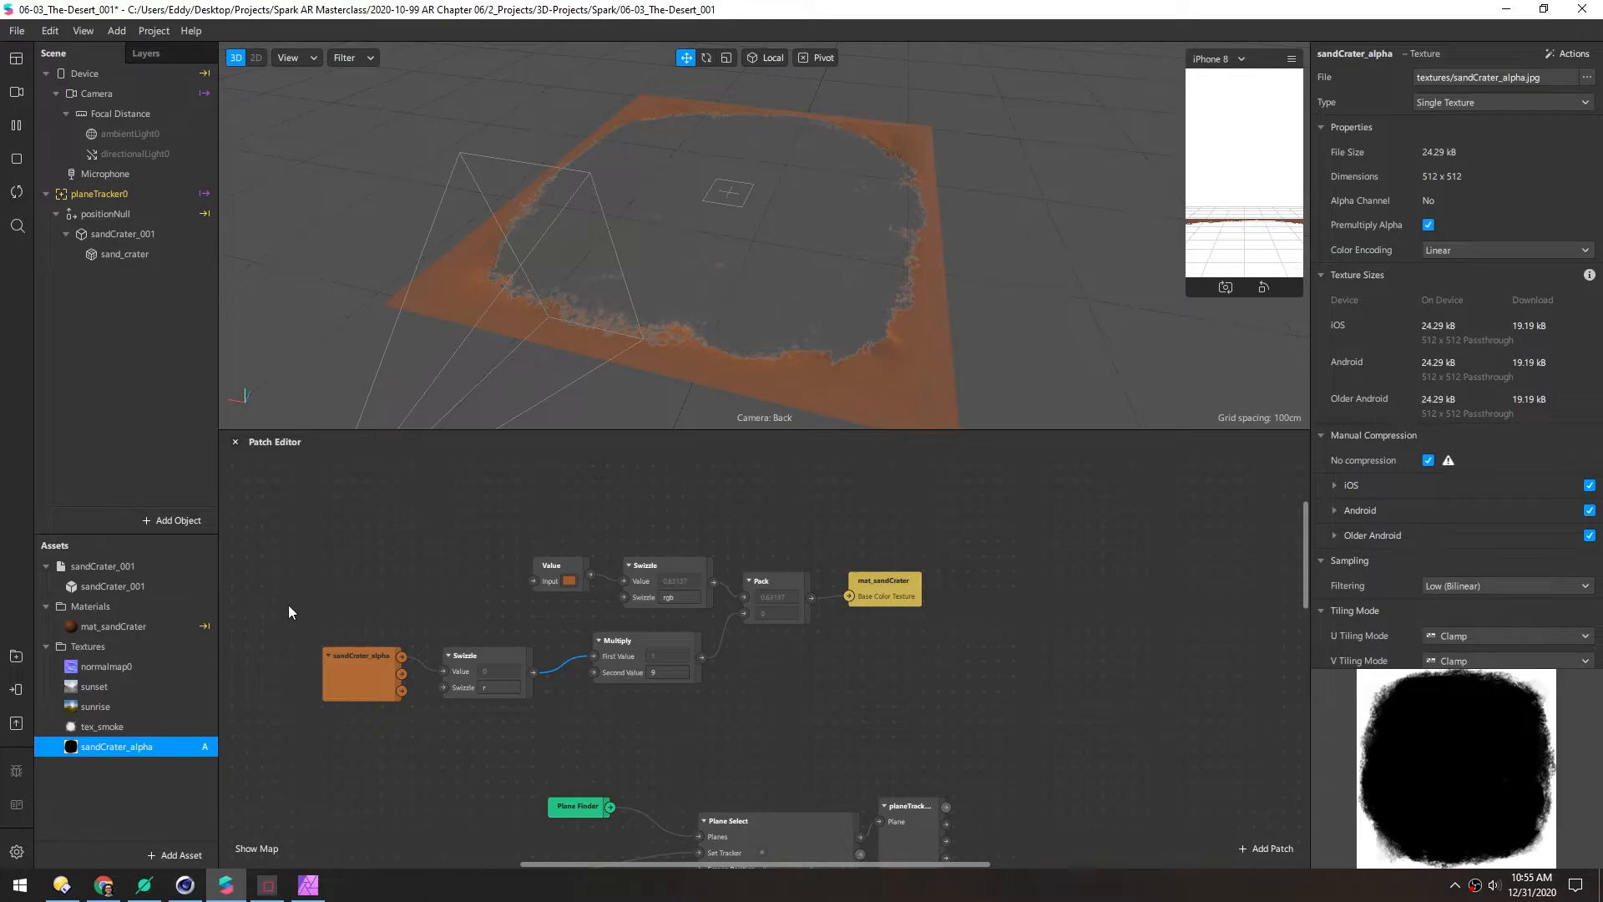
Shift the texture and Swizzle patches left and add a Multiply by -1 on the Swizzle output
left_click_drag(756, 185, 751, 238, "alt")
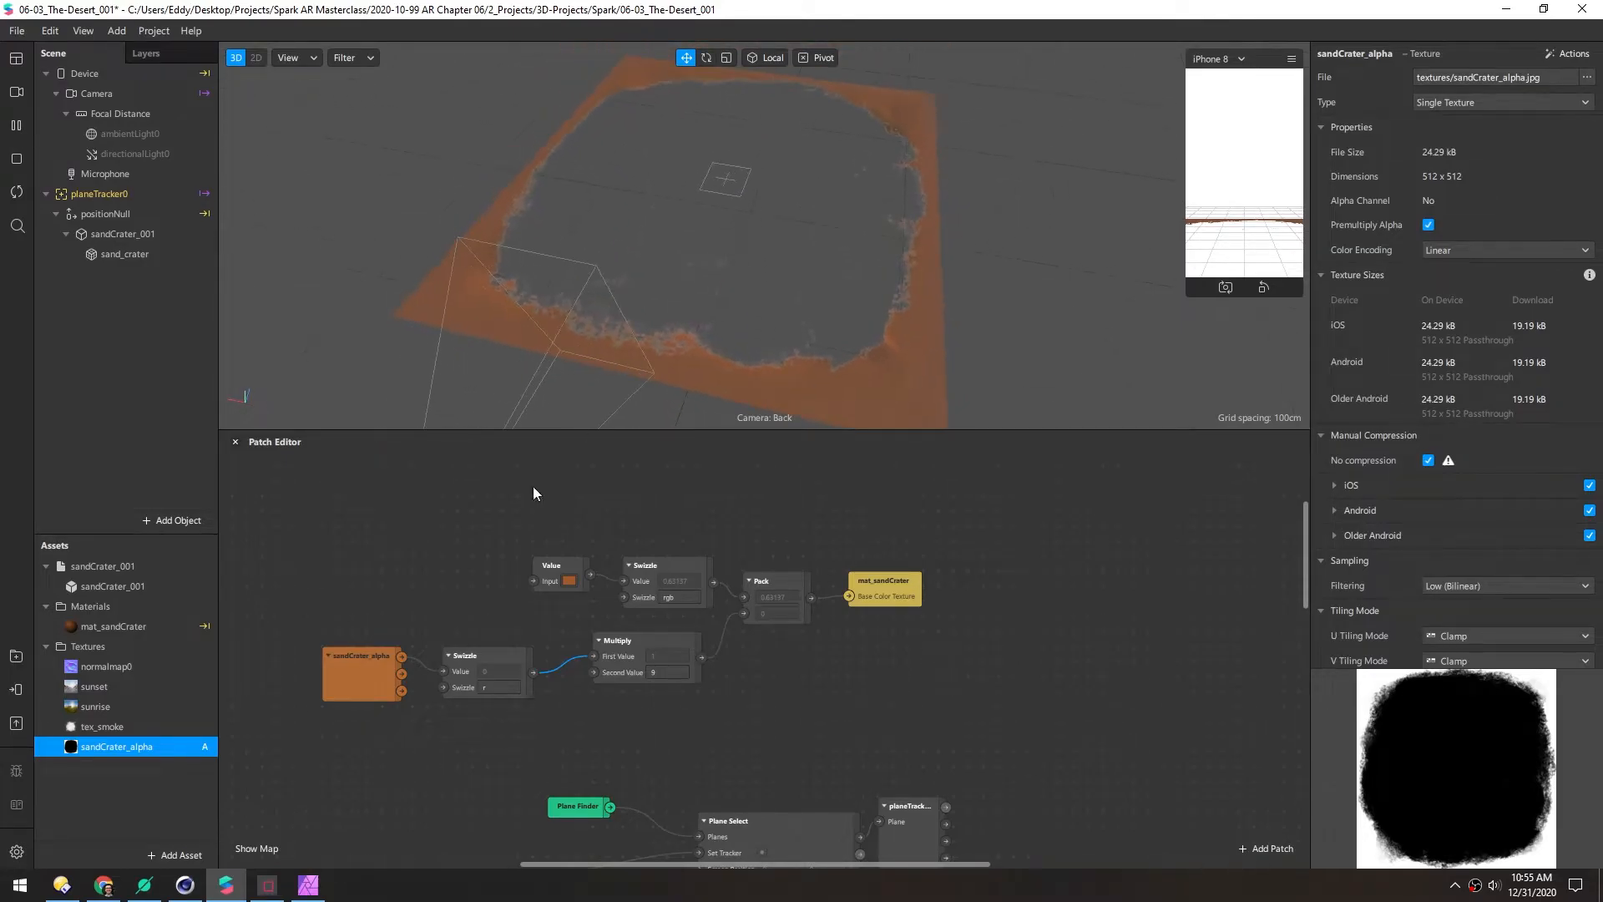
left_click_drag(442, 548, 667, 562)
left_click_drag(588, 611, 742, 738)
left_click(680, 739)
left_click_drag(618, 702, 673, 725)
left_click(465, 729)
type("mul")
key("Return")
type("-1")
key("Return")
Add an Add patch with Second Value 1 after the -1 Multiply and connect it to the final Multiply
type("ad")
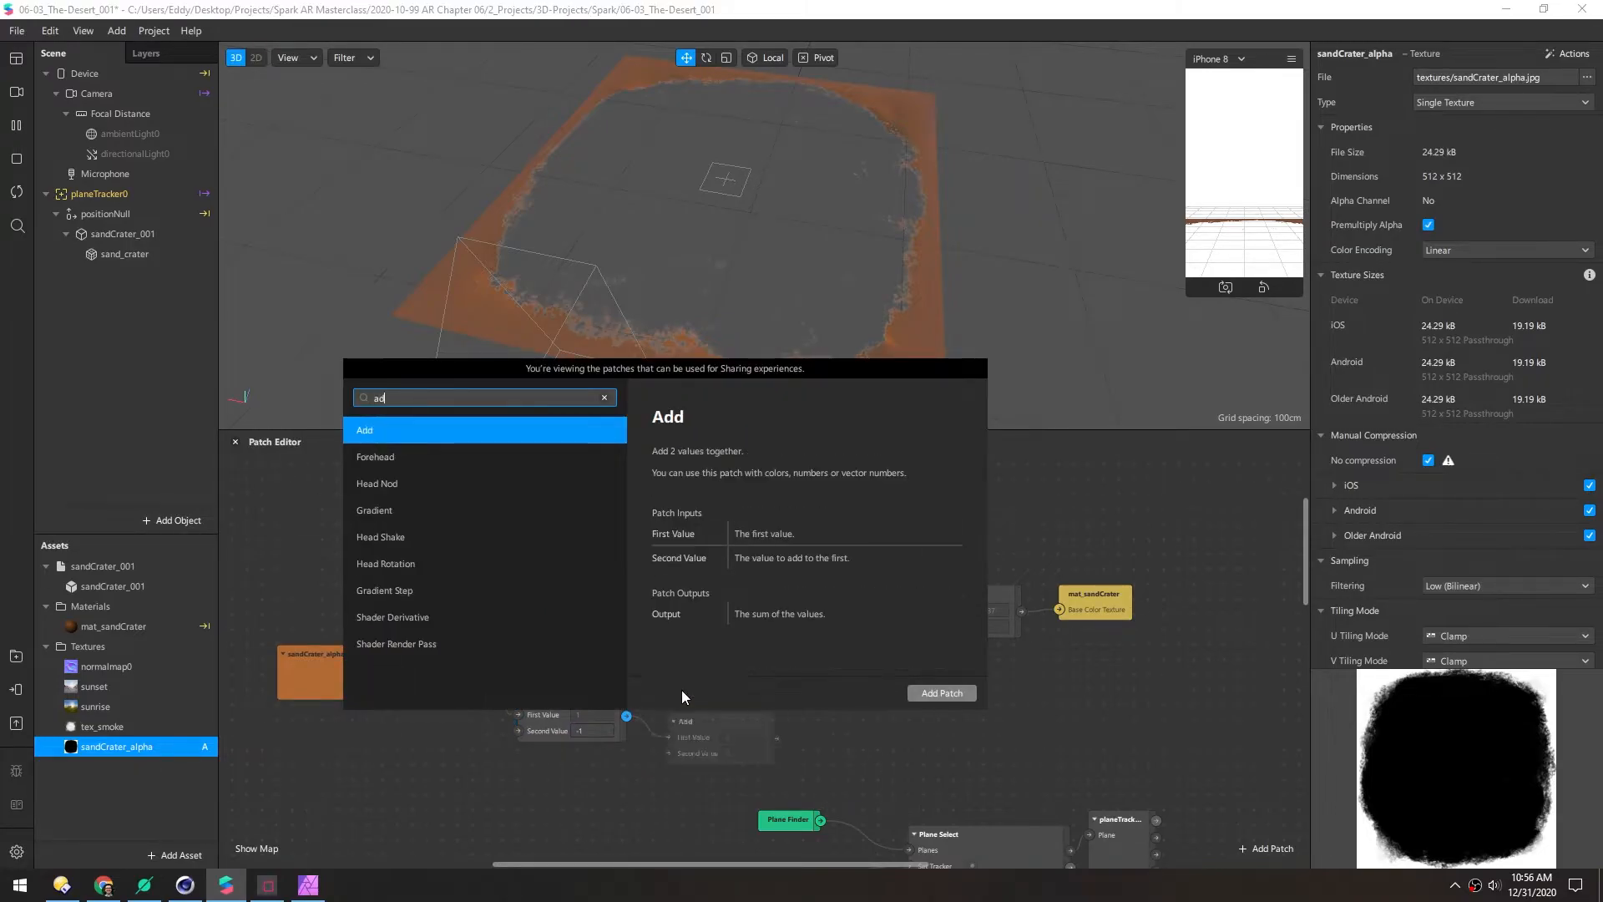
key("Return")
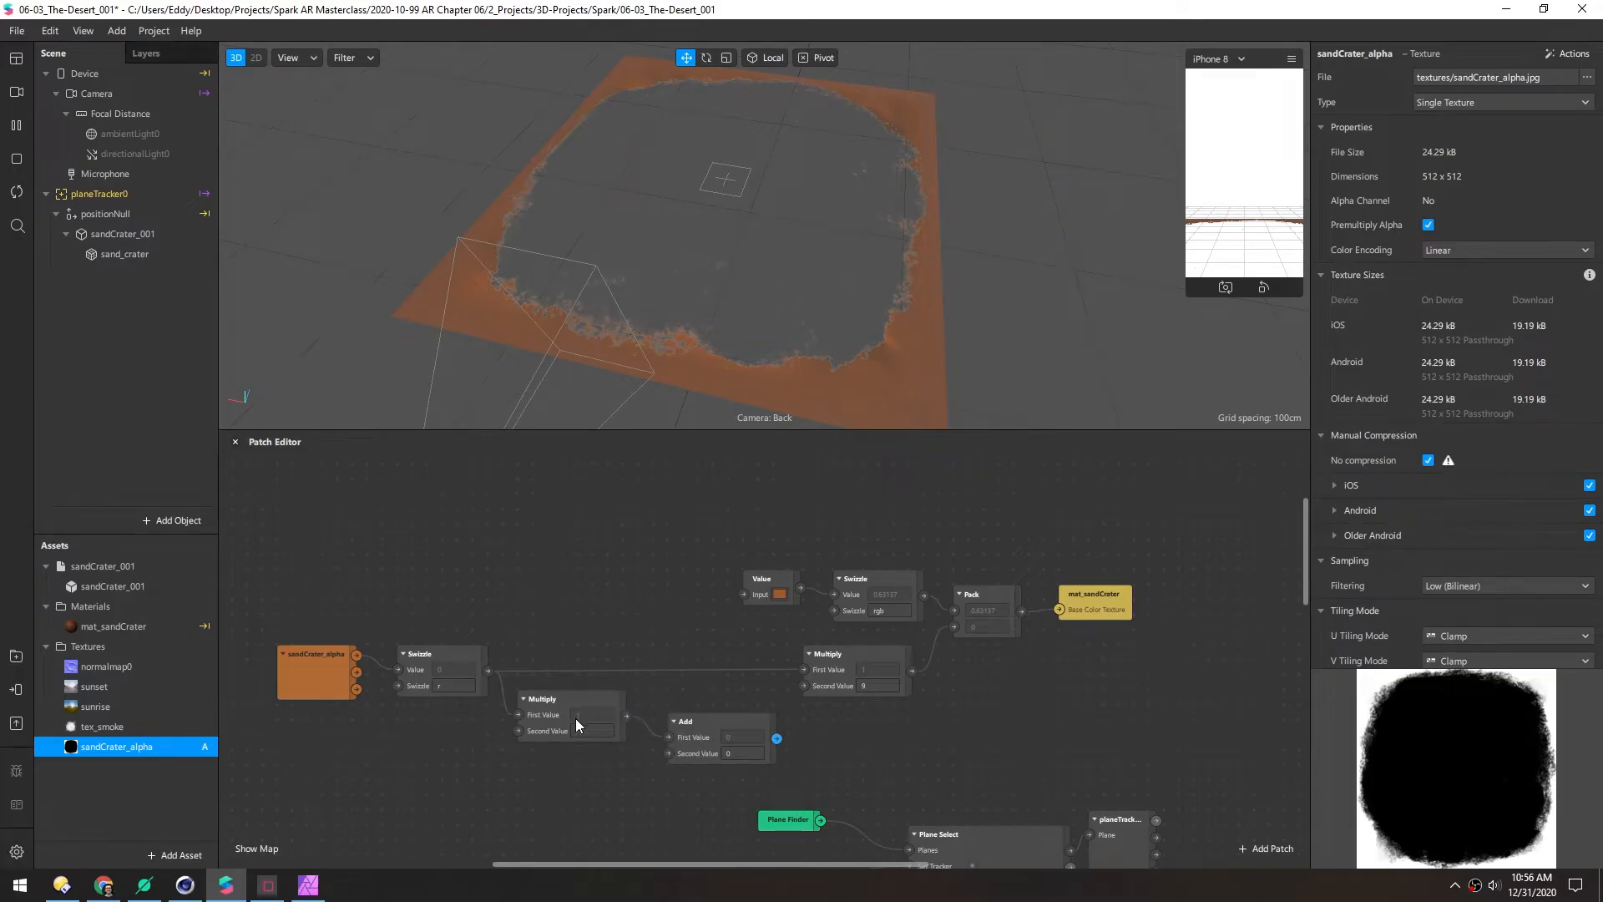
left_click(741, 753)
type("1")
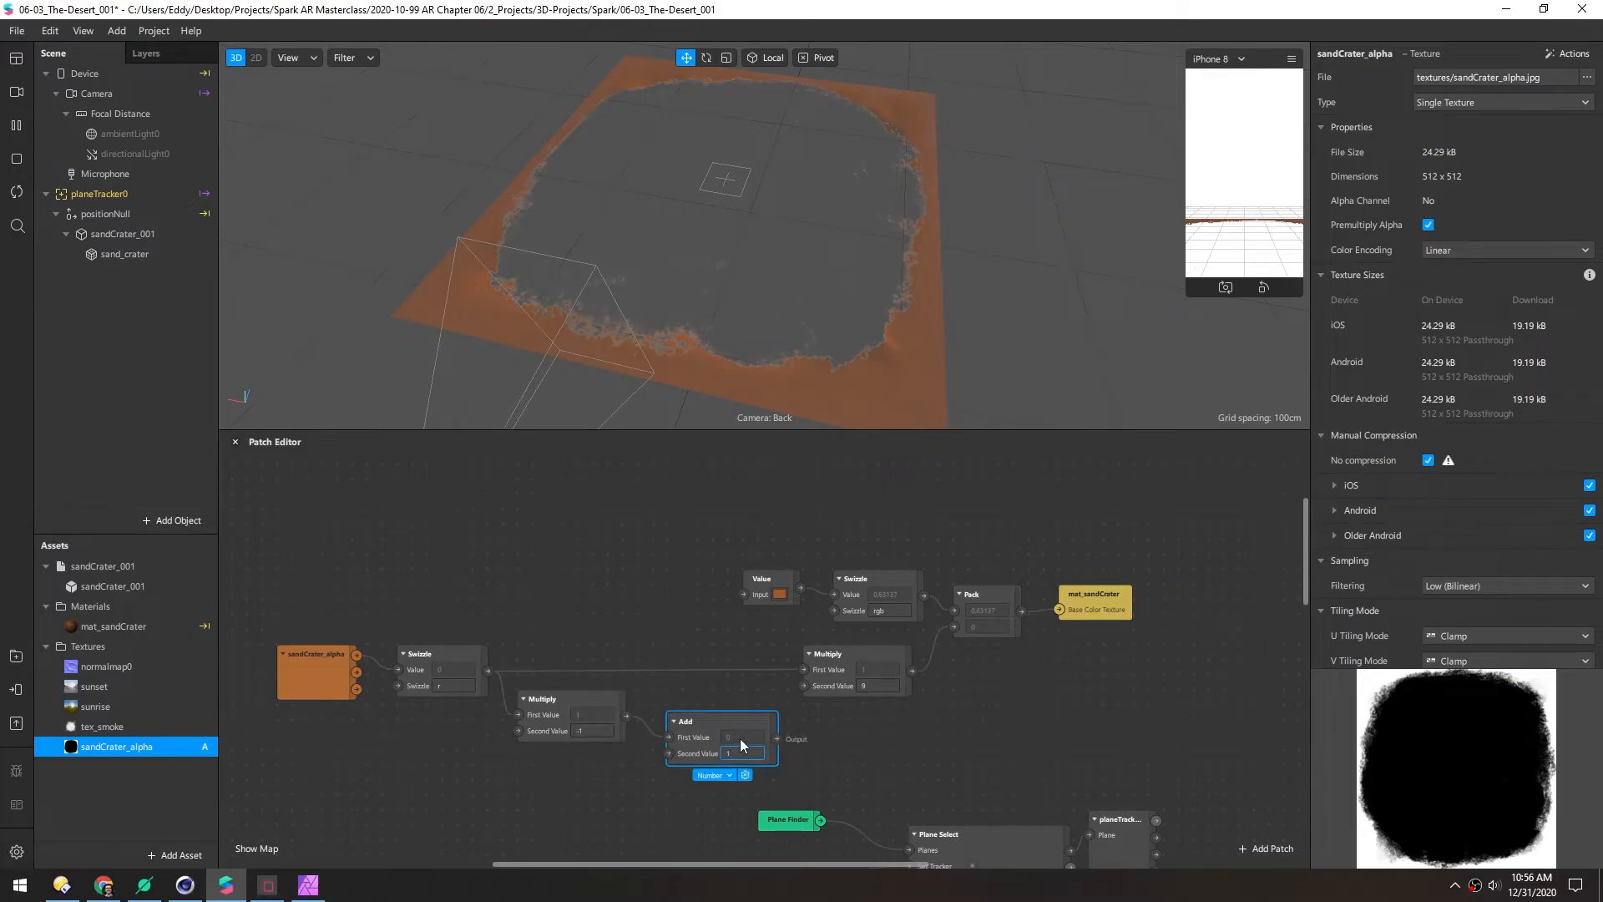
left_click_drag(776, 738, 803, 670)
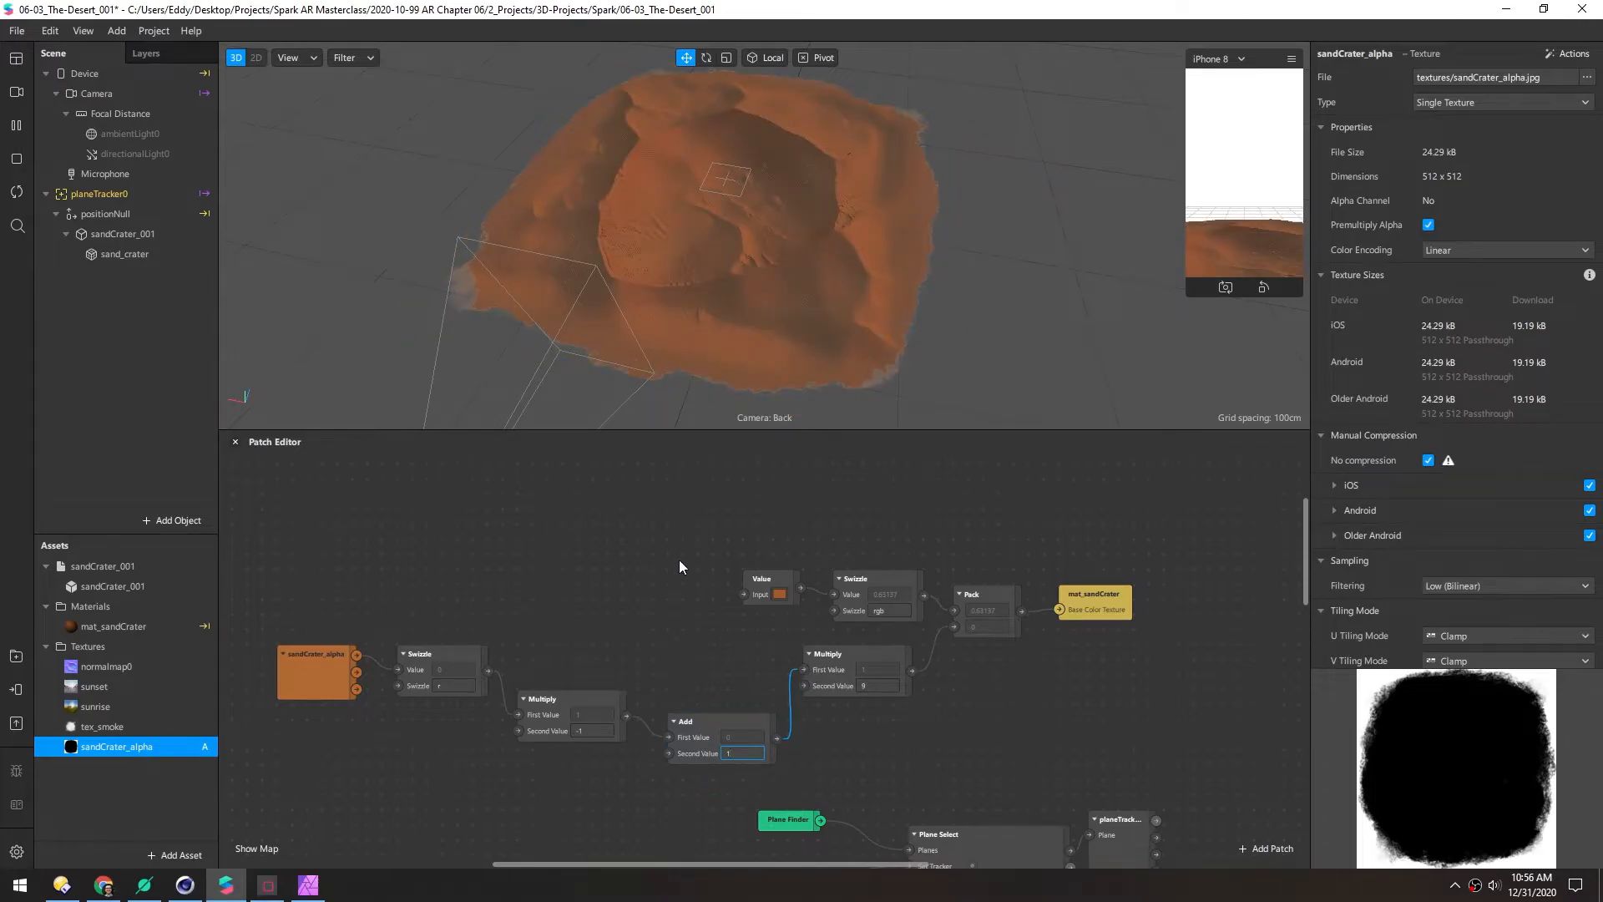
left_click_drag(765, 204, 641, 299)
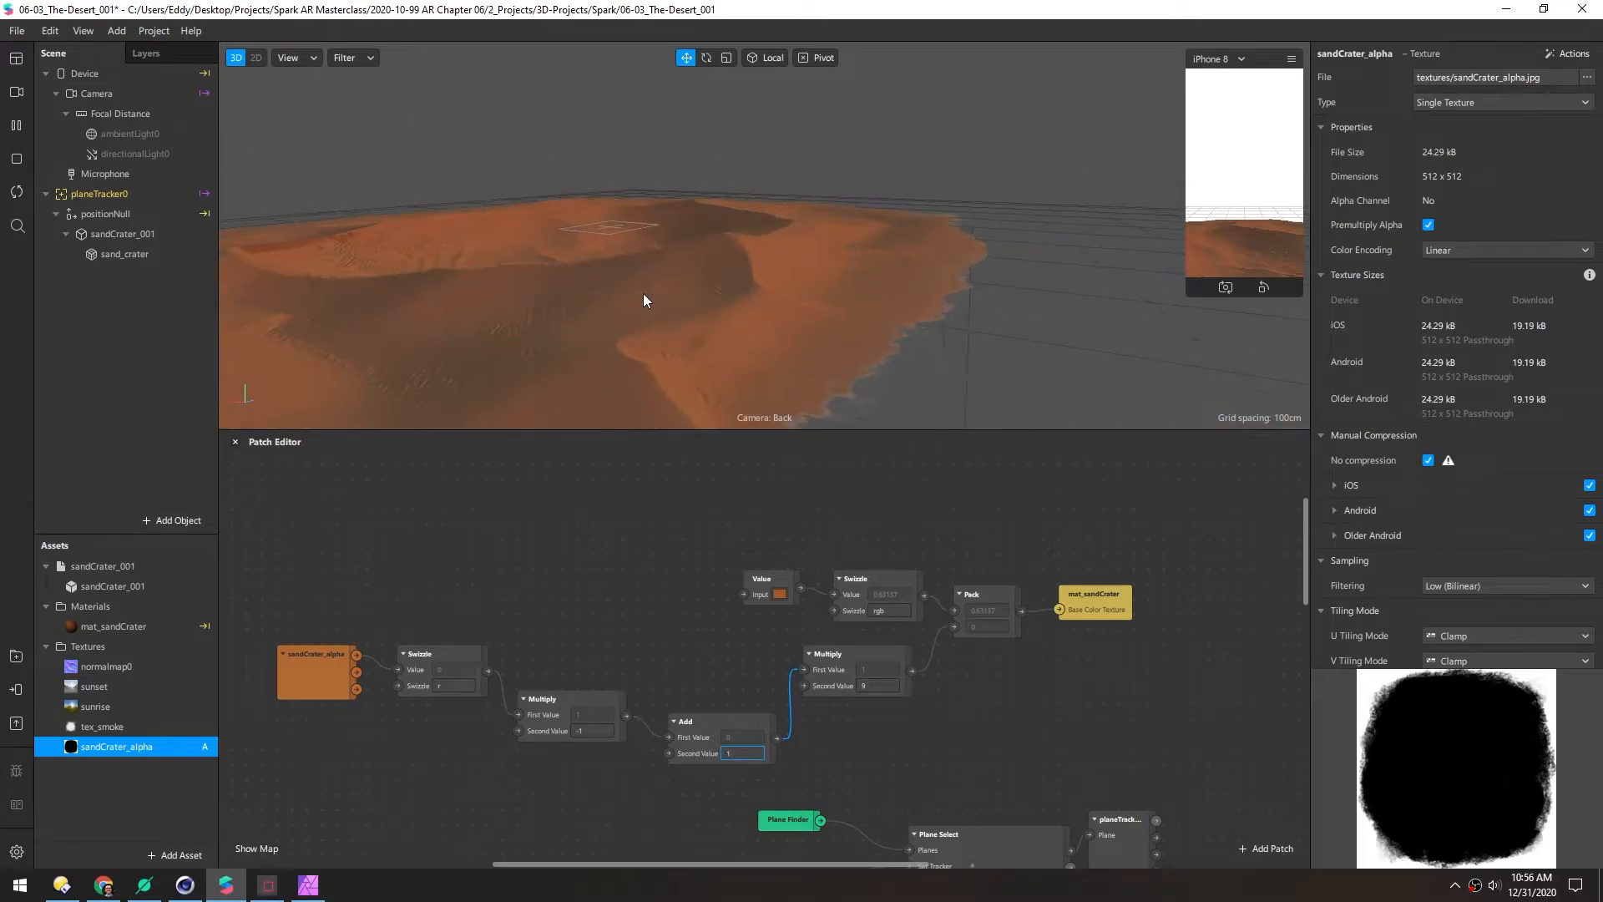
left_click_drag(945, 268, 699, 266)
Set the final Multiply's Second Value to 1 after trying 4 and 2
left_click(884, 686)
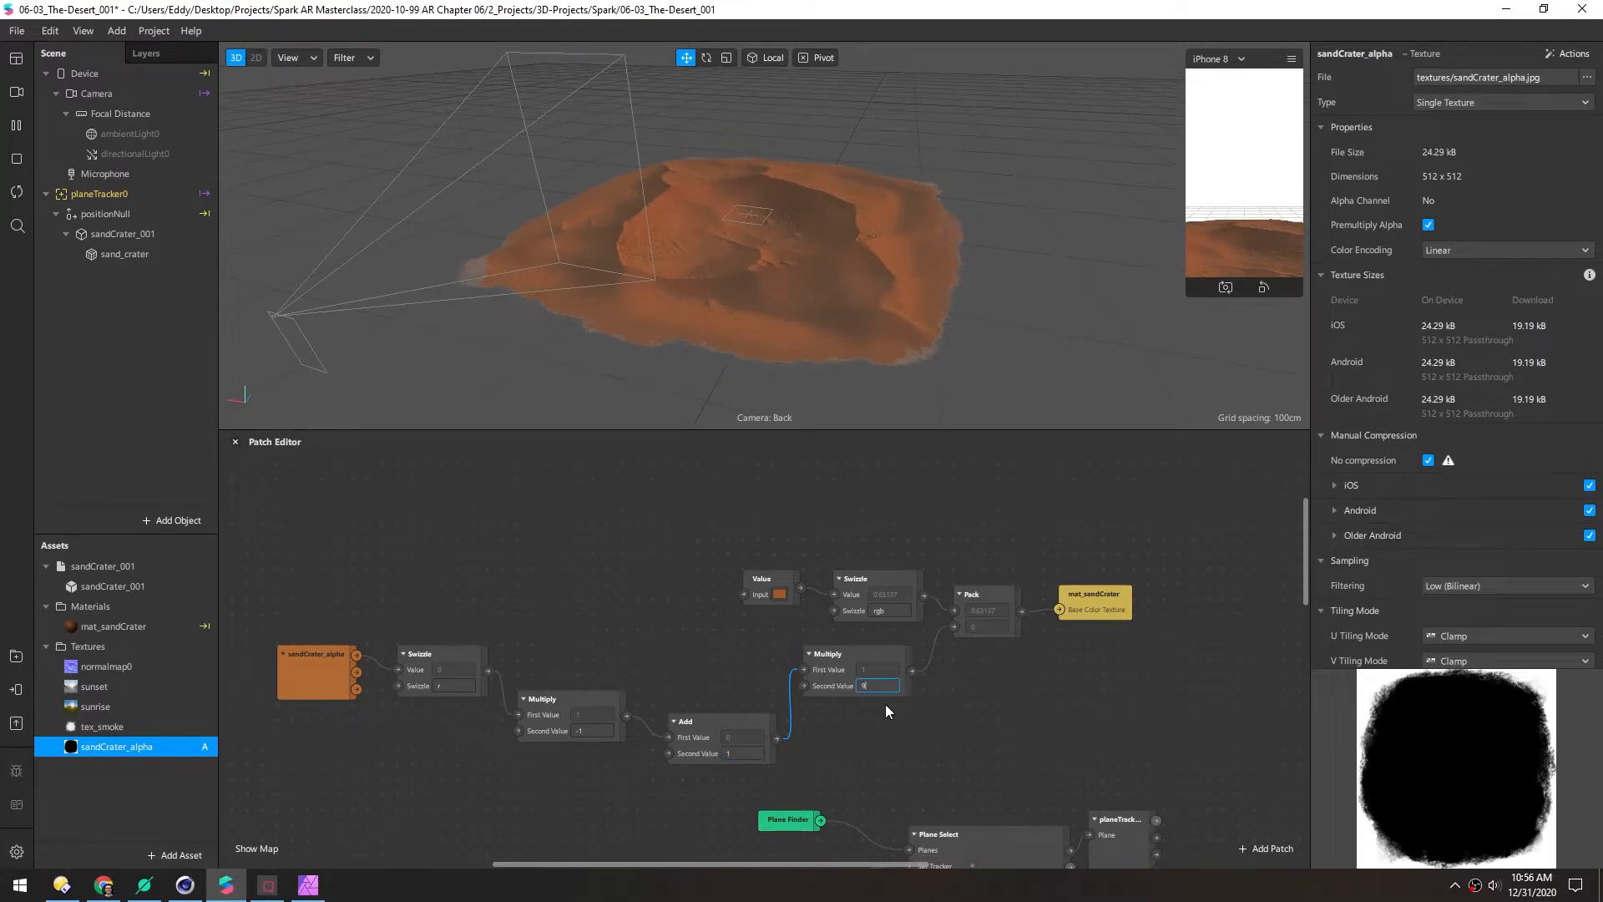
type("4")
key("BackSpace")
type("2")
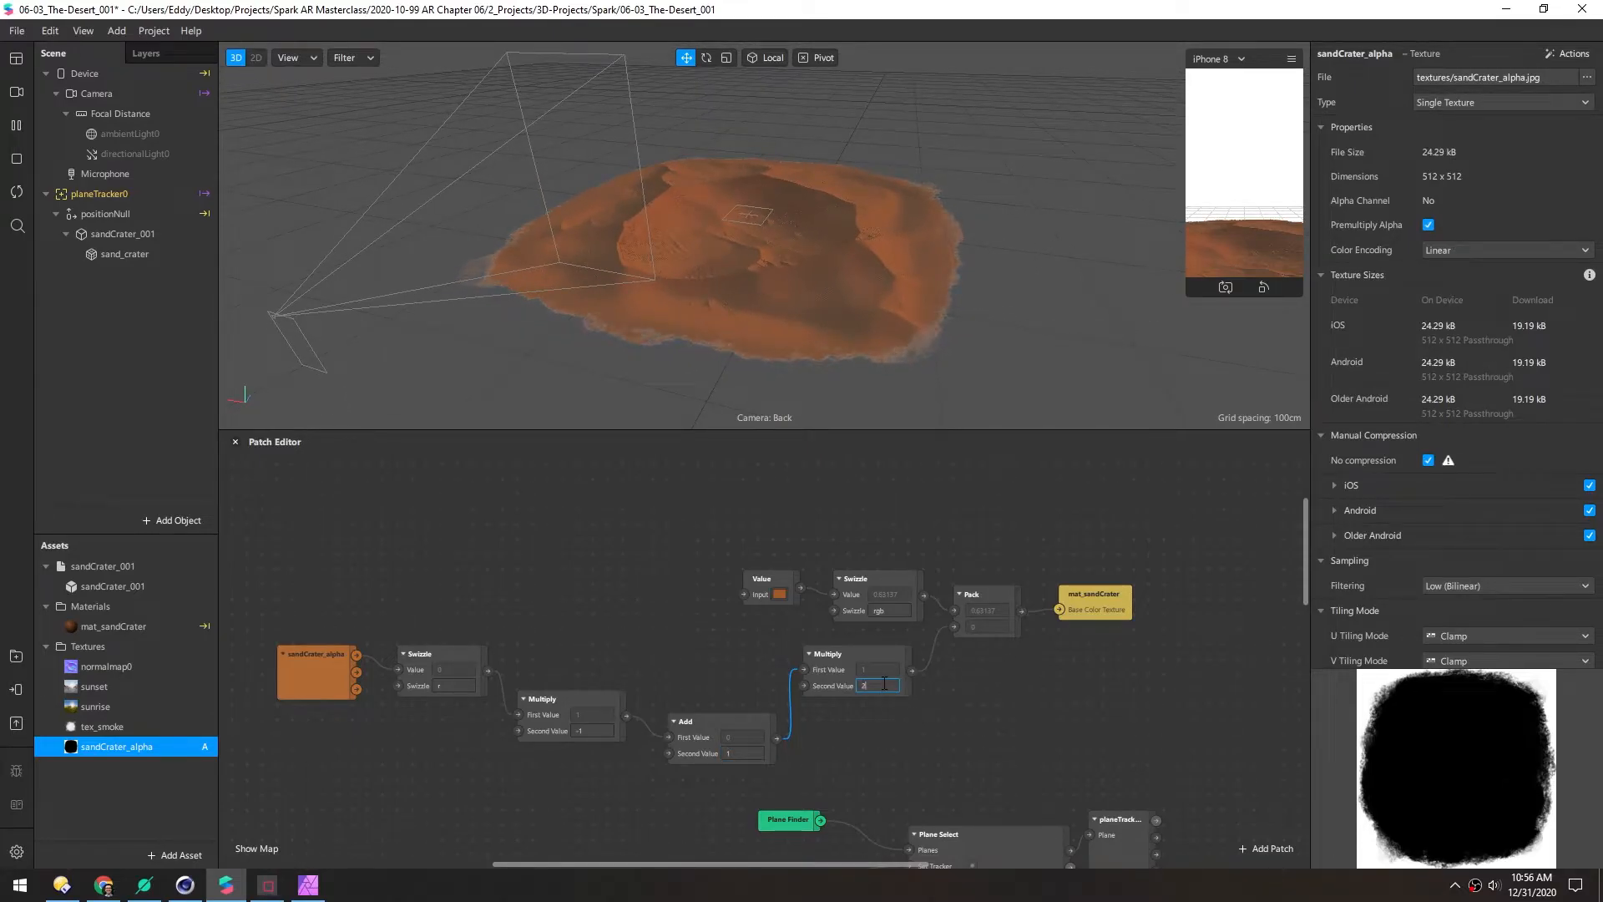
key("BackSpace")
type("1")
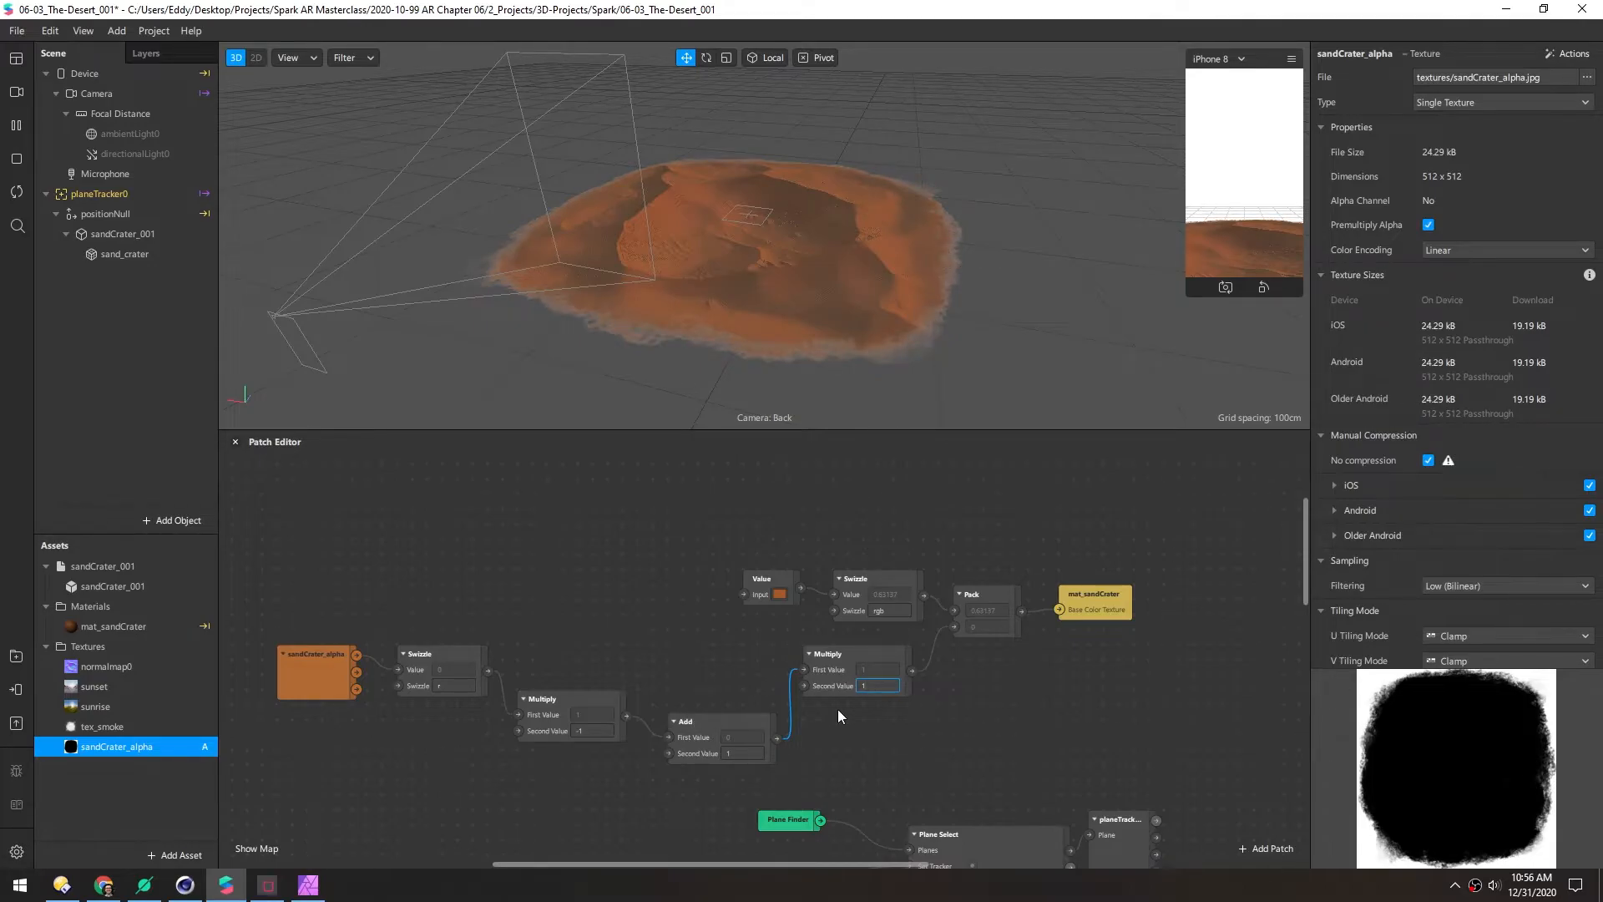
key("BackSpace")
type("2")
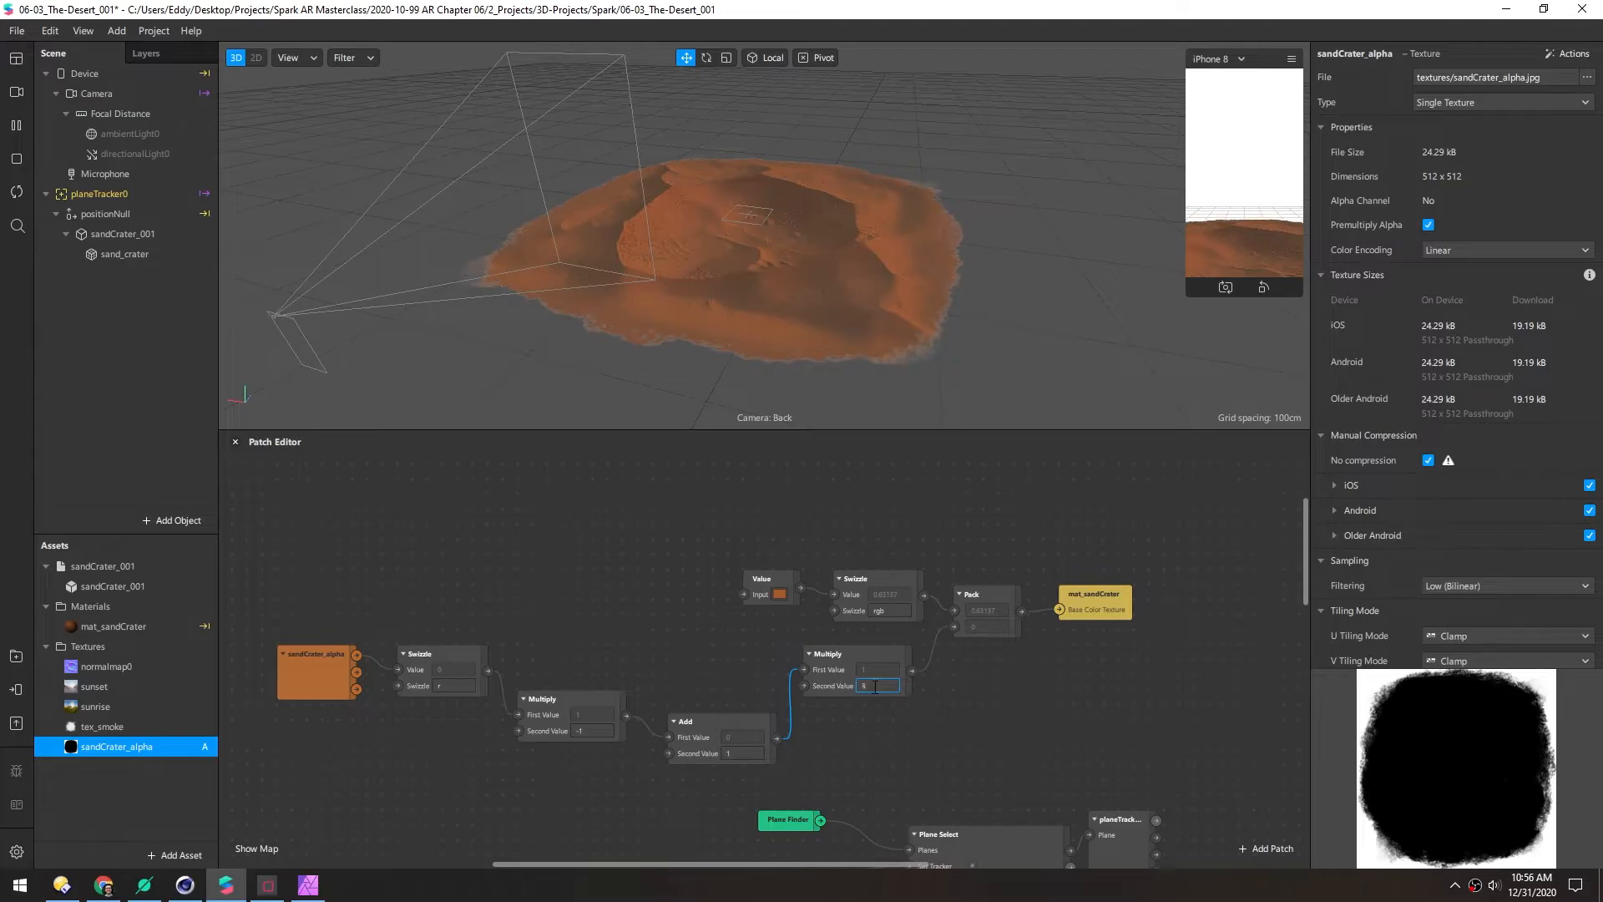
key("BackSpace")
type("1")
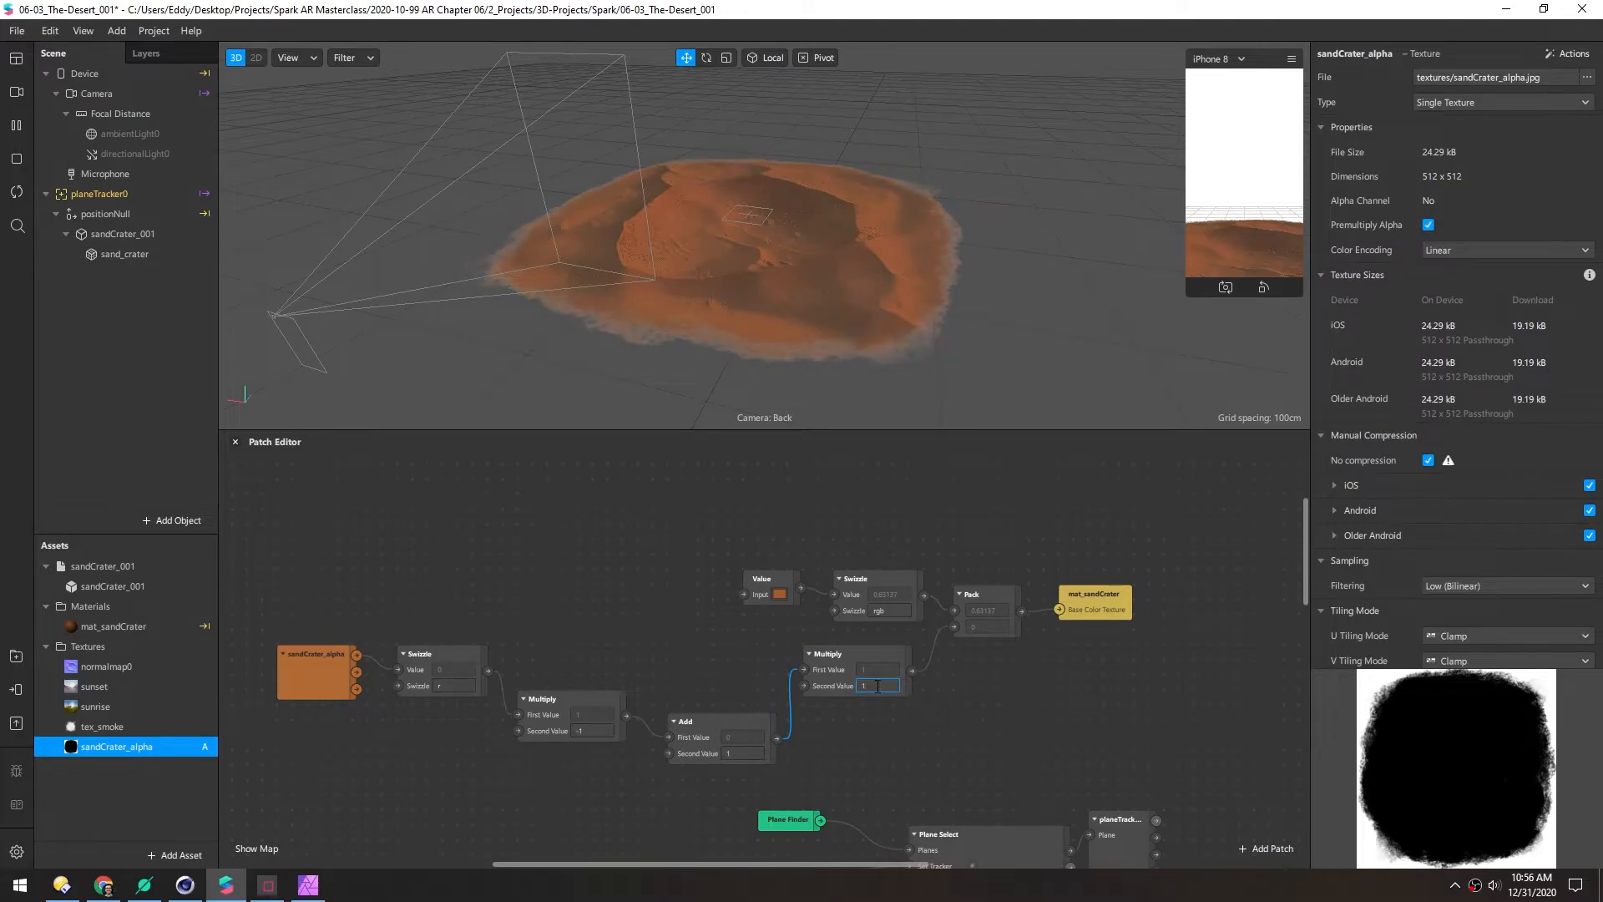
Inspect the crater in the enlarged 3D view and save the project
middle_click_drag(766, 222, 759, 228)
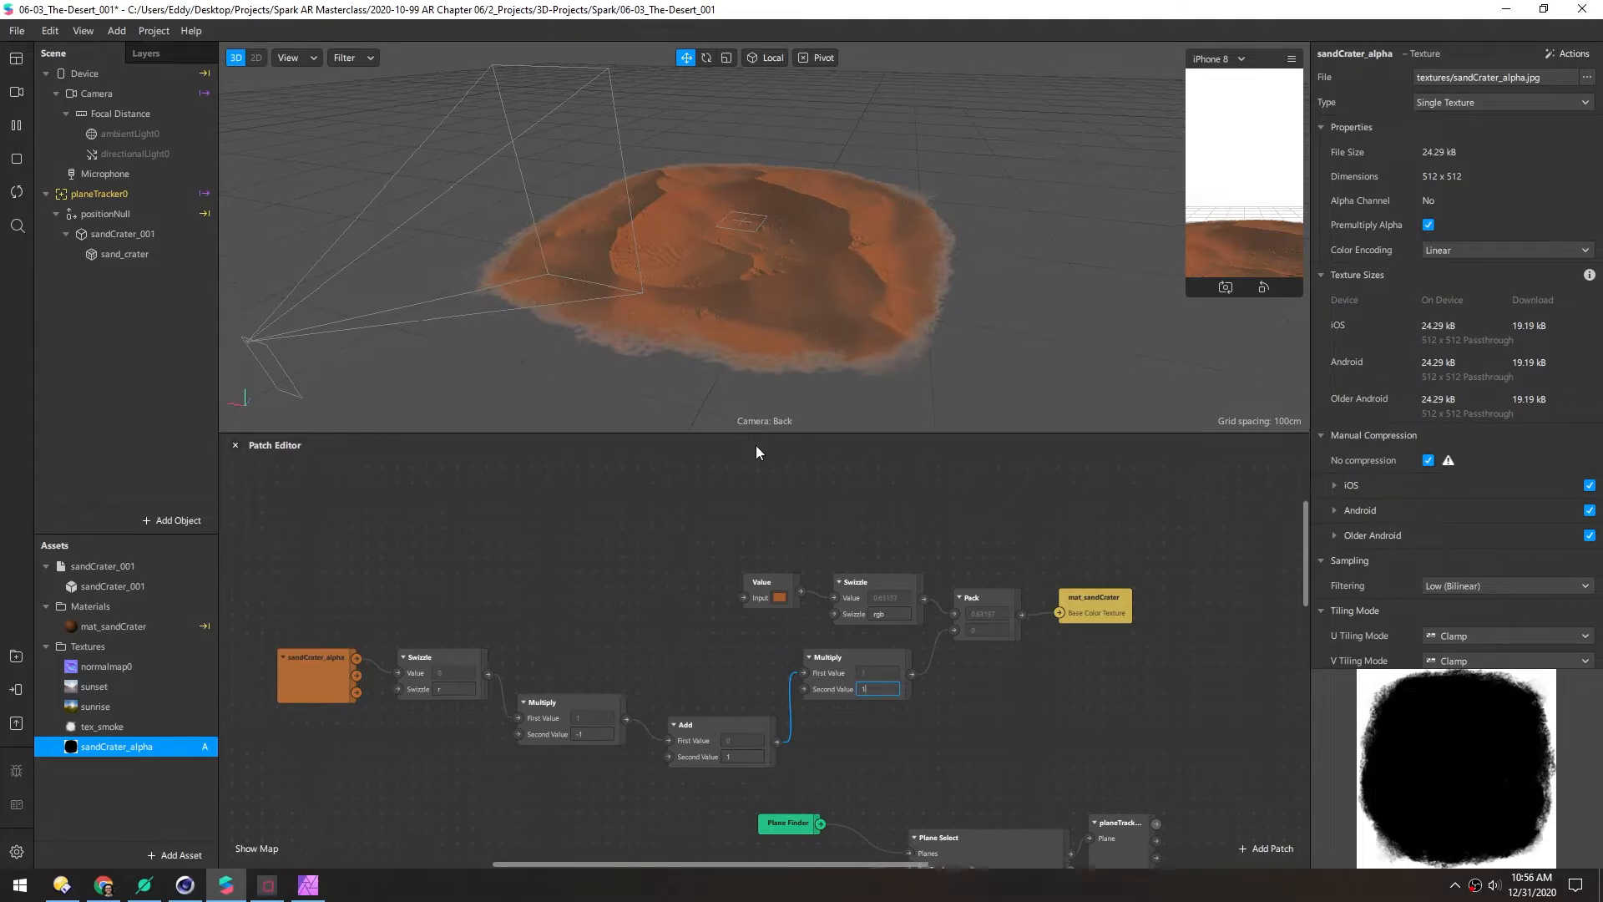
left_click_drag(755, 438, 755, 566)
scroll(726, 367, "up", 3)
left_click_drag(726, 361, 694, 228, "alt")
left_click(610, 684)
key("ctrl+s")
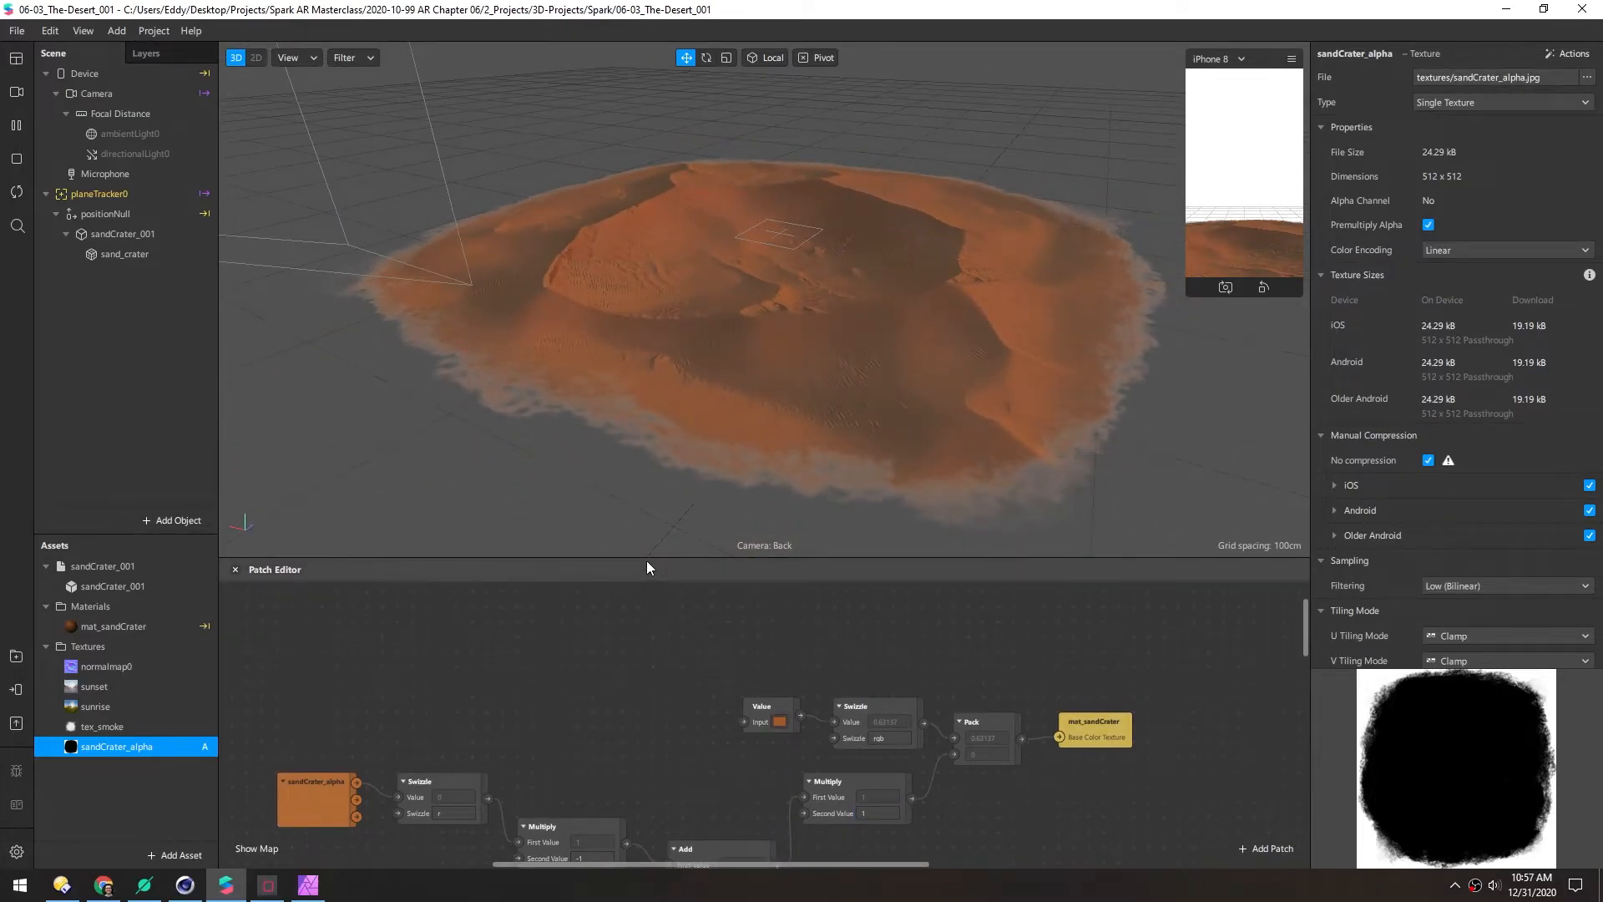
Line up the Swizzle, Multiply, Add, Multiply, Value and Pack patches in one row
left_click_drag(645, 558, 623, 303)
middle_click_drag(557, 441, 634, 454)
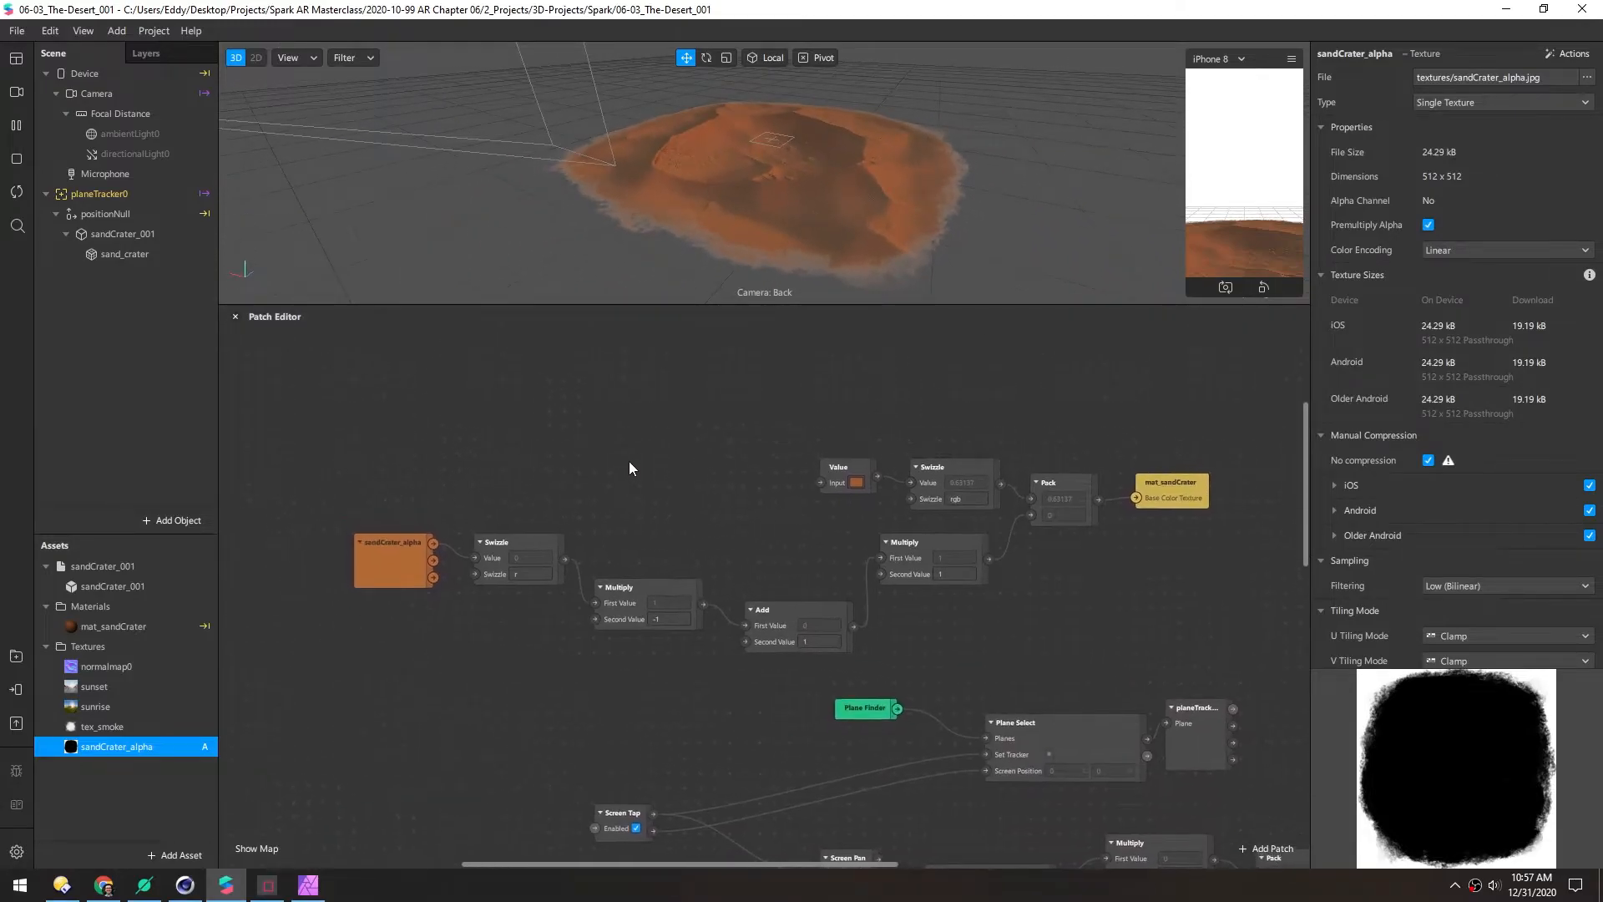
left_click_drag(515, 548, 494, 544)
left_click_drag(607, 588, 592, 542)
left_click_drag(758, 611, 728, 543)
left_click_drag(892, 544, 862, 543)
left_click_drag(802, 441, 940, 493)
left_click_drag(934, 465, 889, 481)
Align the Pack, mat_sandCrater and Value patches along the material row
left_click_drag(1043, 485, 1008, 544)
left_click_drag(1165, 483, 1105, 543)
left_click_drag(797, 481, 812, 481)
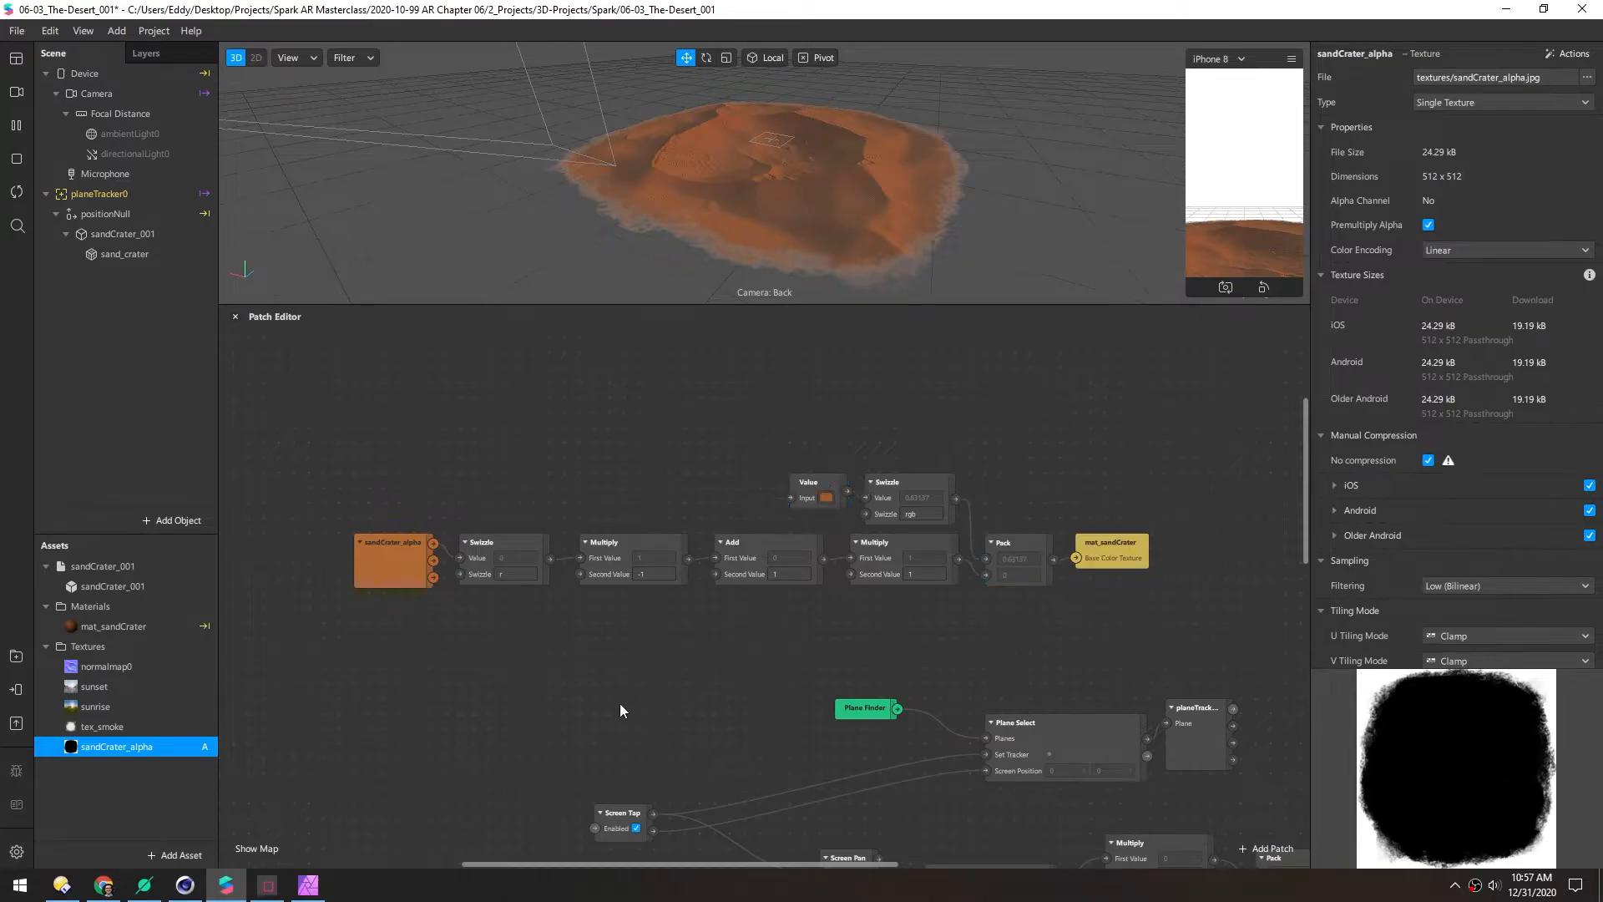
Arrange the gesture Multiply, Pack and positionNull patches into aligned rows
middle_click_drag(603, 699, 426, 401)
left_click_drag(446, 513, 551, 483)
middle_click_drag(818, 522, 631, 484)
left_click(769, 564)
left_click_drag(769, 654, 768, 625)
left_click_drag(903, 521, 887, 505)
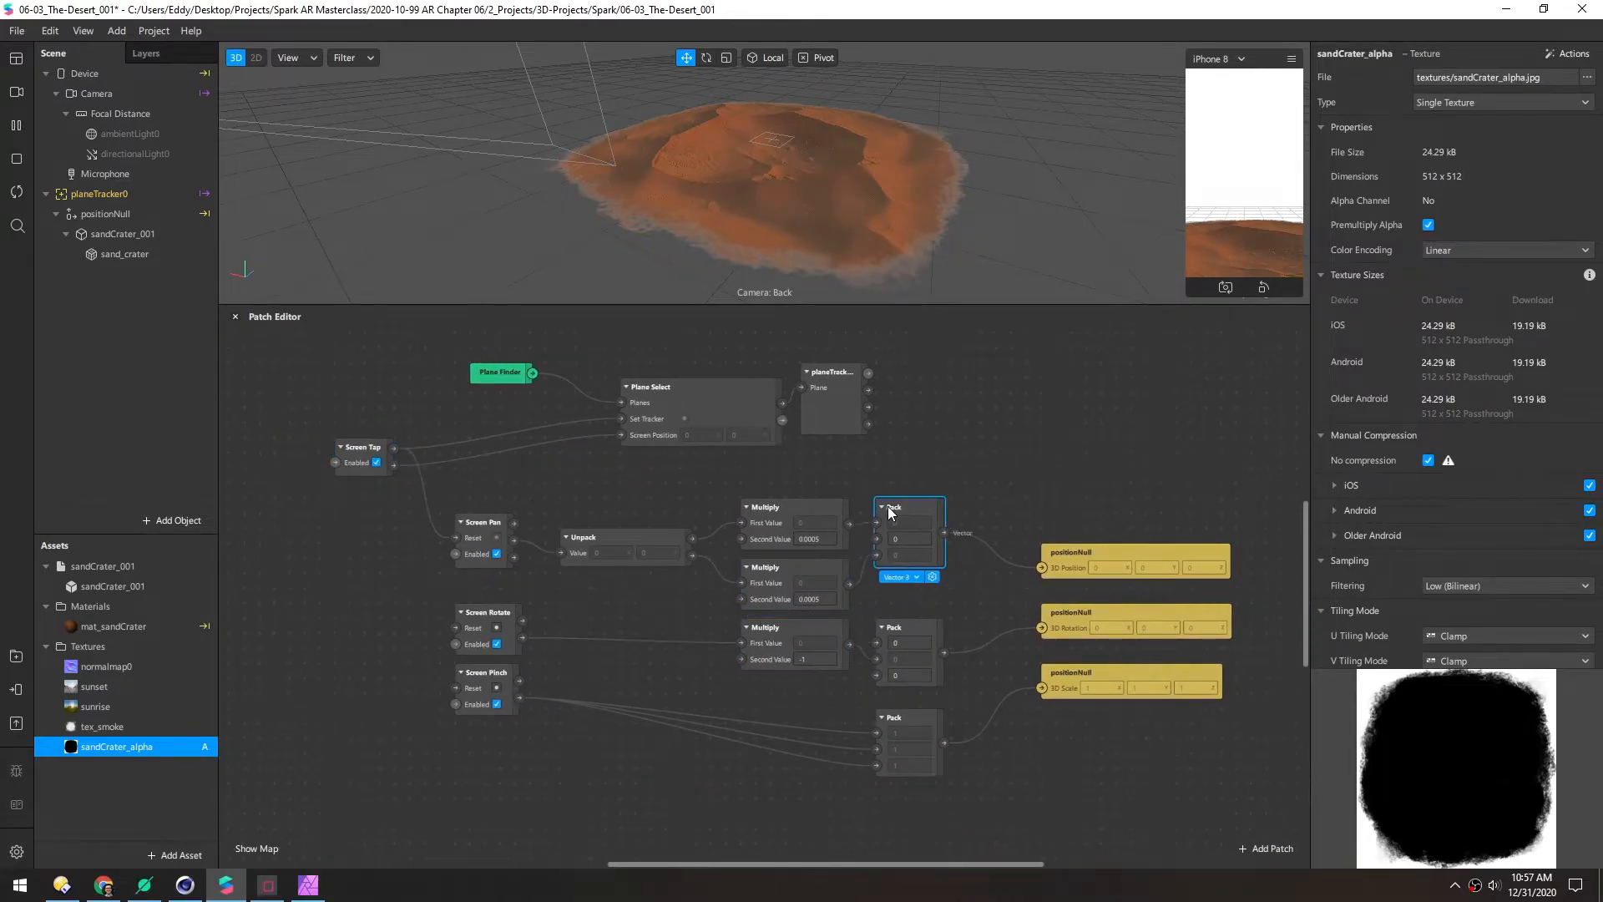
middle_click_drag(887, 652, 888, 644)
left_click_drag(891, 618, 891, 603)
left_click_drag(891, 703, 891, 673)
left_click_drag(1053, 666, 979, 681)
left_click_drag(1049, 609, 975, 610)
left_click_drag(895, 502, 895, 531)
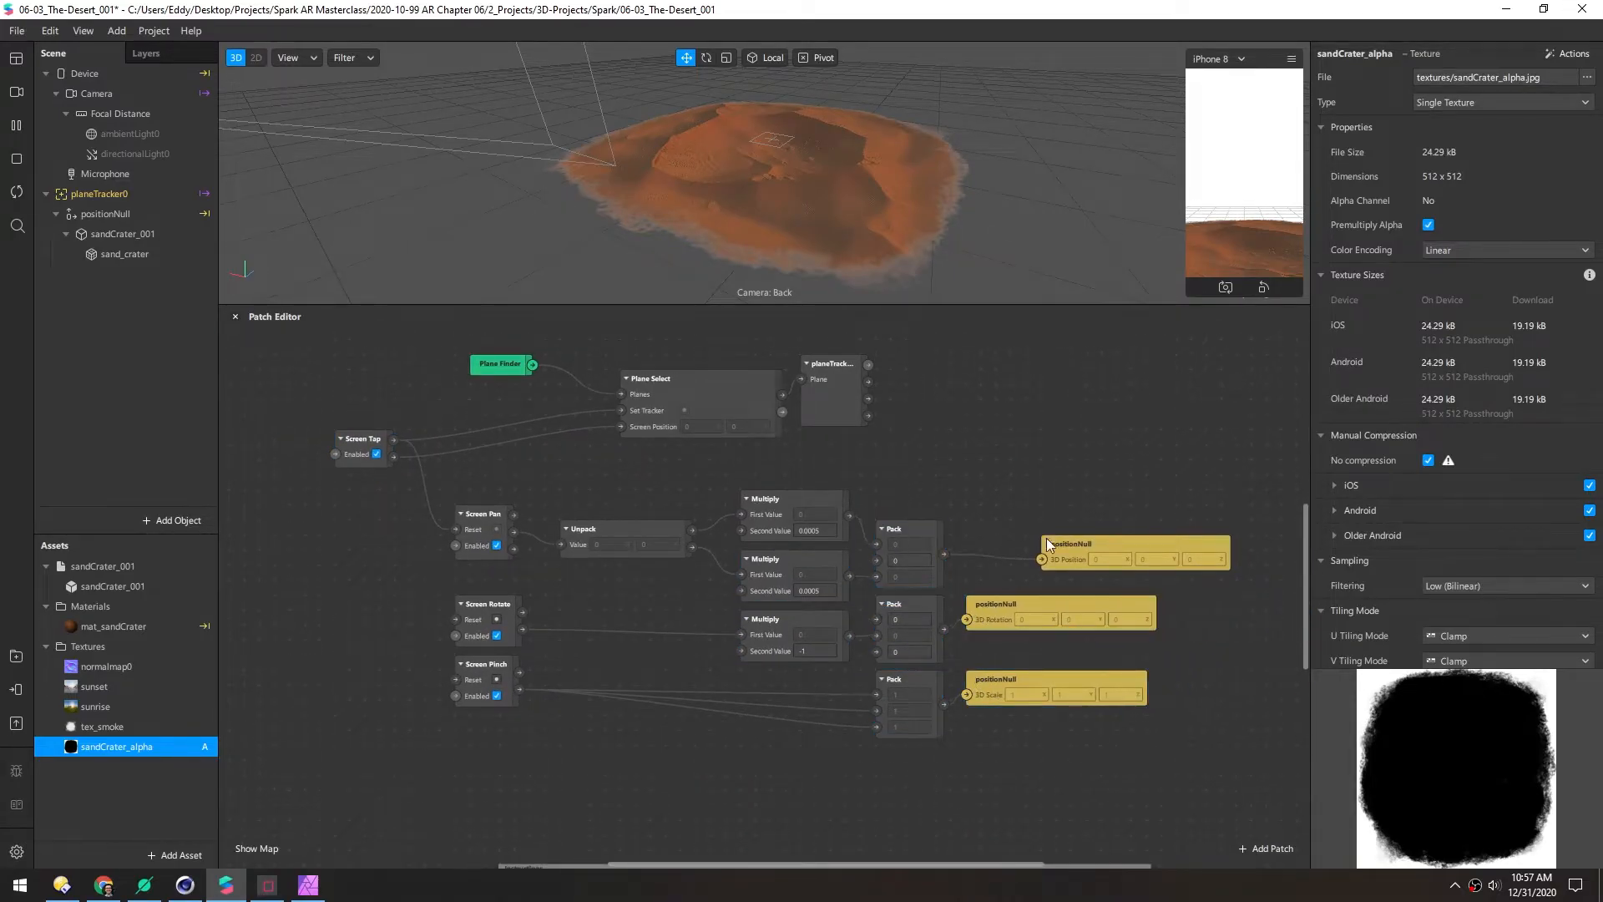
left_click_drag(1052, 543, 977, 528)
middle_click_drag(546, 755, 659, 741)
left_click_drag(585, 661, 584, 677)
middle_click_drag(510, 573, 491, 592)
Line up the Screen Pan, Plane Select, planeTracker, Plane Finder and Screen Tap patches
left_click_drag(574, 526, 575, 541)
middle_click_drag(710, 467, 632, 489)
left_click_drag(666, 430, 589, 476)
left_click_drag(839, 412, 779, 472)
left_click_drag(505, 399, 495, 459)
middle_click_drag(401, 501, 510, 463)
left_click_drag(488, 431, 523, 448)
middle_click_drag(518, 534, 463, 532)
left_click_drag(415, 748, 729, 414)
left_click_drag(508, 746, 599, 522)
left_click_drag(474, 443, 504, 443)
middle_click_drag(756, 765, 668, 755)
Tidy the Instructions group's Or, Device, Runtime and If Then Else patches
middle_click_drag(366, 783, 305, 446)
left_click_drag(897, 581, 897, 575)
left_click_drag(1019, 624, 1019, 669)
left_click_drag(564, 534, 564, 564)
left_click_drag(681, 698, 681, 684)
left_click_drag(1019, 669, 1019, 639)
scroll(324, 625, "up", 5)
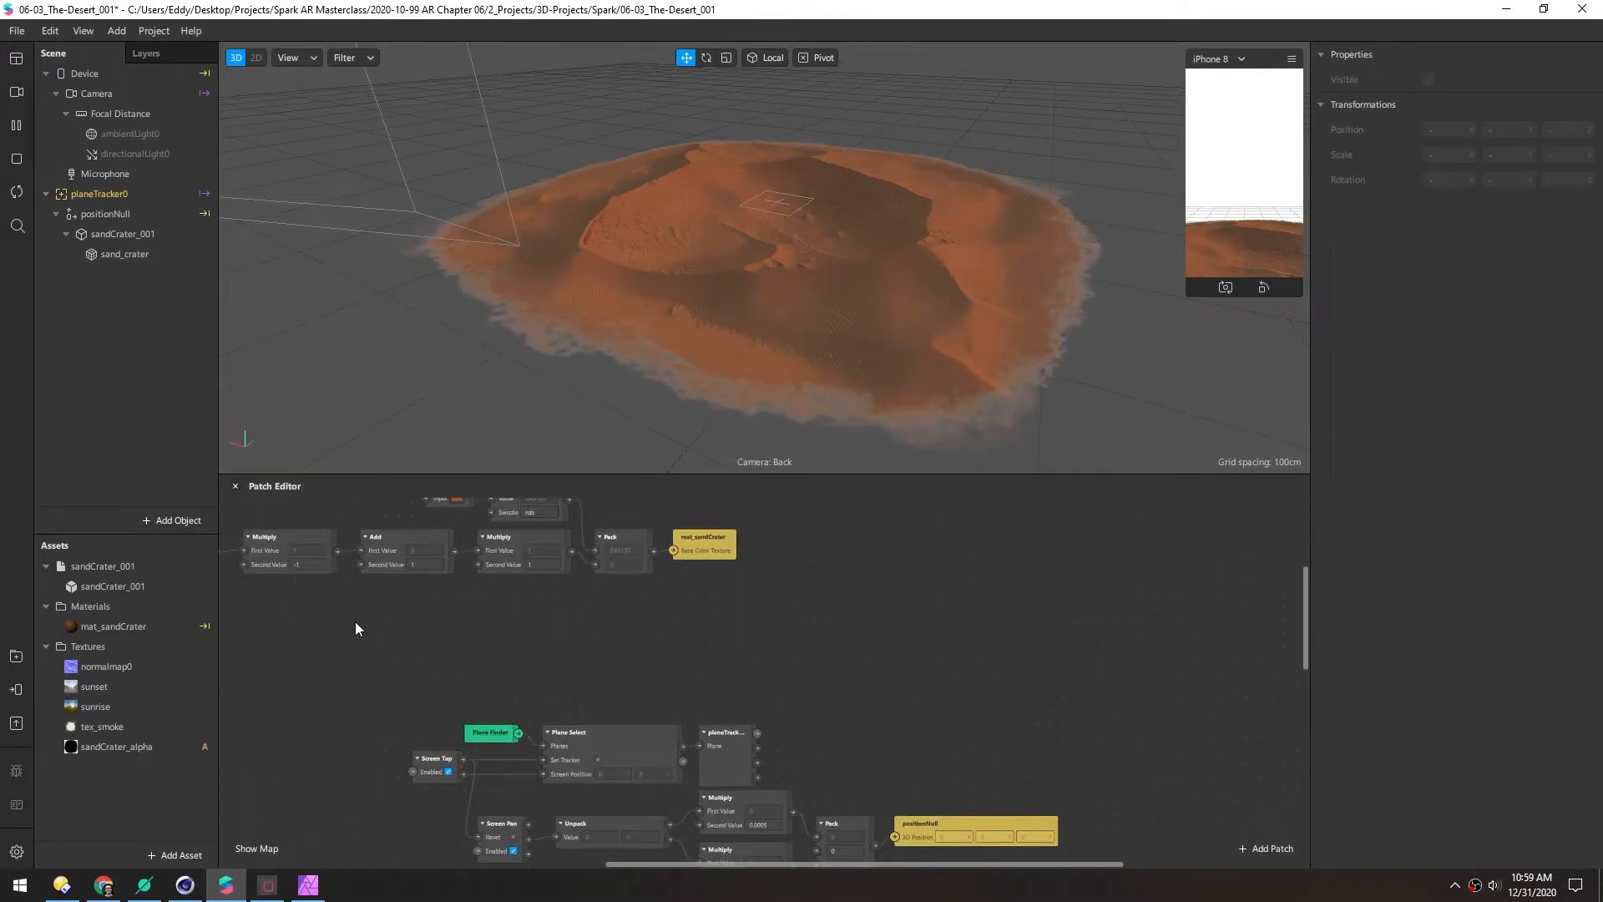
Wrap the material patch chain in a Material comment box
left_click_drag(529, 467, 528, 288)
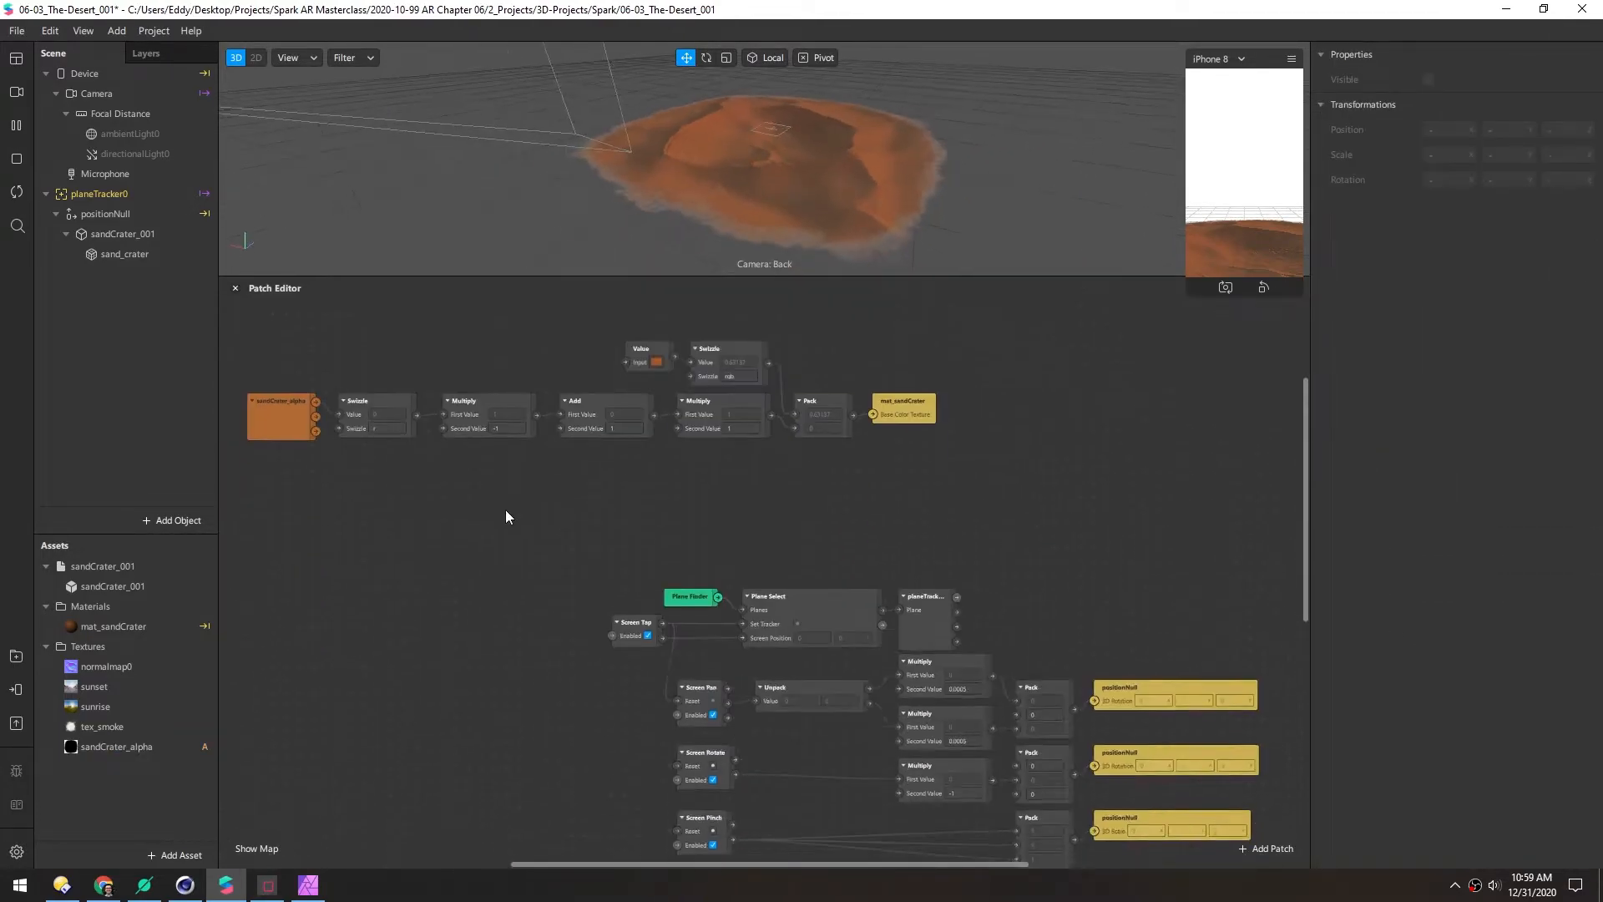
left_click_drag(277, 473, 388, 498)
right_click(401, 506)
left_click(427, 519)
double_click(377, 415)
right_click(413, 416)
Select the tracking patches and wrap them in a comment box titled Tracker
middle_click_drag(343, 595, 358, 467)
left_click_drag(359, 467, 1077, 794)
right_click(590, 521)
left_click(614, 534)
type("Tracker")
key("Return")
Position the Material and Tracker boxes and resize Tracker to match Material's width
right_click(413, 486)
left_click(451, 639)
left_click(296, 708)
middle_click_drag(296, 708, 311, 433)
middle_click_drag(389, 501, 391, 835)
left_click_drag(473, 349, 465, 394)
left_click_drag(443, 544, 437, 539)
middle_click_drag(1065, 582, 1063, 562)
left_click_drag(1060, 564, 1110, 566)
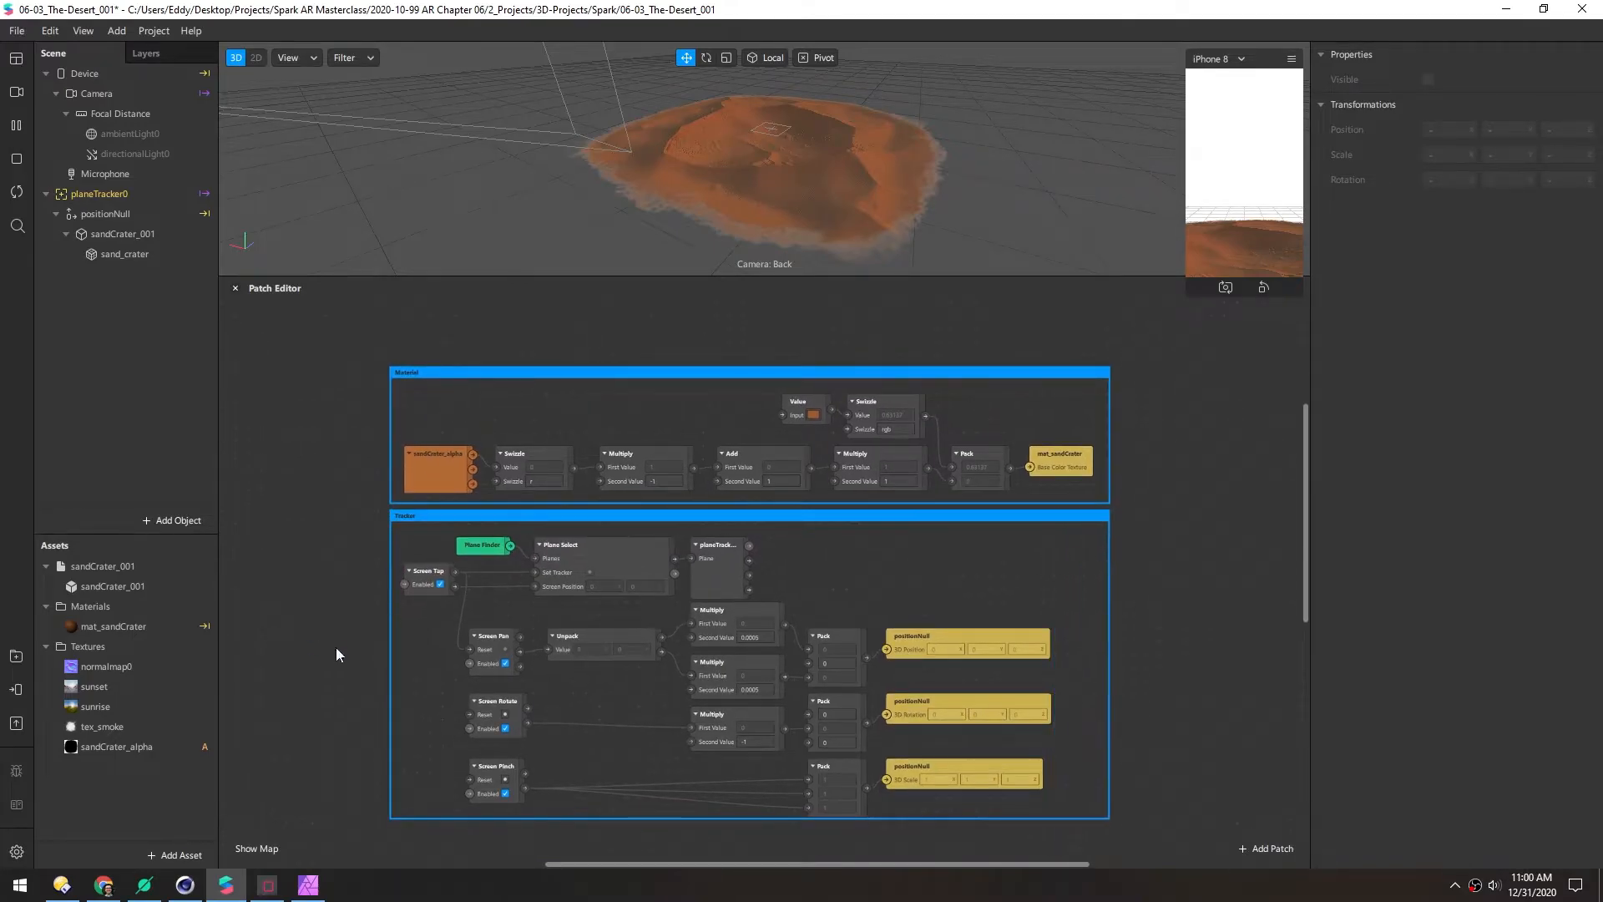
middle_click_drag(330, 649, 339, 526)
left_click_drag(501, 696, 503, 714)
Move the Instructions box under Tracker, widen it, and shift its patches right
left_click_drag(548, 806, 458, 729)
middle_click_drag(936, 773, 936, 583)
left_click_drag(968, 587, 1117, 588)
left_click(297, 649)
left_click_drag(410, 568, 987, 754)
left_click_drag(432, 664, 502, 662)
left_click(429, 655)
left_click_drag(987, 658, 998, 665)
left_click(326, 418)
middle_click_drag(326, 418, 319, 730)
Save the project and enlarge the 3D view of the crater
key("ctrl+s")
middle_click_drag(1124, 321, 681, 330)
left_click_drag(683, 276, 687, 438)
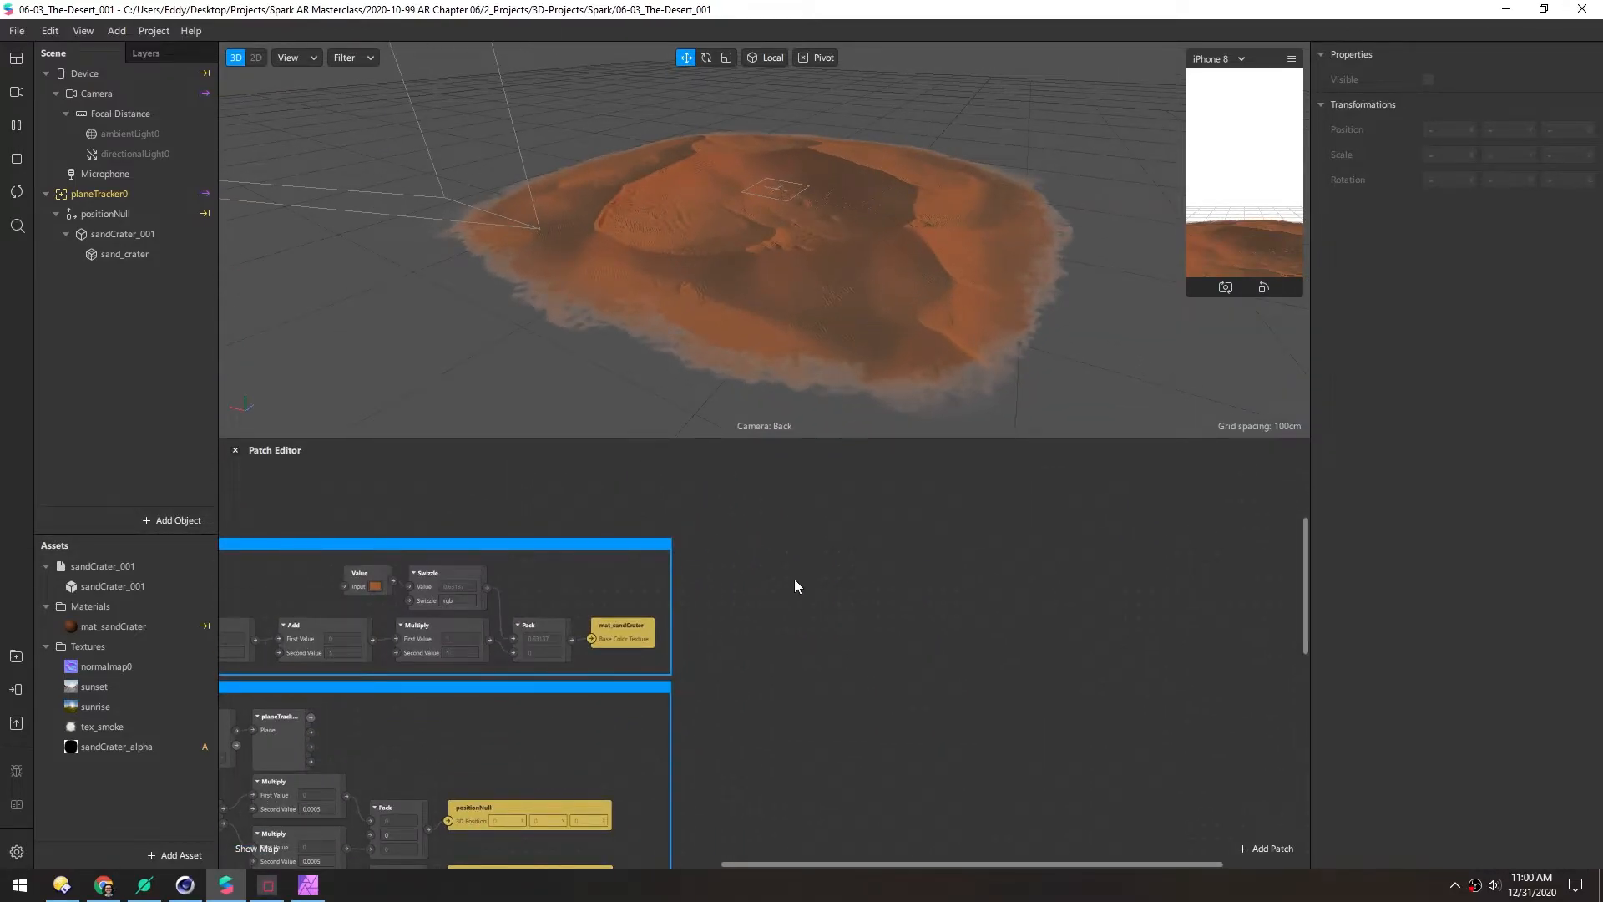
Rotate sandCrater_001 about its Y axis with the Rotate tool (E), then check it from lower angles
scroll(716, 418, "up", 5)
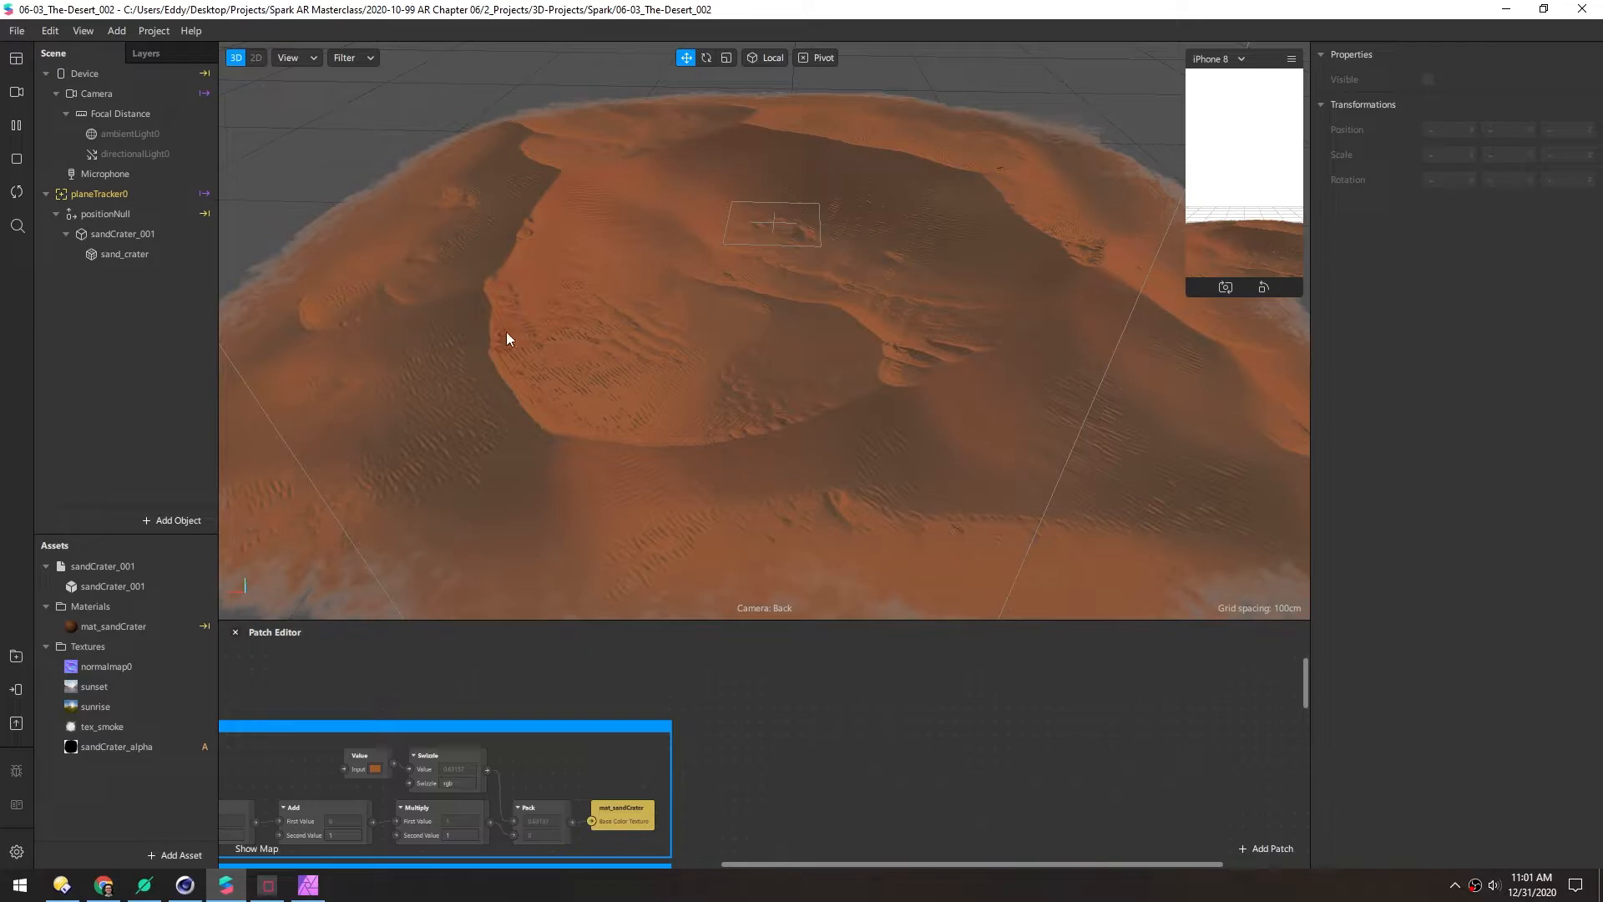
left_click(105, 237)
key("e")
left_click_drag(739, 254, 921, 368)
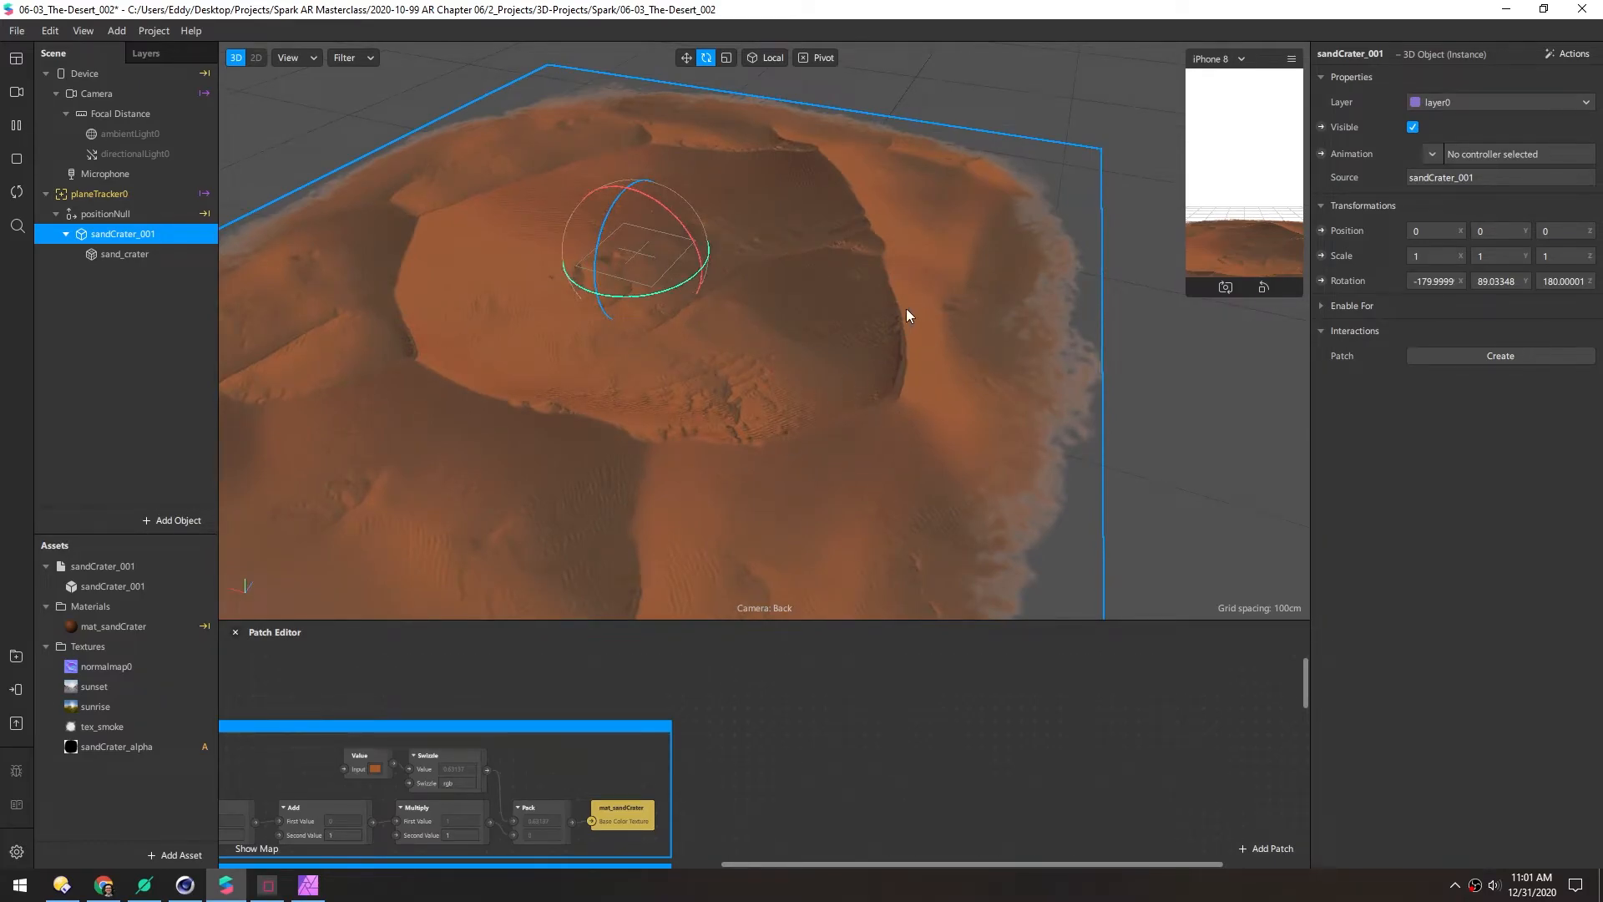
left_click_drag(712, 370, 946, 422)
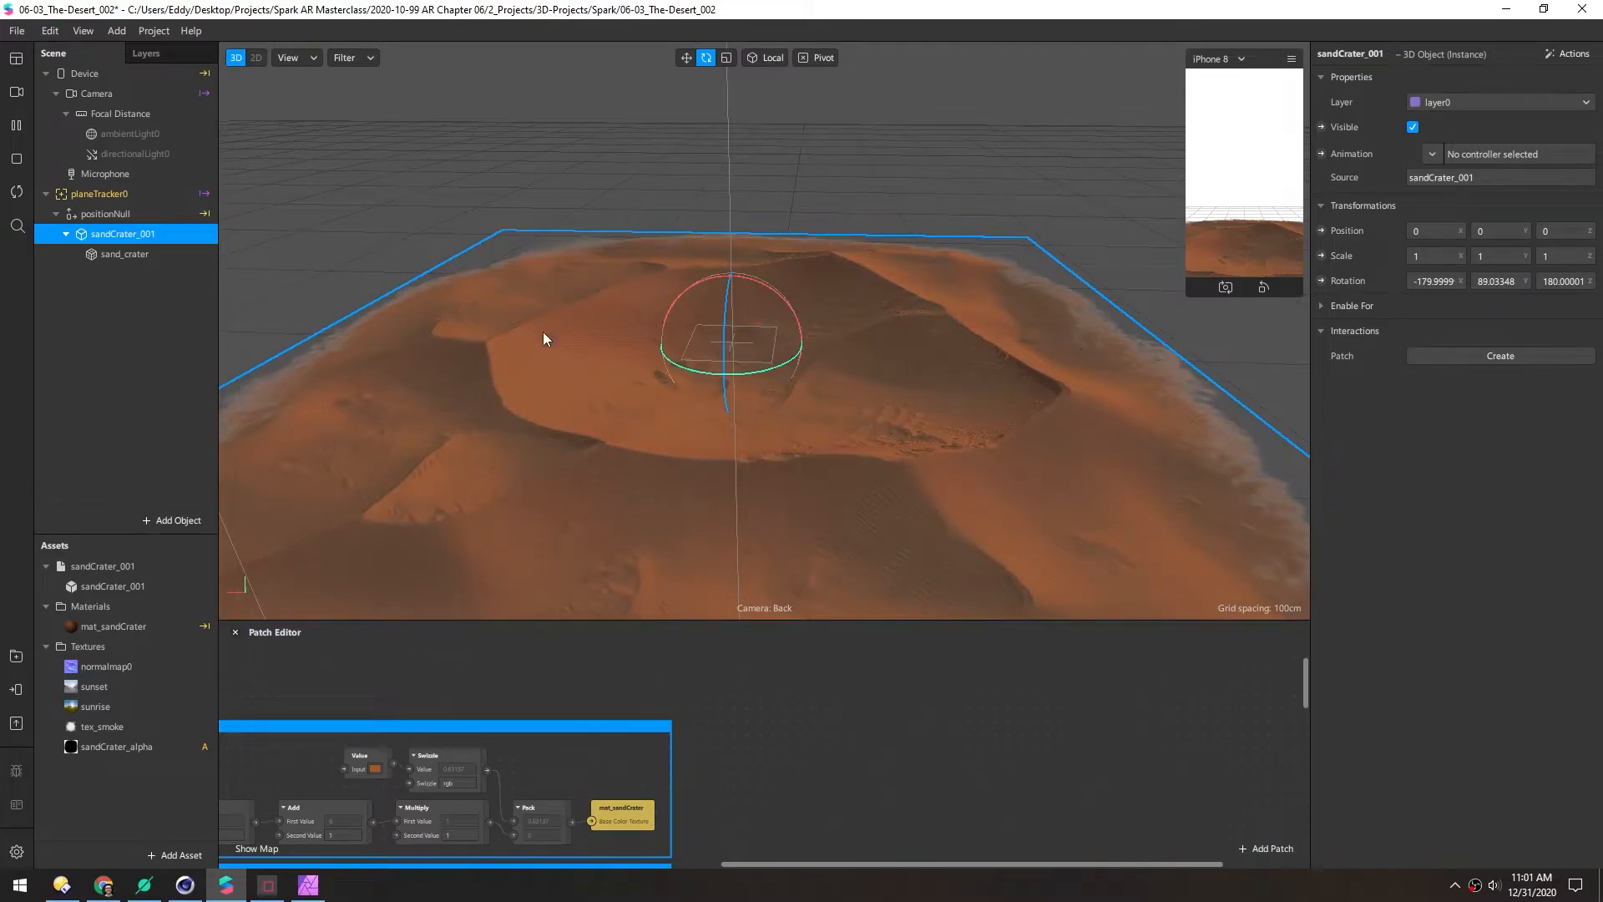
left_click_drag(786, 353, 776, 318)
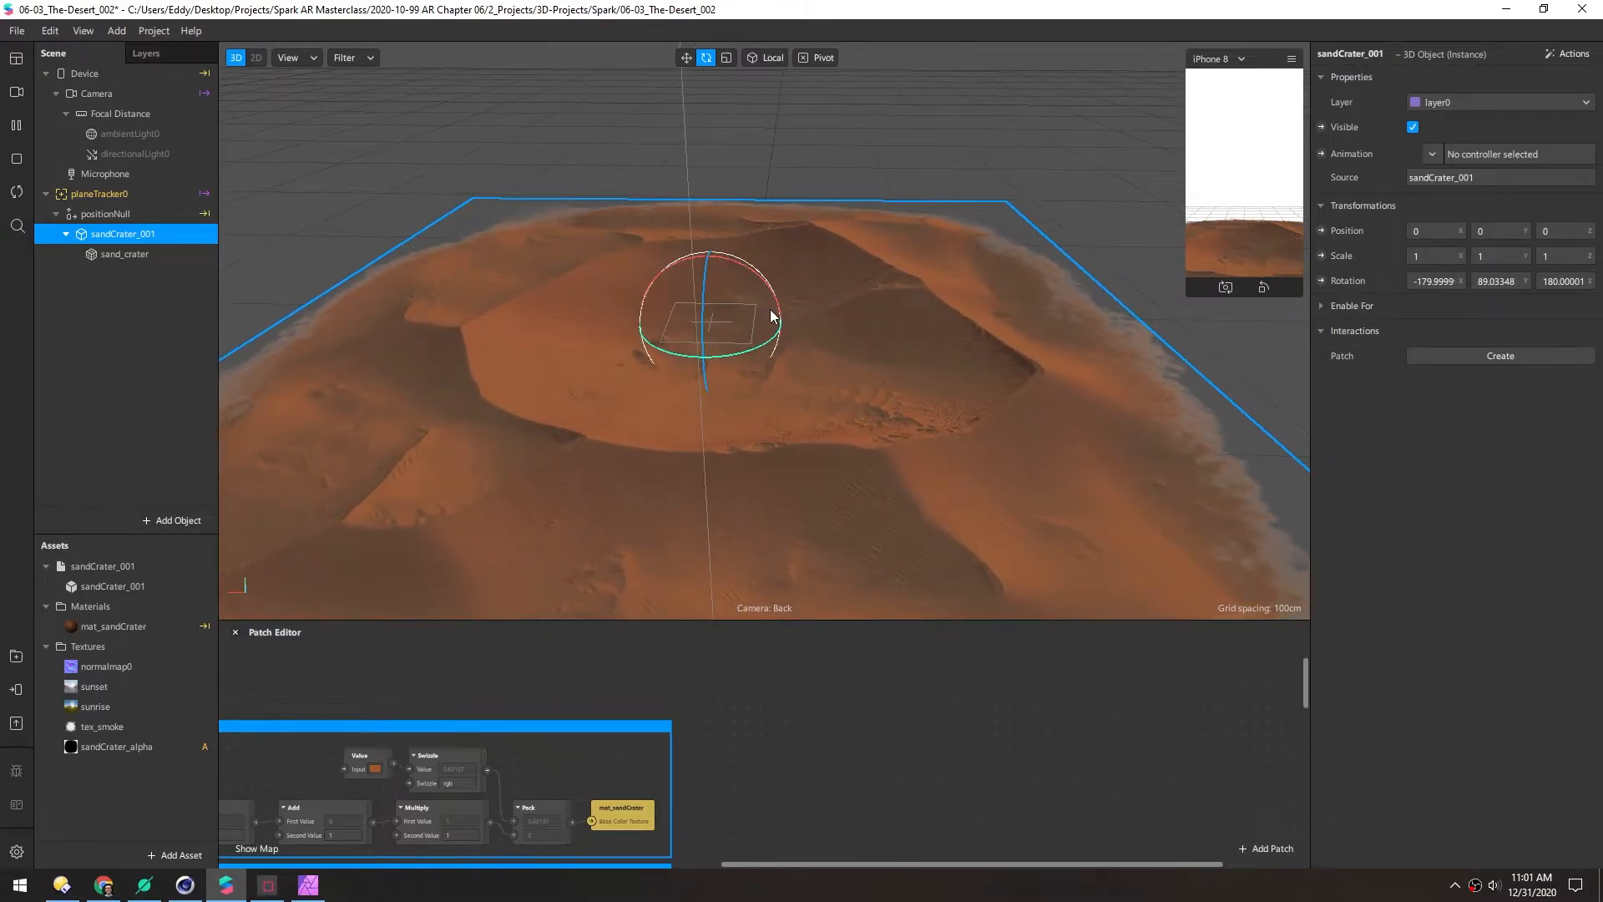
left_click(107, 218)
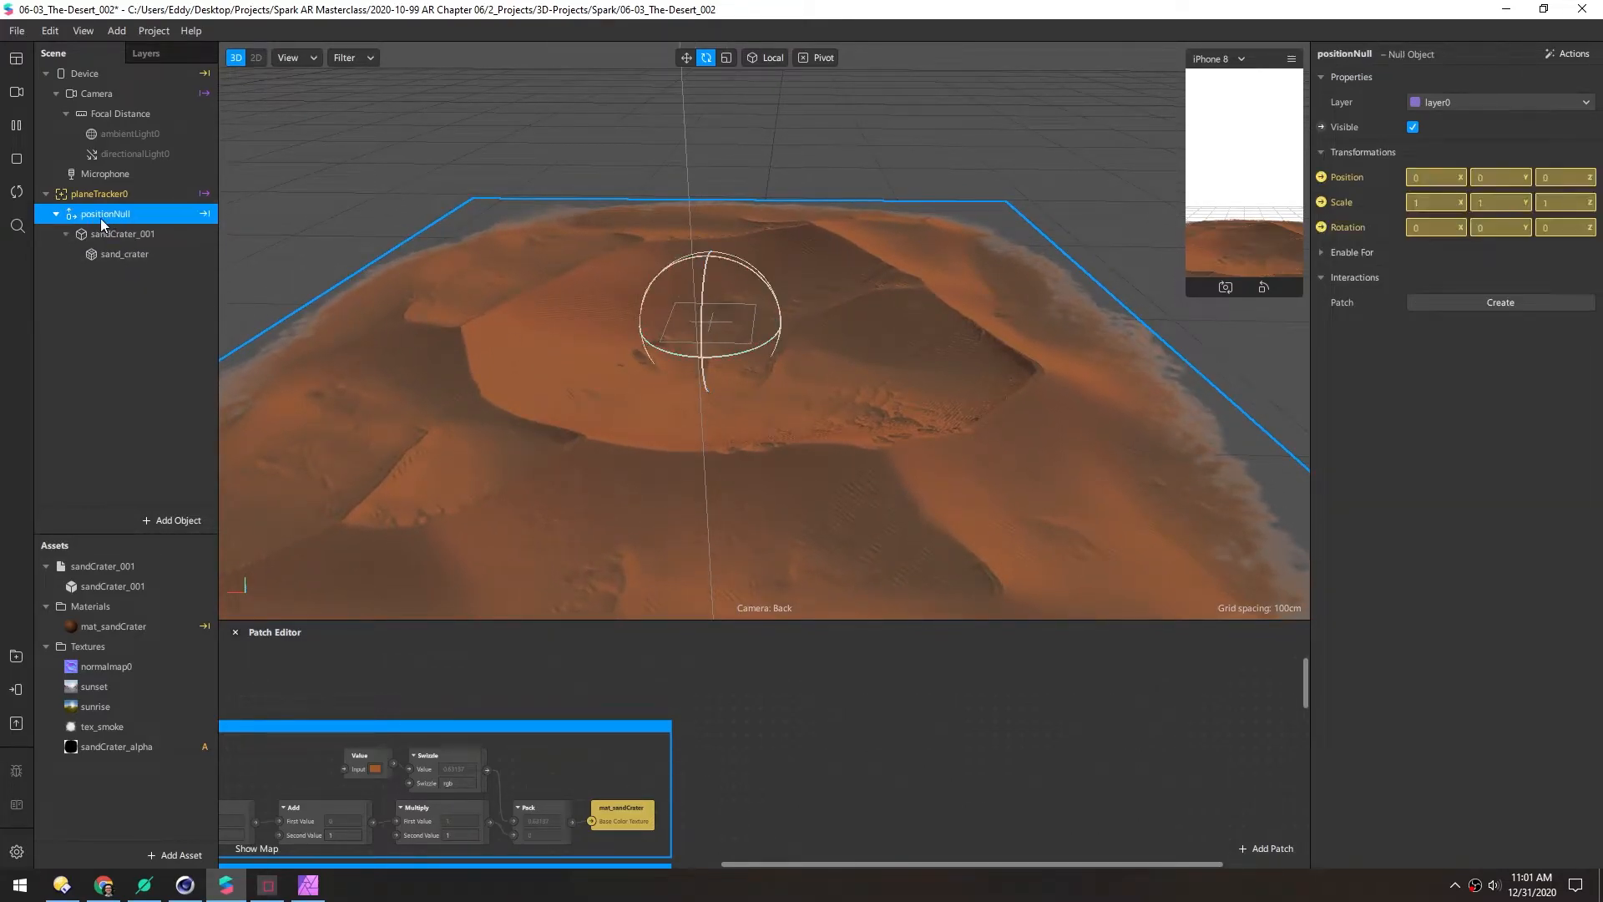
Add a new particle system, emitter0, under positionNull and orbit to view it
right_click(120, 214)
mouse_move(192, 231)
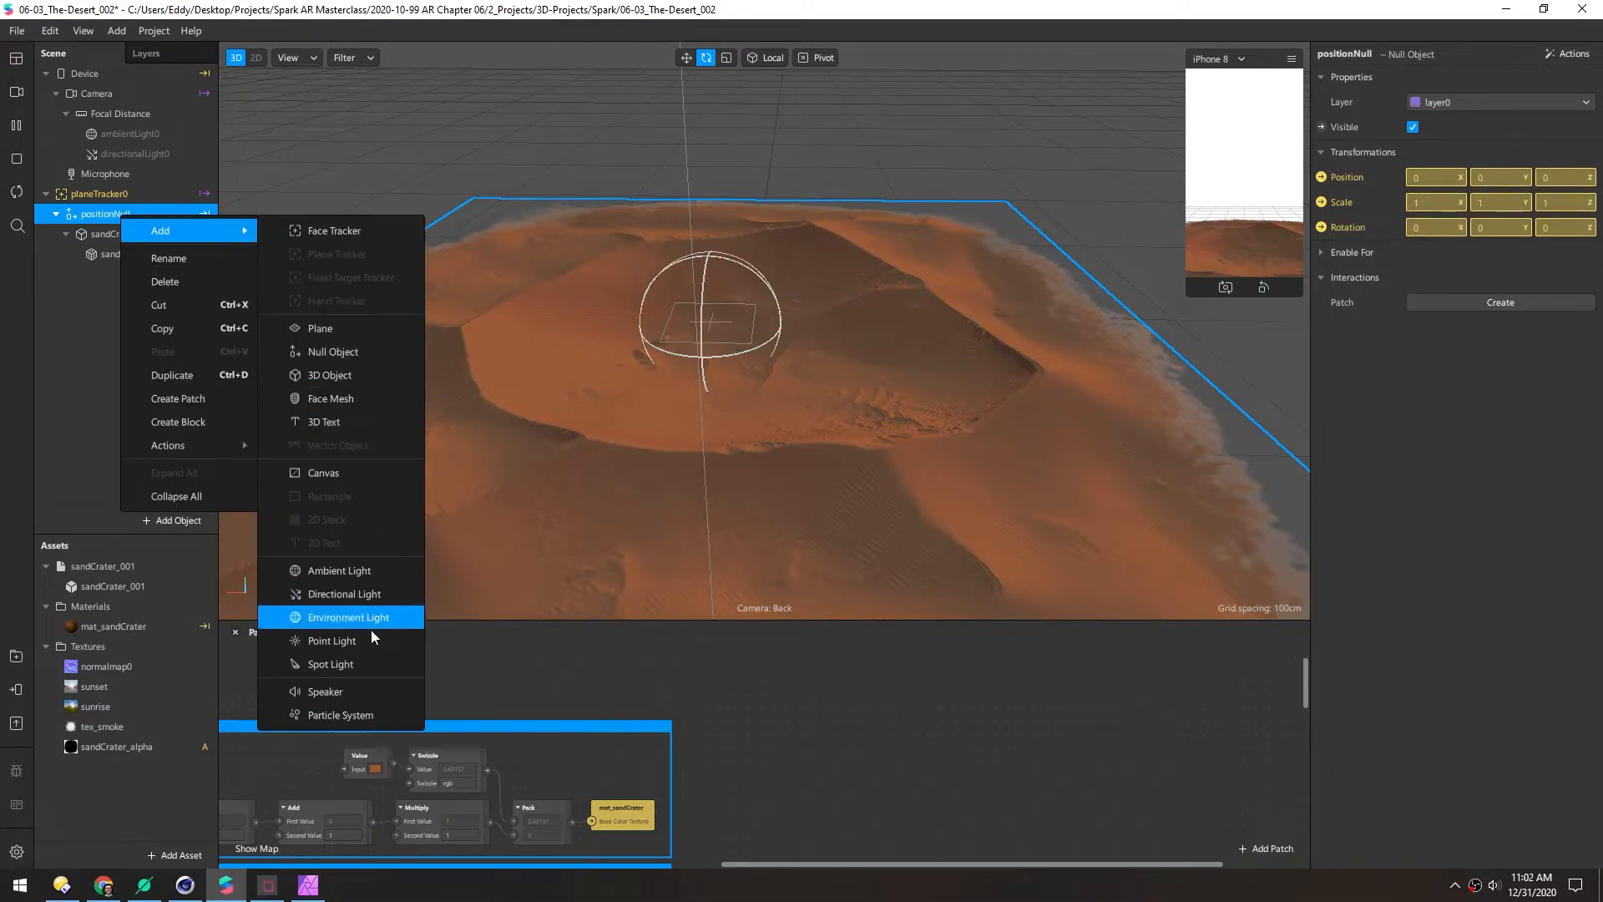
left_click(376, 711)
left_click_drag(542, 533, 652, 372)
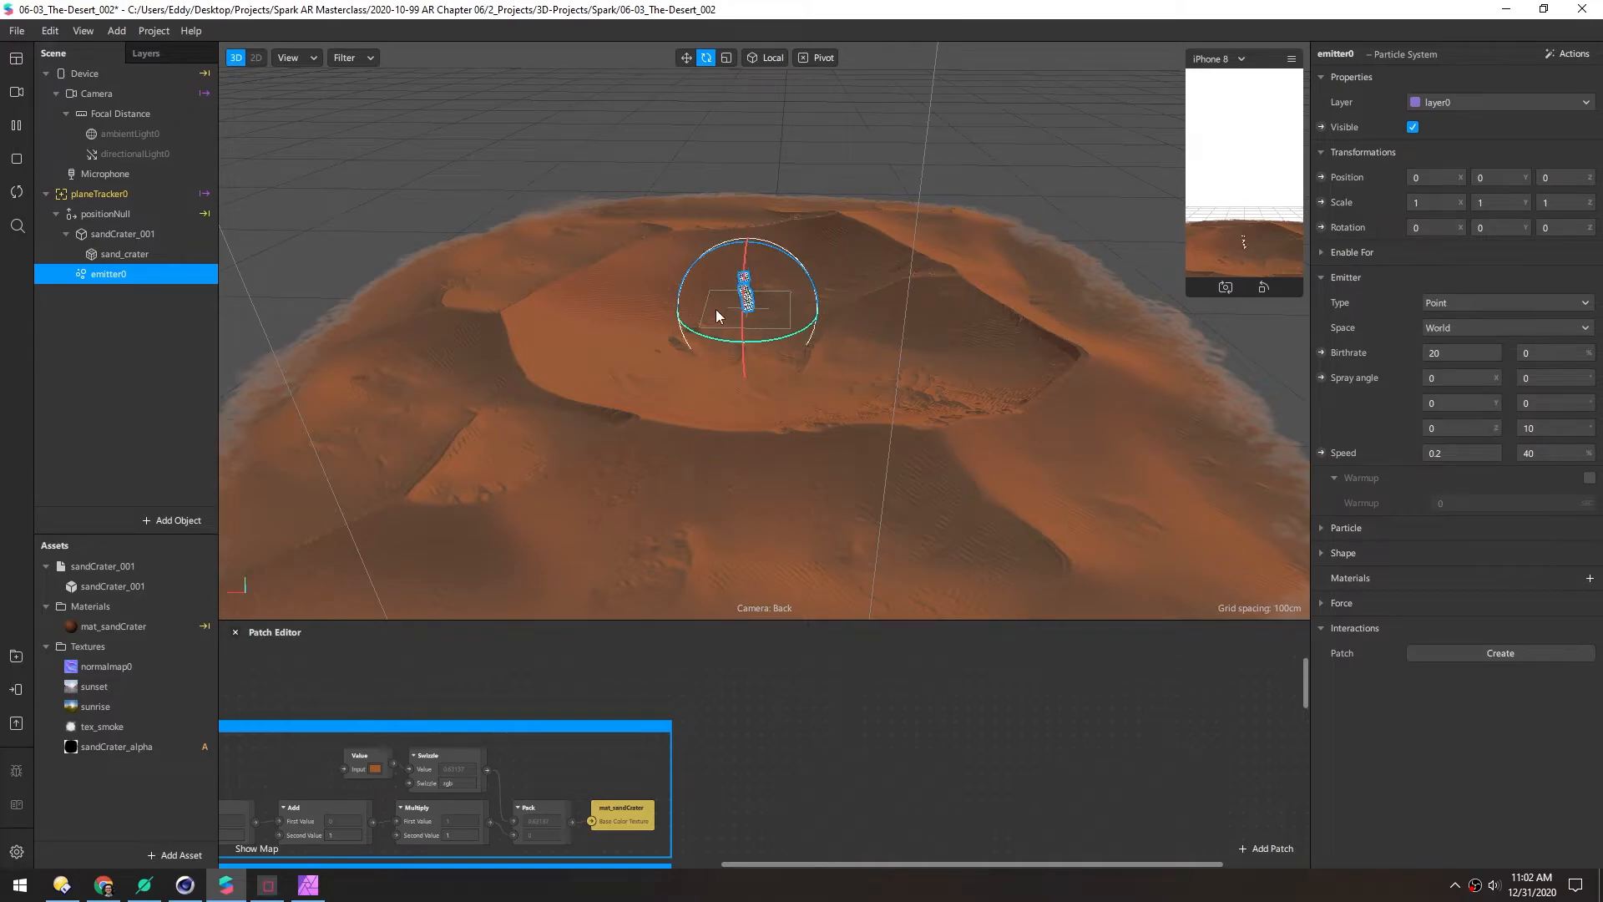
scroll(770, 319, "up", 3)
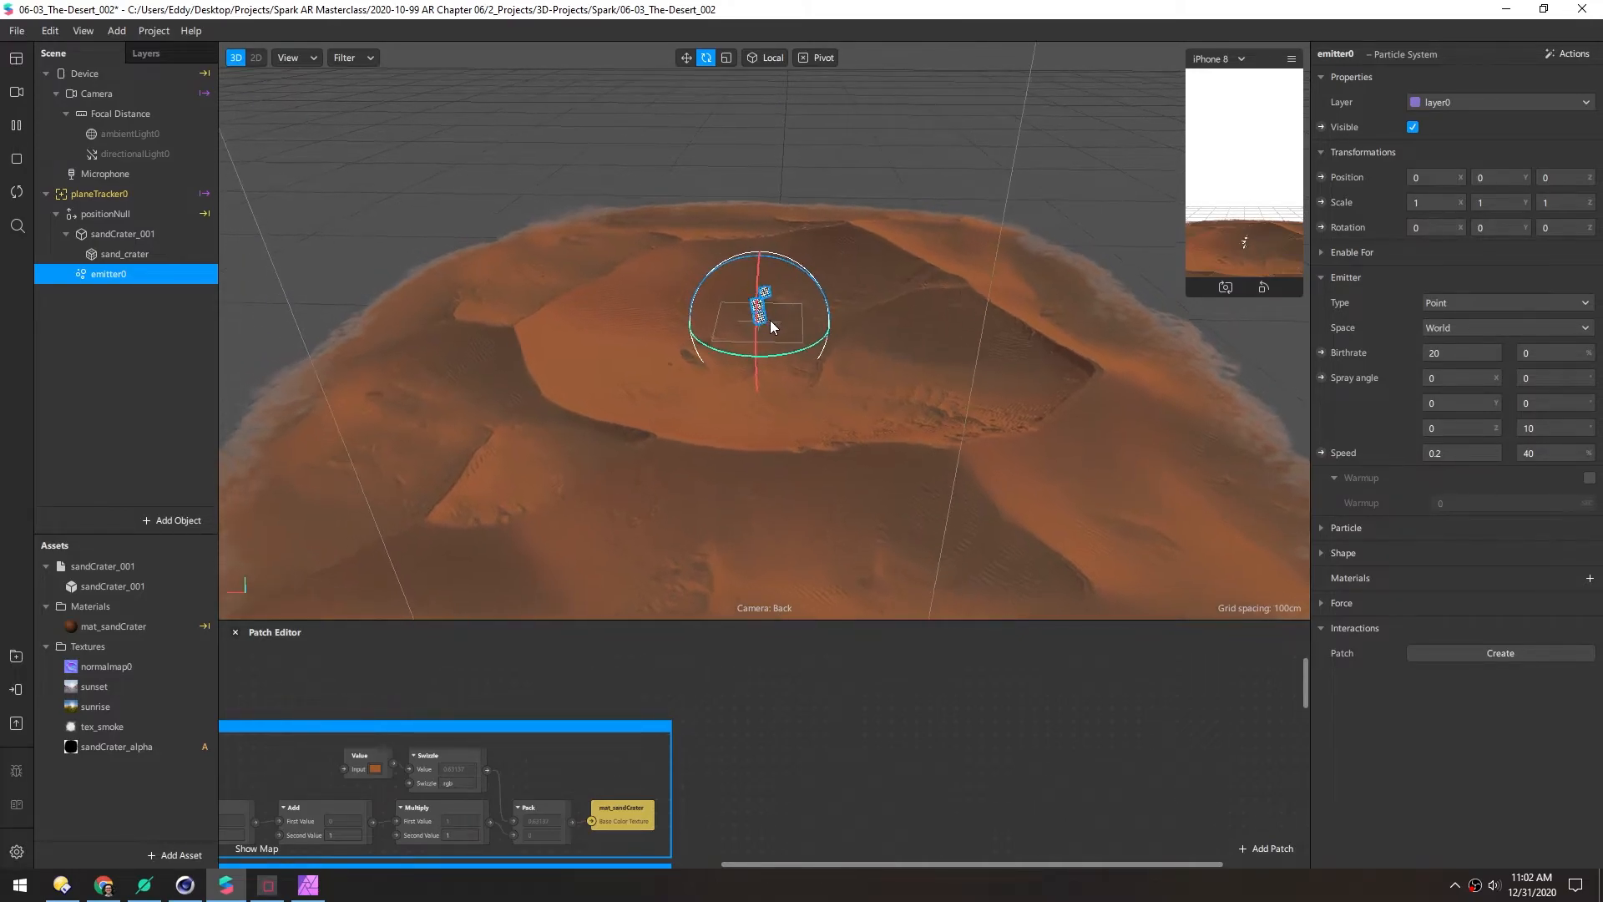
left_click_drag(1053, 327, 1010, 247)
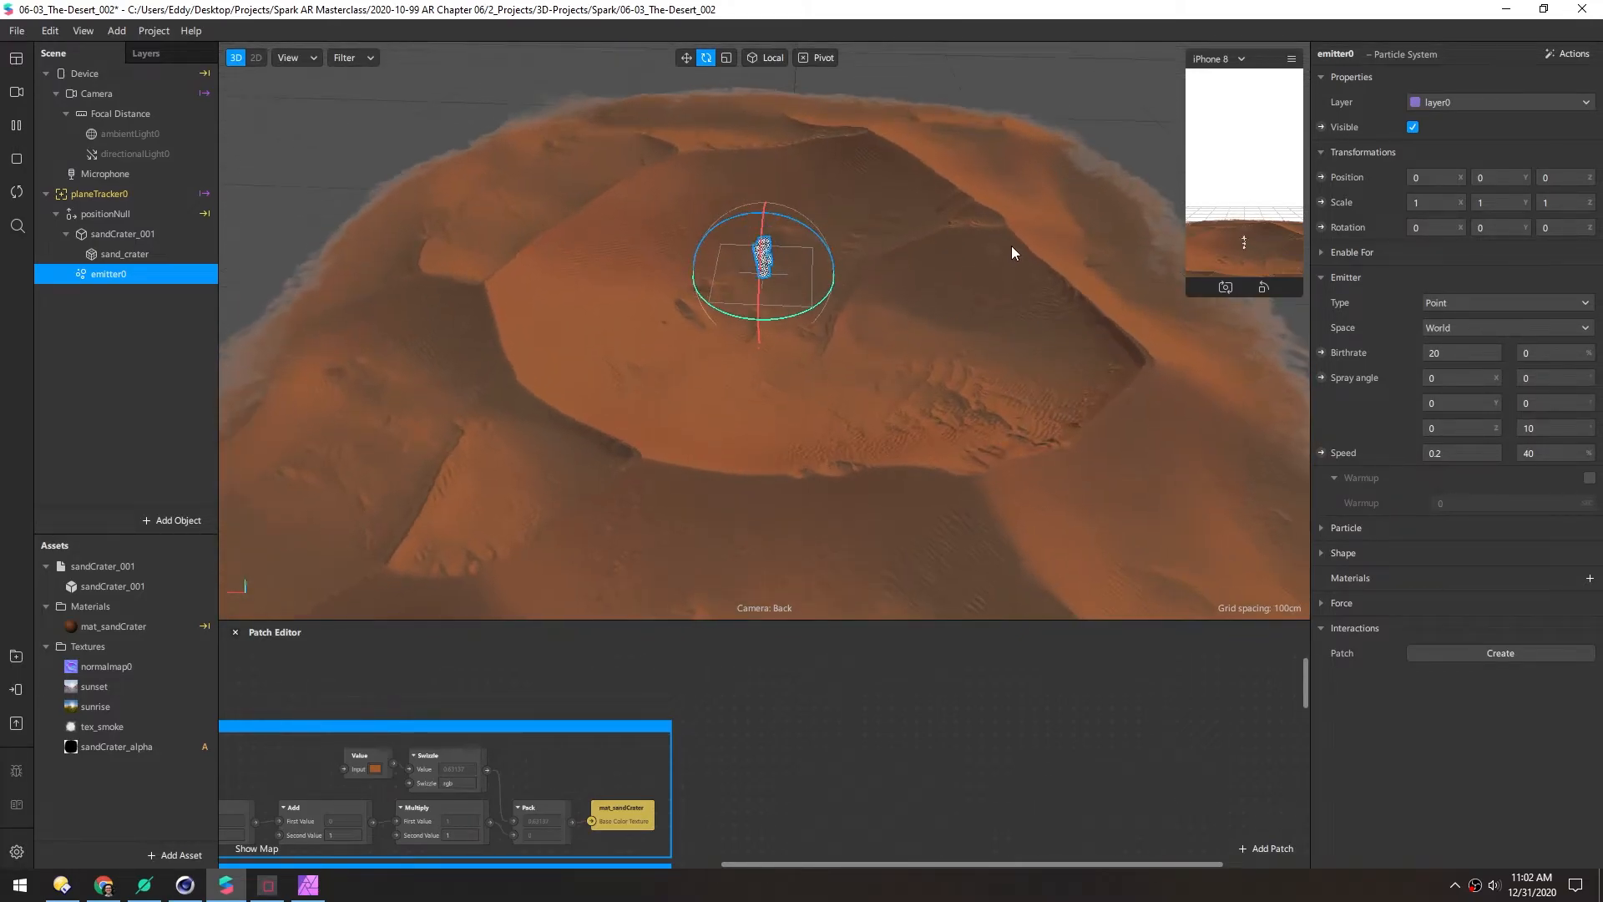
left_click_drag(892, 162, 862, 279)
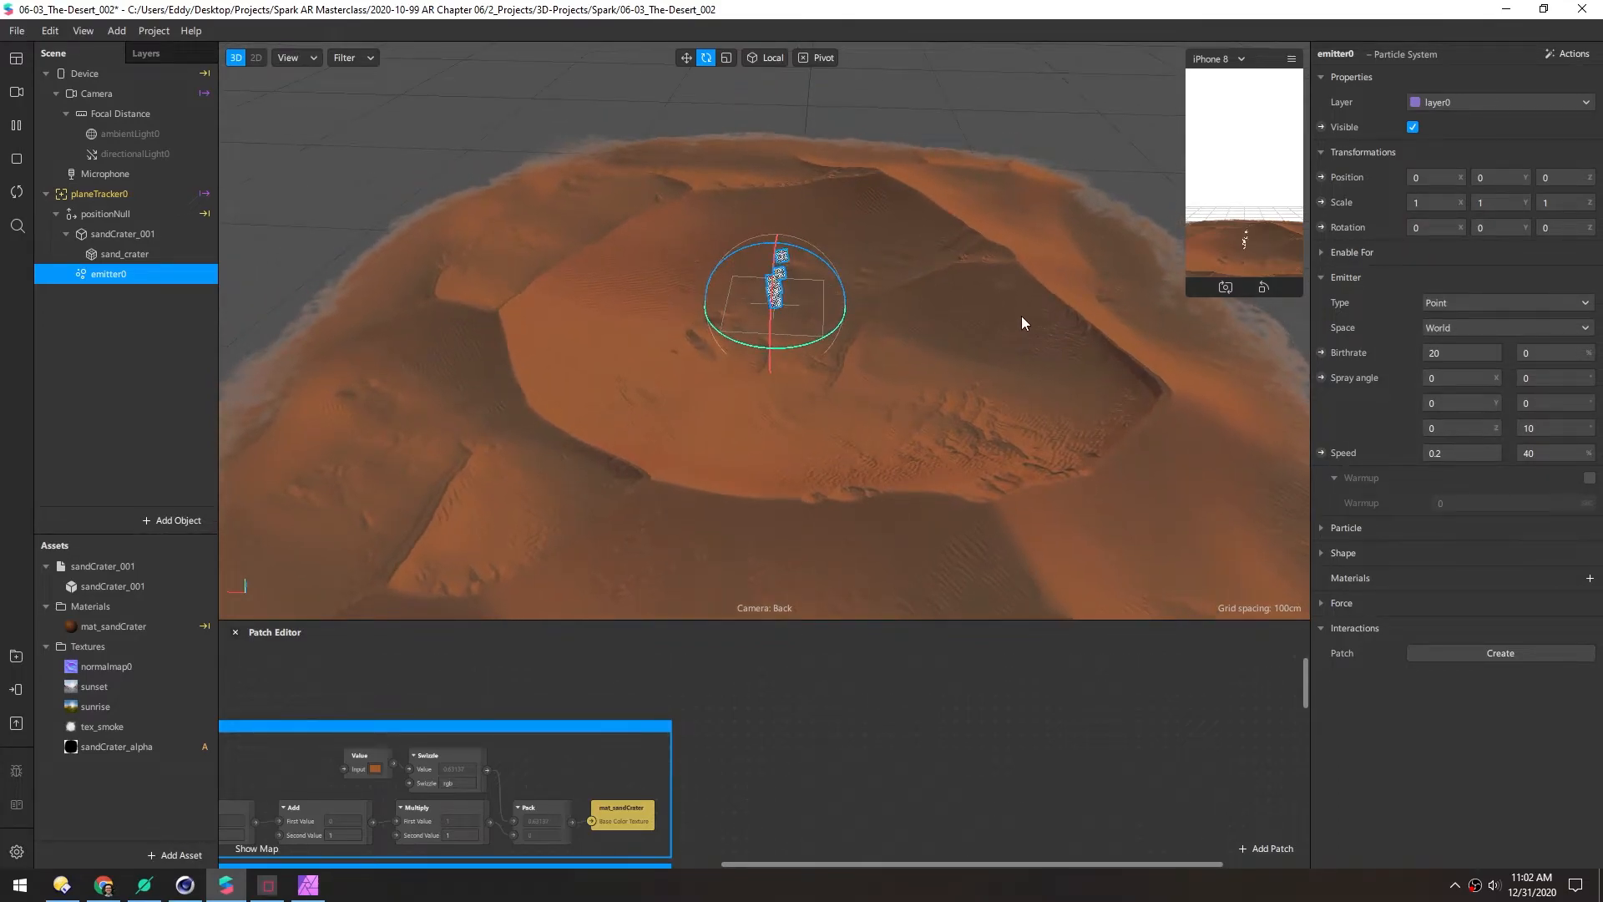
Set the spray angle variance to 0 and try spray angles of 90 and -90
left_click_drag(1550, 429, 1501, 431)
type("0")
key("Return")
left_click(1500, 429)
type("90")
key("Return")
left_click_drag(1443, 429, 1404, 434)
type("-90")
key("Return")
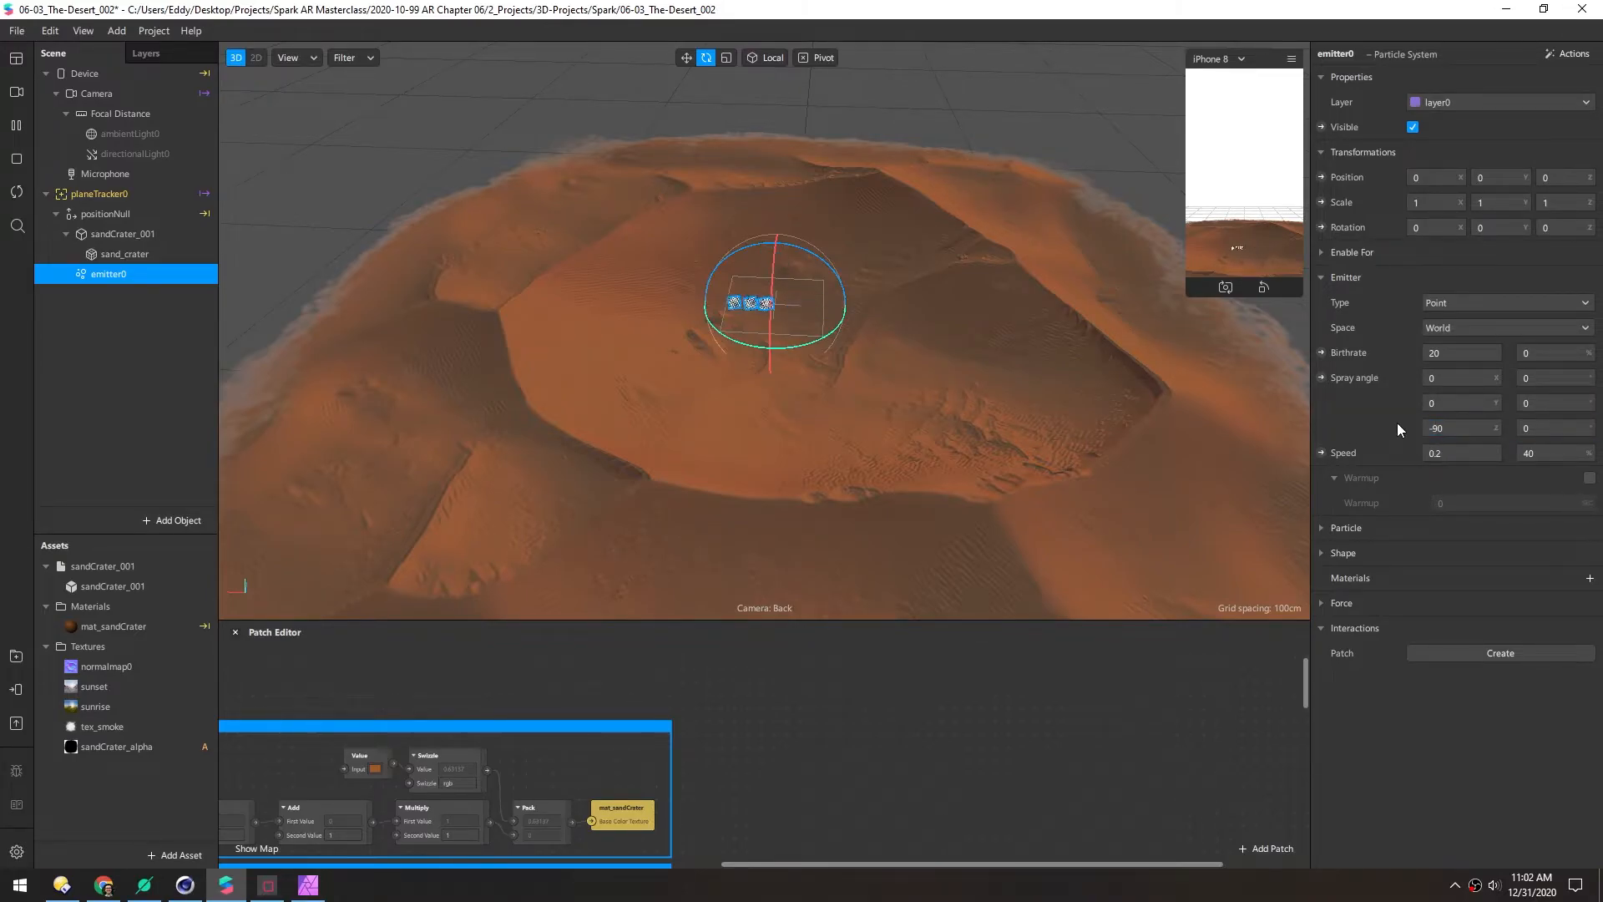
Make emitter0 a Line emitter, reset its spray angle to 0, and tilt it on X
left_click(1442, 303)
left_click(1456, 325)
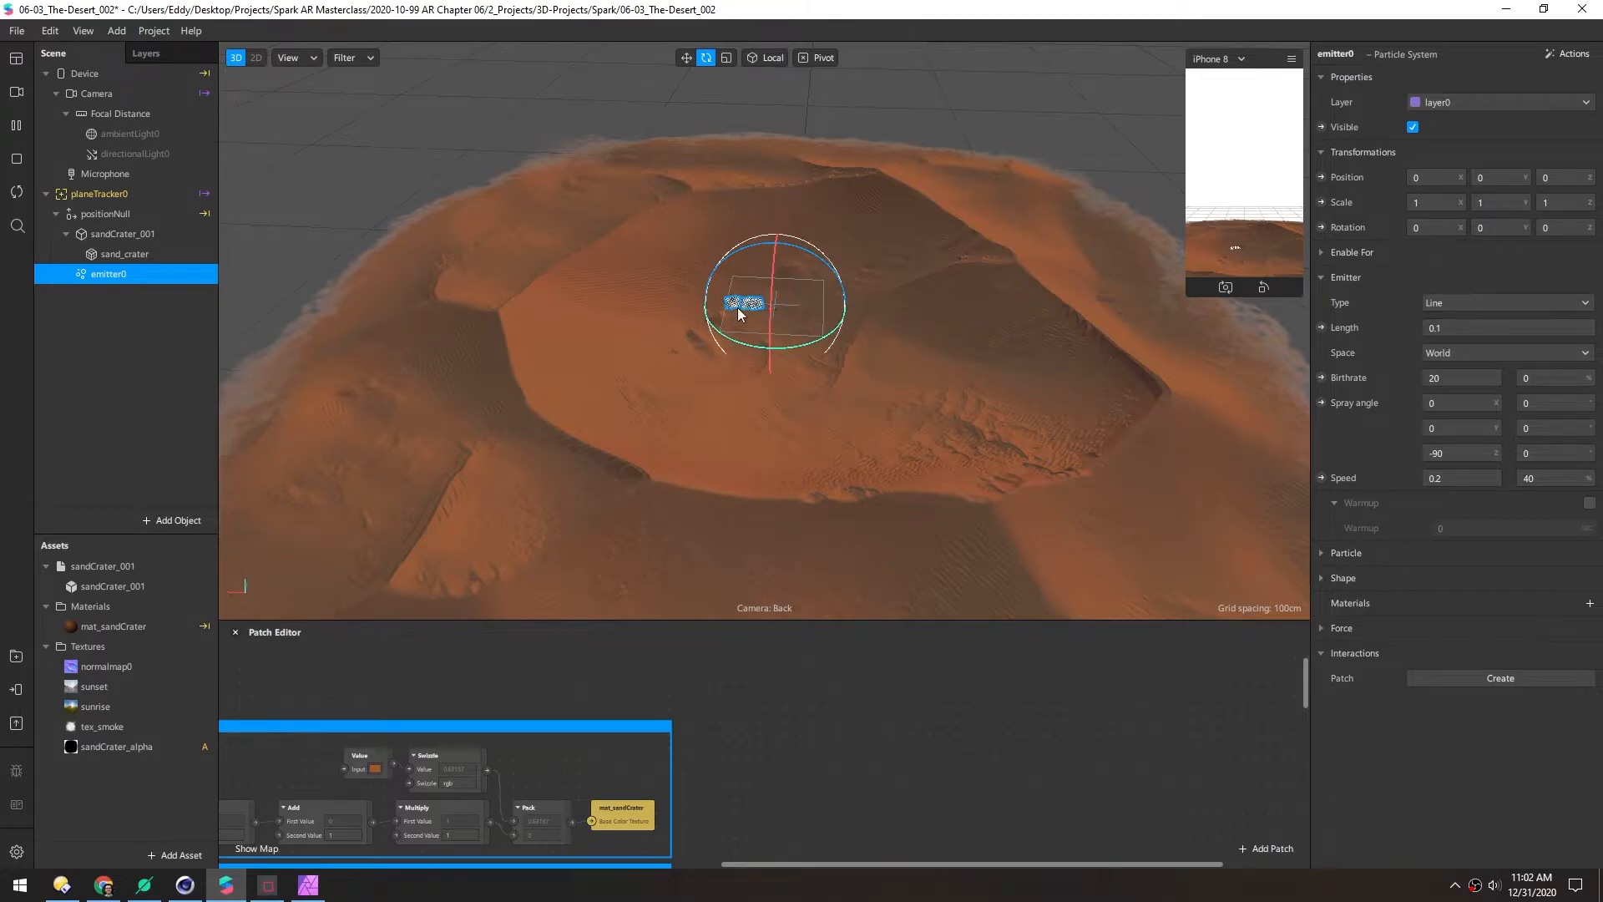
scroll(760, 302, "up", 5)
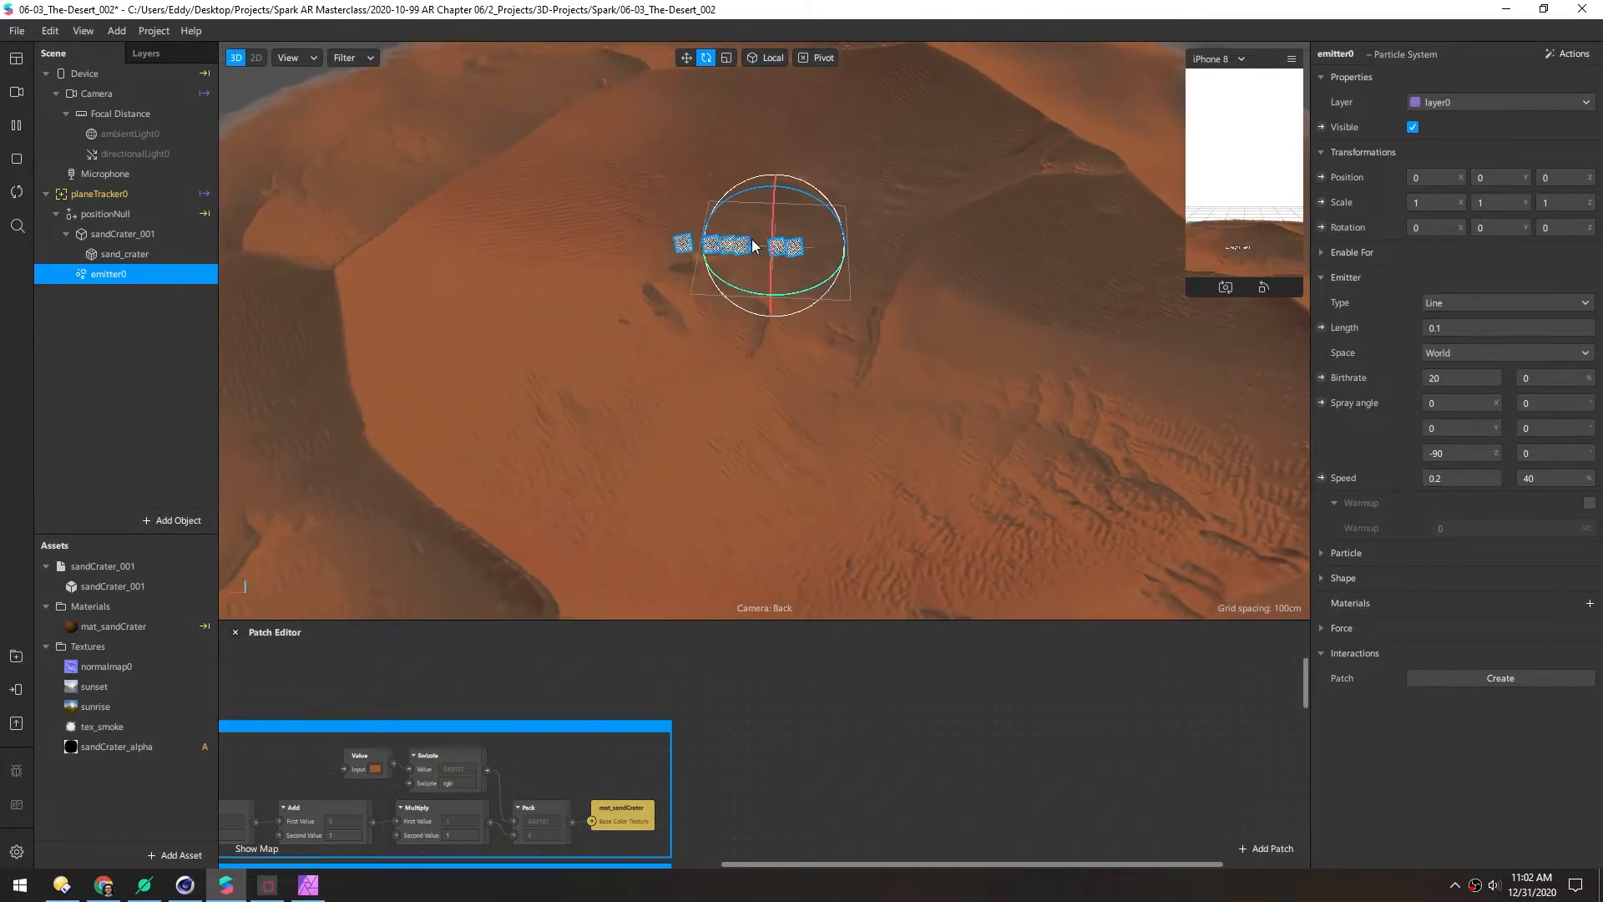
middle_click_drag(743, 276, 743, 335)
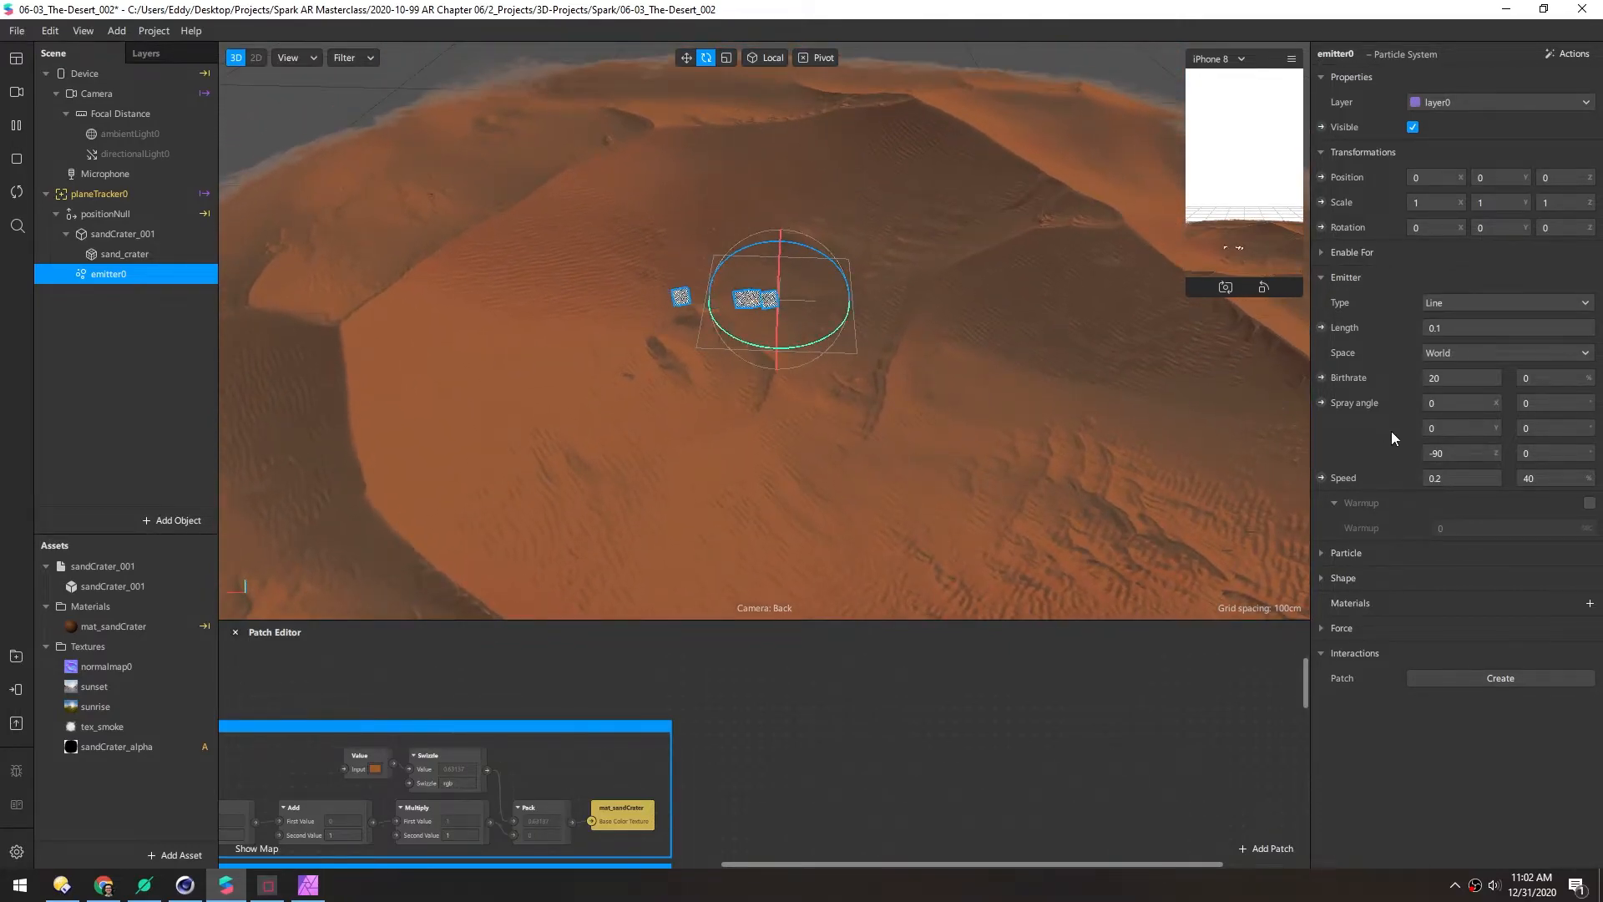
type("0")
key("Return")
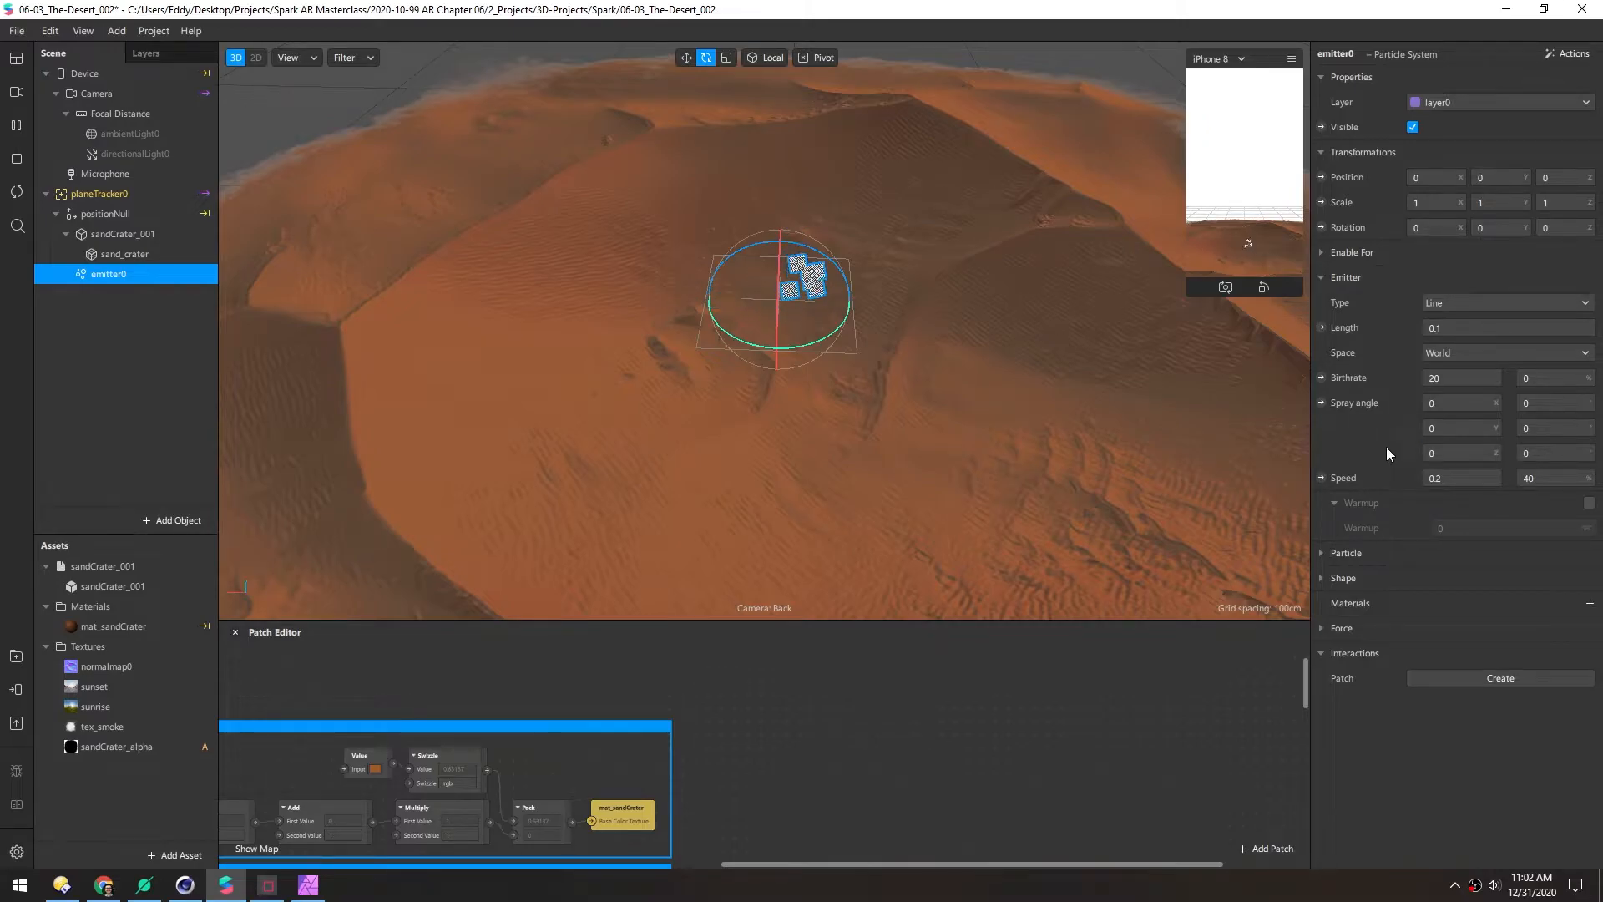
left_click_drag(777, 314, 670, 294, "alt")
mouse_move(837, 306)
left_mouse_down()
mouse_move(824, 361)
mouse_move(844, 328)
left_mouse_up()
Set emitter0's X rotation to 90, then turn it further toward the rim
left_click(1420, 228)
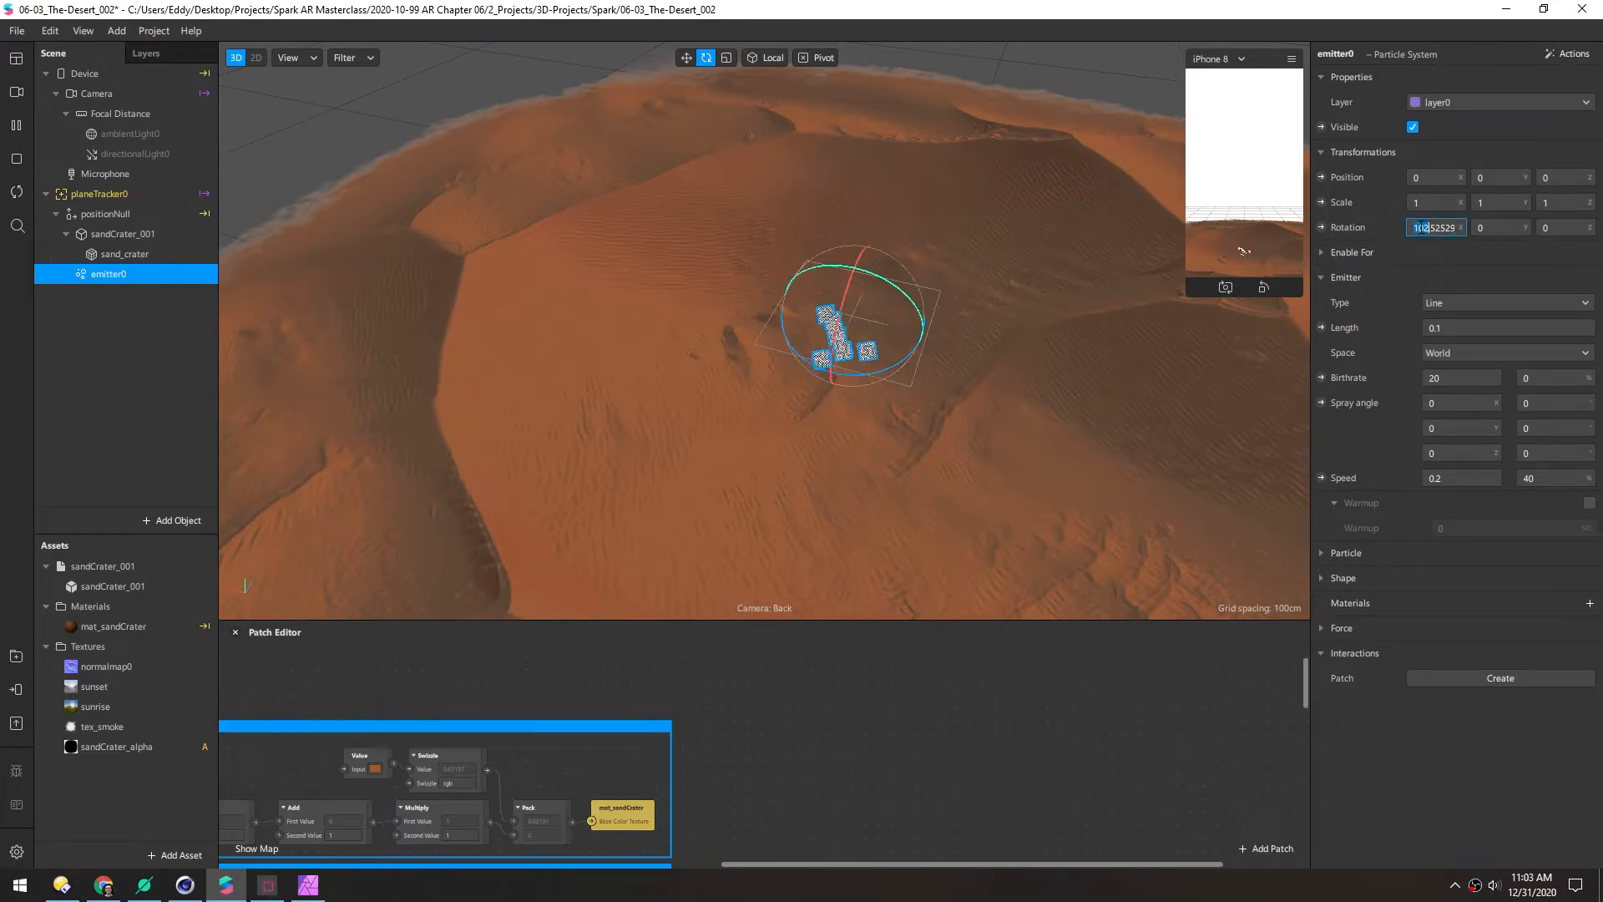
type("90")
key("Return")
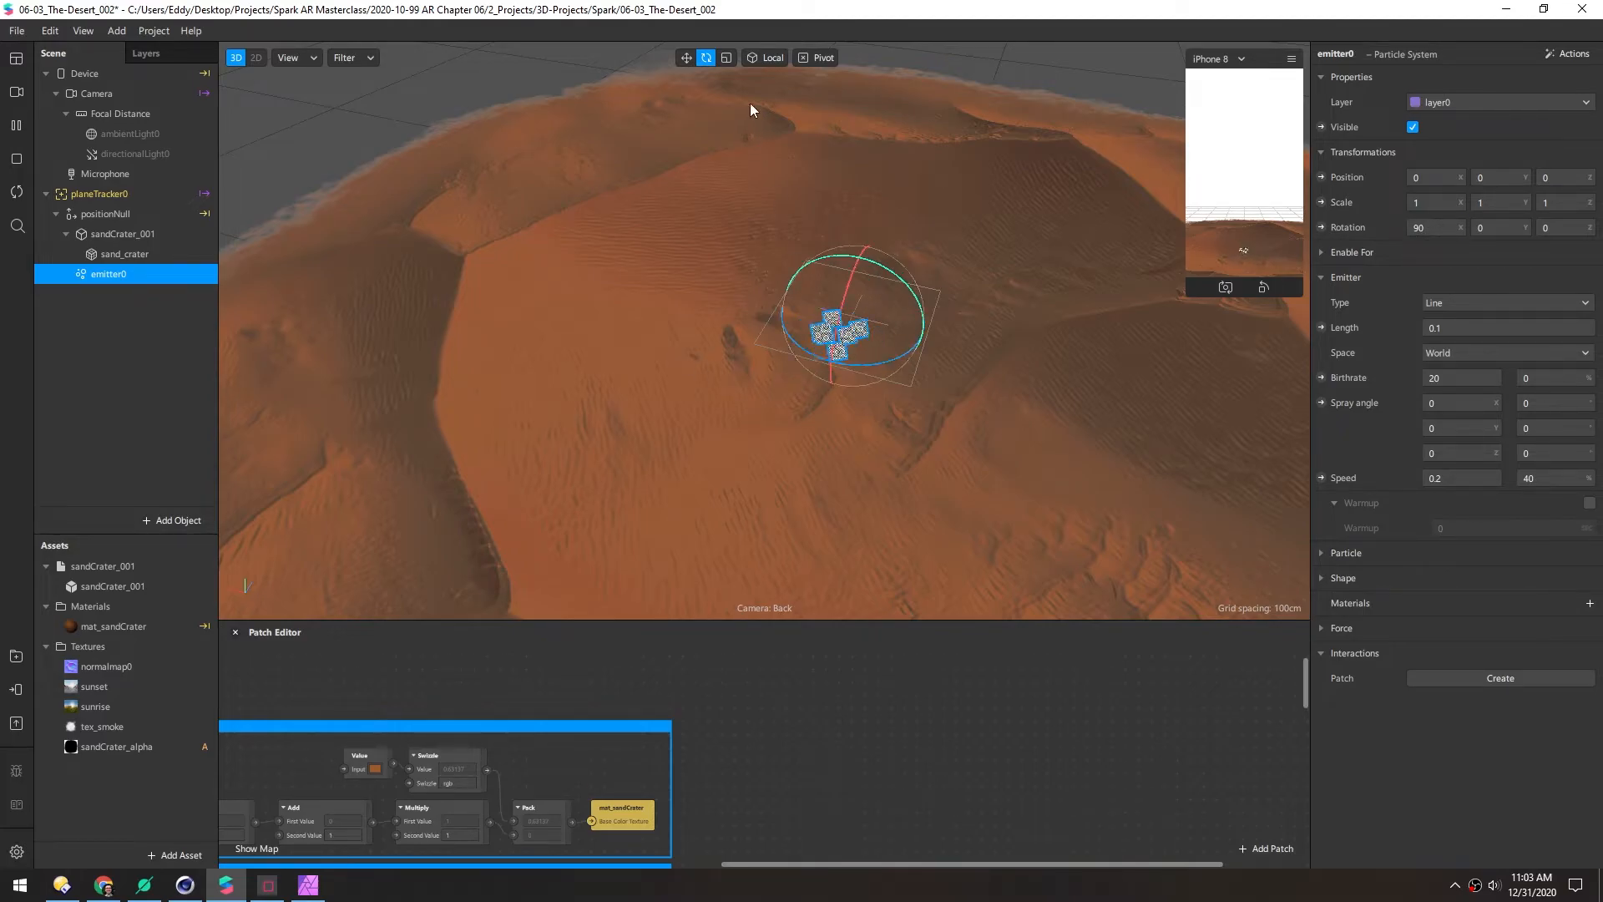
left_click(765, 60)
left_click_drag(875, 360, 880, 543)
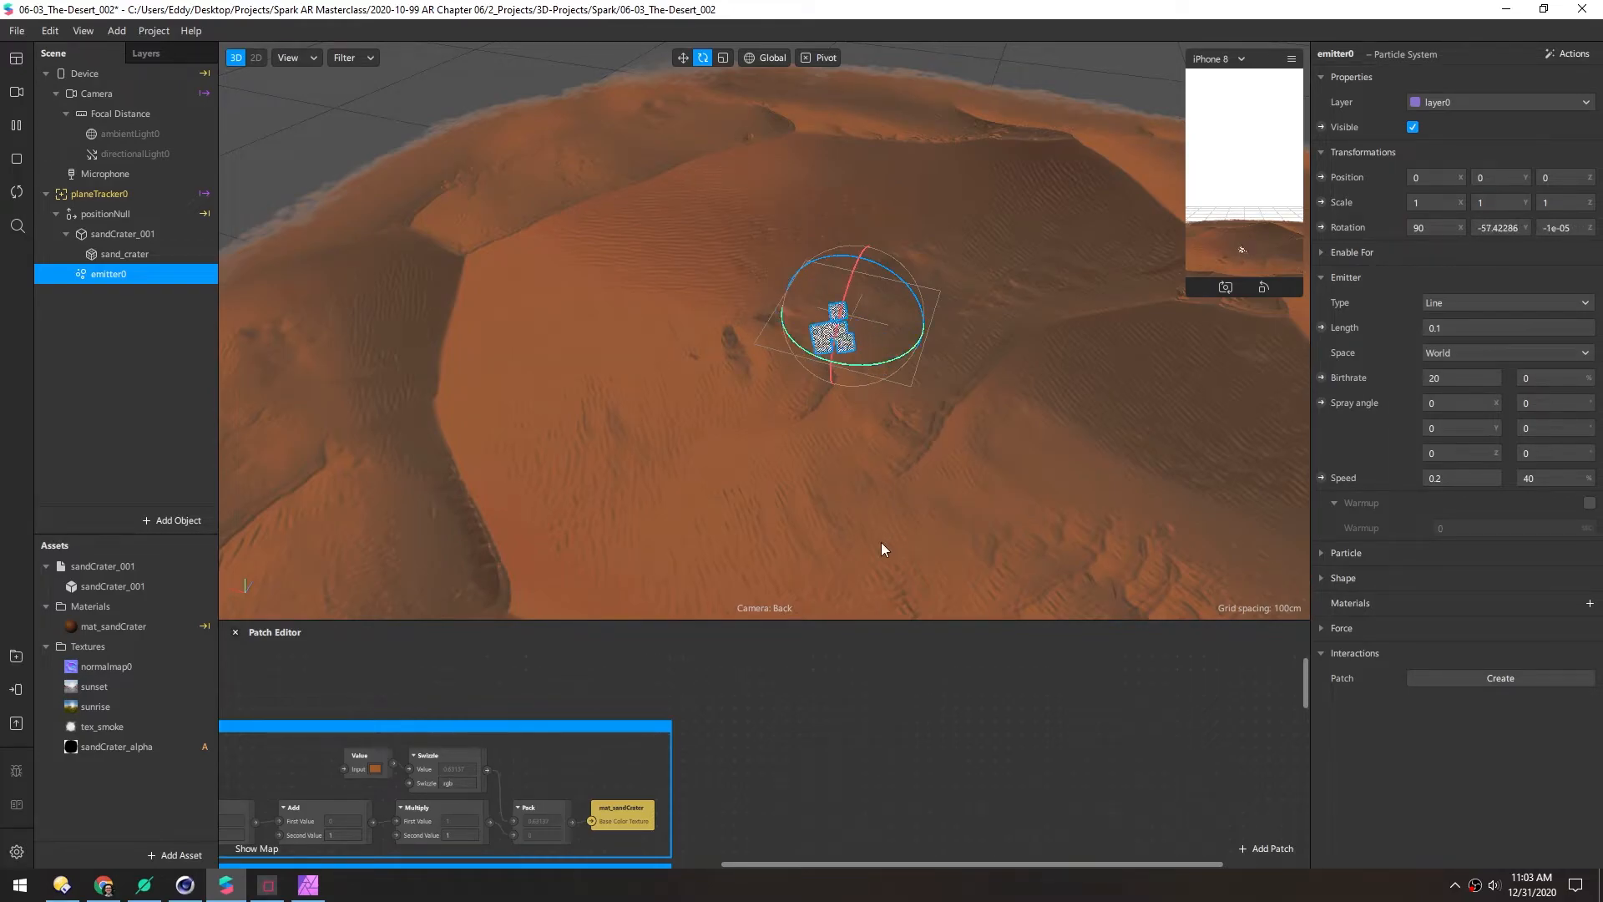
left_click(757, 60)
mouse_move(844, 363)
left_mouse_down()
mouse_move(797, 351)
mouse_move(816, 365)
left_mouse_up()
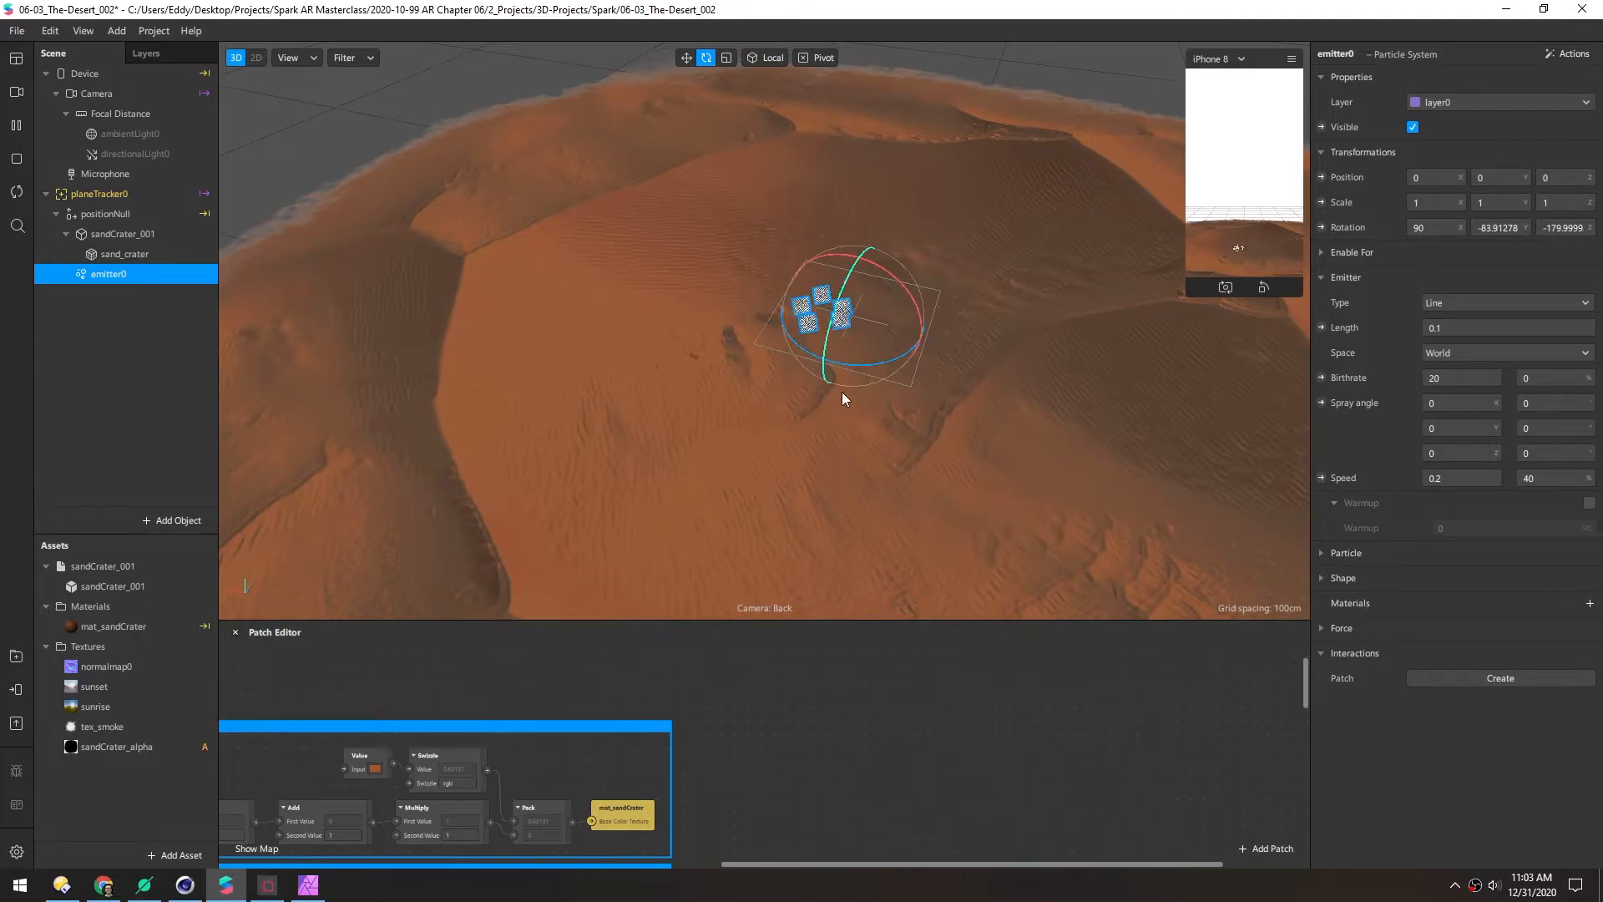
Set the emitter line length to 0.2 and the birthrate to 50
left_click(1424, 328)
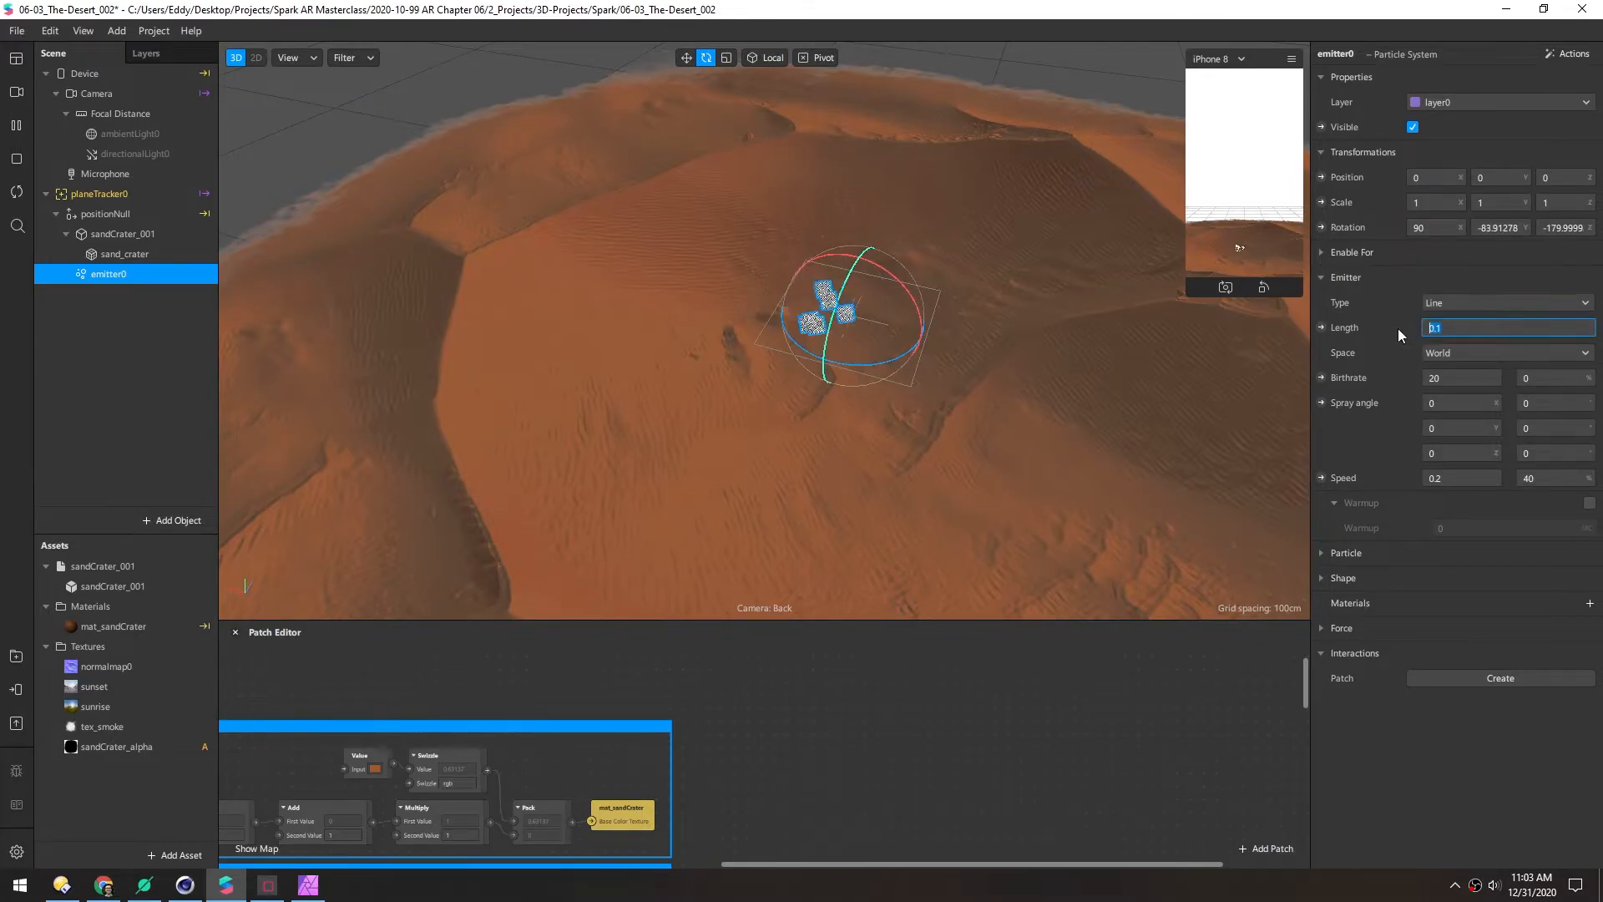
type("2")
left_click(1411, 372)
left_click(1428, 328)
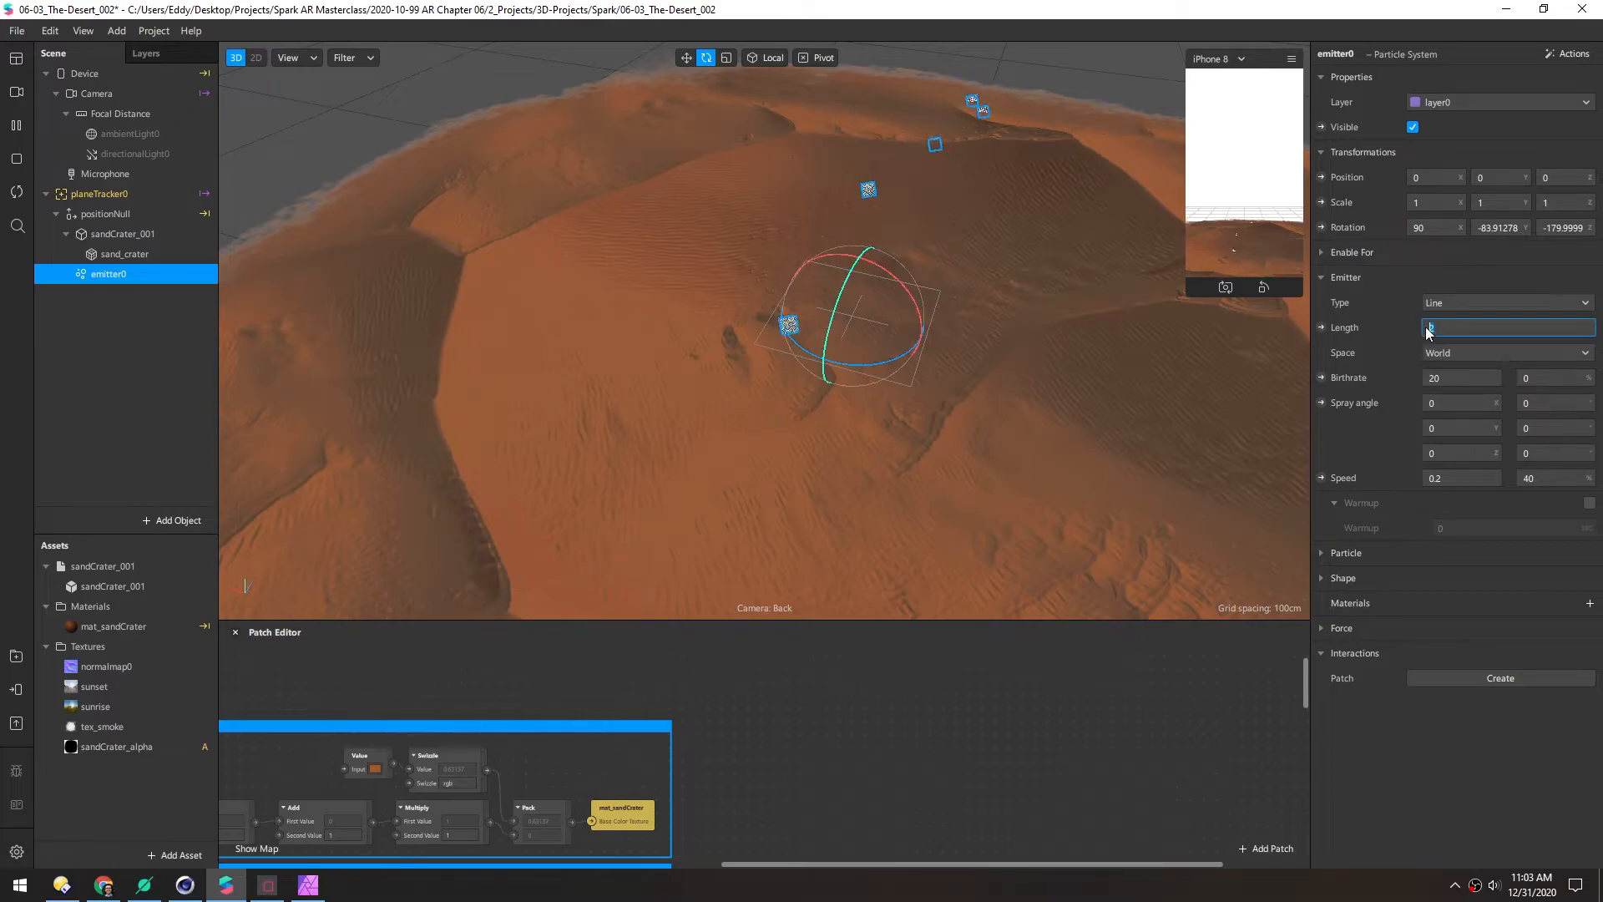
type("0.2")
key("Return")
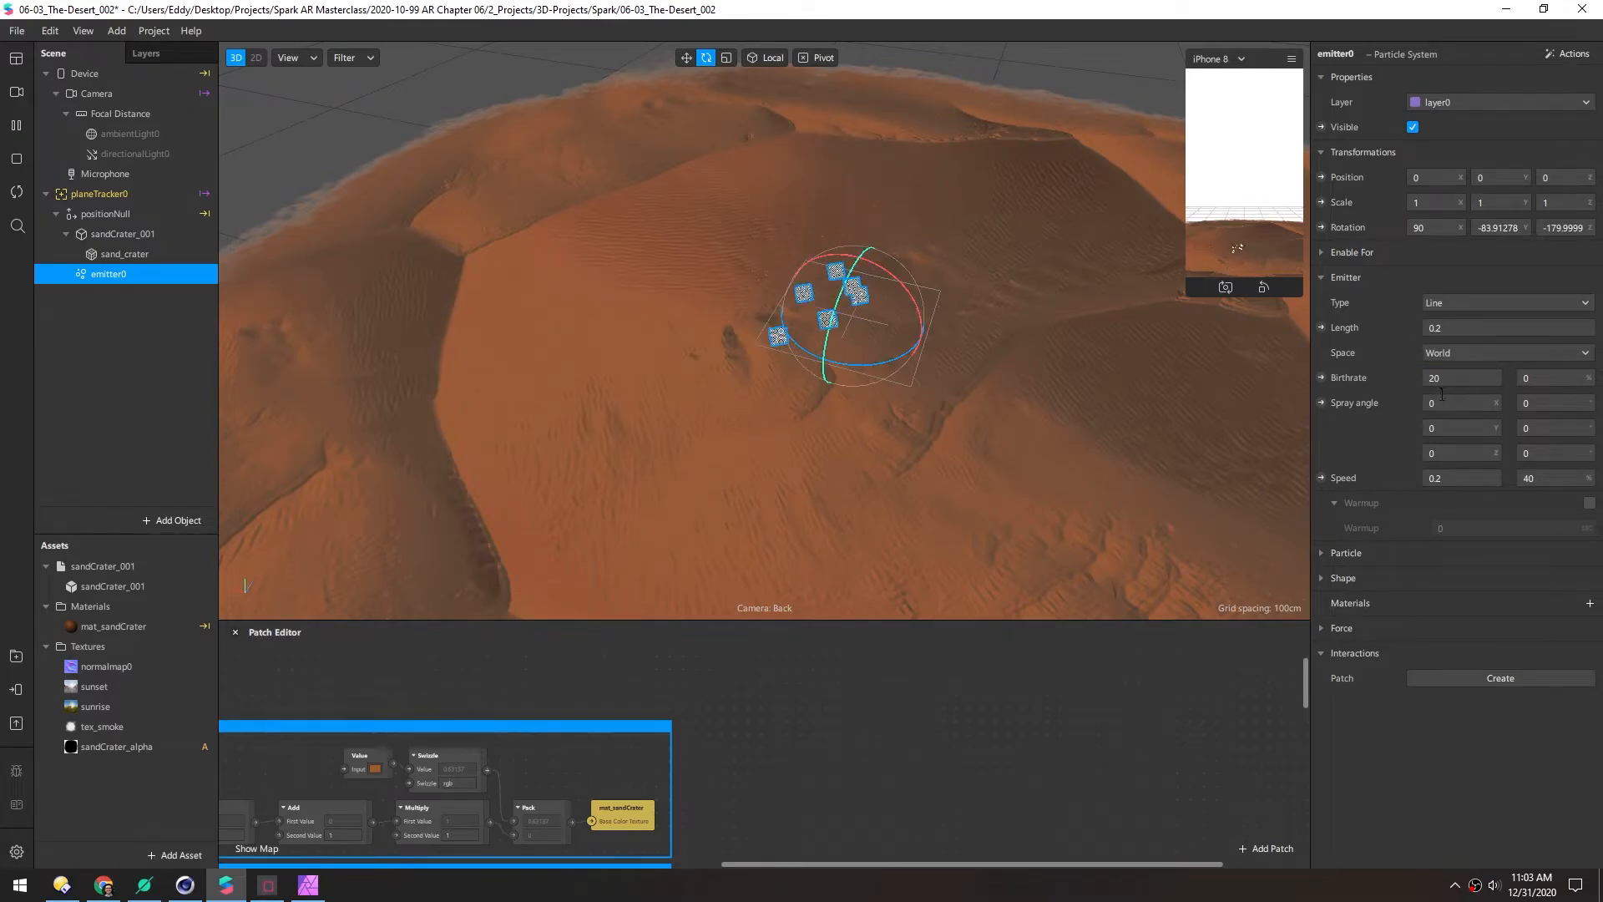
left_click(1426, 378)
type("50")
key("Return")
Move emitter0 onto the crater's upper-right rim
scroll(764, 322, "down", 4)
left_click_drag(763, 321, 884, 340, "alt")
middle_click_drag(883, 341, 780, 379)
key("w")
left_click_drag(714, 338, 729, 412, "alt")
left_click_drag(635, 365, 922, 287)
Rotate emitter0 to lie along the rim and nudge it into place
scroll(923, 280, "up", 3)
middle_click_drag(930, 271, 795, 309)
left_click_drag(795, 309, 744, 357, "alt")
key("e")
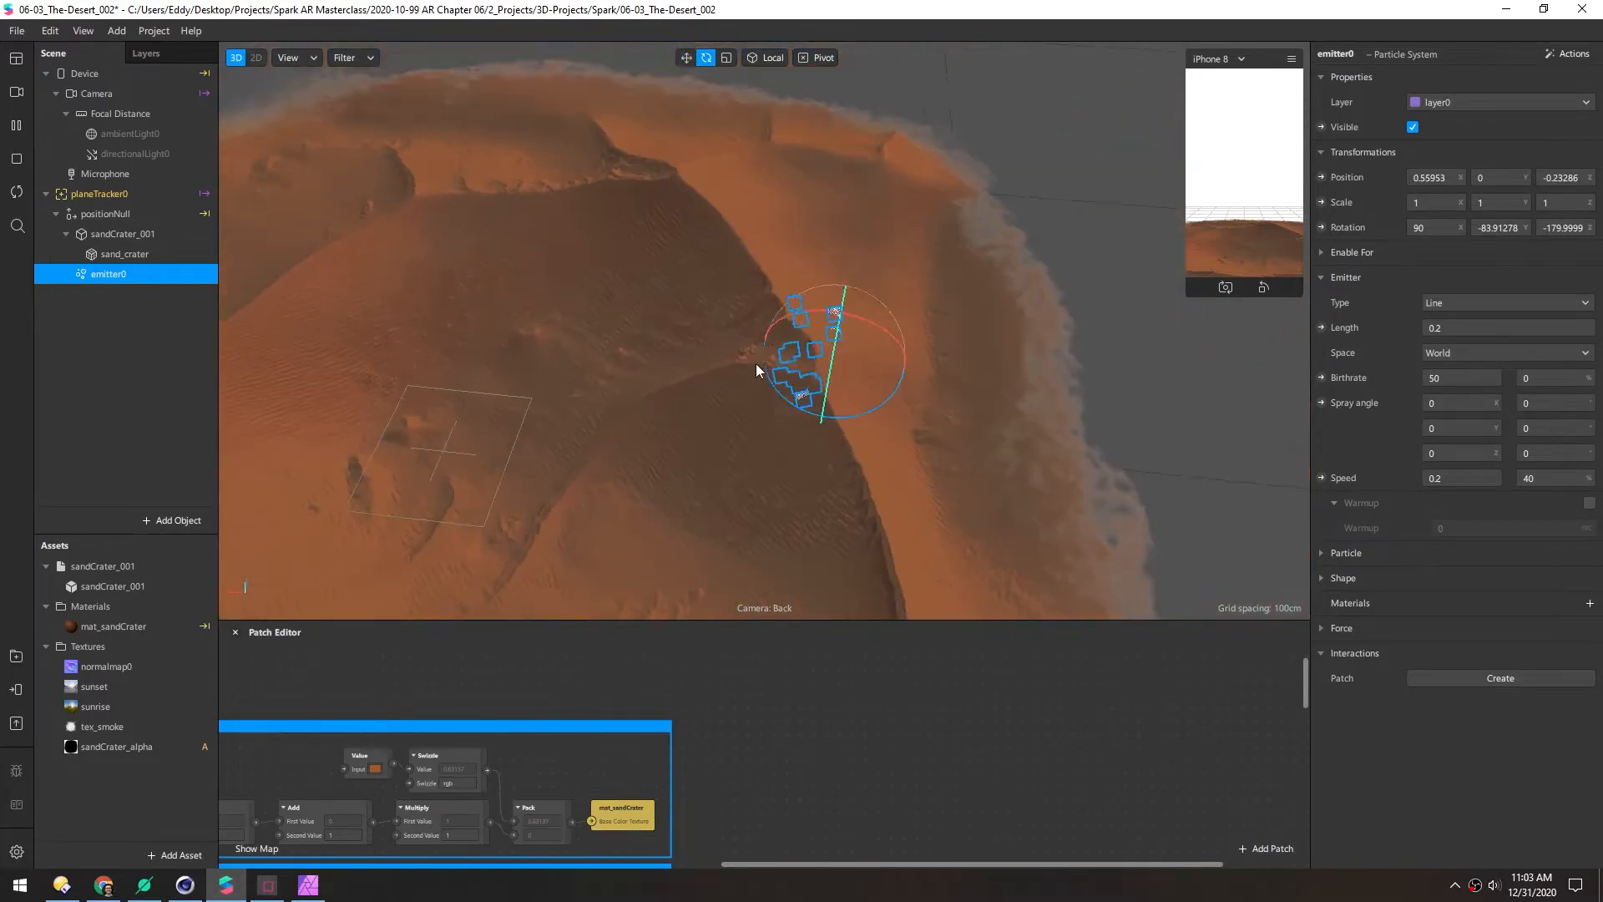
middle_click_drag(745, 357, 703, 307)
left_click_drag(703, 307, 645, 297, "alt")
left_click_drag(760, 349, 794, 372)
key("w")
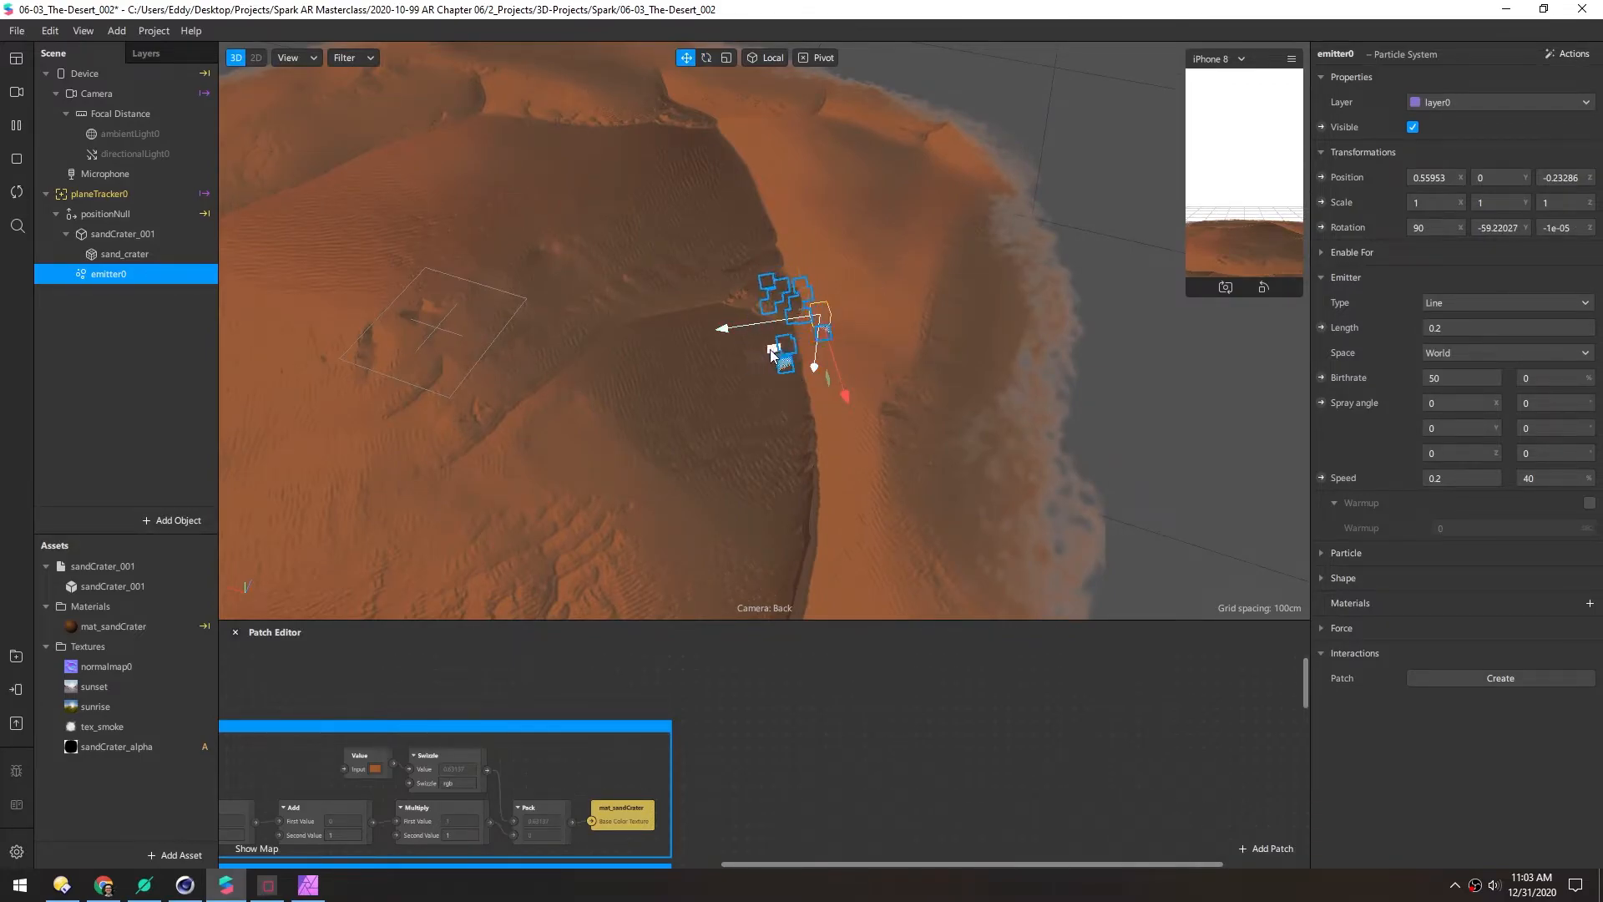
left_click_drag(764, 357, 825, 364)
left_click_drag(591, 368, 649, 324, "alt")
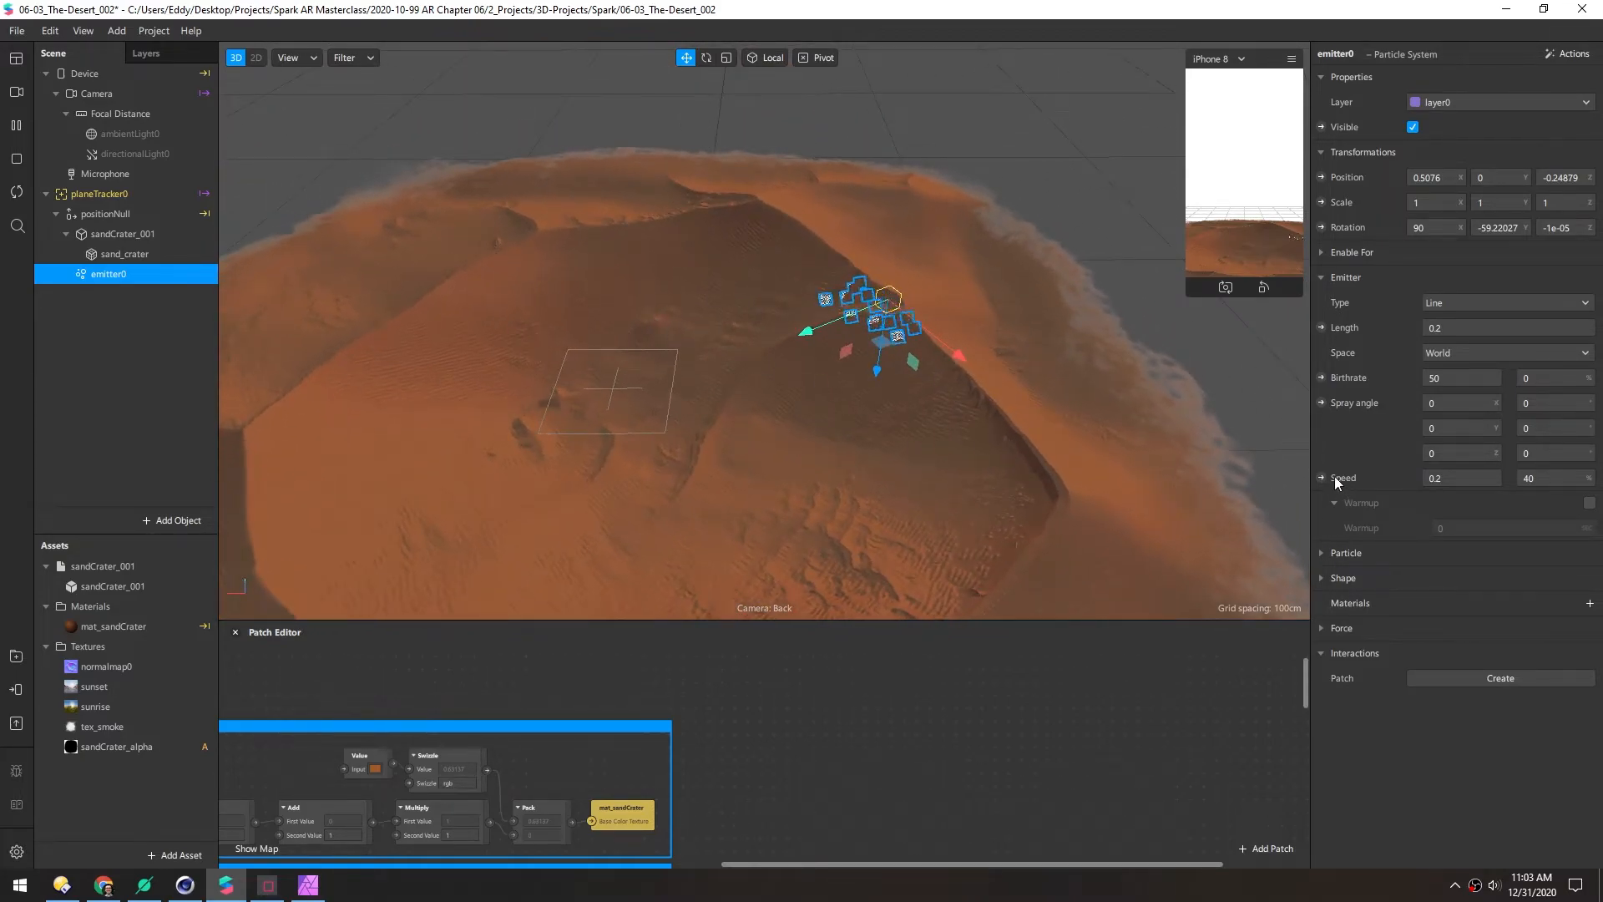
Set the particle speed to 0
left_click_drag(1462, 480, 1408, 479)
type("0")
key("Return")
Enable Acceleration under Force and set its X strength to -1
left_click(1321, 629)
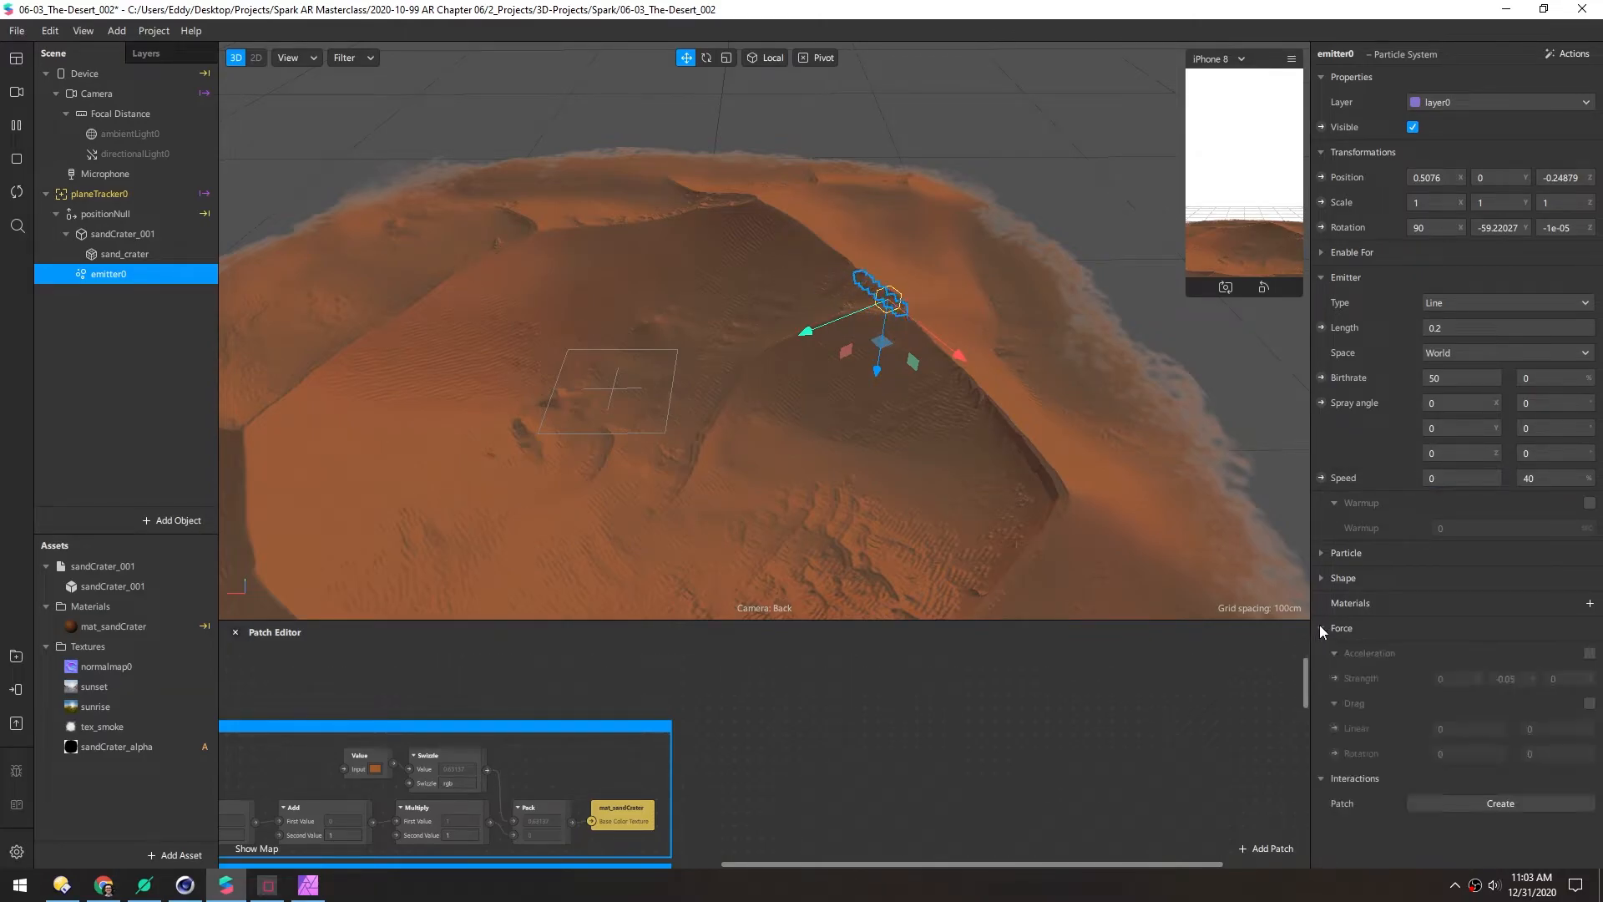
left_click(1589, 654)
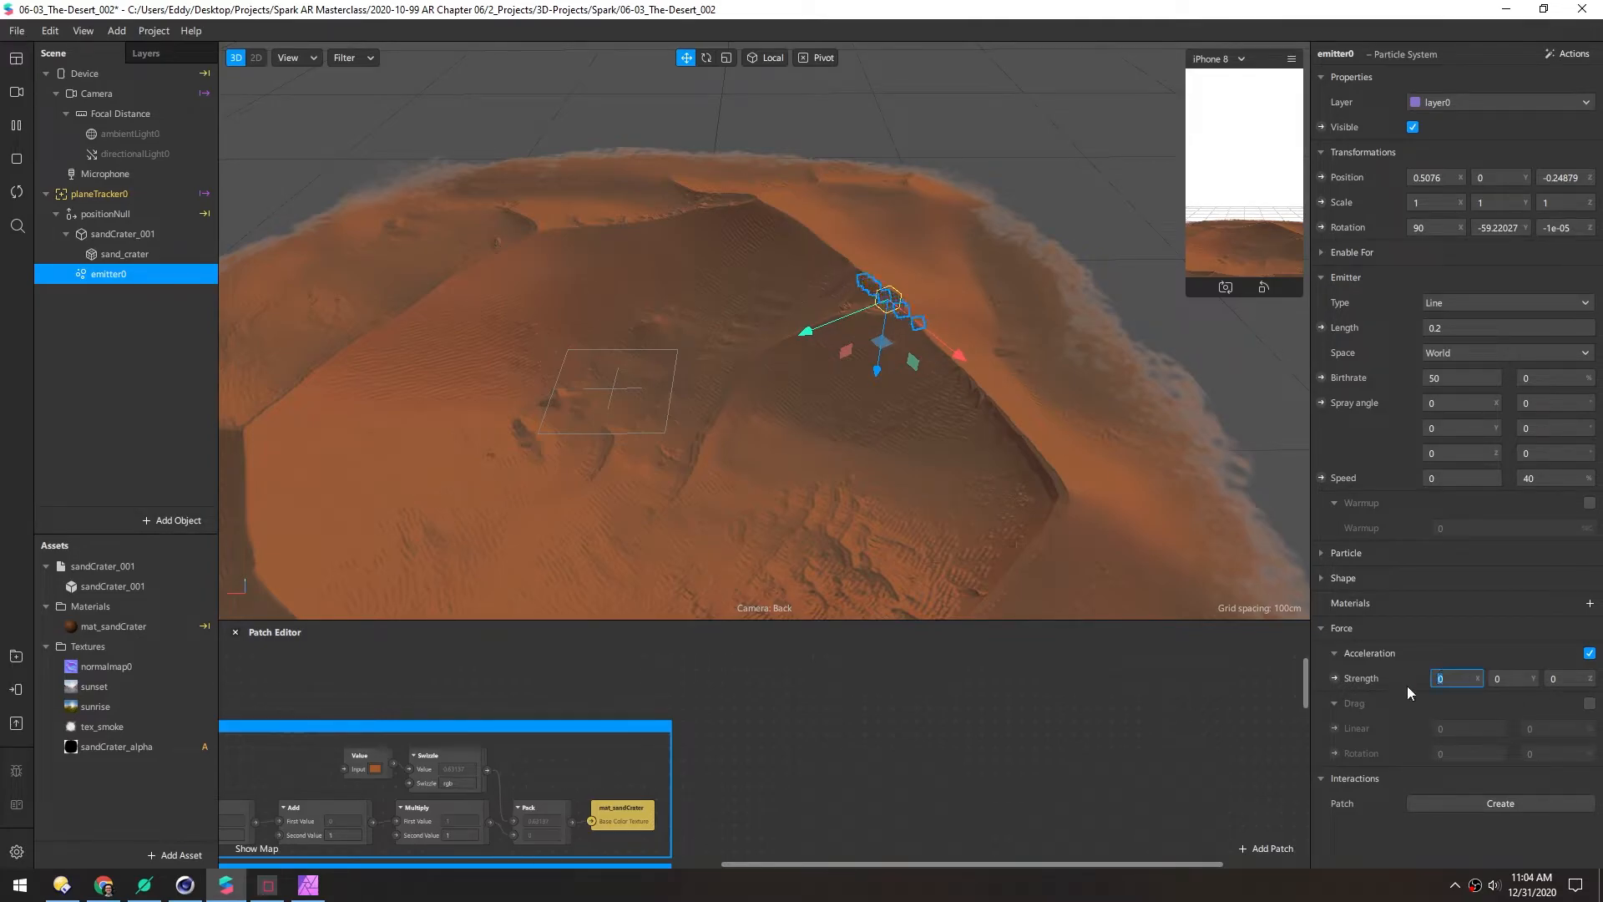
type("1")
key("Return")
type("-1")
key("Return")
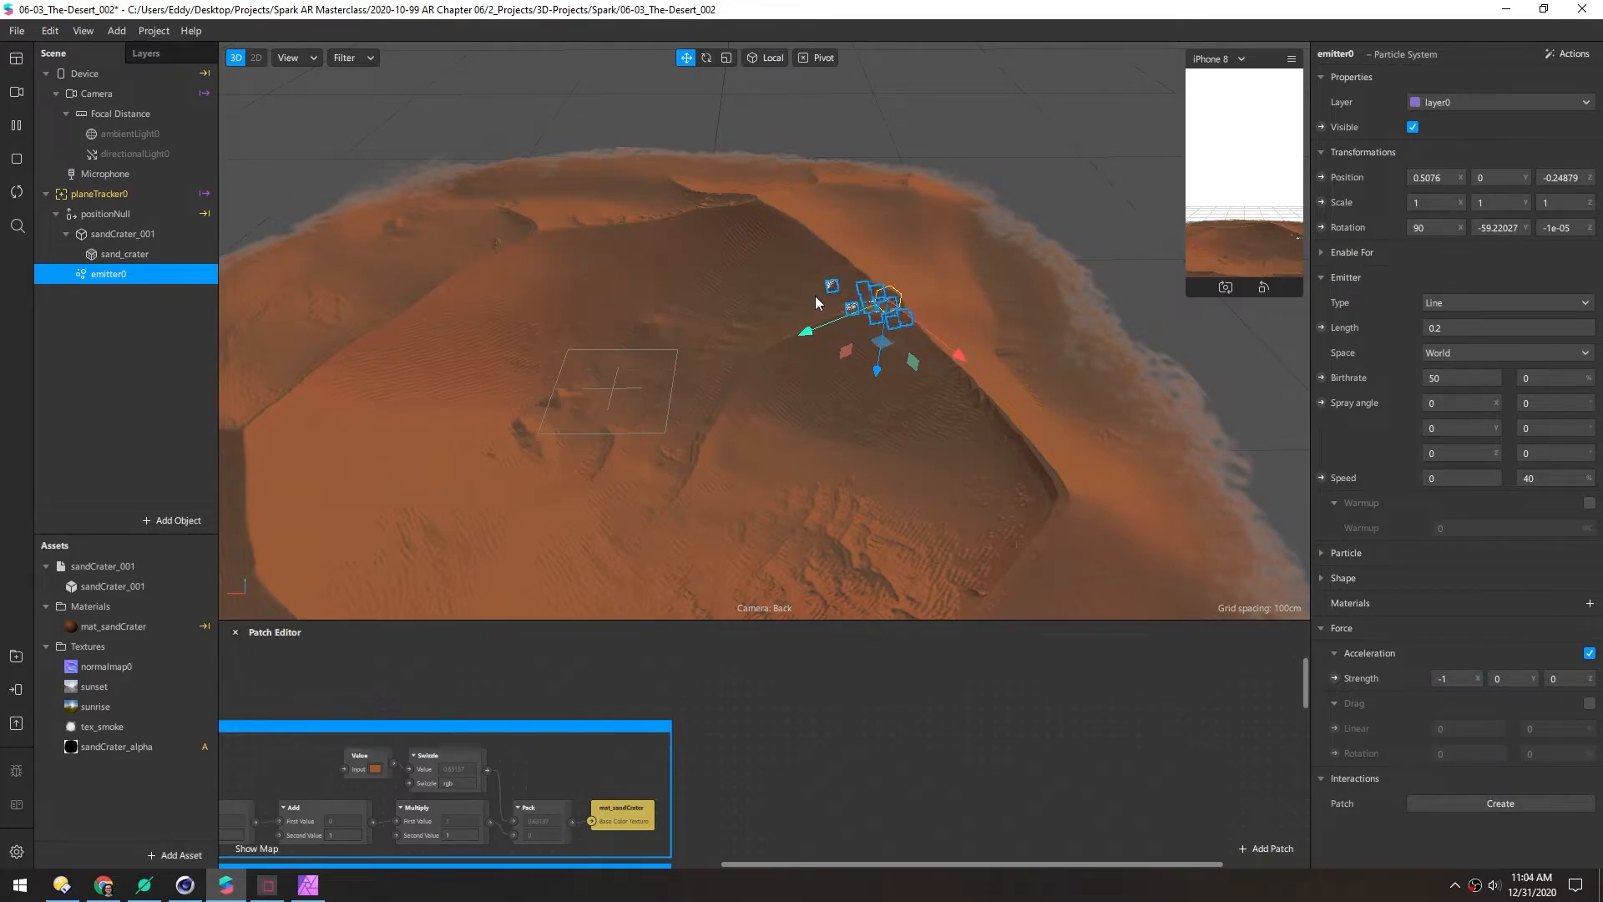
left_click_drag(817, 311, 1176, 468, "alt")
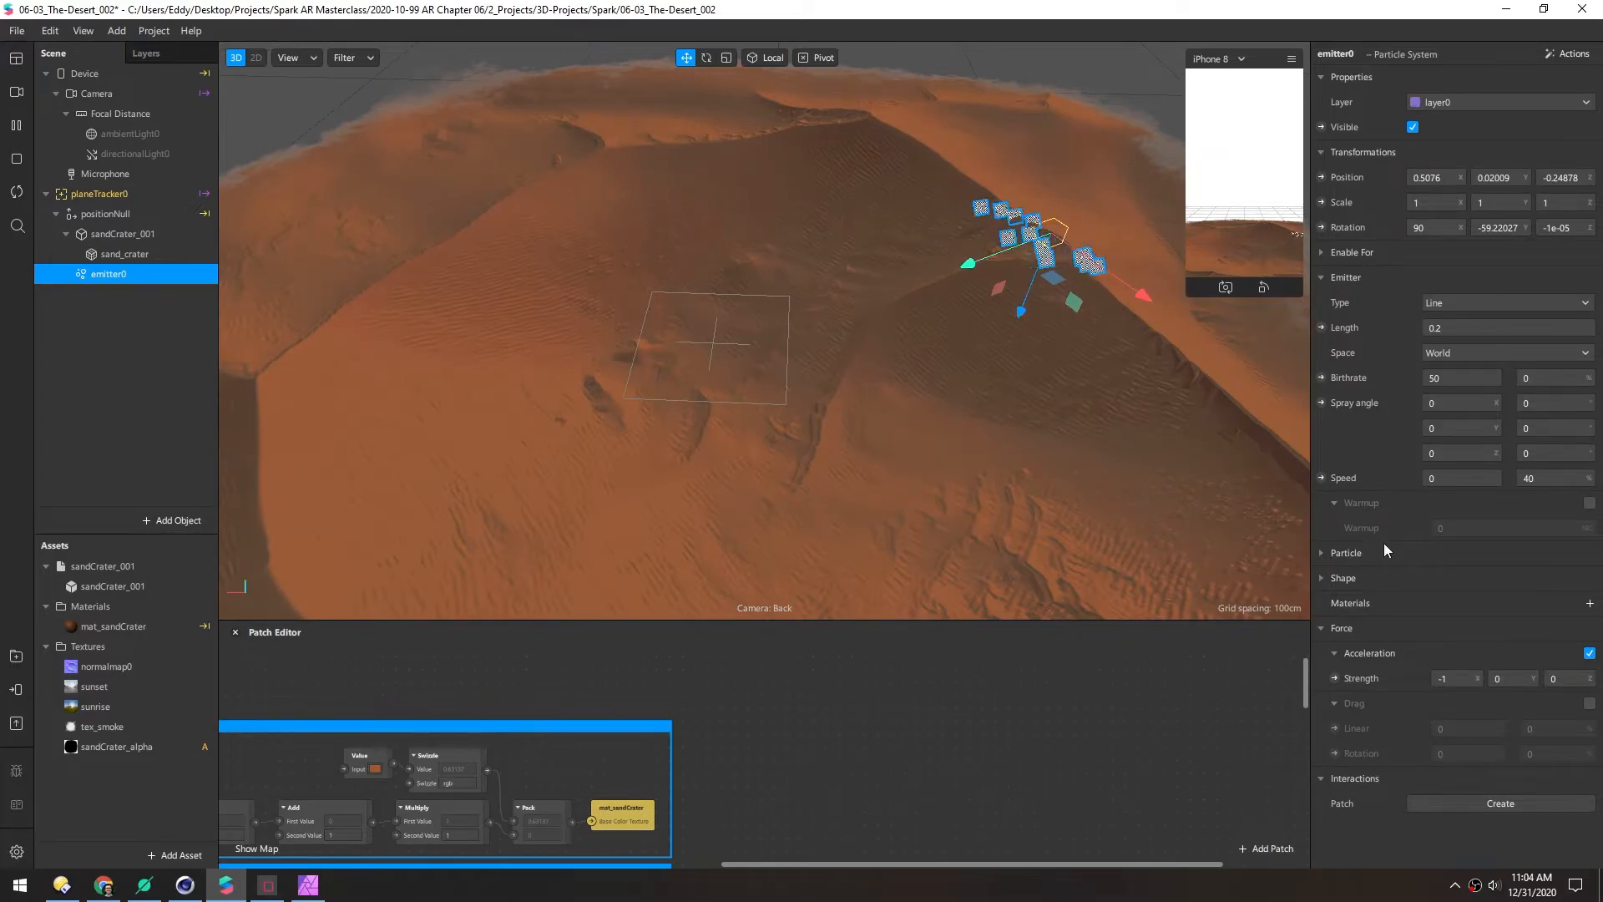
Open emitter0's Particle settings and set the particle scale to 0.001
left_click(1320, 553)
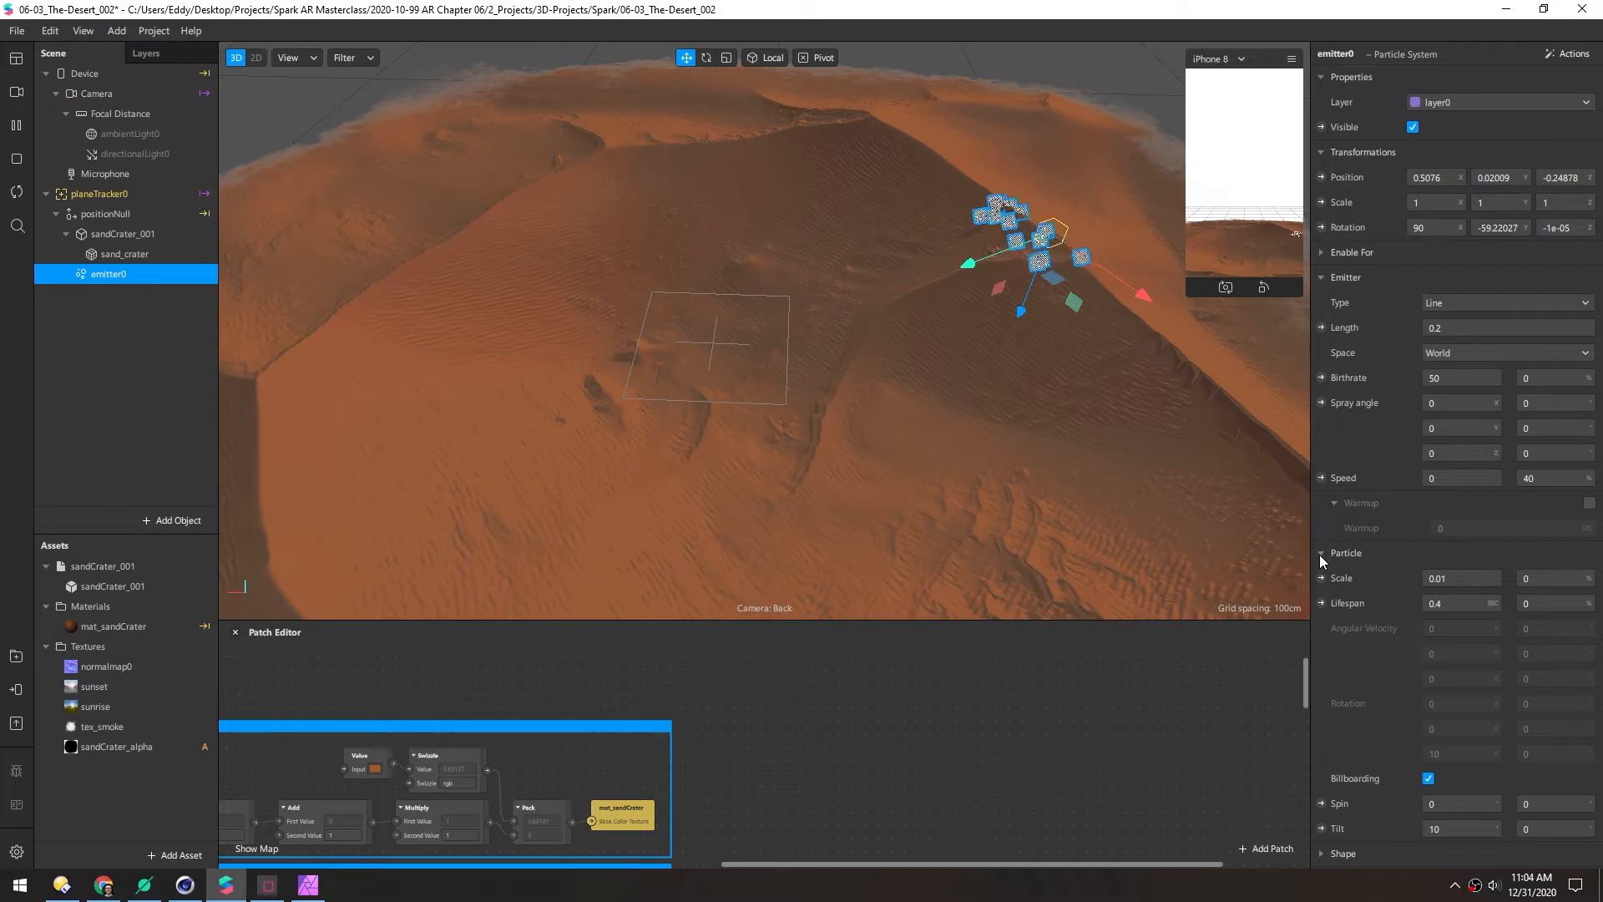
double_click(1446, 603)
type("2")
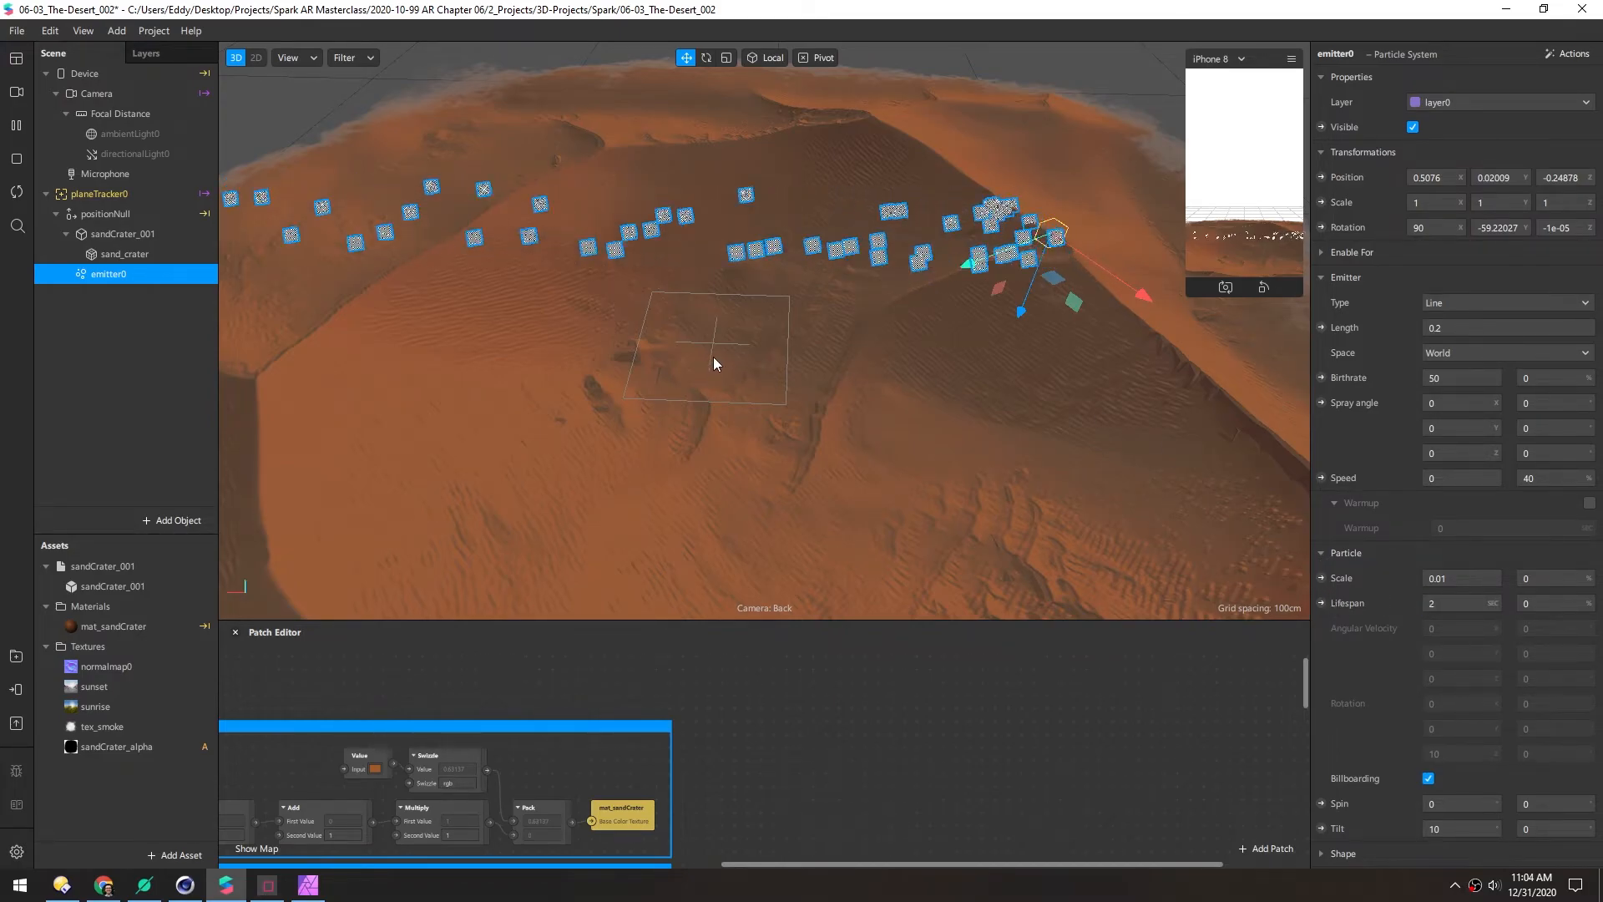
scroll(672, 354, "down", 3)
scroll(729, 334, "down", 4)
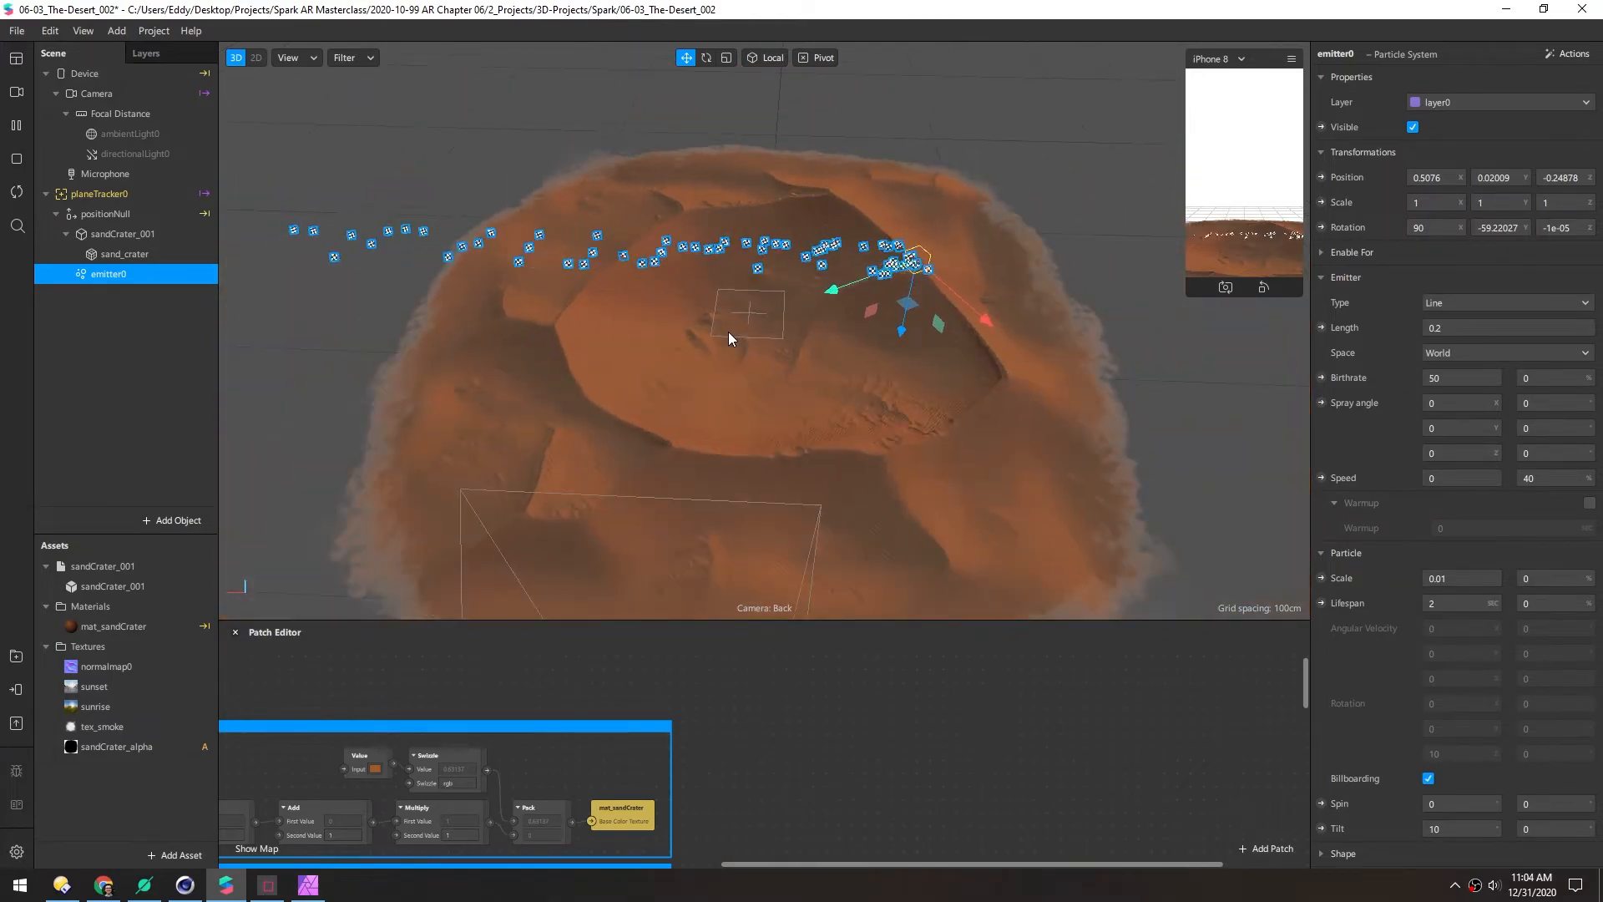
scroll(738, 333, "up", 4)
middle_click_drag(824, 314, 720, 451)
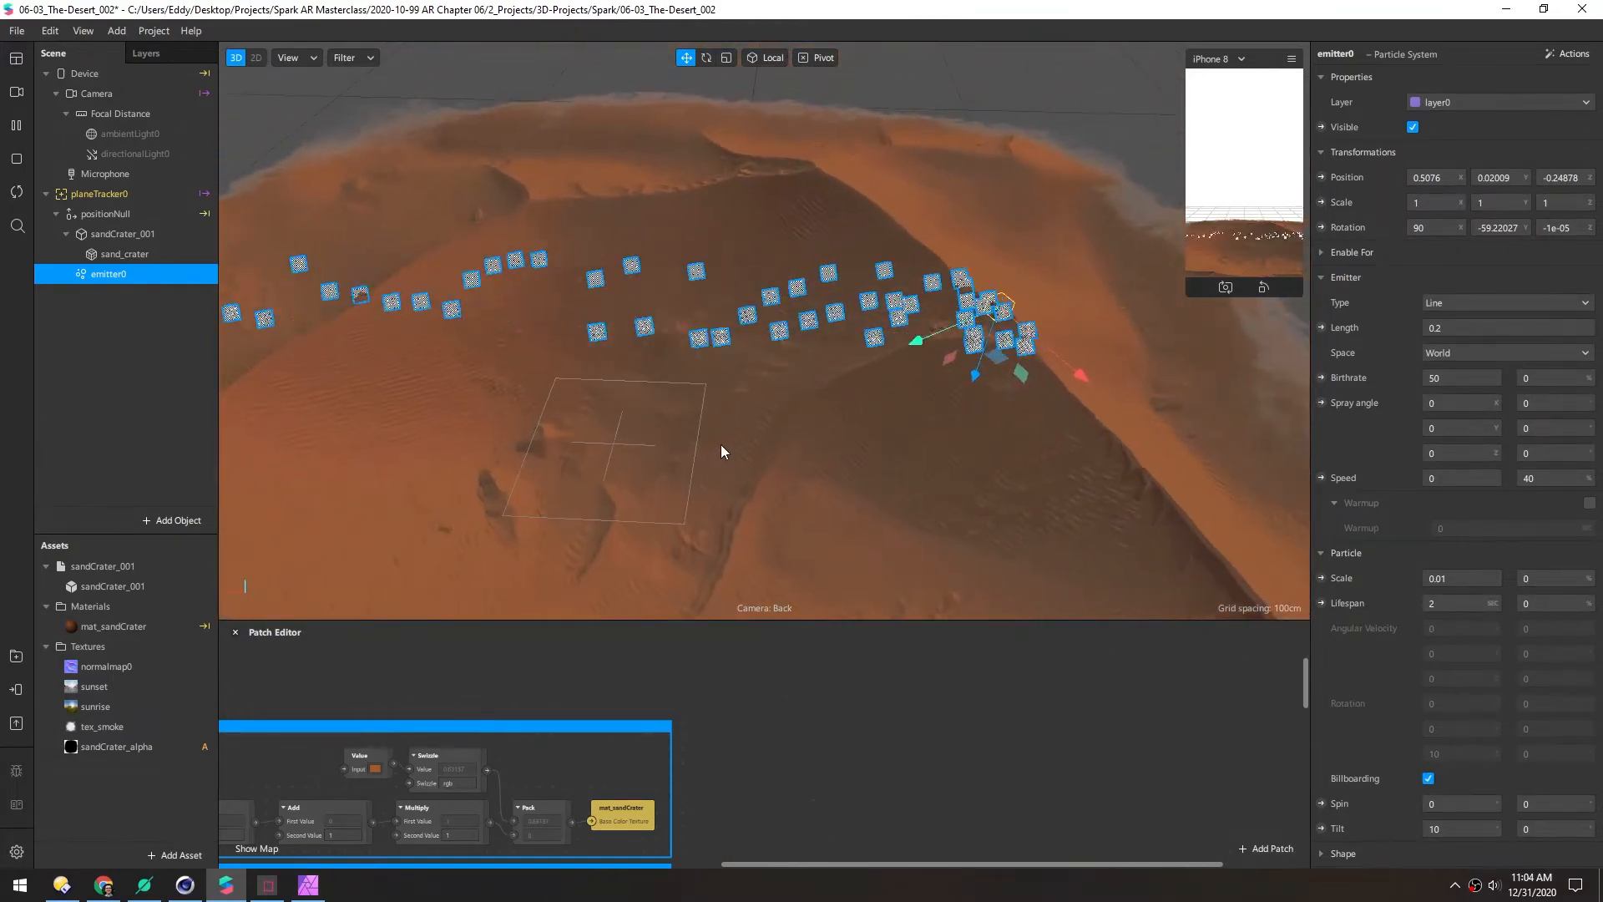
left_click(1441, 578)
key("BackSpace")
type("0.001")
key("Return")
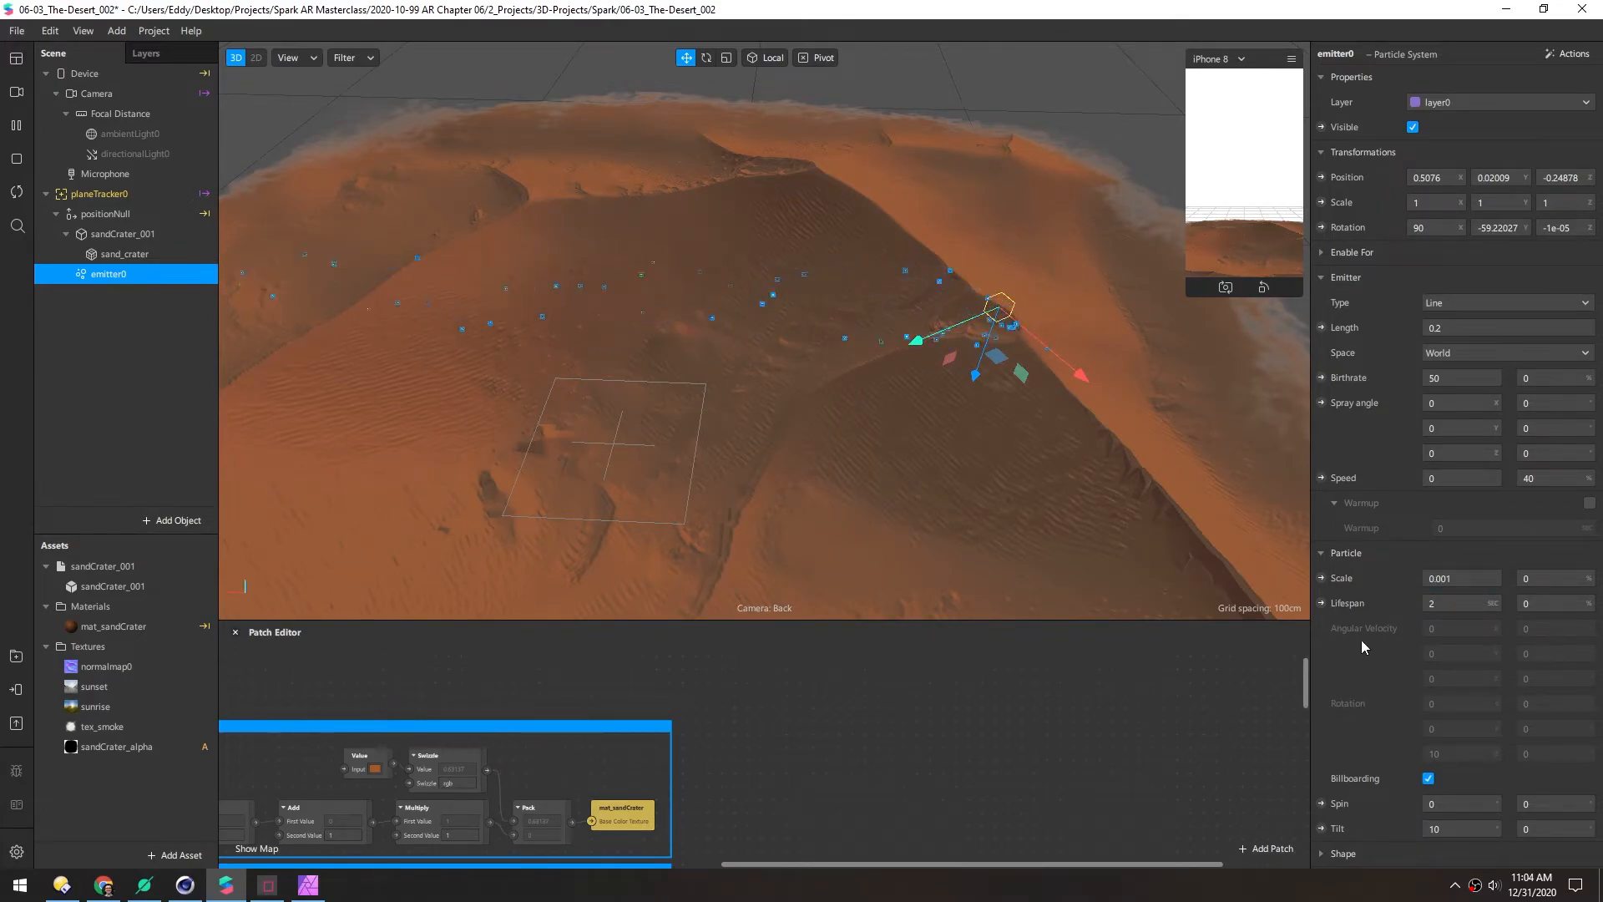
Set the particle lifespan to 1 and the spin variation to 100
scroll(780, 400, "down", 5)
scroll(773, 395, "up", 3)
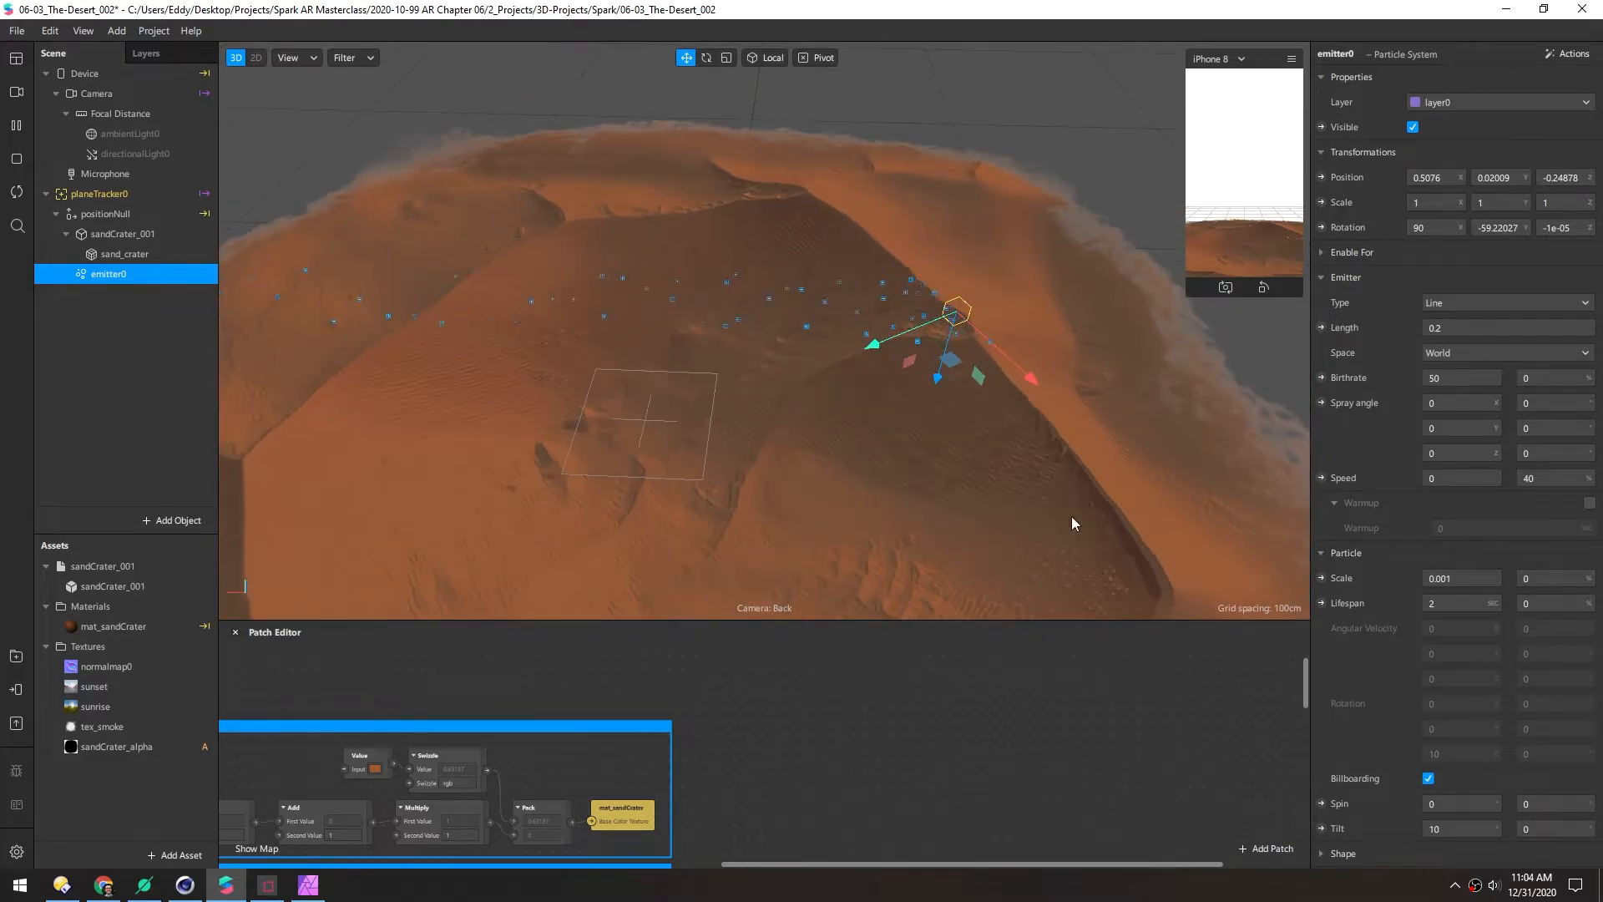
type("1")
key("Return")
scroll(1373, 643, "down", 3)
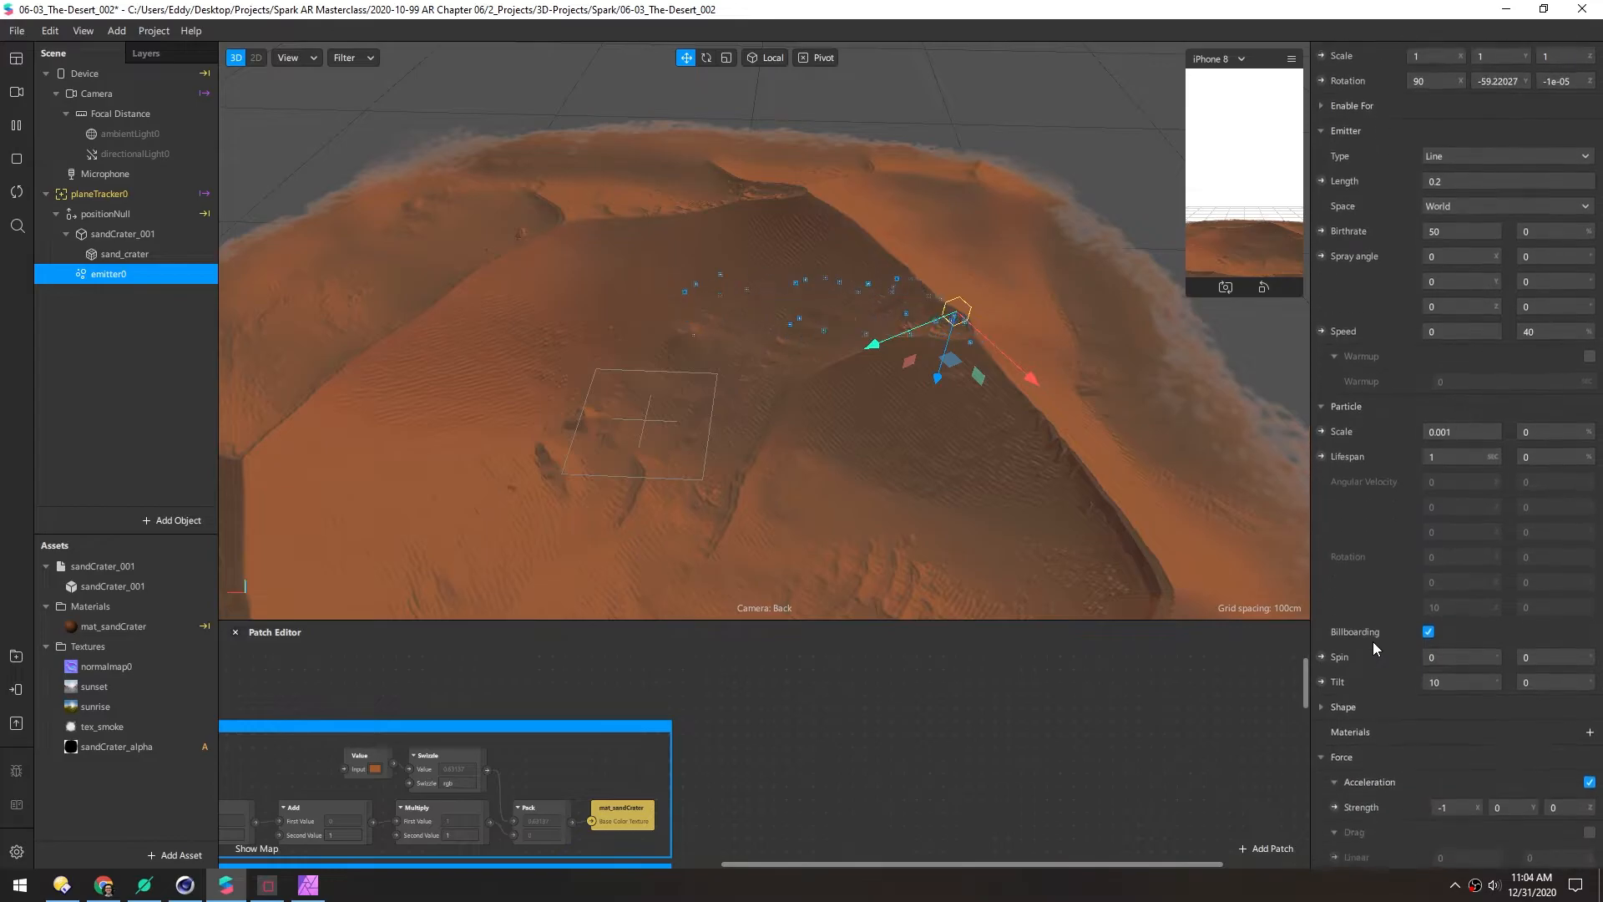
left_click(1518, 607)
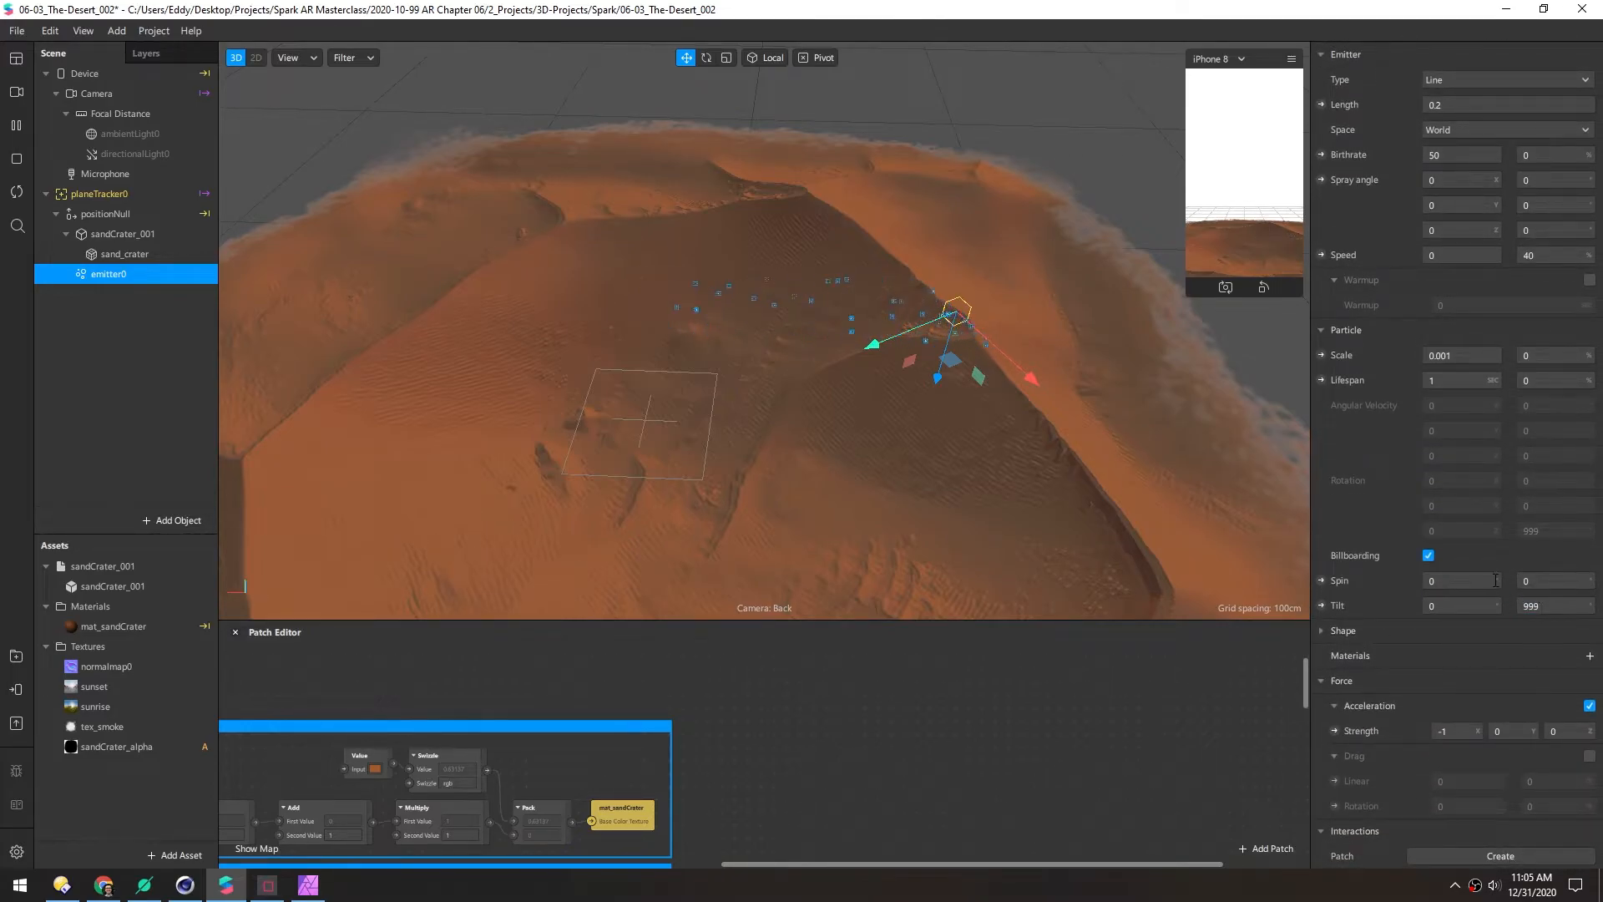
type("100")
key("Return")
Create a new material for emitter0's particles
scroll(868, 383, "up", 5)
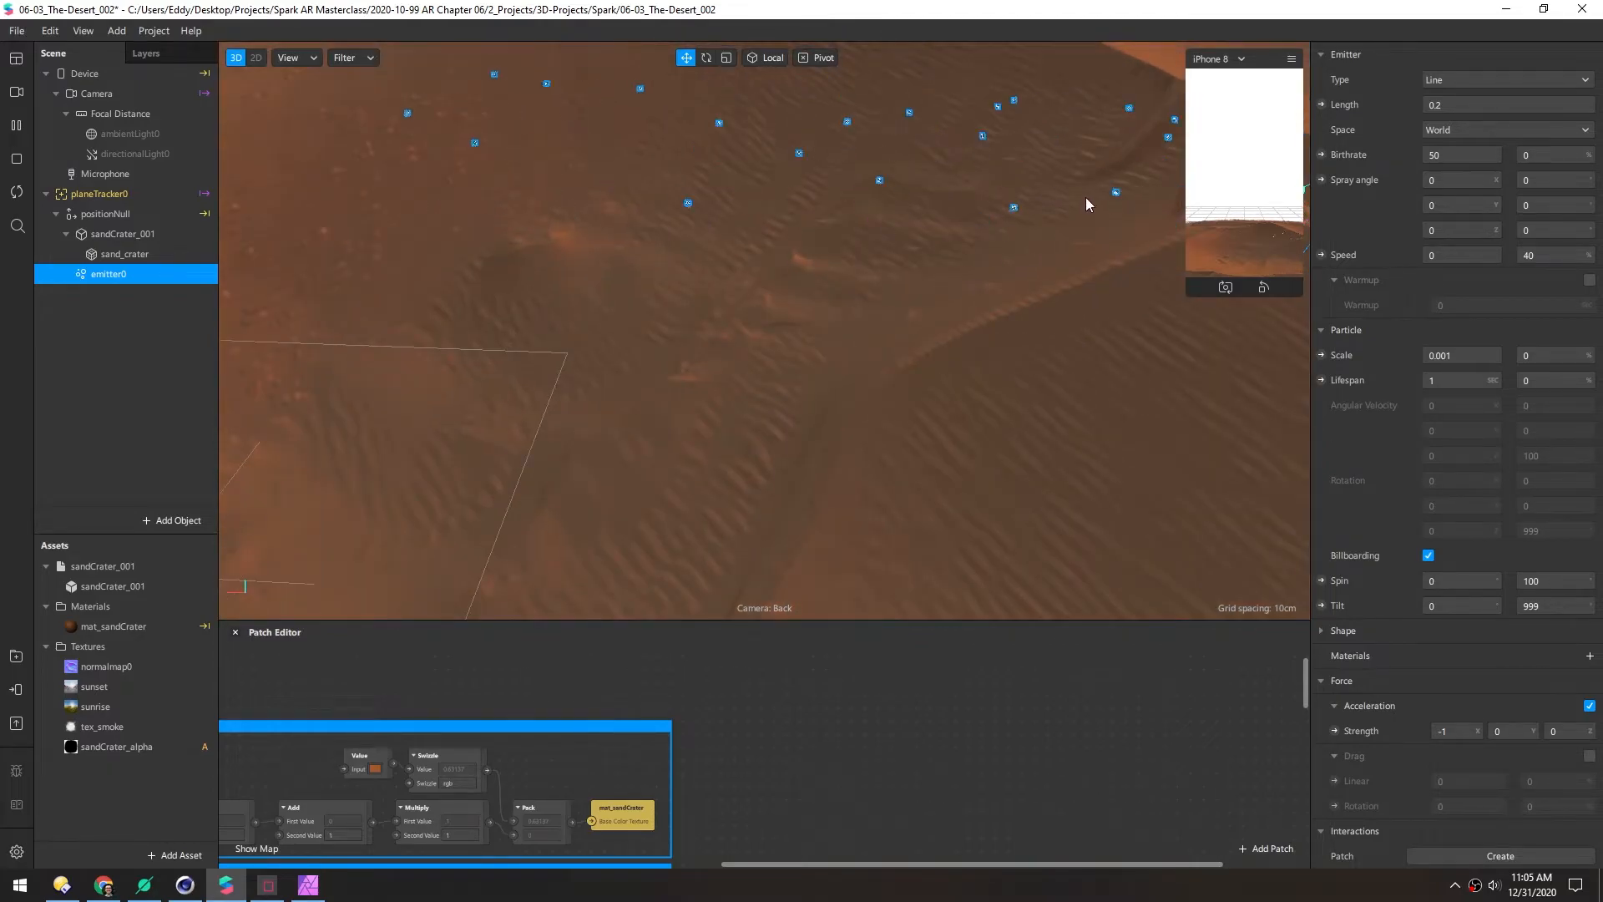
middle_click_drag(1087, 198, 424, 377)
scroll(666, 344, "up", 6)
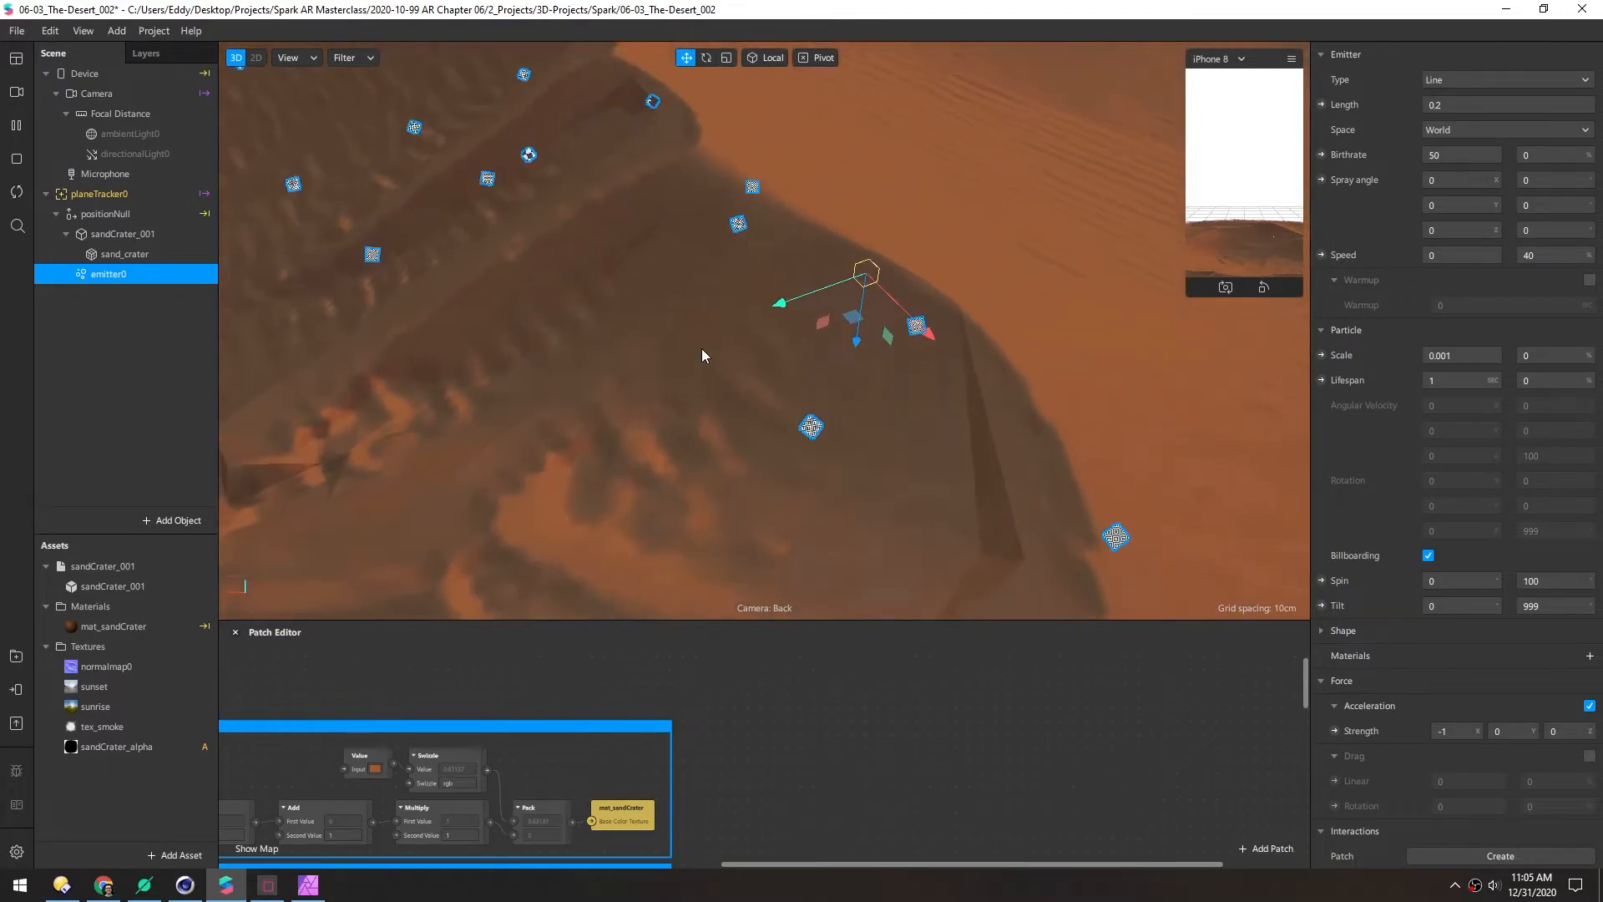
middle_click_drag(701, 355, 706, 314)
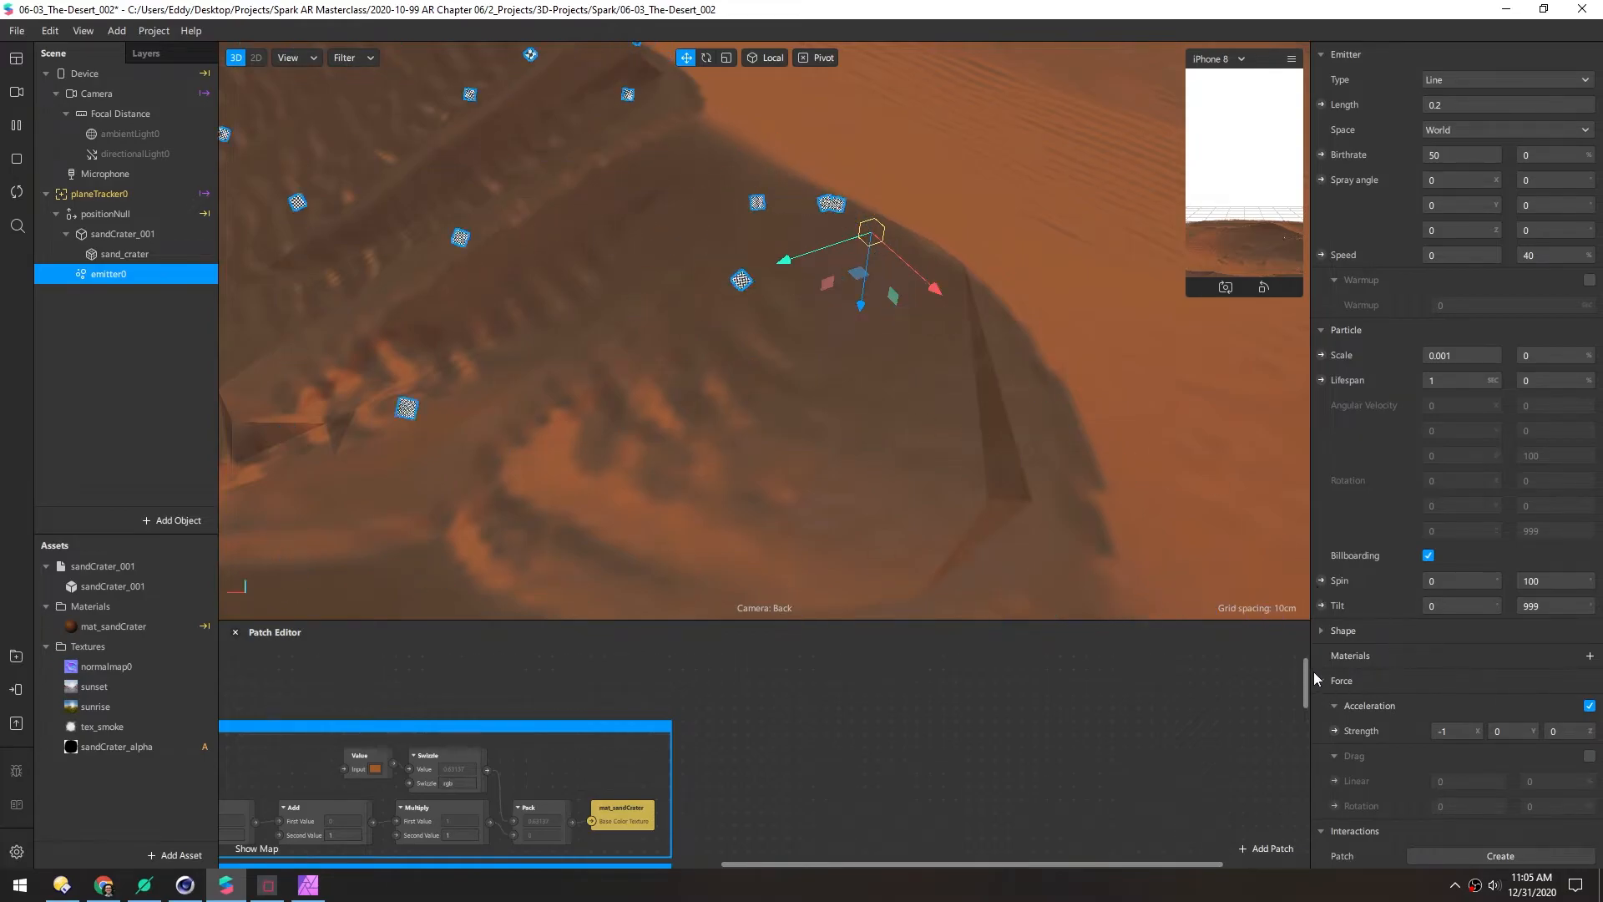
left_click(1590, 656)
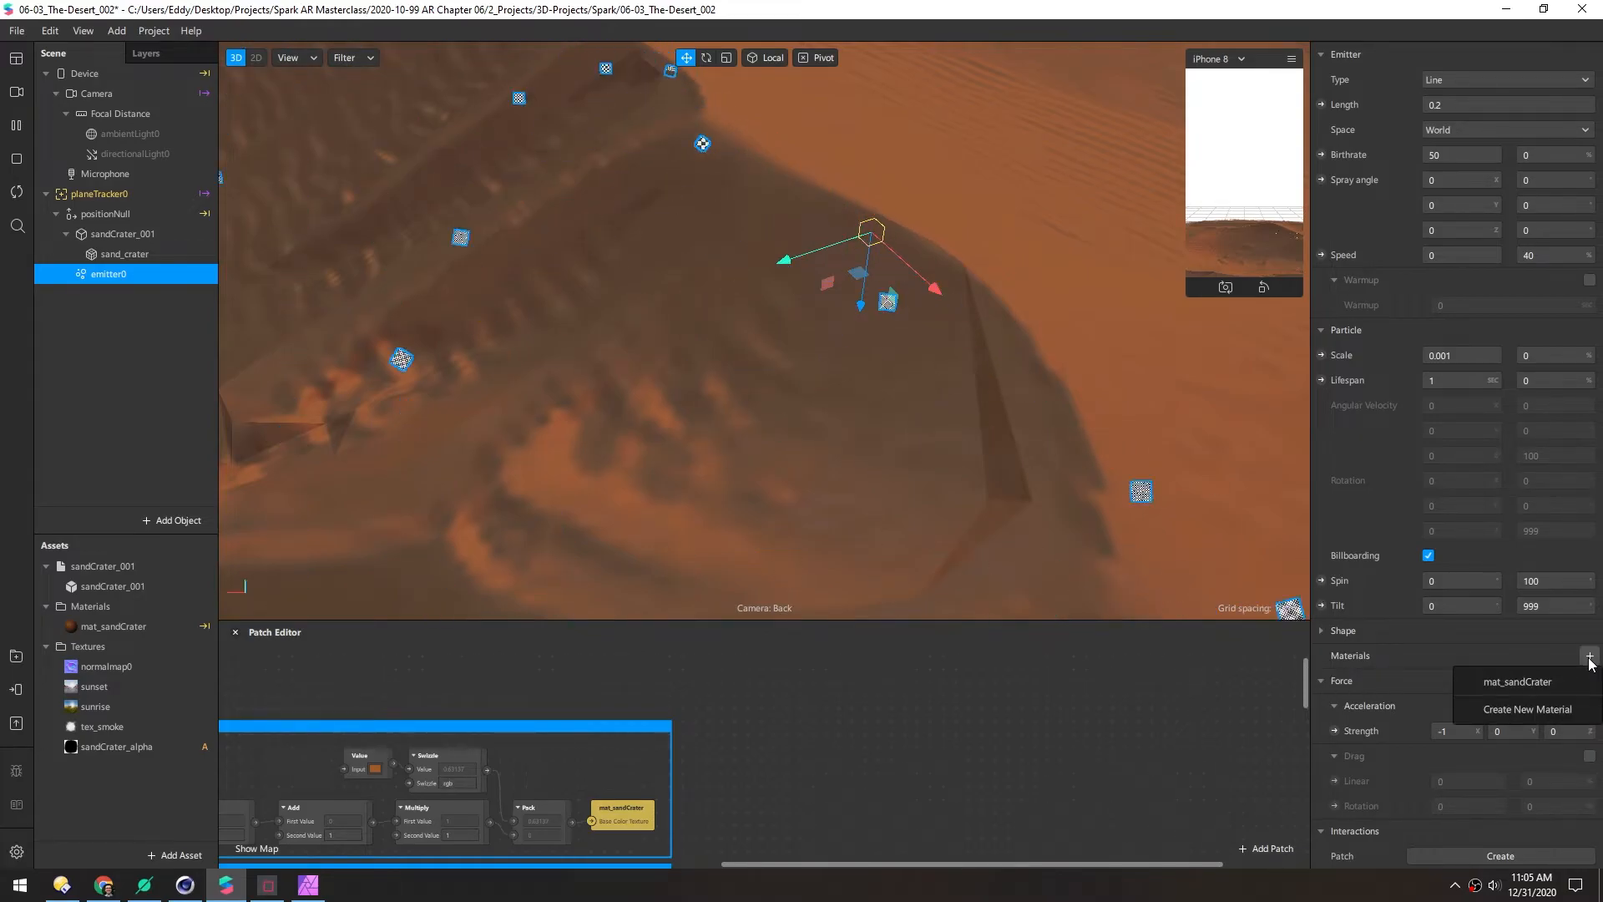
left_click(1524, 718)
Rename the particle material to mat_sandParticles and switch it to the Flat shader
left_click(1416, 687)
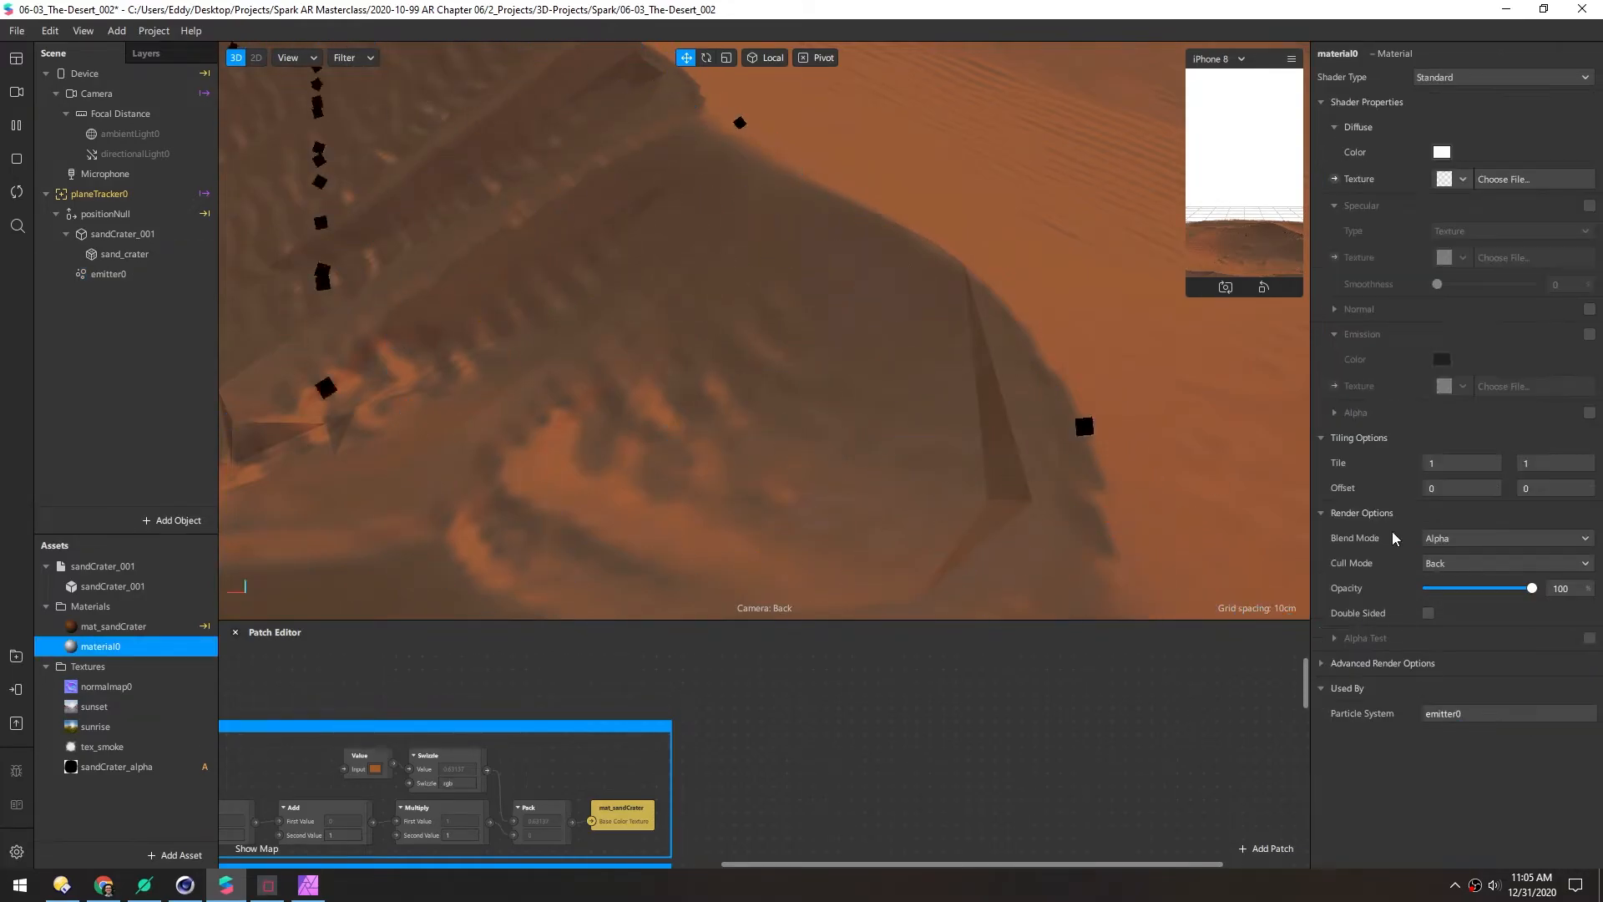
type("mat_sandParticles")
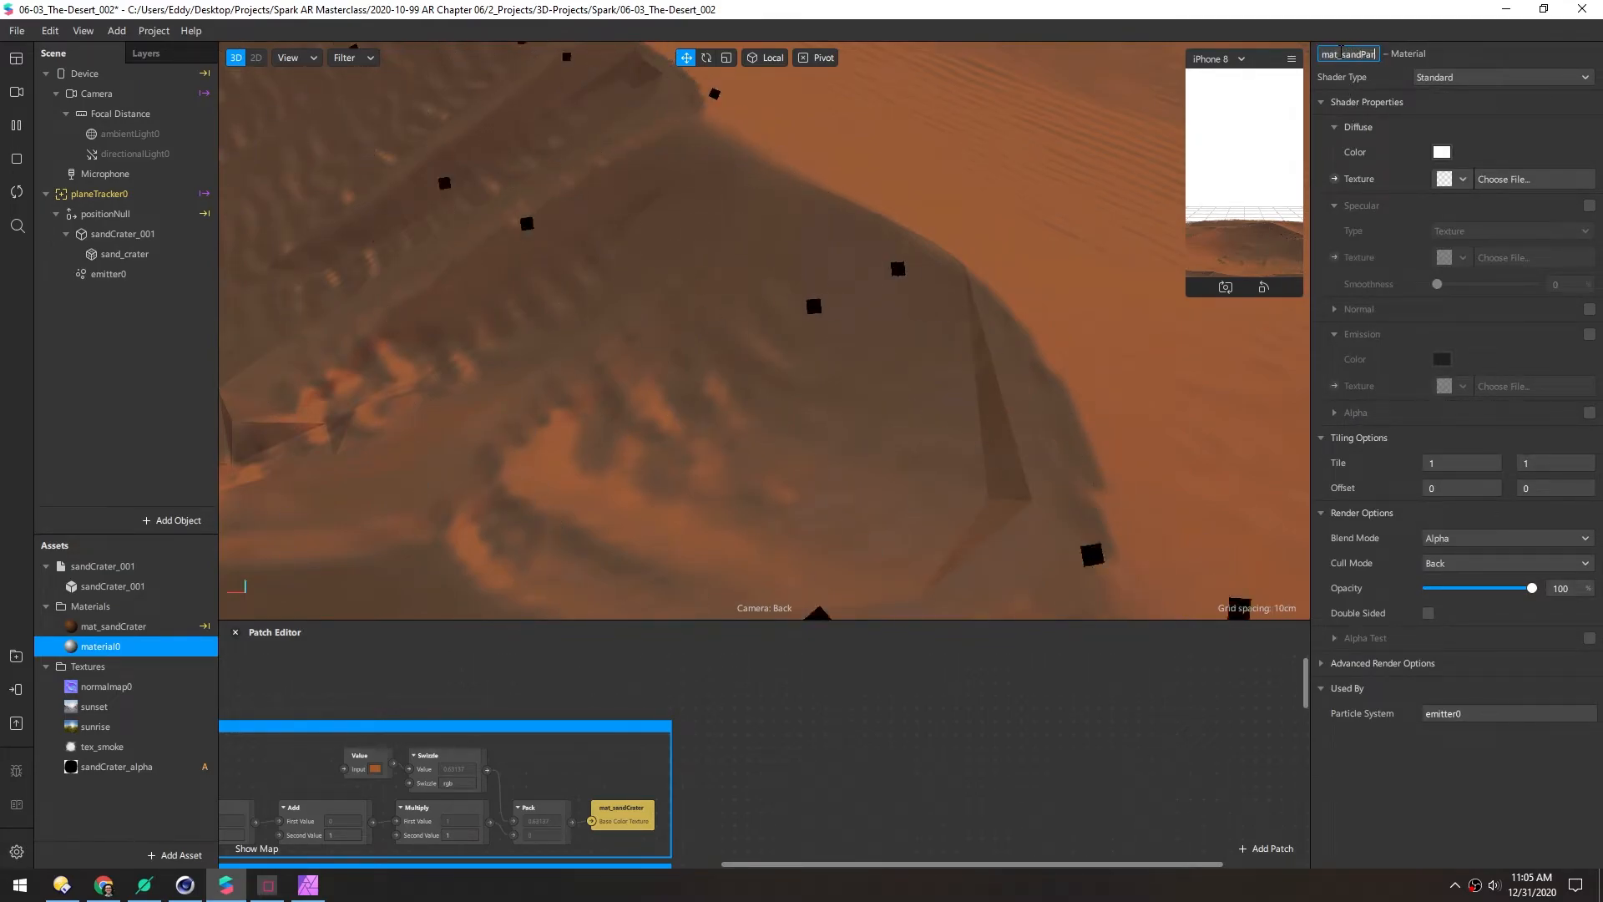
key("Return")
left_click(1470, 77)
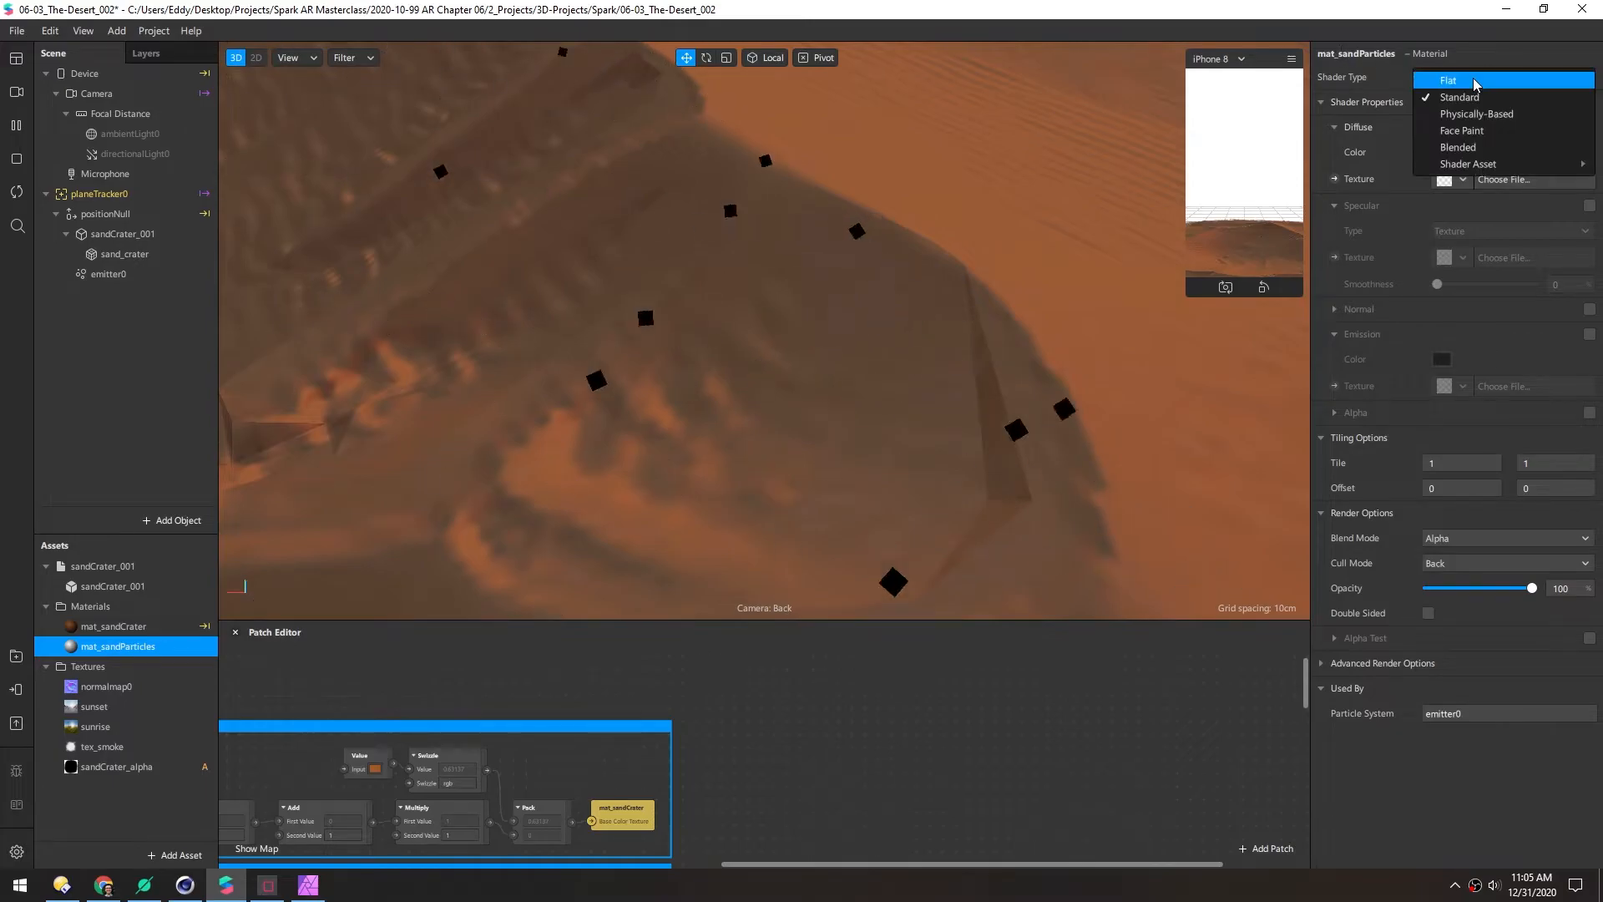
left_click(1438, 114)
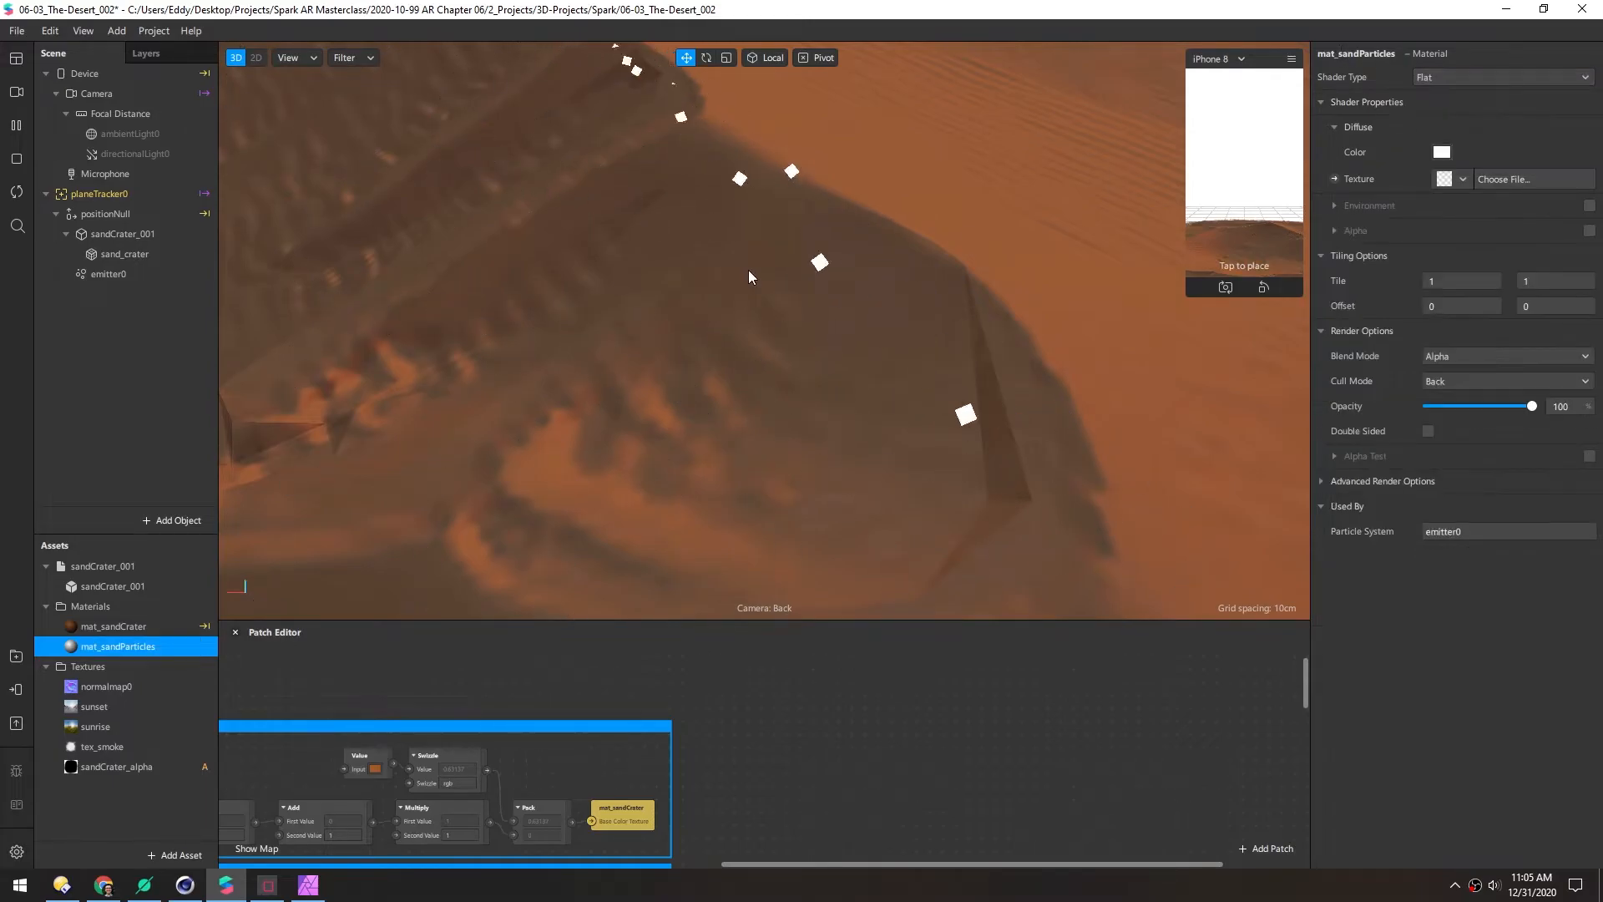
Set the material's diffuse colour to sand brown #9b5c37 by sampling the scene
scroll(742, 272, "down", 5)
middle_click_drag(660, 249, 739, 250)
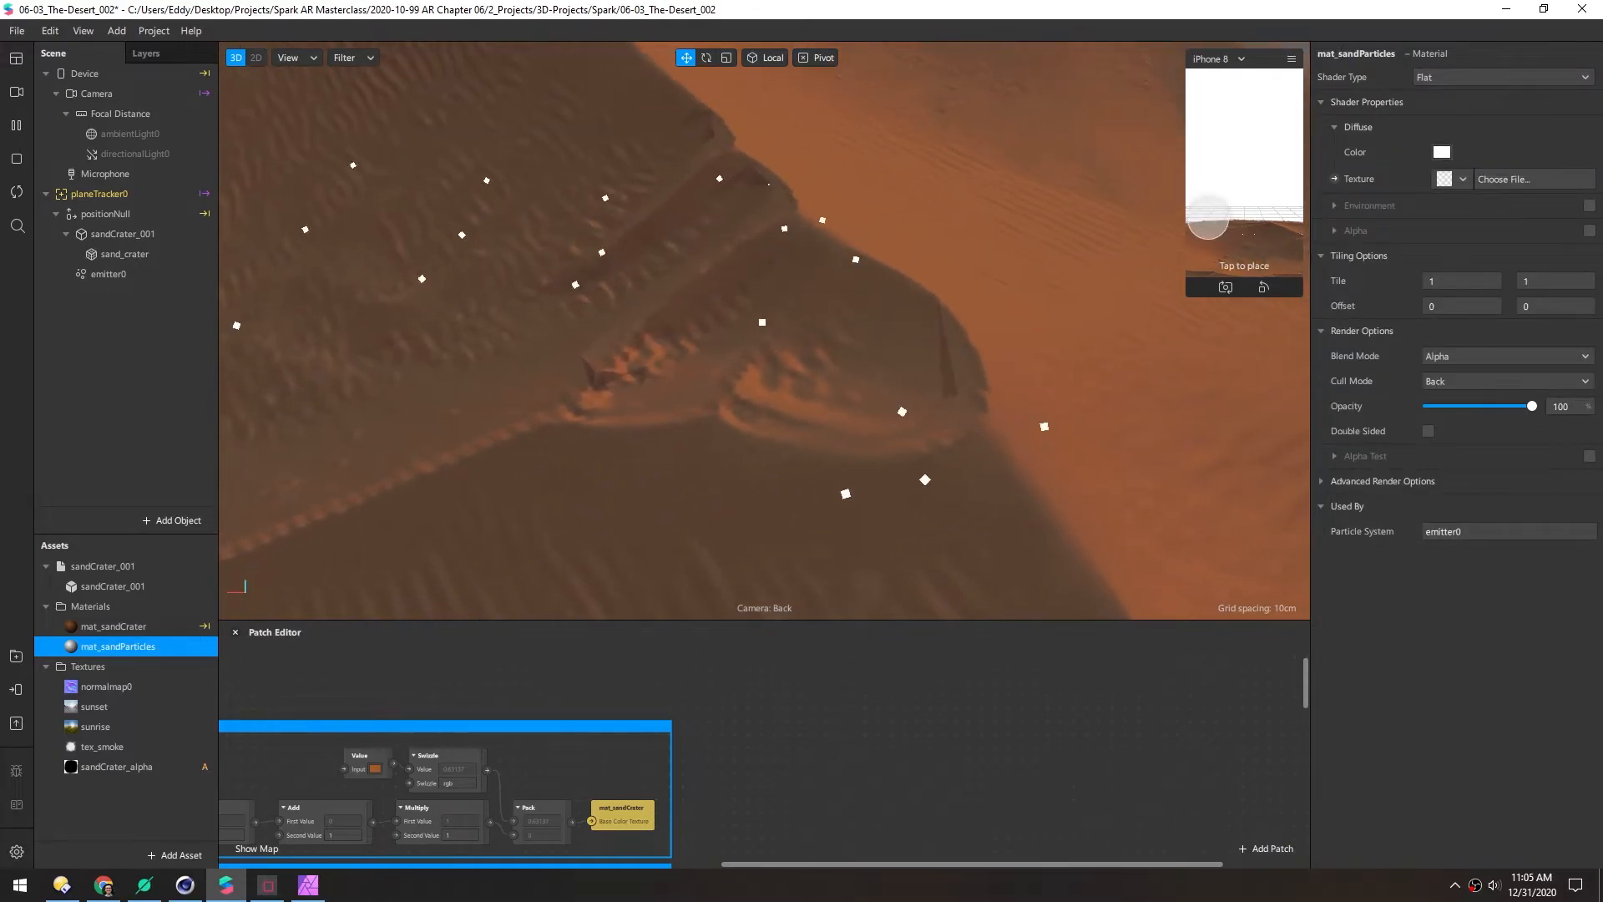
left_click(1443, 152)
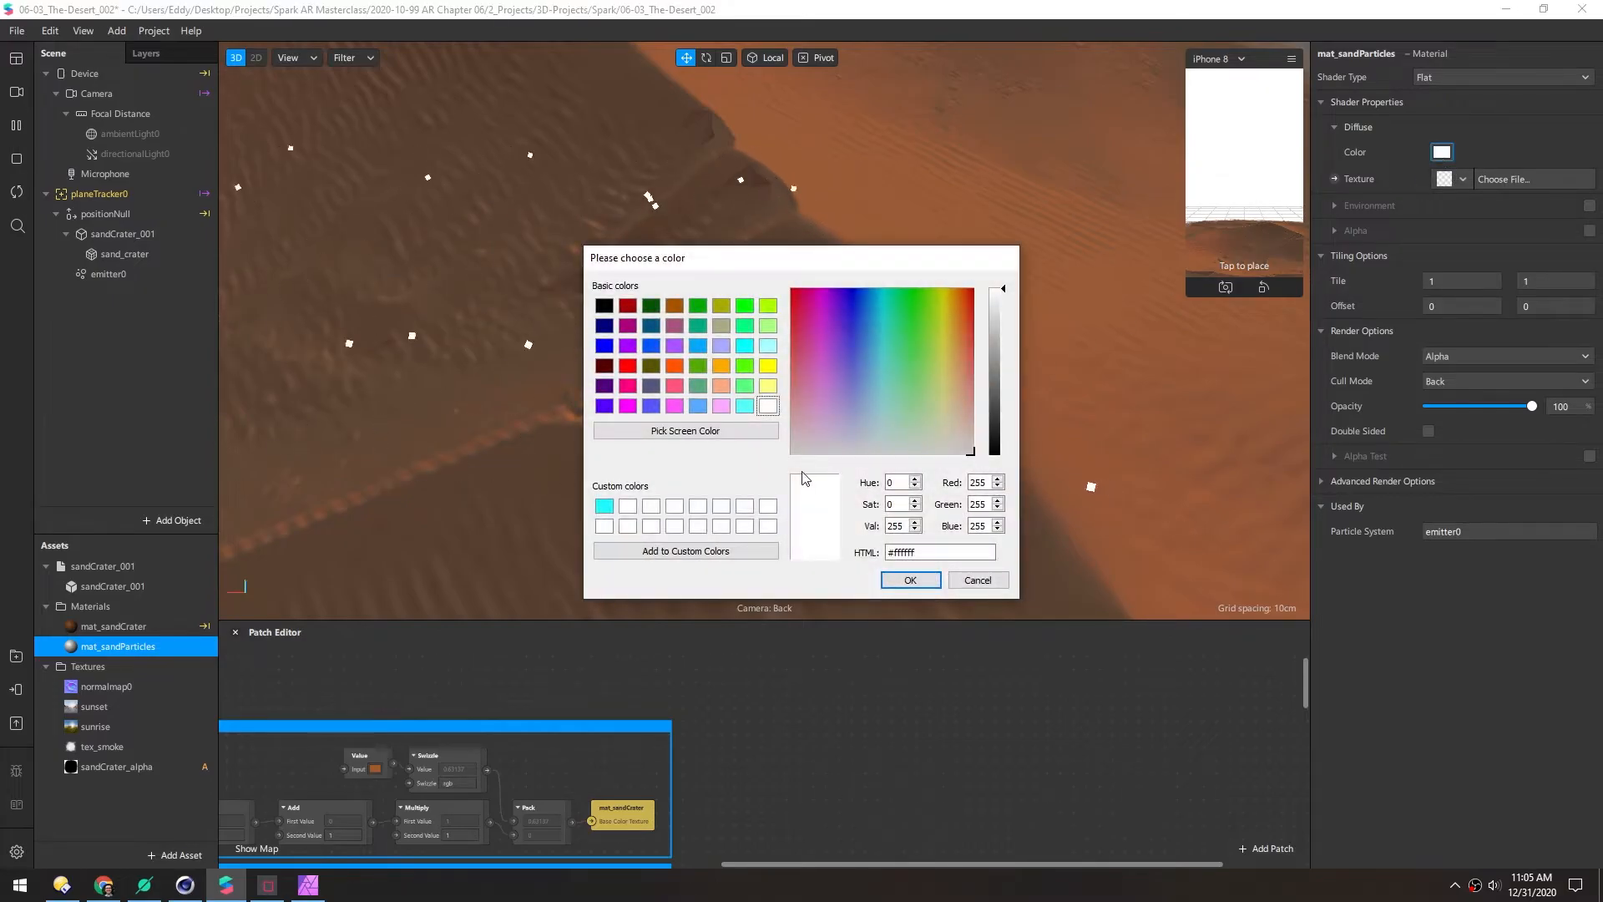
left_click(685, 430)
left_click(849, 225)
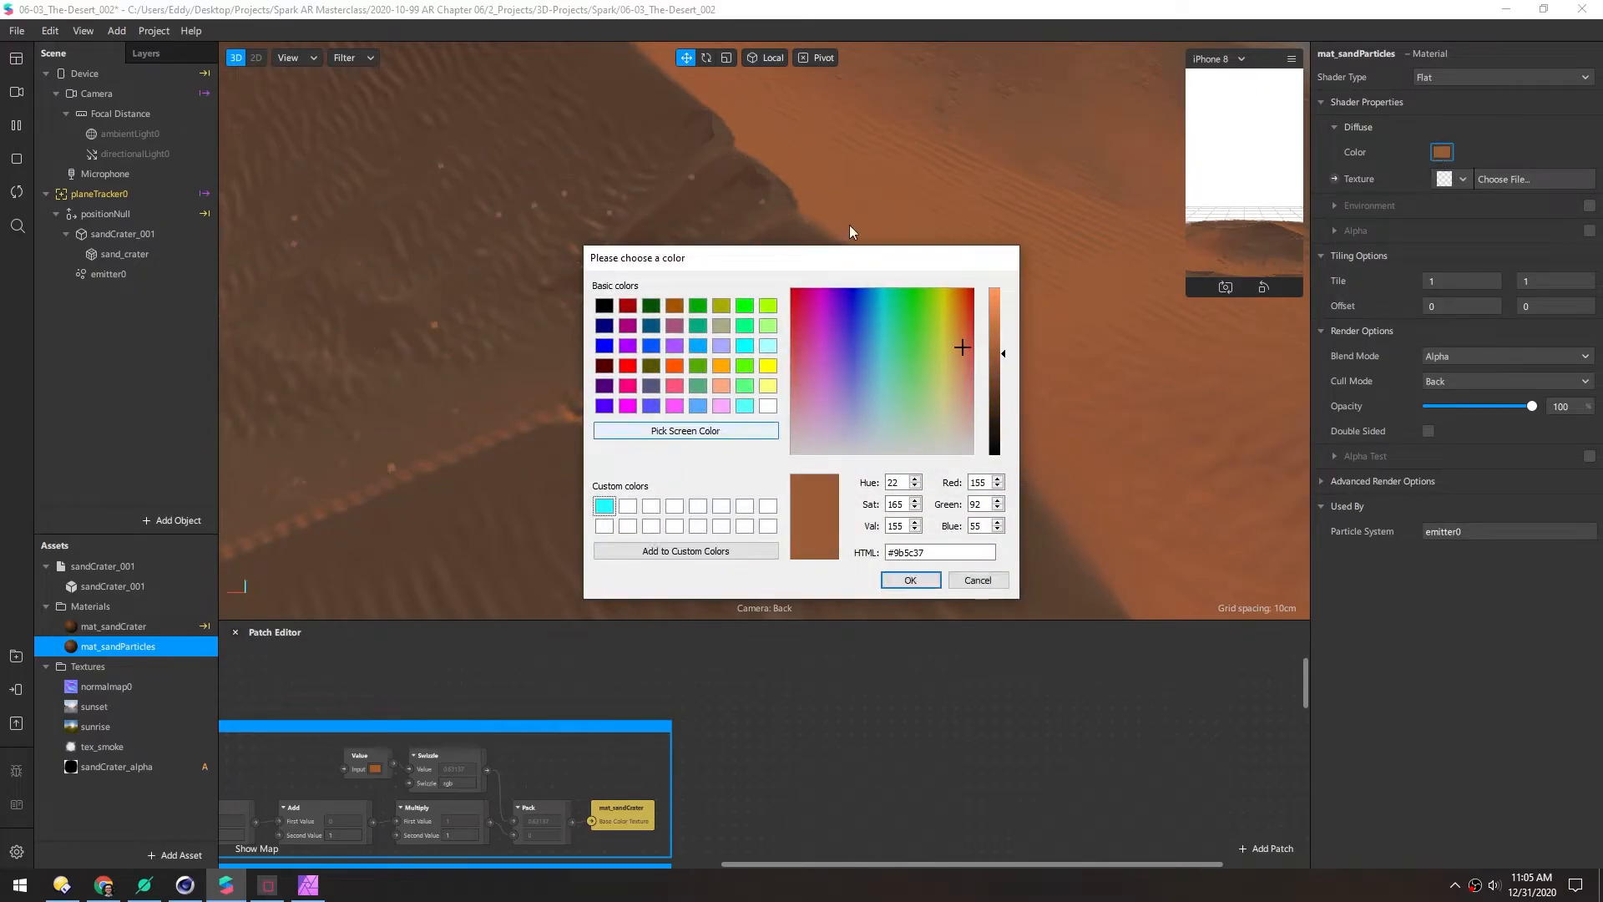
left_click(883, 582)
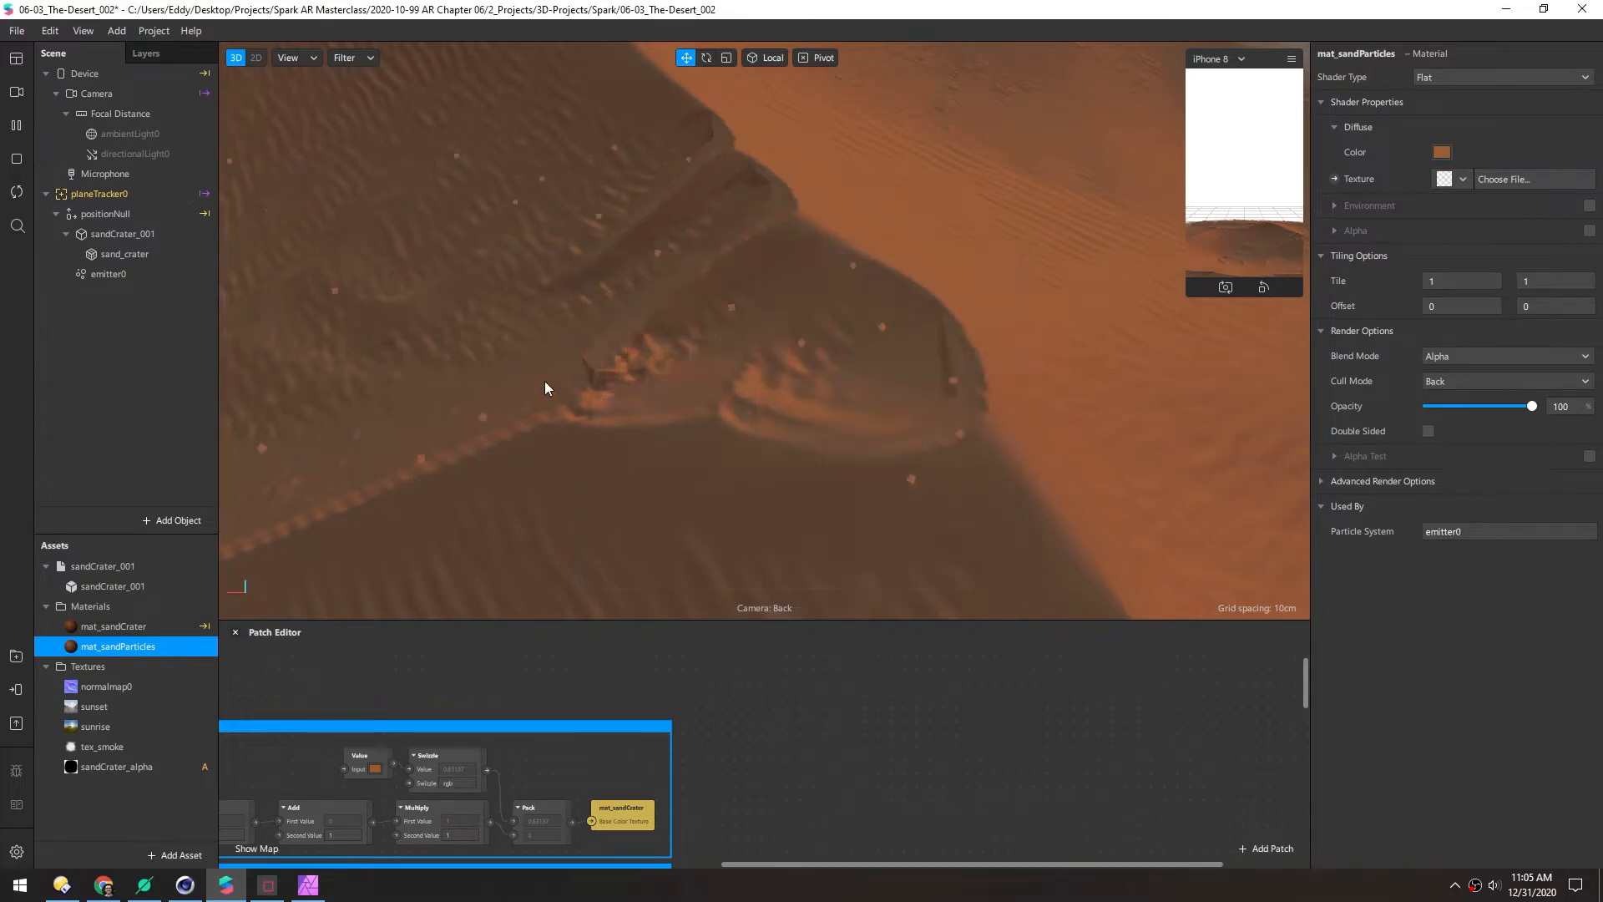
scroll(544, 381, "down", 4)
left_click_drag(551, 439, 697, 370, "alt")
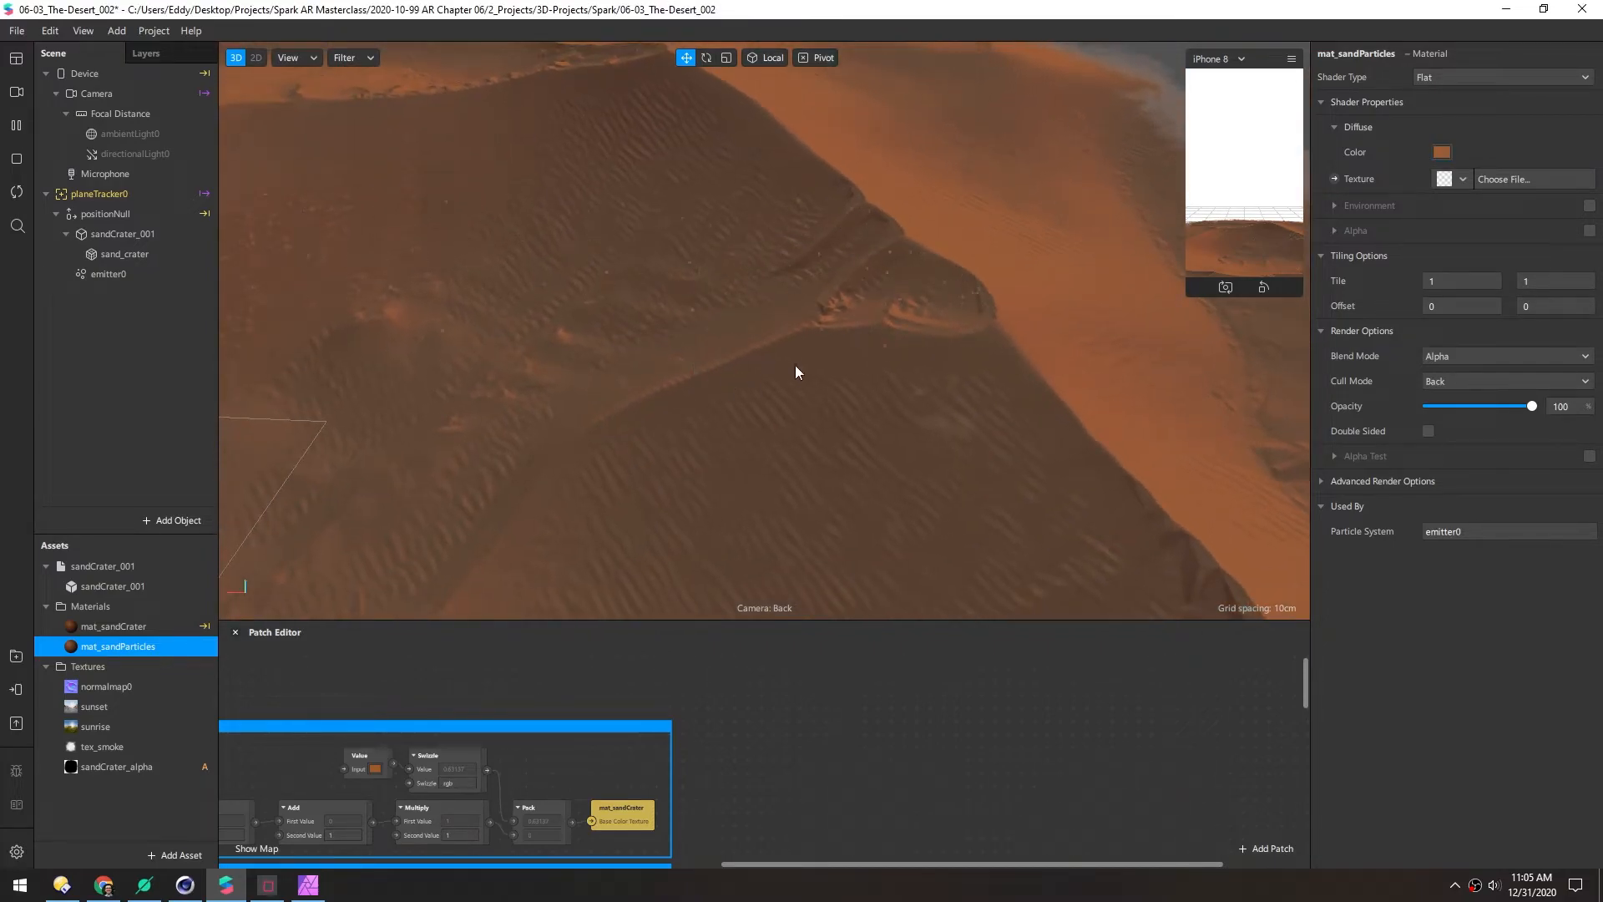
scroll(618, 341, "down", 4)
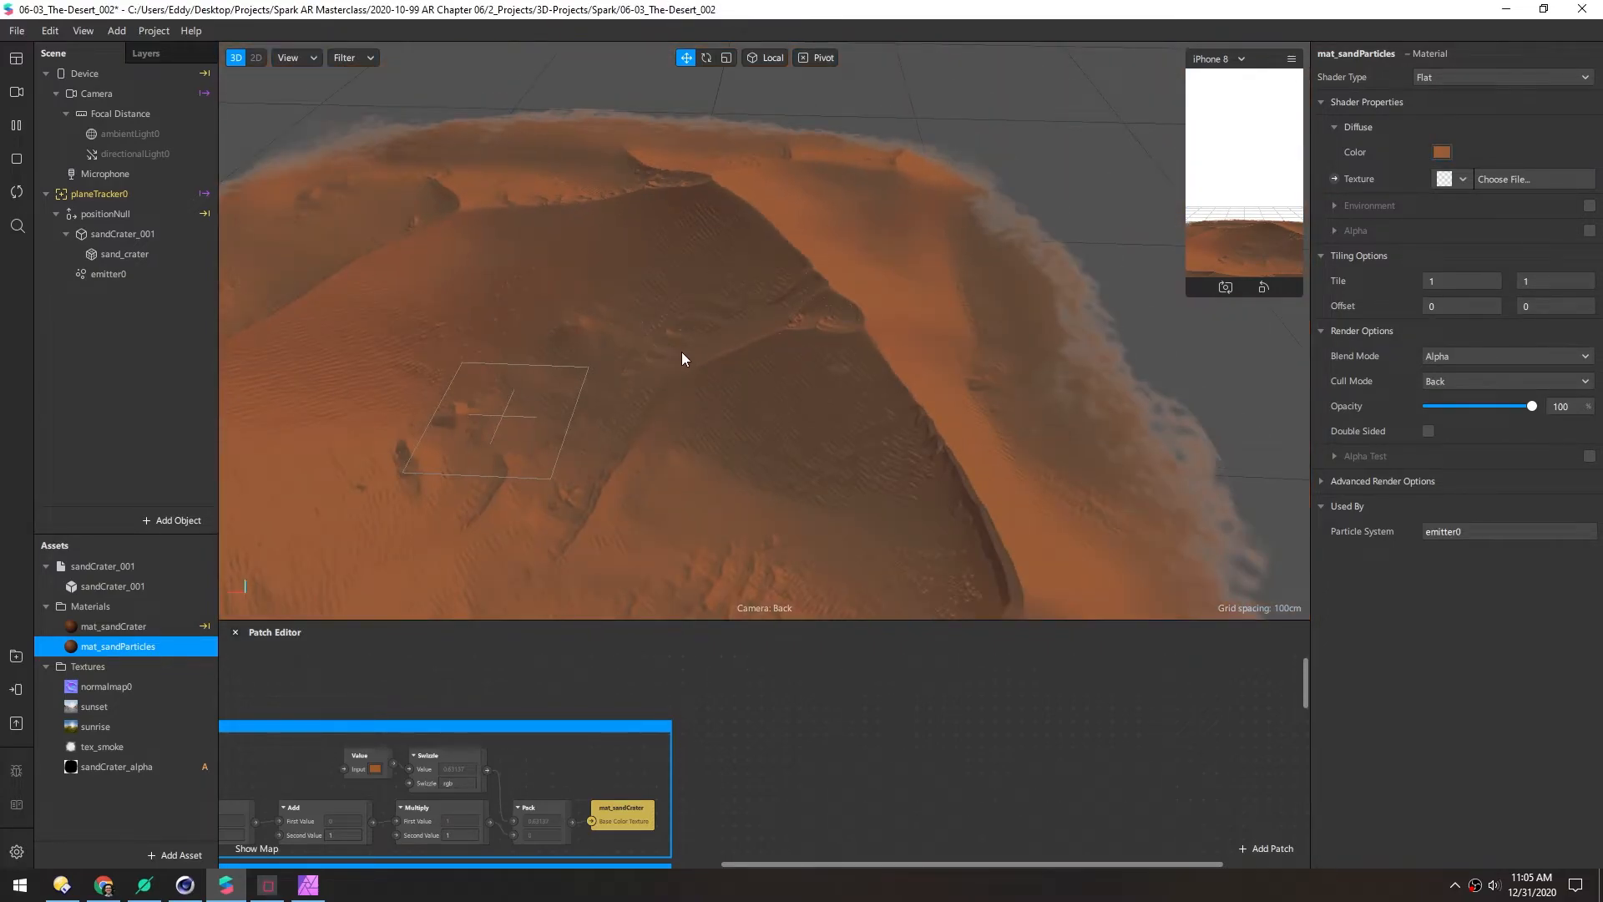
left_click_drag(816, 317, 941, 278, "alt")
scroll(942, 281, "up", 3)
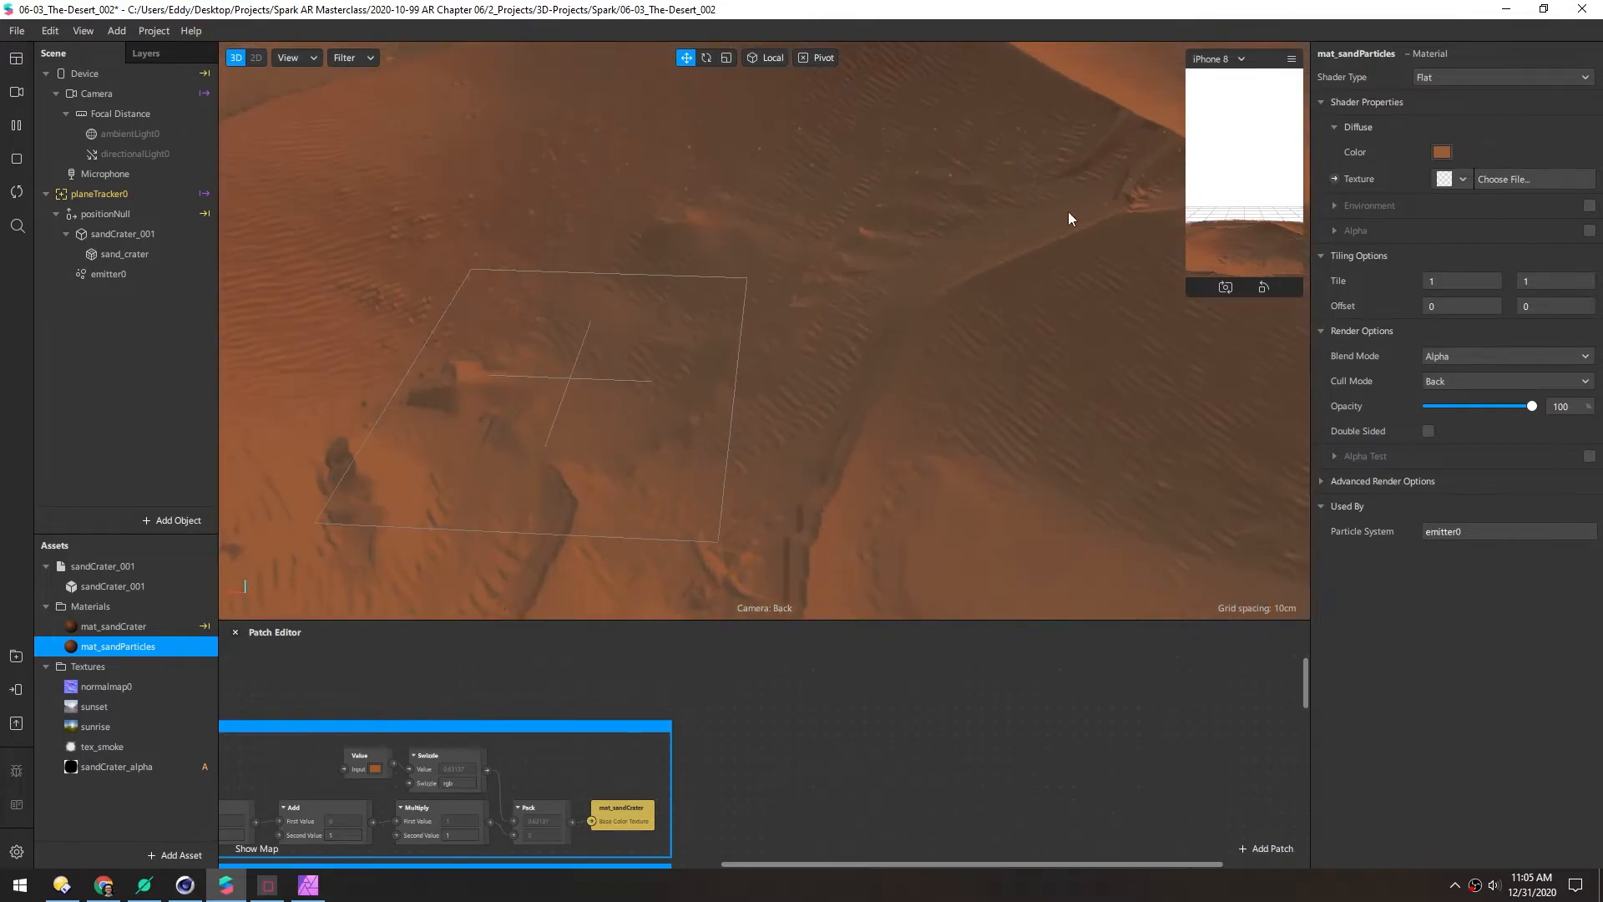
middle_click_drag(1068, 213, 673, 339)
scroll(808, 290, "up", 6)
left_click_drag(805, 284, 889, 283, "alt")
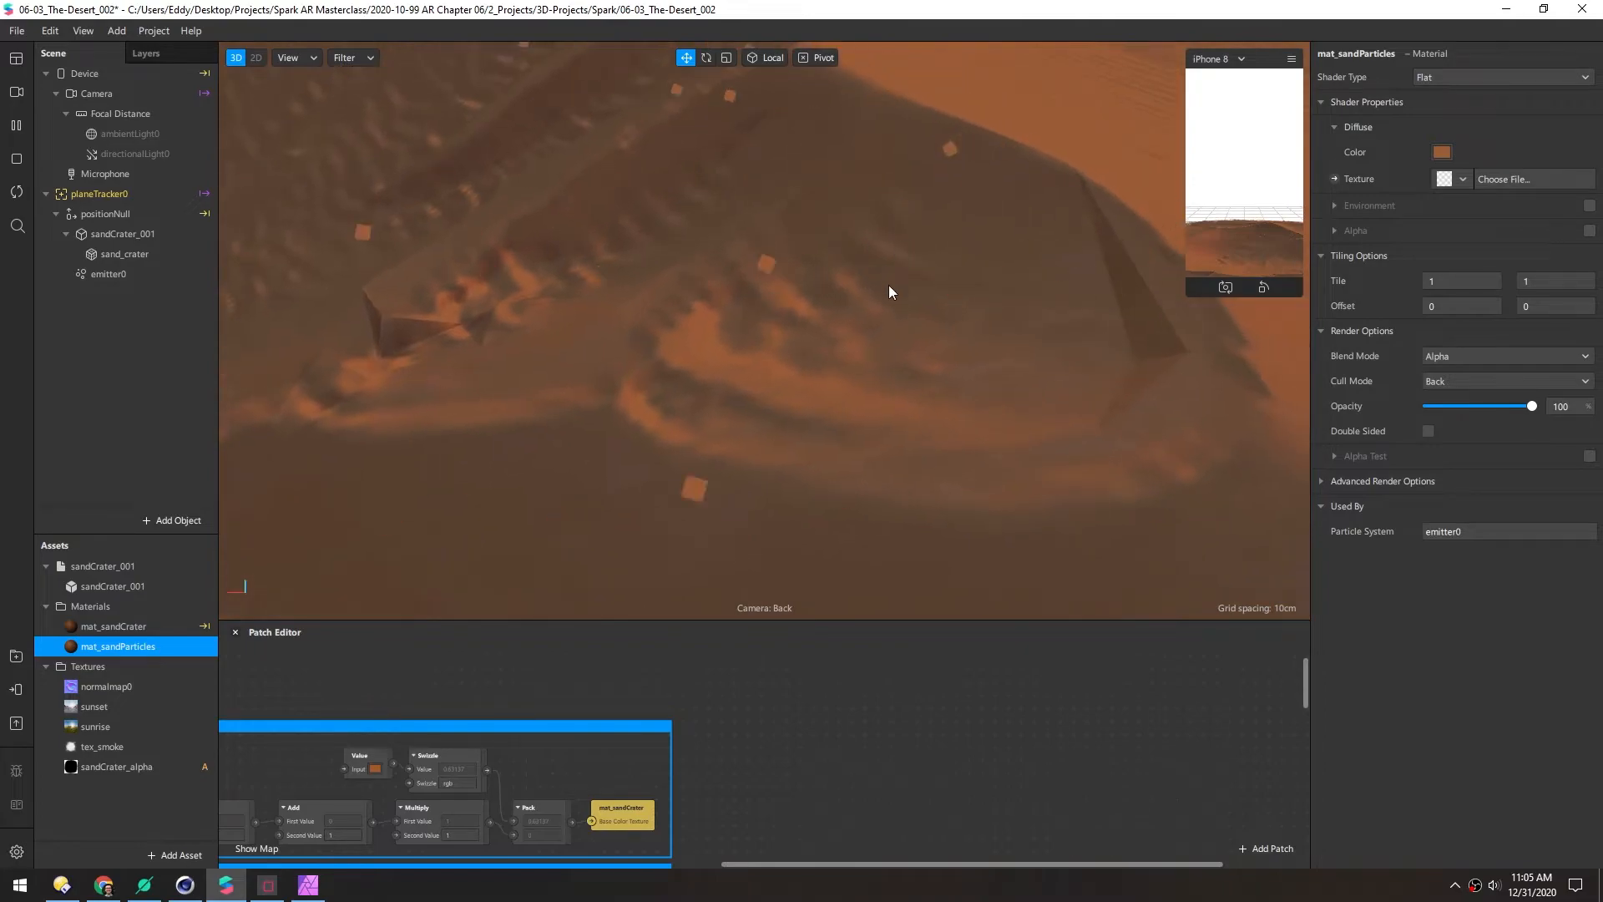
scroll(753, 323, "down", 4)
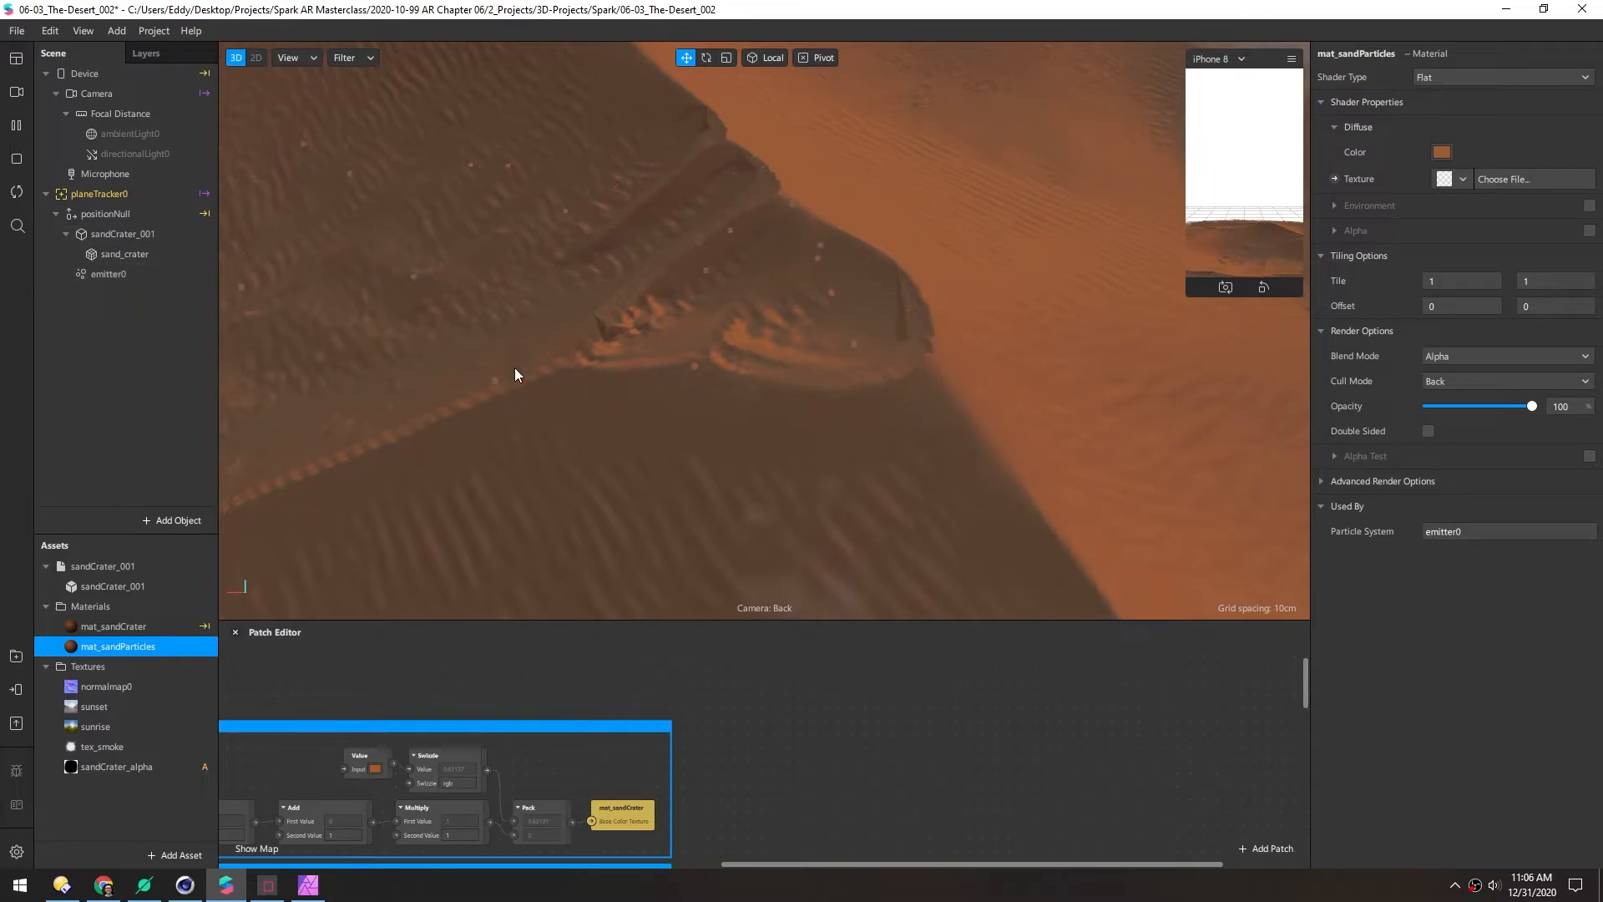
scroll(519, 351, "down", 6)
scroll(699, 319, "down", 8)
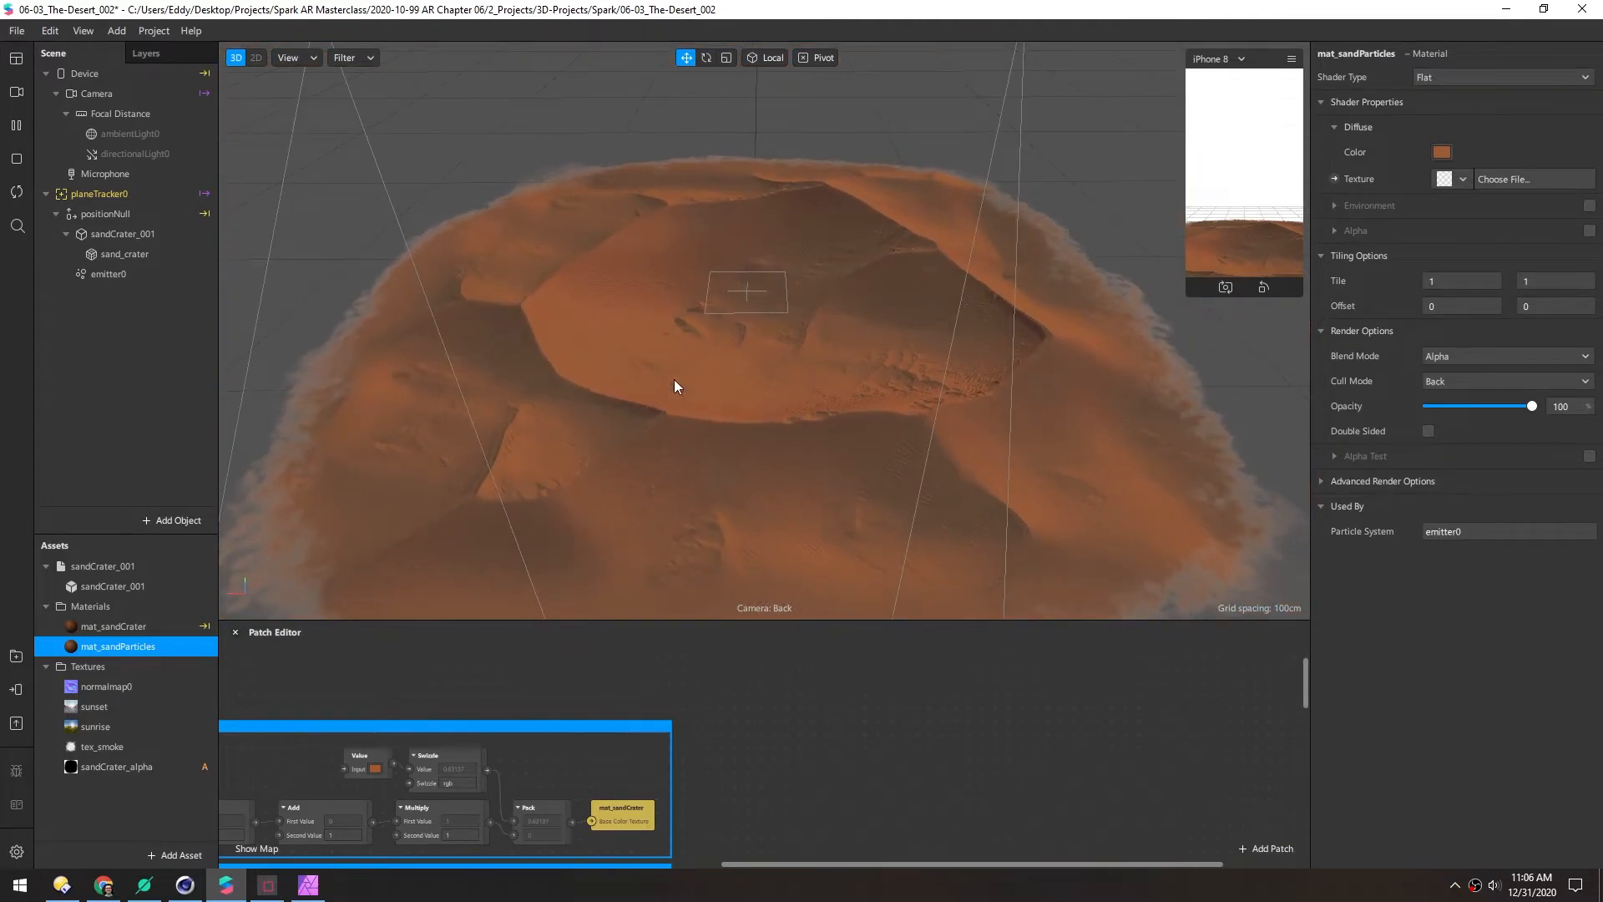
left_click_drag(729, 280, 621, 310)
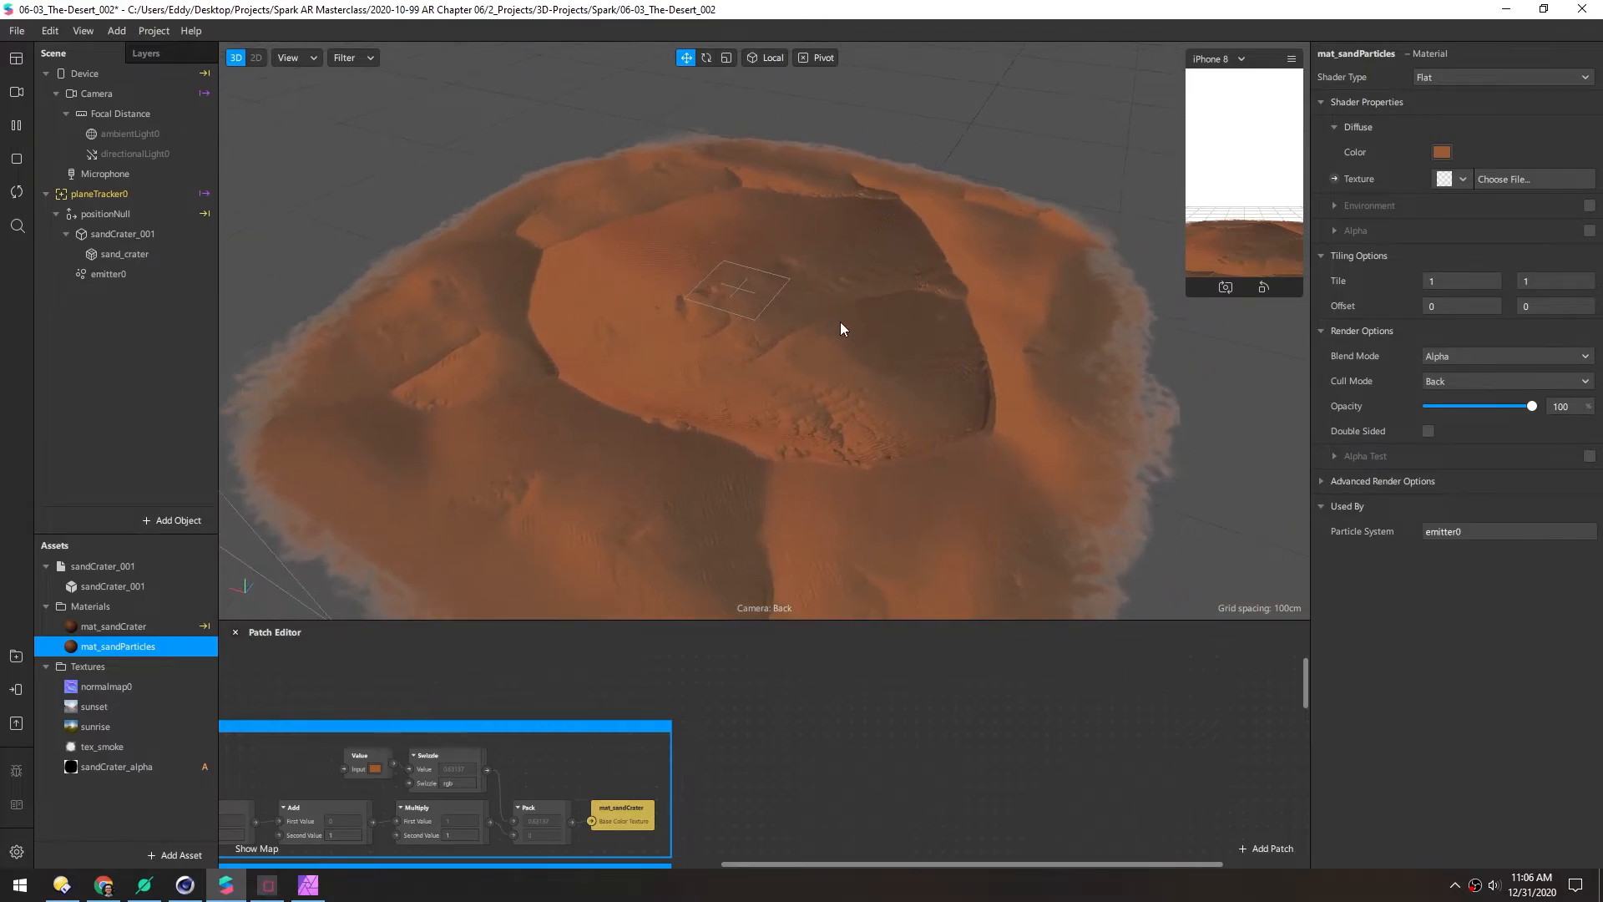
scroll(830, 324, "up", 10)
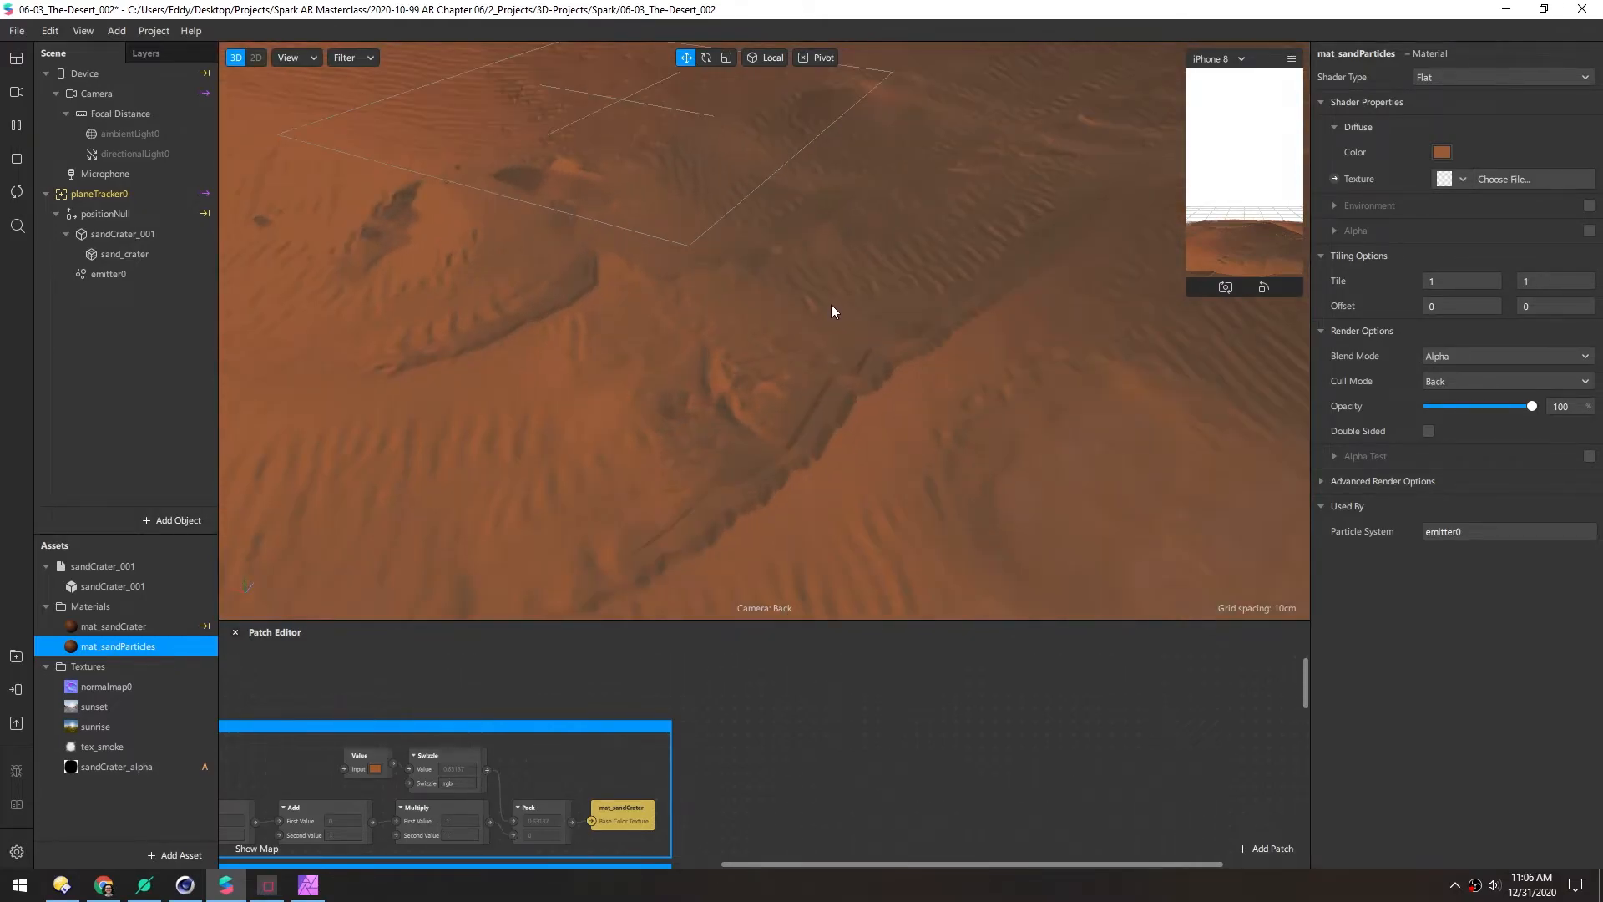
scroll(825, 304, "down", 10)
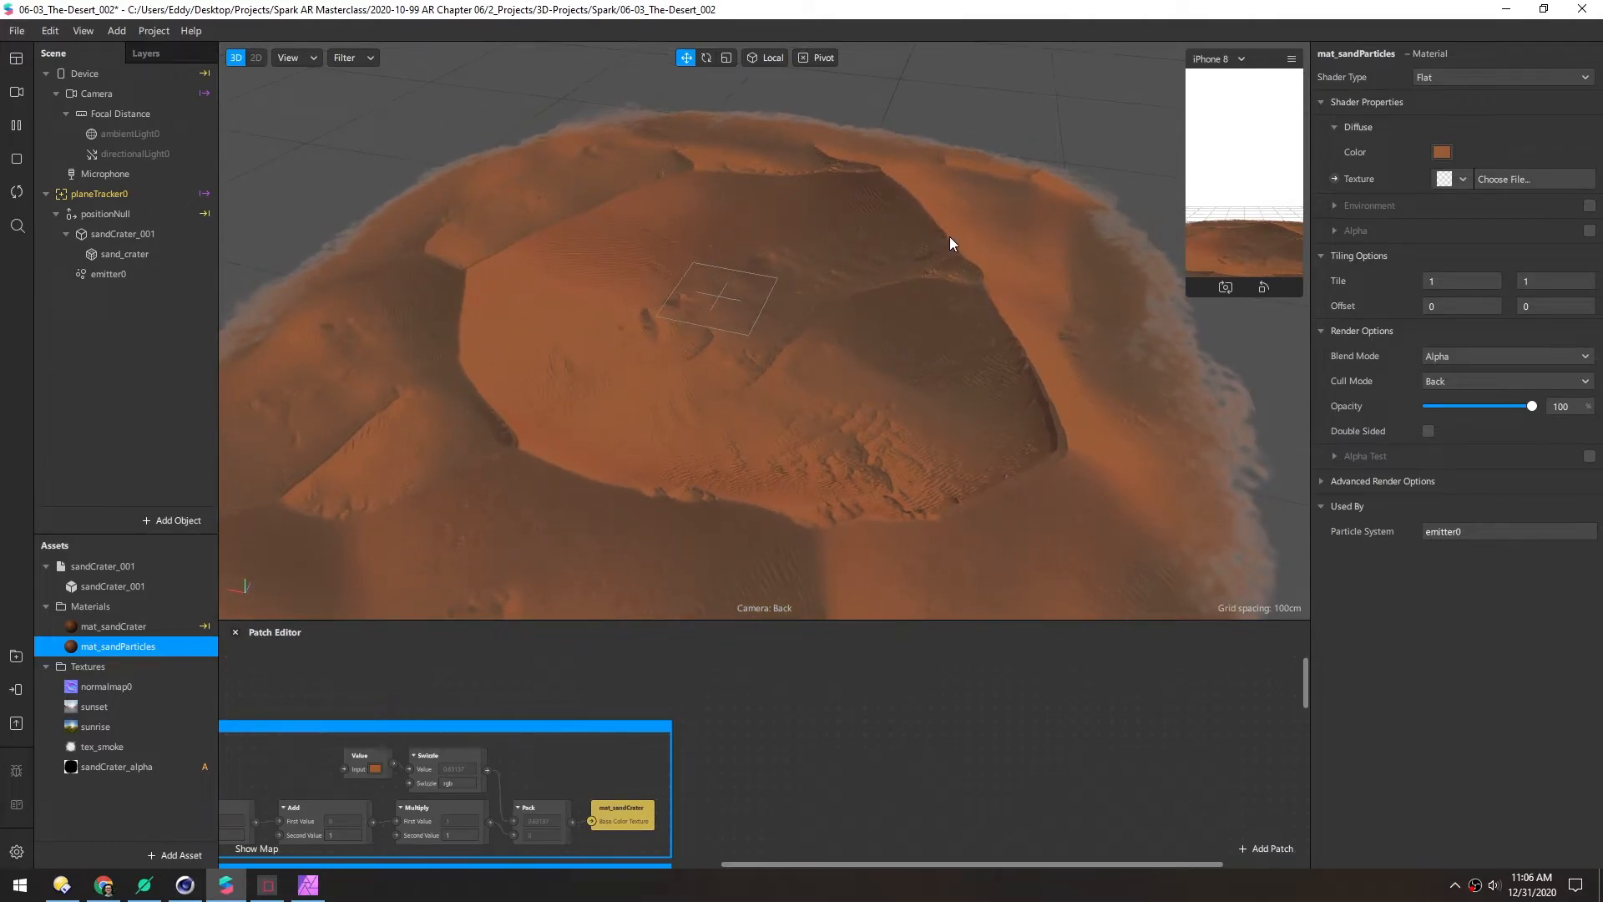
scroll(952, 242, "up", 5)
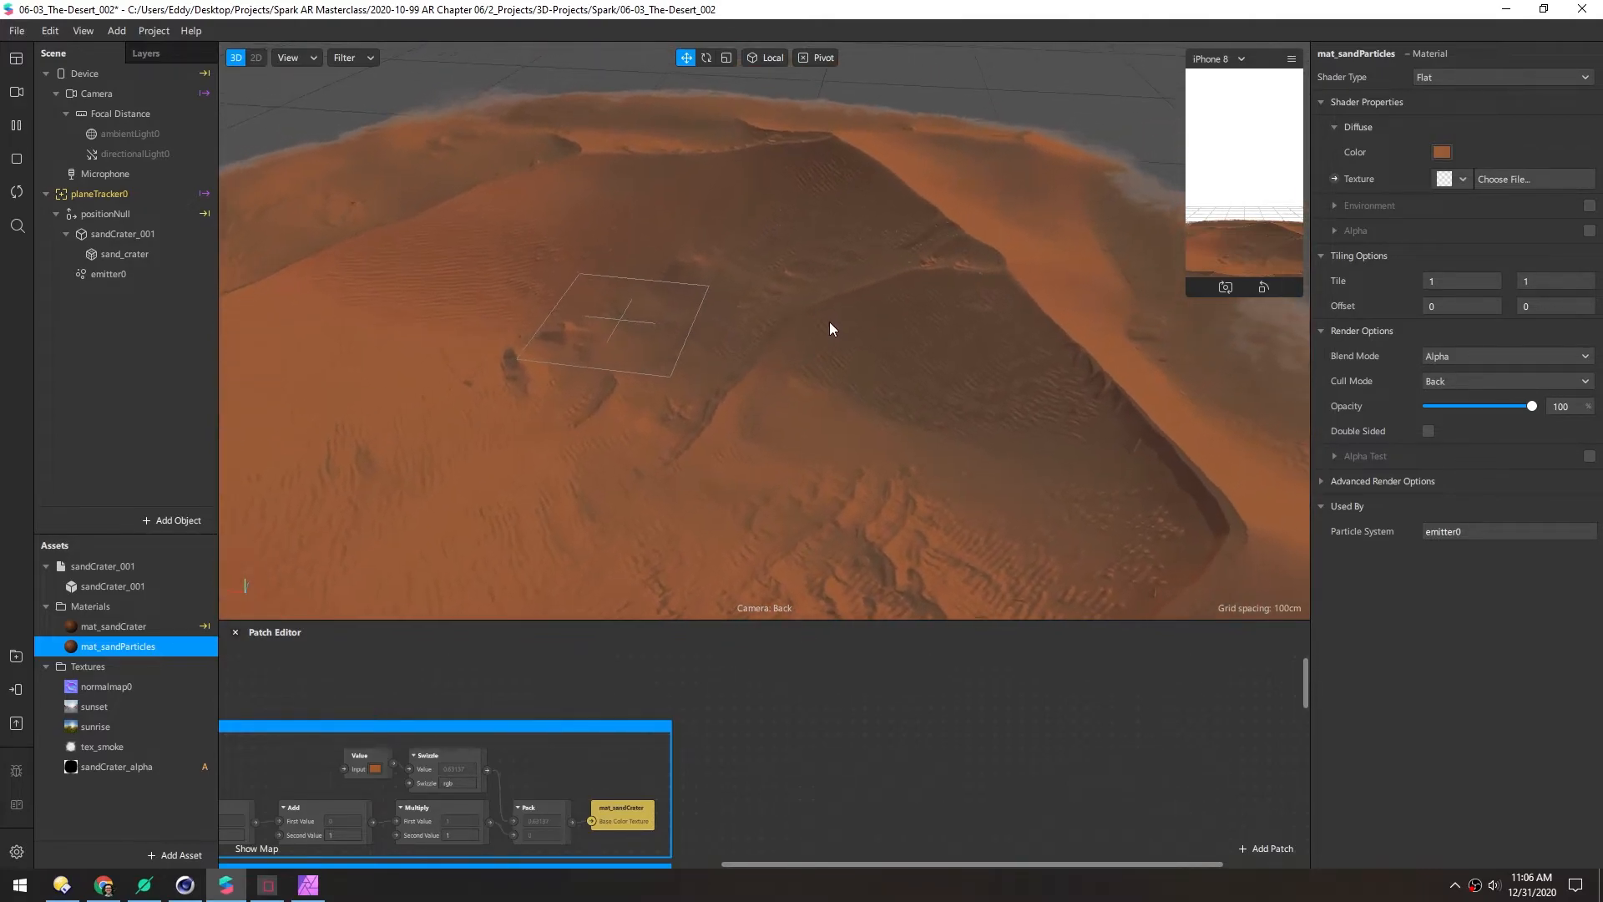
Select emitter0, expand its particle settings, and orbit closer to the crater
left_click(97, 273)
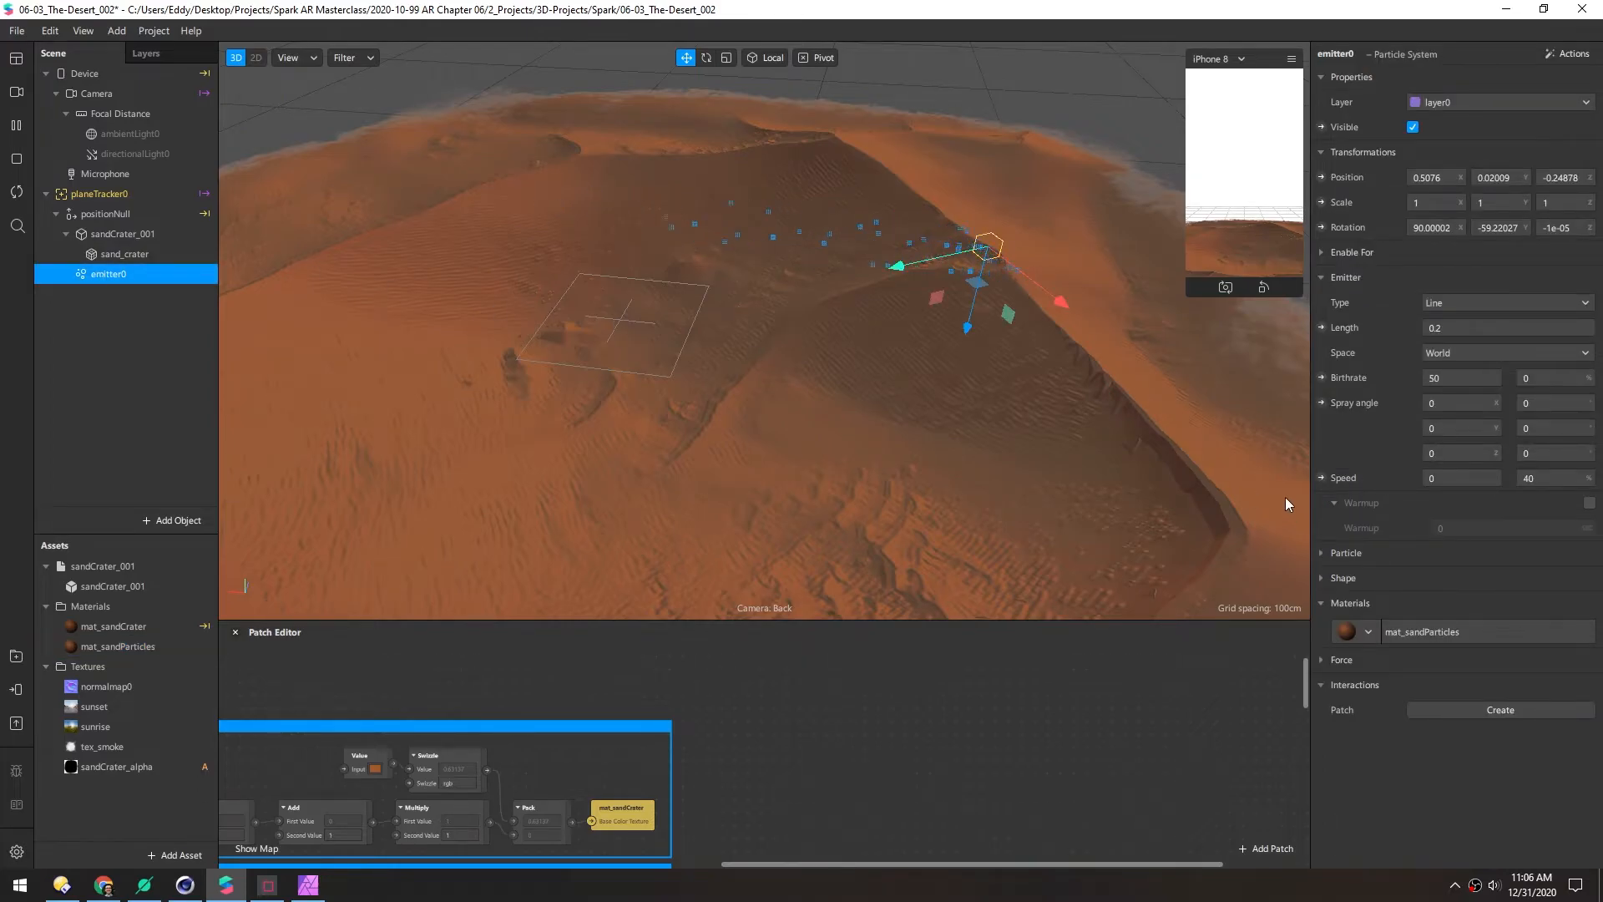
left_click(1322, 555)
left_click(1468, 580)
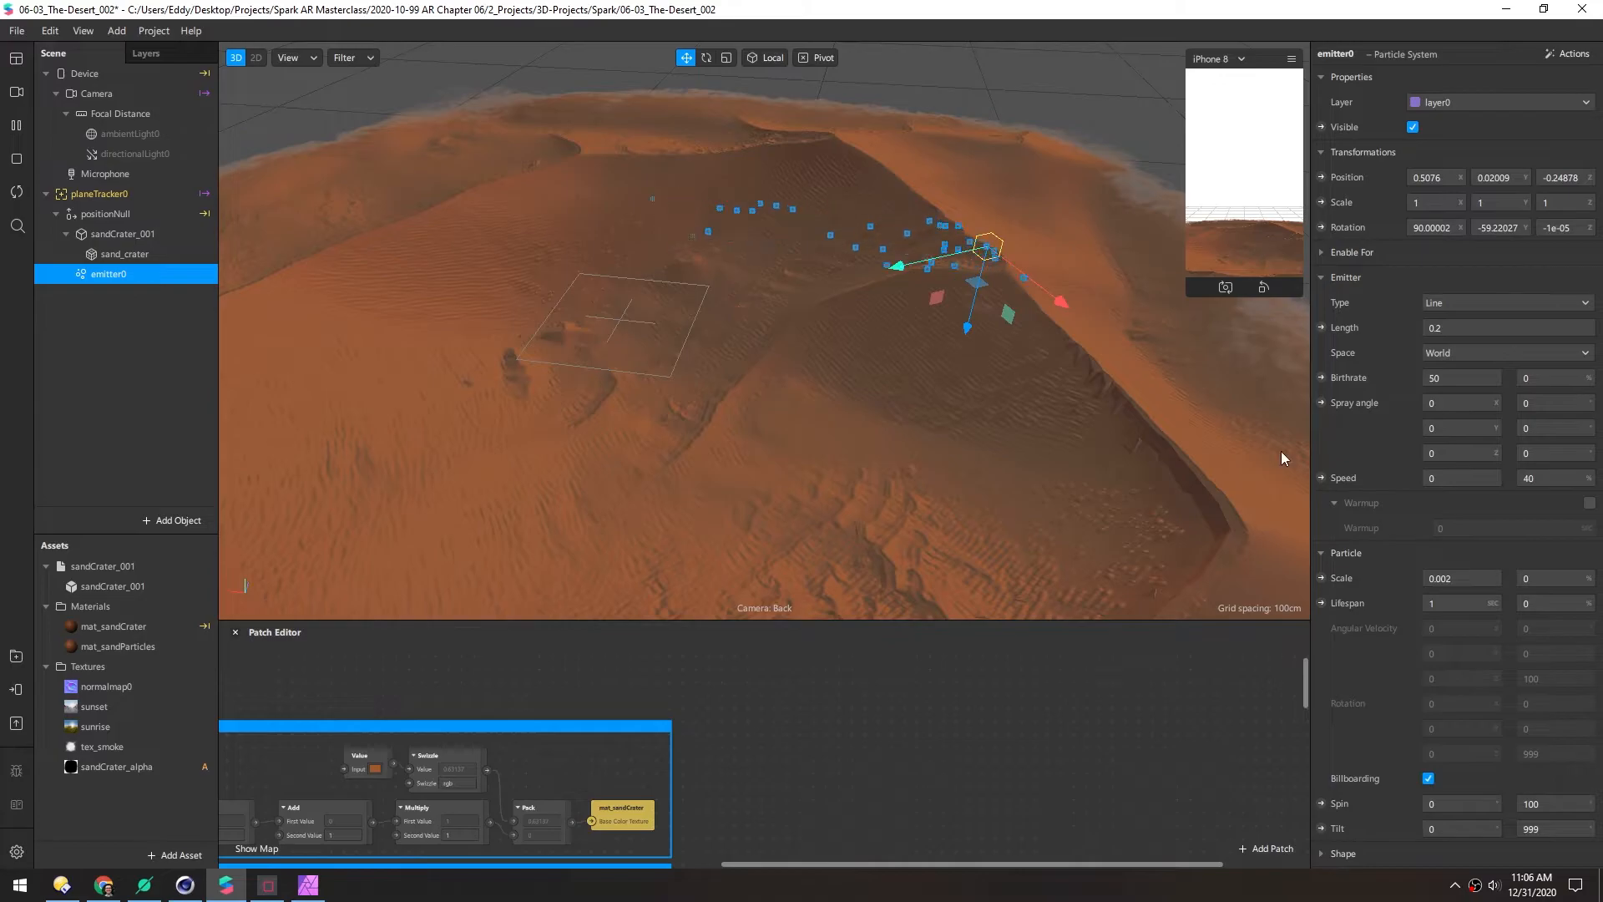
left_click(641, 322)
scroll(702, 309, "down", 8)
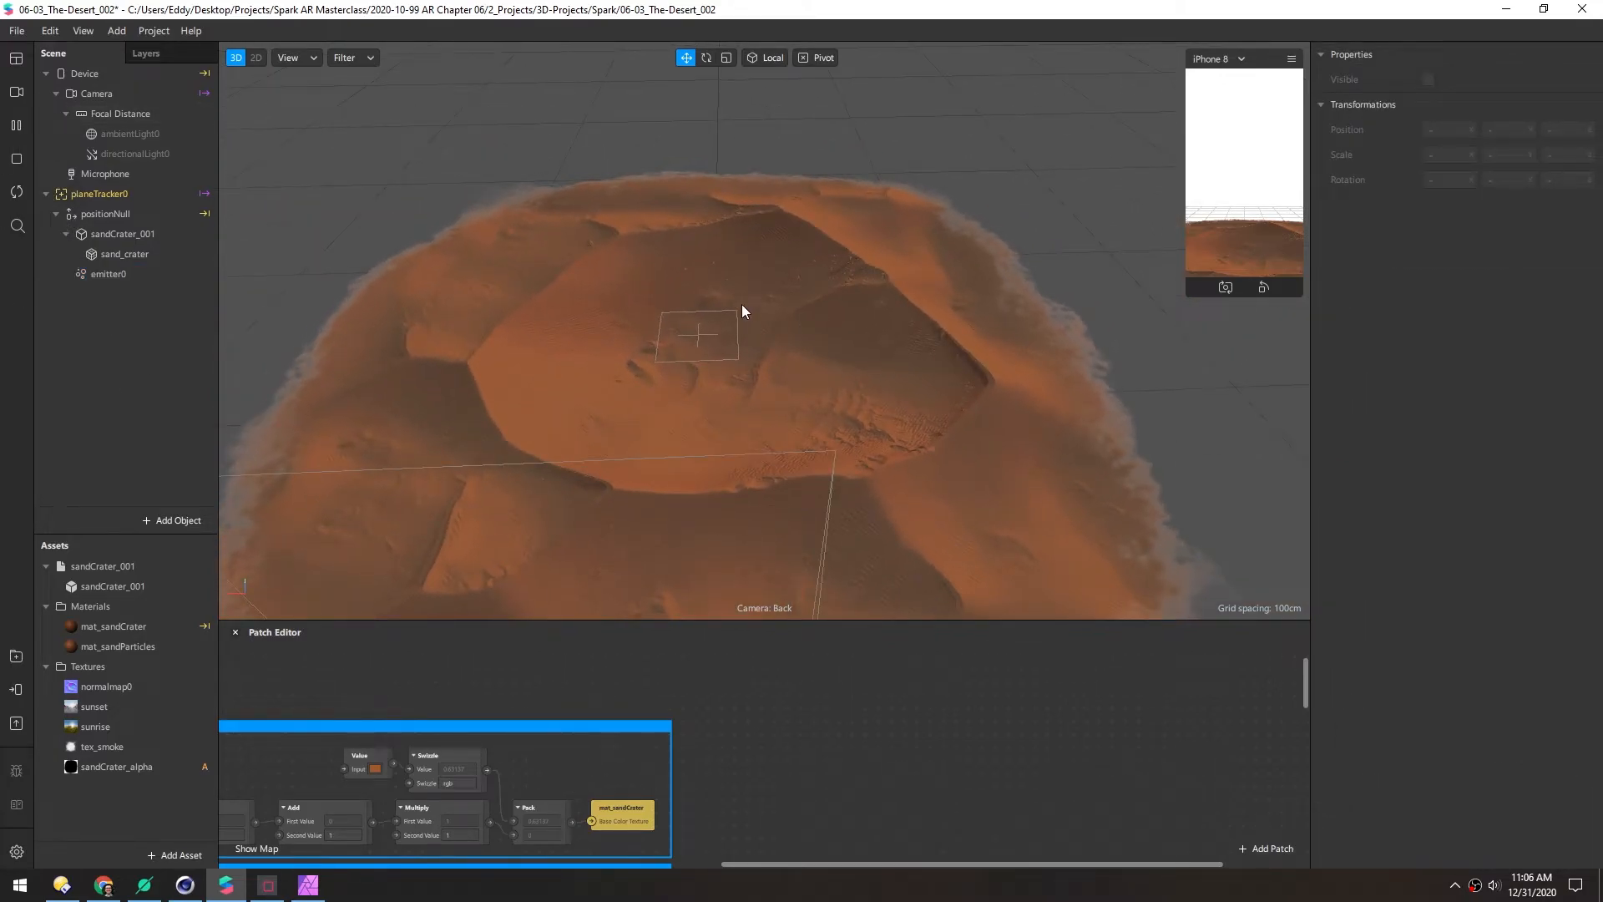
scroll(739, 329, "up", 2)
left_click_drag(735, 279, 852, 324)
Set emitter0's line length to 0.5 and tilt it on its X axis
left_click(125, 274)
left_click(1468, 328)
key("BackSpace")
type("5")
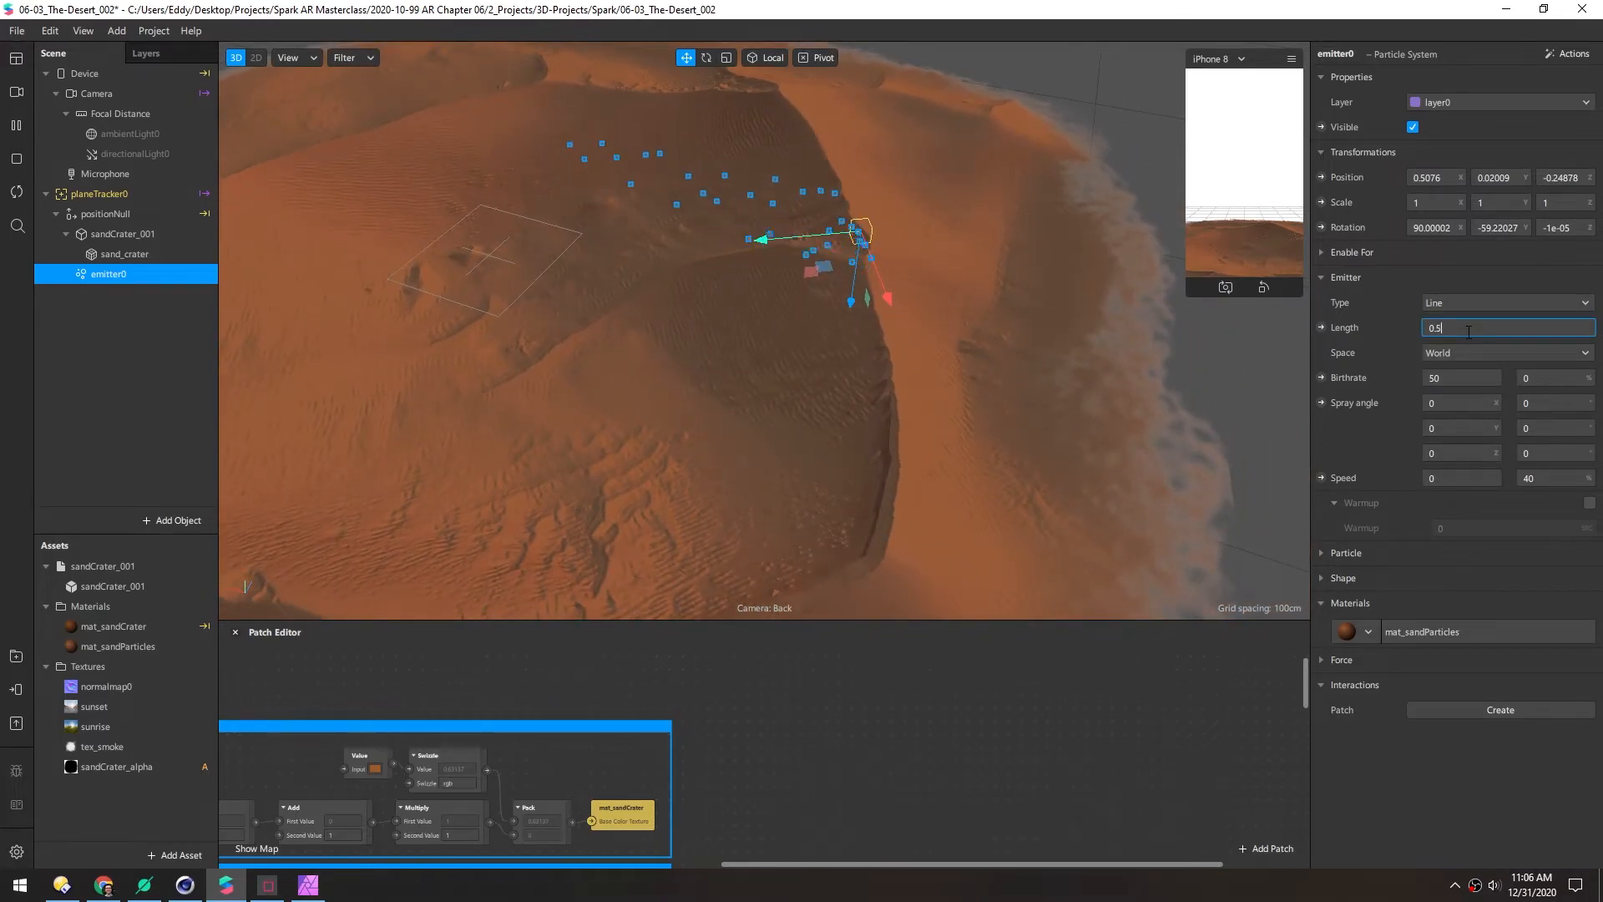
left_click_drag(649, 329, 800, 248)
key("e")
left_click_drag(830, 182, 824, 190)
Lower emitter0 onto the rim, duplicate it as emitter1, and shift emitter0 further along
key("w")
left_click_drag(781, 322, 673, 334)
scroll(764, 294, "down", 8)
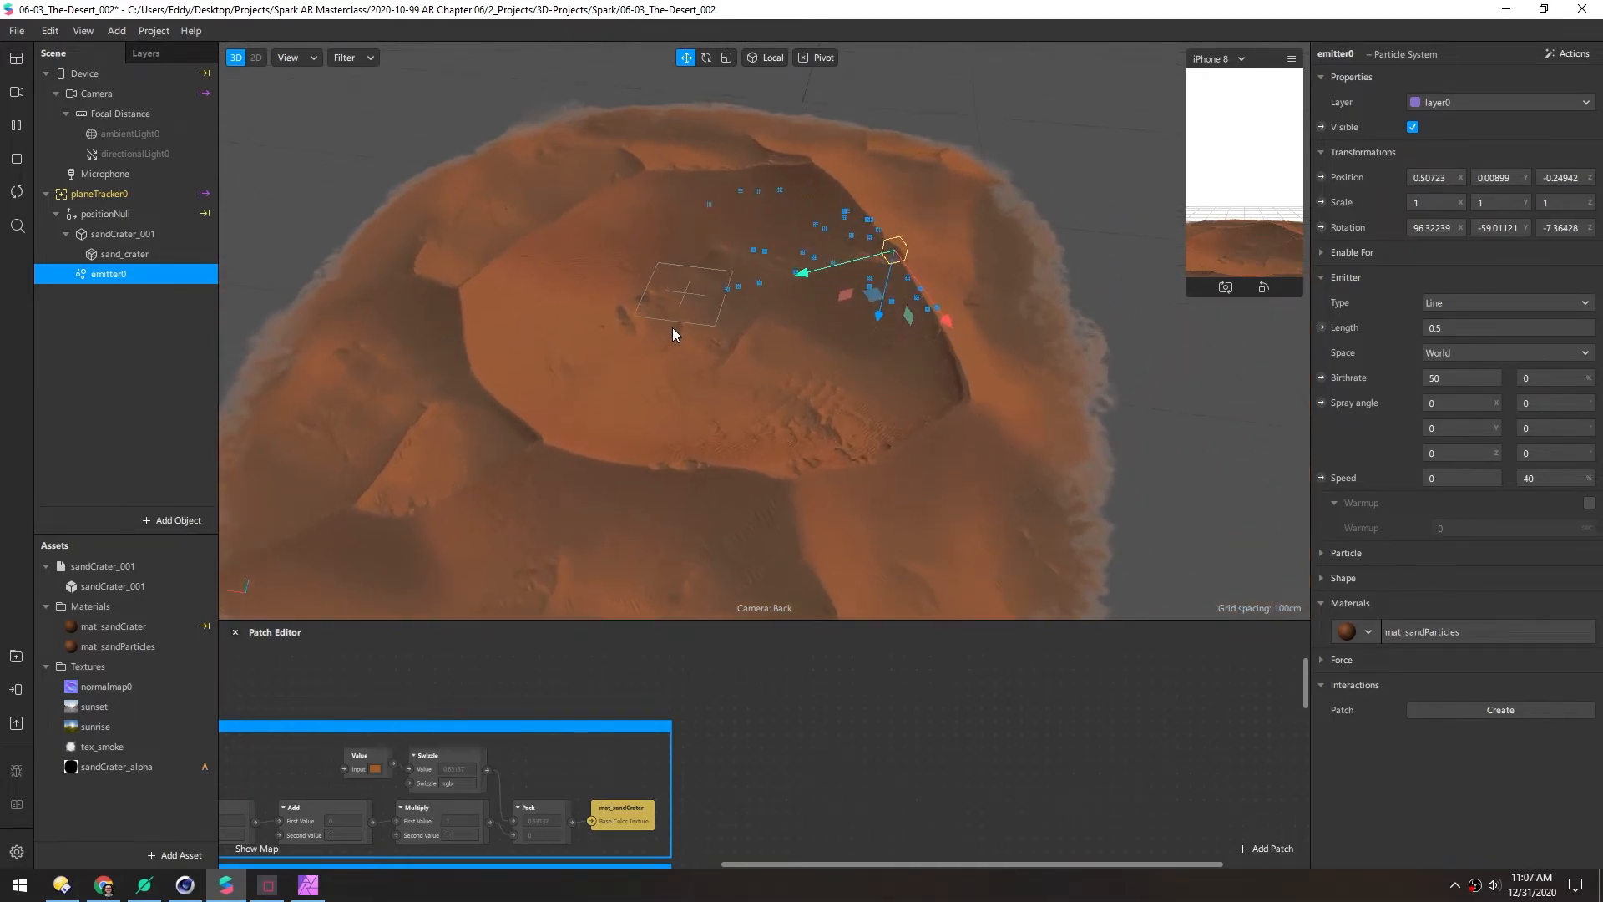
key("ctrl+d")
left_click_drag(943, 317, 1017, 493)
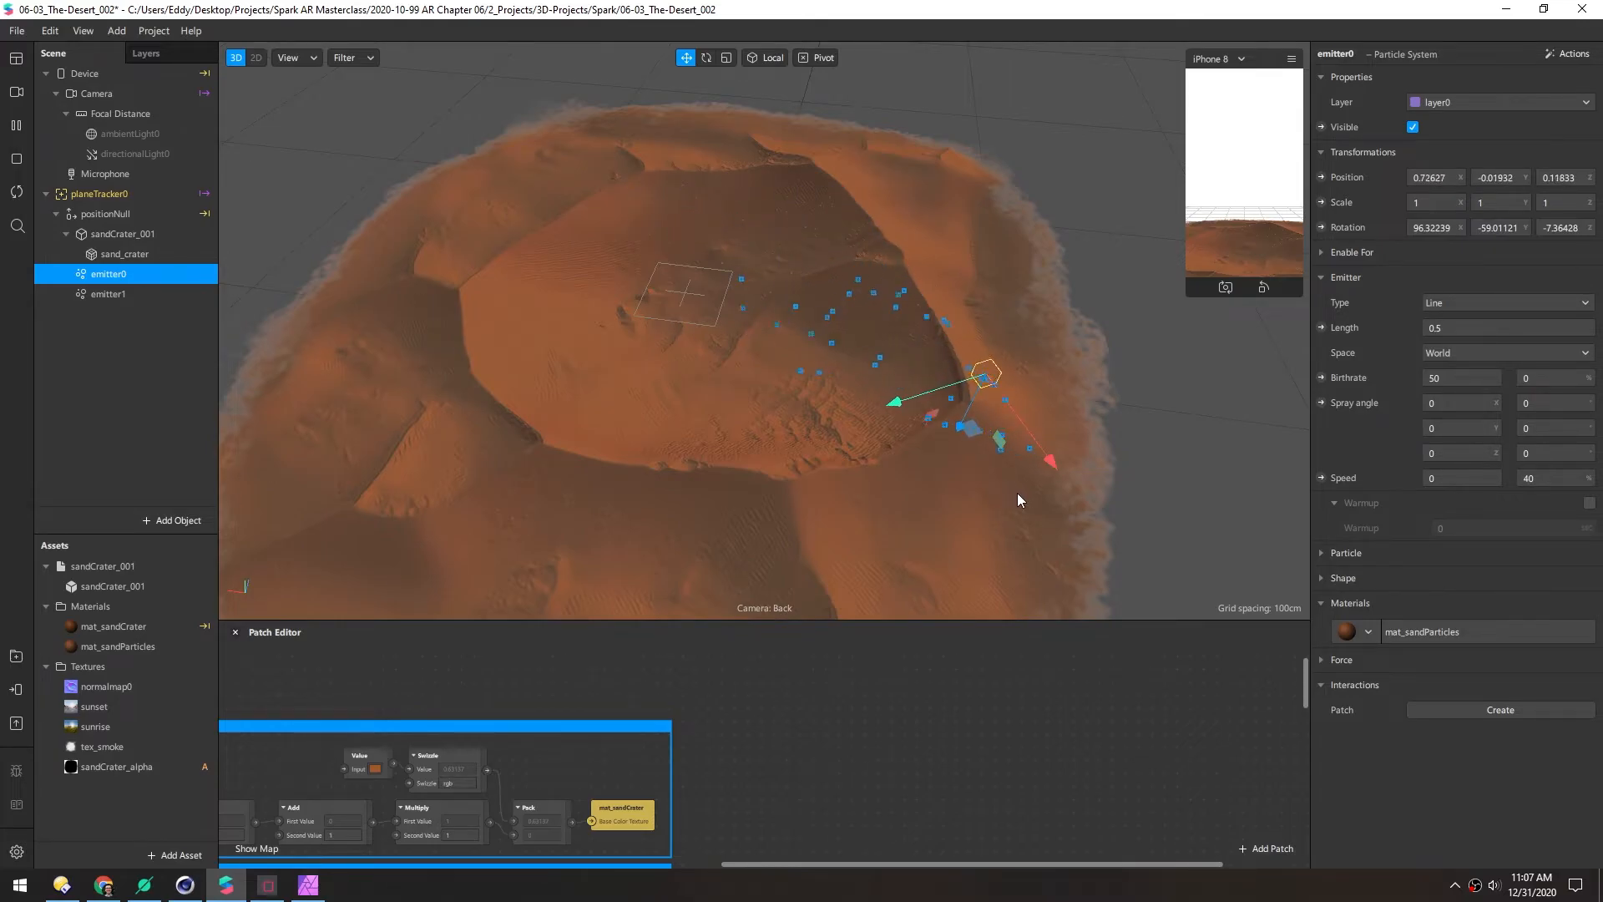
Rotate emitter0 in world space to re-aim its sand spray
left_click(758, 57)
left_click_drag(799, 267, 782, 434)
key("e")
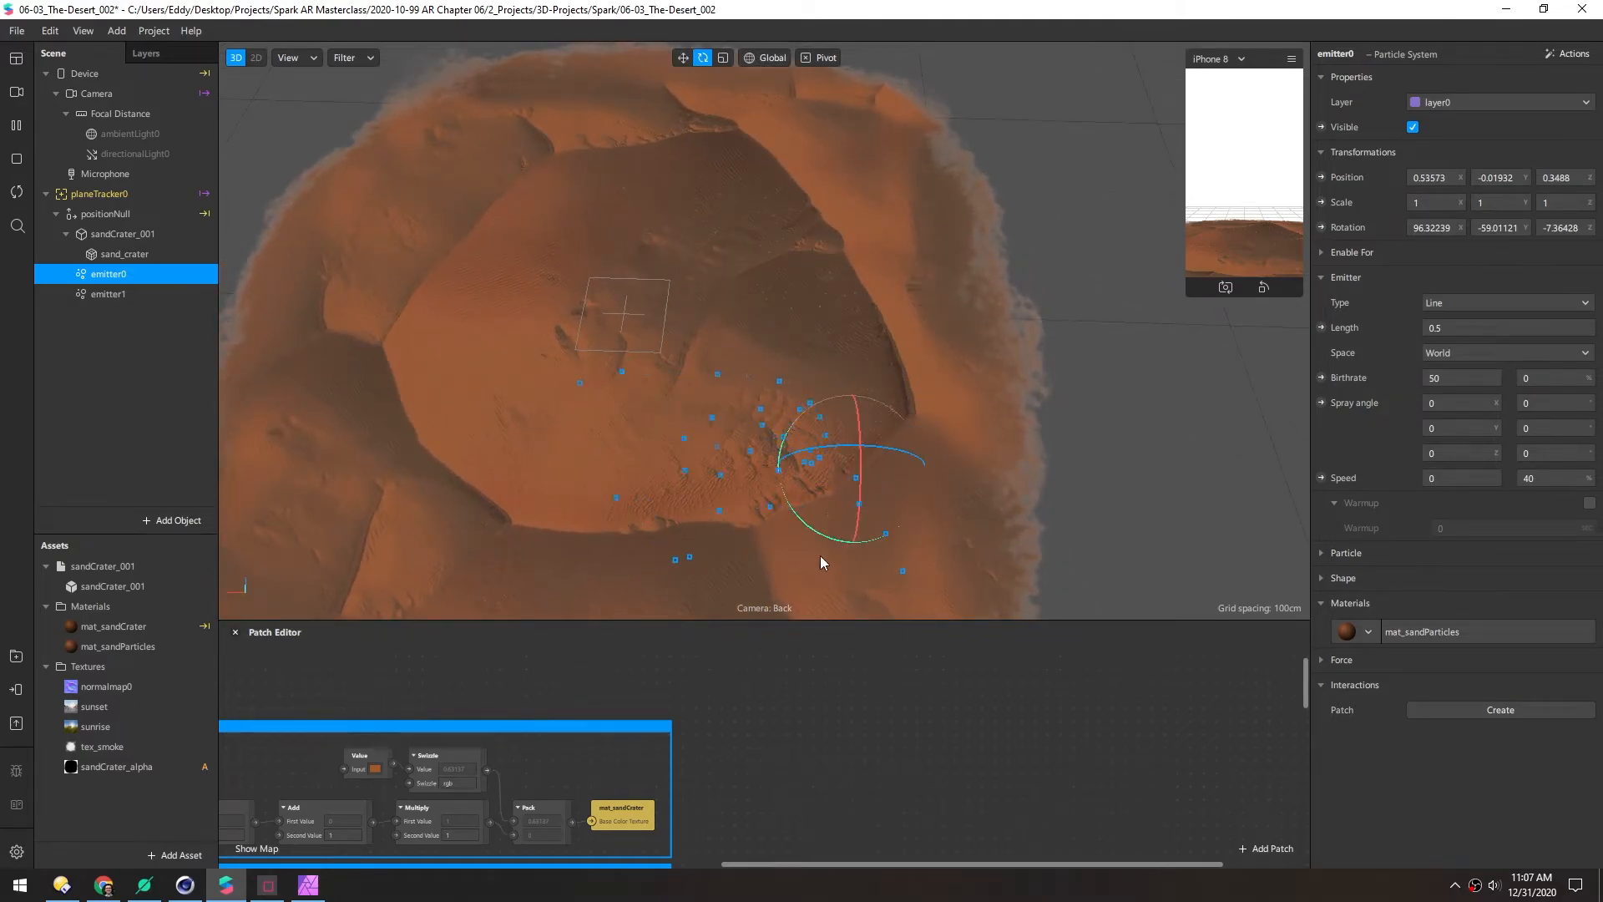
left_click_drag(815, 530, 931, 543)
middle_click_drag(641, 426, 987, 263)
left_click(164, 349)
Duplicate emitter1 as emitter2 and move emitter1 to the opposite side of the rim
scroll(725, 290, "up", 3)
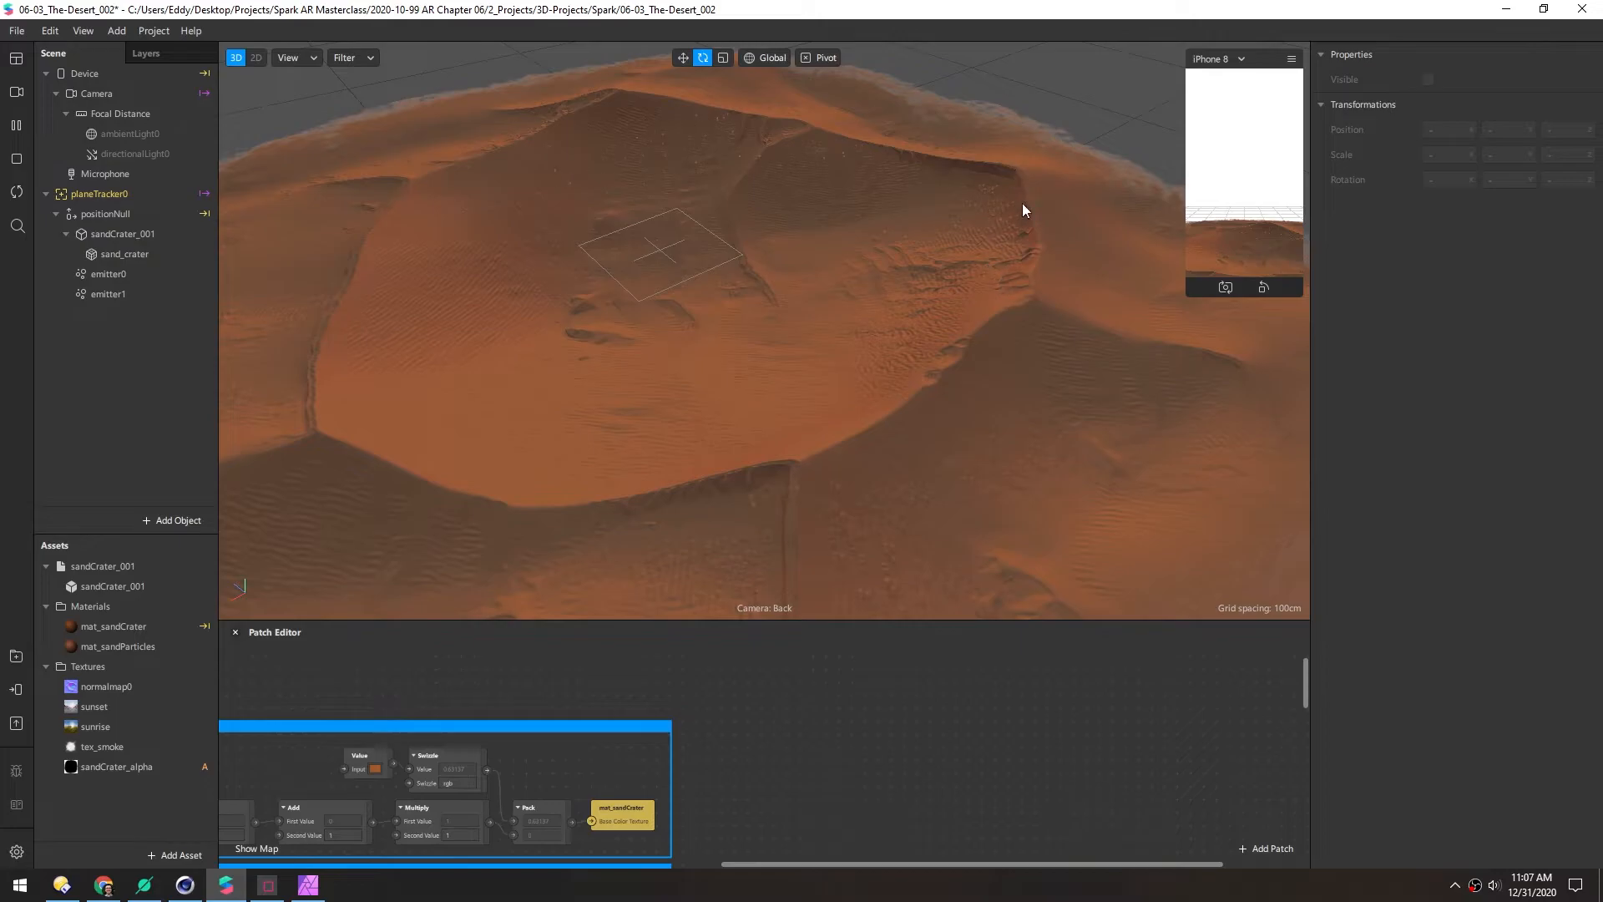
scroll(759, 183, "down", 4)
middle_click_drag(783, 247, 653, 239)
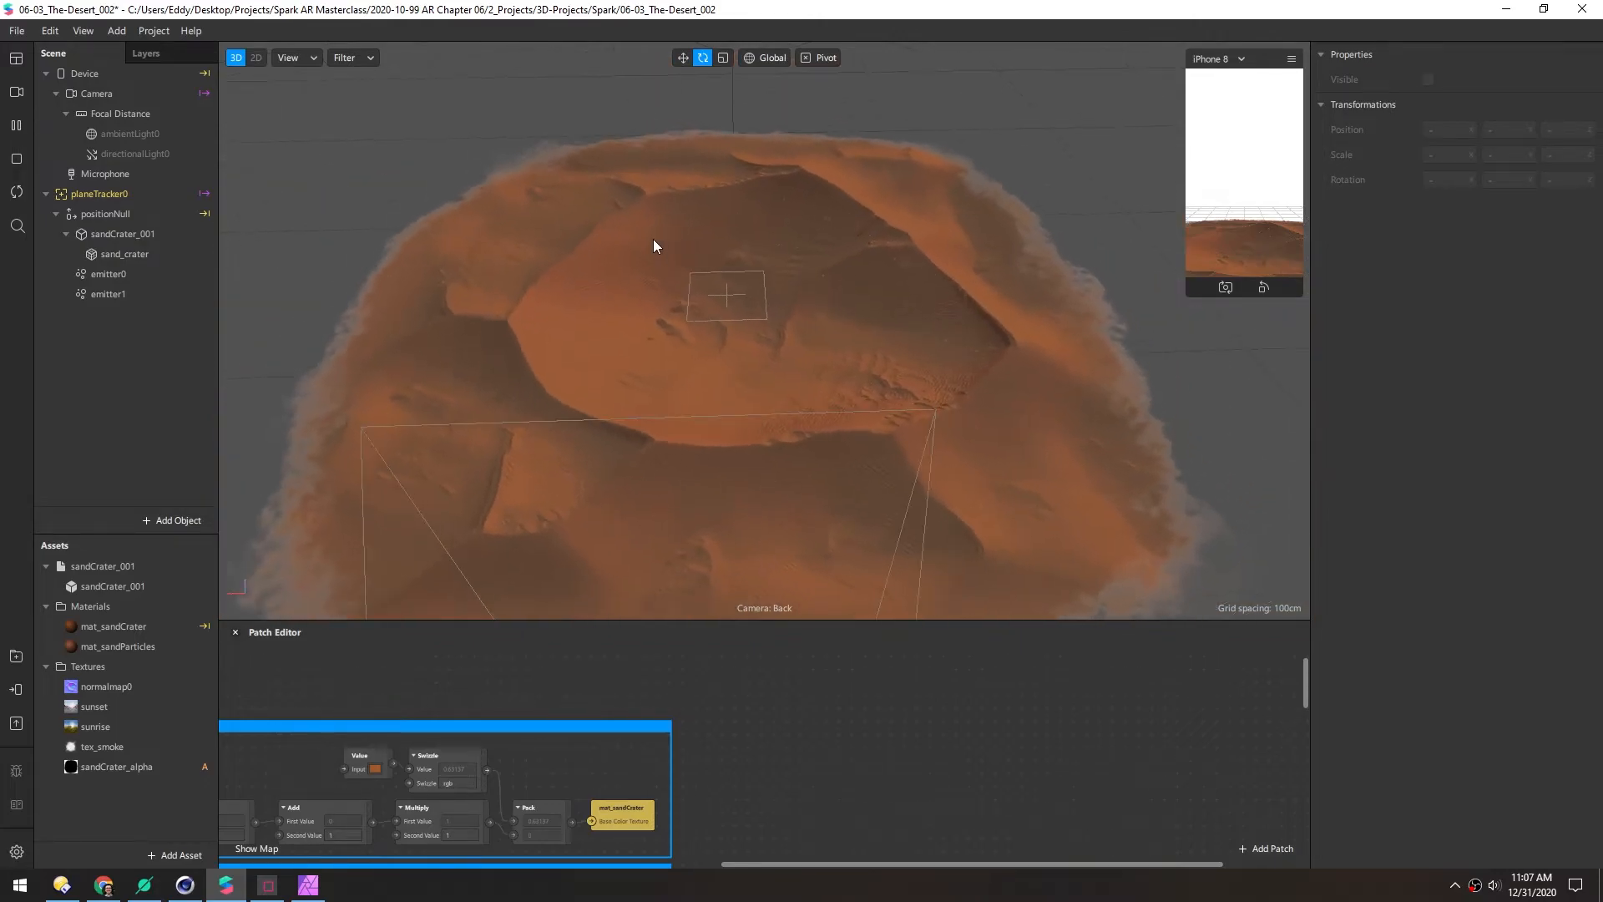
middle_click_drag(672, 328, 709, 260)
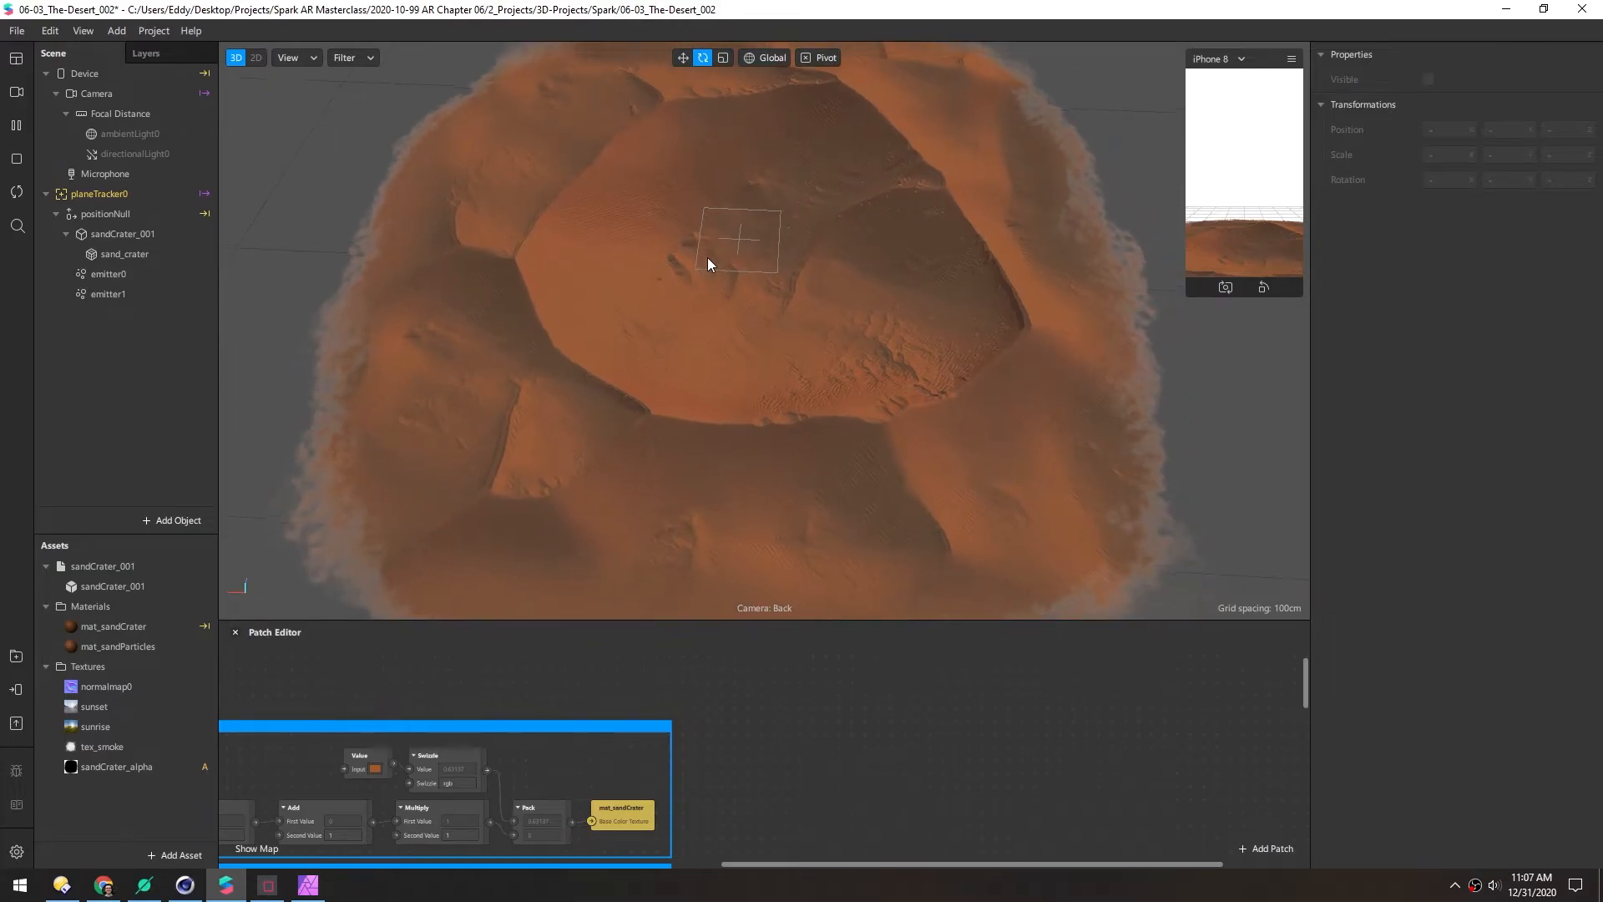
left_click(133, 293)
key("ctrl+d")
middle_click_drag(841, 238, 868, 308)
key("w")
left_click_drag(865, 243, 497, 235)
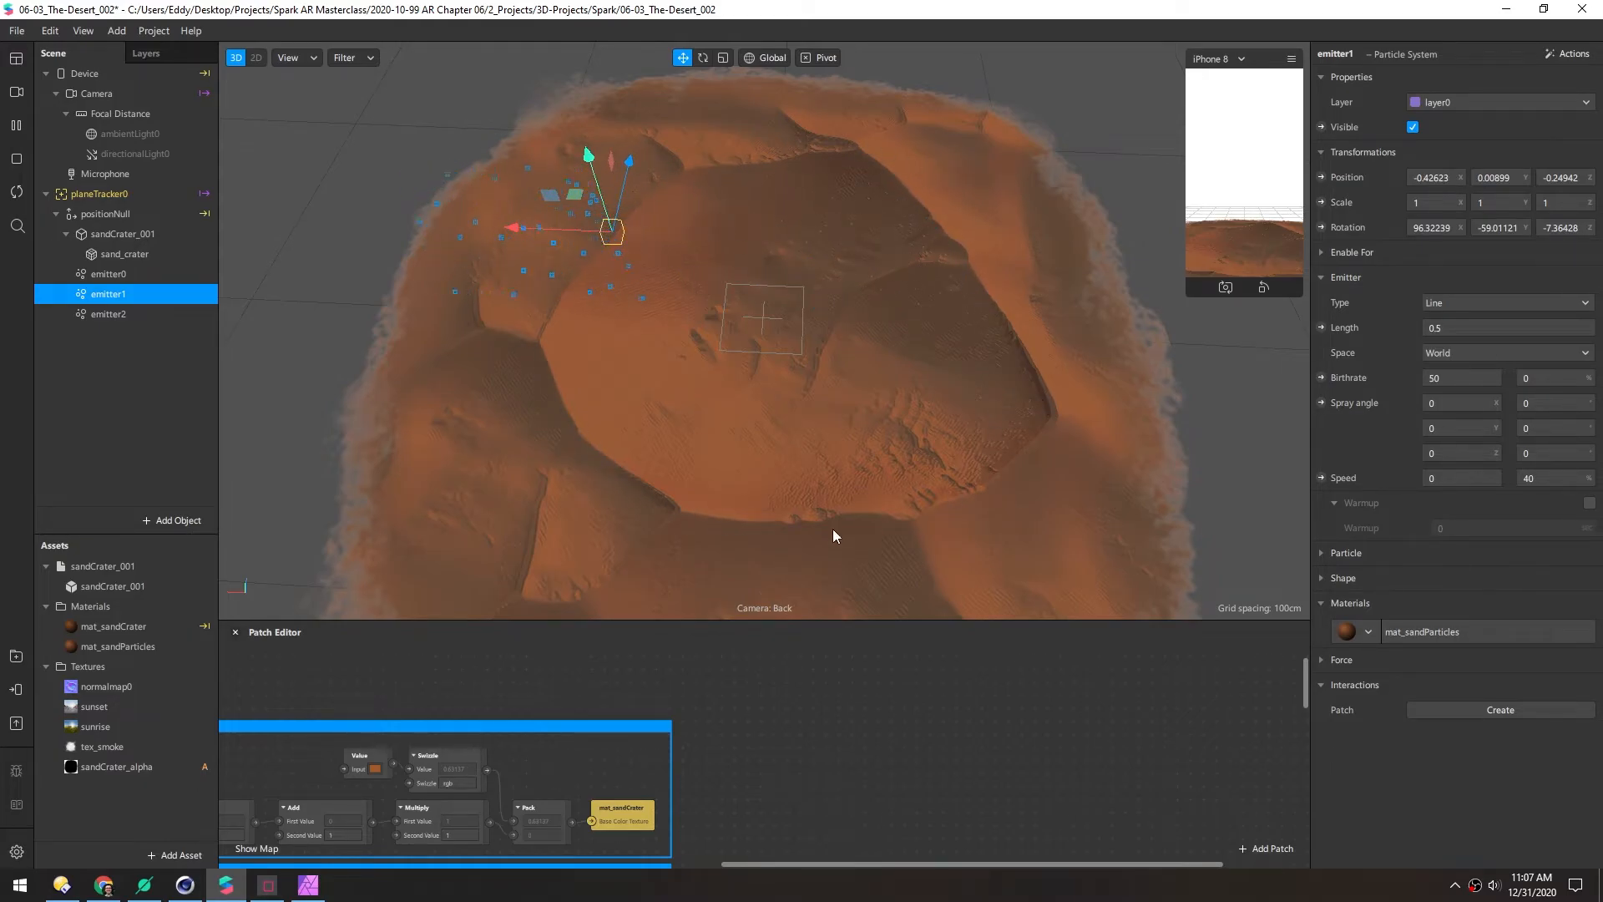
Rotate emitter1 so it aims into the crater
middle_click_drag(549, 284, 714, 364)
scroll(684, 364, "up", 5)
key("e")
left_click_drag(716, 332, 774, 344)
scroll(713, 436, "down", 5)
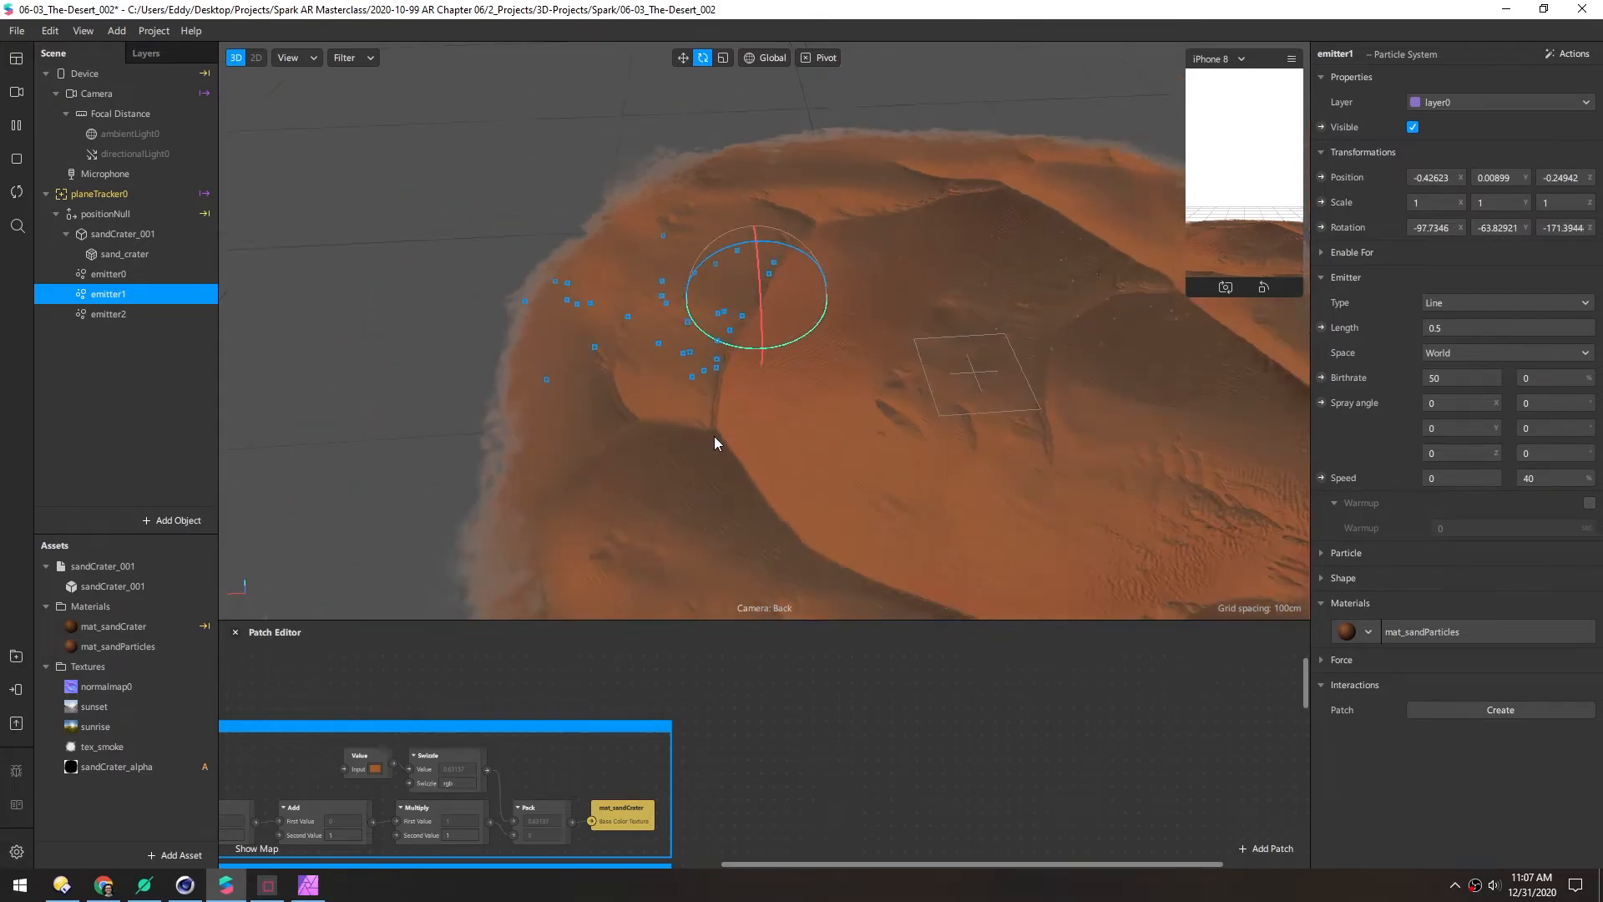
middle_click_drag(868, 476, 780, 334)
Duplicate emitter1 as emitter3, then move emitter1 lower on the crater and re-aim its stream
key("ctrl+d")
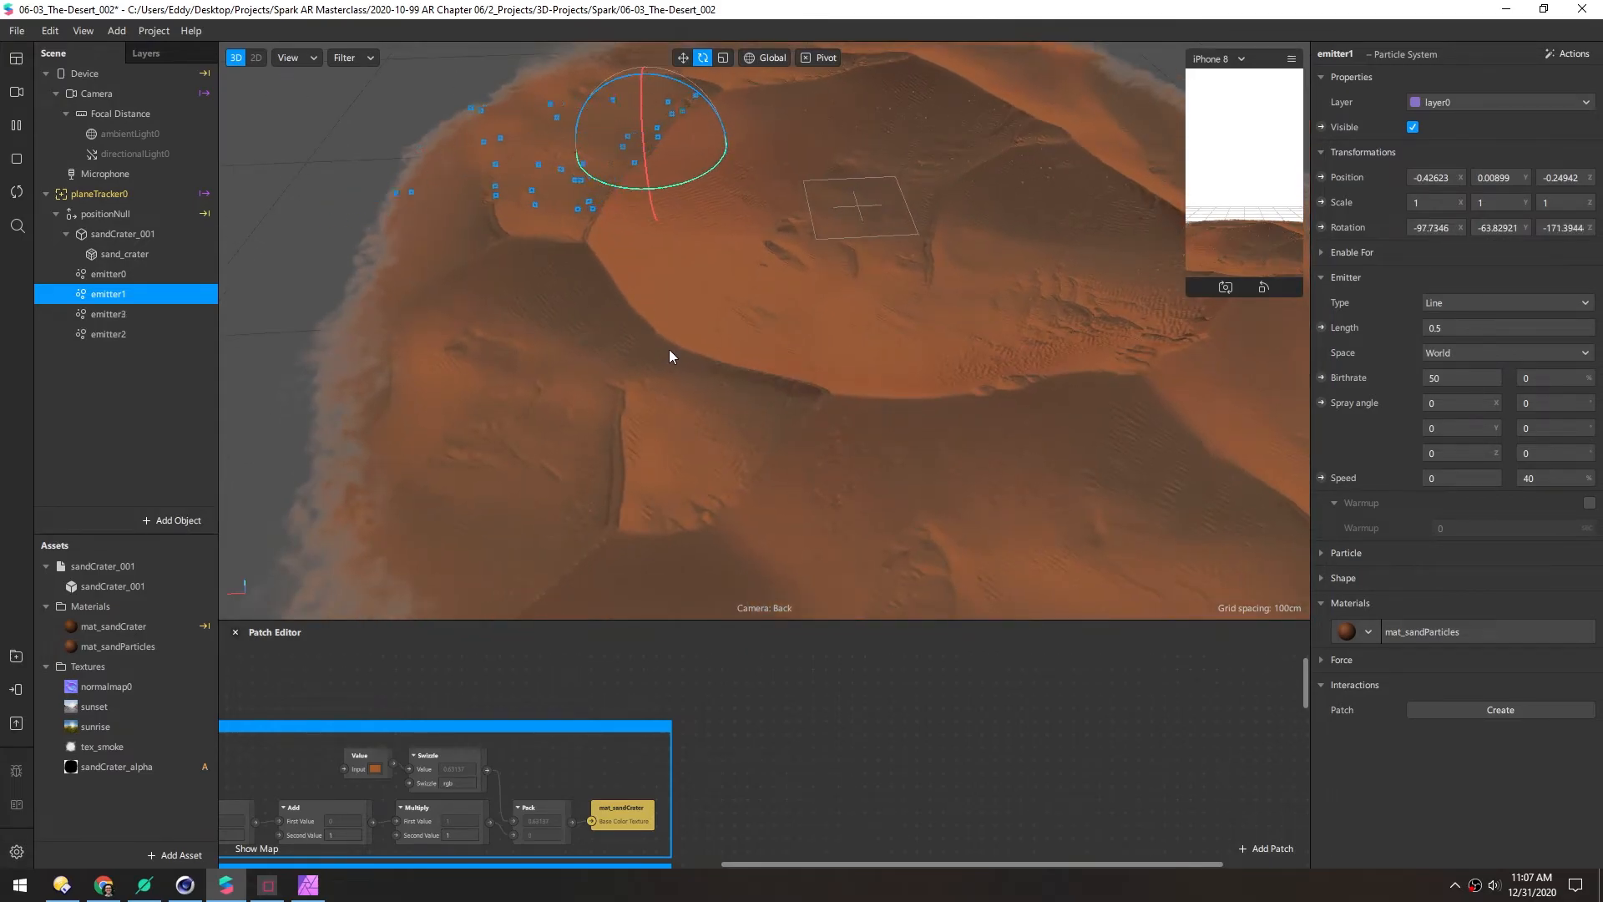
scroll(684, 320, "down", 5)
key("w")
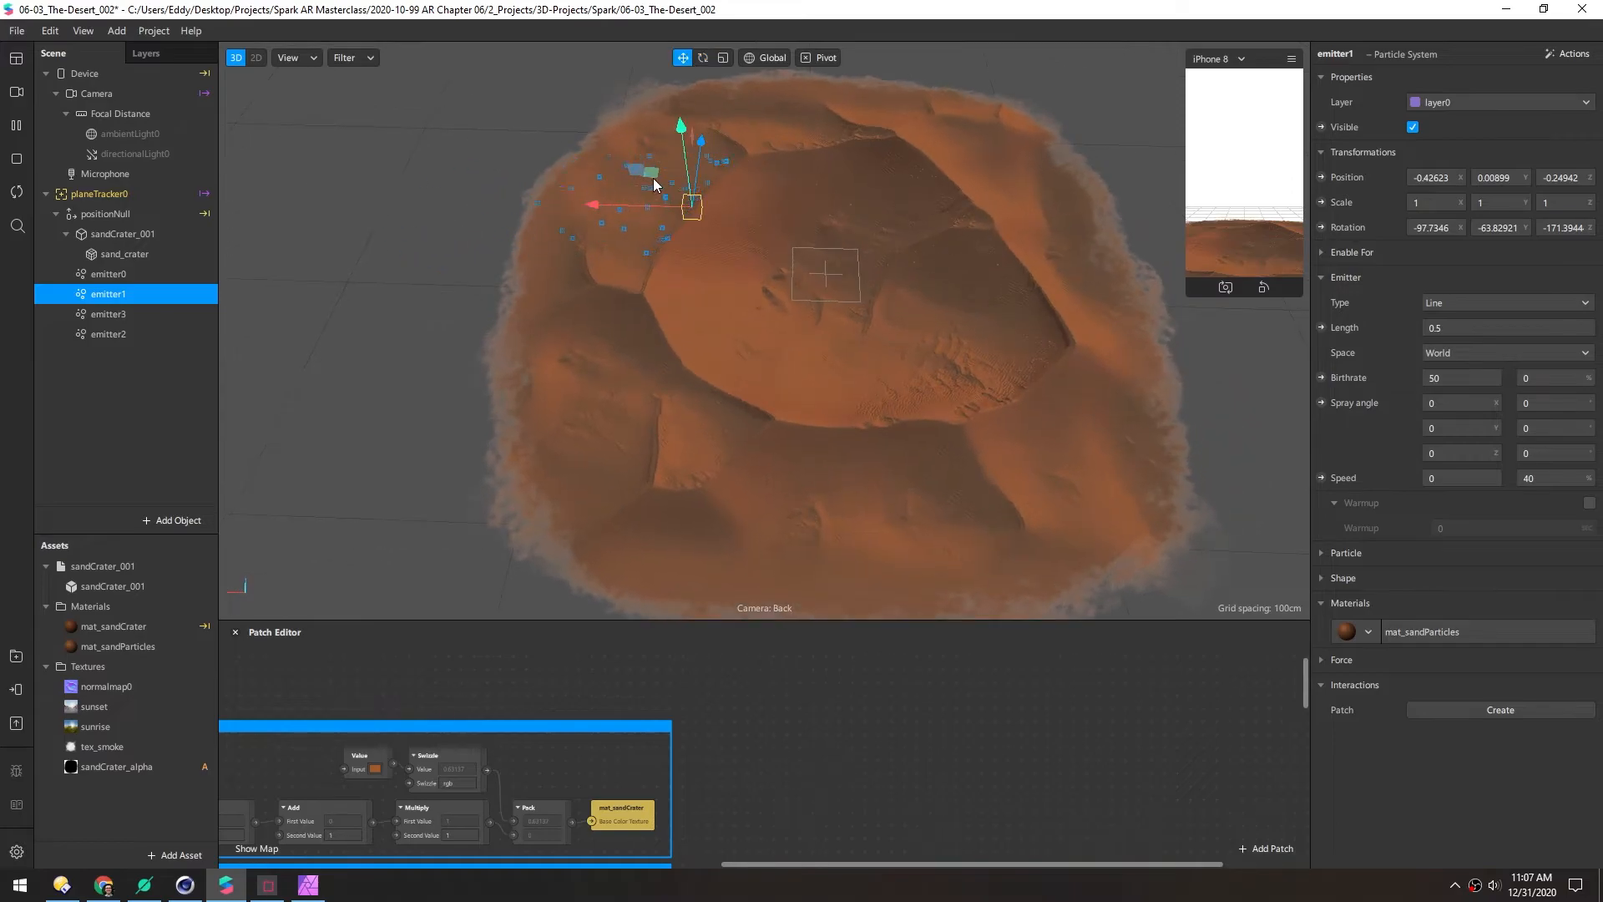
left_click_drag(650, 172, 684, 349)
key("e")
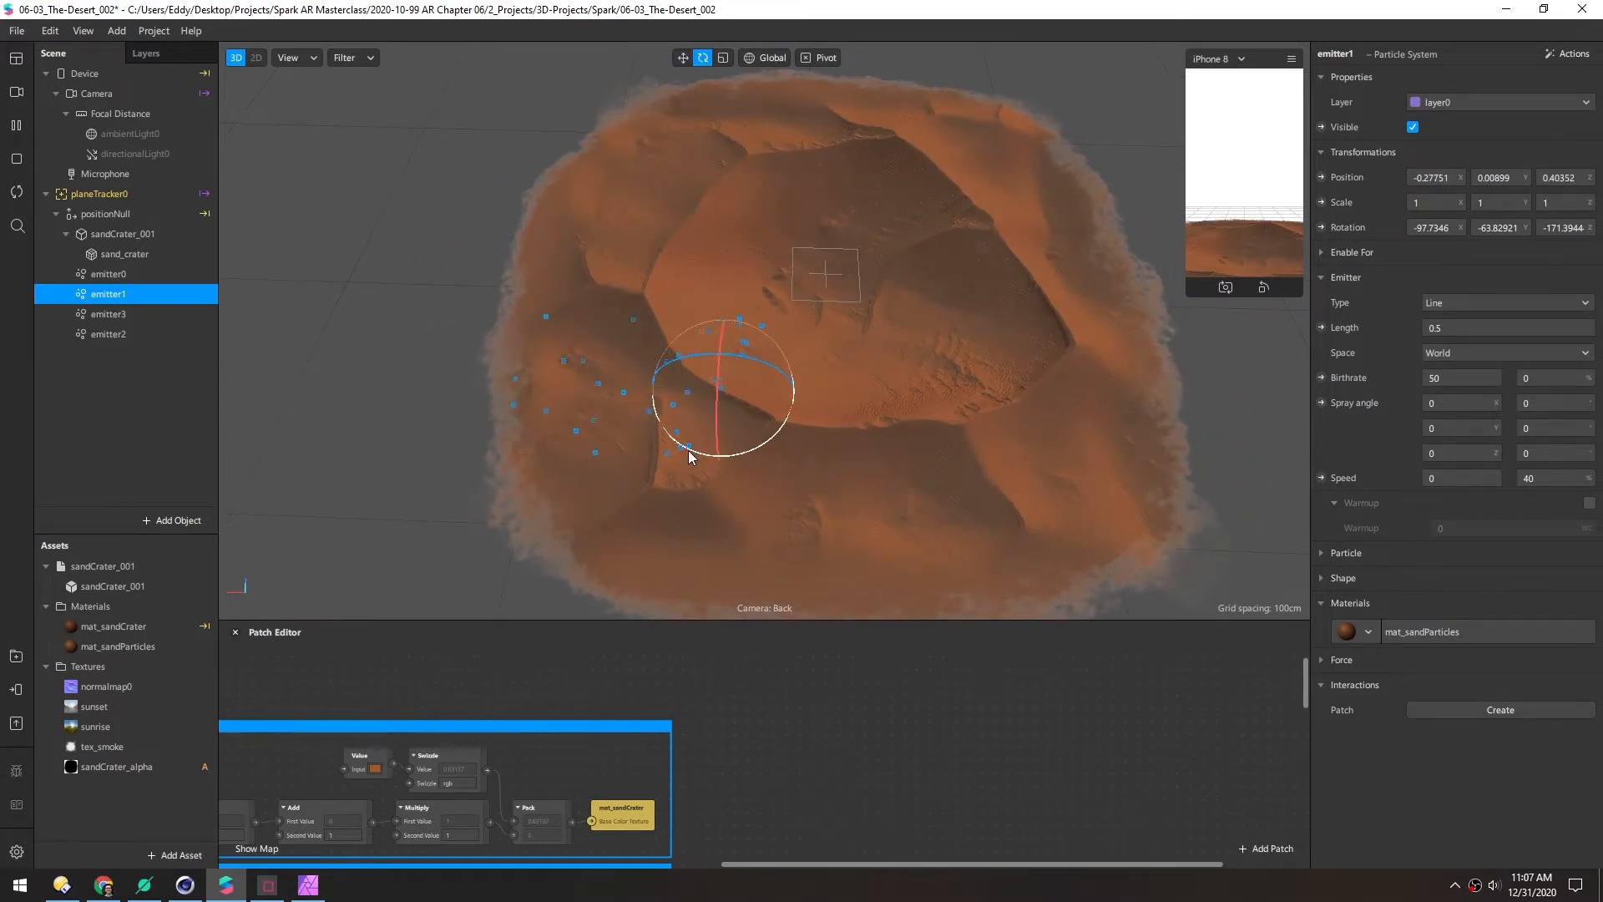
left_click_drag(708, 455, 604, 333)
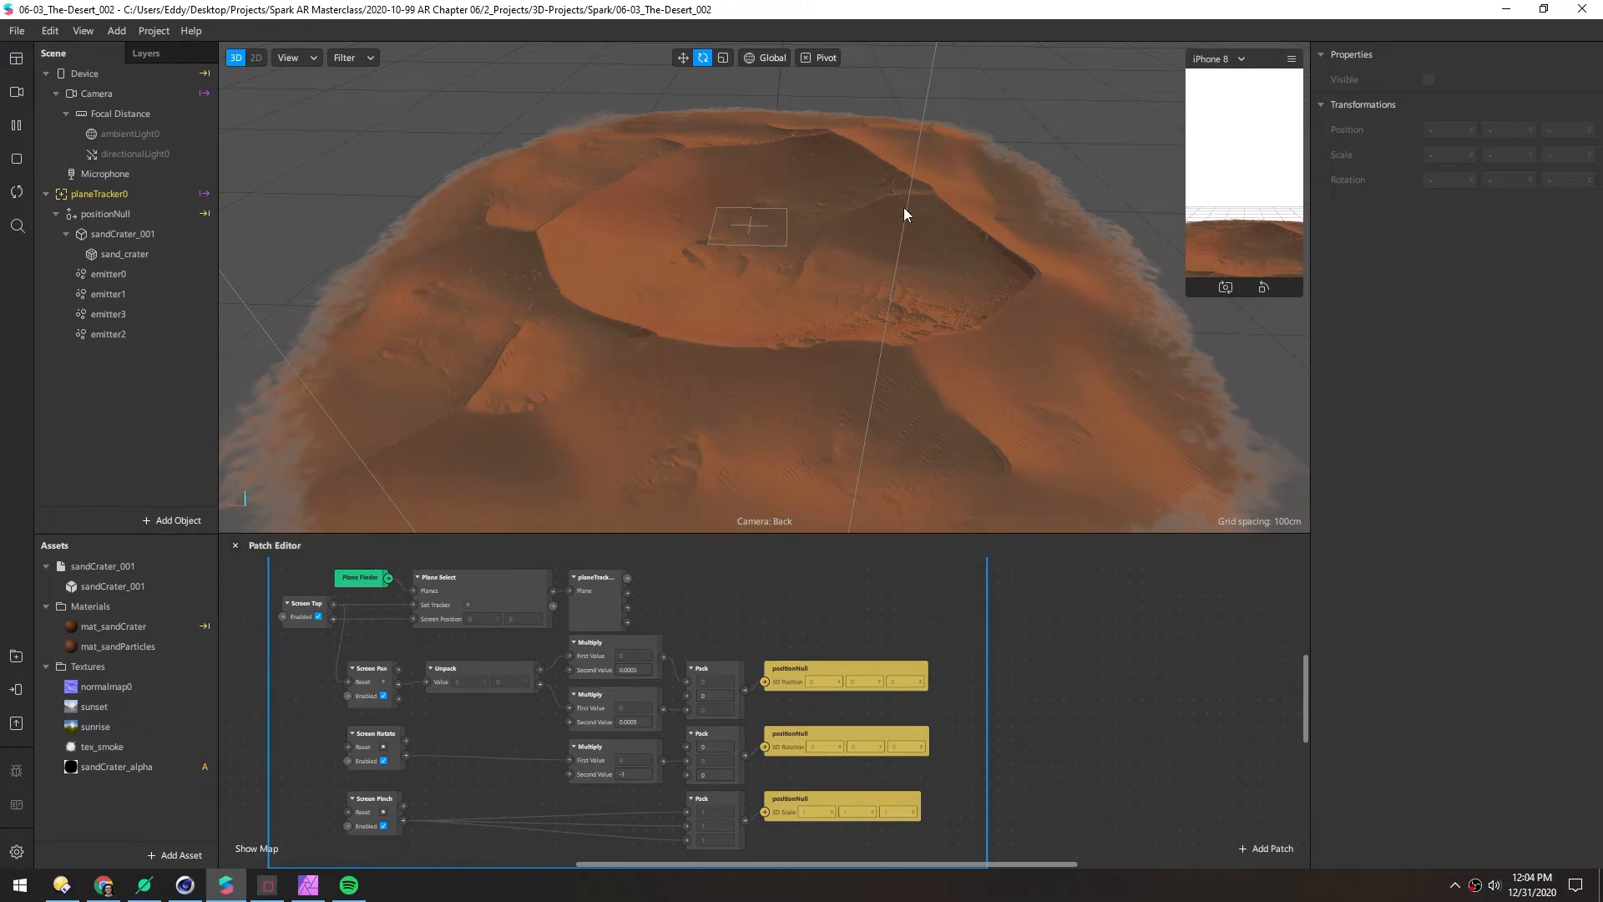
Multiply planeTracker's Scale by Screen Pinch and send the result as sceneScale
middle_click_drag(694, 608, 691, 614)
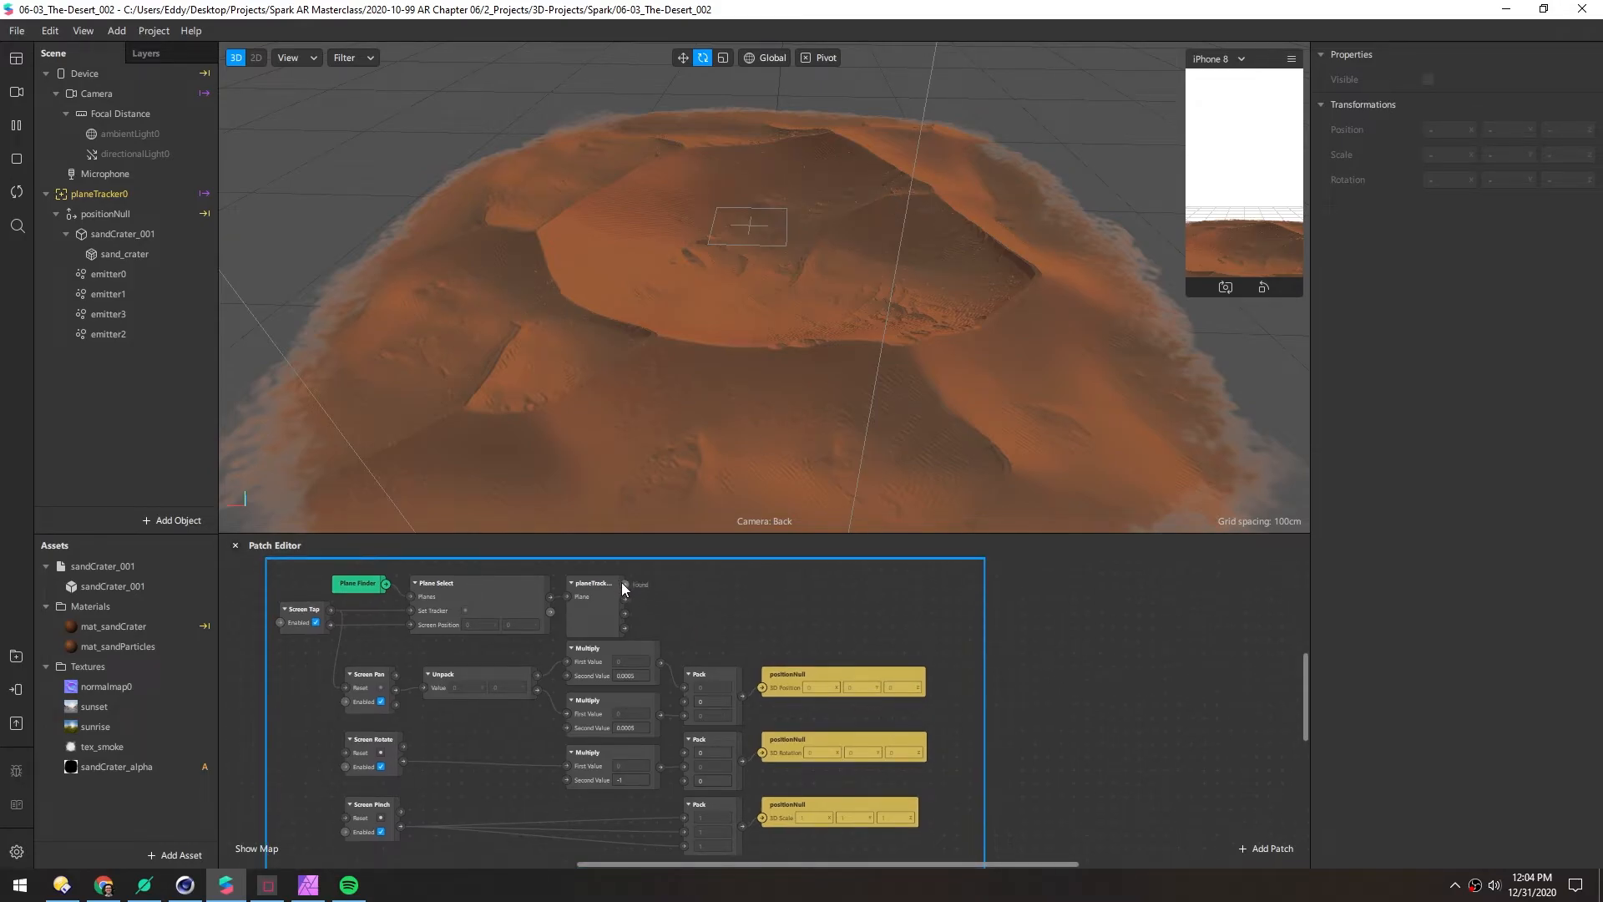
left_click_drag(625, 615, 721, 603)
type("mul")
key("Return")
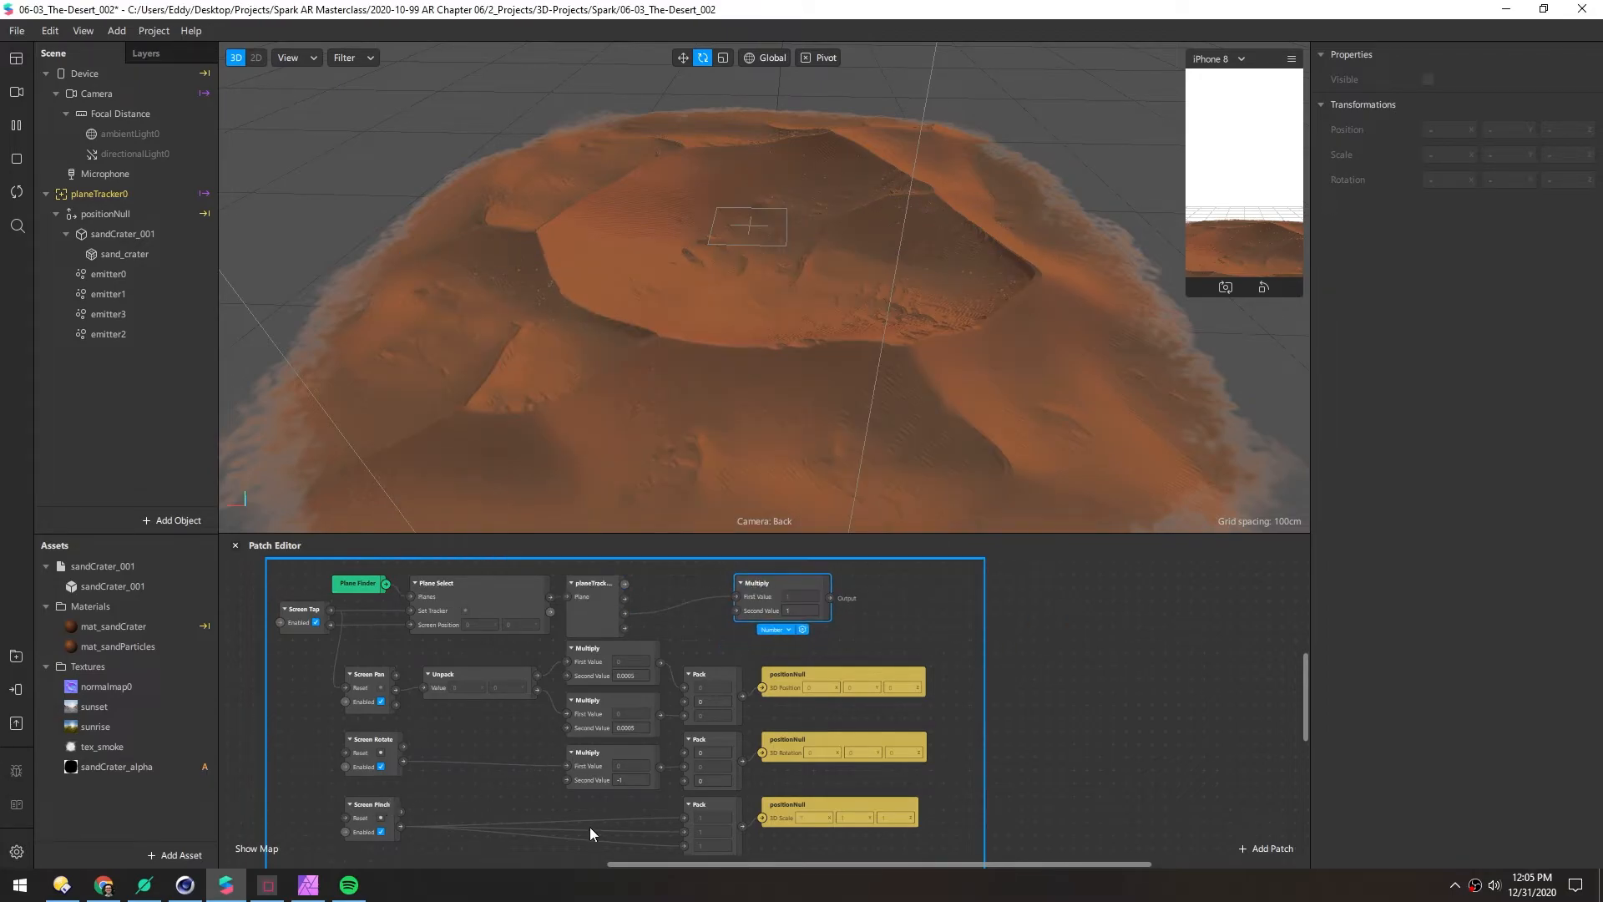
left_click_drag(741, 828, 862, 624)
type("sen")
key("Return")
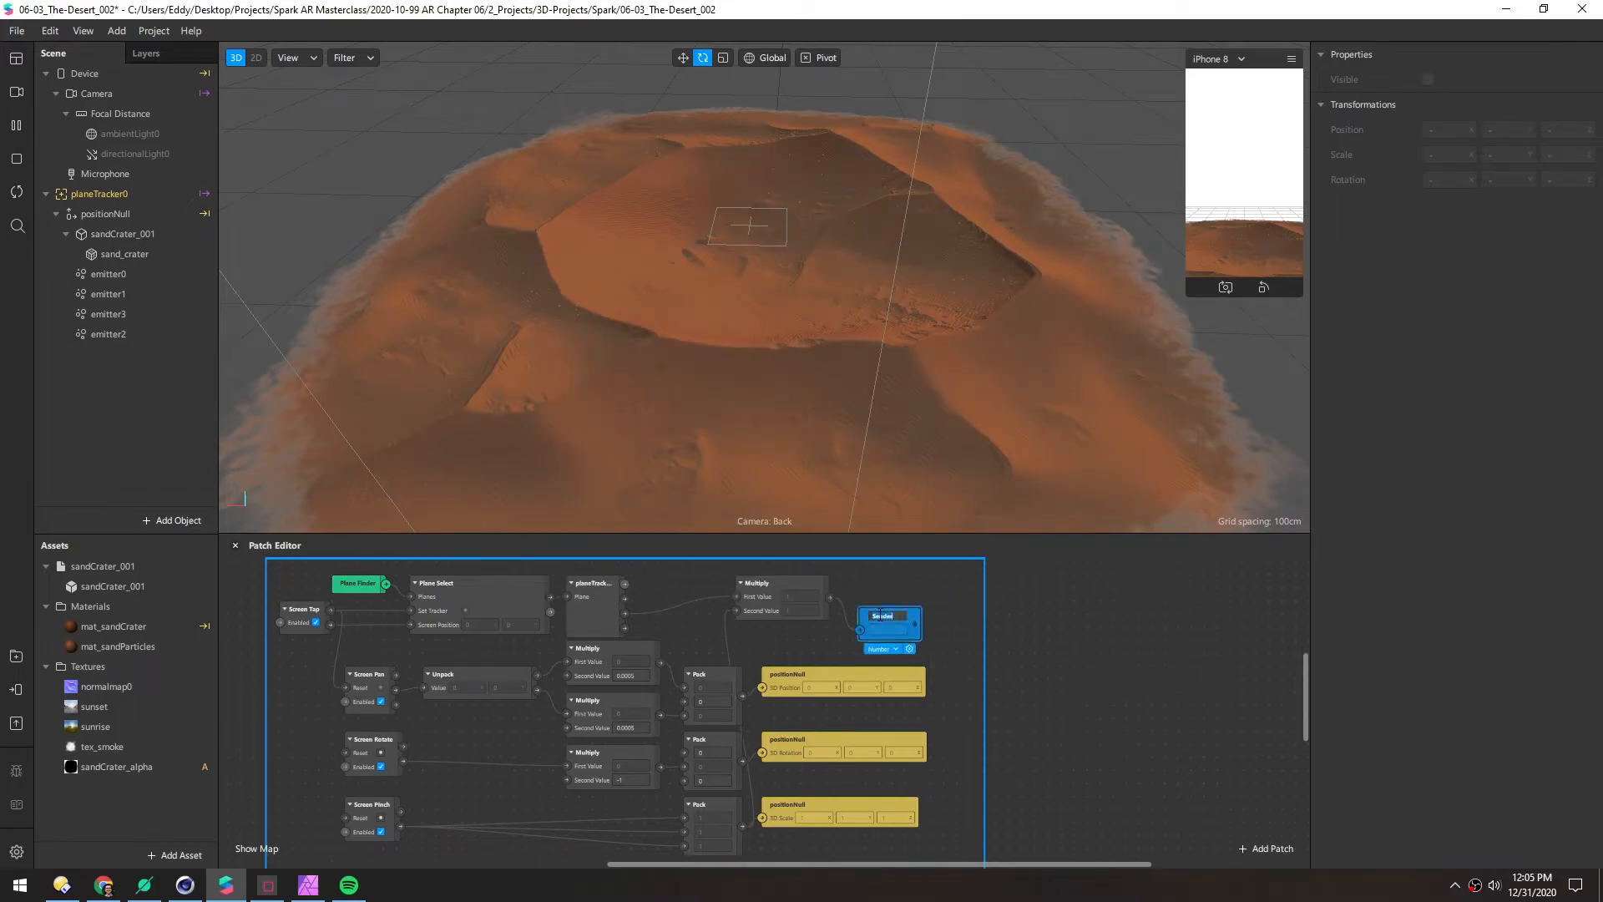
key("Return")
Select emitter0 through emitter3 and expose their particle Scale as patch inputs
middle_click_drag(1070, 679, 694, 784)
left_click(89, 278)
left_click(103, 334, "shift")
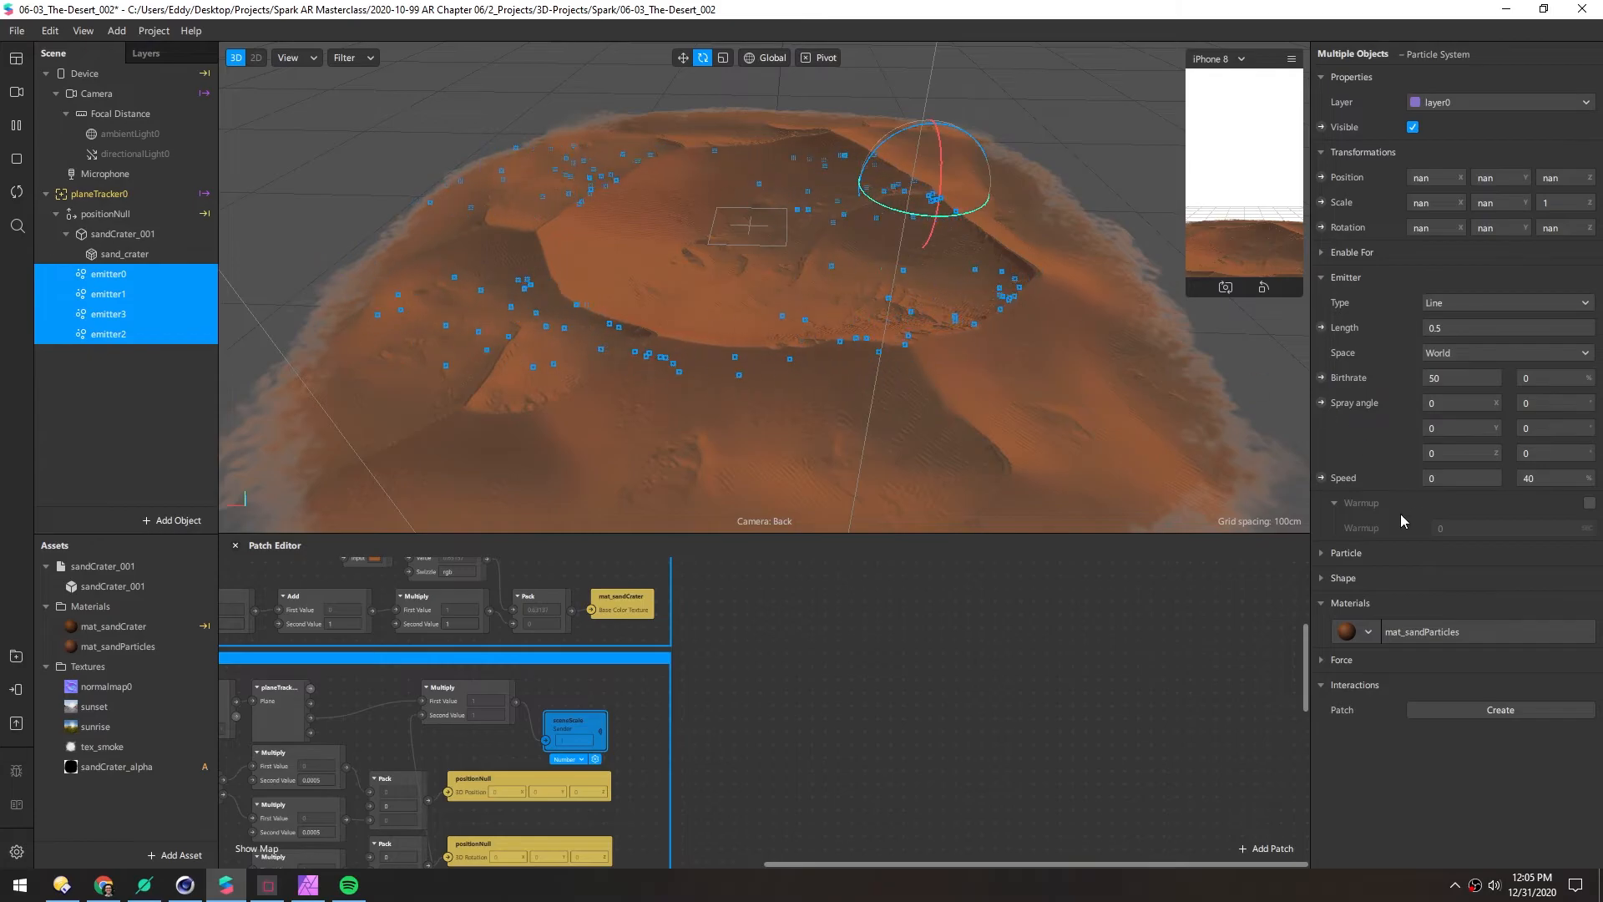
left_click(1321, 553)
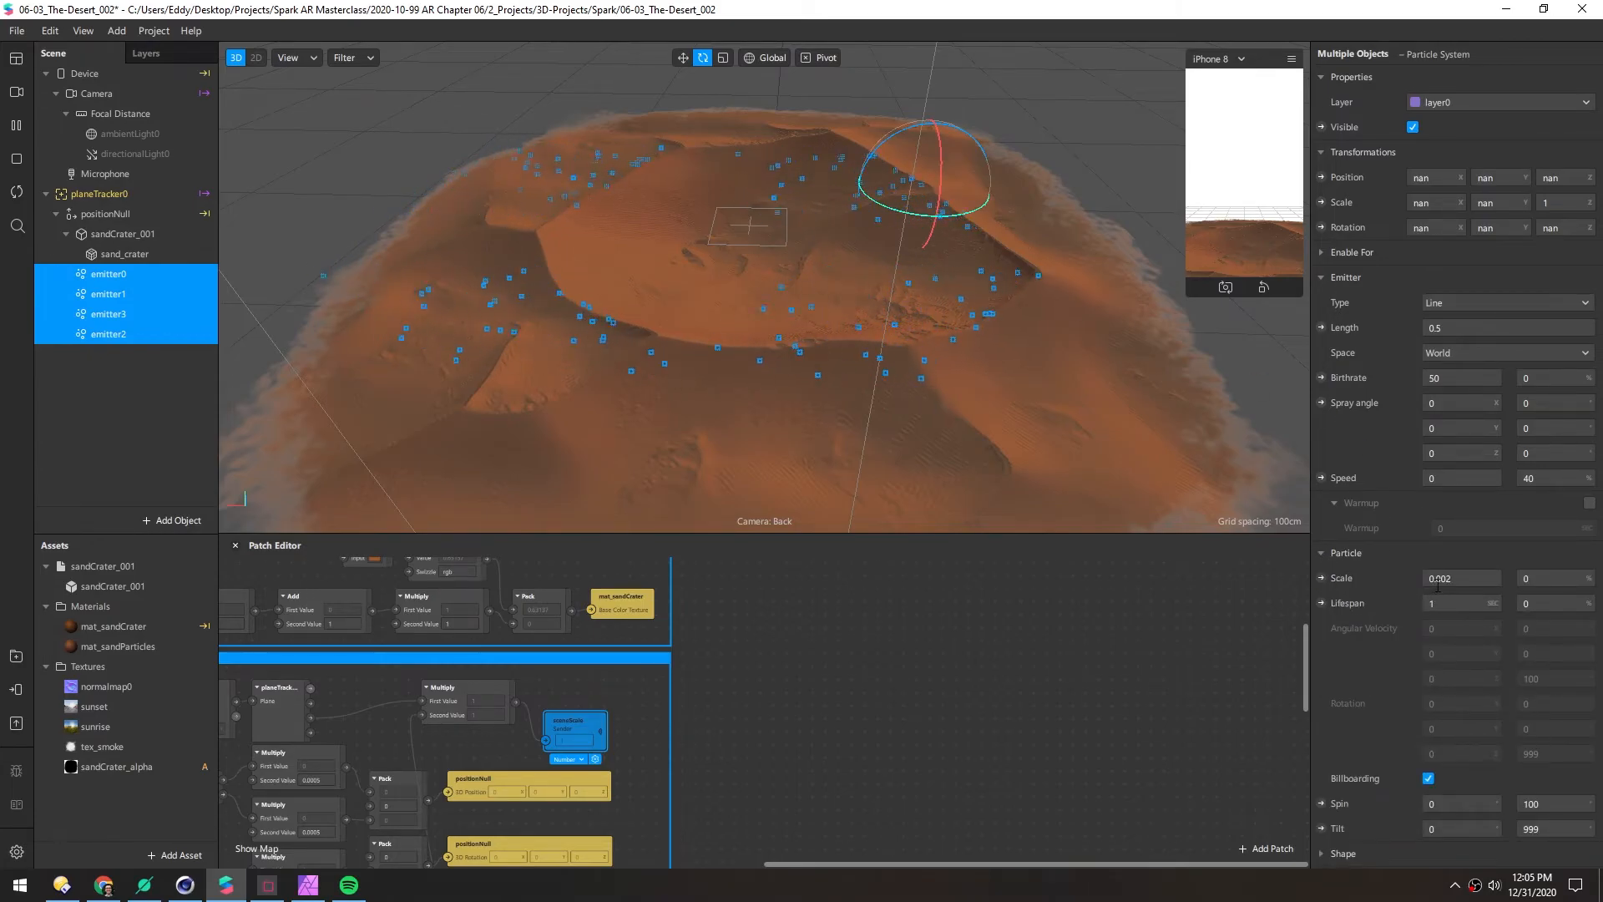
left_click(1322, 578)
Separate the stacked emitter Scale patches into a column, with emitter1's at the bottom
middle_click_drag(805, 649, 771, 647)
left_click_drag(789, 722, 960, 669)
left_click(904, 639)
left_click_drag(956, 612, 960, 721)
left_click_drag(959, 603, 960, 768)
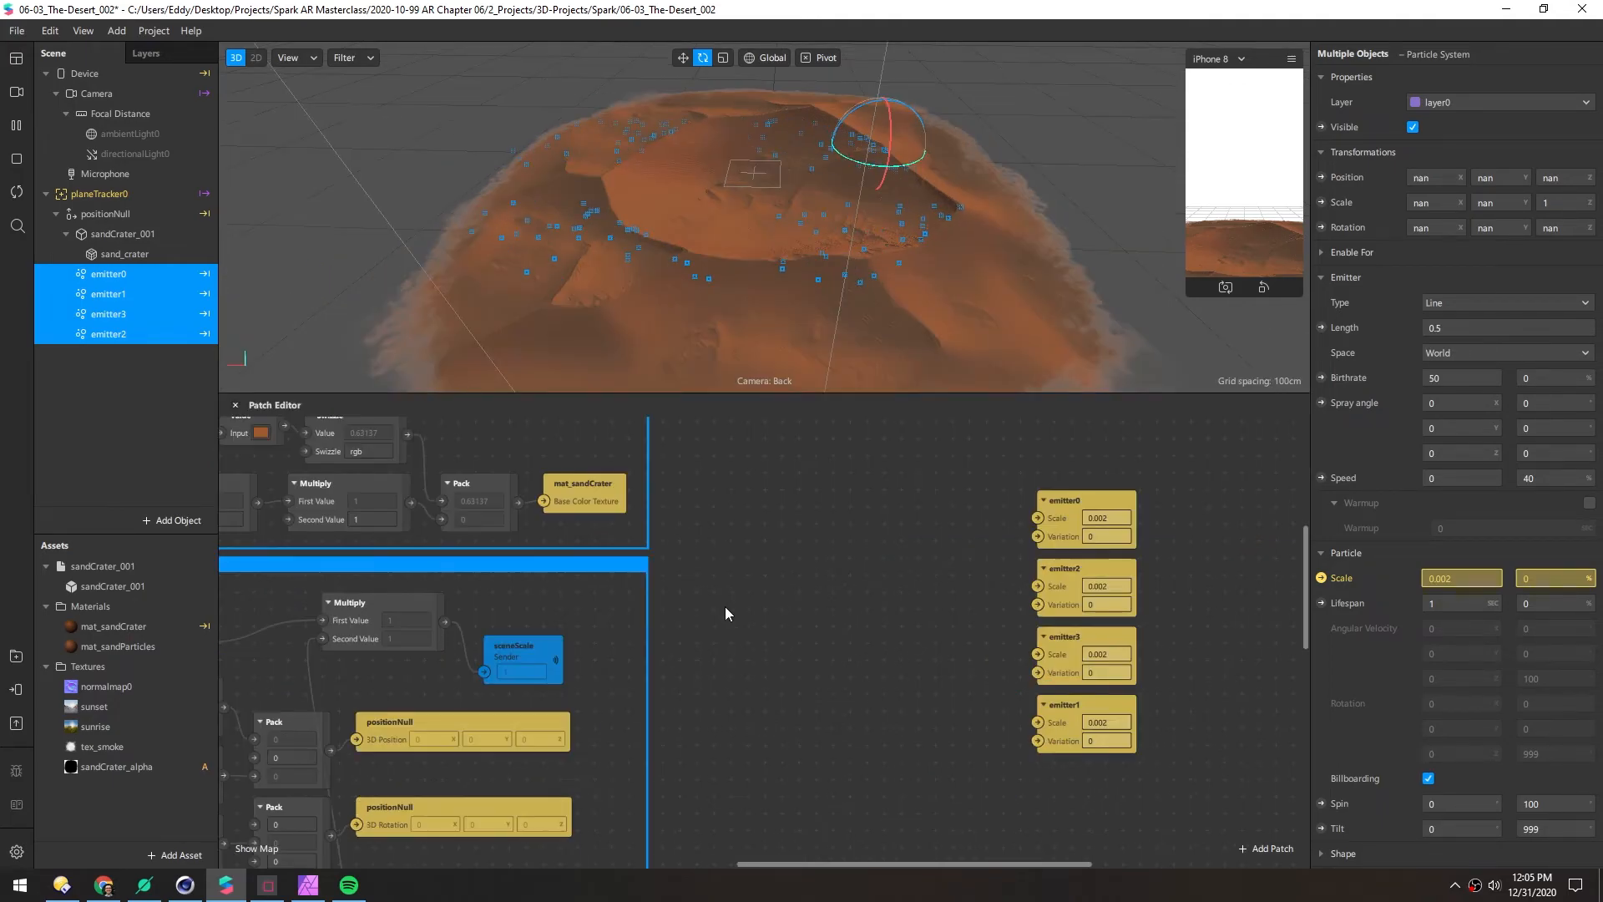
Add a sceneScale Receiver followed by a Multiply with a 0.002 second value
double_click(725, 606)
type("r")
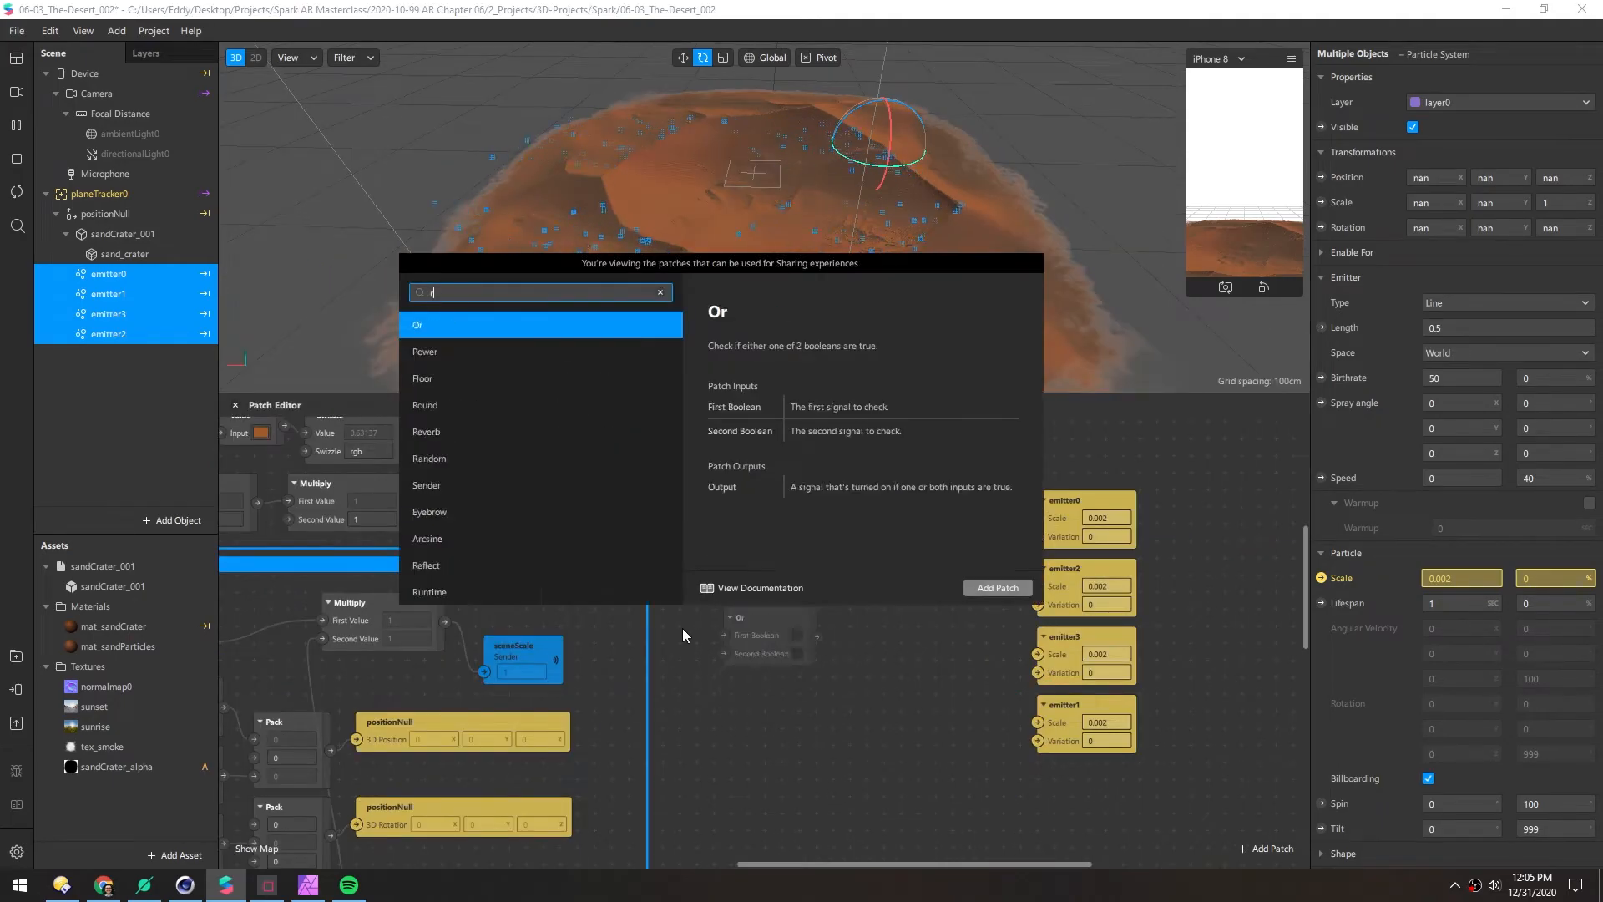
type("eceiver")
key("Return")
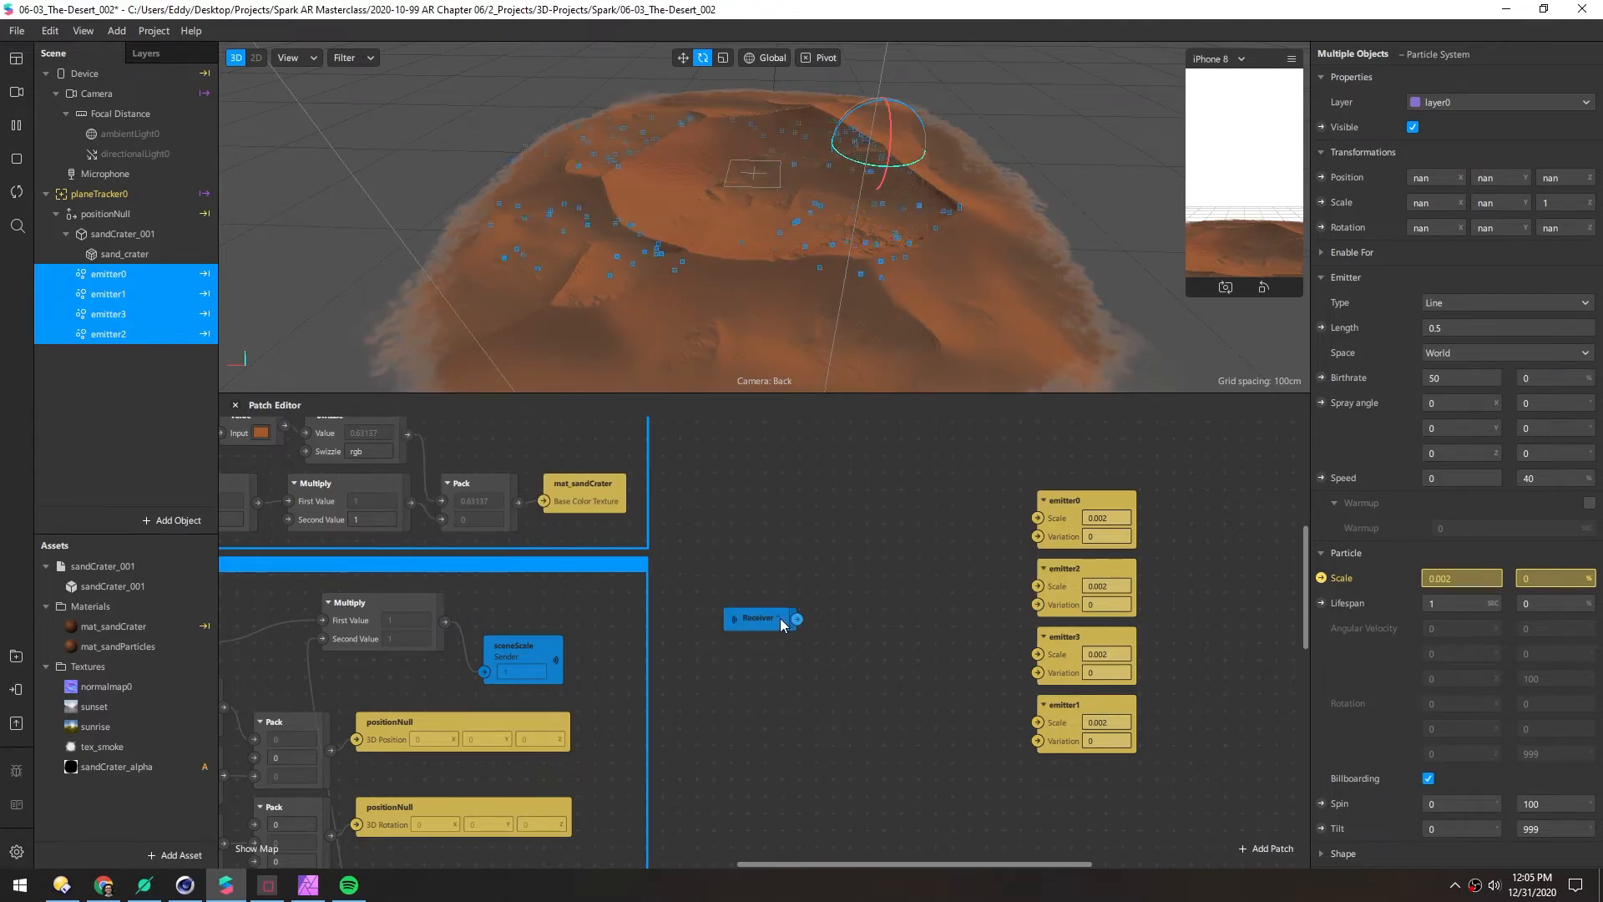
left_click(780, 620)
left_click(806, 664)
left_click_drag(805, 619, 837, 591)
type("multiply")
key("Return")
left_click(1098, 517)
left_click(913, 639)
type("0.002")
Wire the Multiply output into the Scale of emitter0, emitter2, emitter3 and emitter1
left_click_drag(954, 623, 1038, 519)
left_click_drag(954, 622, 1038, 587)
left_click_drag(955, 623, 1038, 722)
middle_click_drag(861, 690, 795, 691)
left_click_drag(1146, 817, 1002, 604)
Insert a Swizzle between sceneScale and Multiply, and tidy the scale patch chain
right_click(771, 671)
type("swizzle")
key("Return")
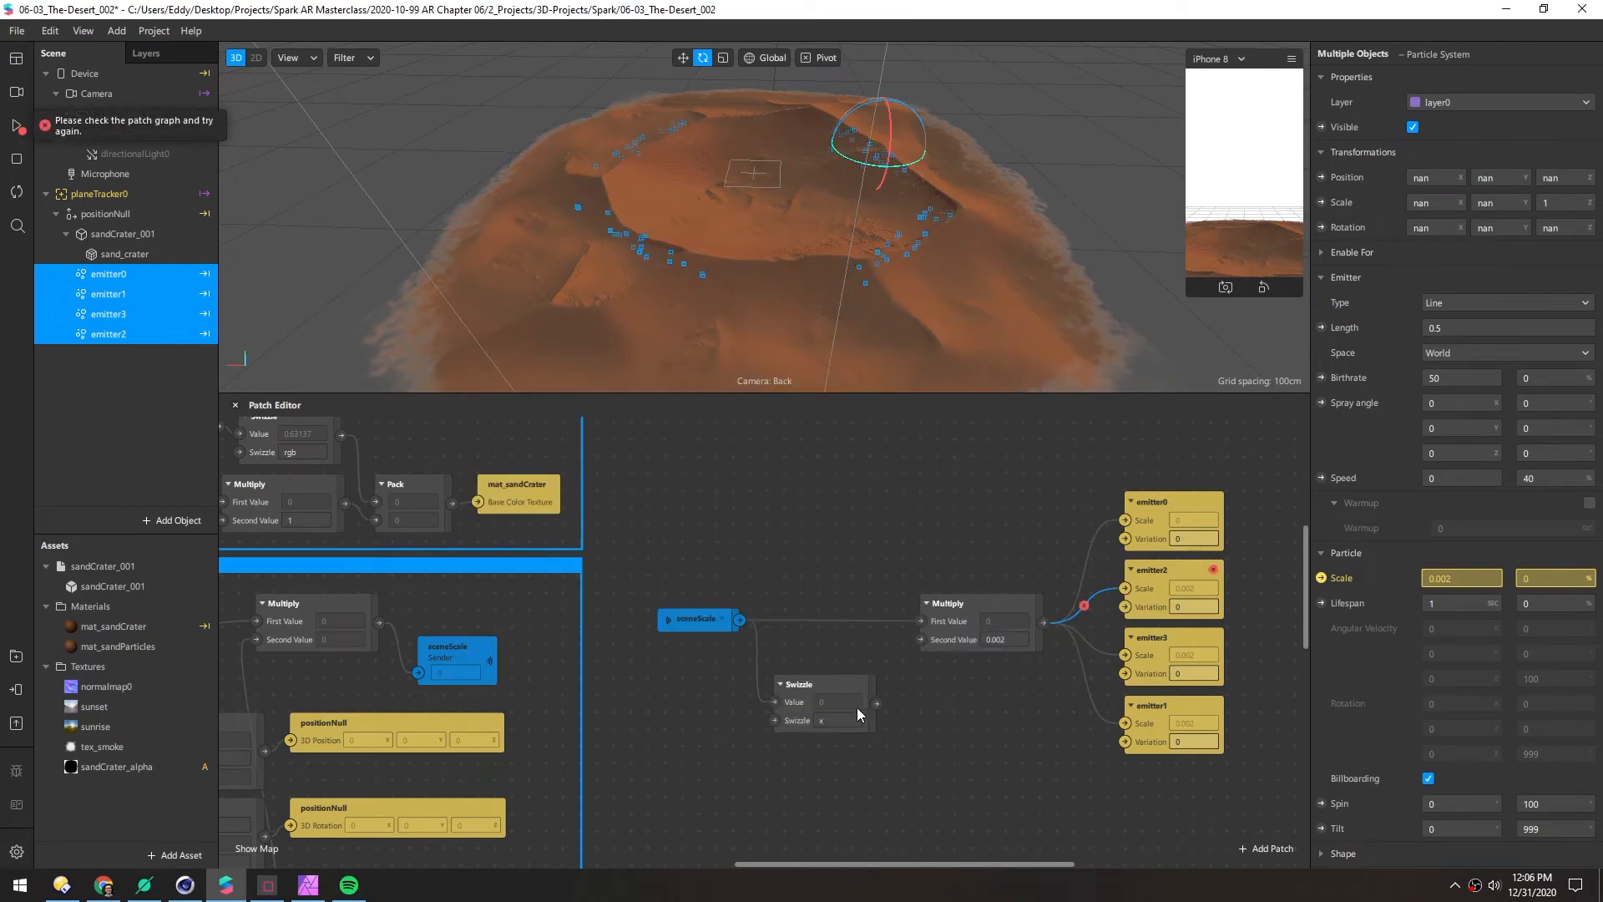
left_click_drag(876, 704, 921, 621)
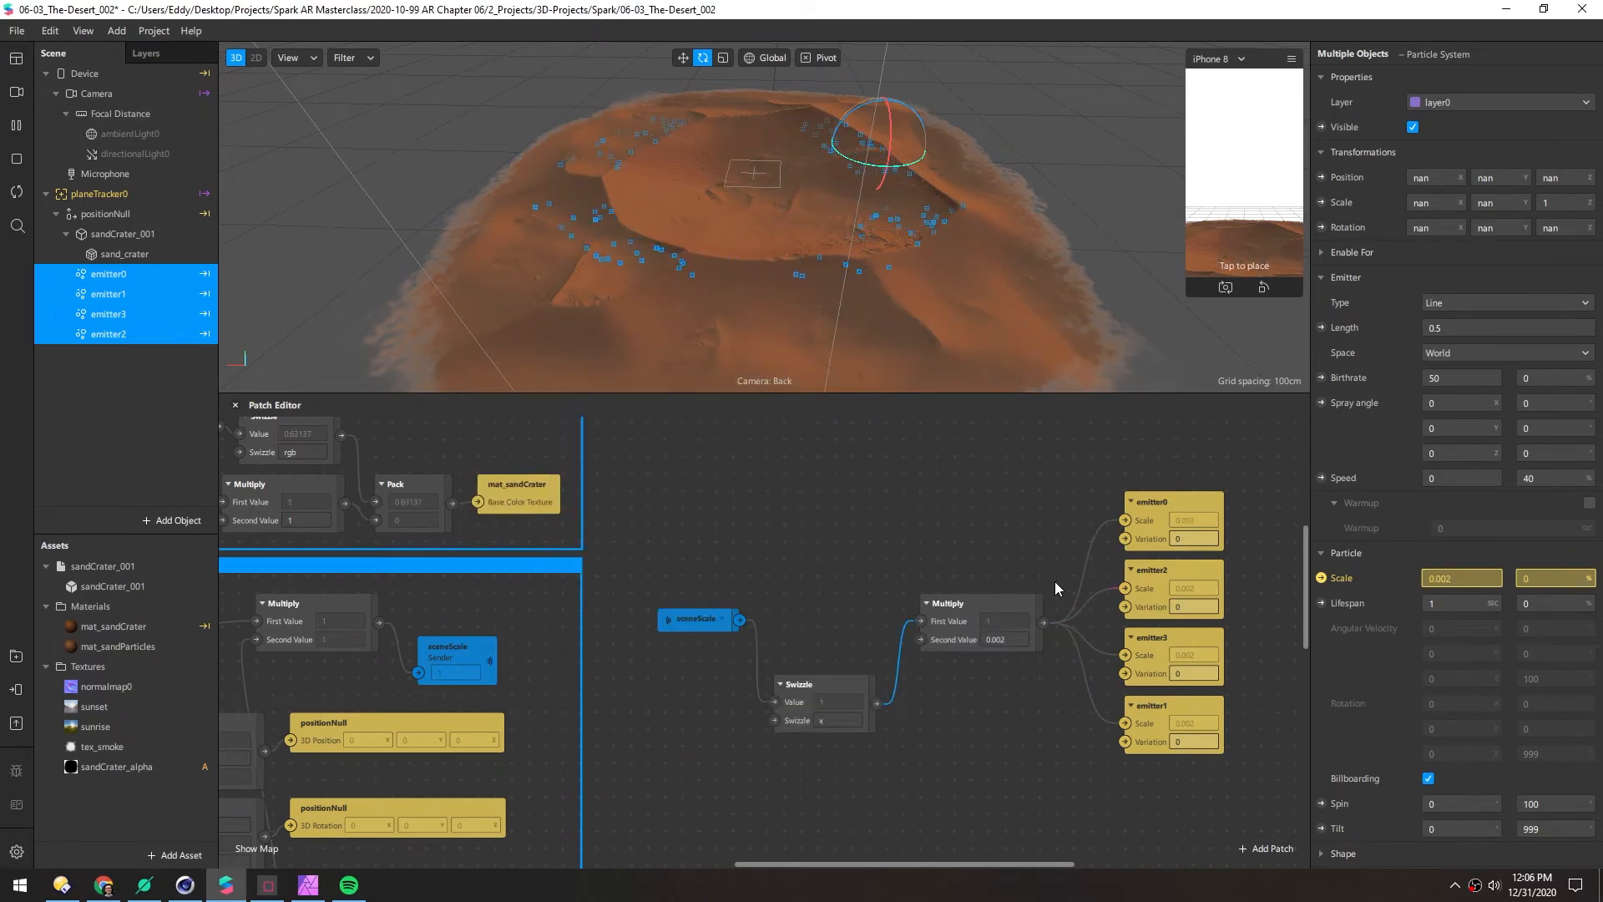
left_click_drag(807, 686, 798, 621)
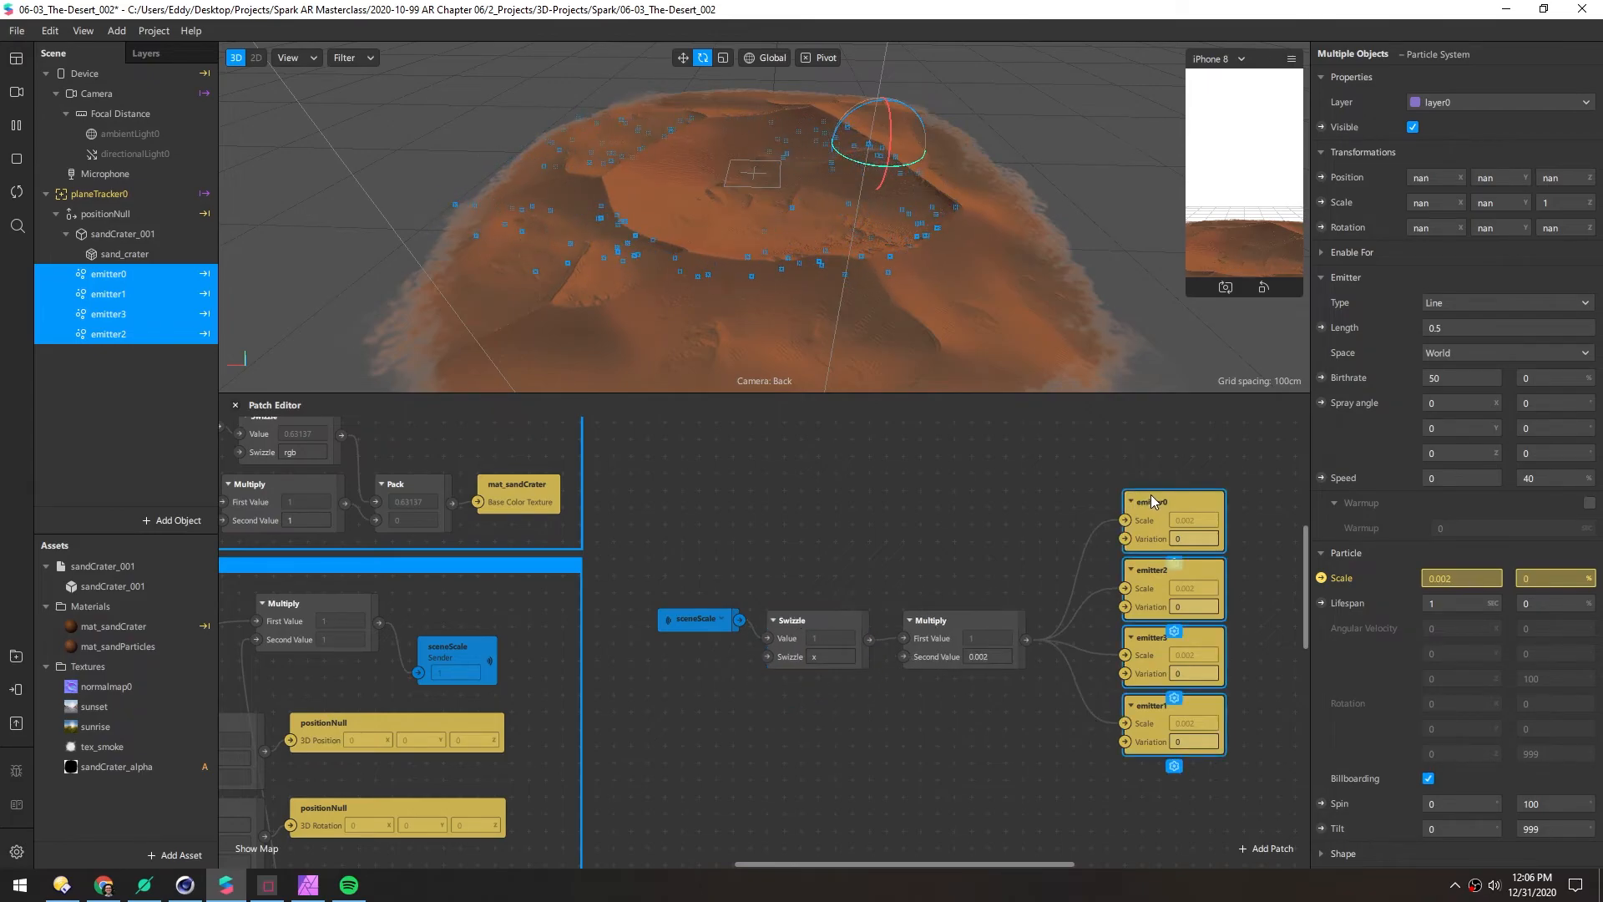
left_click_drag(1145, 505, 1092, 524)
left_click_drag(1213, 790, 663, 493)
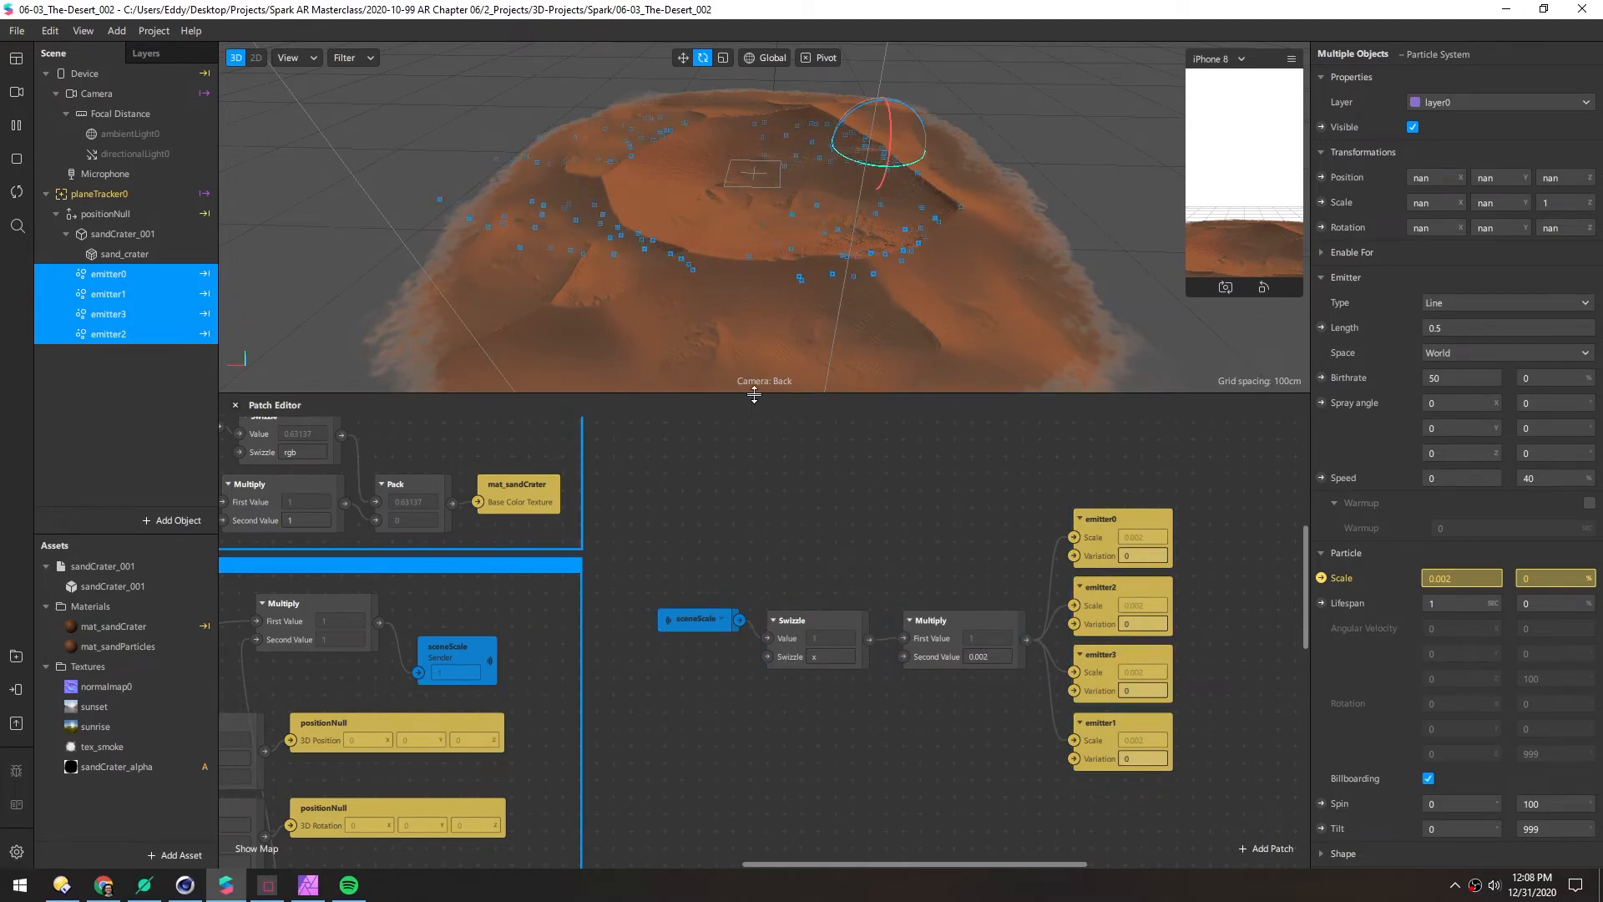
left_click_drag(754, 399, 766, 494)
Duplicate emitter2 to create emitter4 and begin renaming it
left_click(116, 372)
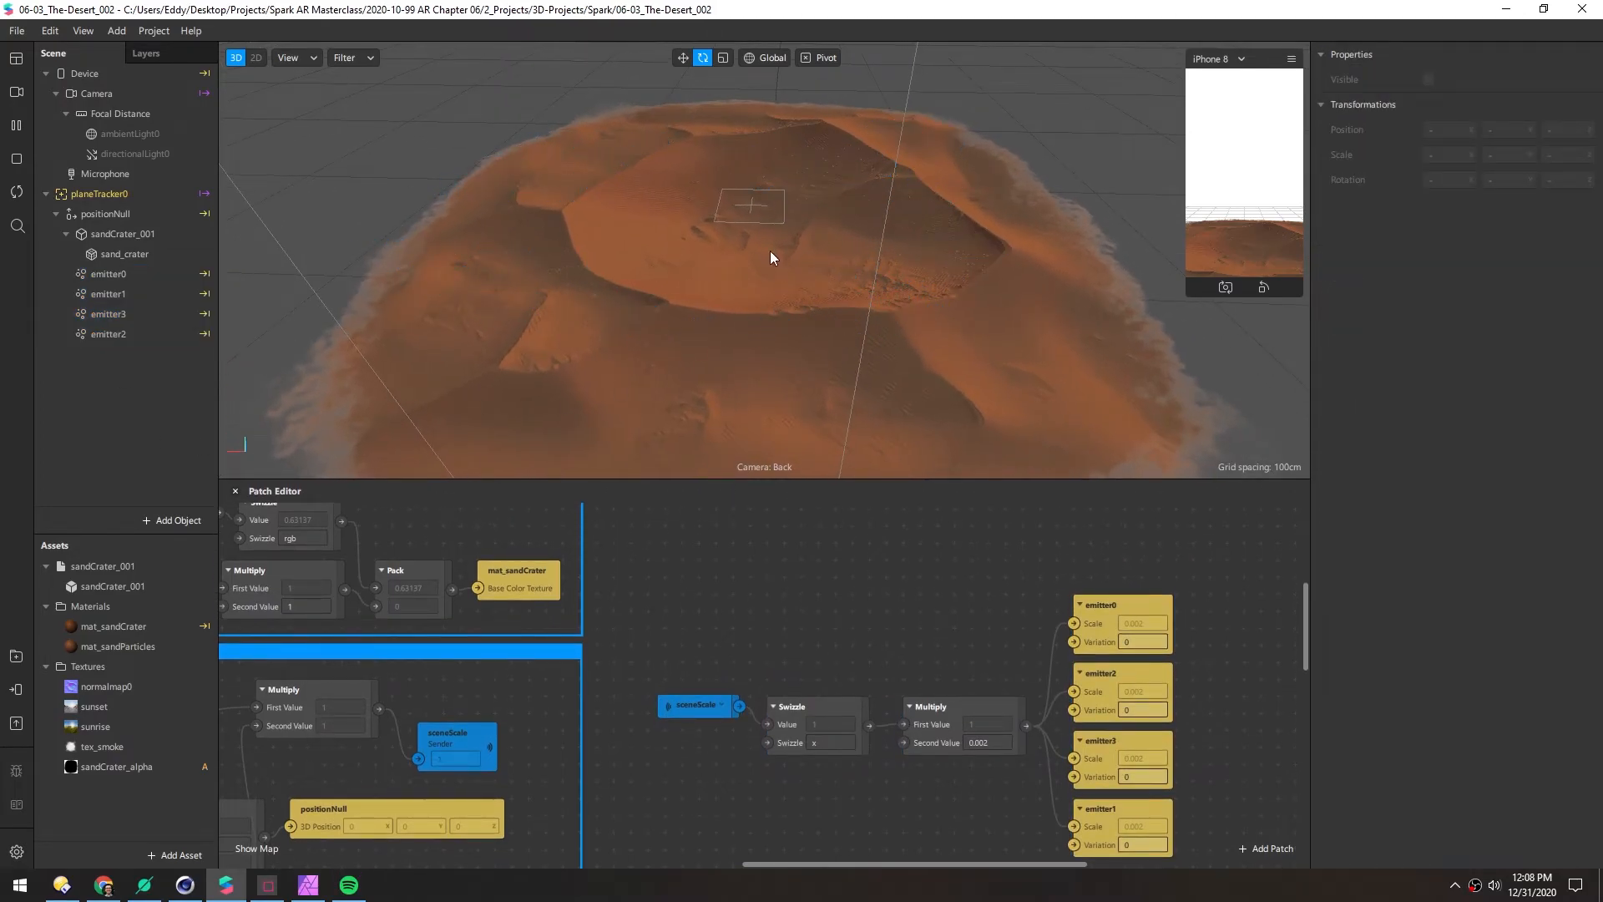
left_click(114, 333)
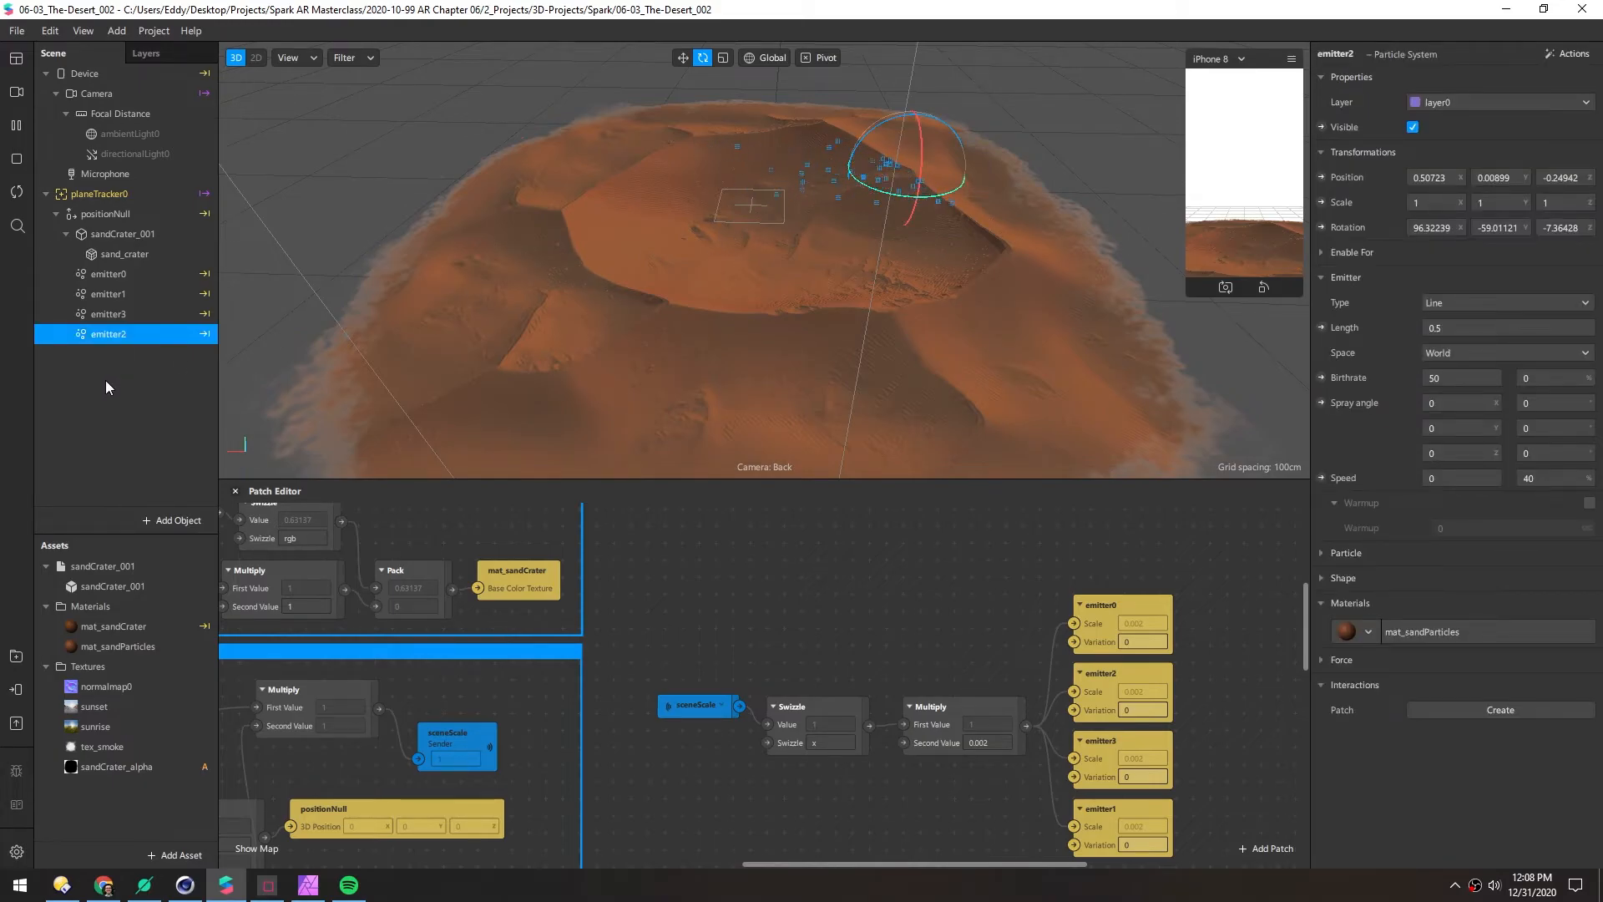
key("ctrl+d")
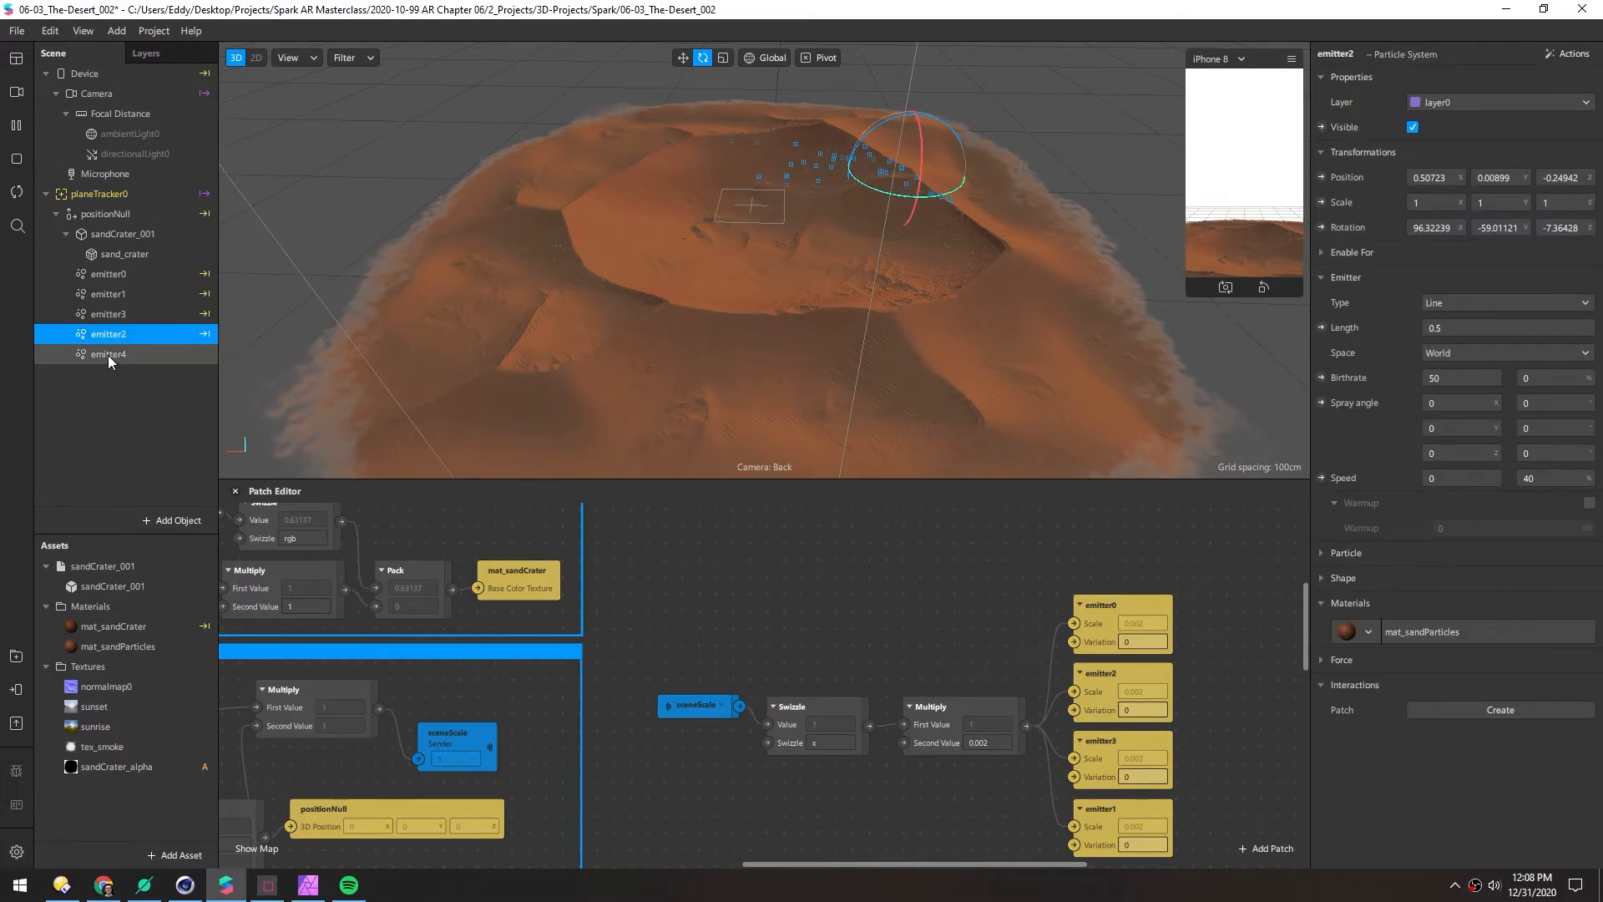
double_click(106, 354)
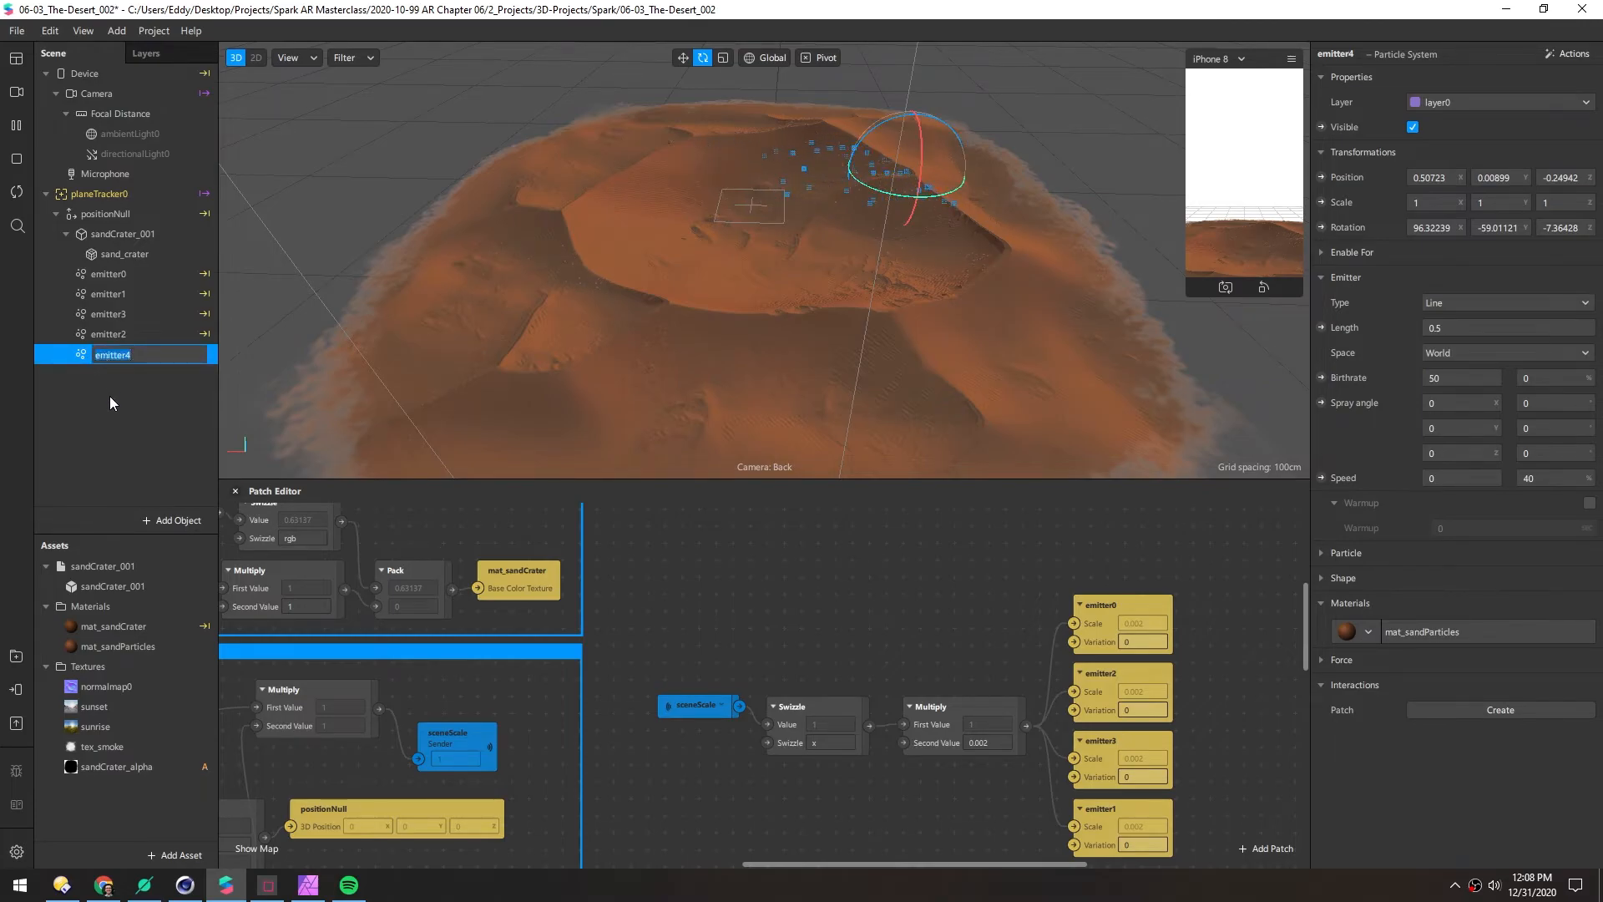
Rename emitter4 to sandCenter
type("sandCenter")
key("Return")
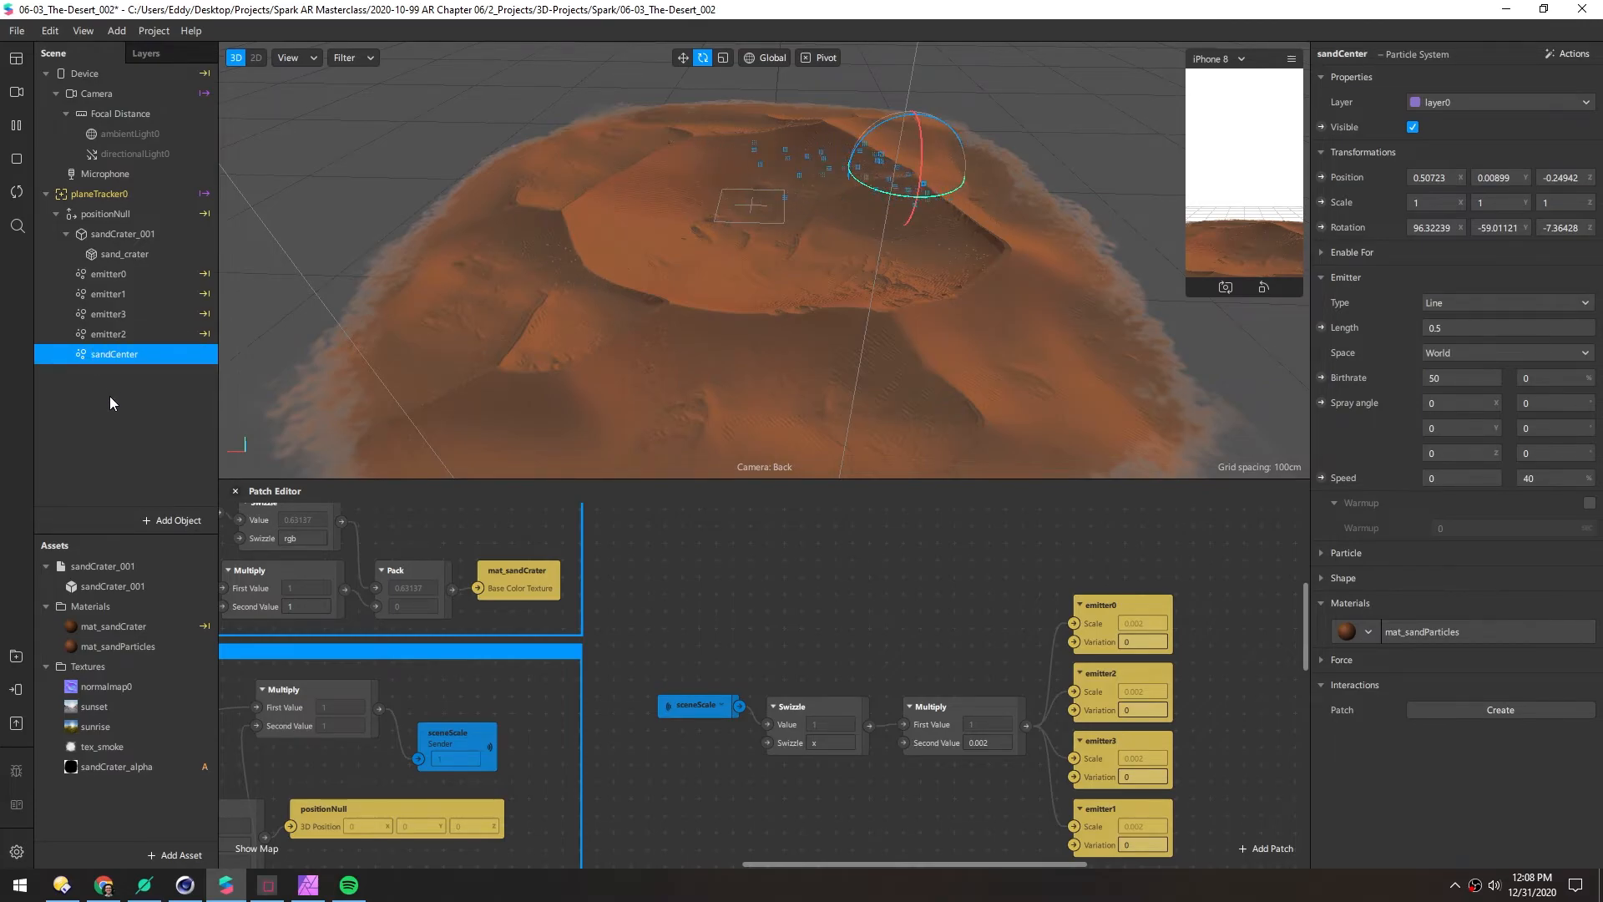
left_click_drag(693, 227, 660, 276)
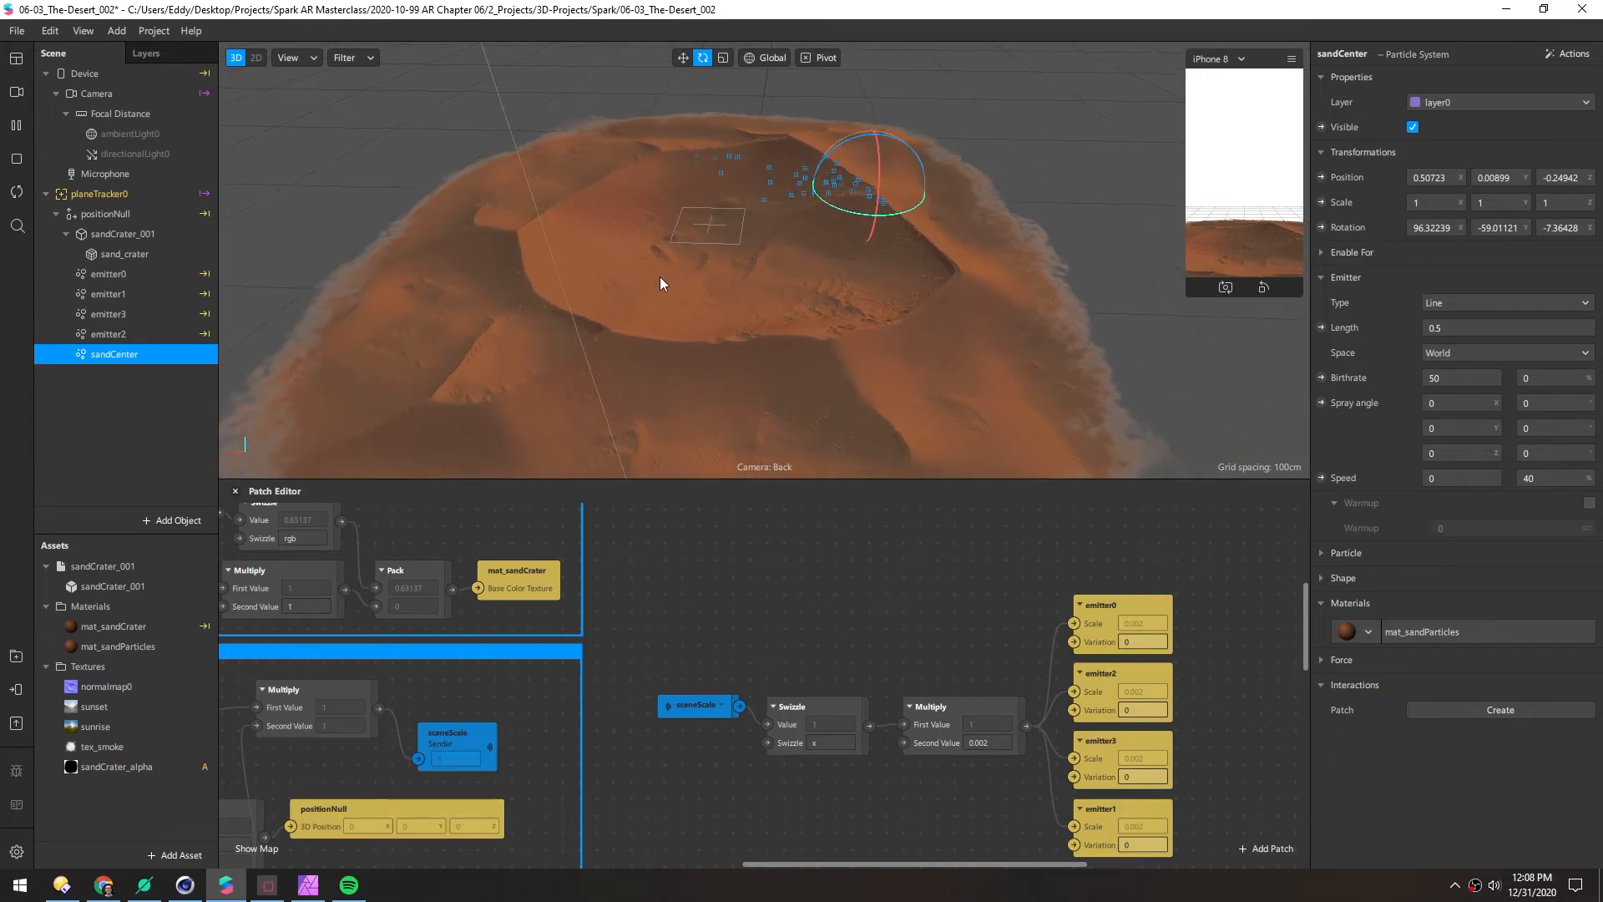
Set sandCenter's position to 0, 0, 0
left_click(1433, 177)
type("0")
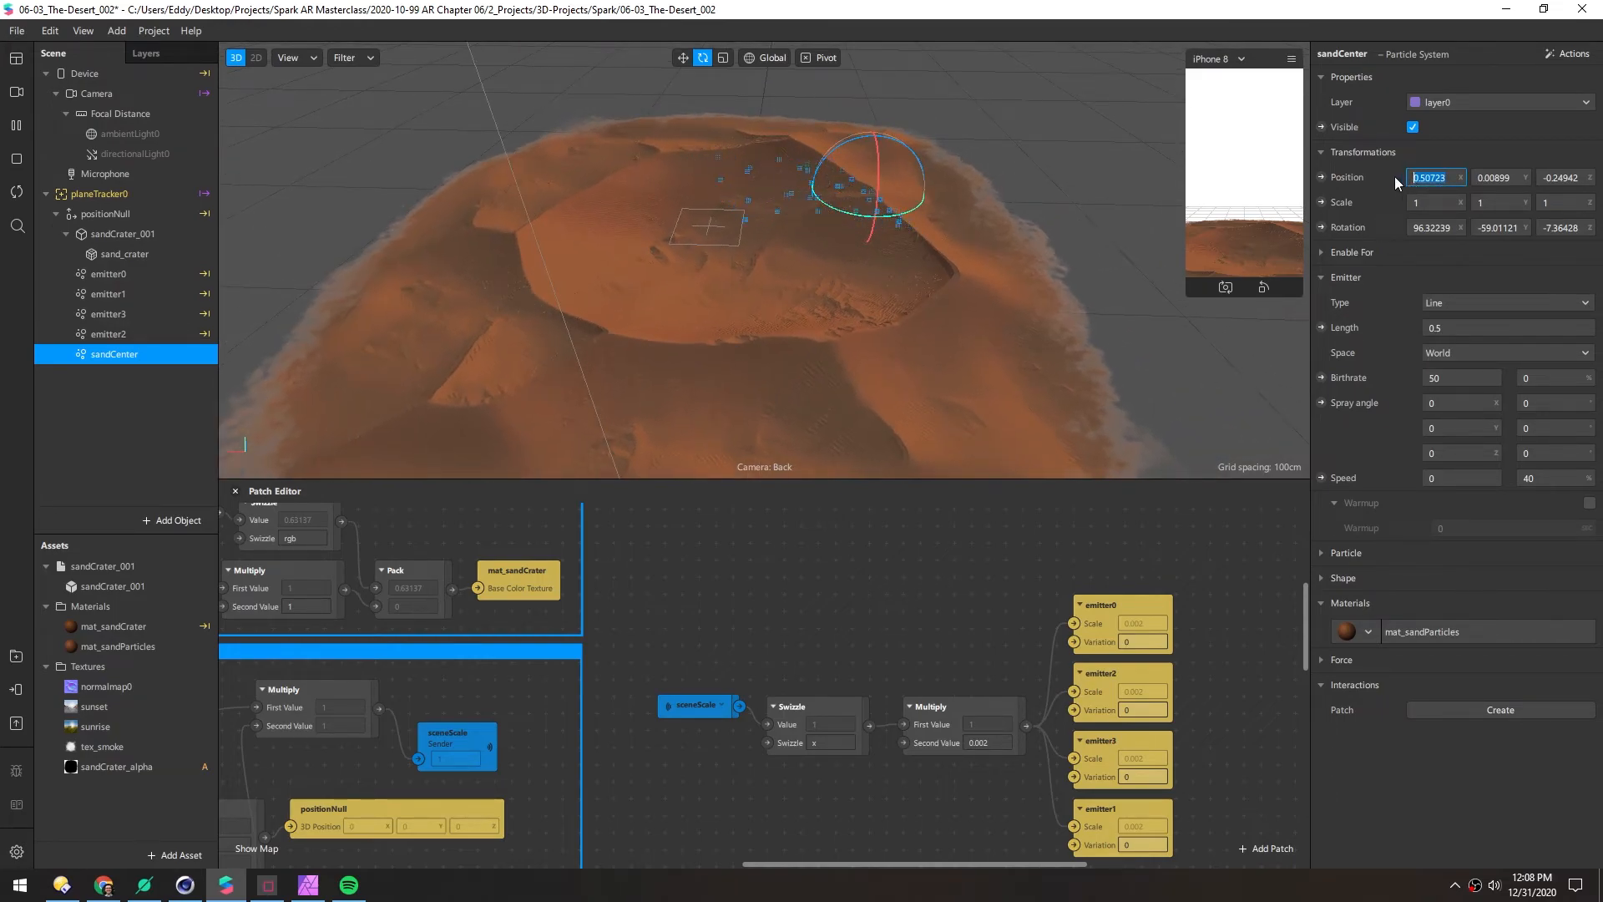
key("Tab")
type("0")
key("Tab")
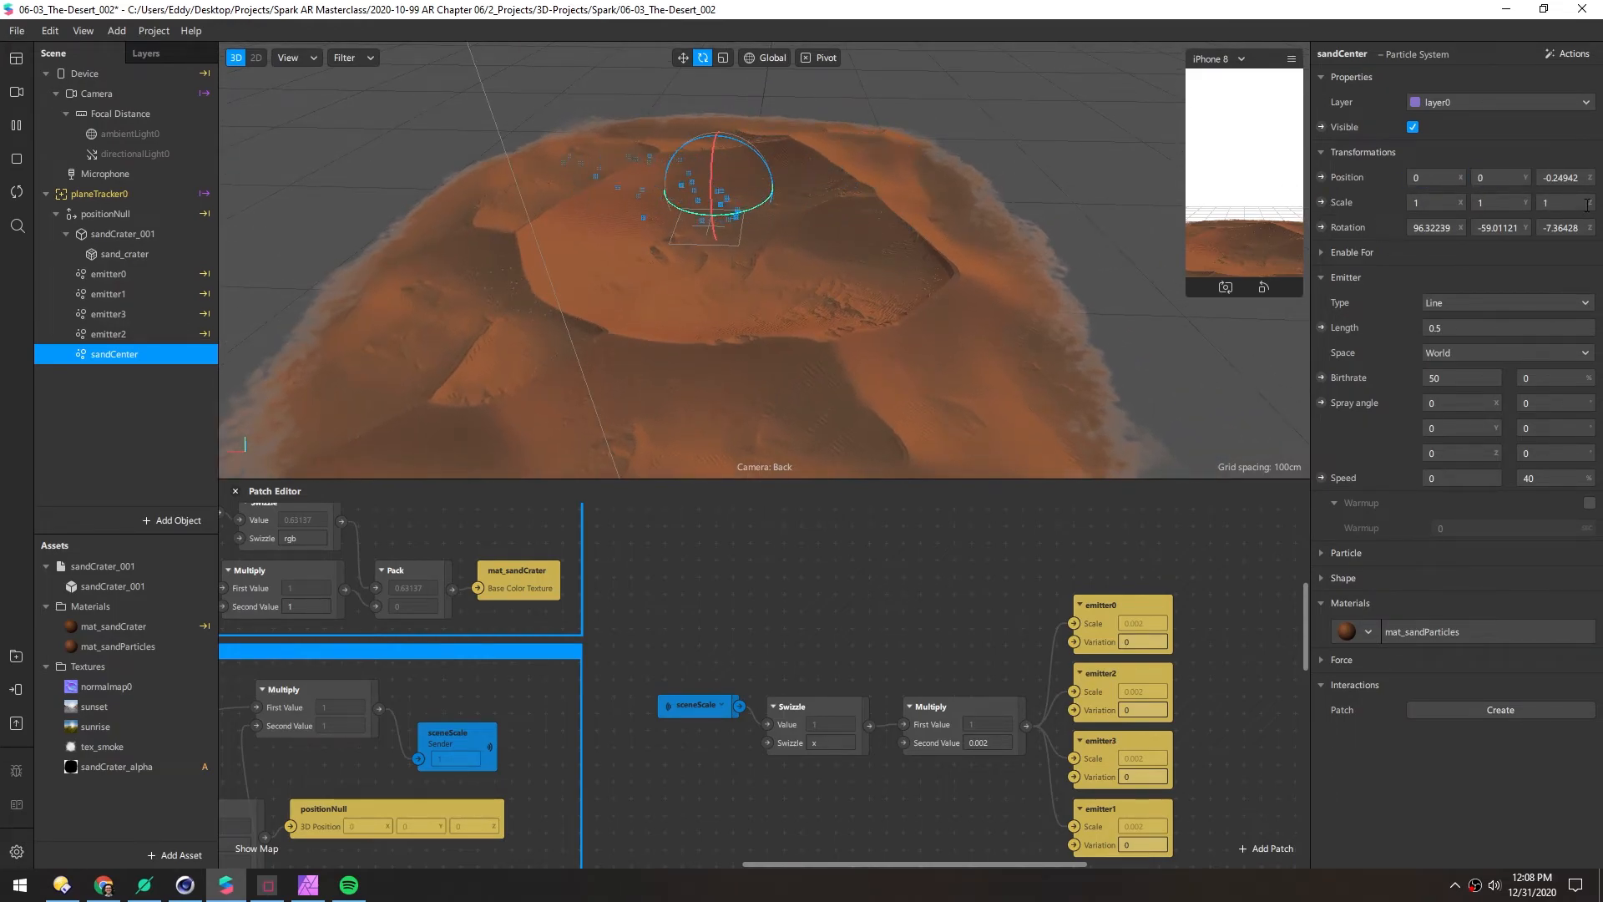
type("0")
key("Return")
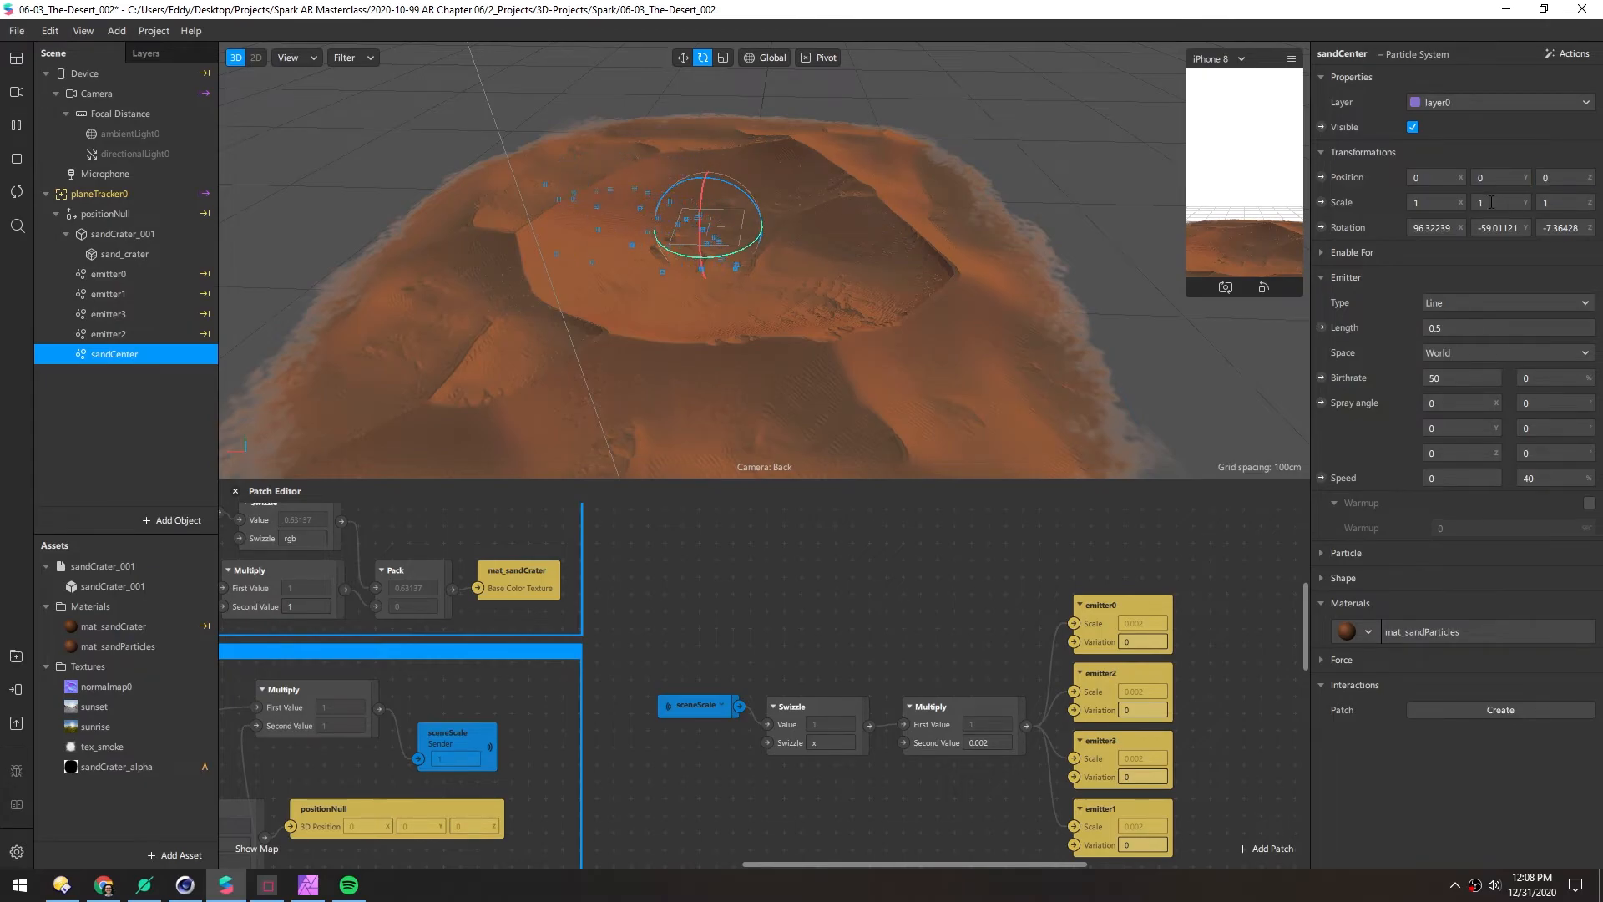
Set sandCenter's emitter length to 0.1
left_click(1450, 330)
key("BackSpace")
type("1")
key("Return")
left_click_drag(618, 253, 683, 286)
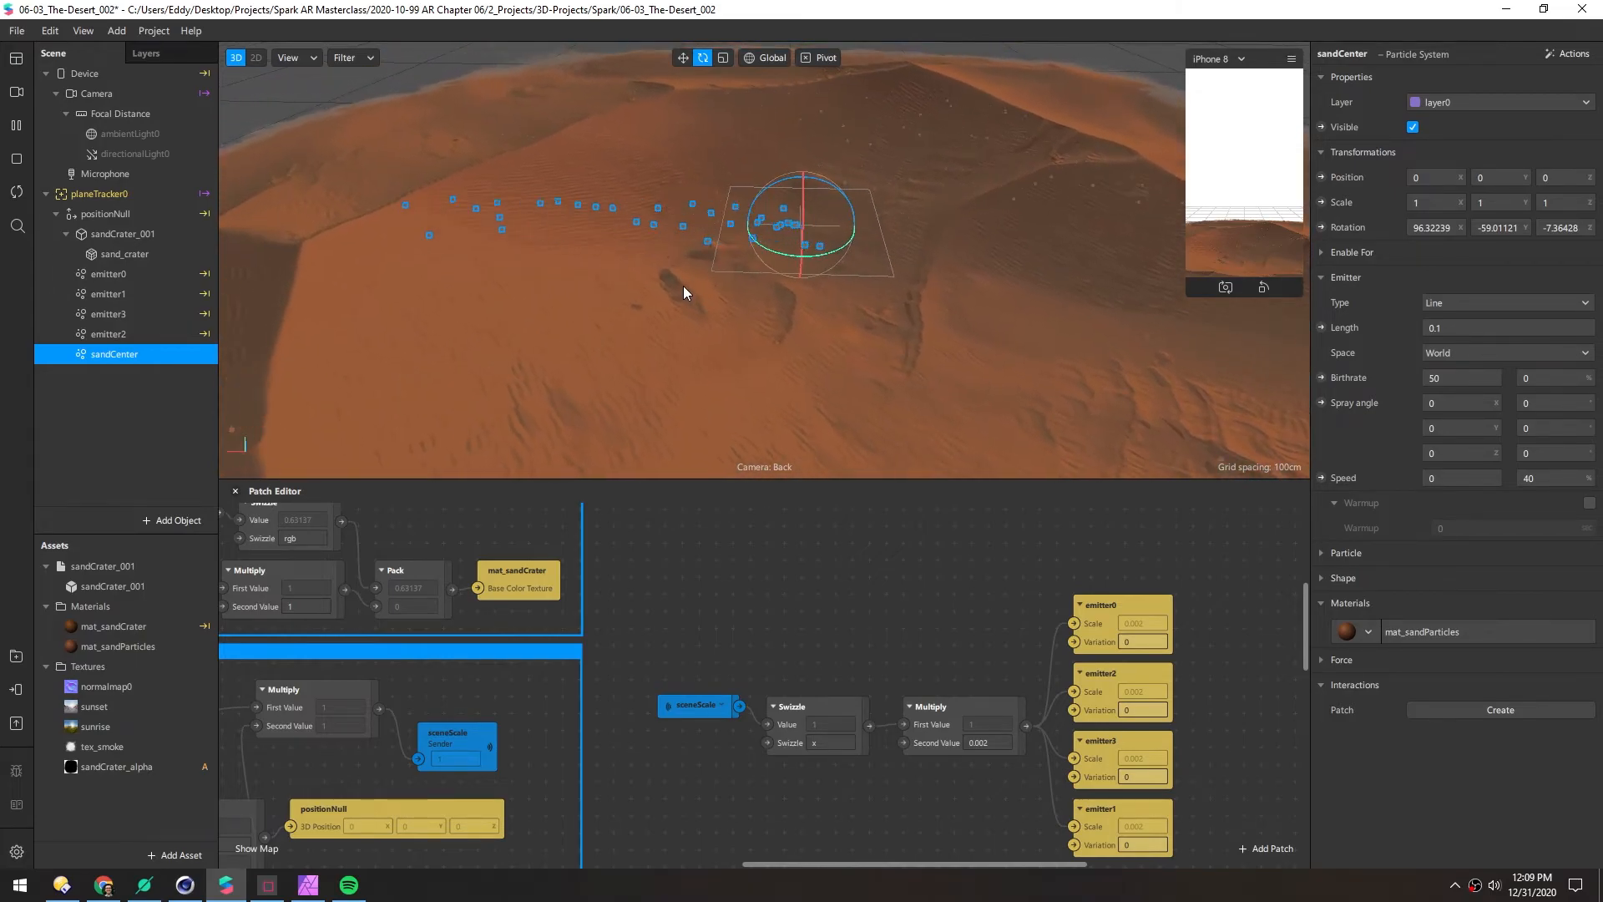
Make sandCenter a Plane emitter with rotation 0, 0, 0
left_click(1445, 305)
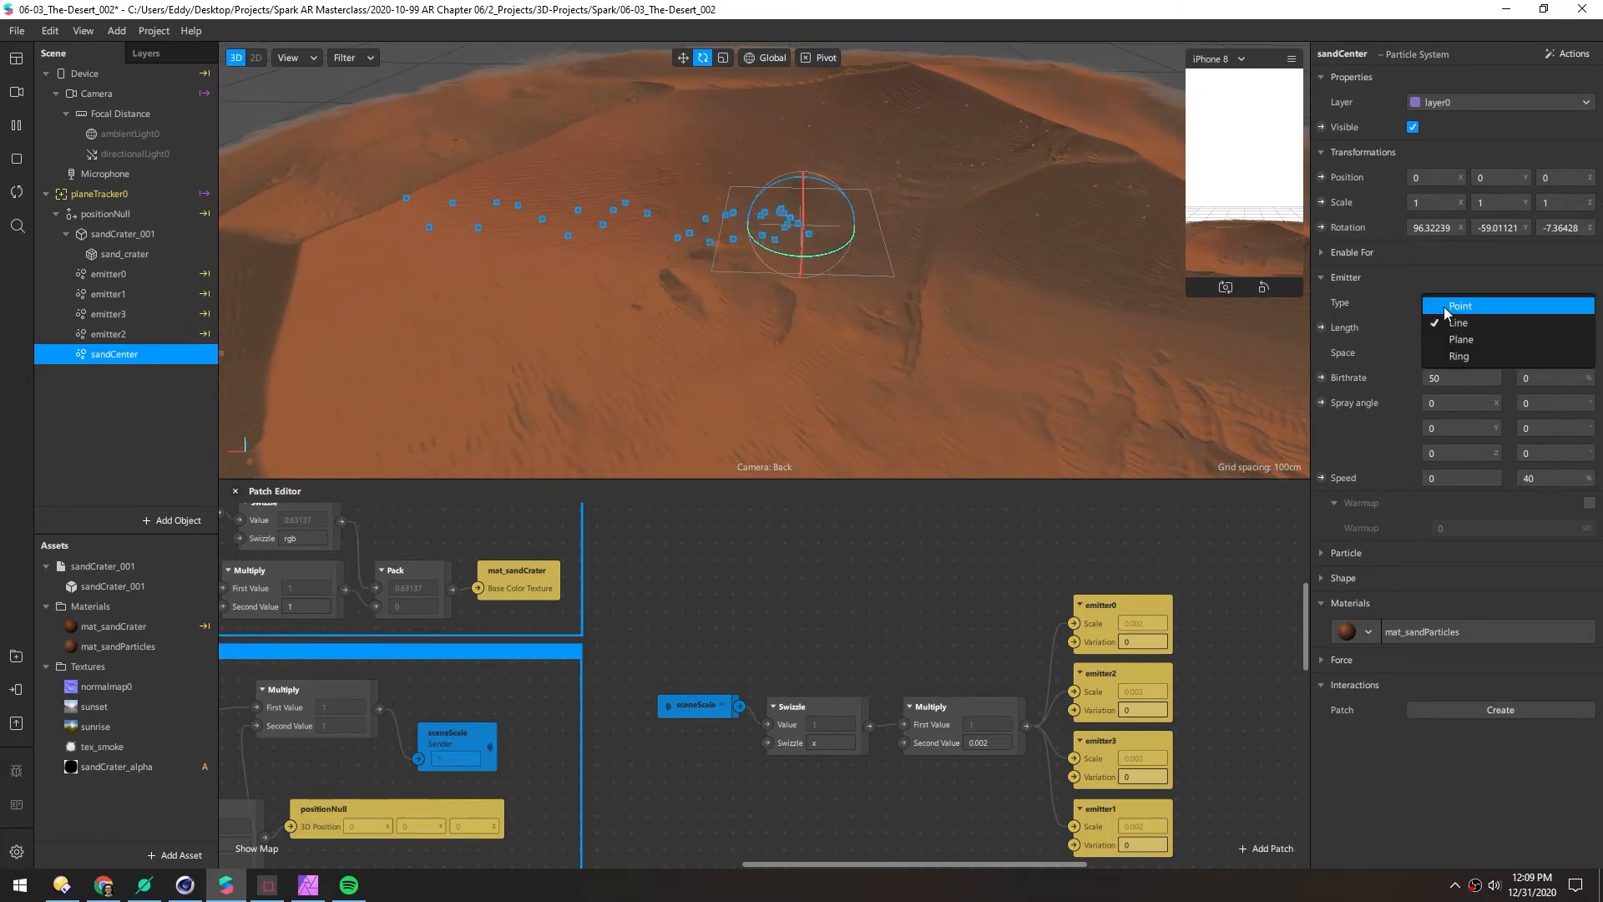
left_click(1446, 339)
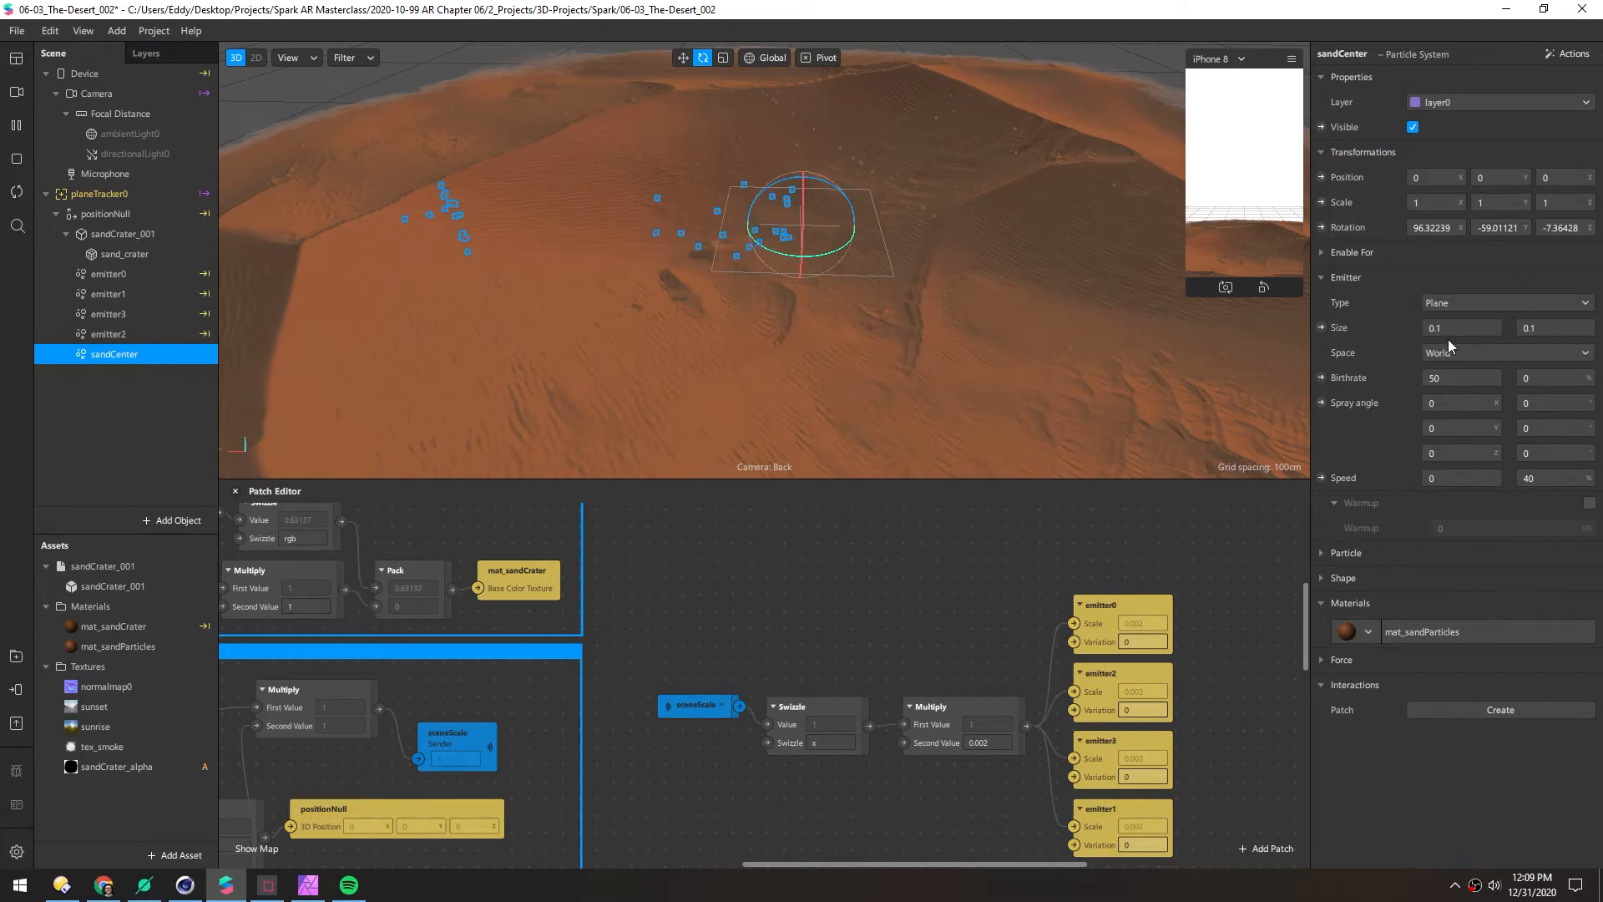
left_click(1455, 228)
type("0")
key("Return")
left_click_drag(1518, 230, 1411, 240)
type("0")
key("Return")
left_click_drag(1578, 230, 1517, 244)
type("0")
key("Return")
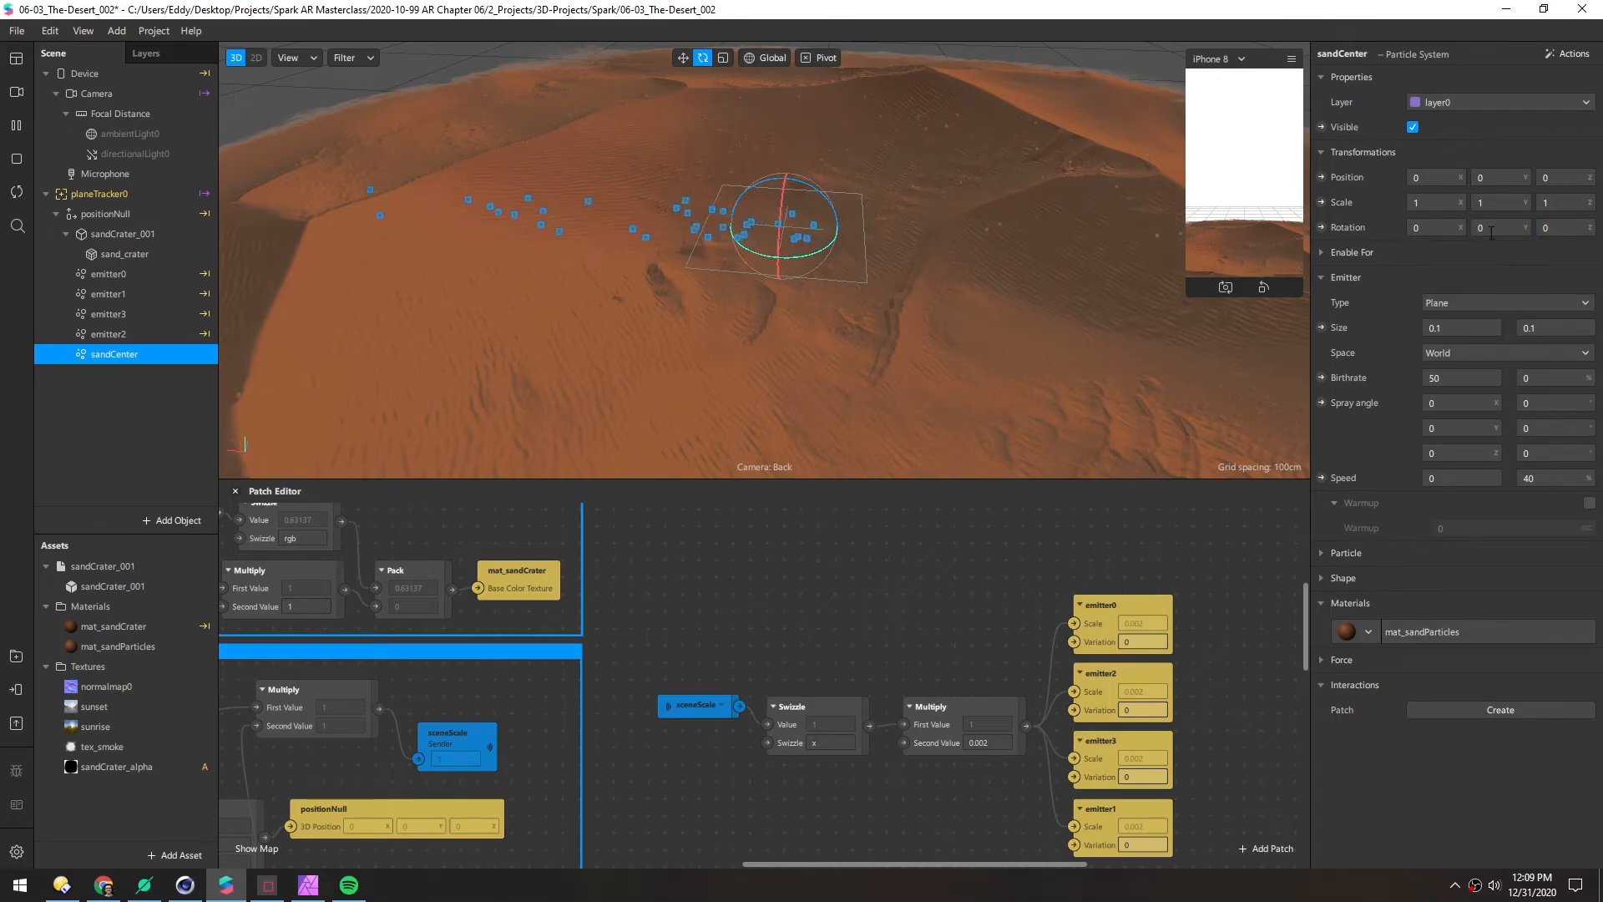
Lower sandCenter into the crater floor to Y -0.08439
left_click_drag(664, 243, 789, 301, "alt")
key("w")
left_click_drag(787, 162, 789, 255)
scroll(765, 305, "up", 5)
middle_click_drag(775, 395, 751, 304)
left_click_drag(789, 197, 779, 96)
left_click_drag(763, 236, 763, 279, "alt")
scroll(766, 280, "down", 5)
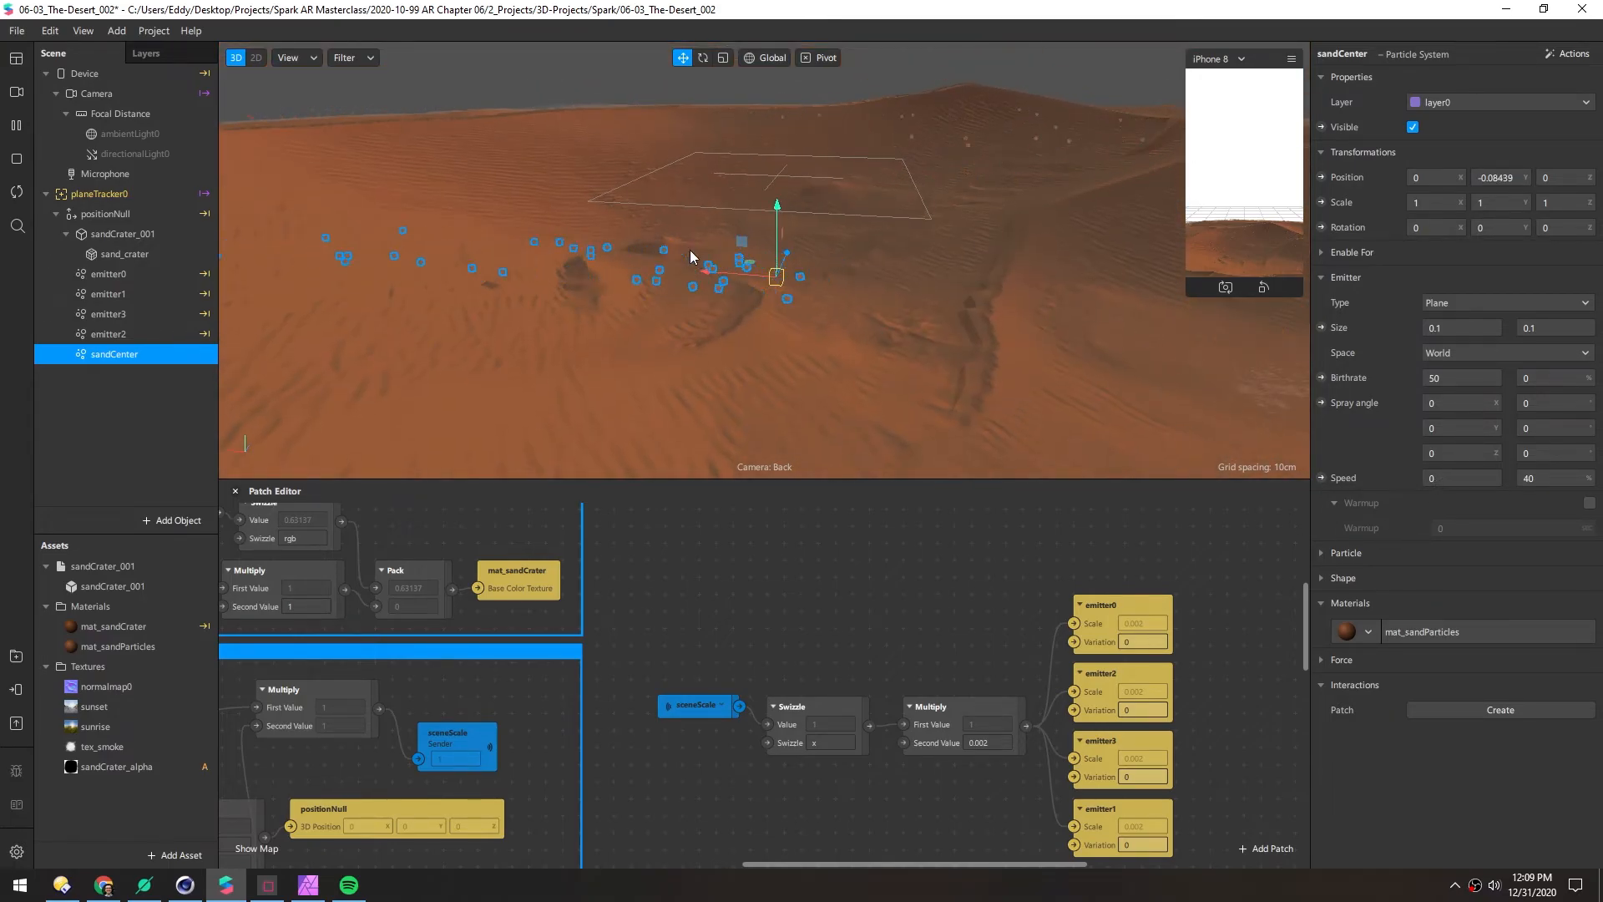
scroll(537, 197, "down", 4)
Set sandCenter's emitter speed to 0.1
left_click_drag(672, 250, 708, 322, "alt")
left_click_drag(1450, 479, 1398, 462)
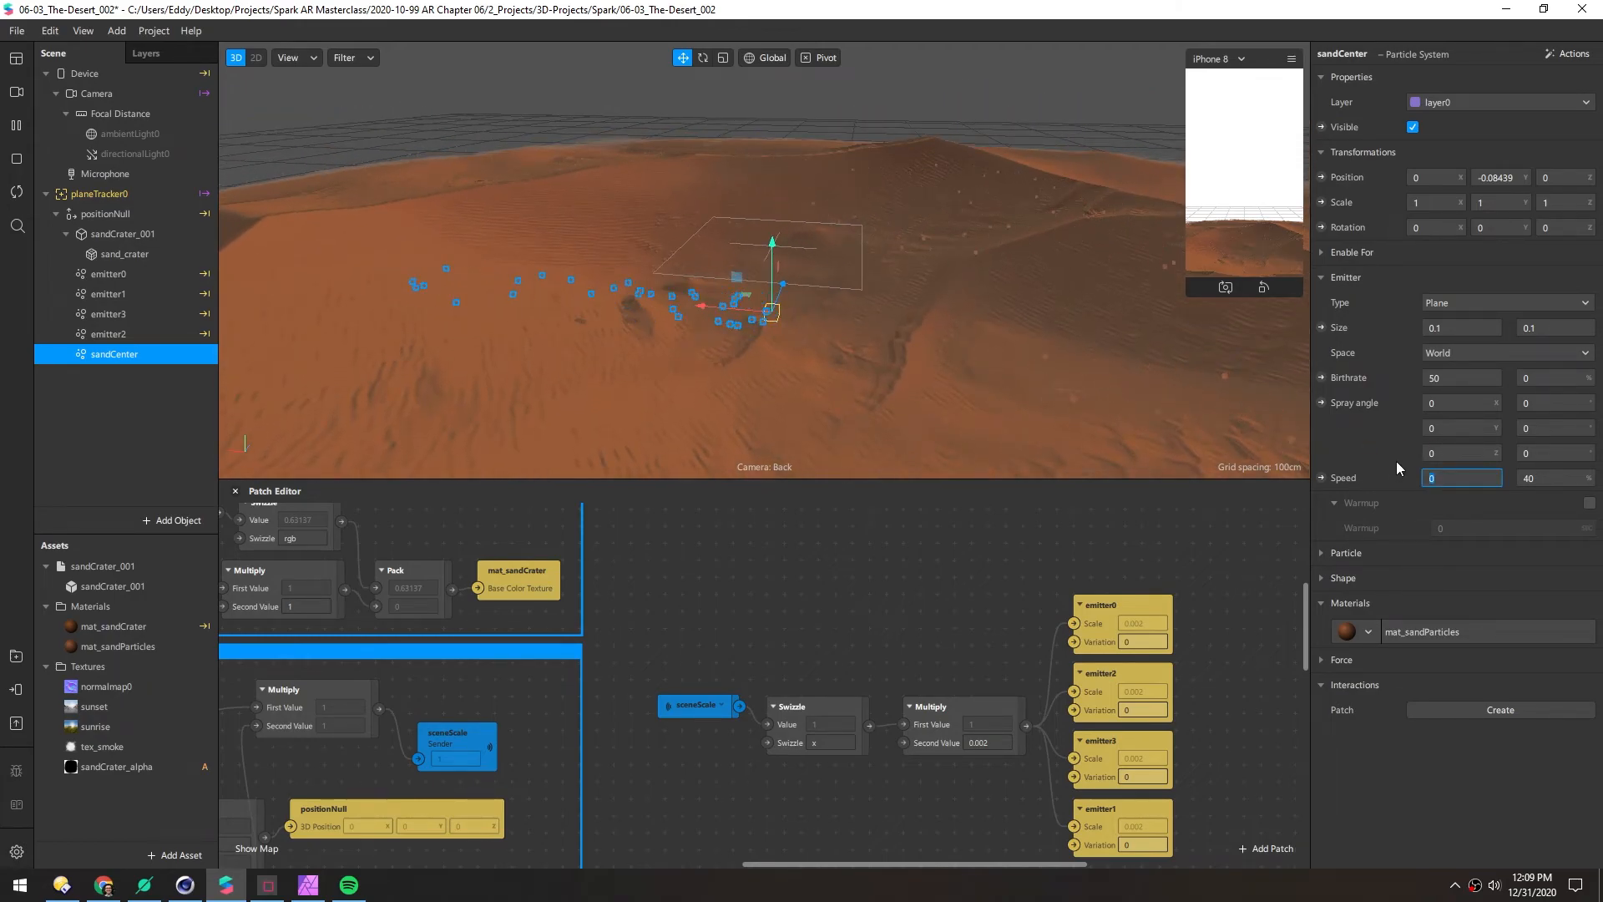
type("0.1")
key("Return")
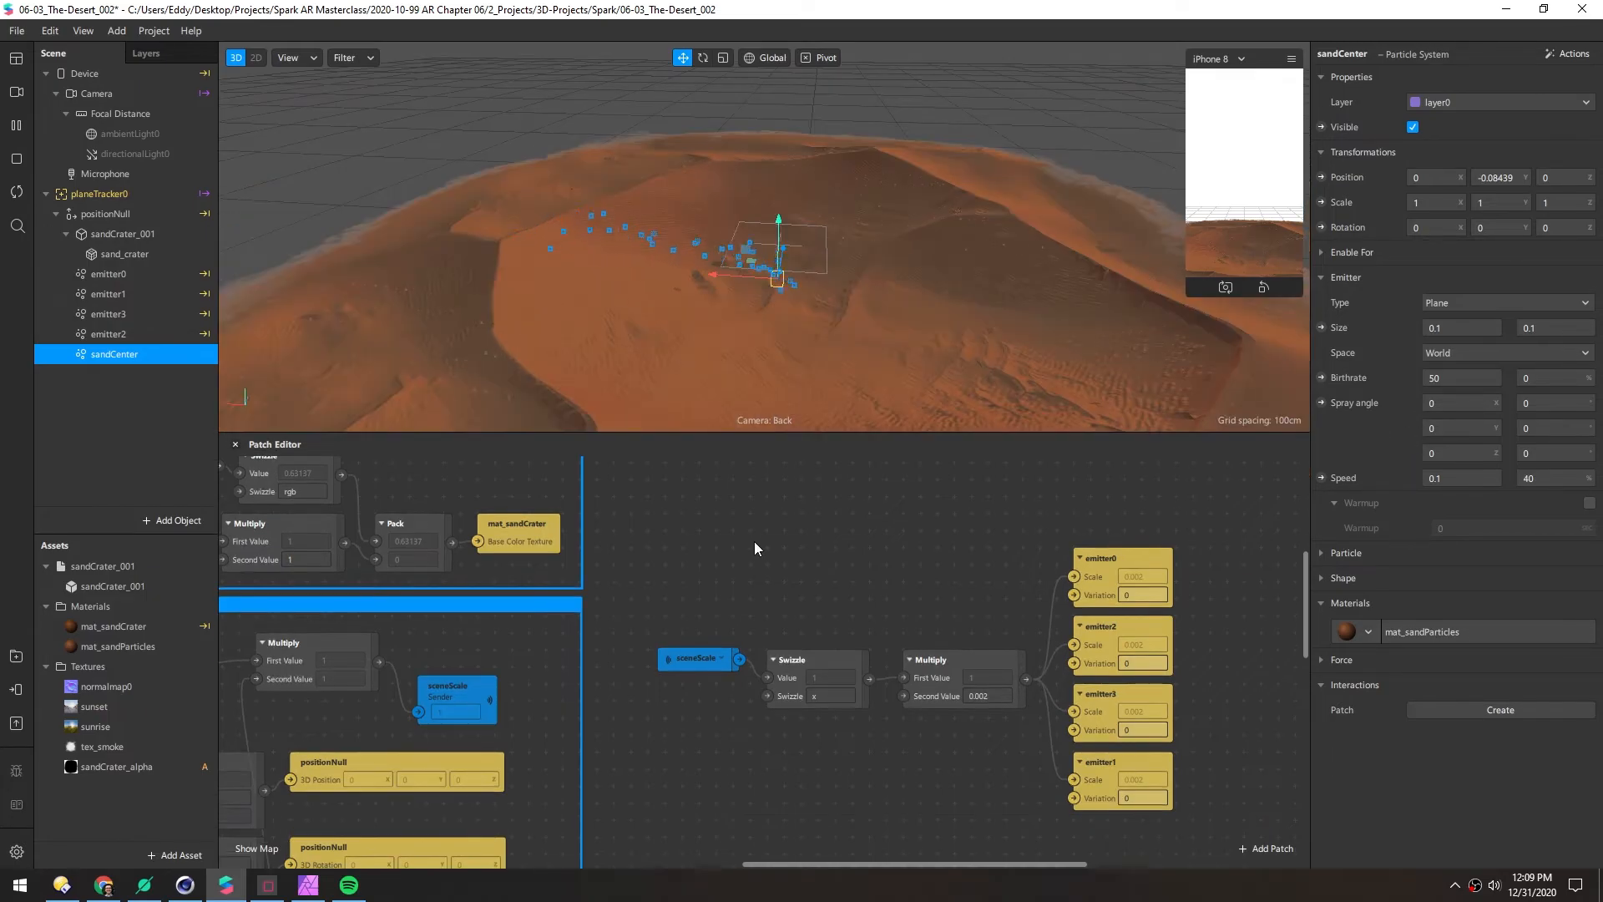
Expose sandCenter's particle Scale as a patch and wire it to the sceneScale × 0.002 Multiply
left_click(1320, 554)
left_click(1322, 578)
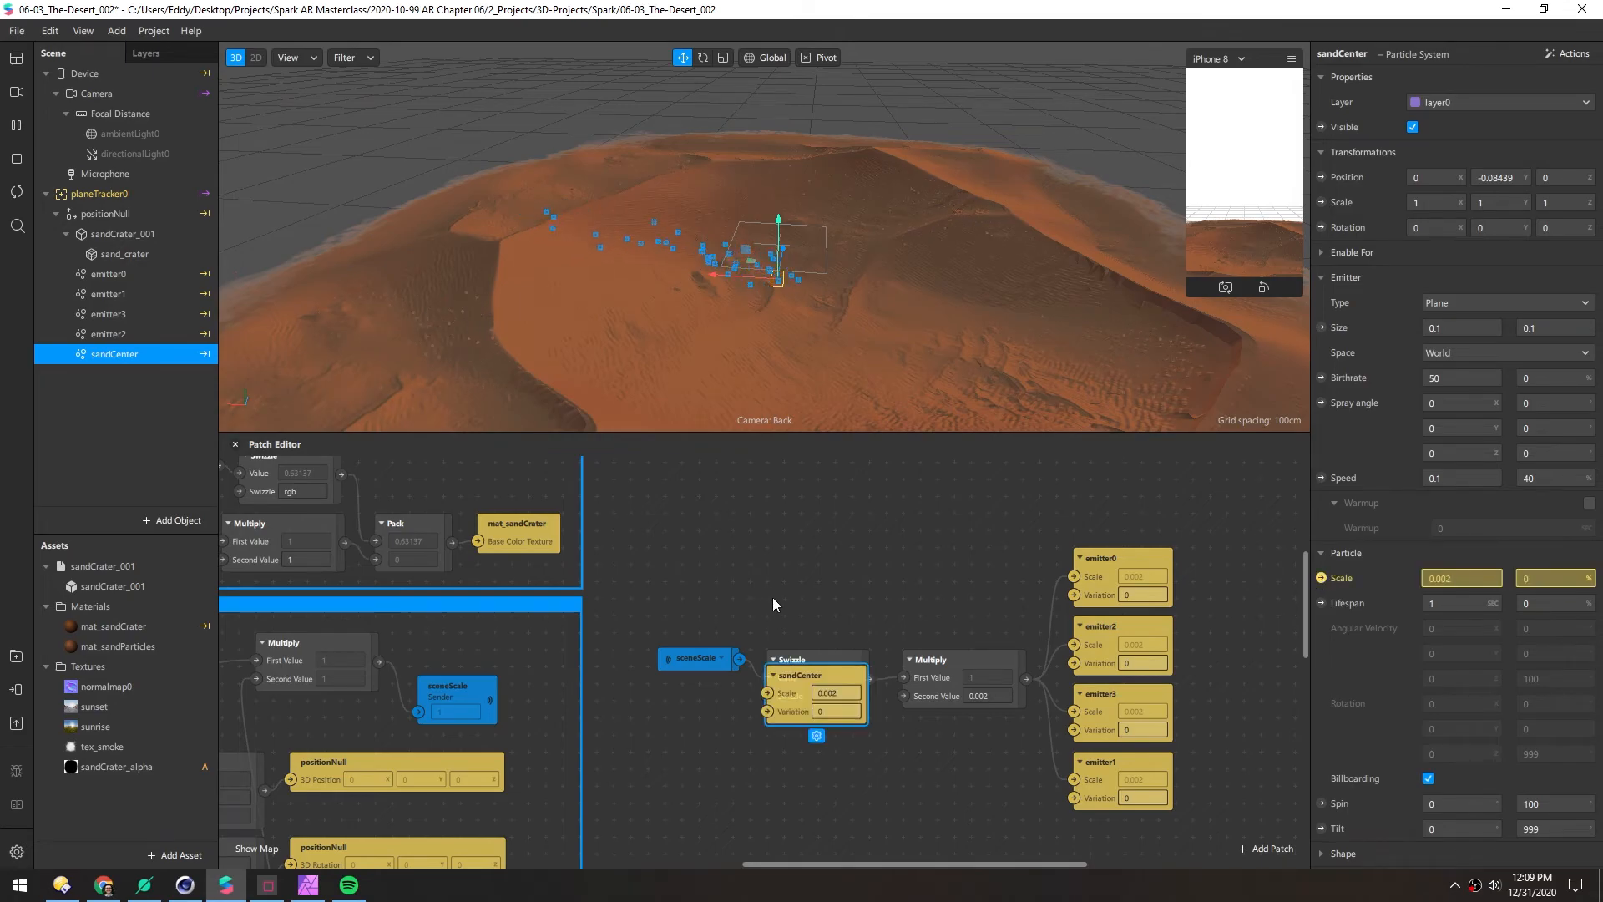
left_click_drag(765, 598, 744, 513)
left_click_drag(759, 599, 1072, 764)
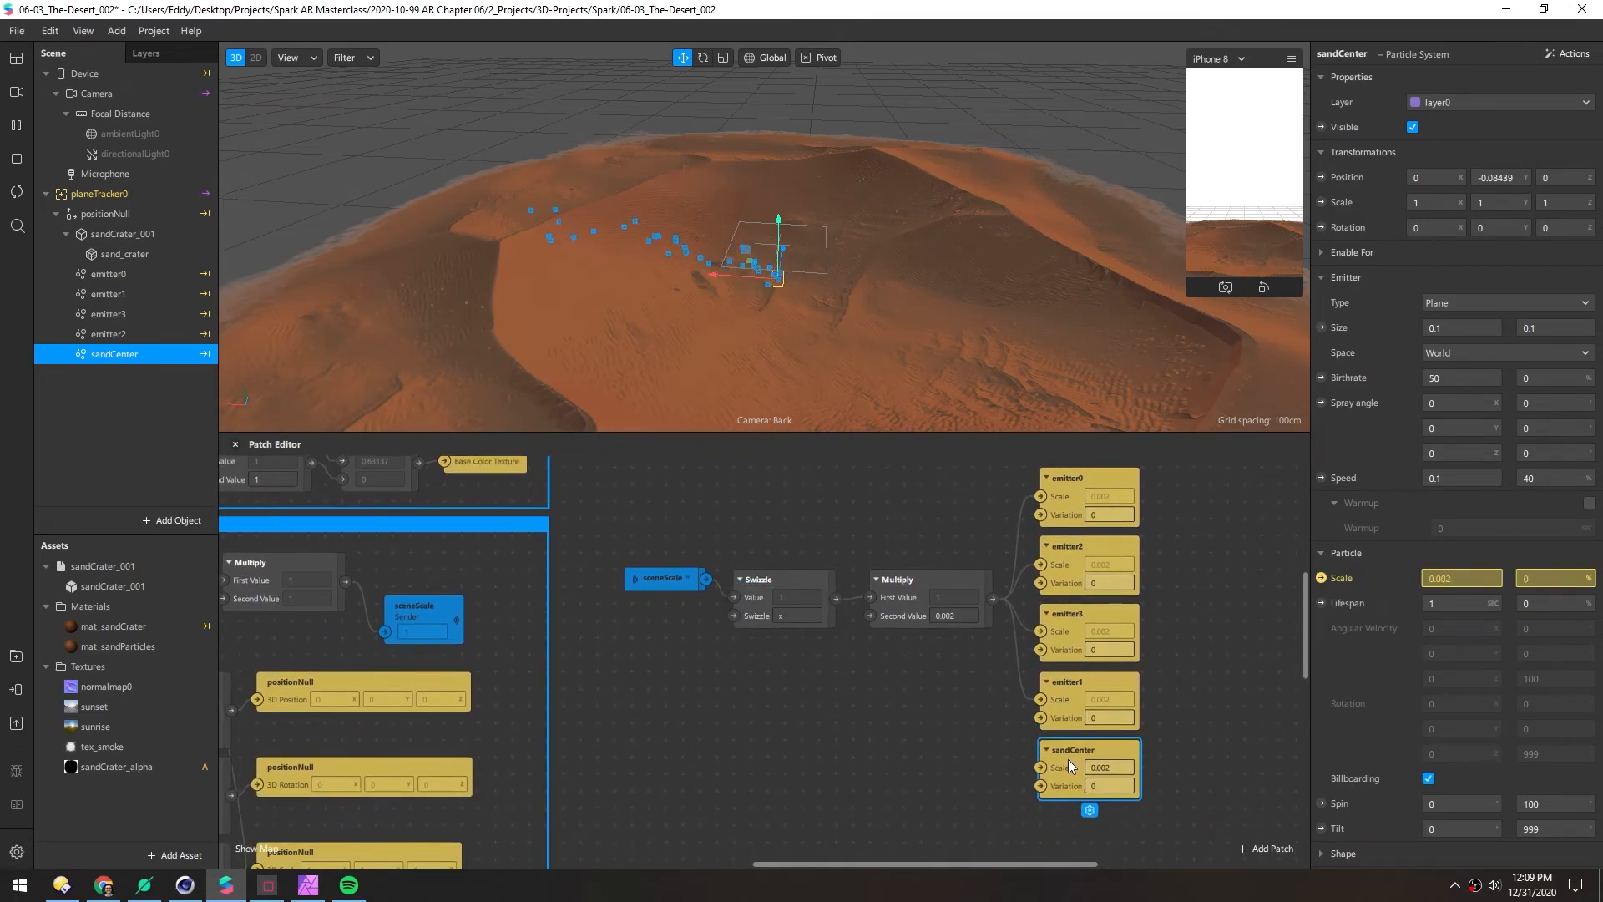
left_click_drag(992, 598, 1041, 767)
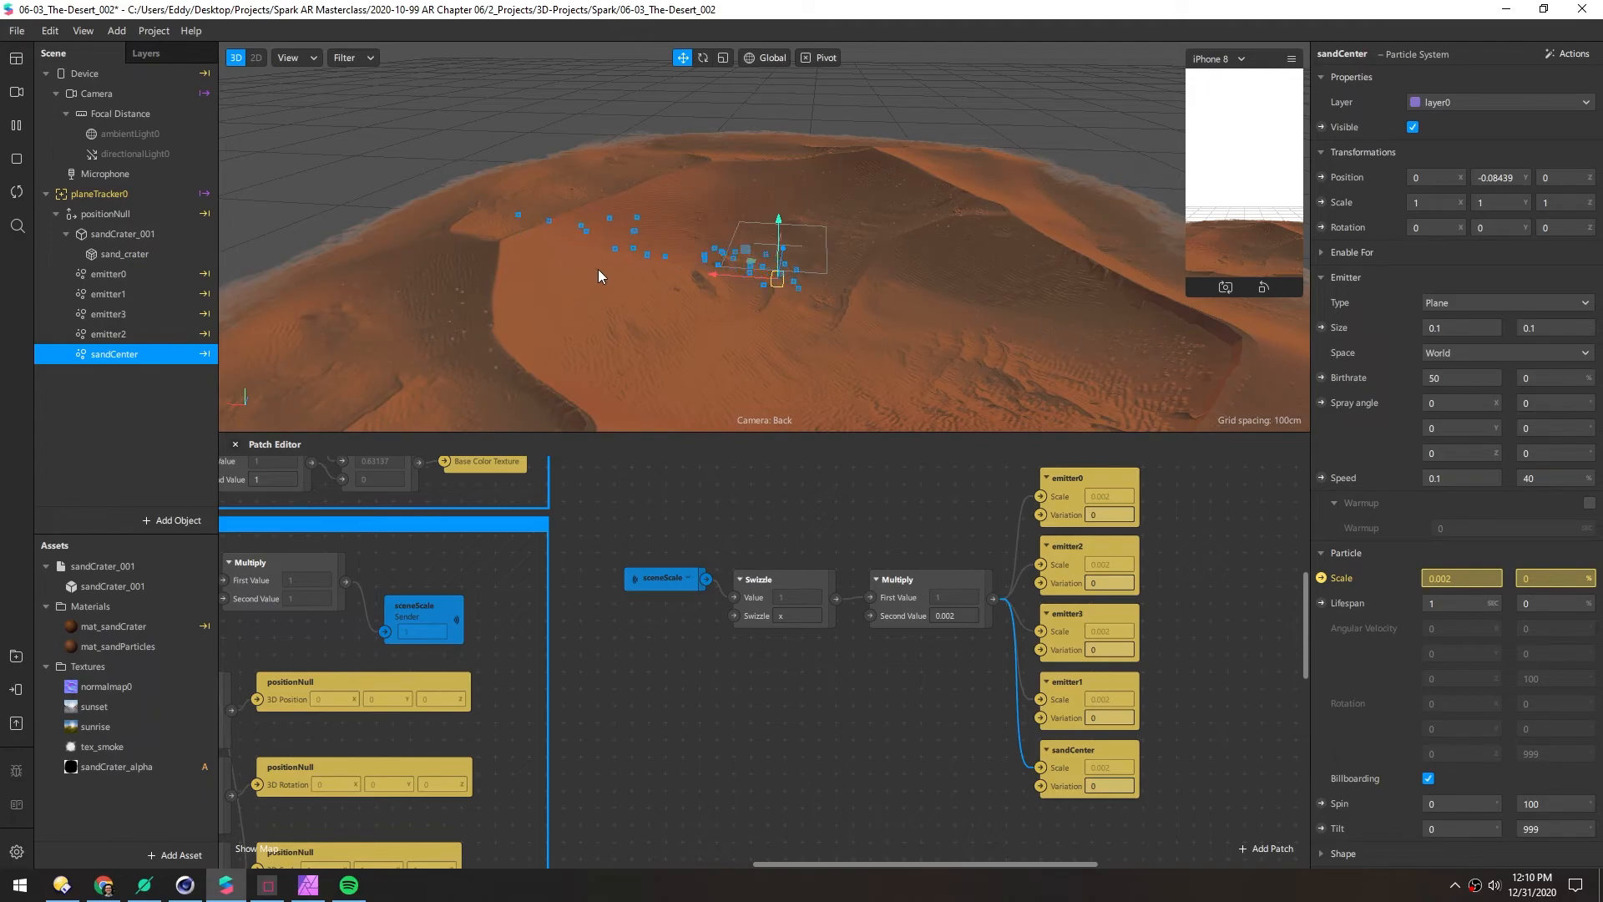
right_click_drag(584, 281, 850, 352)
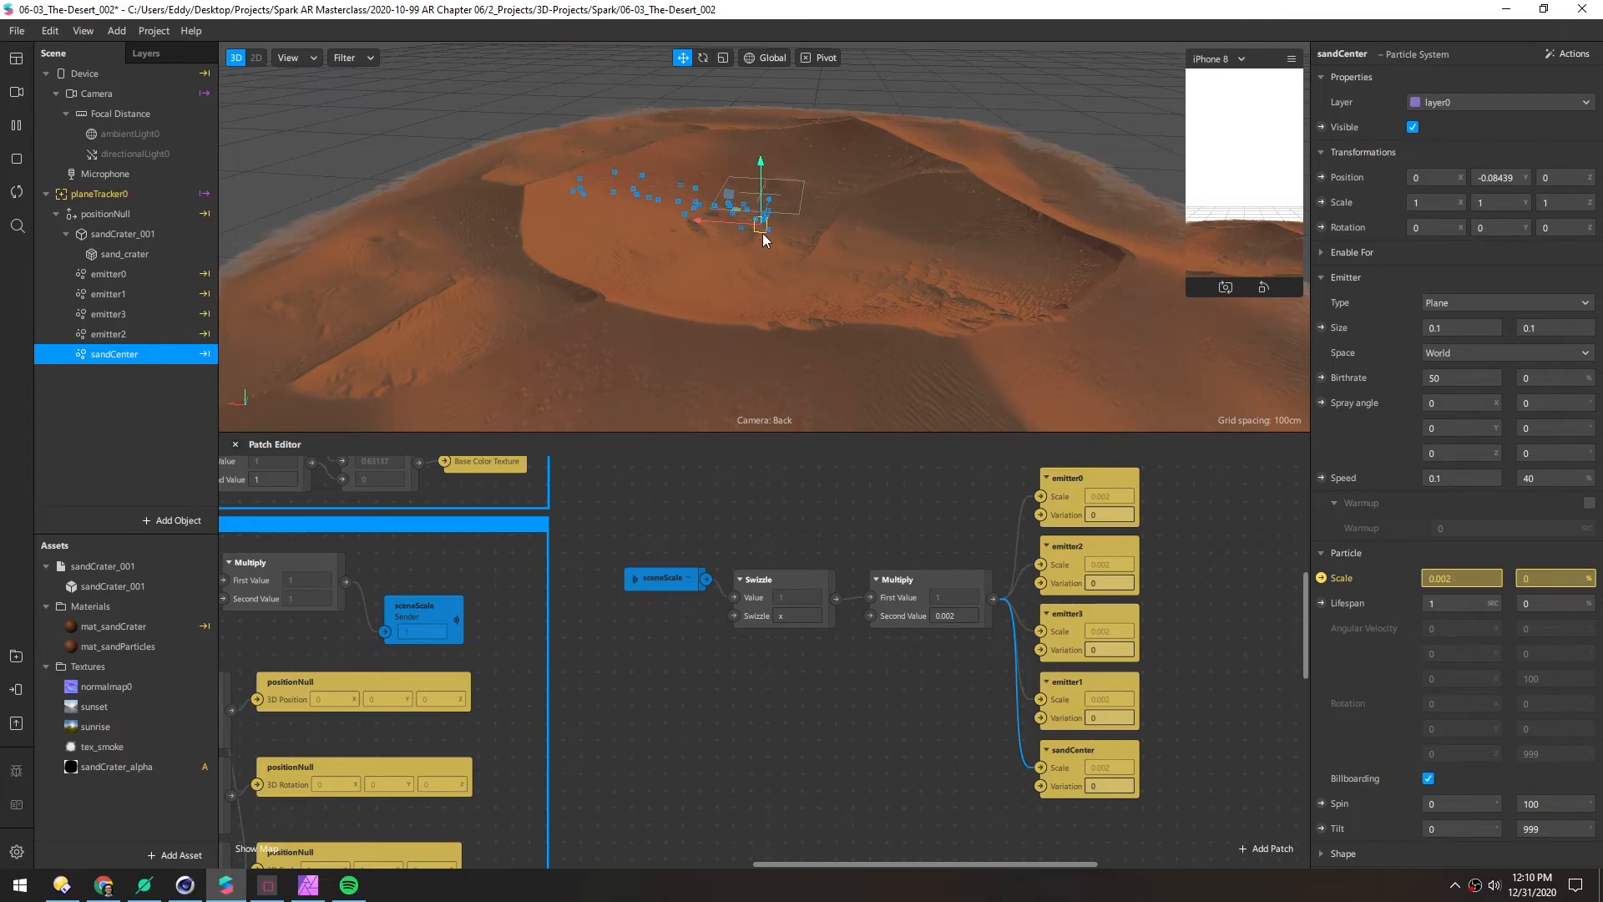
Add an Object Tap patch with the sand_crater object wired into its Object input
left_click_drag(813, 431, 762, 286)
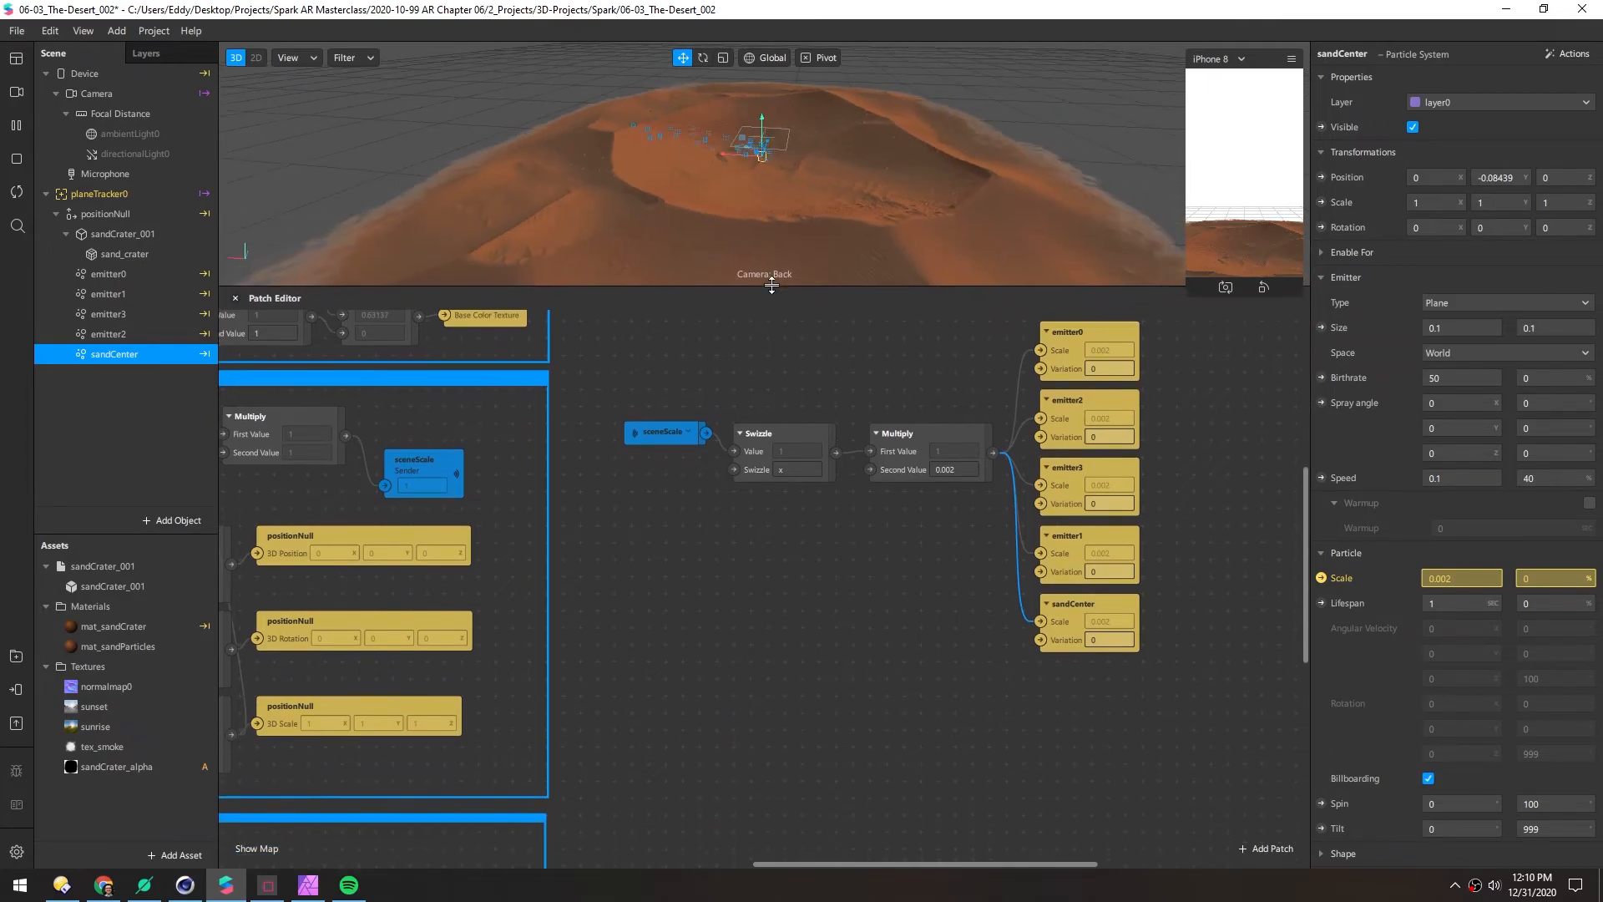
right_click(699, 727)
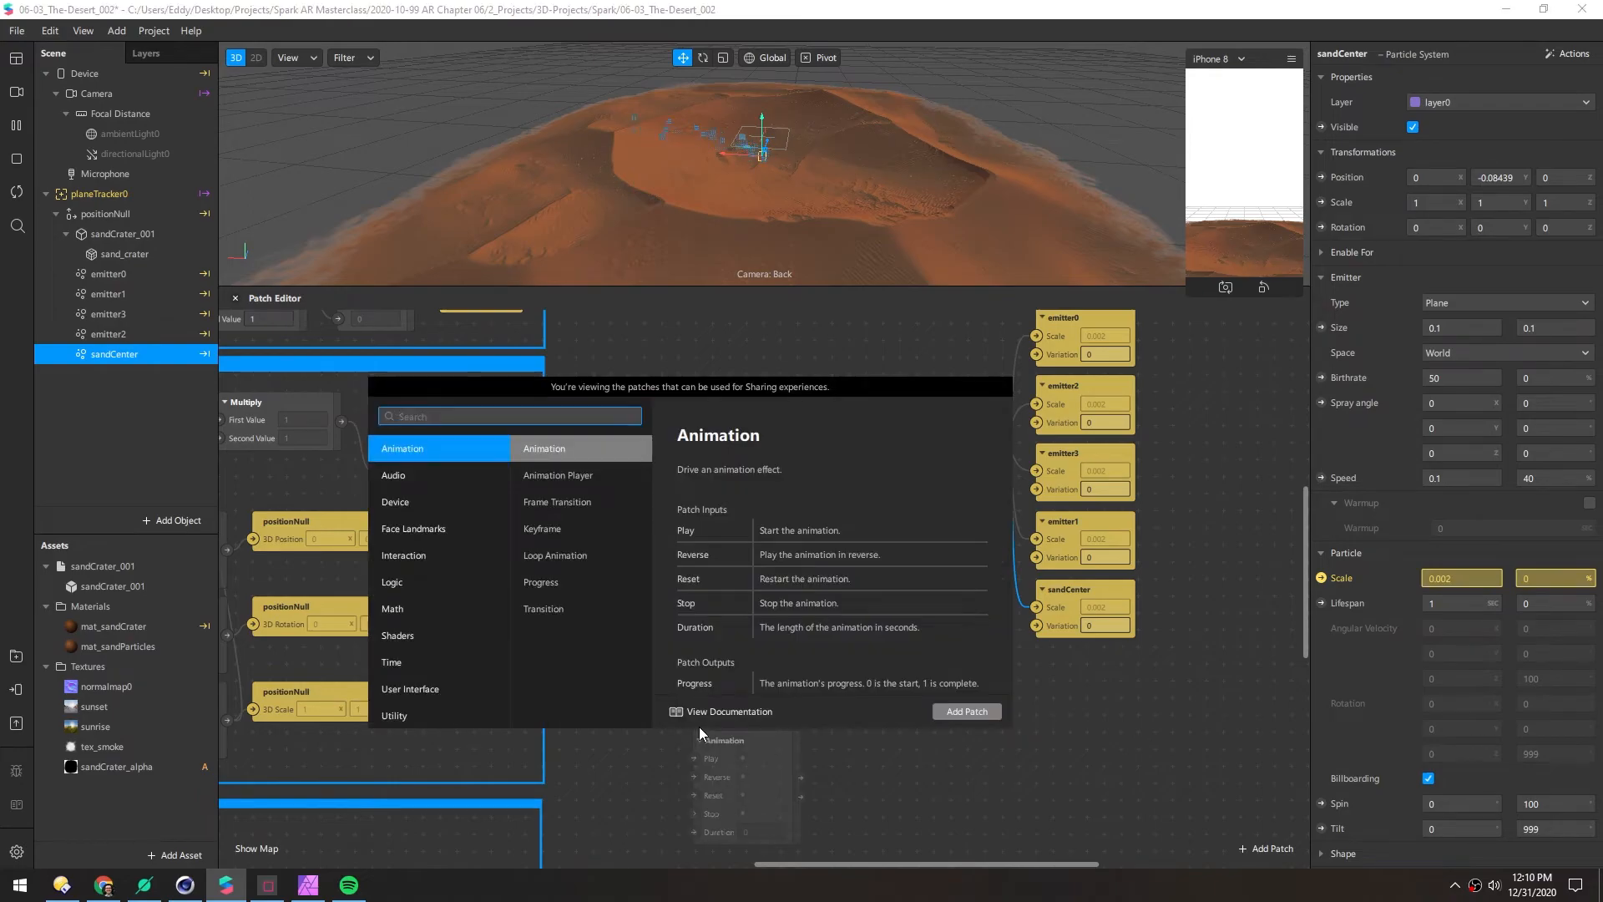
type("object t")
key("Return")
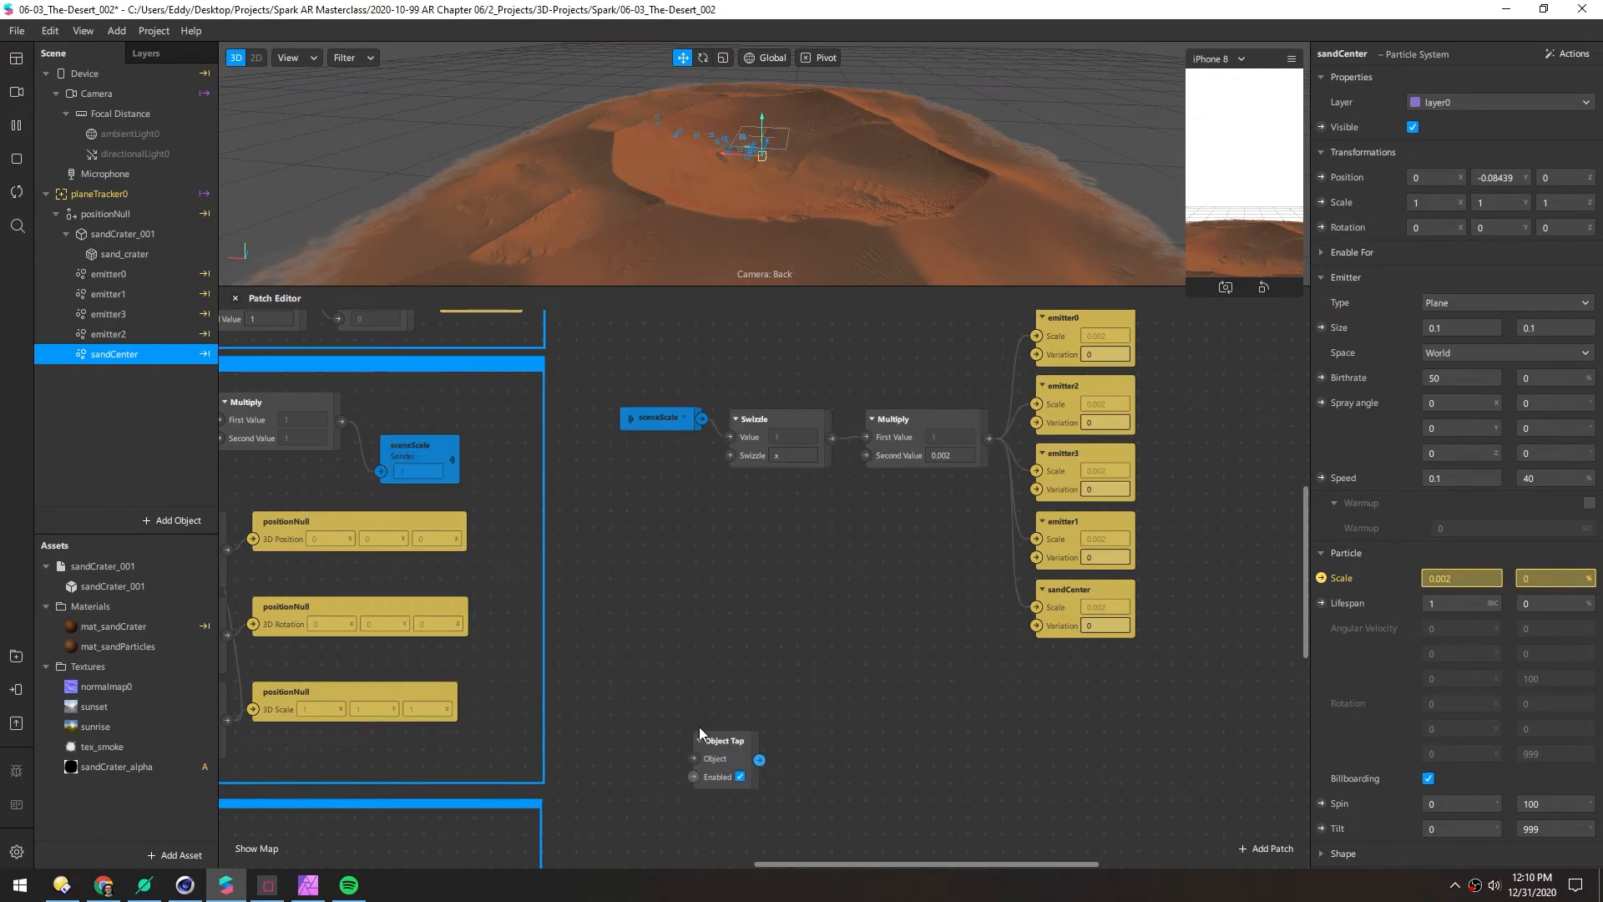
left_click_drag(714, 734, 723, 708)
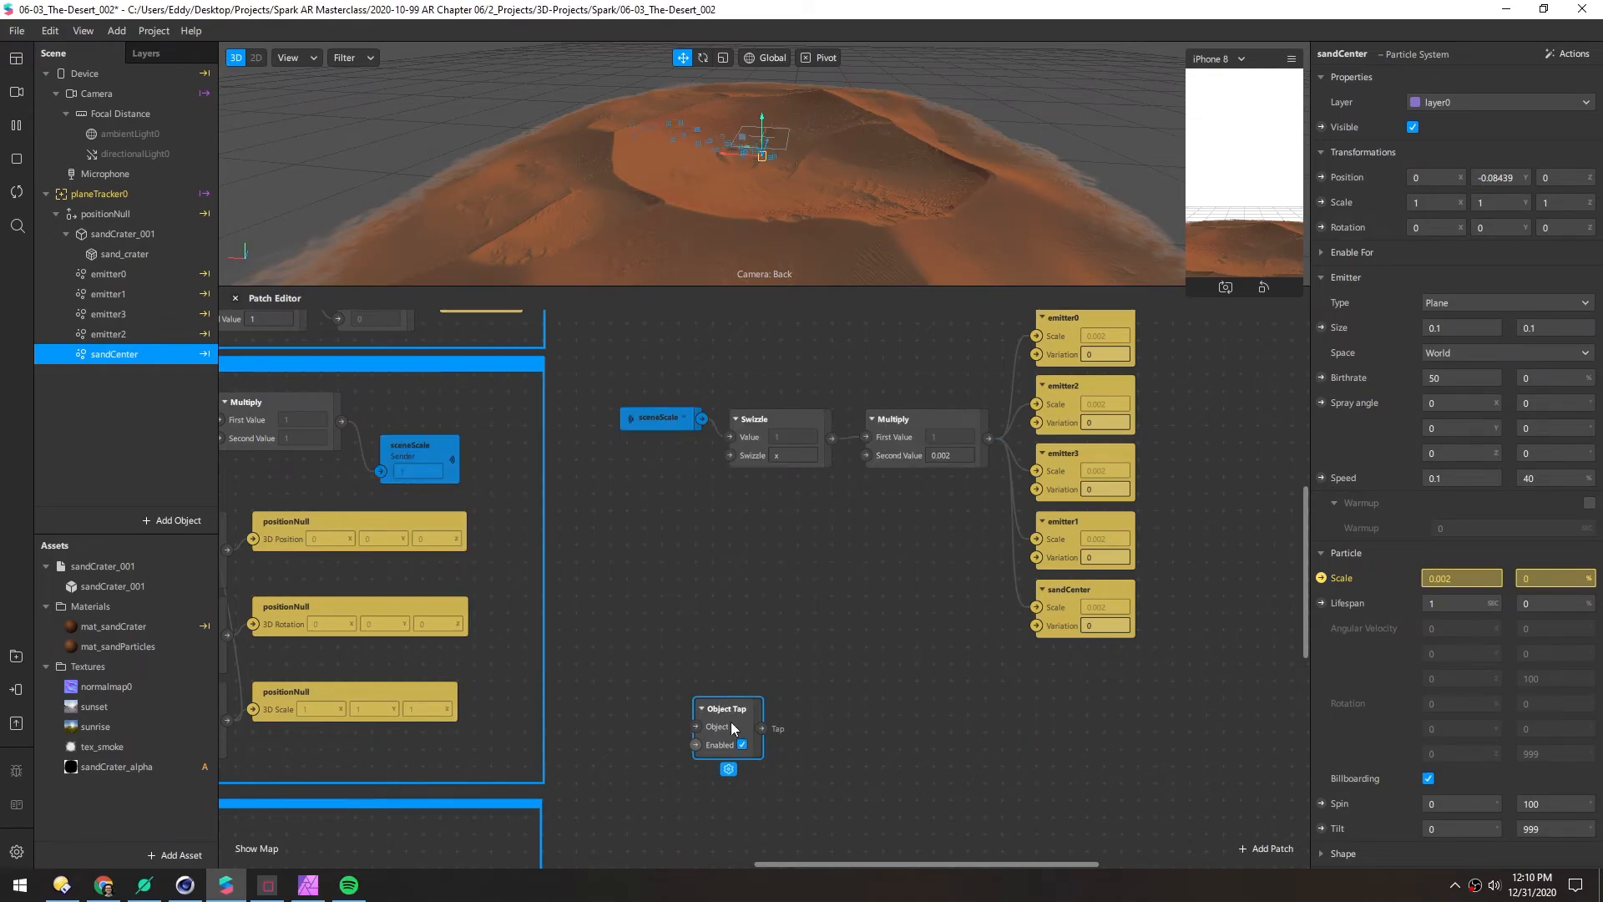
left_click_drag(125, 254, 603, 610)
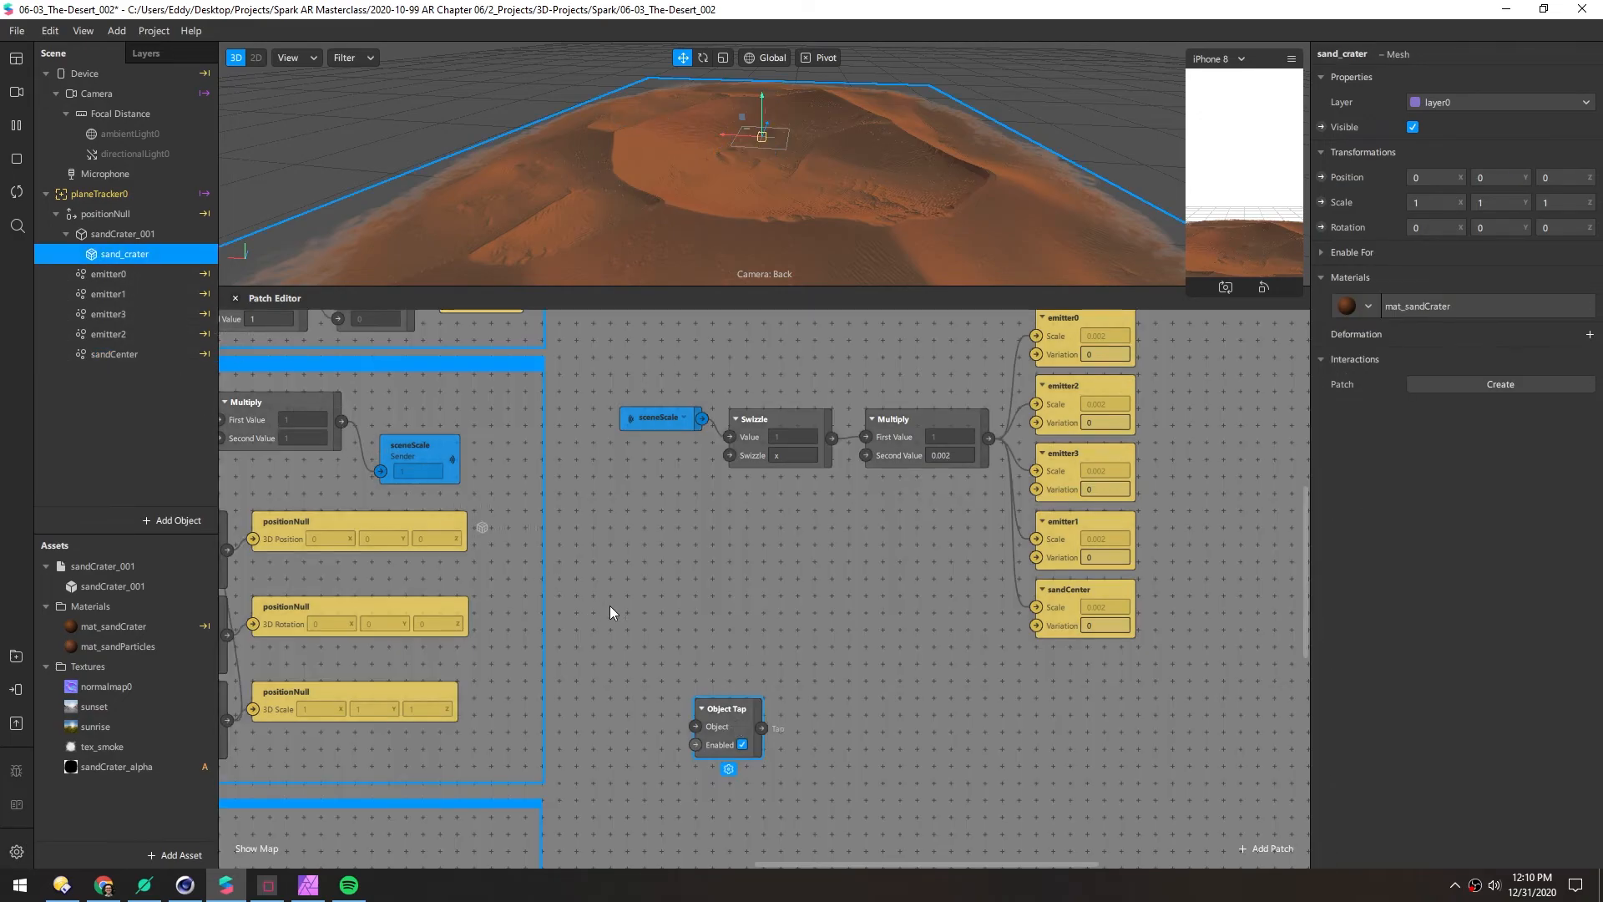
left_click_drag(721, 679, 722, 679)
left_click_drag(690, 600, 696, 726)
left_click_drag(647, 607, 625, 670)
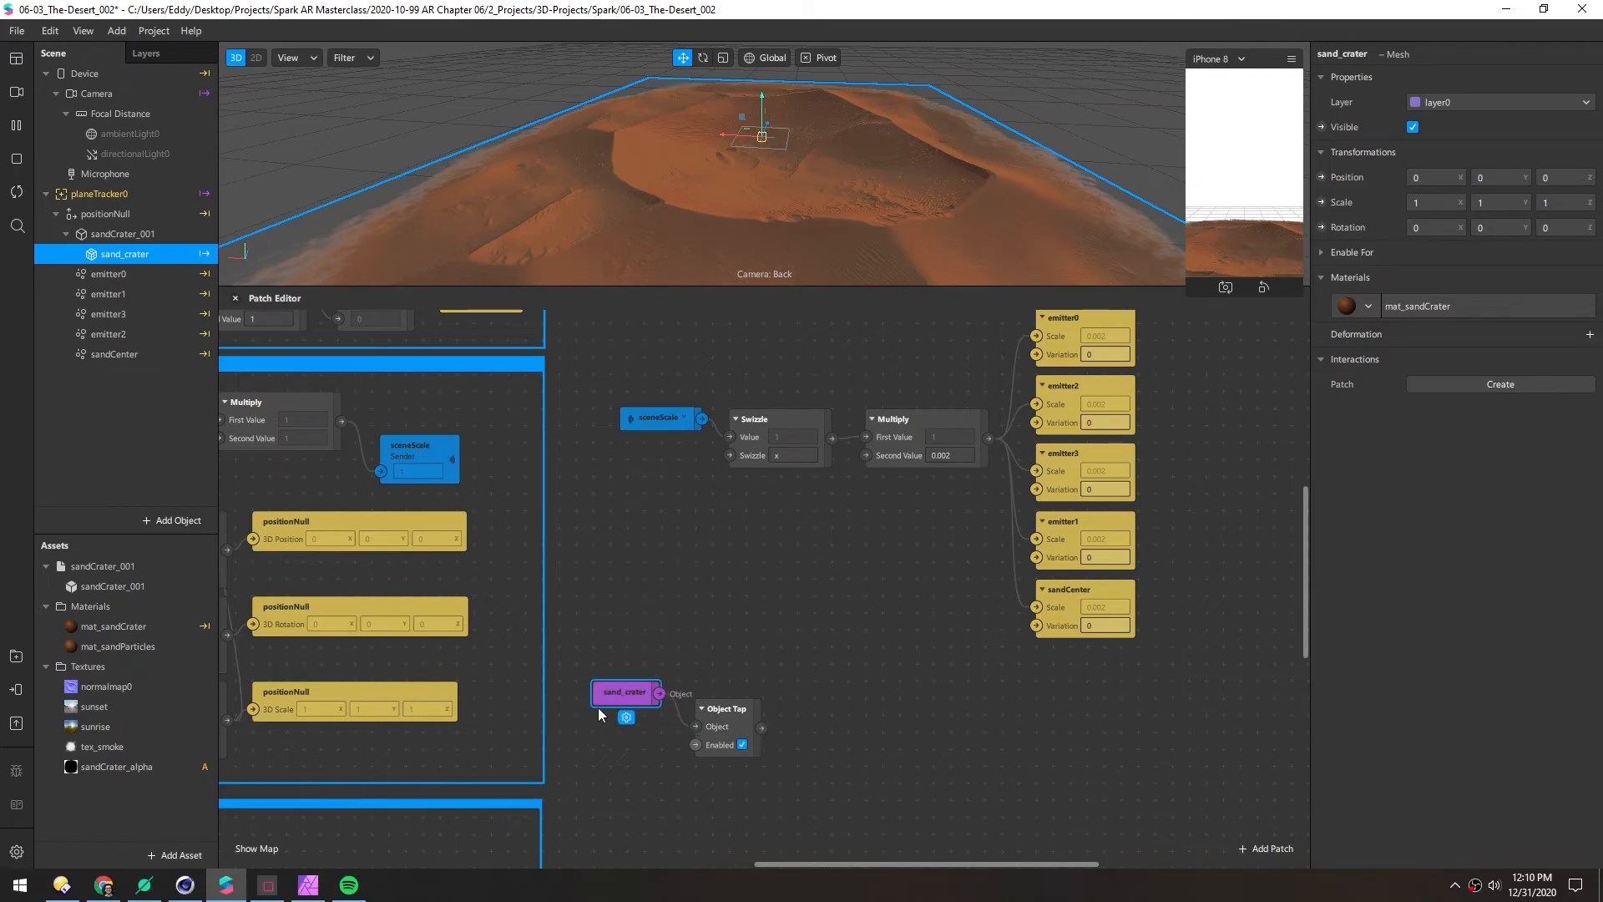
left_click_drag(613, 703, 614, 724)
left_click_drag(725, 710, 708, 710)
left_click(772, 681)
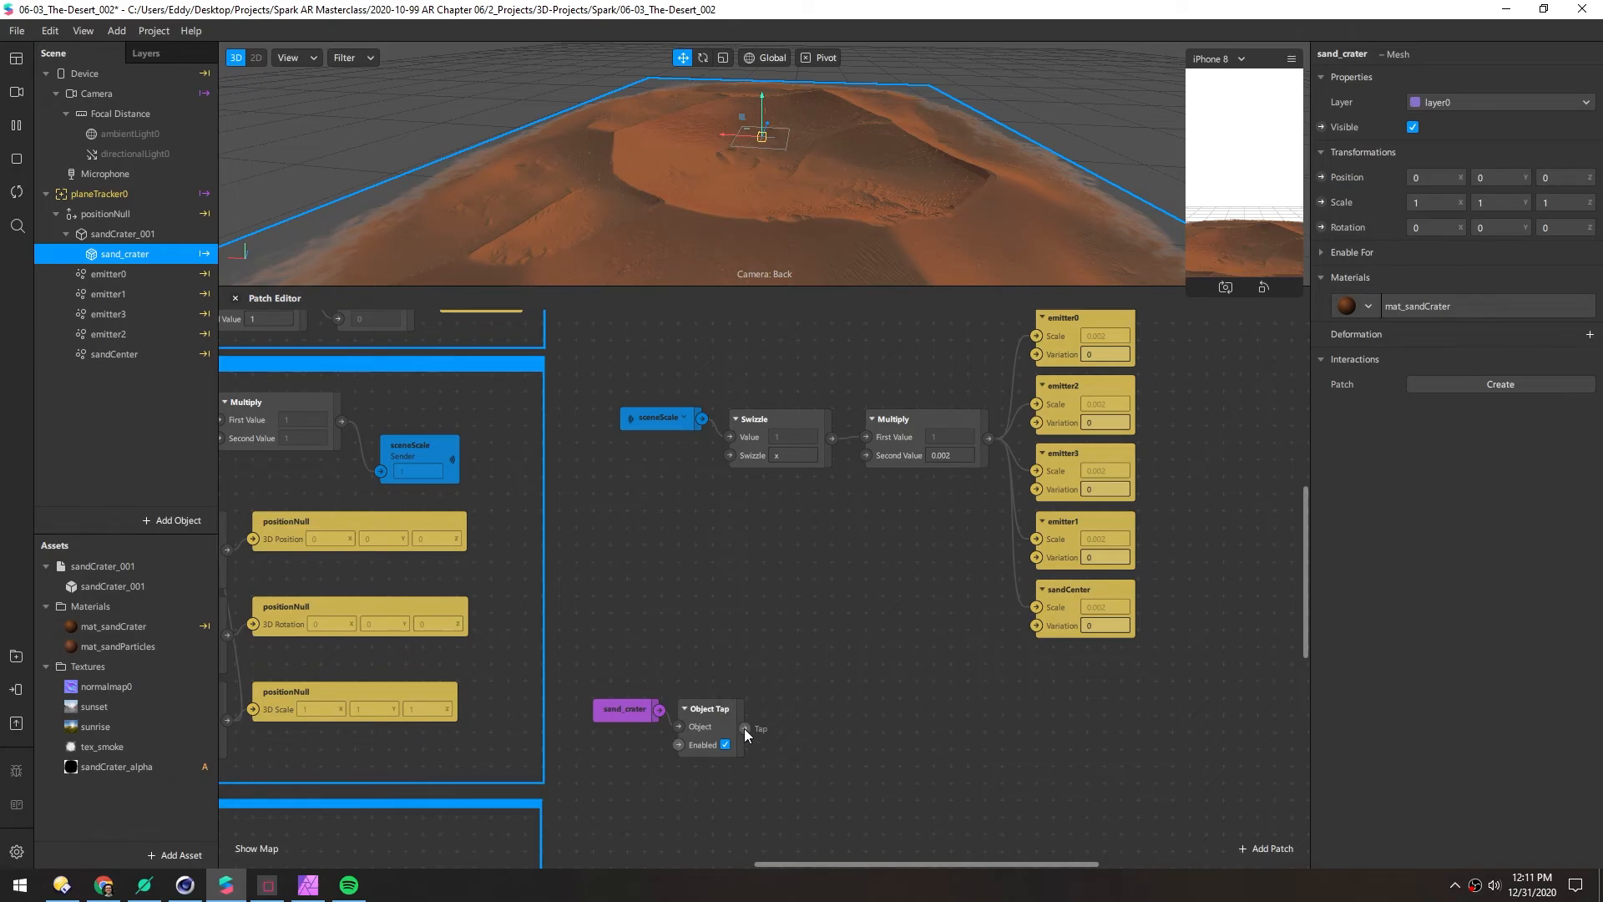
Add an Animation patch driven by Object Tap's Tap output
left_click_drag(745, 728, 806, 710)
type("anim")
key("Return")
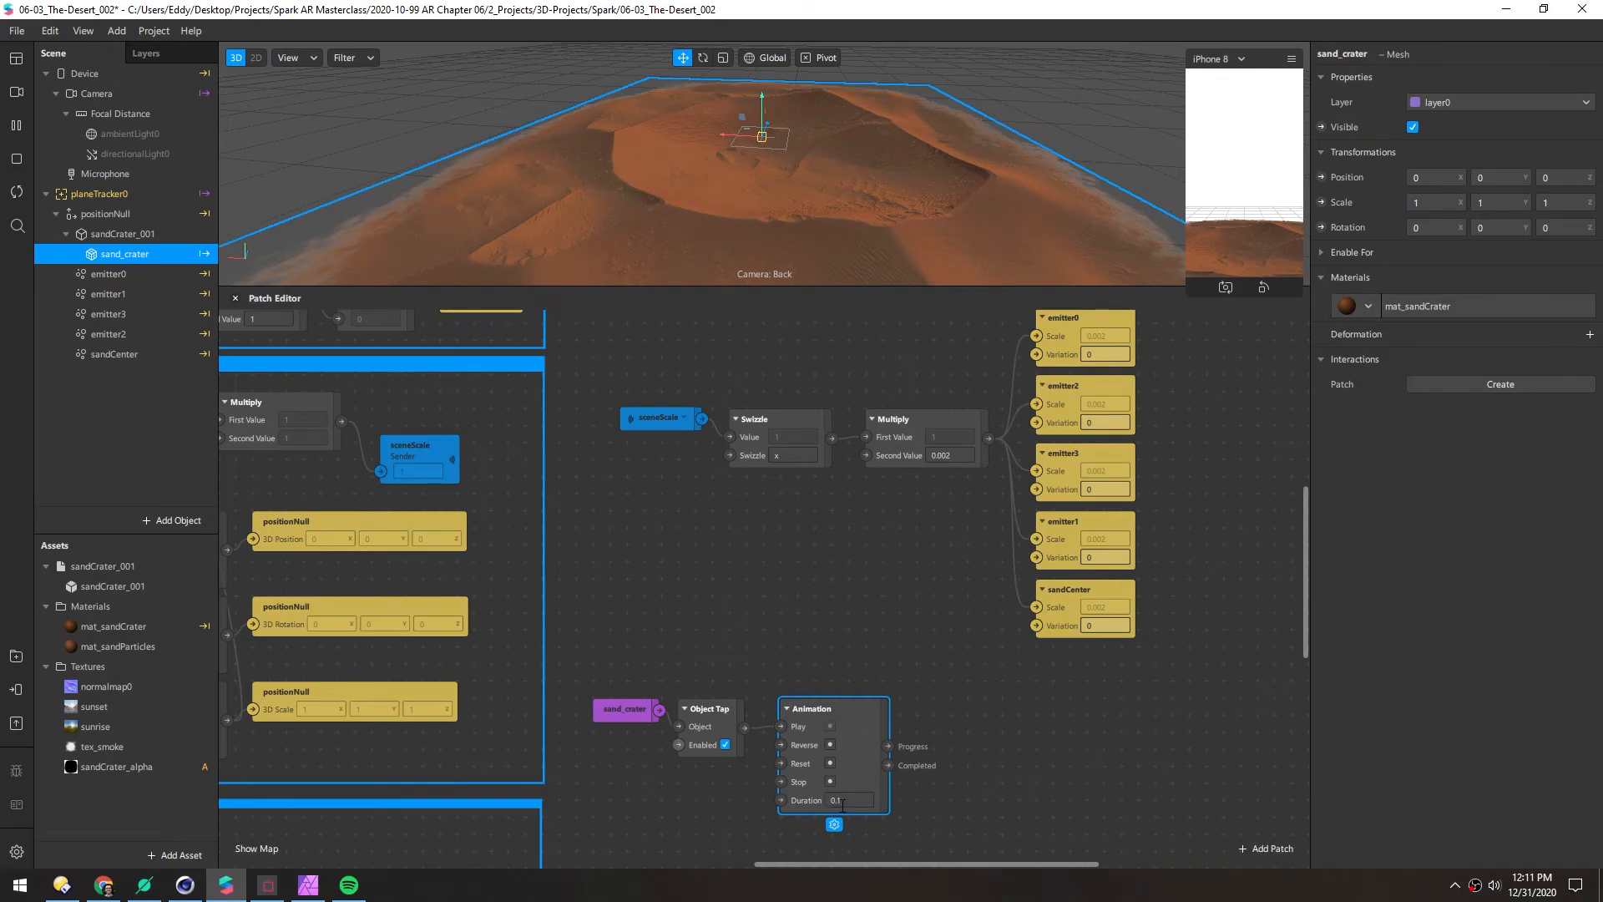
Add a 0.1-second Delay after Object Tap and wire it into the Animation's Reset
left_click_drag(822, 710, 943, 710)
left_click_drag(745, 728, 774, 765)
type("delay")
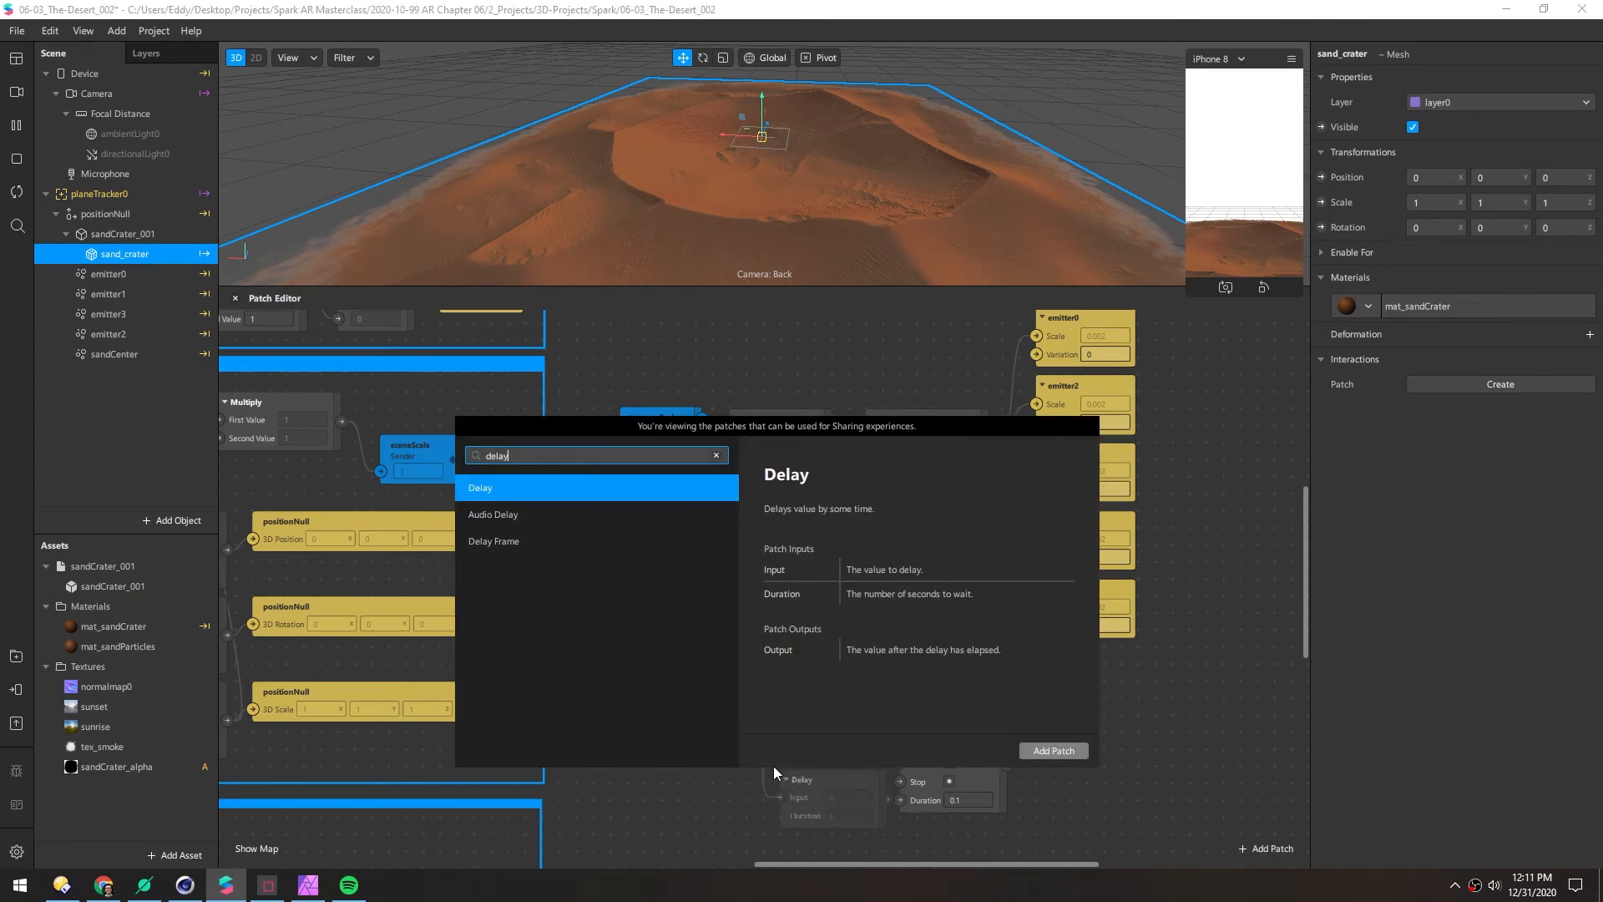
key("Return")
left_click_drag(834, 780, 816, 777)
left_click(817, 814)
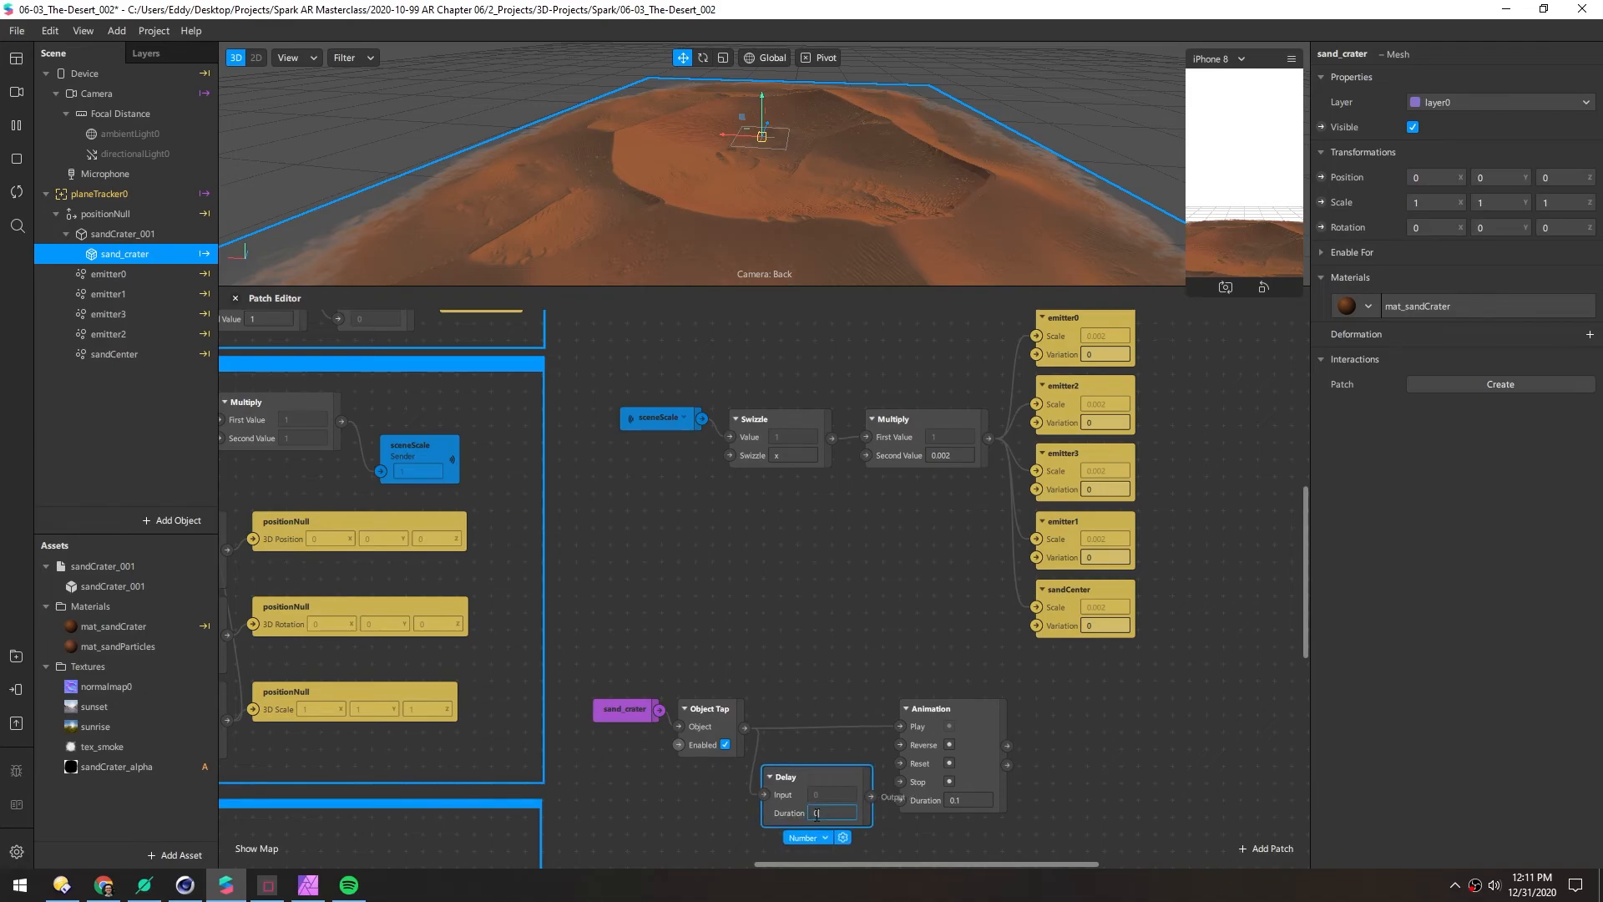
left_click_drag(870, 797, 901, 744)
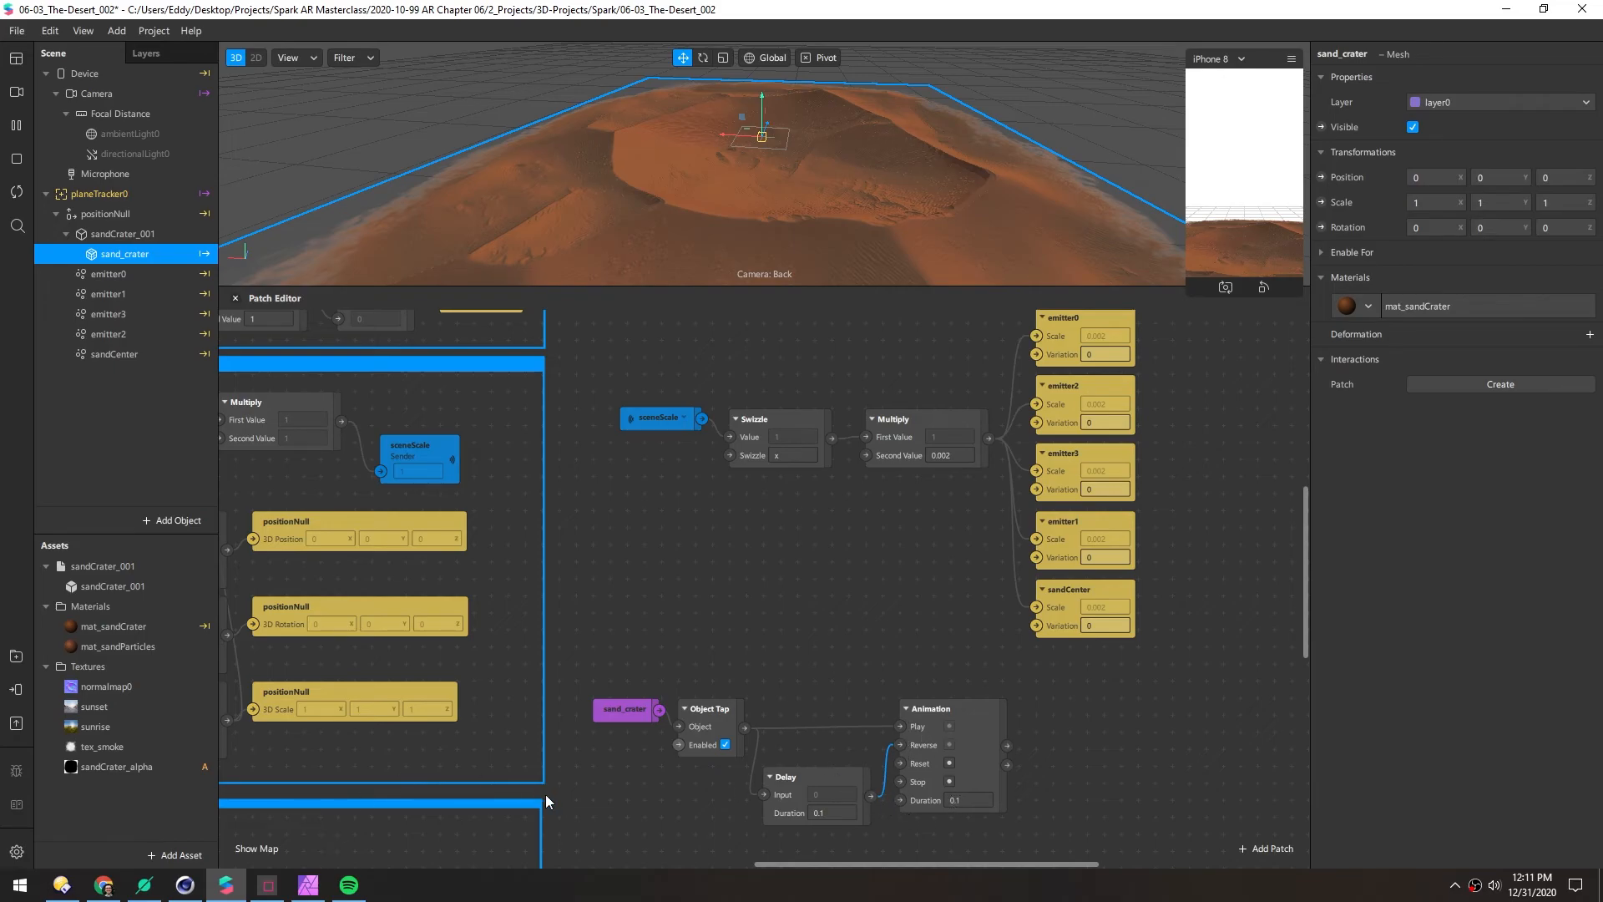
Add a Multiply patch fed by the Animation's progress output
middle_click_drag(613, 816, 490, 794)
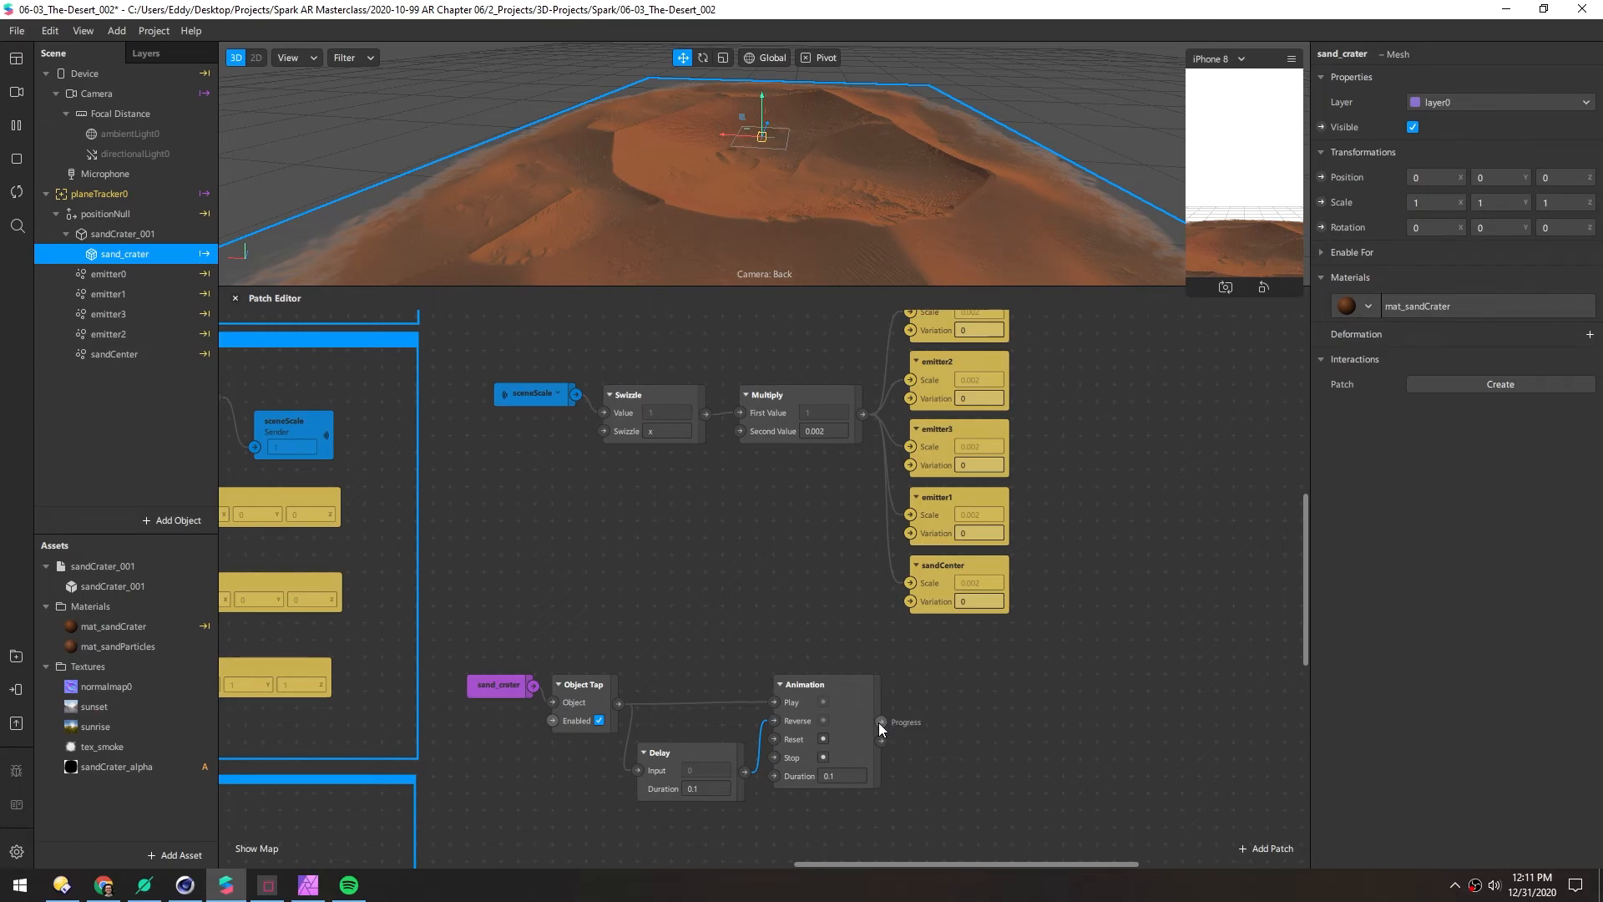
left_click_drag(881, 721, 942, 689)
type("mul")
key("Return")
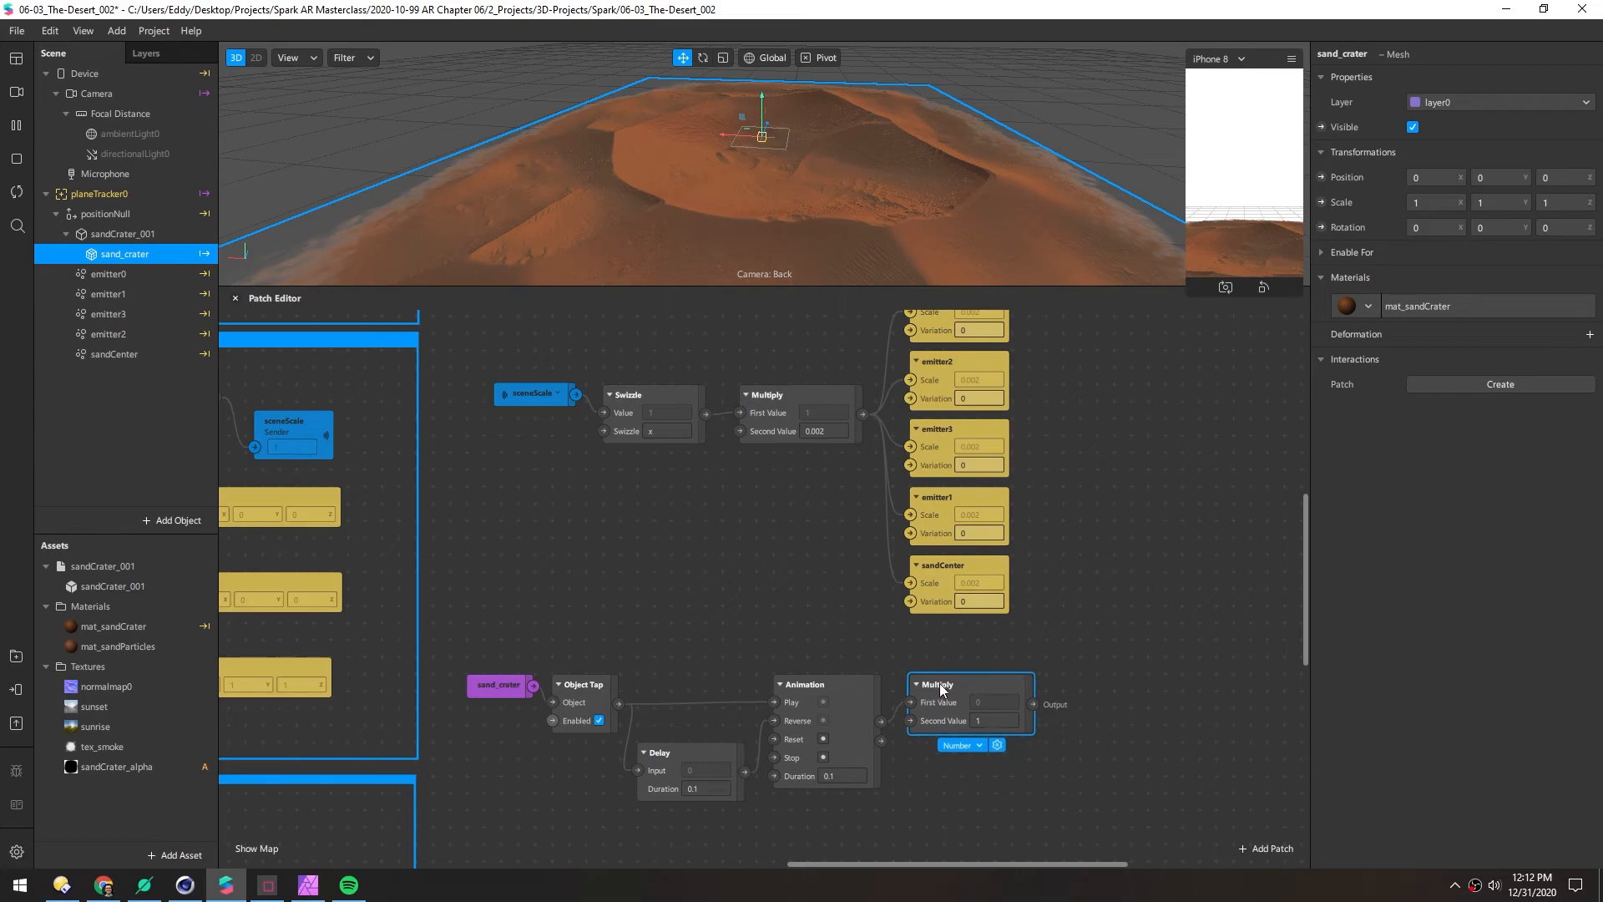
Wire the Multiply, with Second Value 100, into sandCenter's Birthrate, then enlarge the scene view and phone preview
left_click(87, 358)
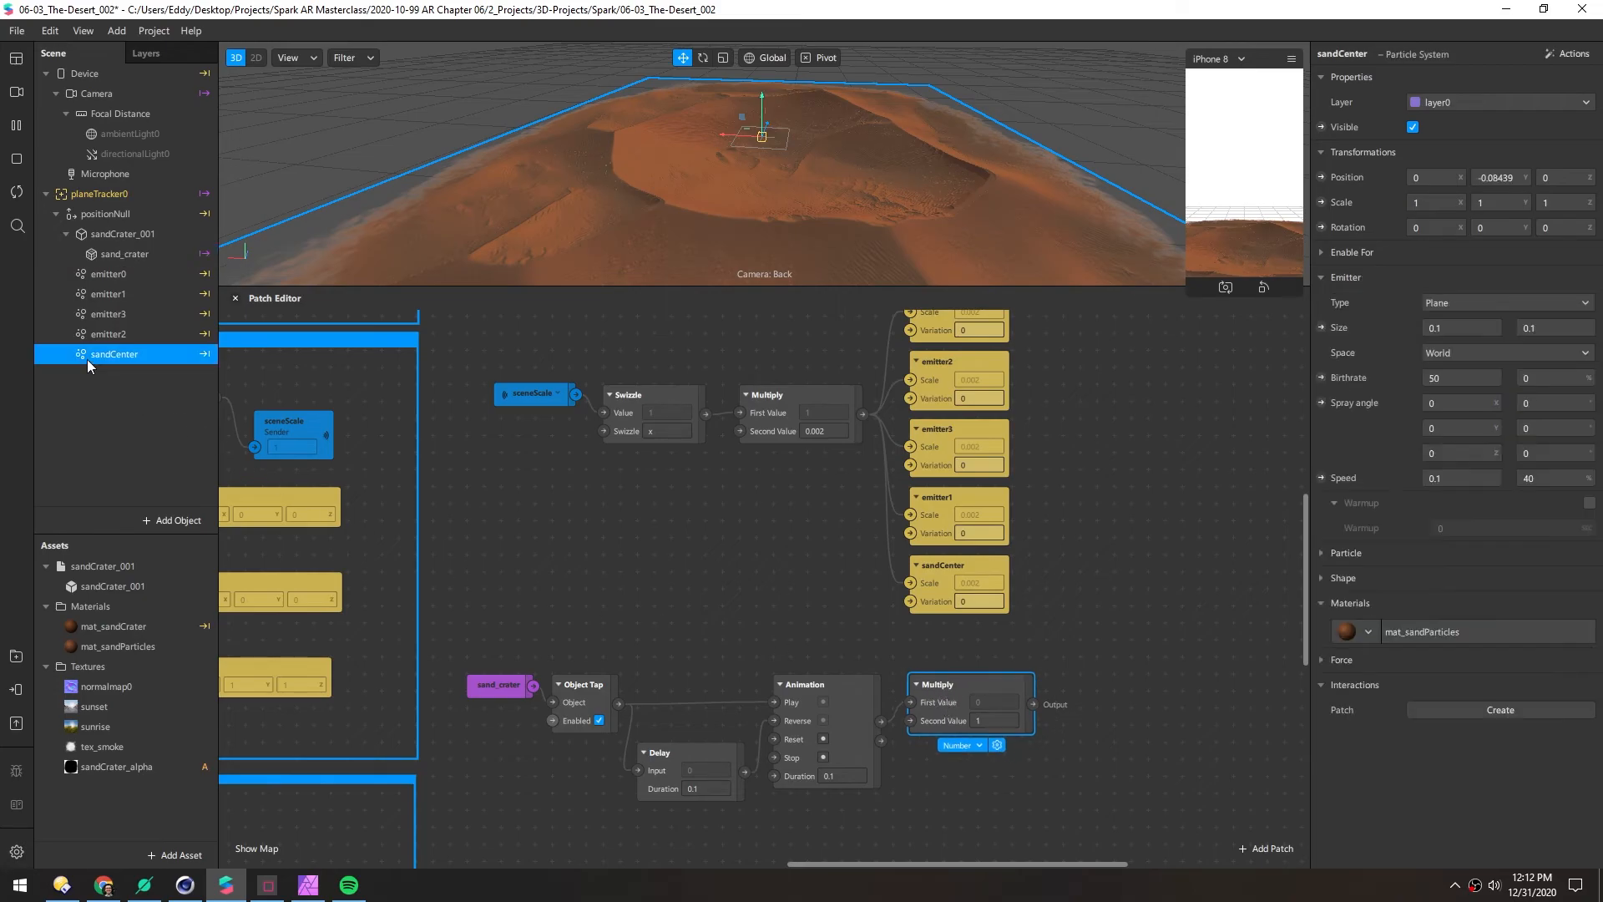
left_click(1322, 377)
left_click_drag(808, 598, 1058, 701)
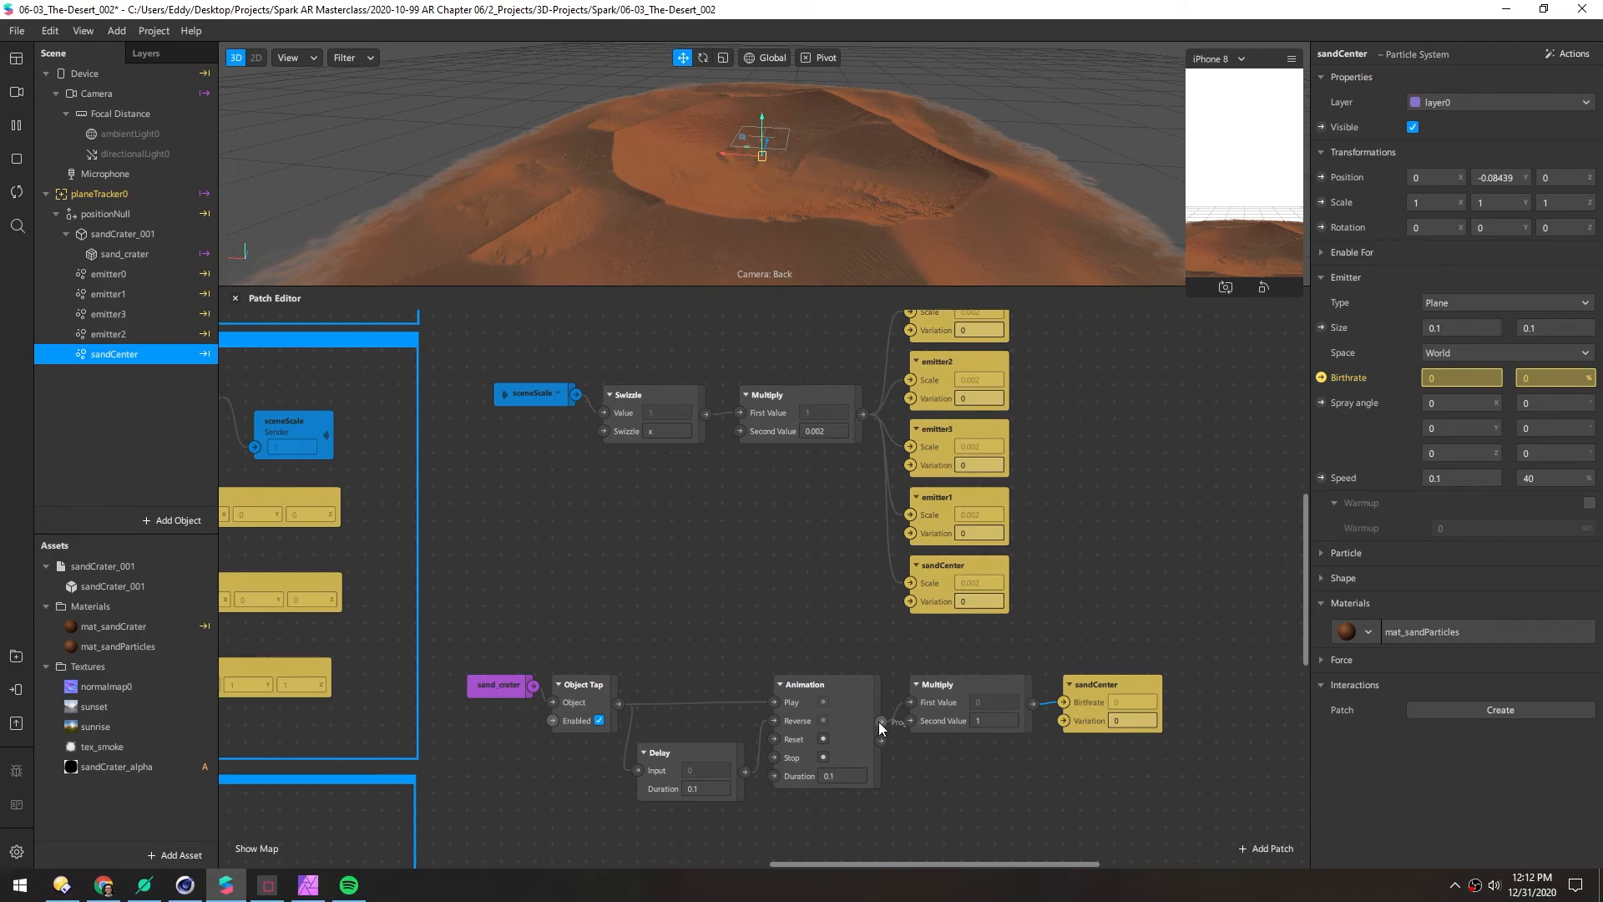
left_click(990, 721)
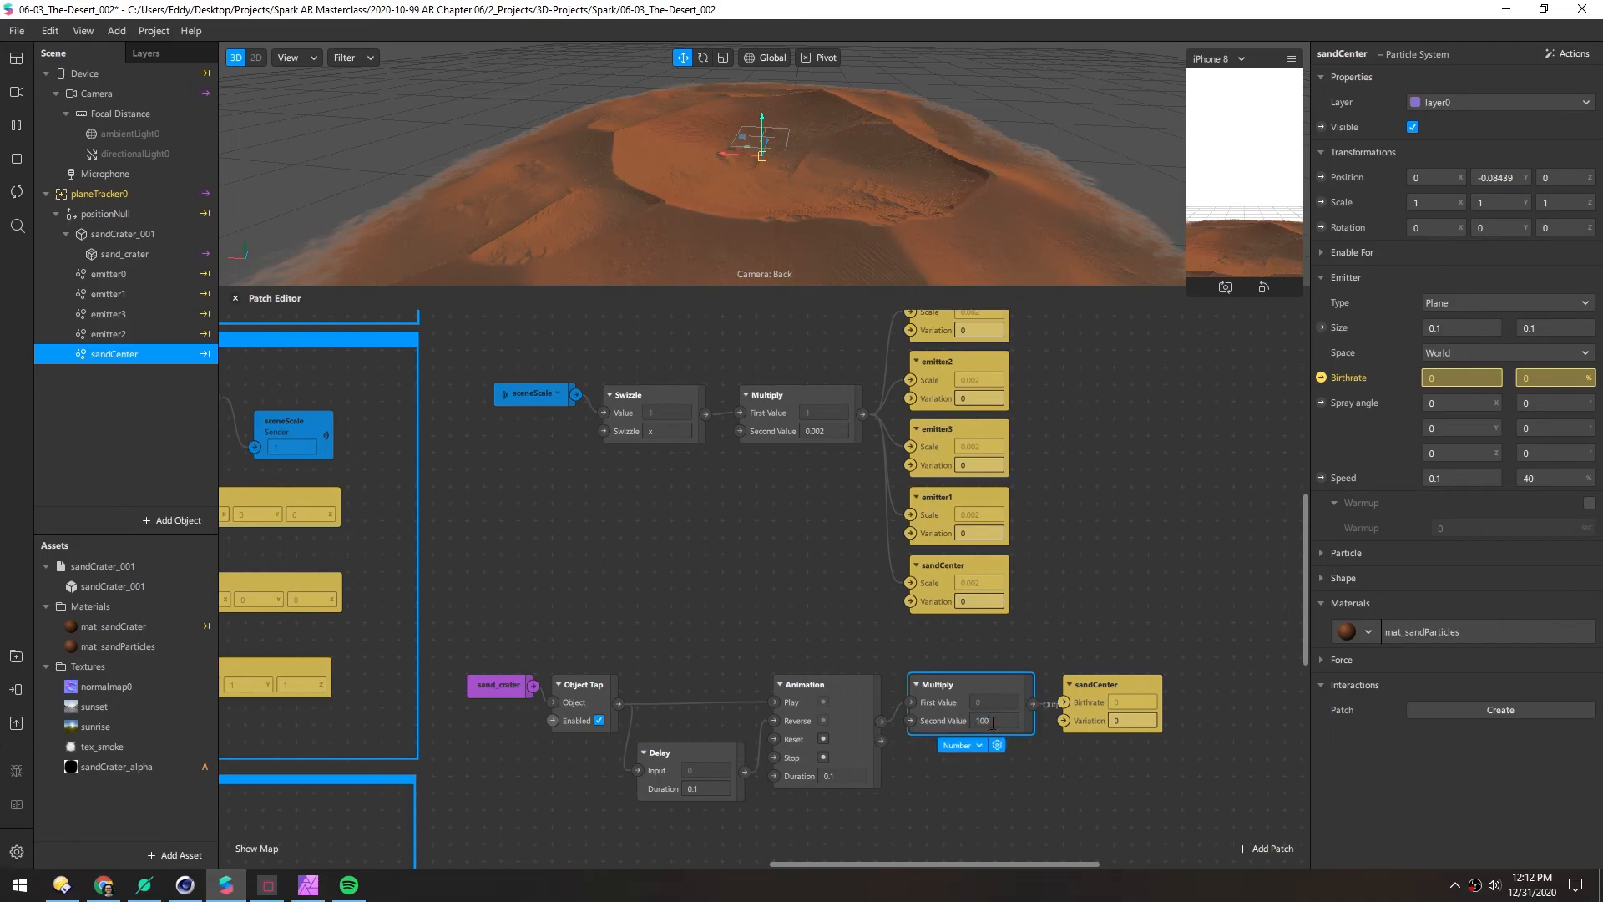
left_click_drag(680, 289, 674, 509)
left_click_drag(1188, 294, 1091, 466)
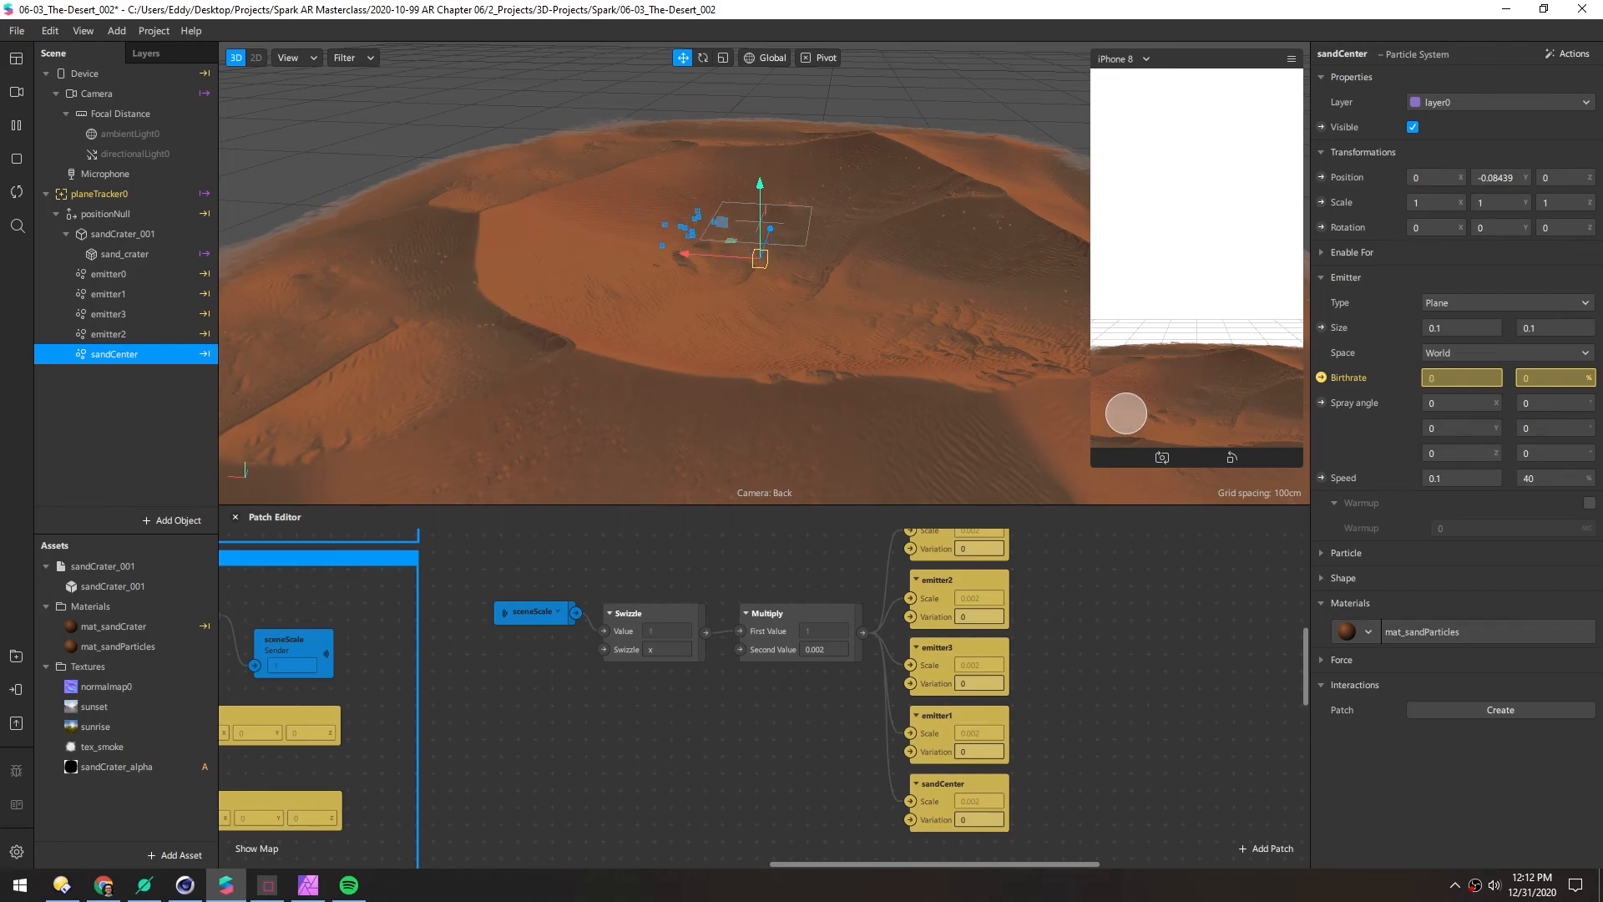
Turn on Simulate Touch for the preview and tap the crater to test the burst
left_click(1291, 59)
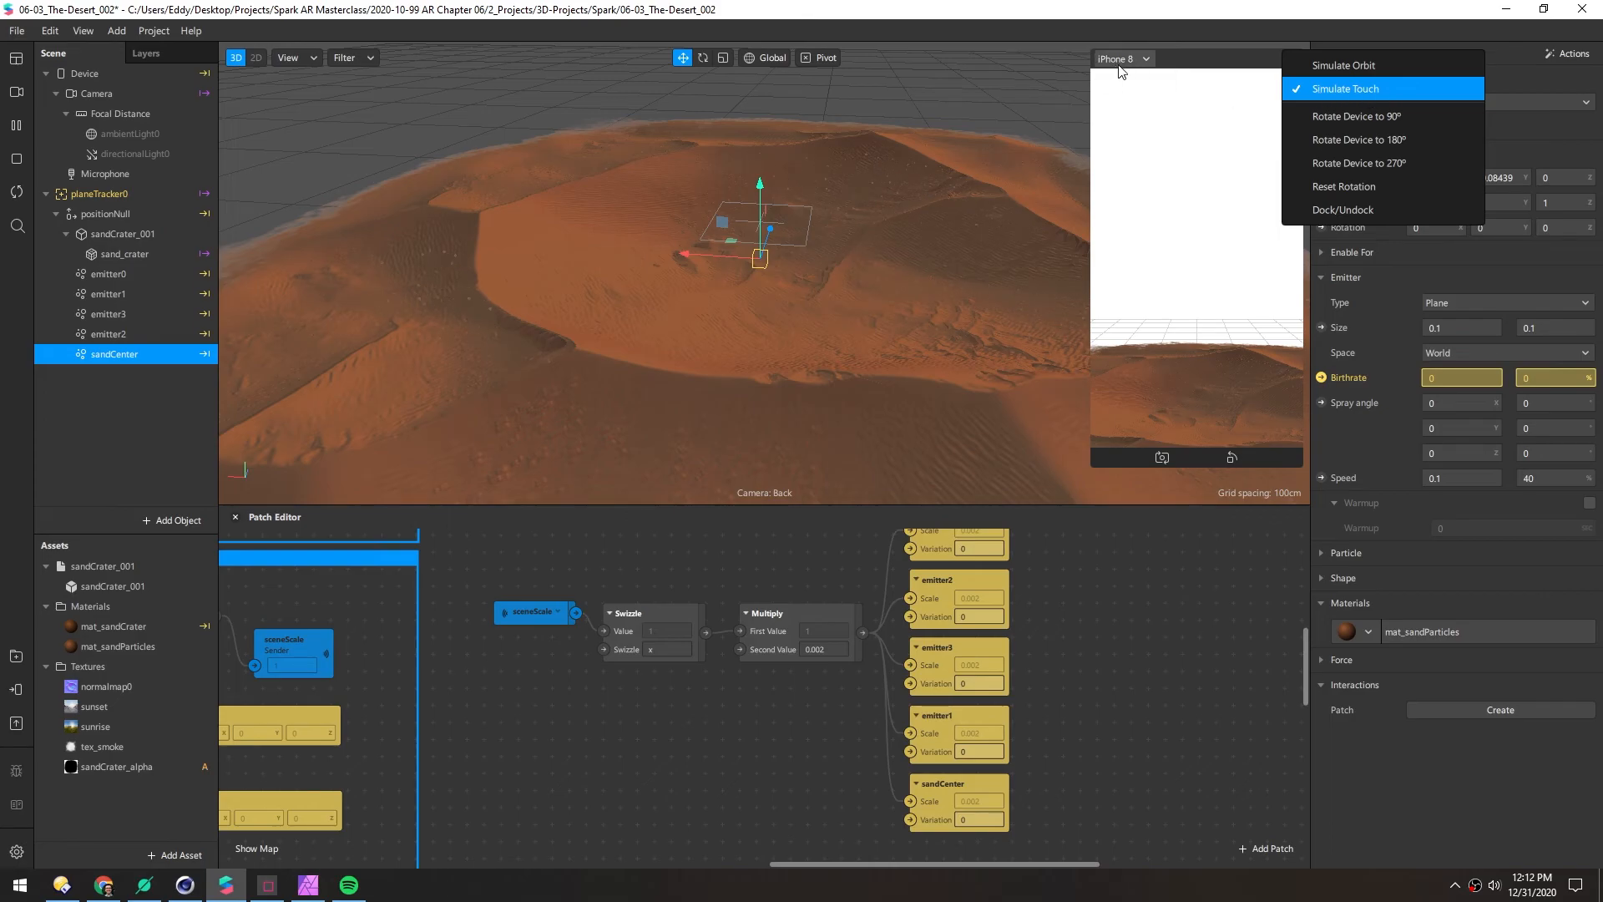
left_click(1354, 90)
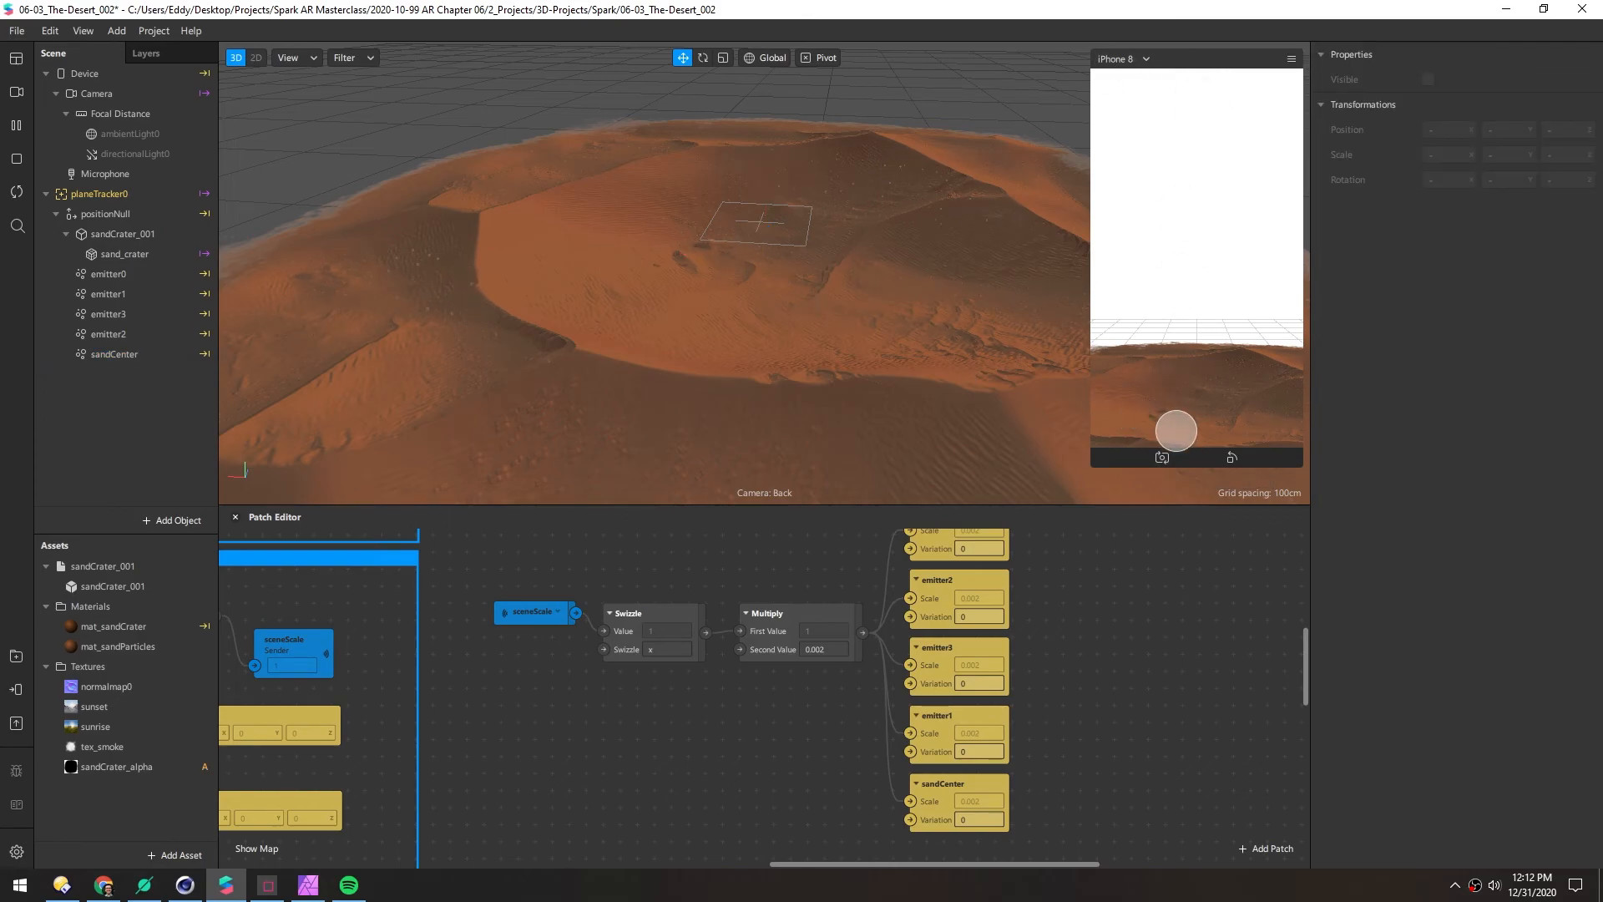
scroll(678, 659, "down", 5)
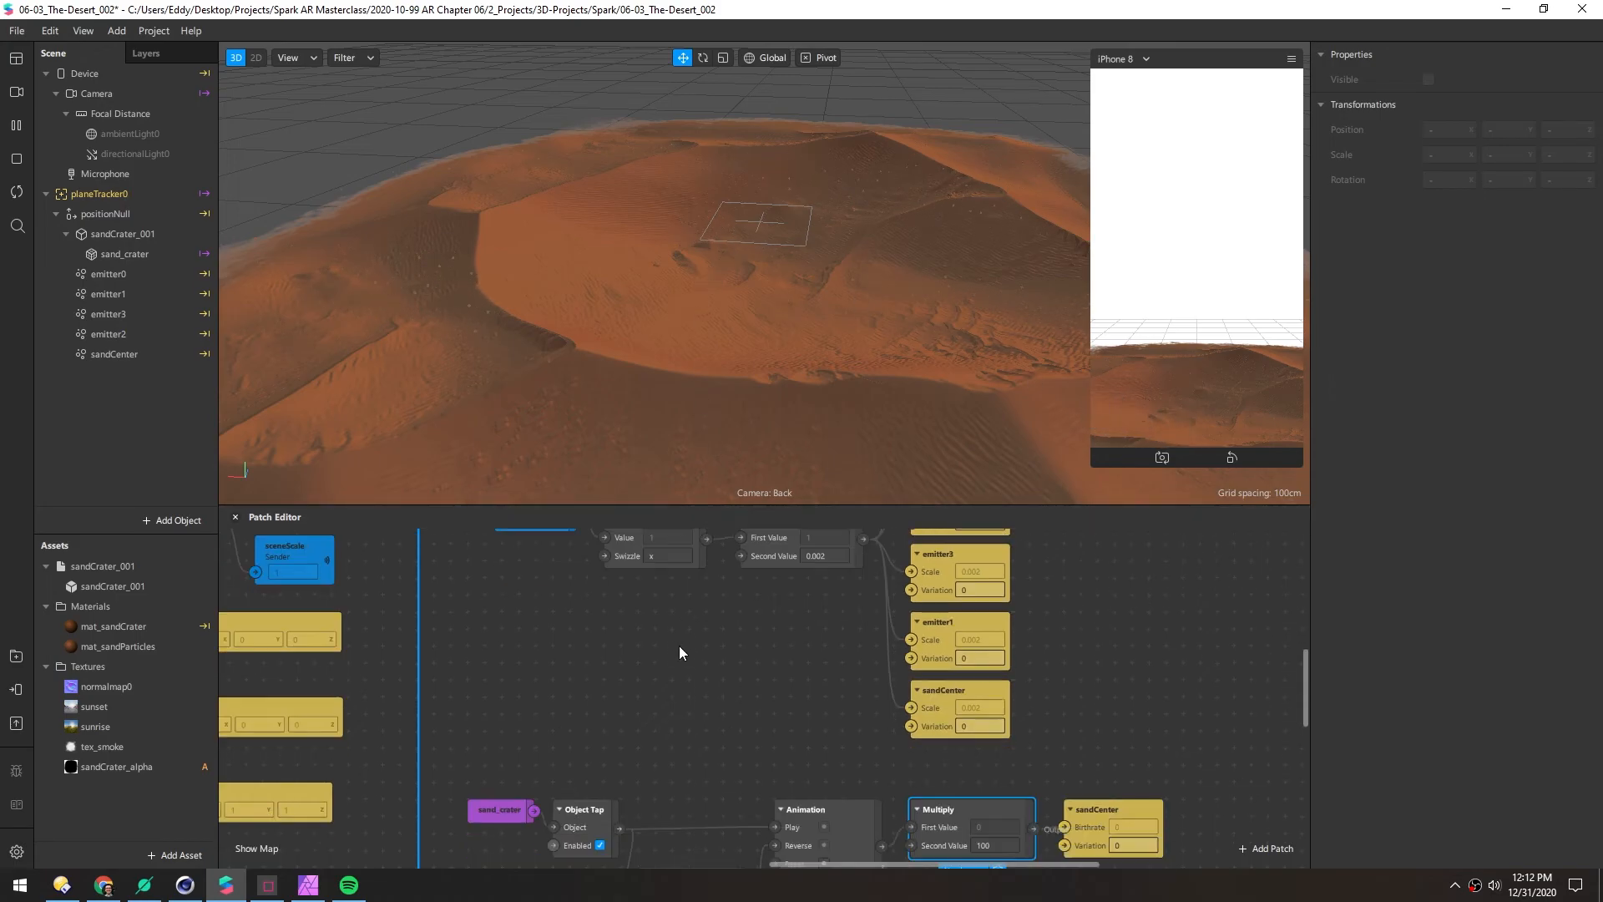
scroll(692, 683, "down", 1)
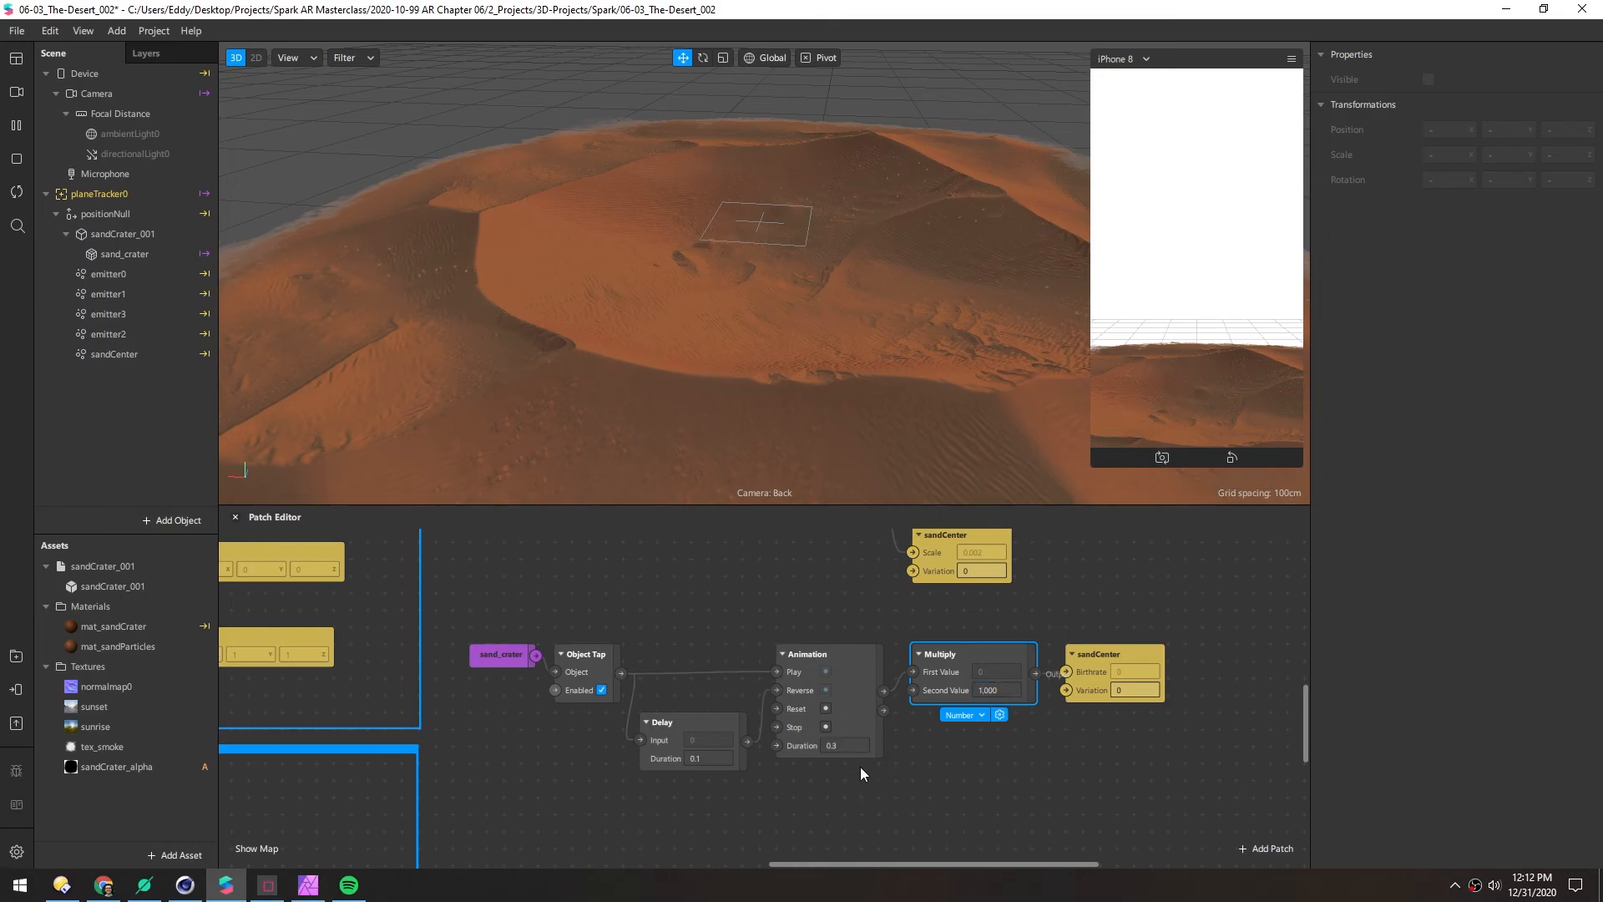
left_click(1171, 415)
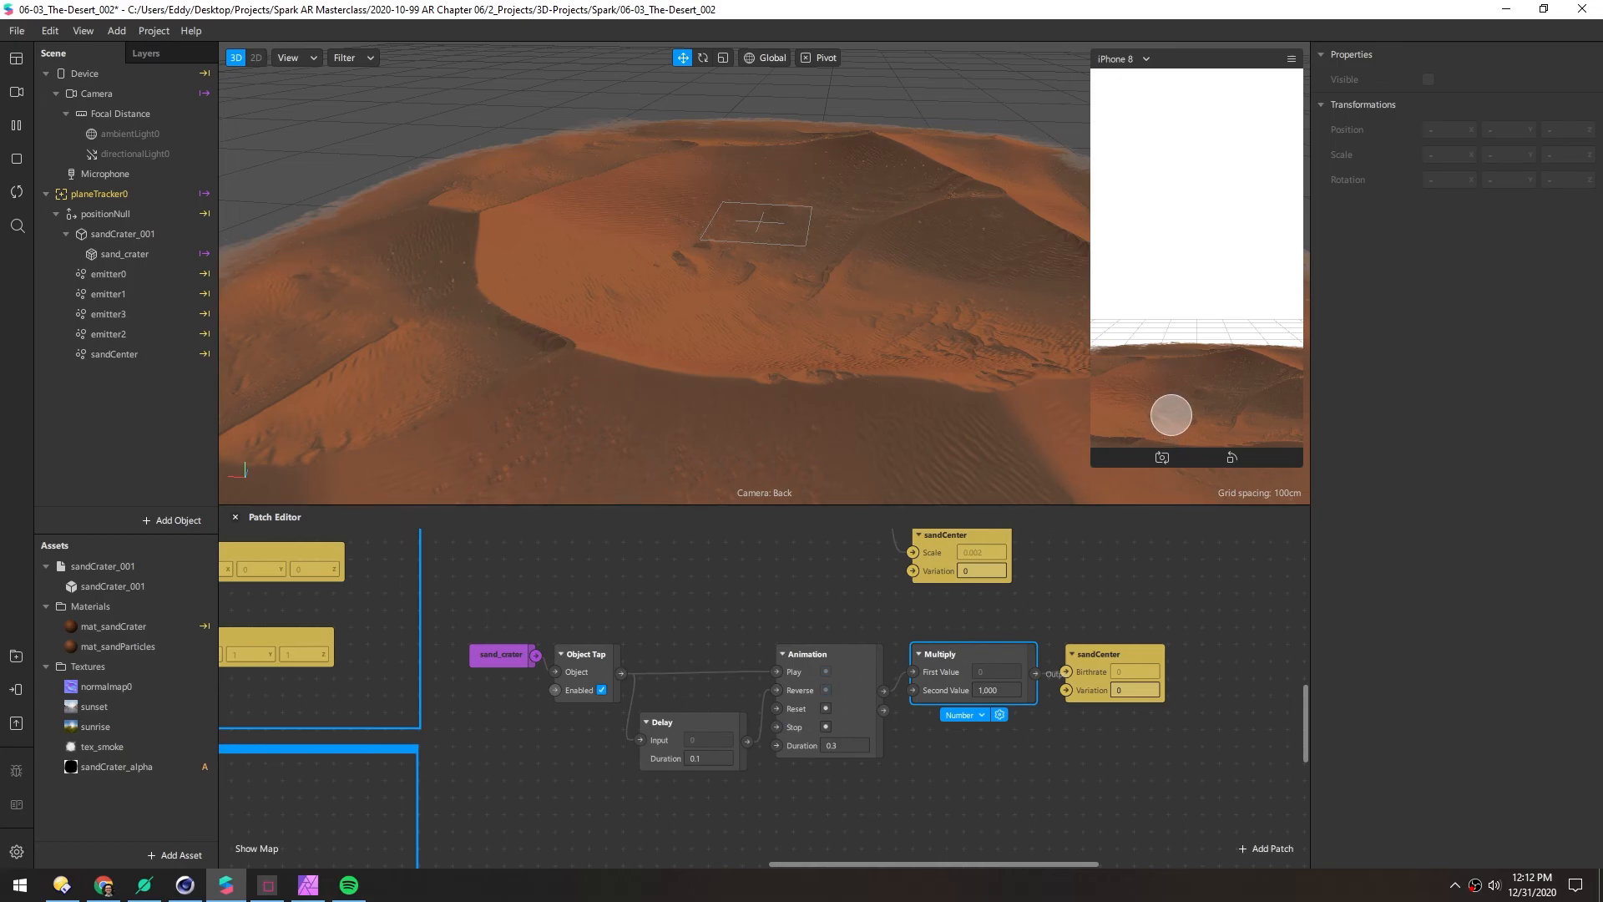
left_click(1185, 420)
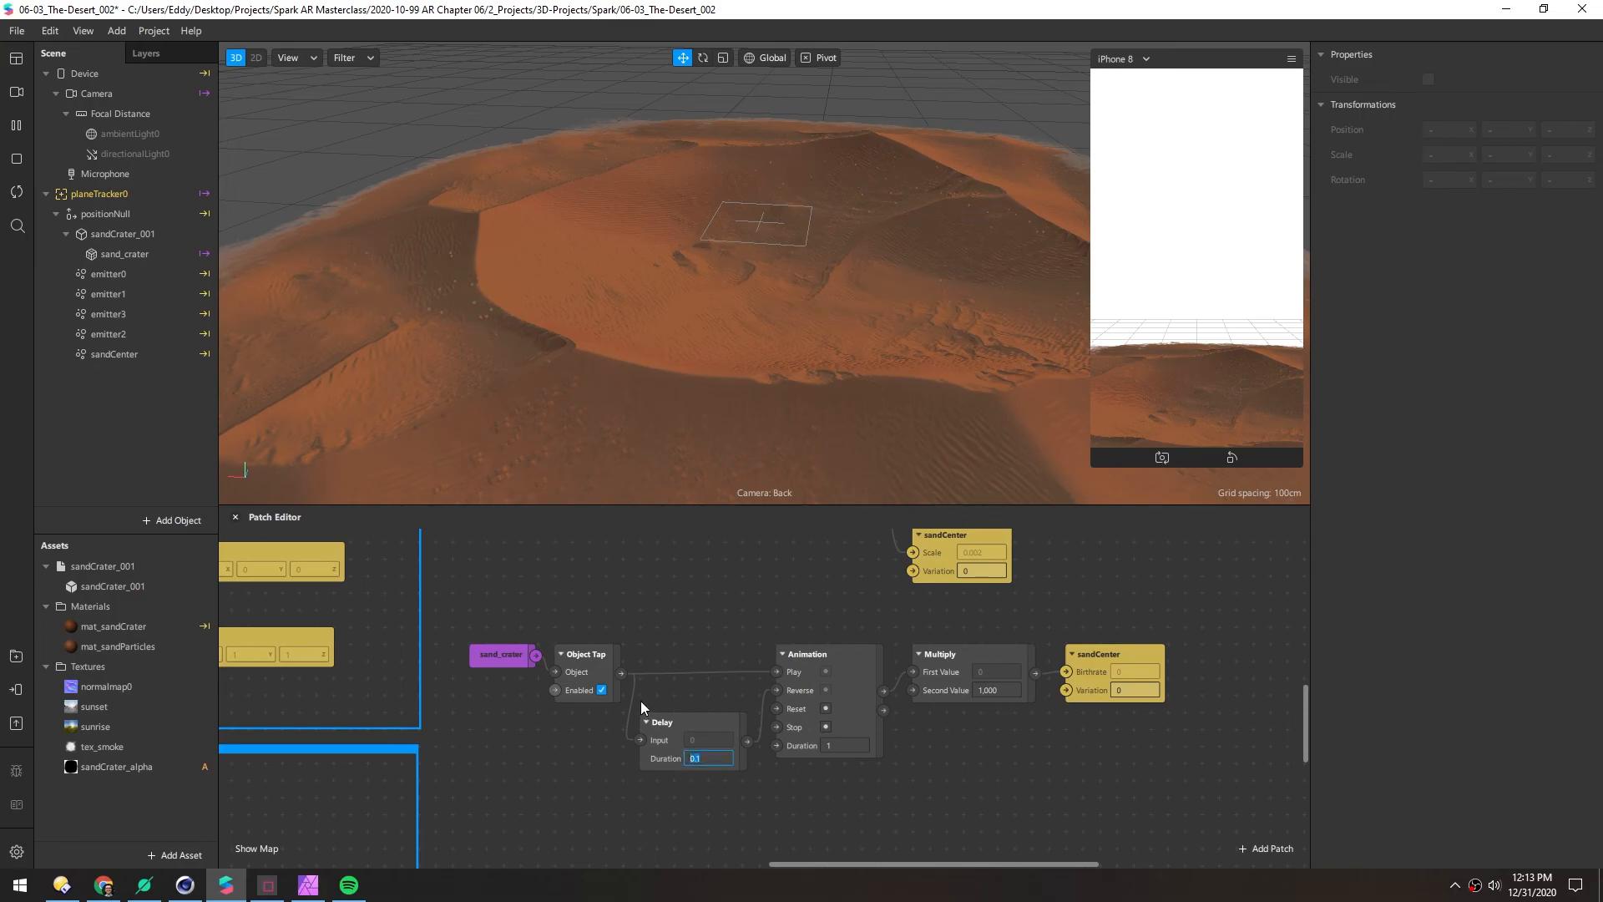
Set the Delay duration to 1 second and tap the crater again to retest
type("1")
key("Return")
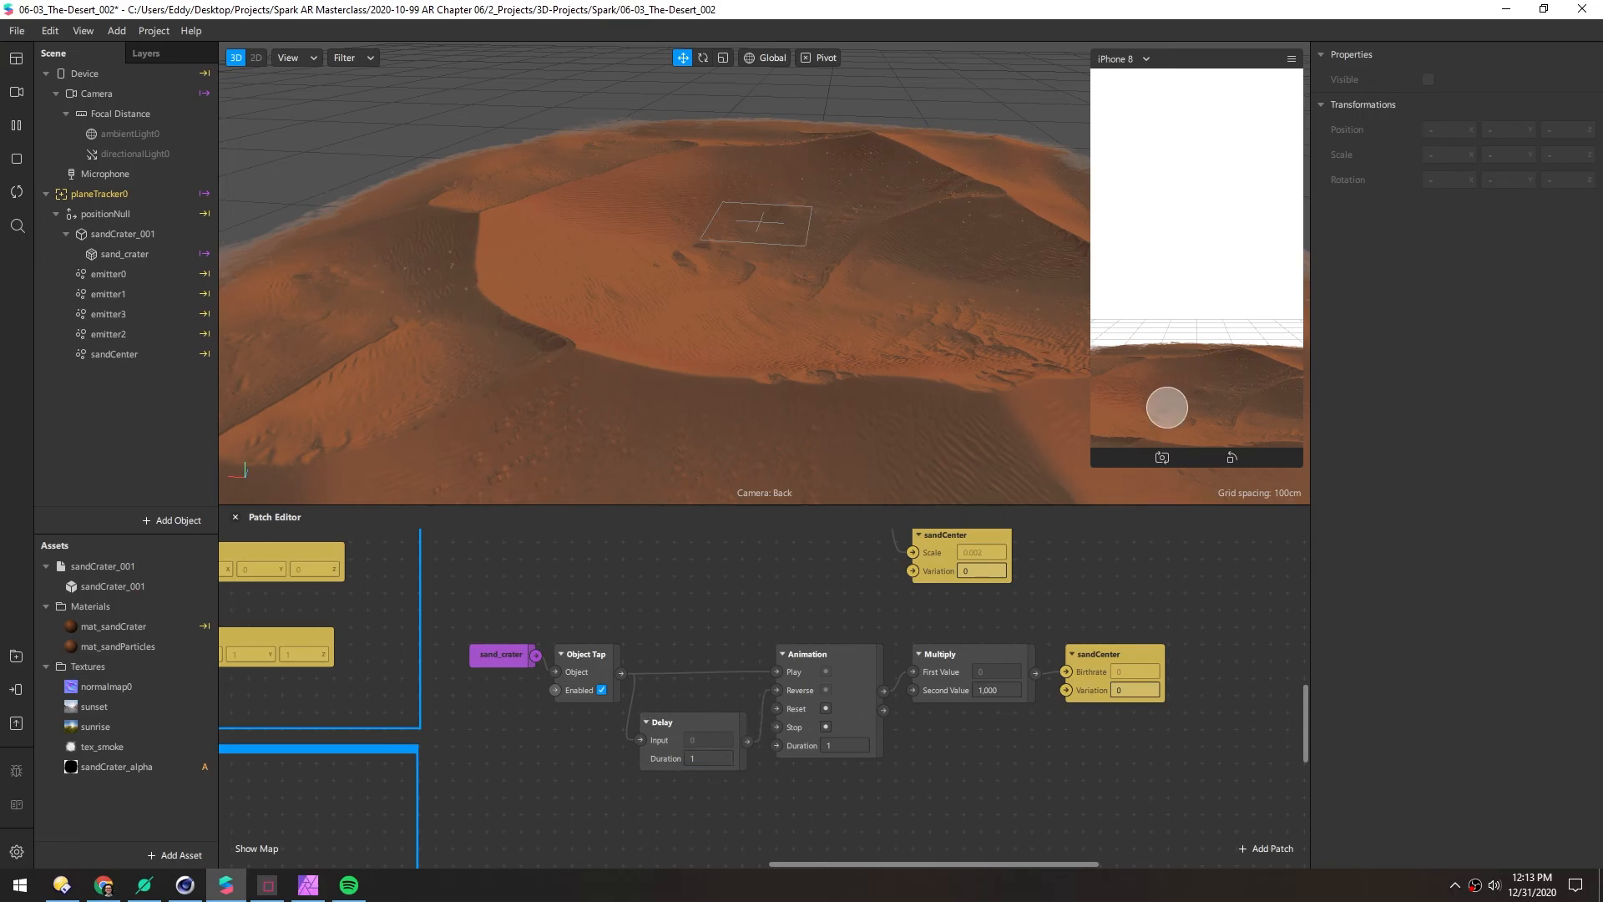
left_click(1169, 413)
Set sandCenter's spray angle variation to 30 on all three axes and test it in the preview
scroll(722, 314, "up", 3)
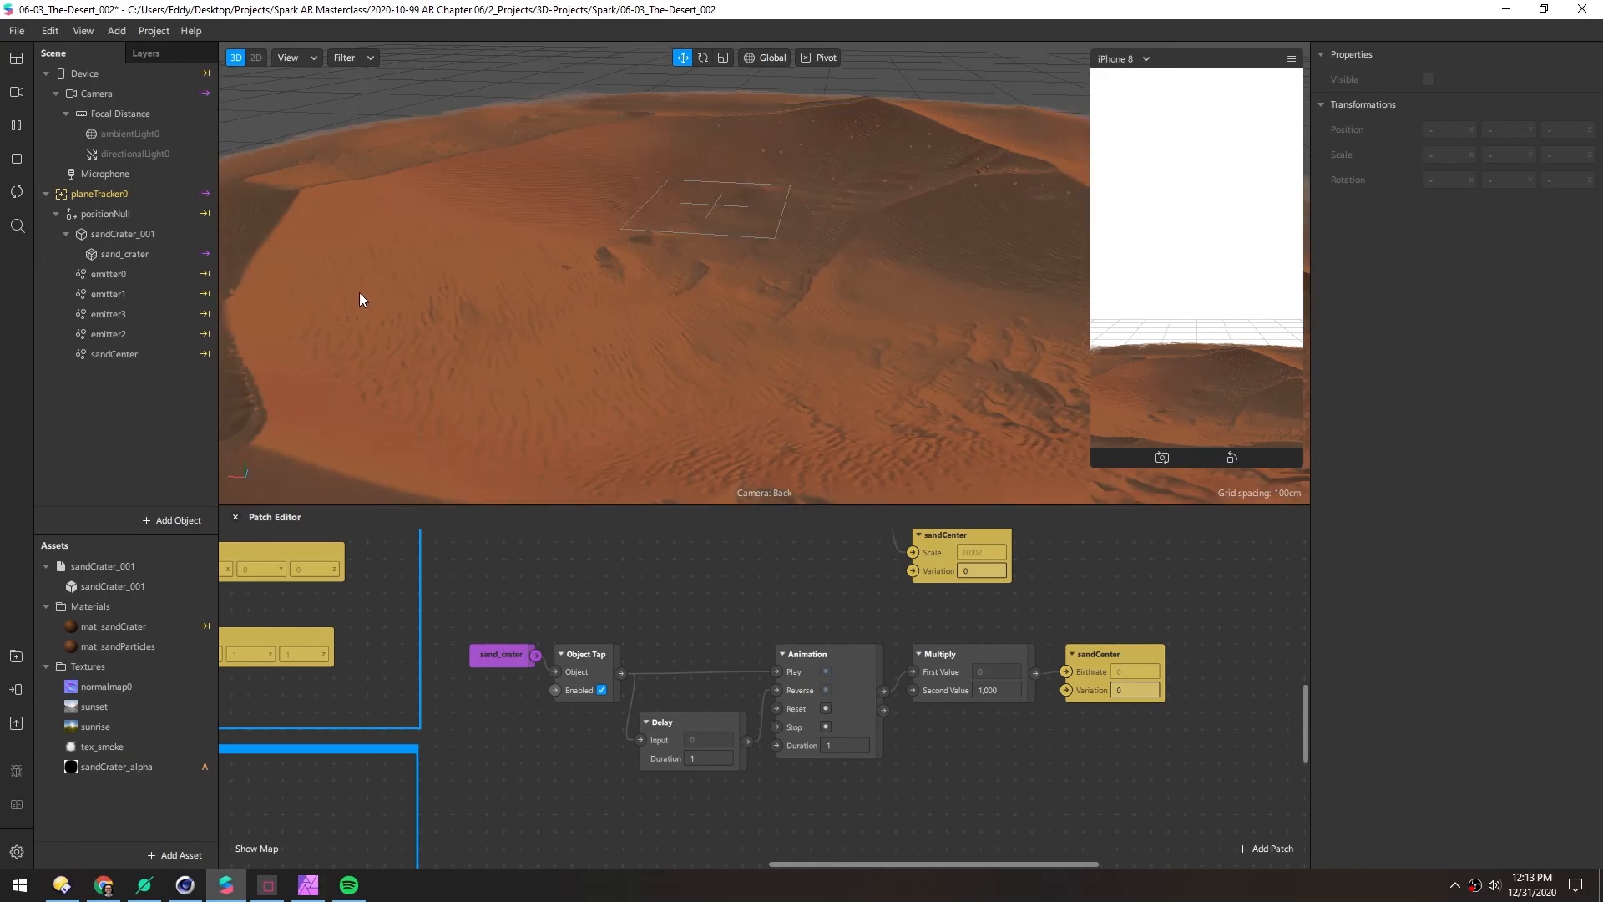
left_click(109, 355)
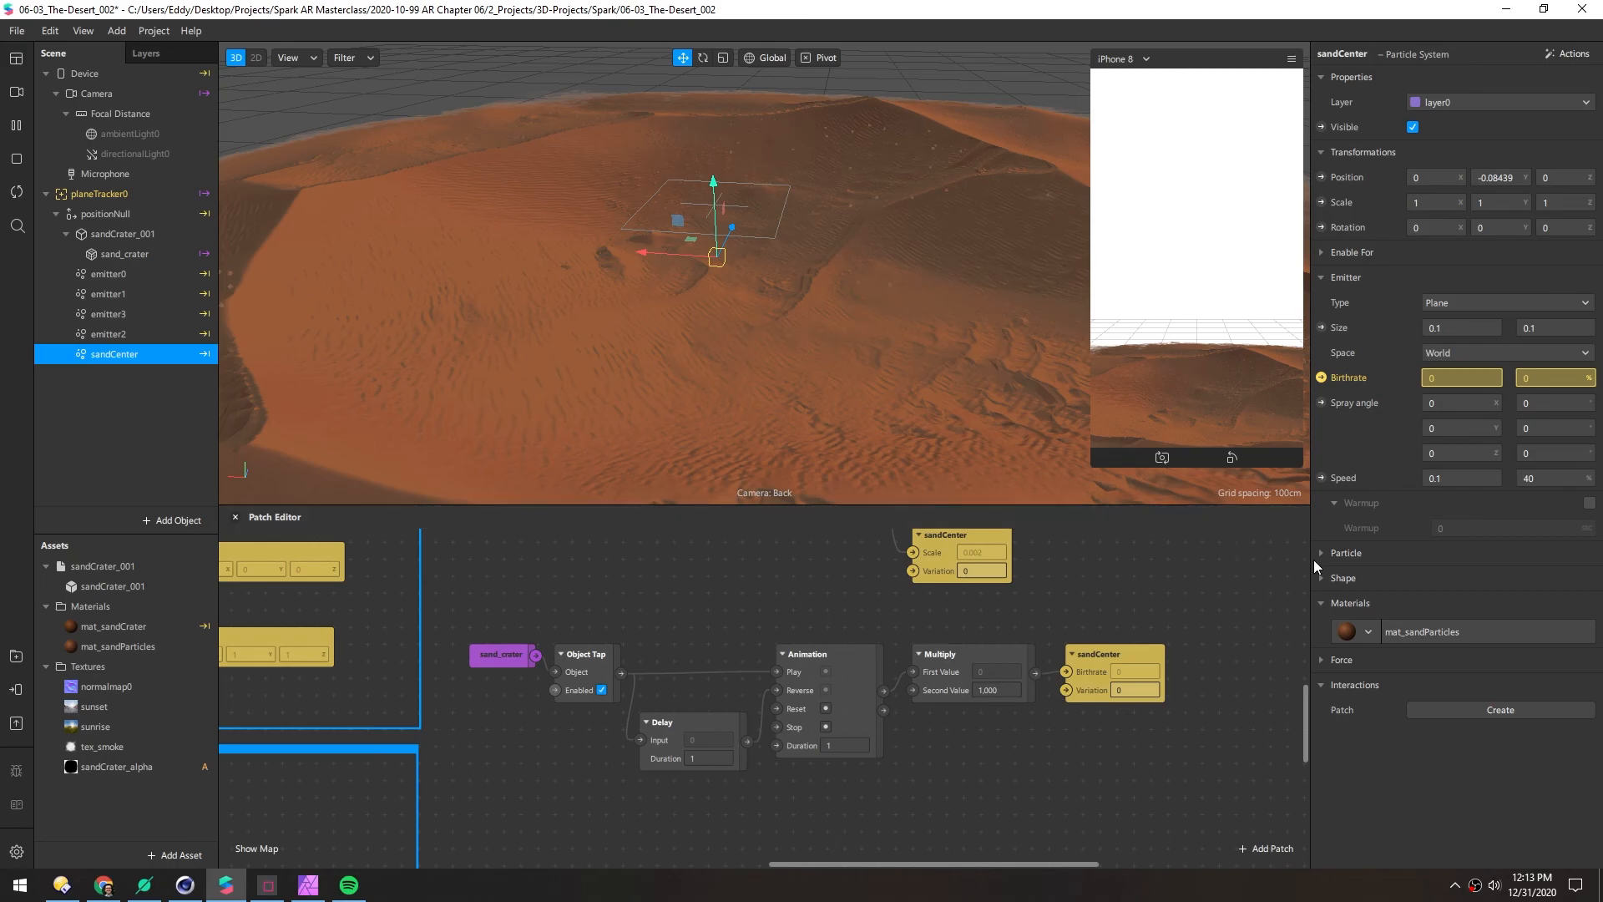
left_click(1525, 403)
type("30")
key("Tab")
type("30")
key("Tab")
type("30")
left_click(1541, 428)
left_click(1223, 407)
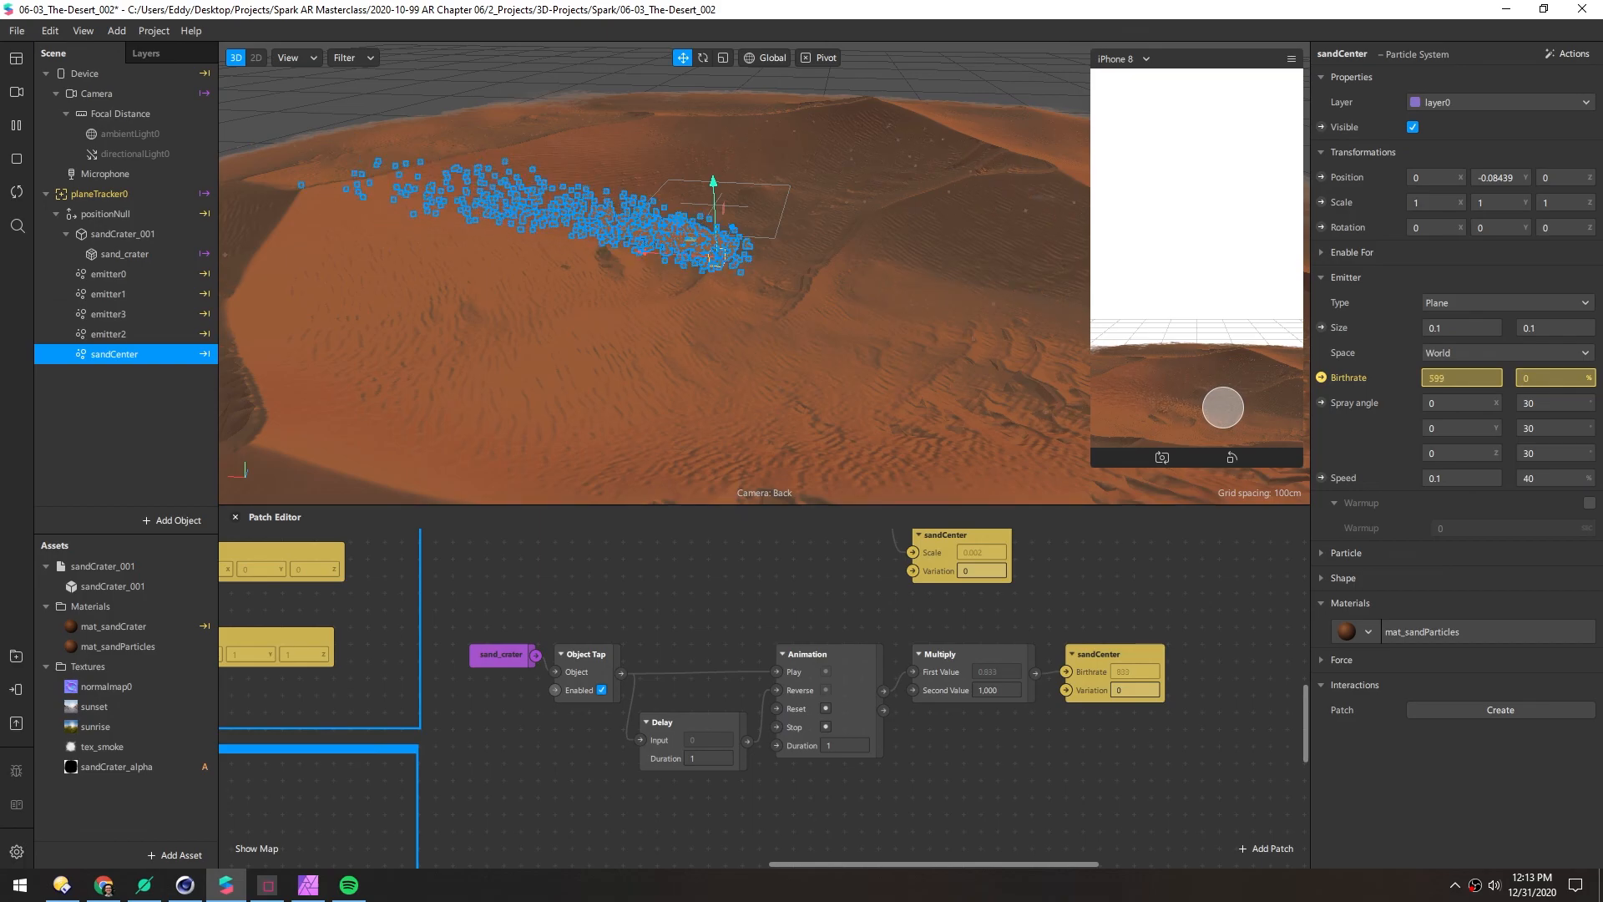
Raise the spray angle variation to 90 on each axis, then deselect sandCenter and test the burst
double_click(1532, 405)
type("90")
key("Tab")
type("90")
key("Tab")
type("90")
left_click(1242, 381)
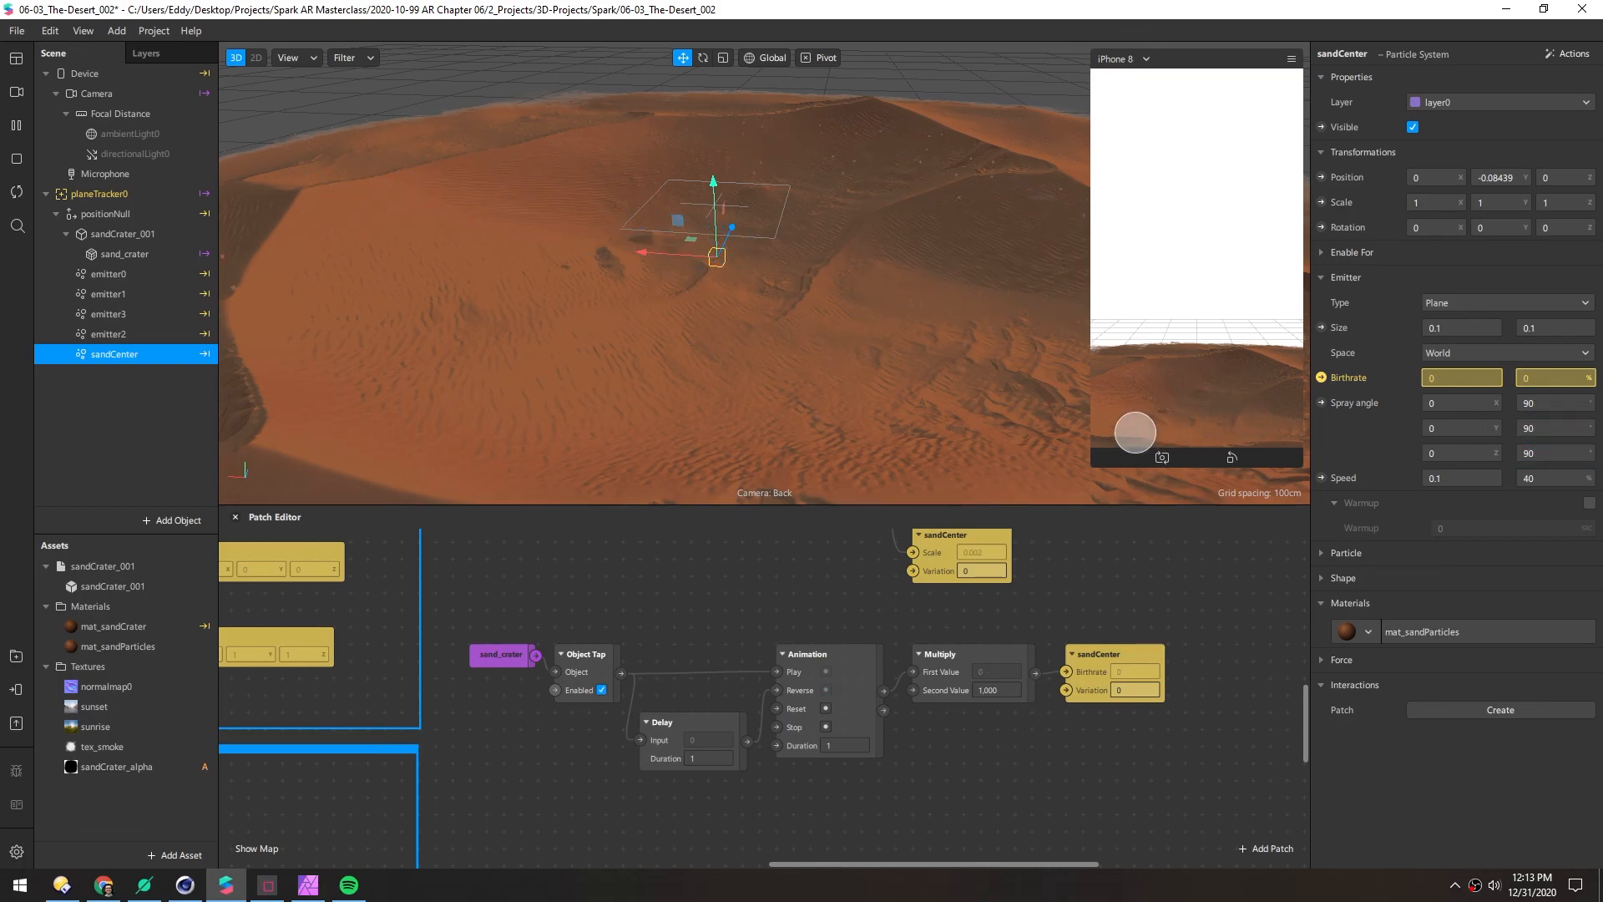
left_click(129, 448)
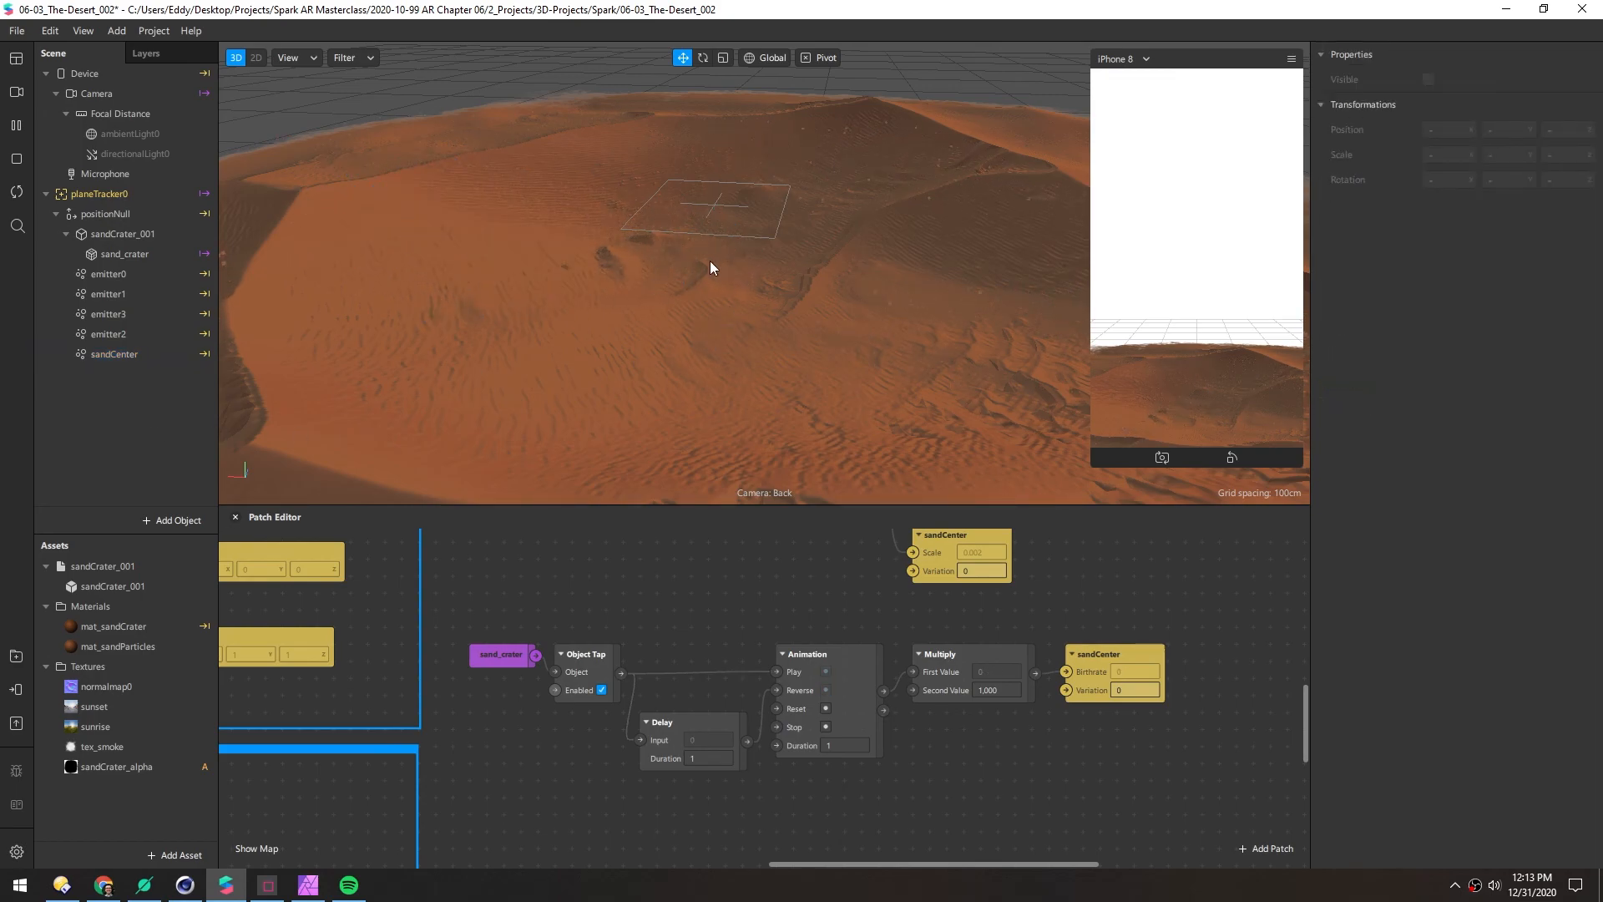
left_click(1154, 424)
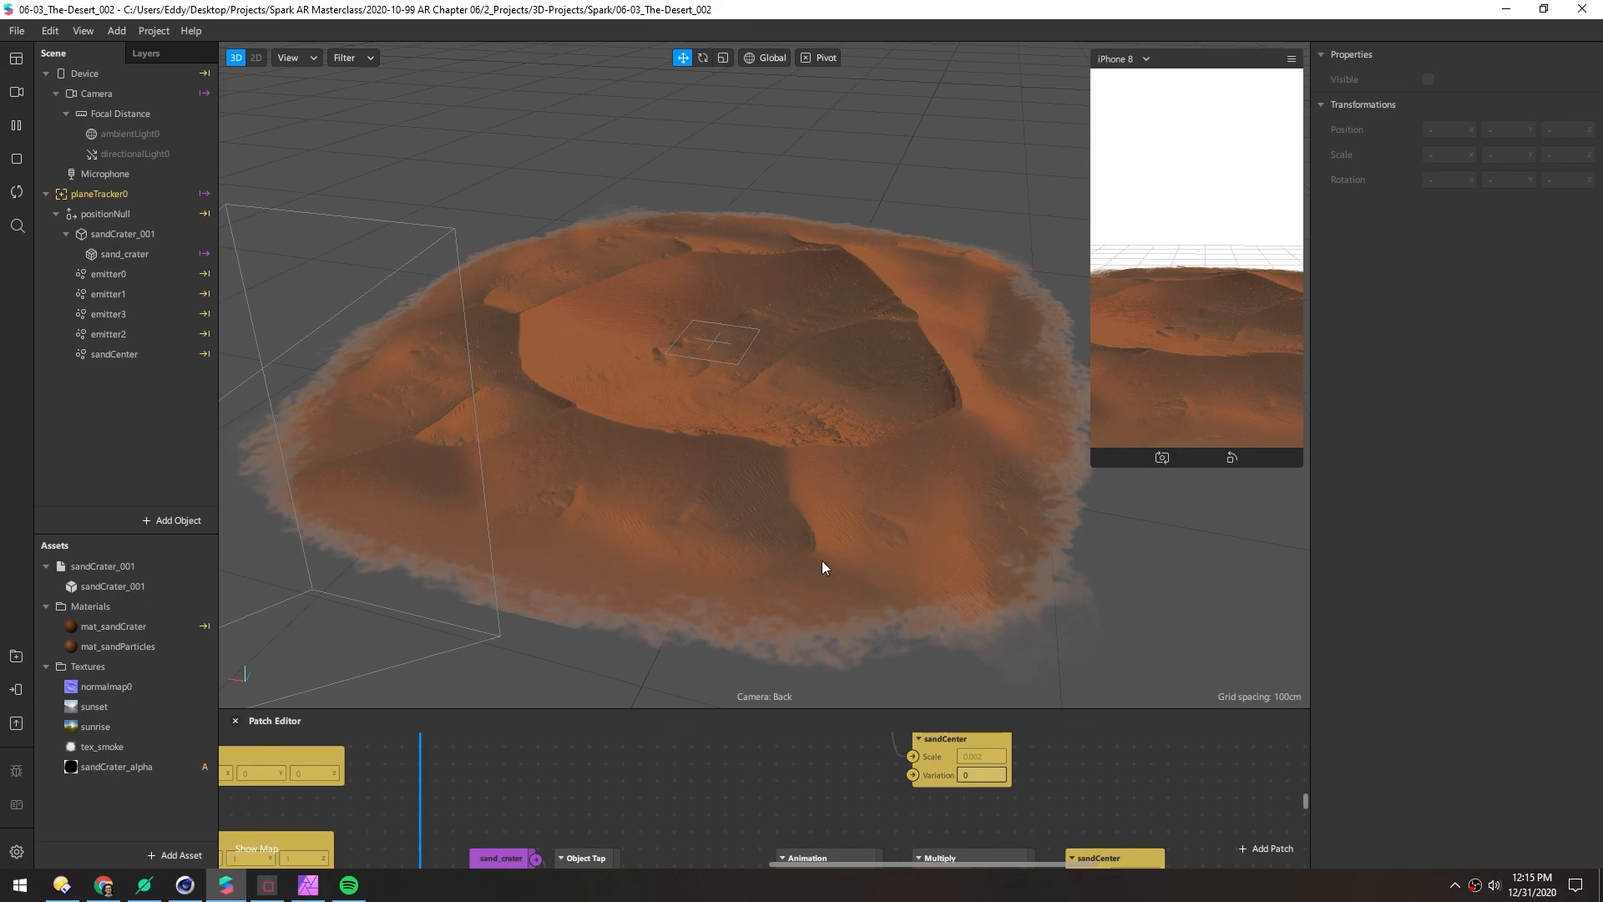
Scroll the scene view out so the whole sand crater is visible
scroll(783, 440, "up", 3)
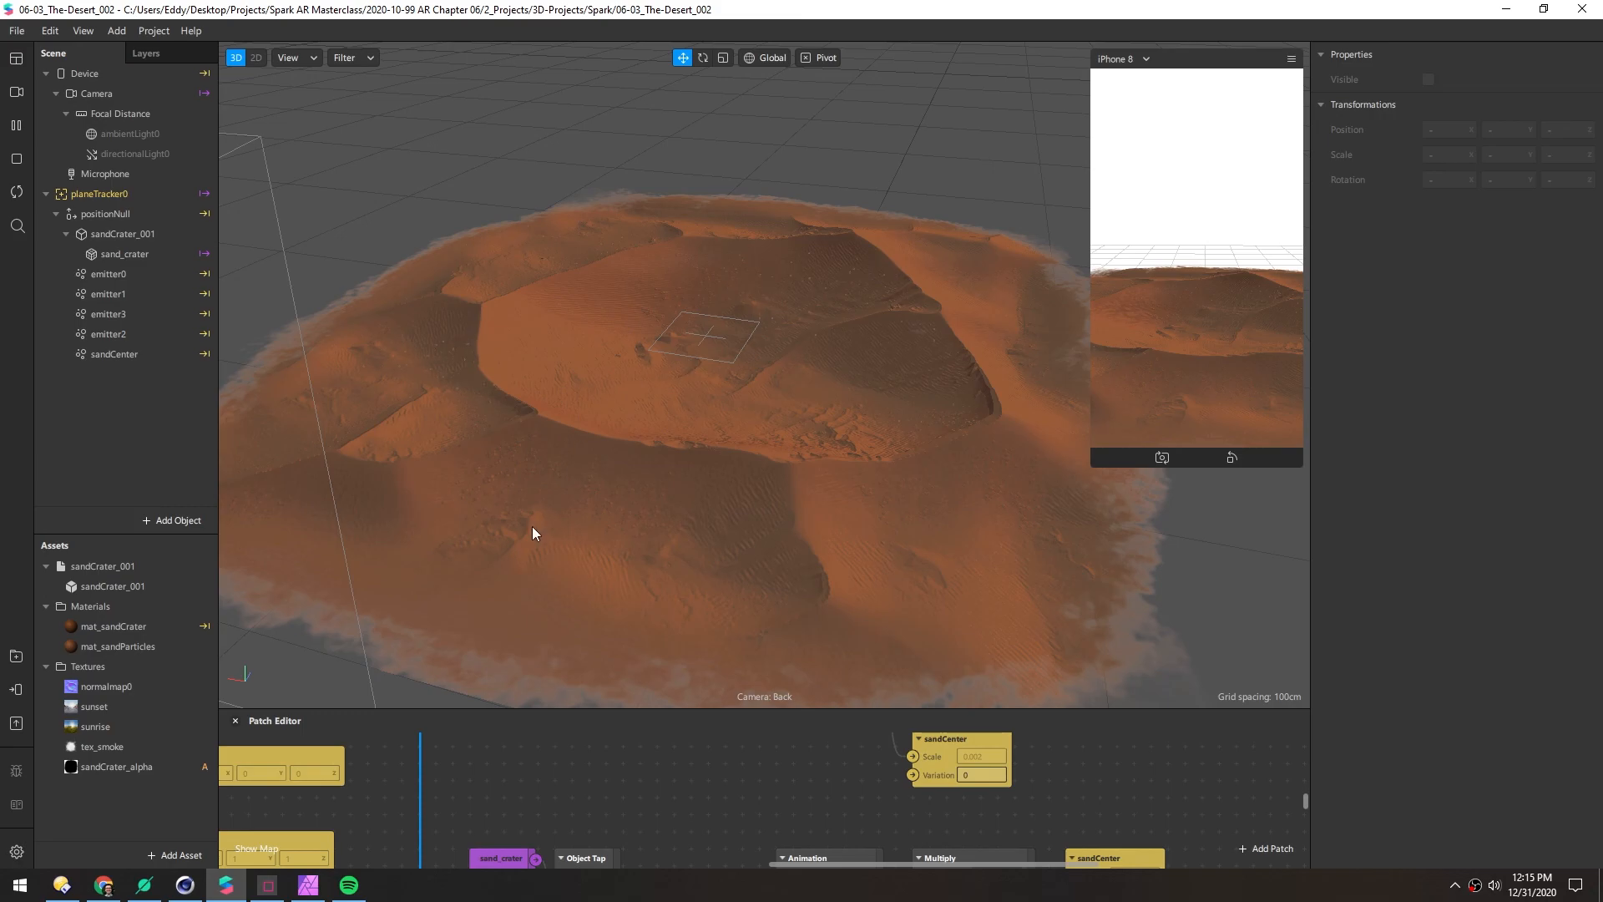